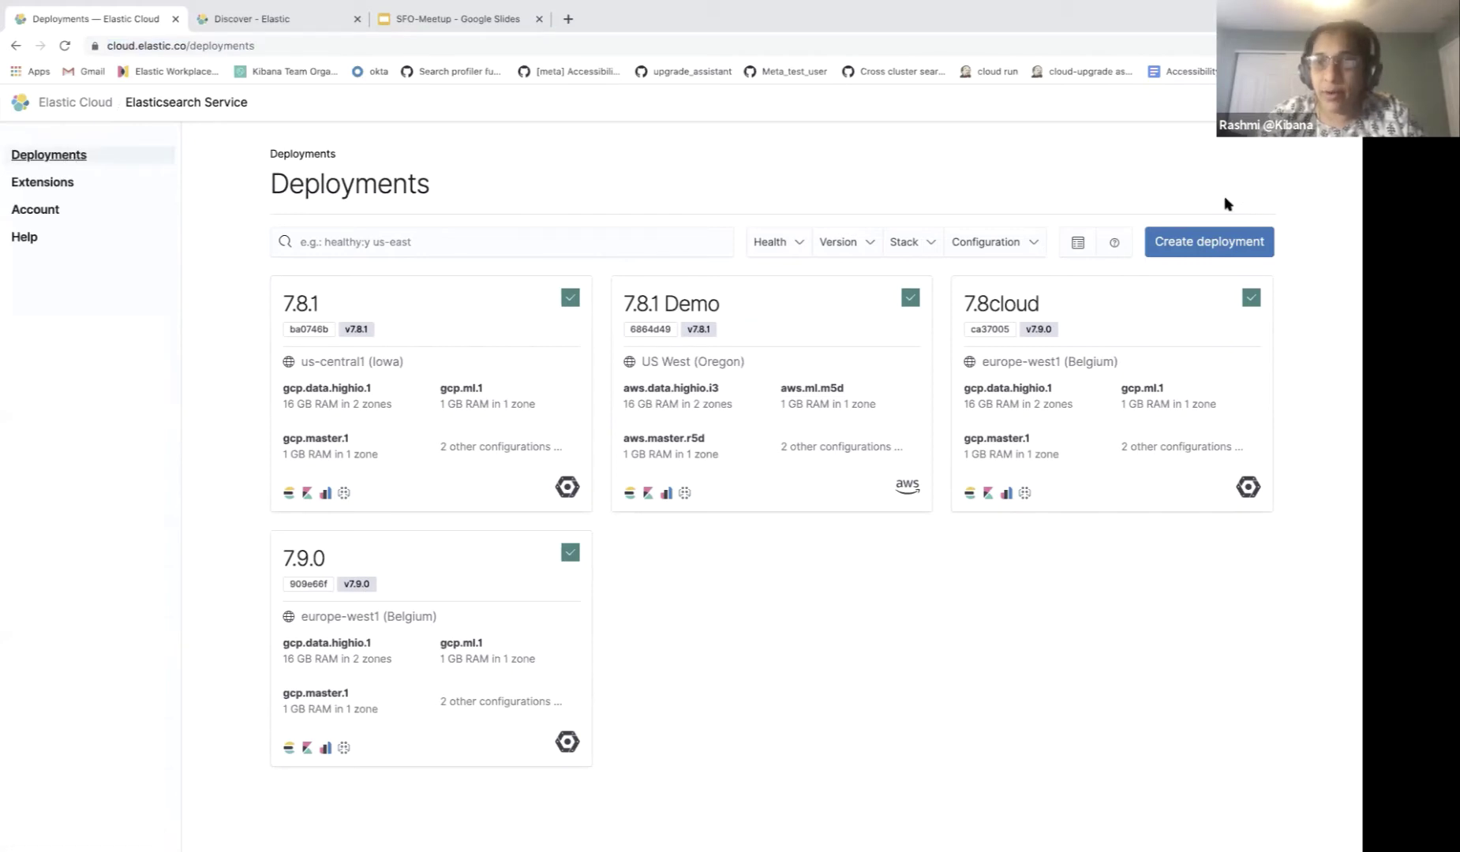
# Start a new Elastic Cloud deployment named '7.8.1 Demo'
pyautogui.click(1165, 242)
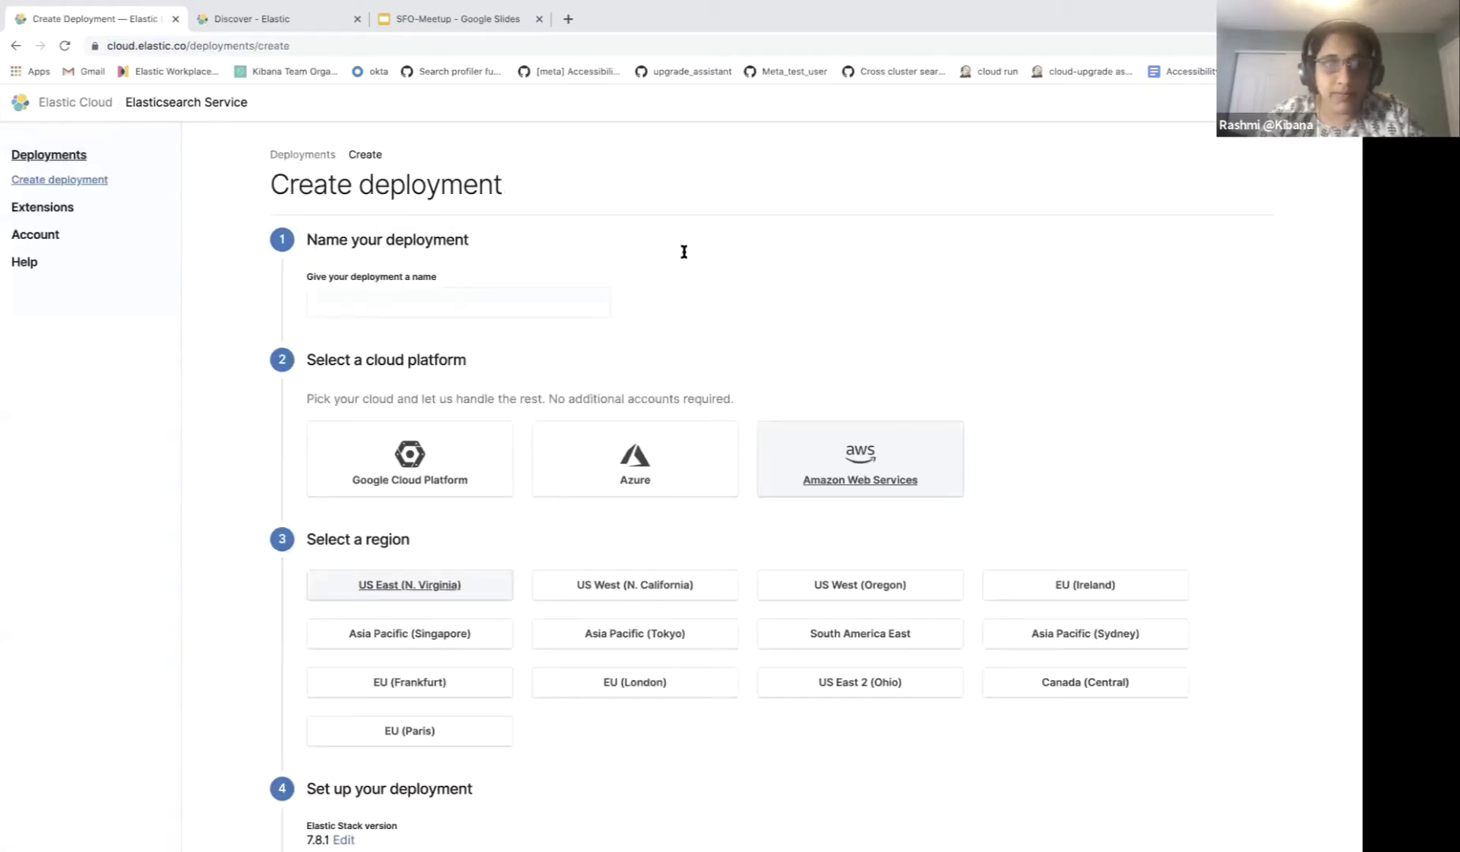
pyautogui.write('7')
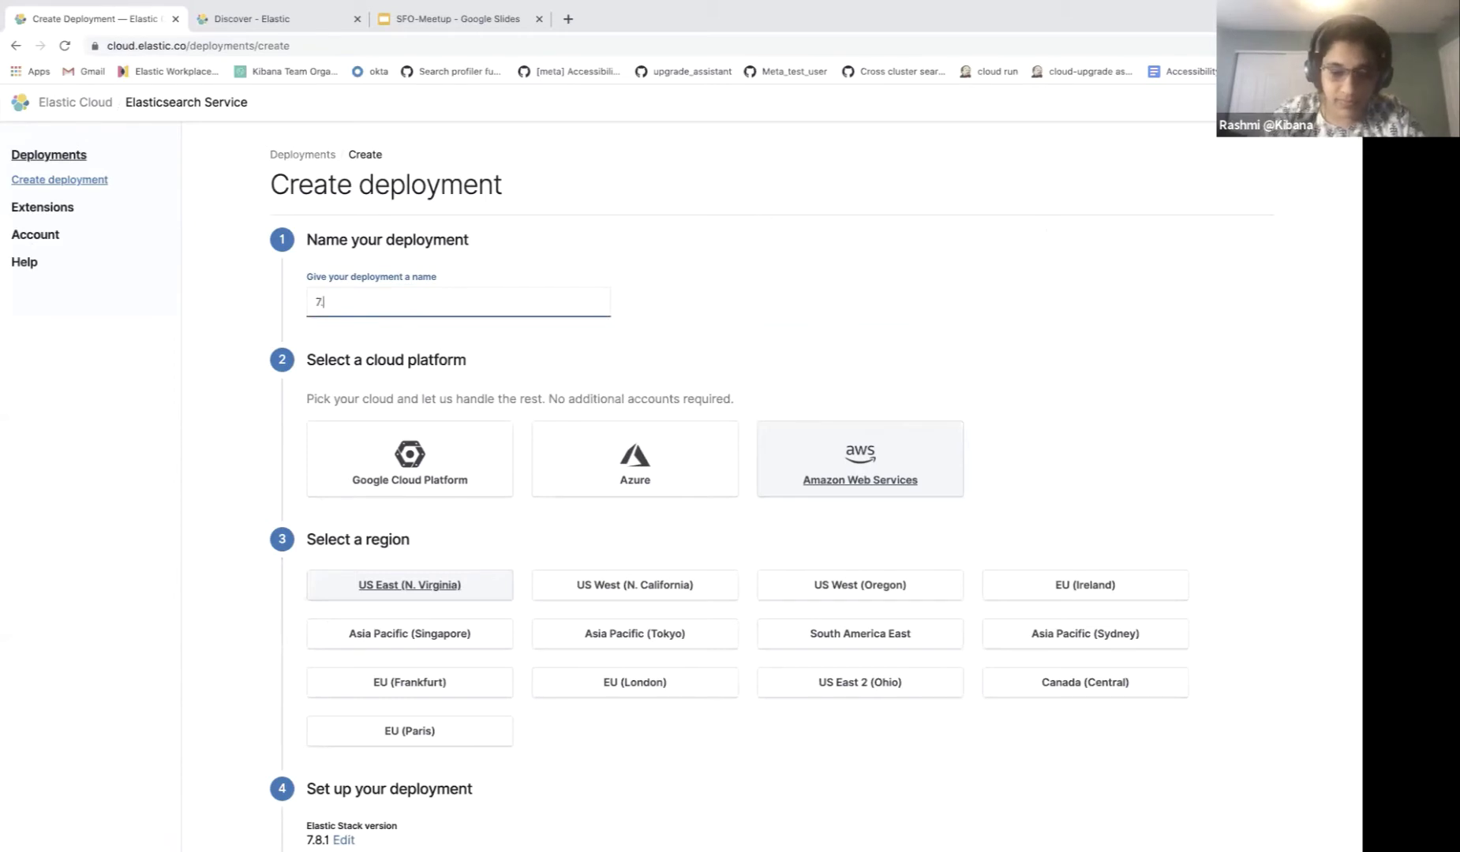
pyautogui.write('.8.1')
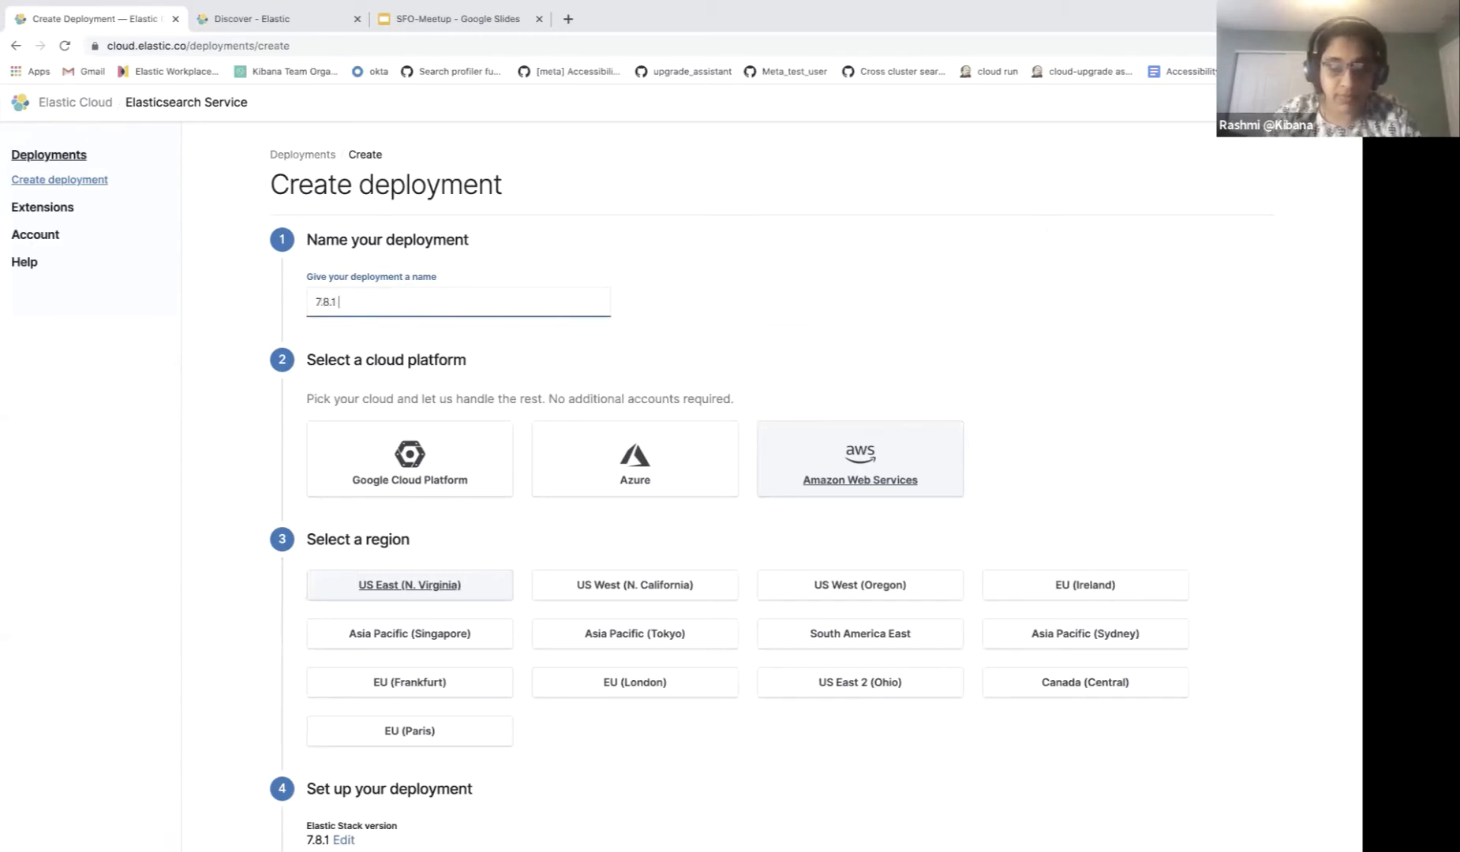
pyautogui.write(' Demo')
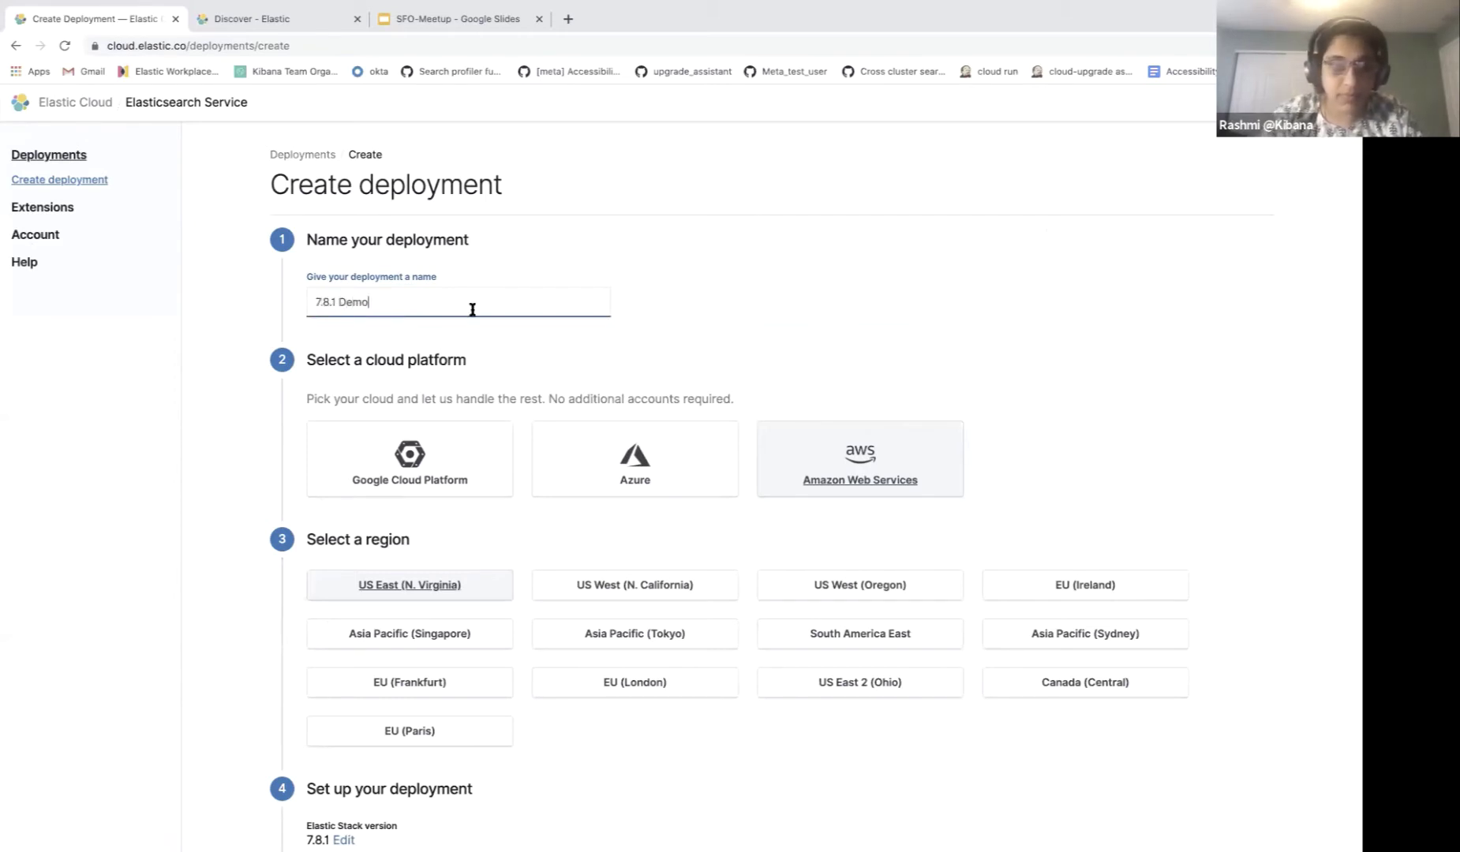
pyautogui.scroll(-1, 488, 417)
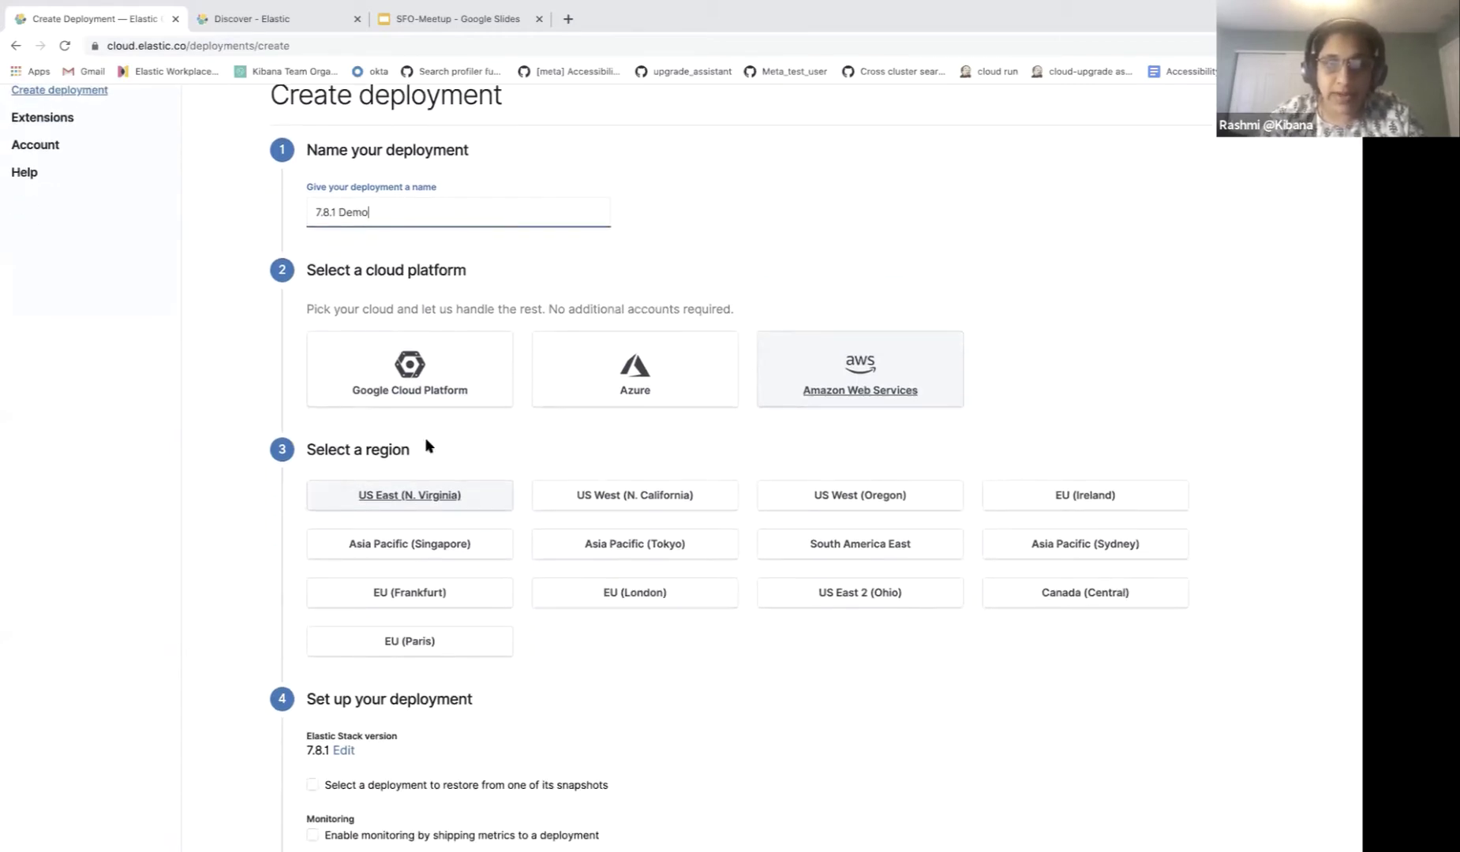
pyautogui.scroll(-1, 426, 447)
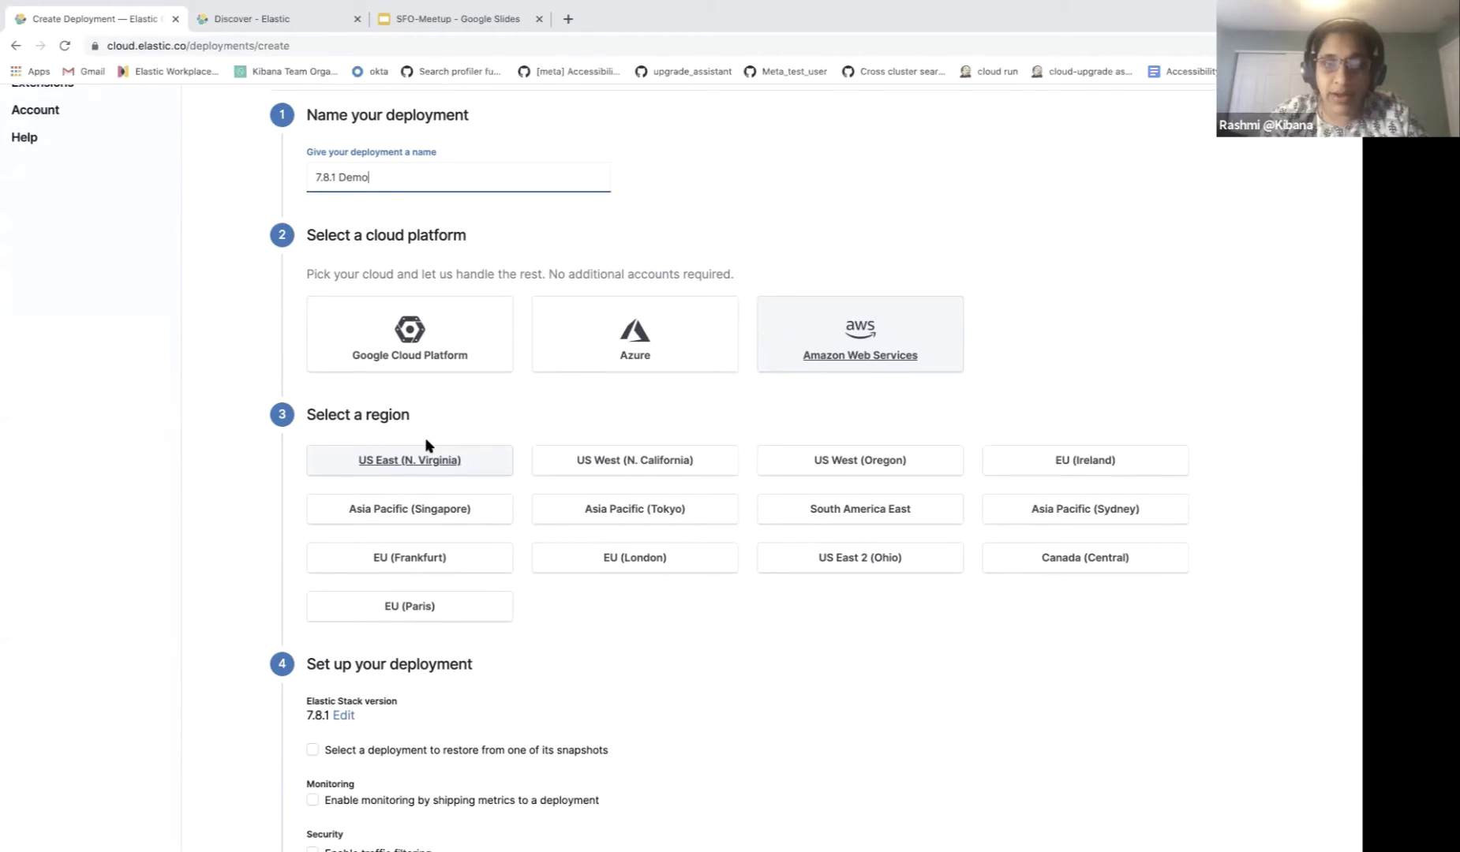
# Host it on Google Cloud Platform in the europe-west1 (Belgium) region
pyautogui.click(425, 330)
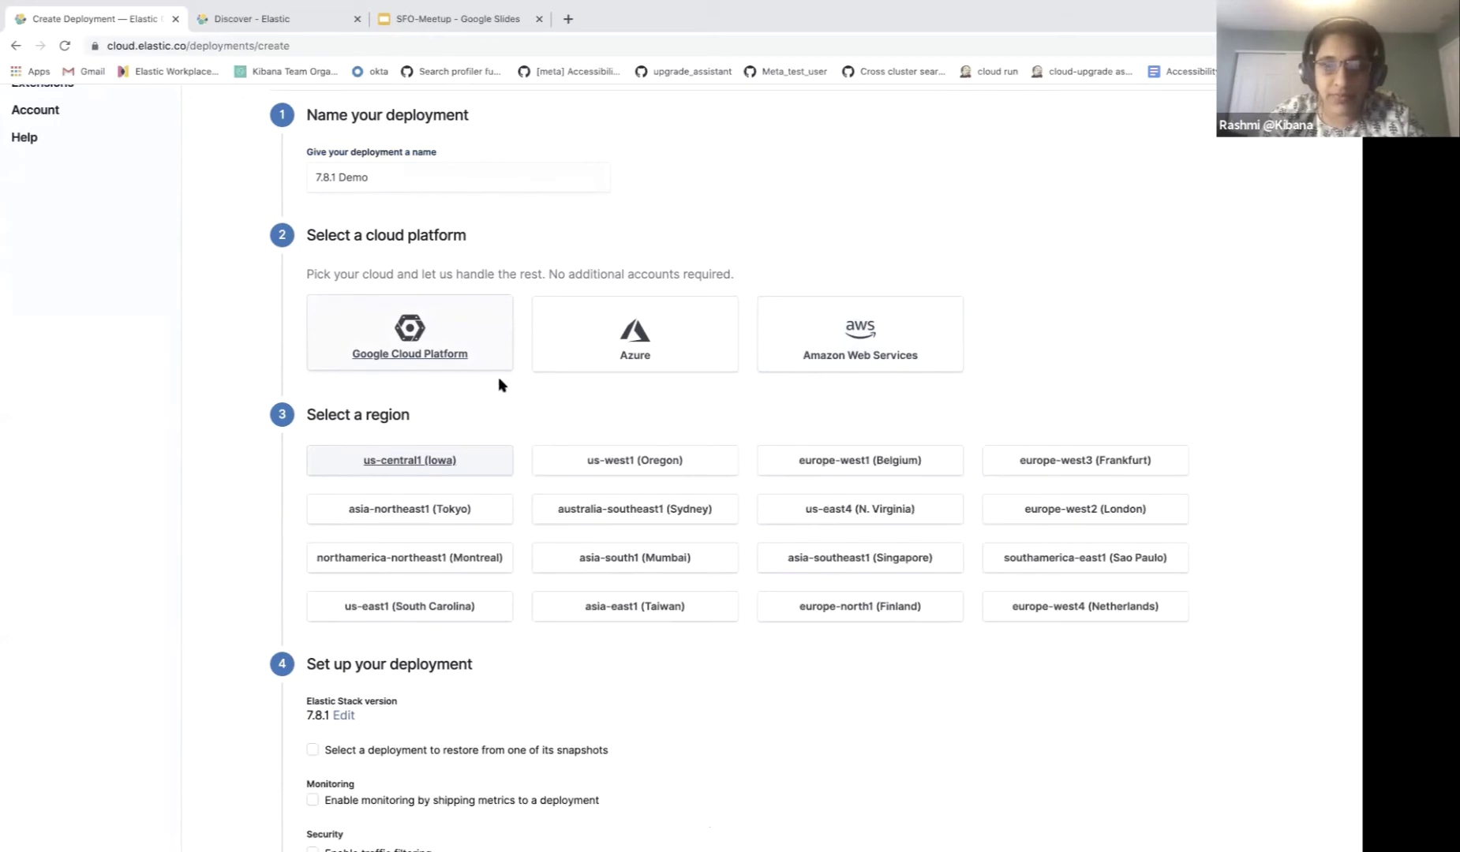
pyautogui.scroll(-1, 592, 426)
pyautogui.click(829, 402)
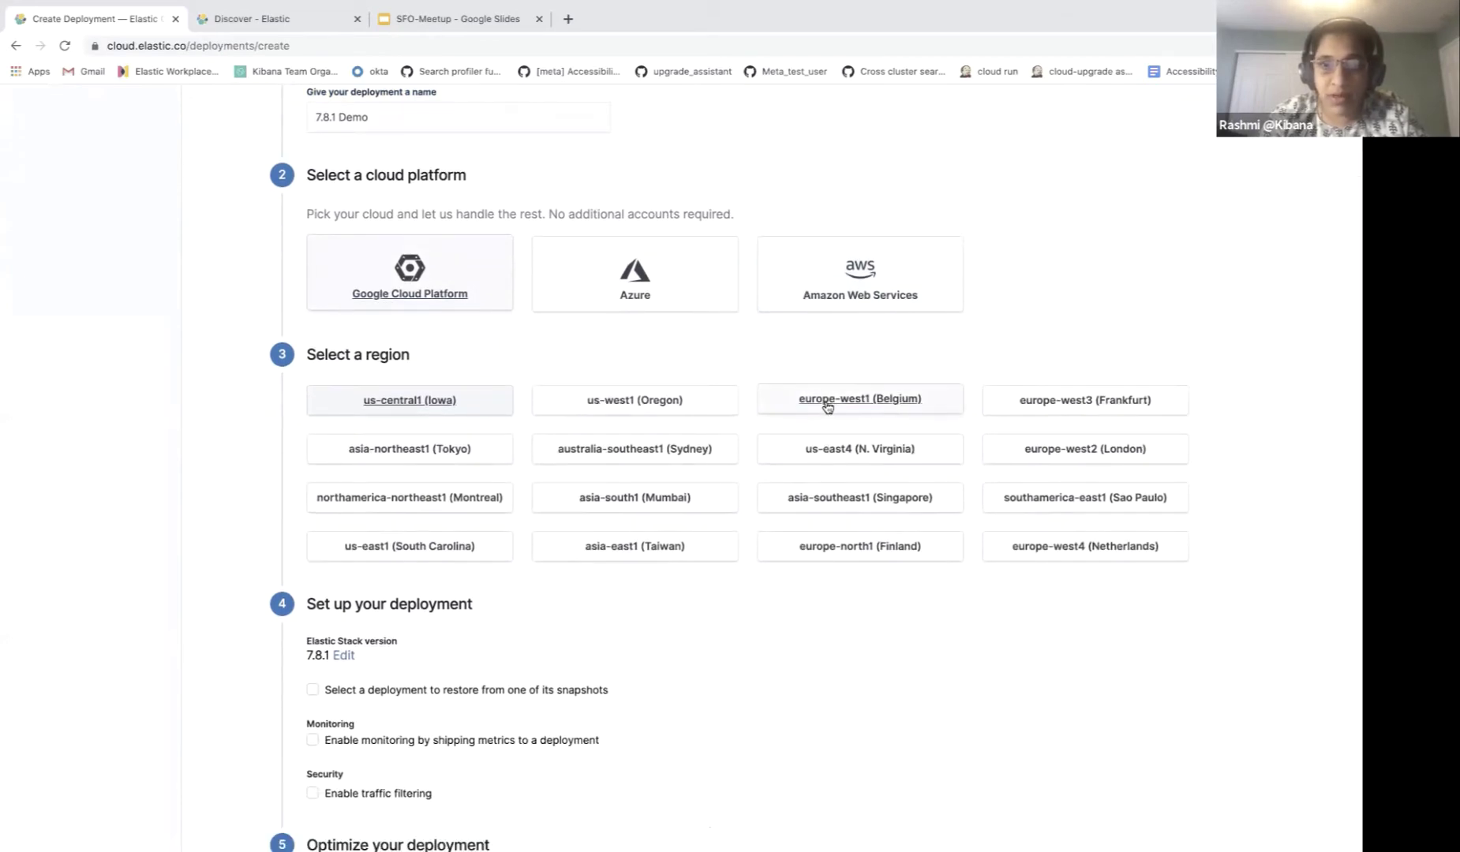
pyautogui.scroll(-4, 793, 567)
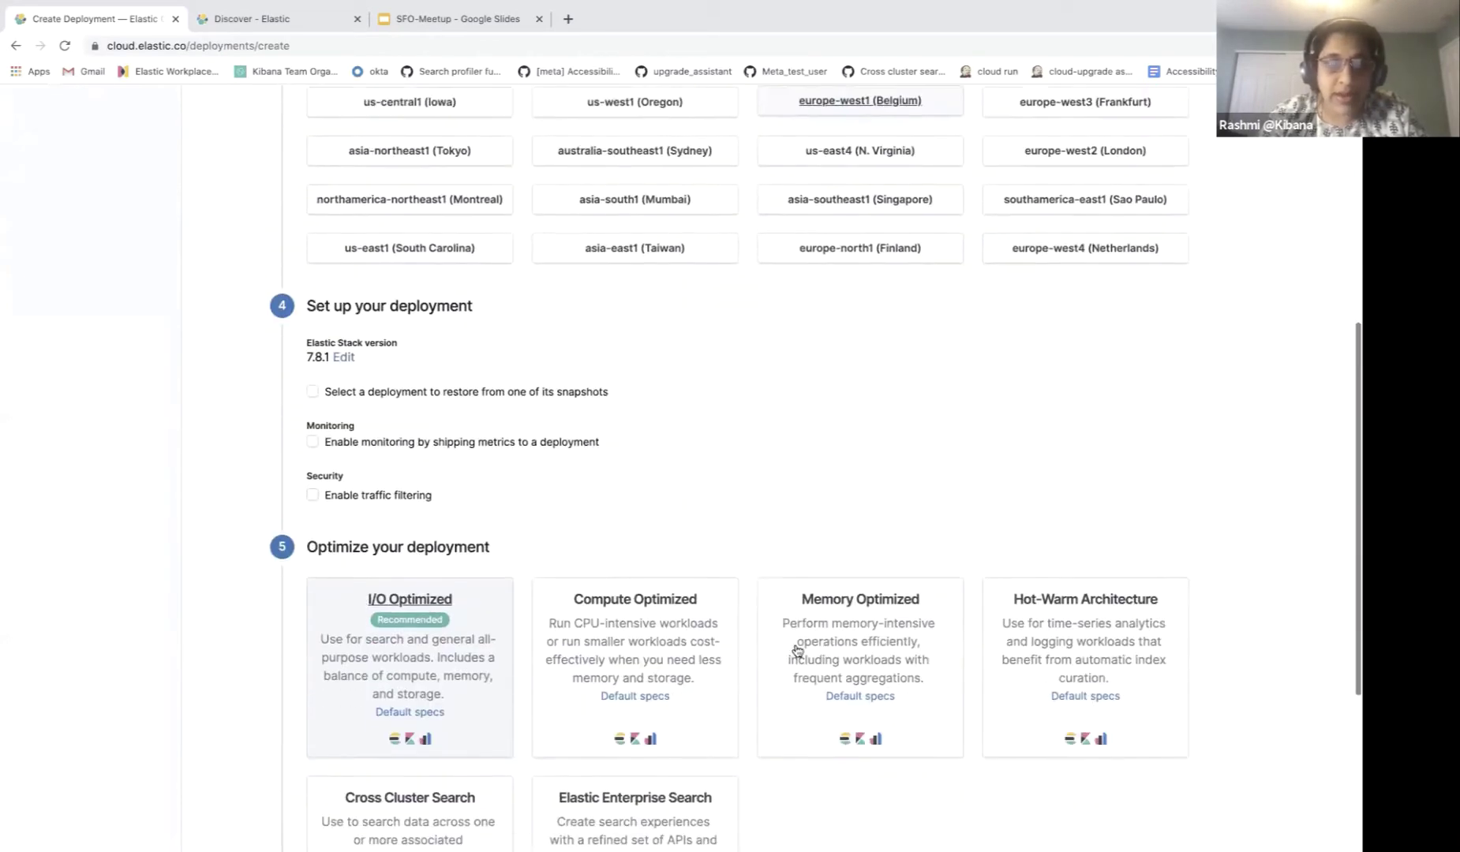
# Expand the Elastic Stack version list, keeping 7.8.1 and the I/O Optimized profile ($0.4962/hour)
pyautogui.click(344, 357)
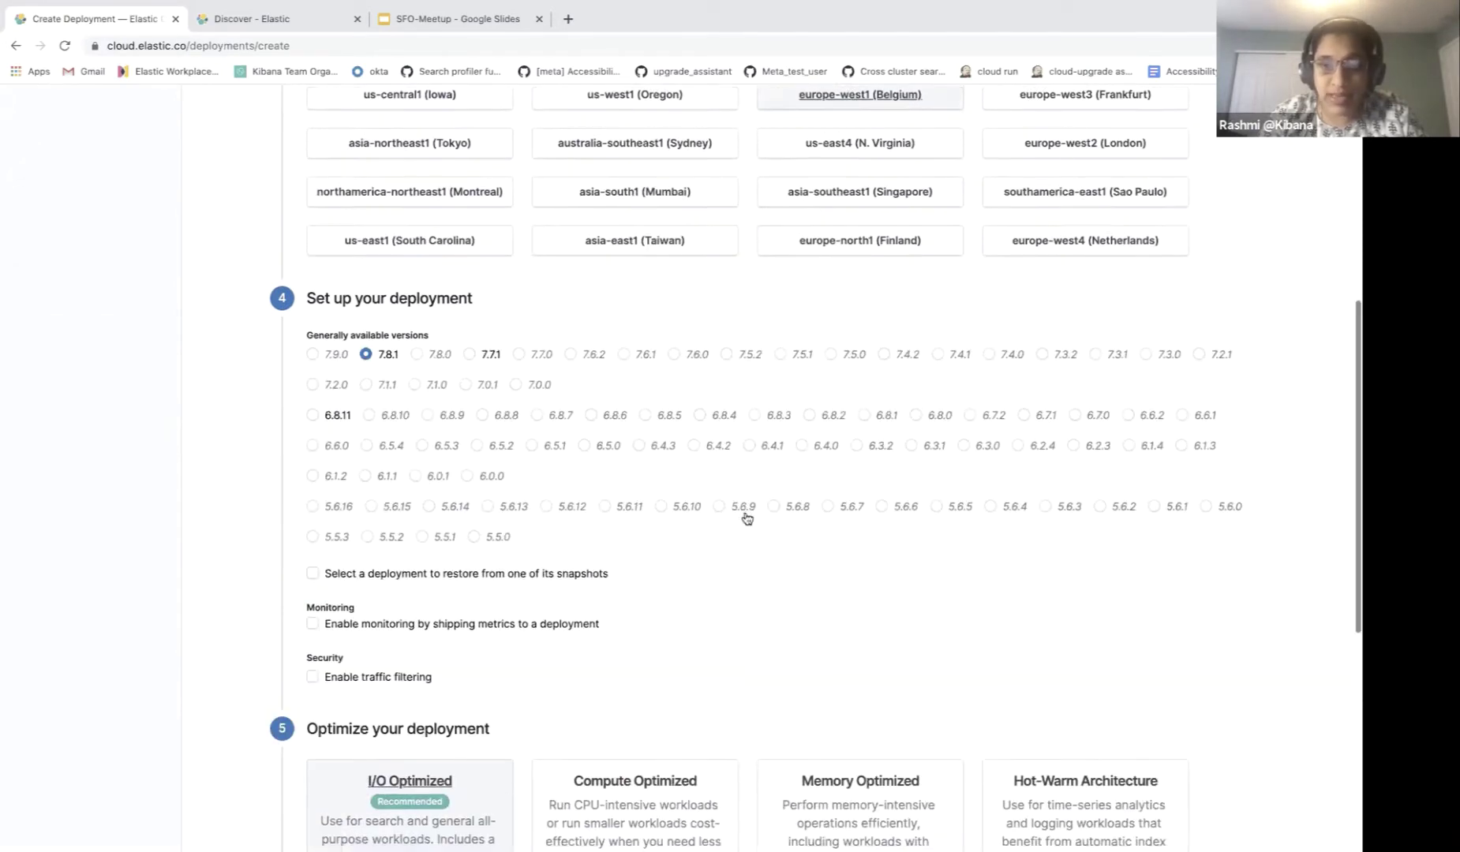
pyautogui.scroll(-1, 747, 517)
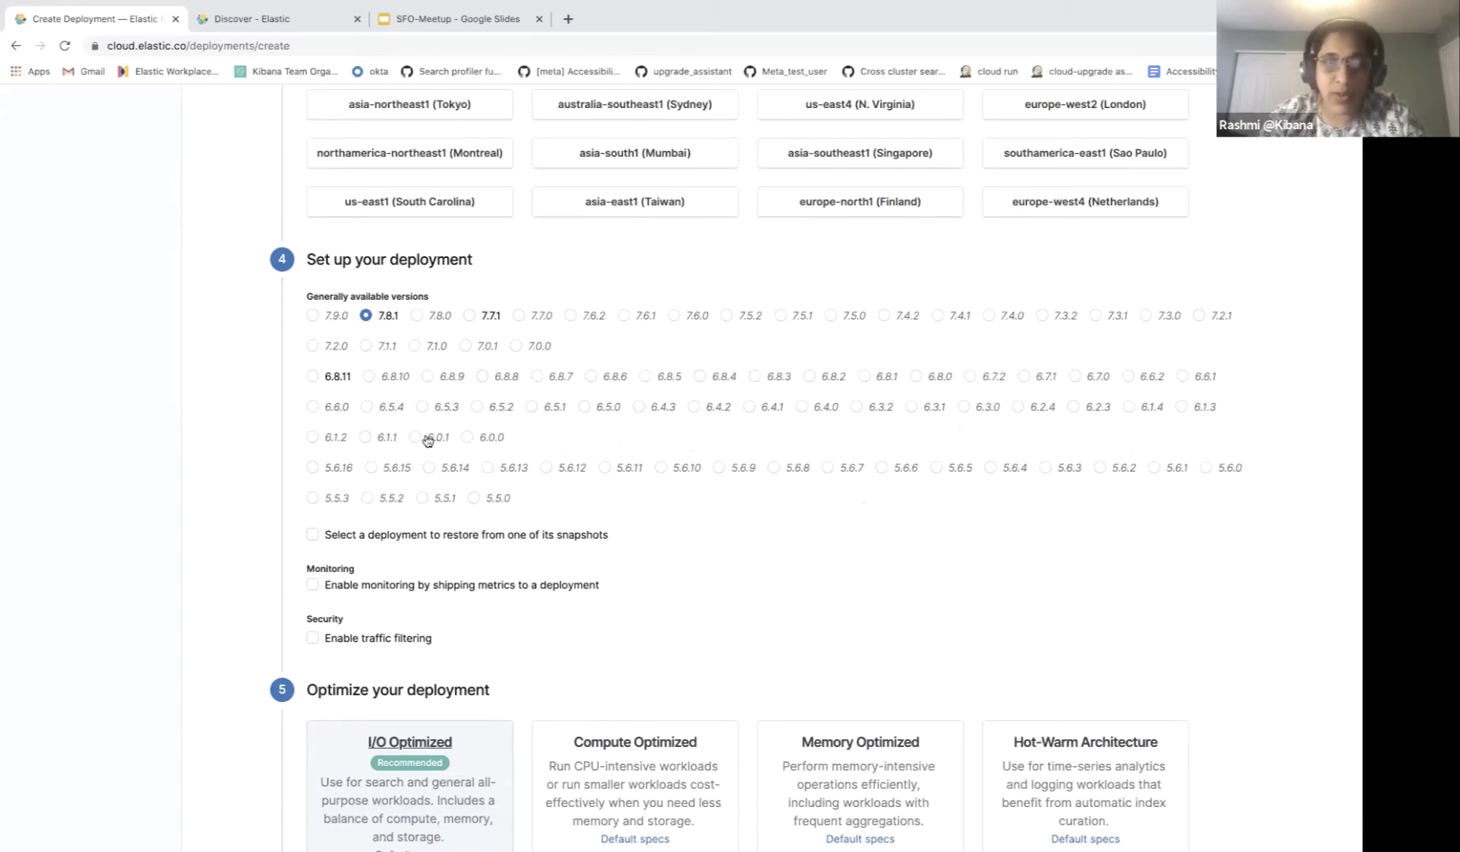
pyautogui.scroll(-1, 427, 440)
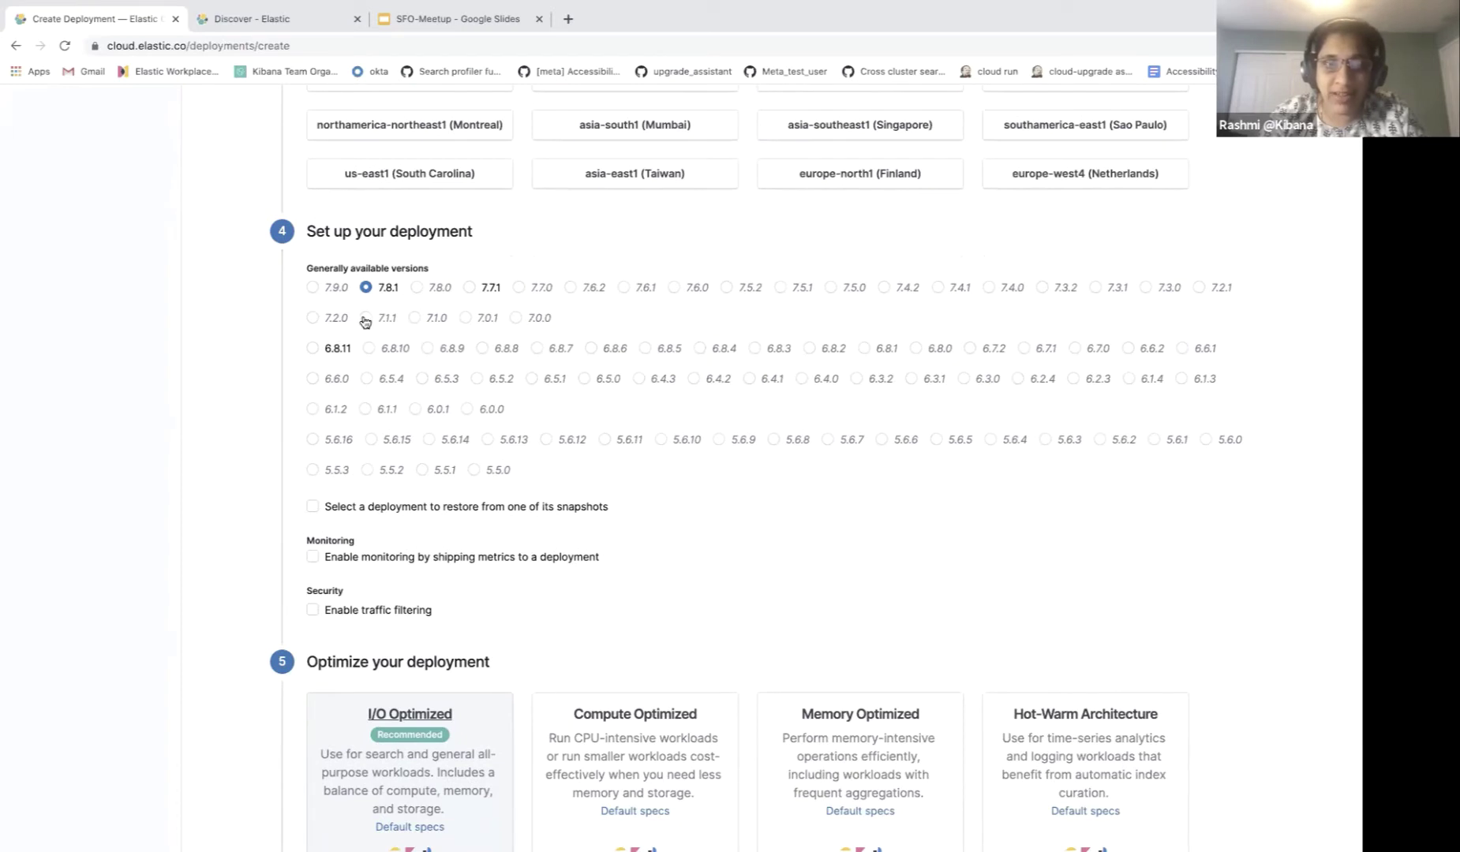
pyautogui.scroll(-2, 410, 483)
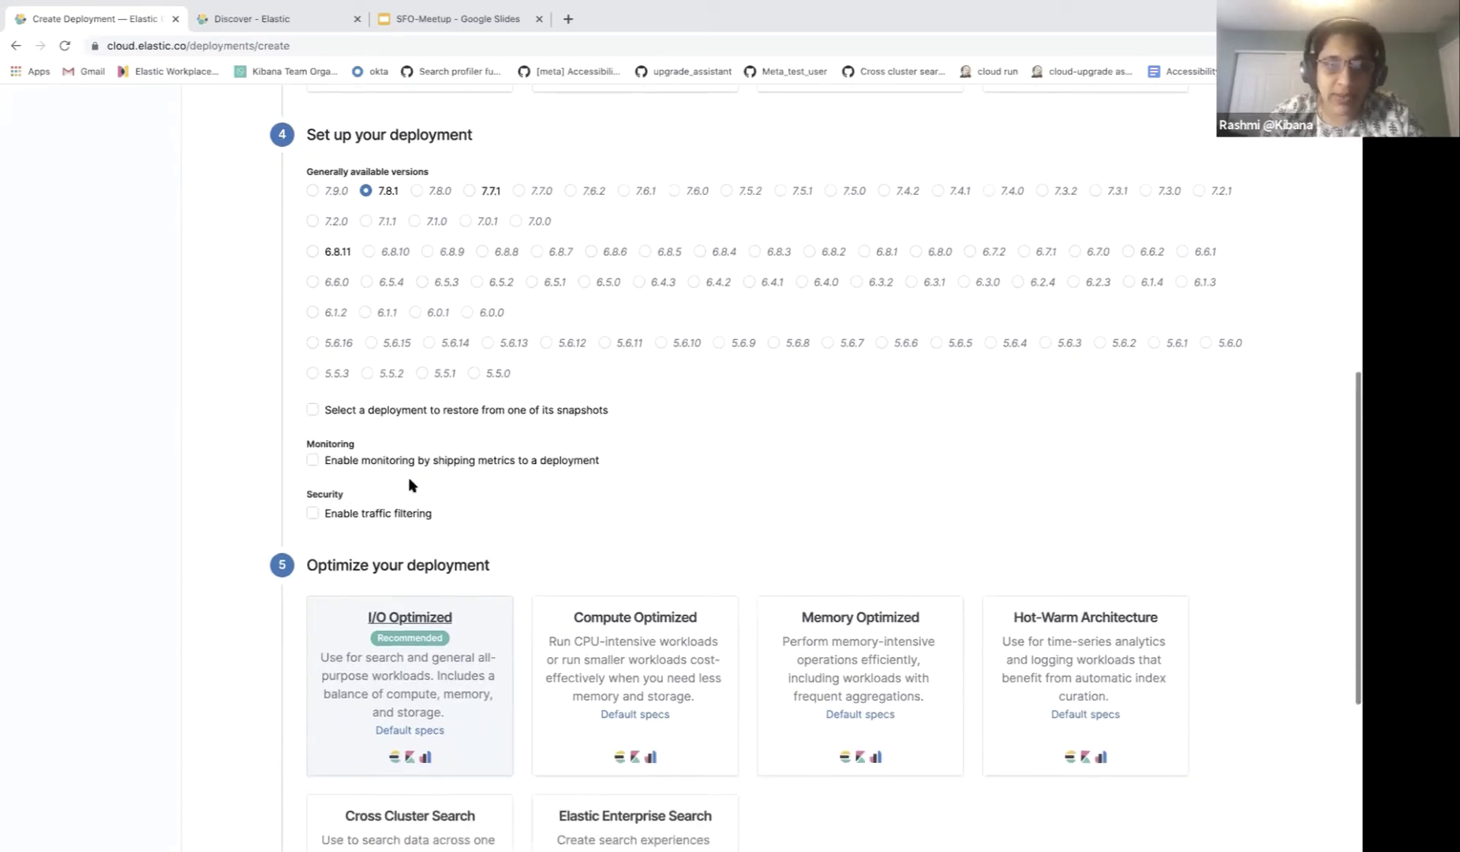
pyautogui.scroll(-1, 418, 505)
pyautogui.scroll(-2, 446, 456)
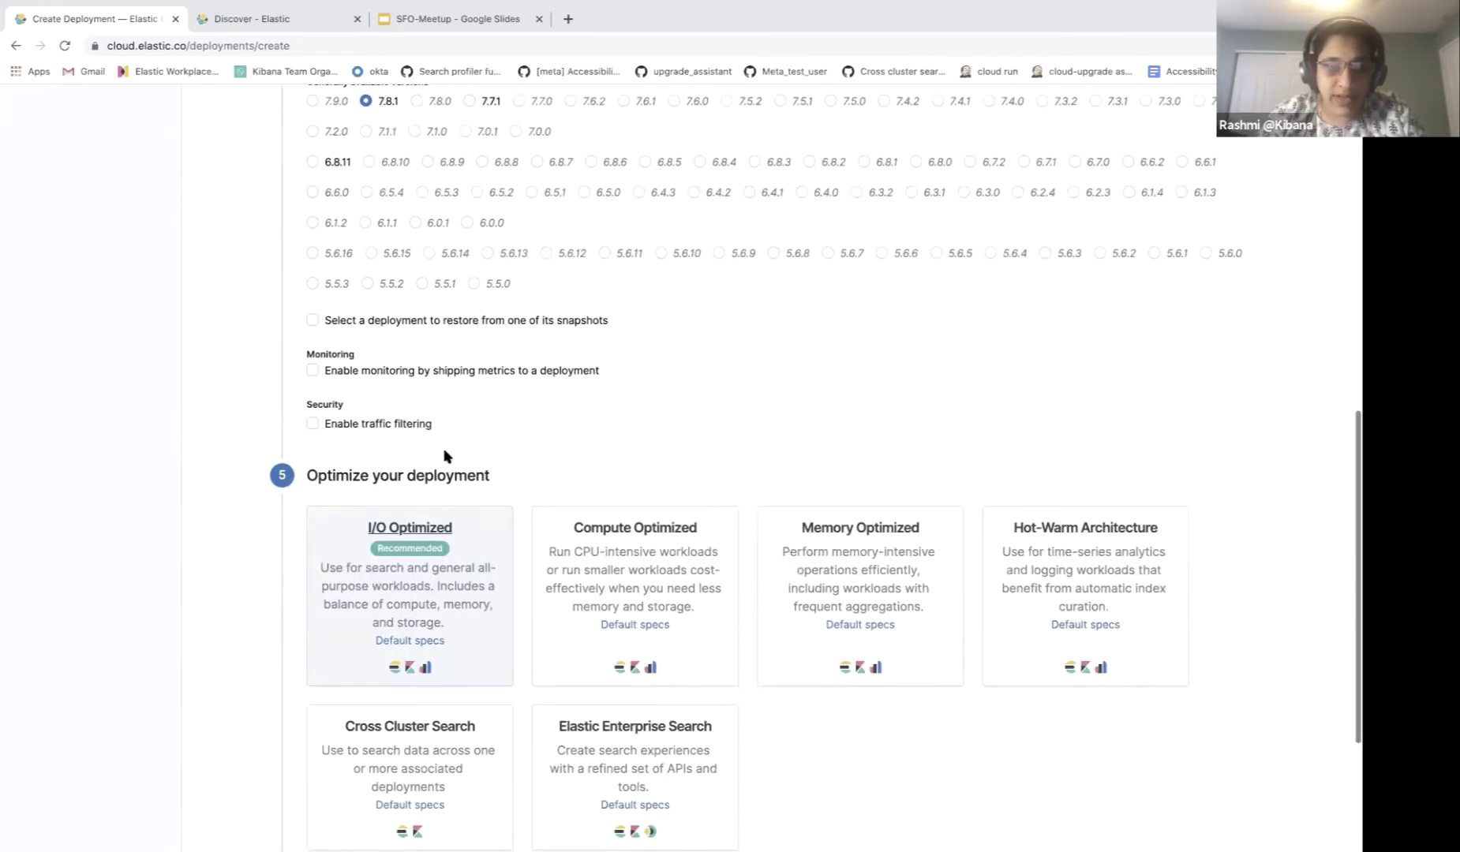
pyautogui.scroll(-3, 446, 456)
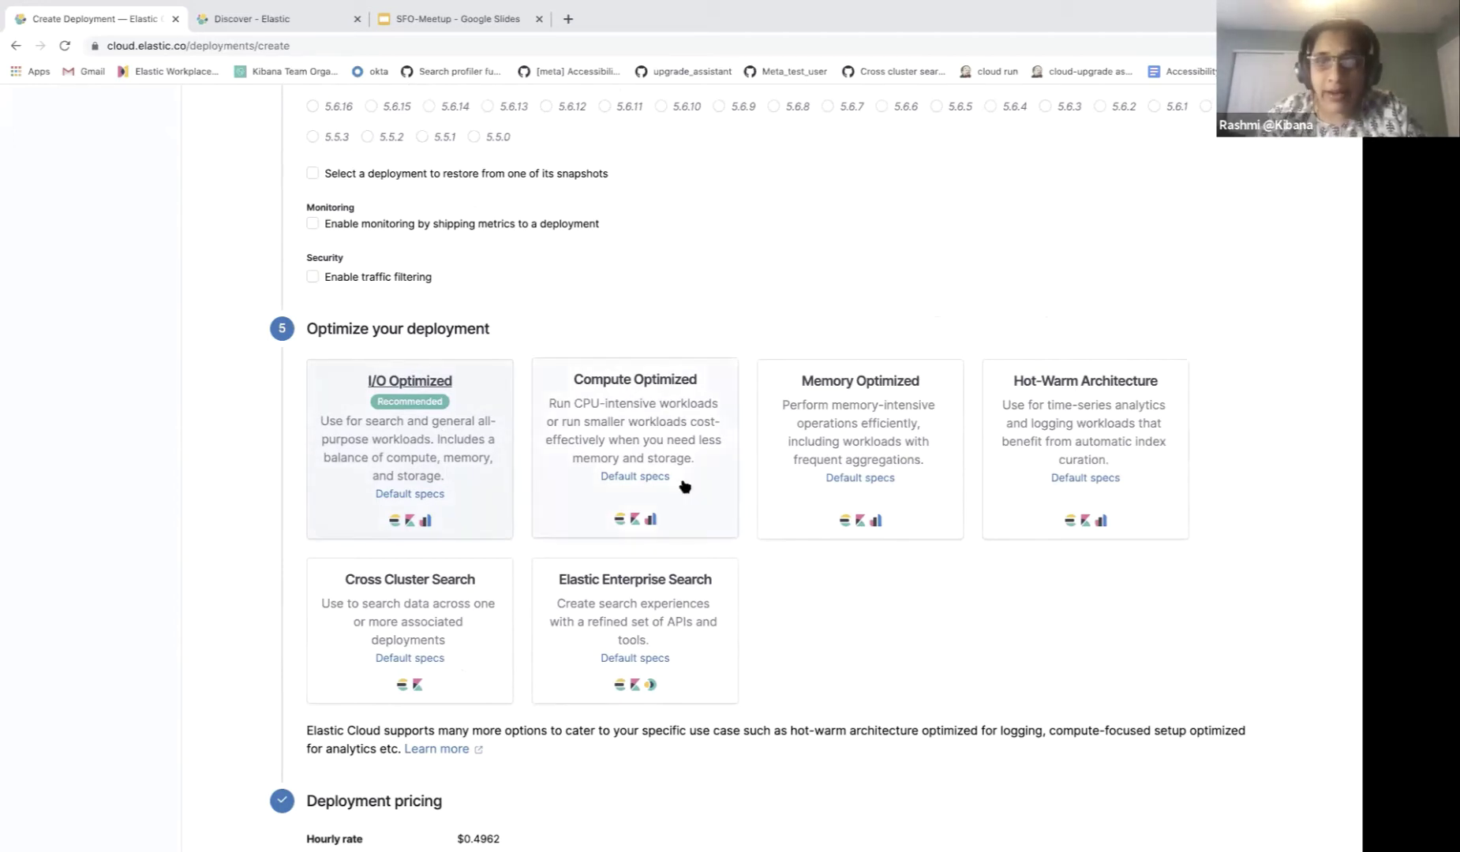
pyautogui.scroll(-1, 734, 363)
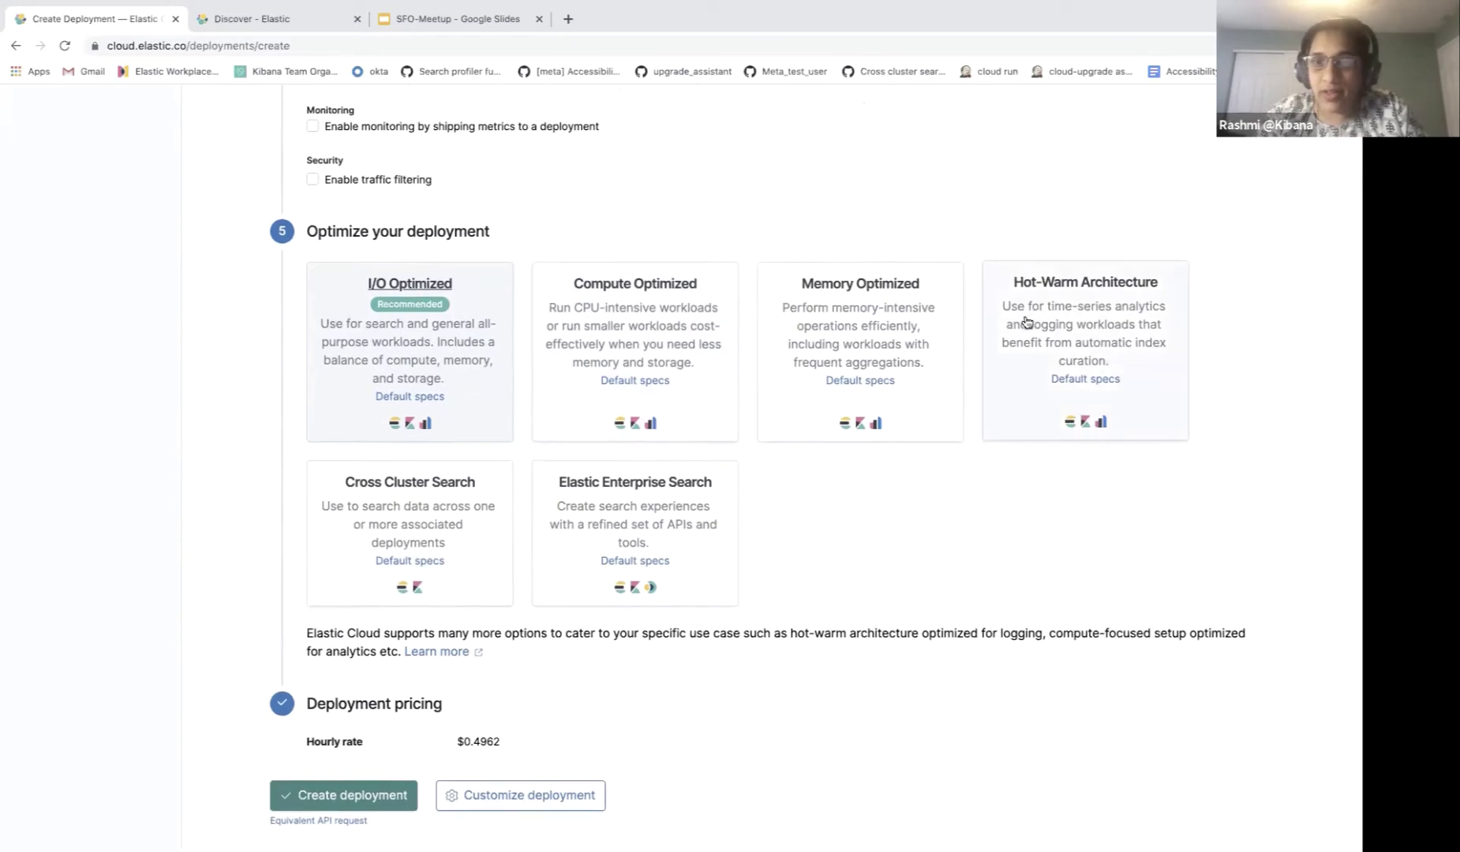
pyautogui.scroll(1, 1020, 322)
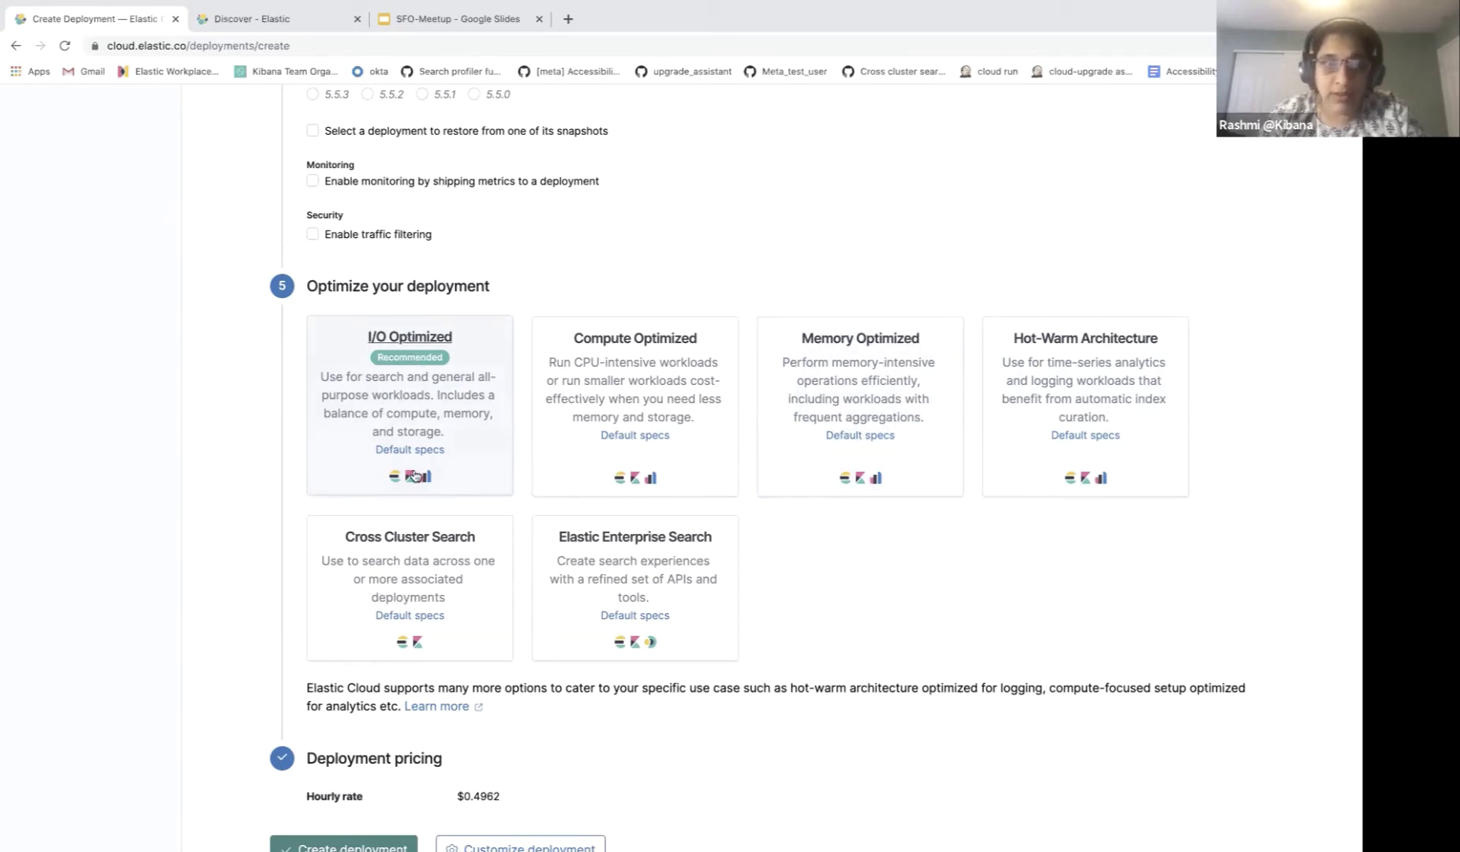
pyautogui.scroll(-1, 395, 552)
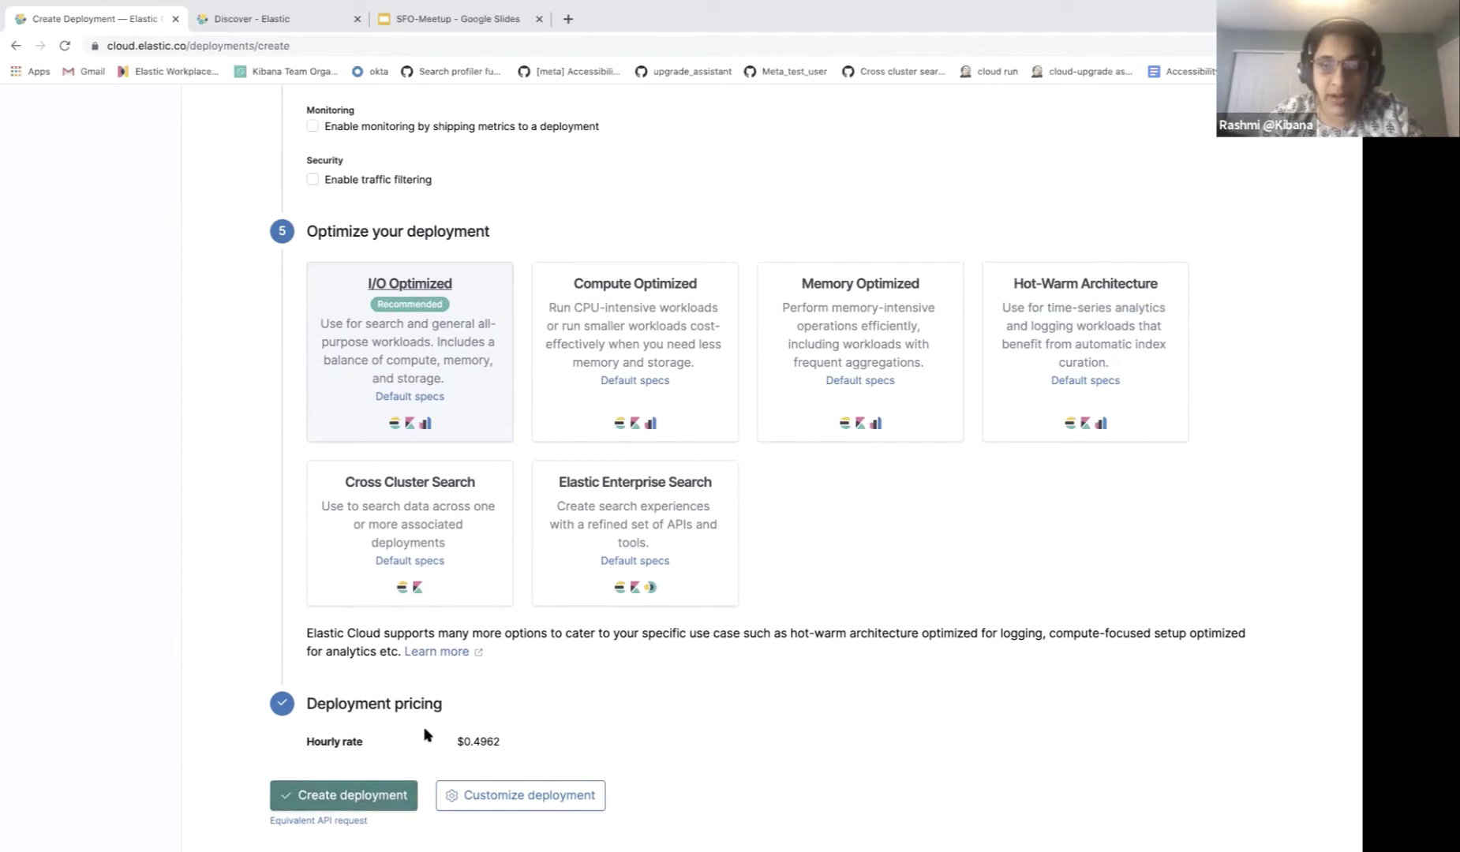
# Customize the deployment by enabling a 1 GB Machine Learning node
pyautogui.click(514, 796)
pyautogui.scroll(-2, 597, 684)
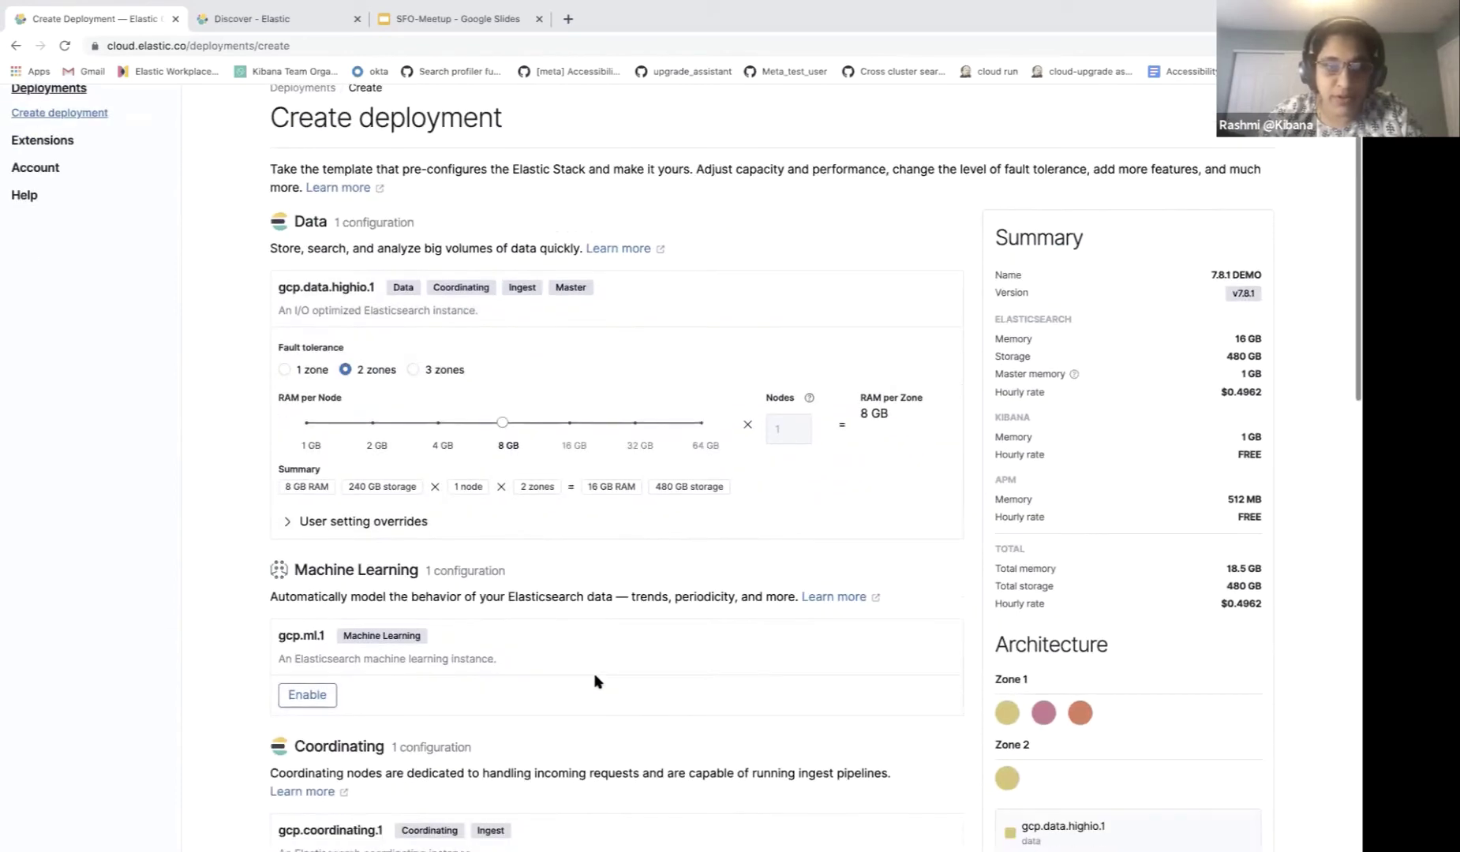
pyautogui.scroll(-2, 597, 683)
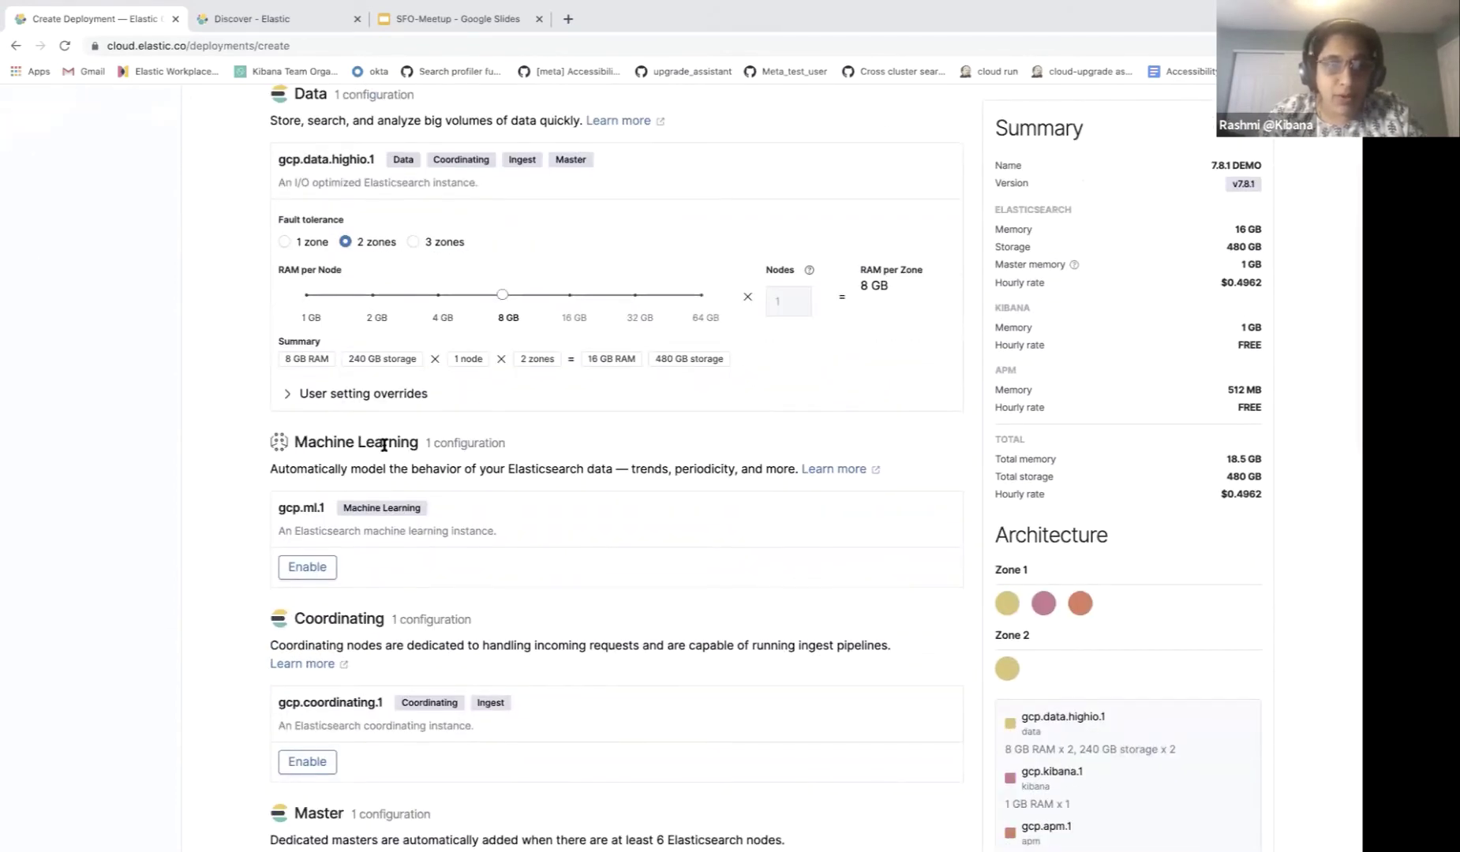
pyautogui.click(308, 568)
# Raise Kibana RAM per instance to 4 GB, bringing total memory to 22.5 GB
pyautogui.scroll(-3, 440, 438)
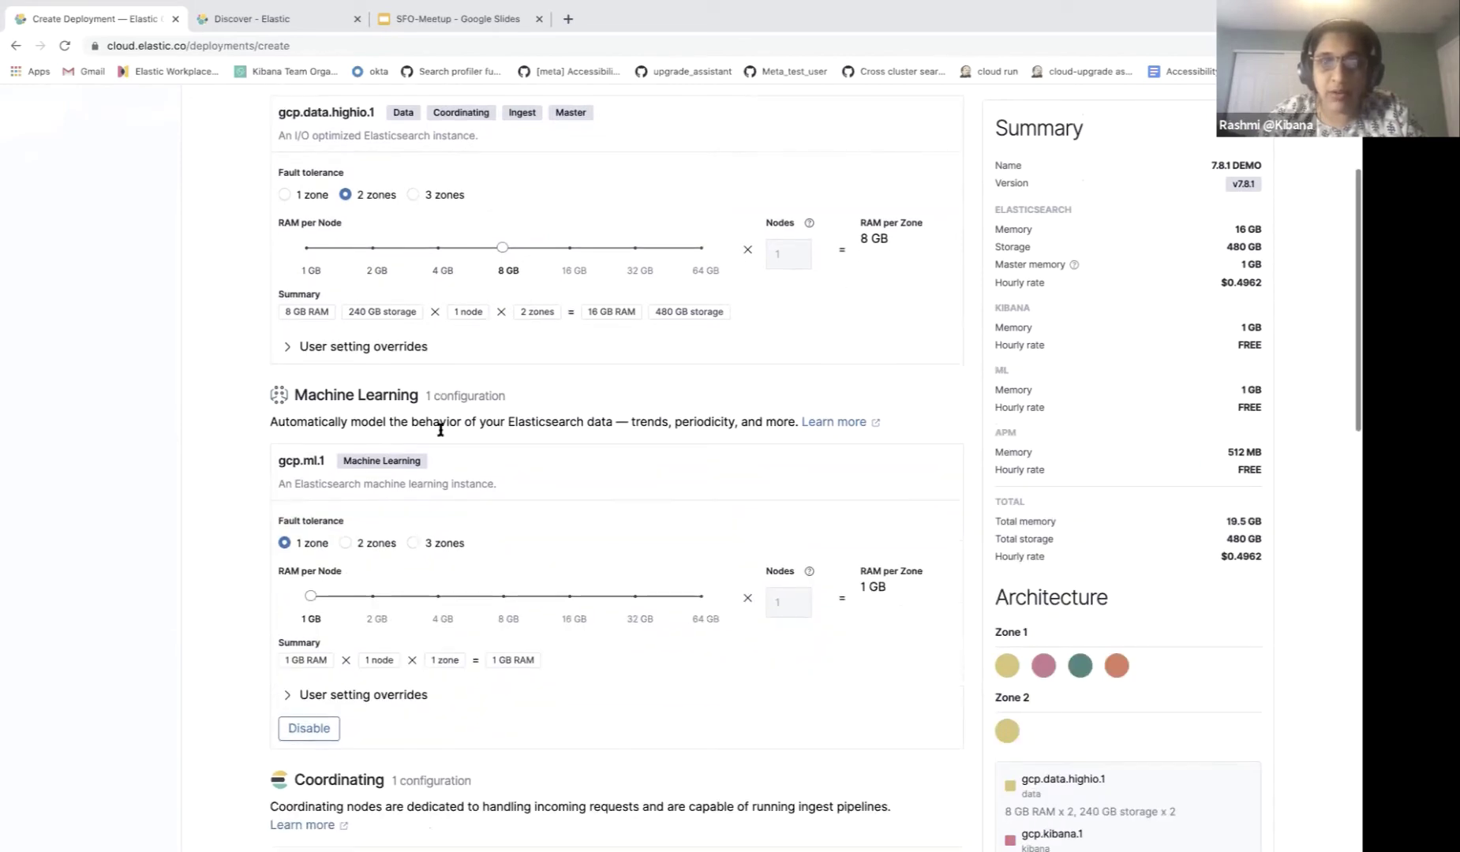
pyautogui.scroll(-5, 401, 401)
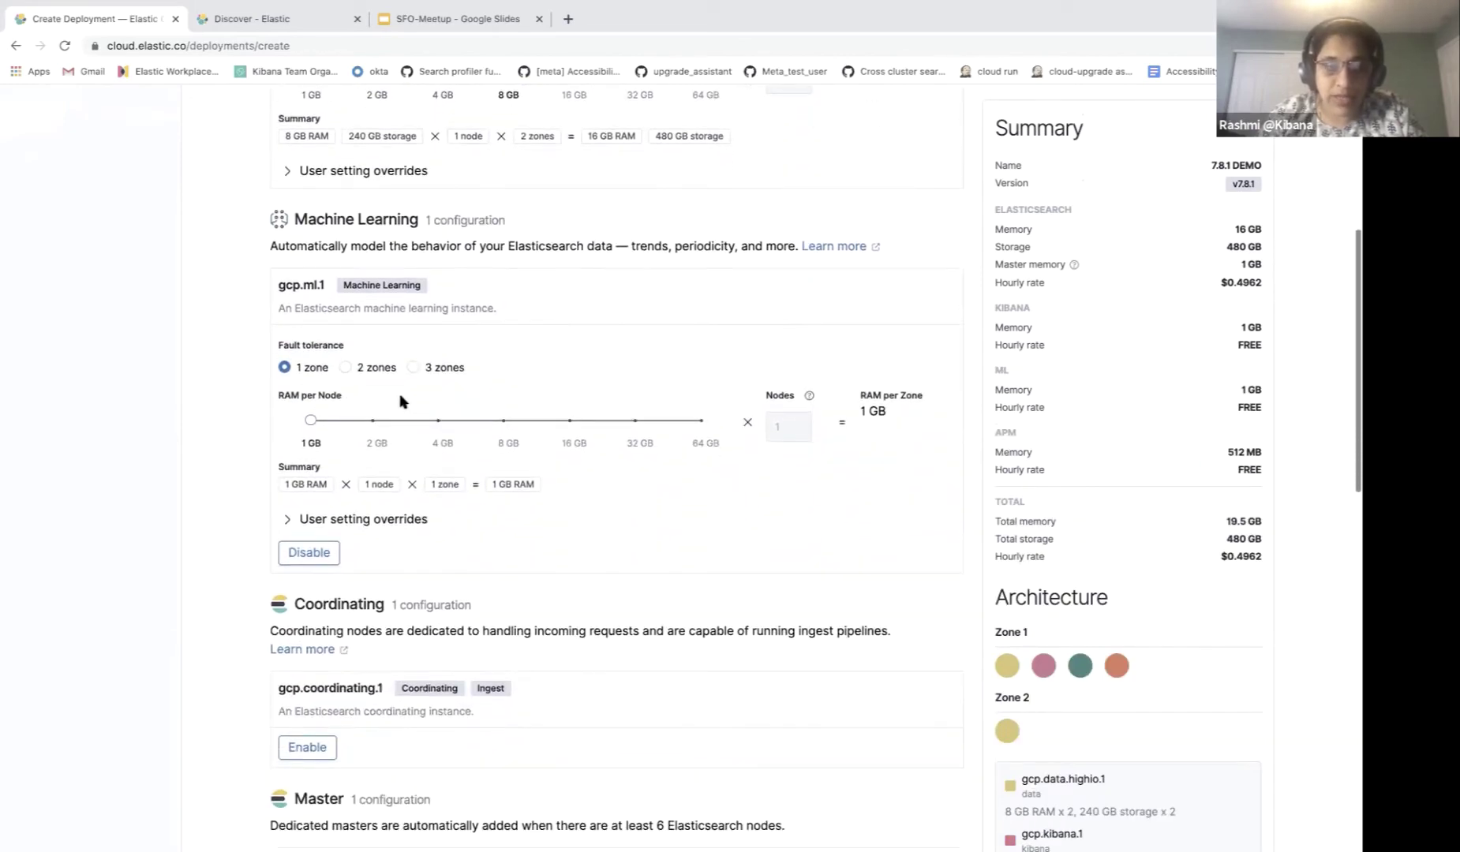
pyautogui.scroll(-5, 401, 401)
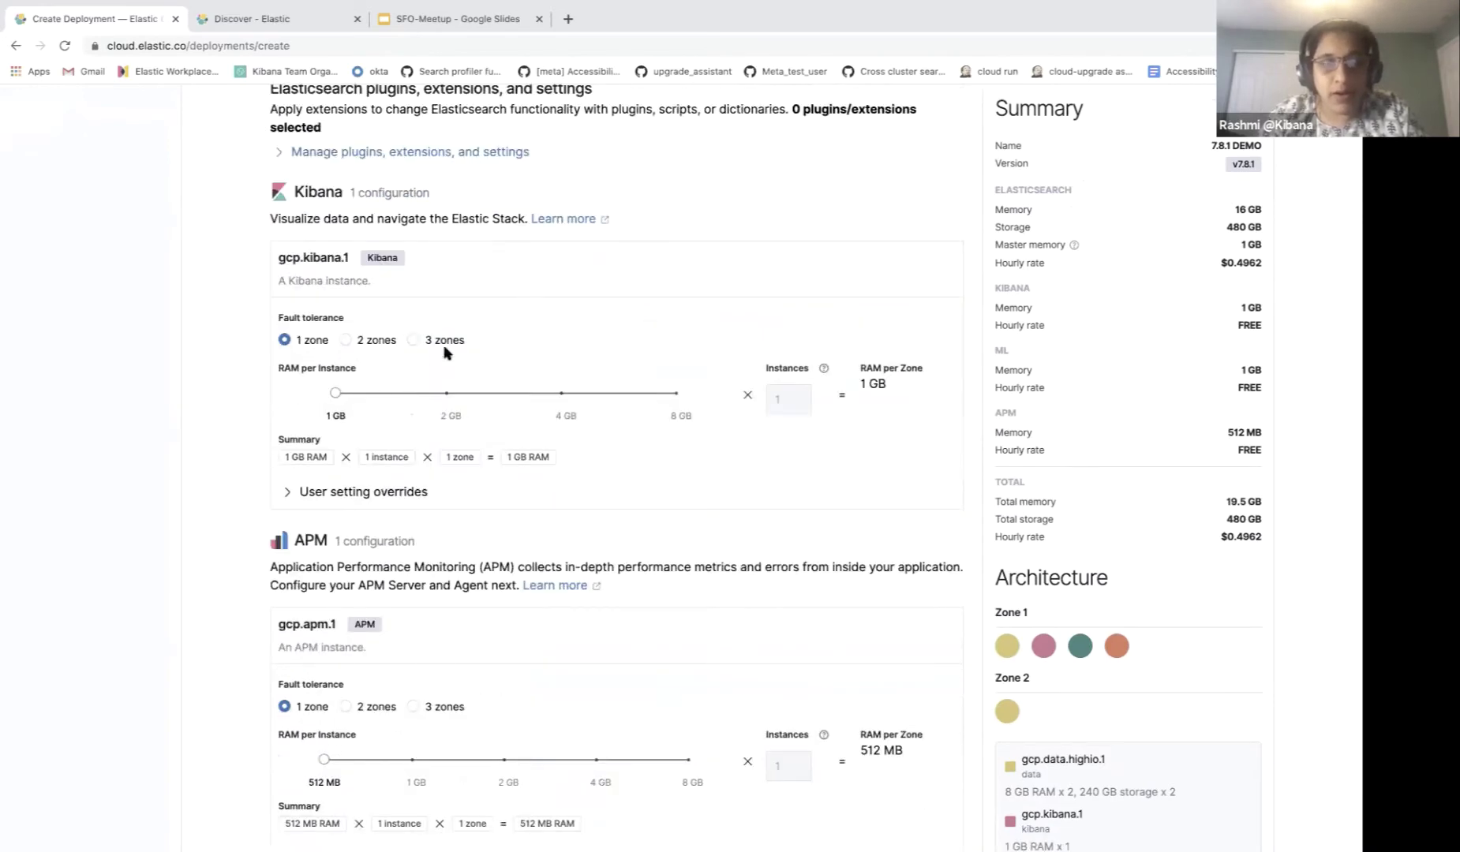
pyautogui.scroll(-1, 444, 353)
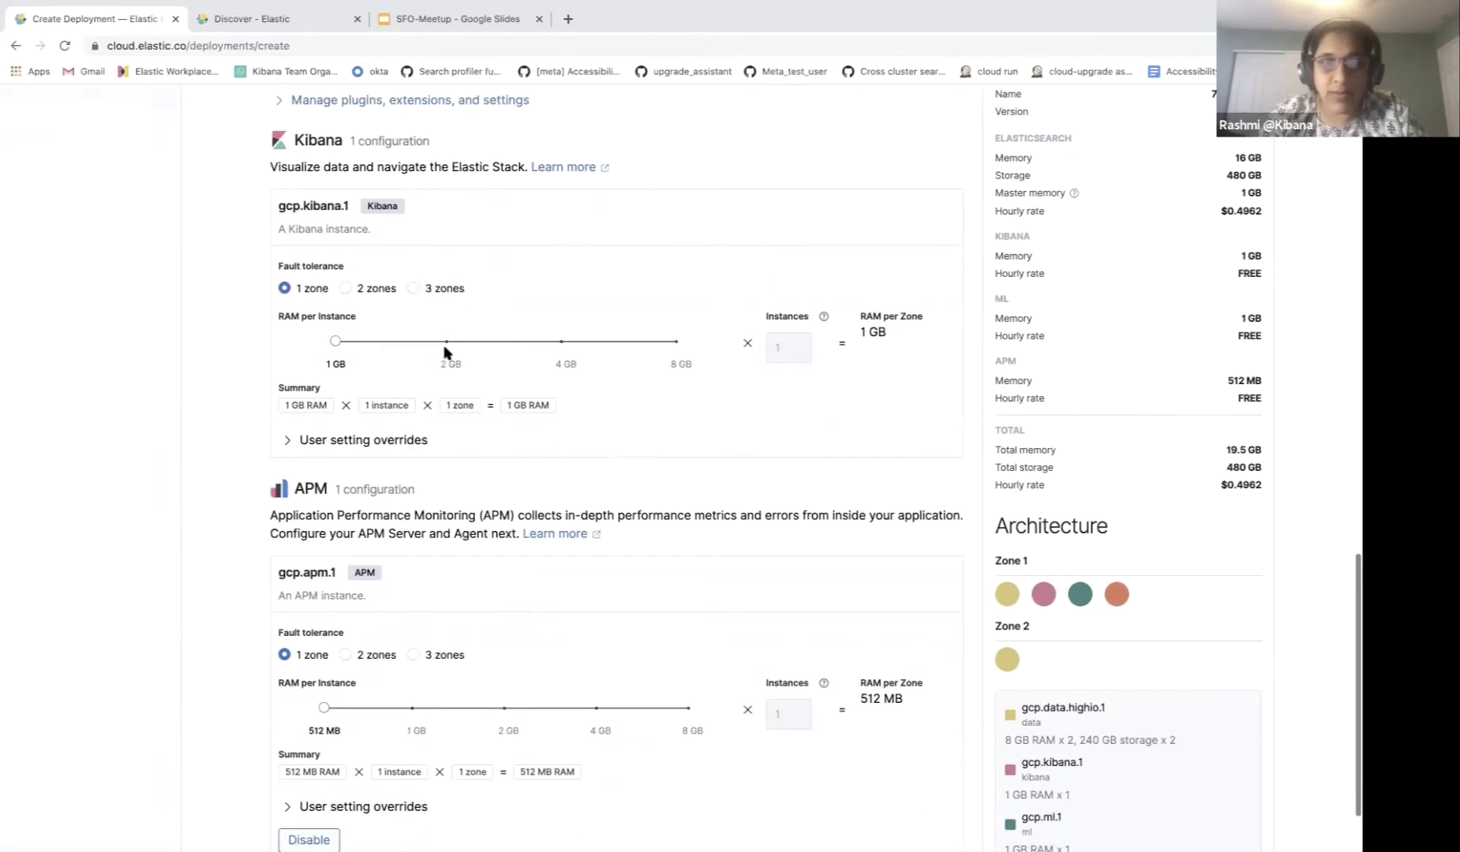
pyautogui.click(560, 342)
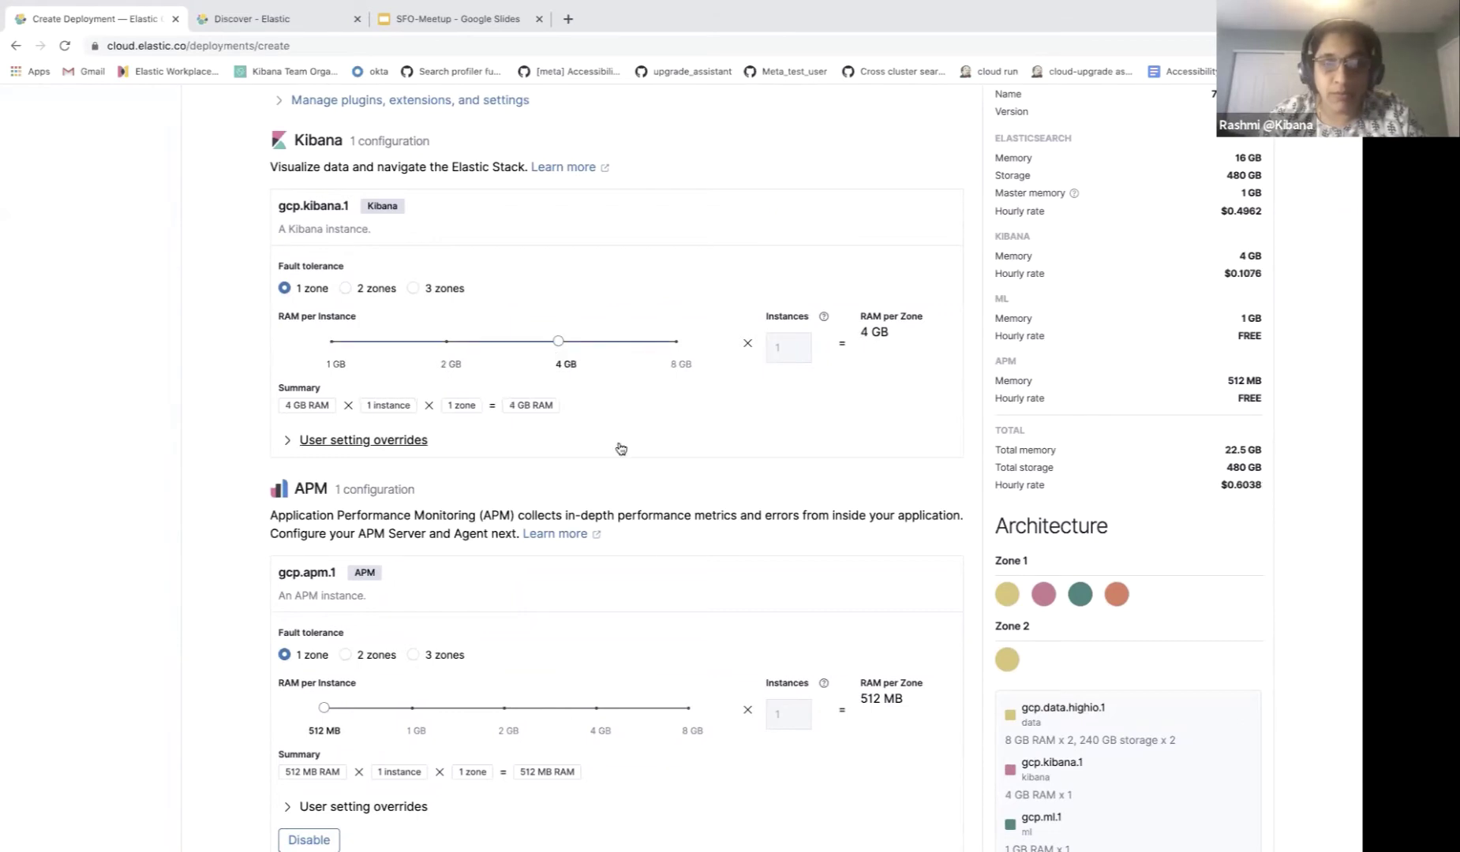
pyautogui.scroll(-2, 621, 448)
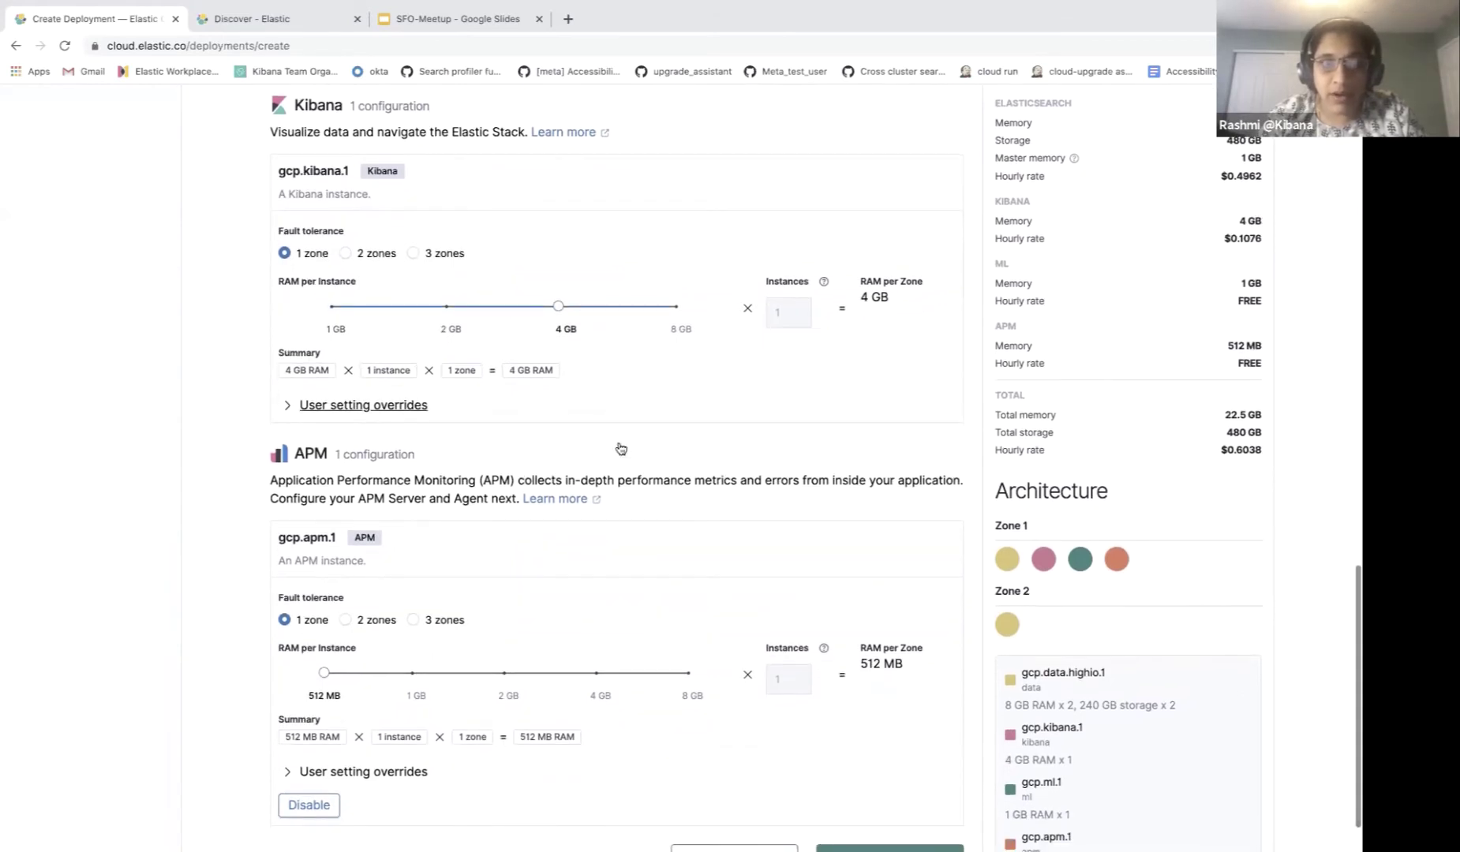
pyautogui.scroll(-1, 621, 448)
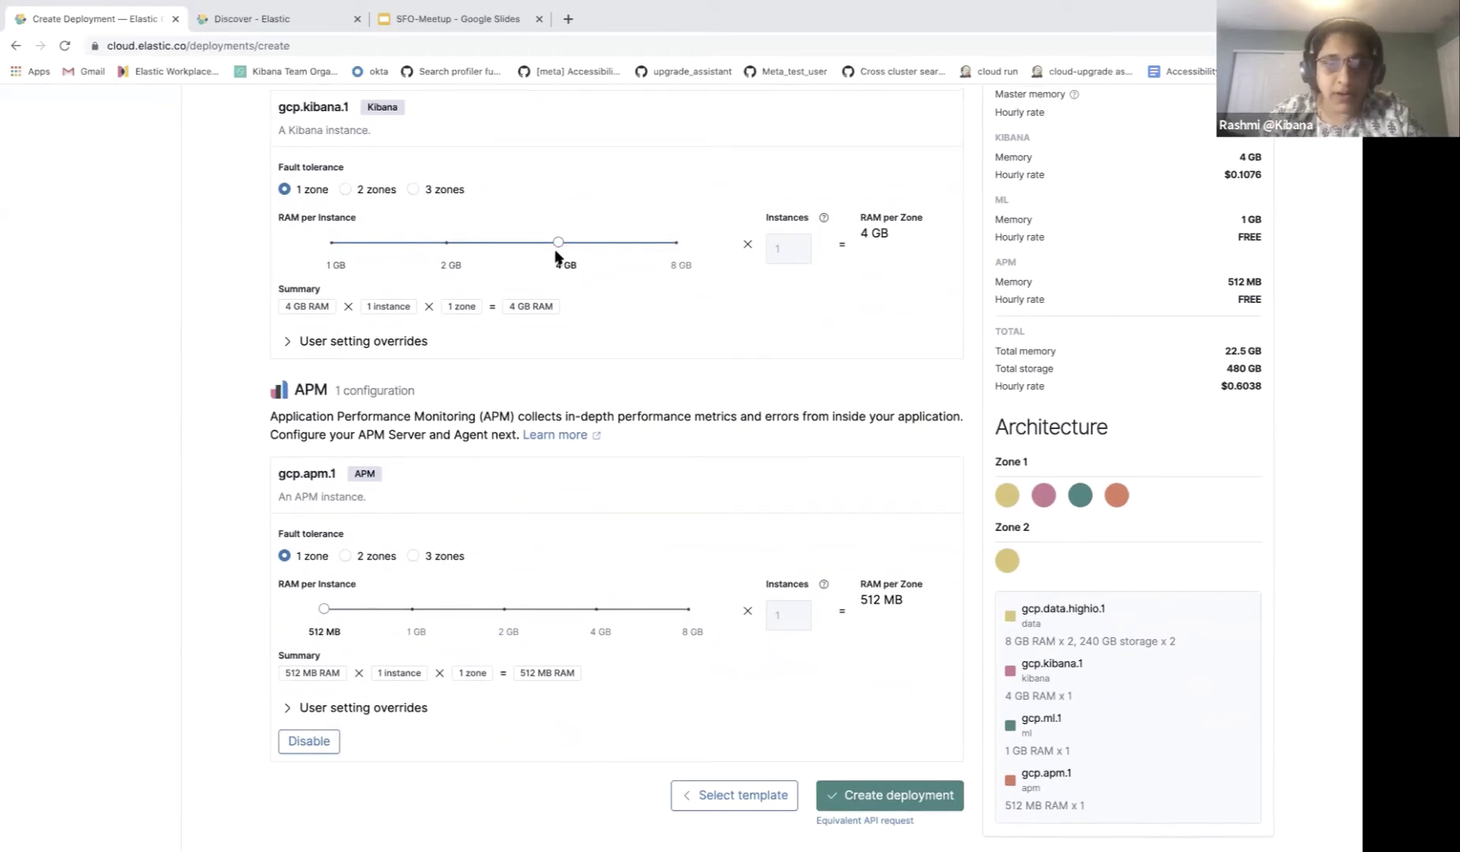
# Submit the customized 22.5 GB 7.8.1 Demo deployment and watch its overview start processing
pyautogui.click(893, 798)
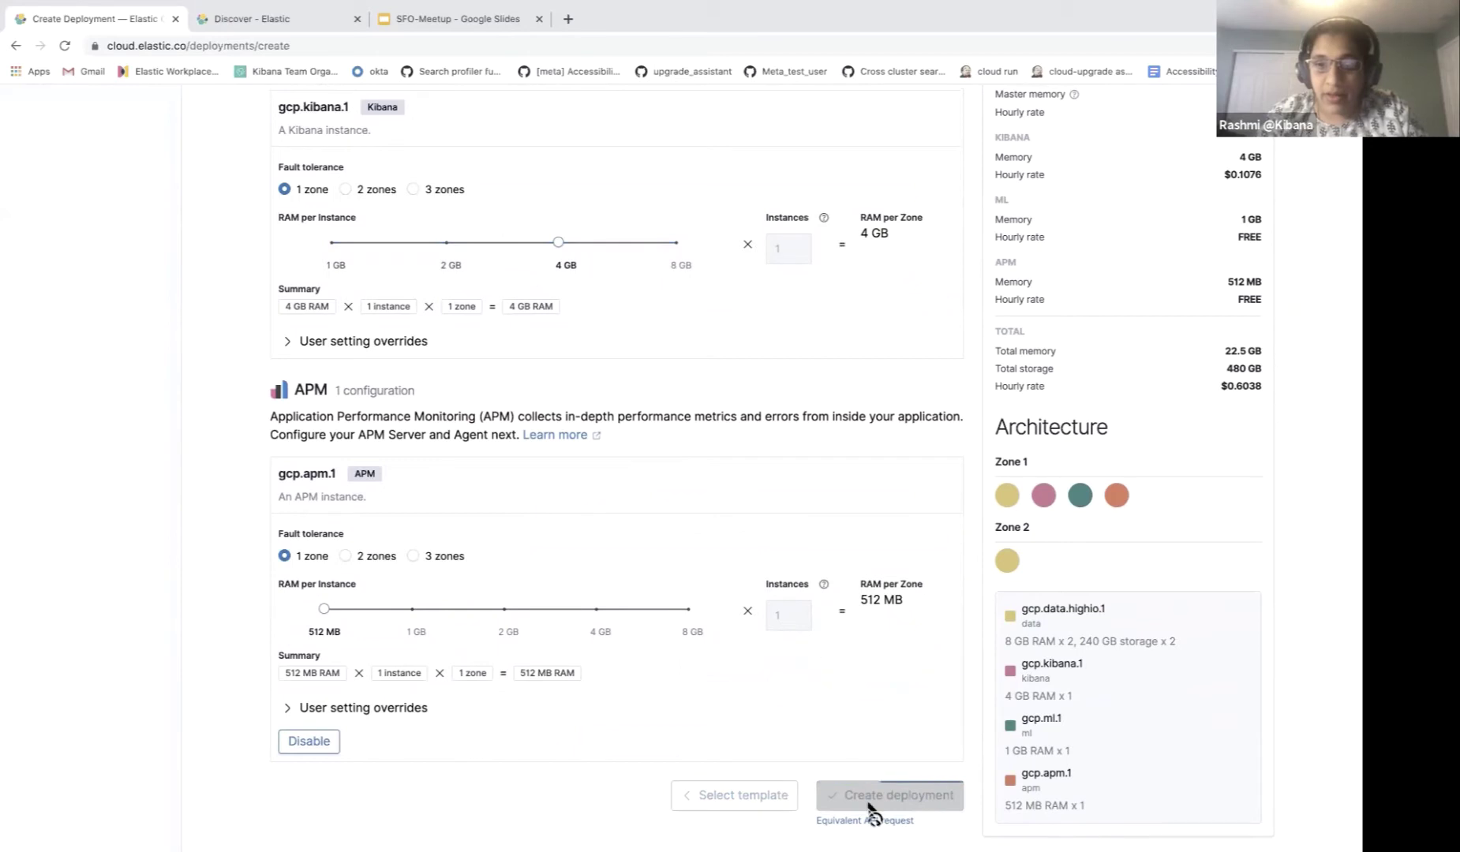
pyautogui.scroll(2, 823, 636)
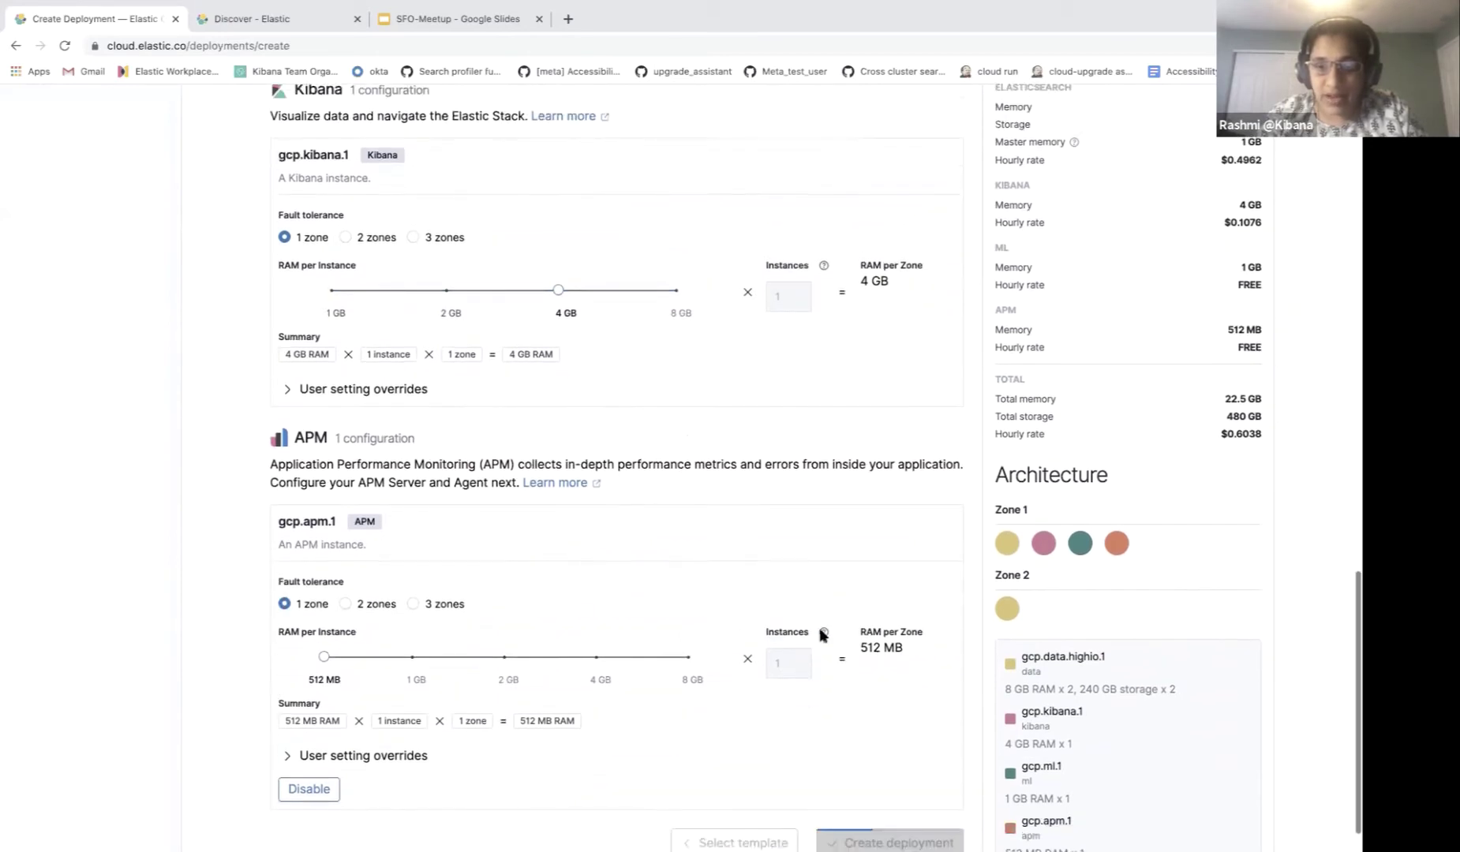
pyautogui.scroll(-1, 823, 635)
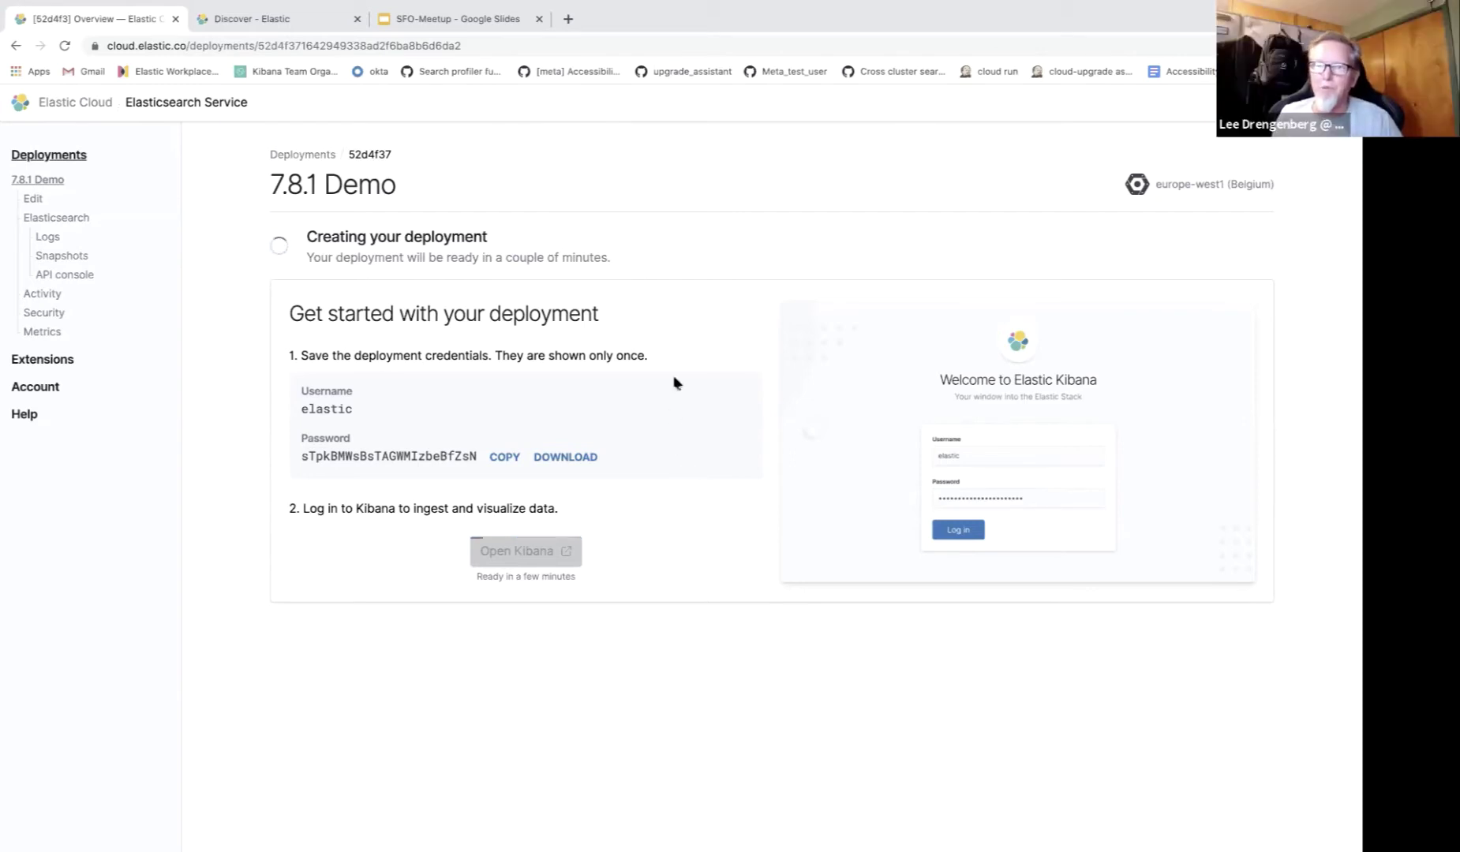
# Review the 7.8.1 Demo overview's credentials and Cloud ID while waiting for Kibana to become available
pyautogui.moveTo(863, 4)
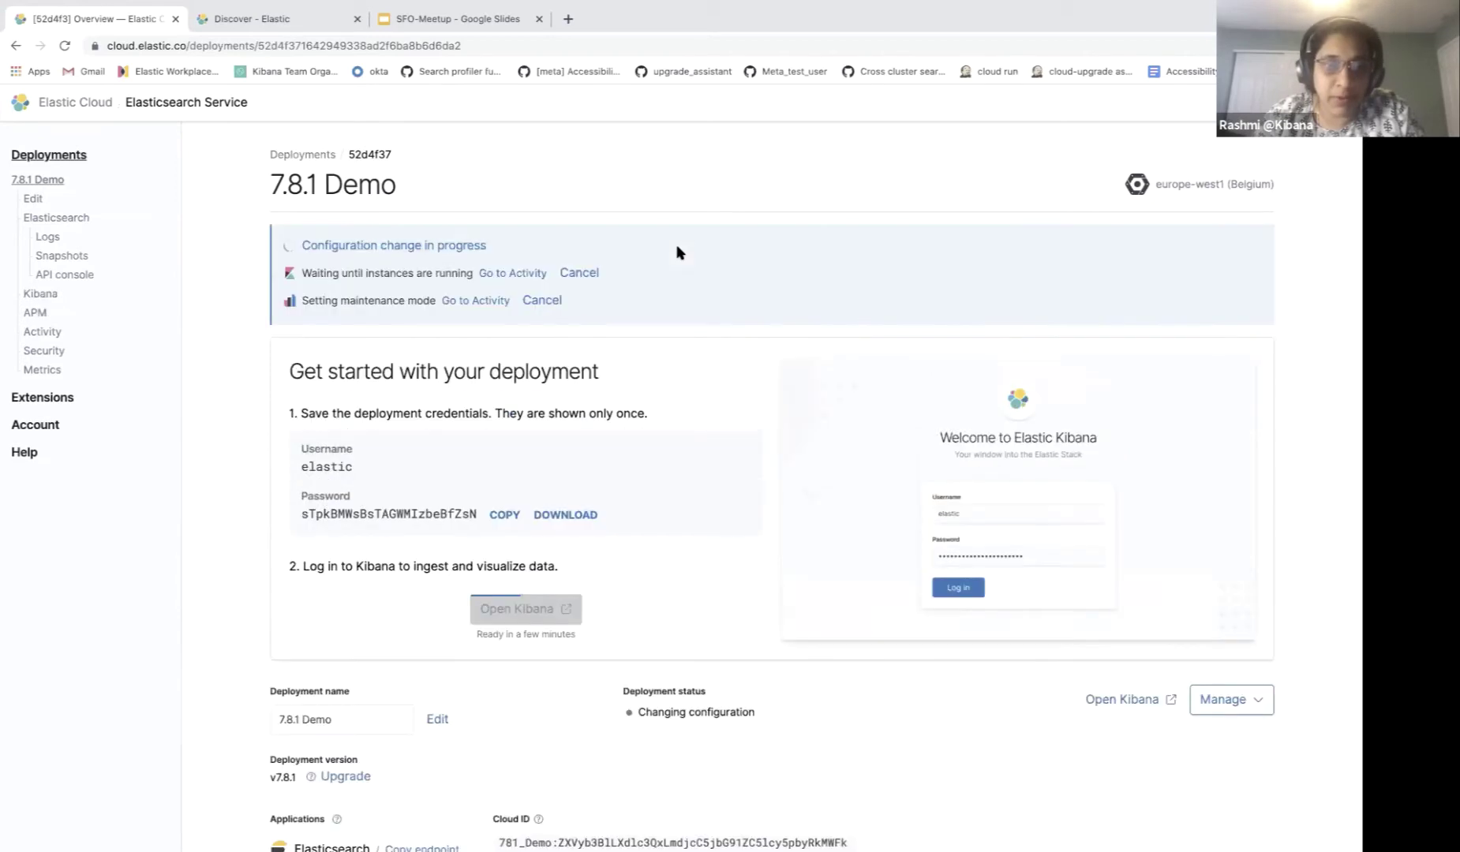
pyautogui.scroll(-1, 582, 357)
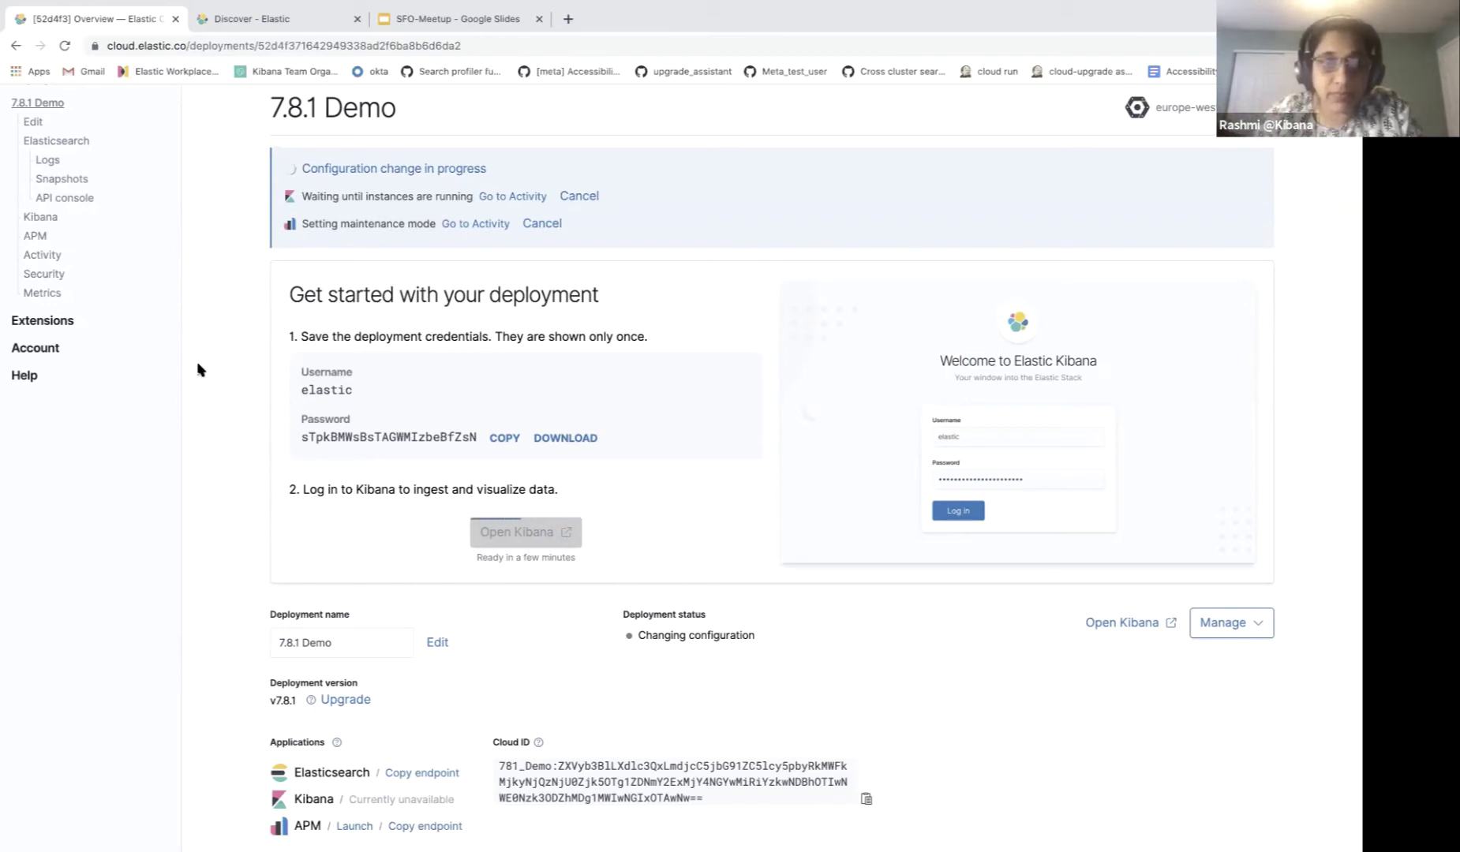
pyautogui.scroll(-1, 197, 369)
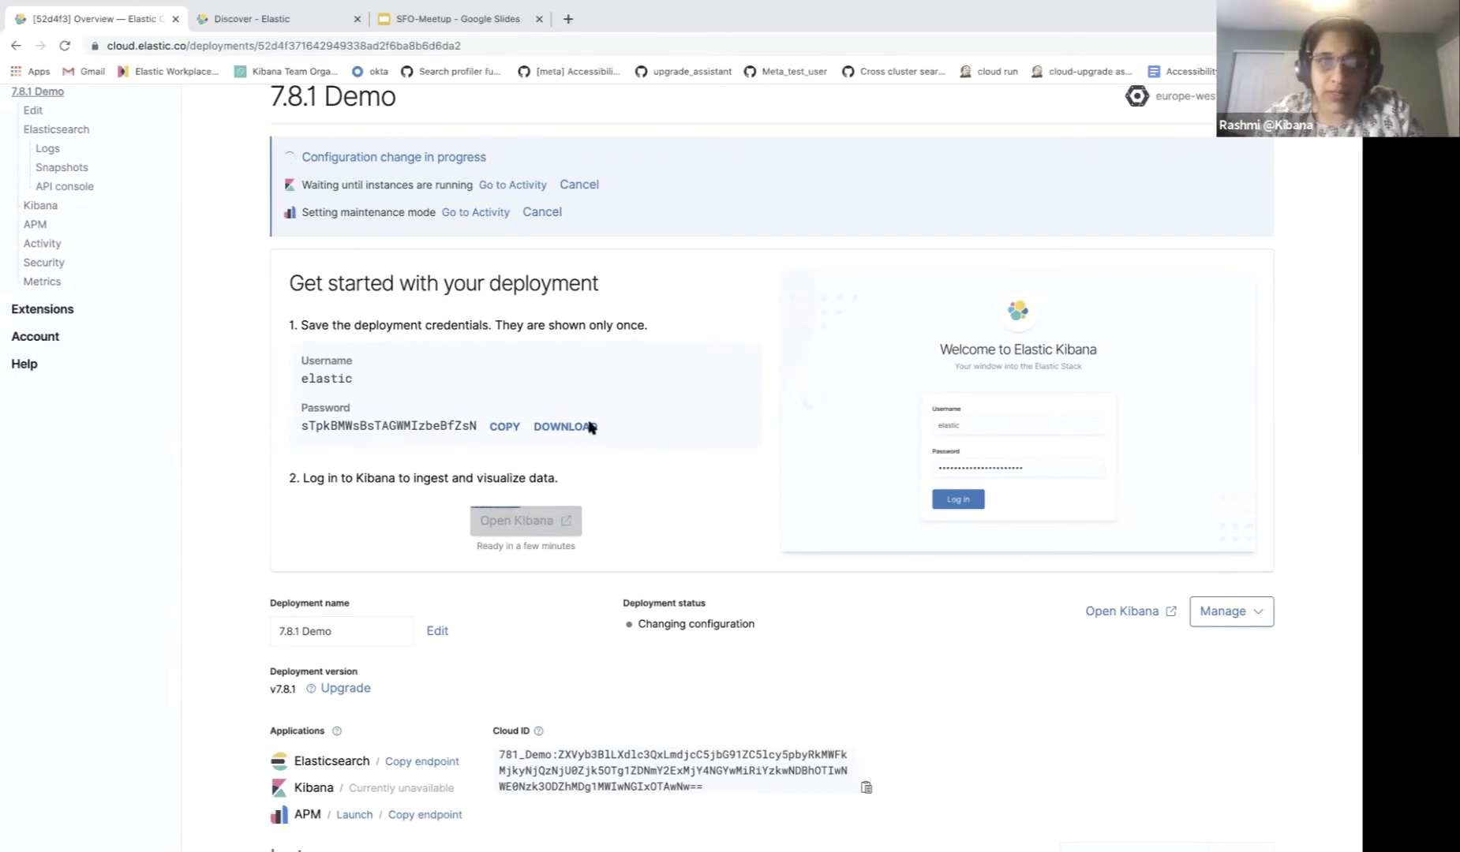
pyautogui.scroll(-2, 590, 427)
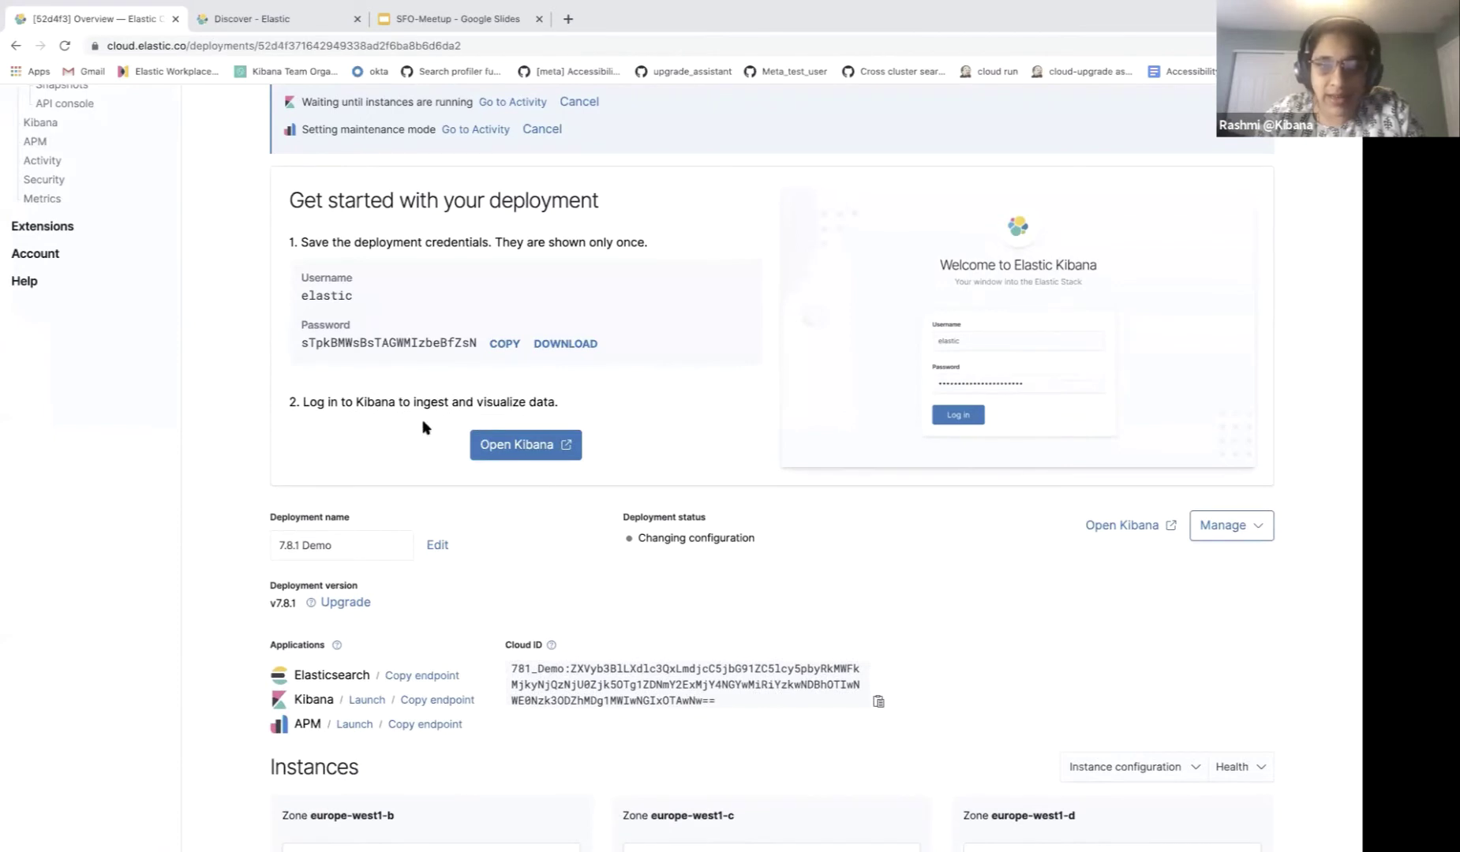
# Open the deployment's Kibana login page and copy the deployment password from the overview
pyautogui.click(517, 446)
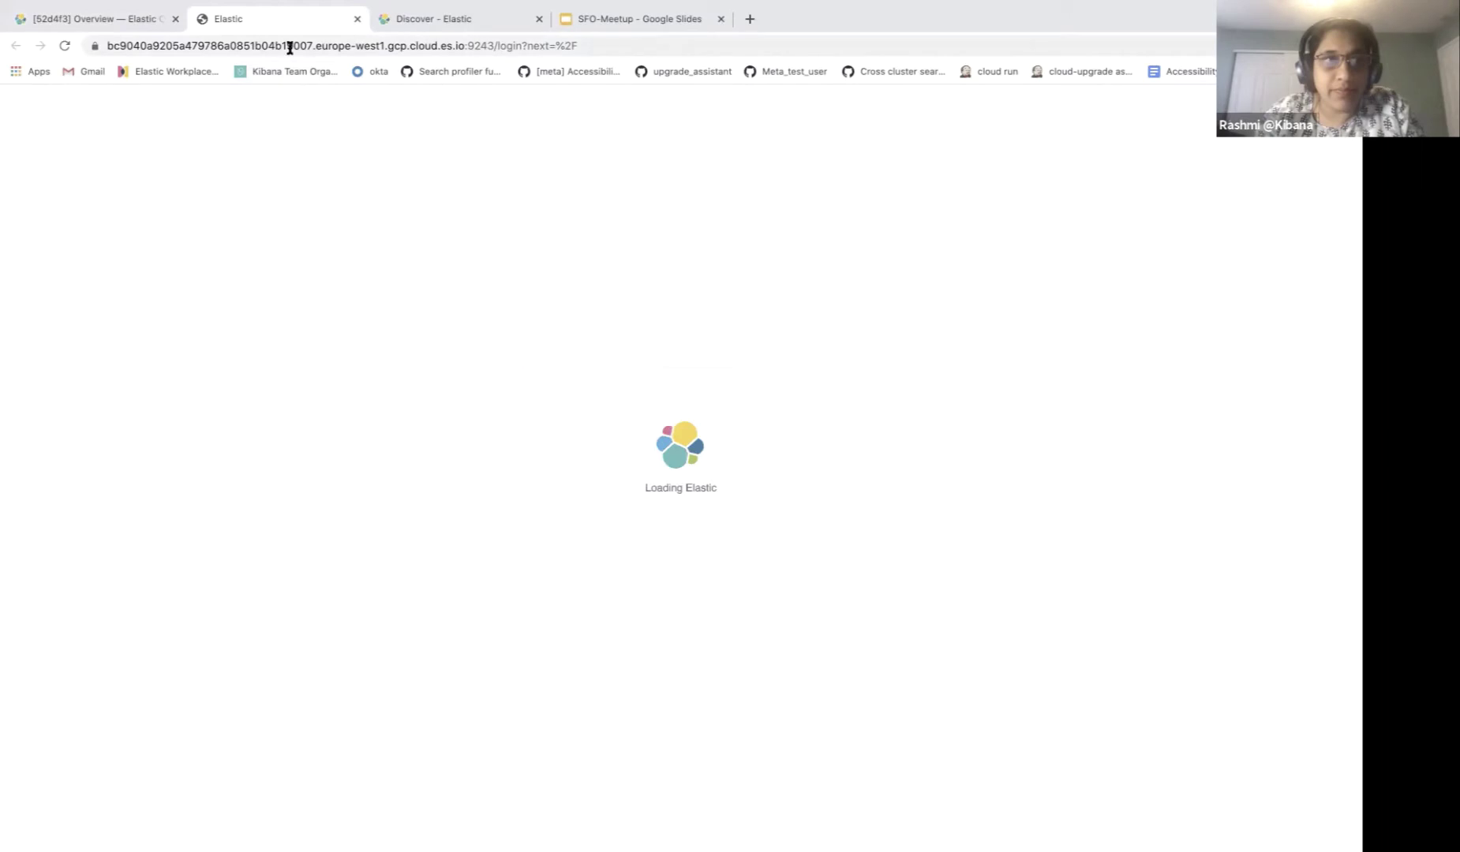
pyautogui.click(134, 19)
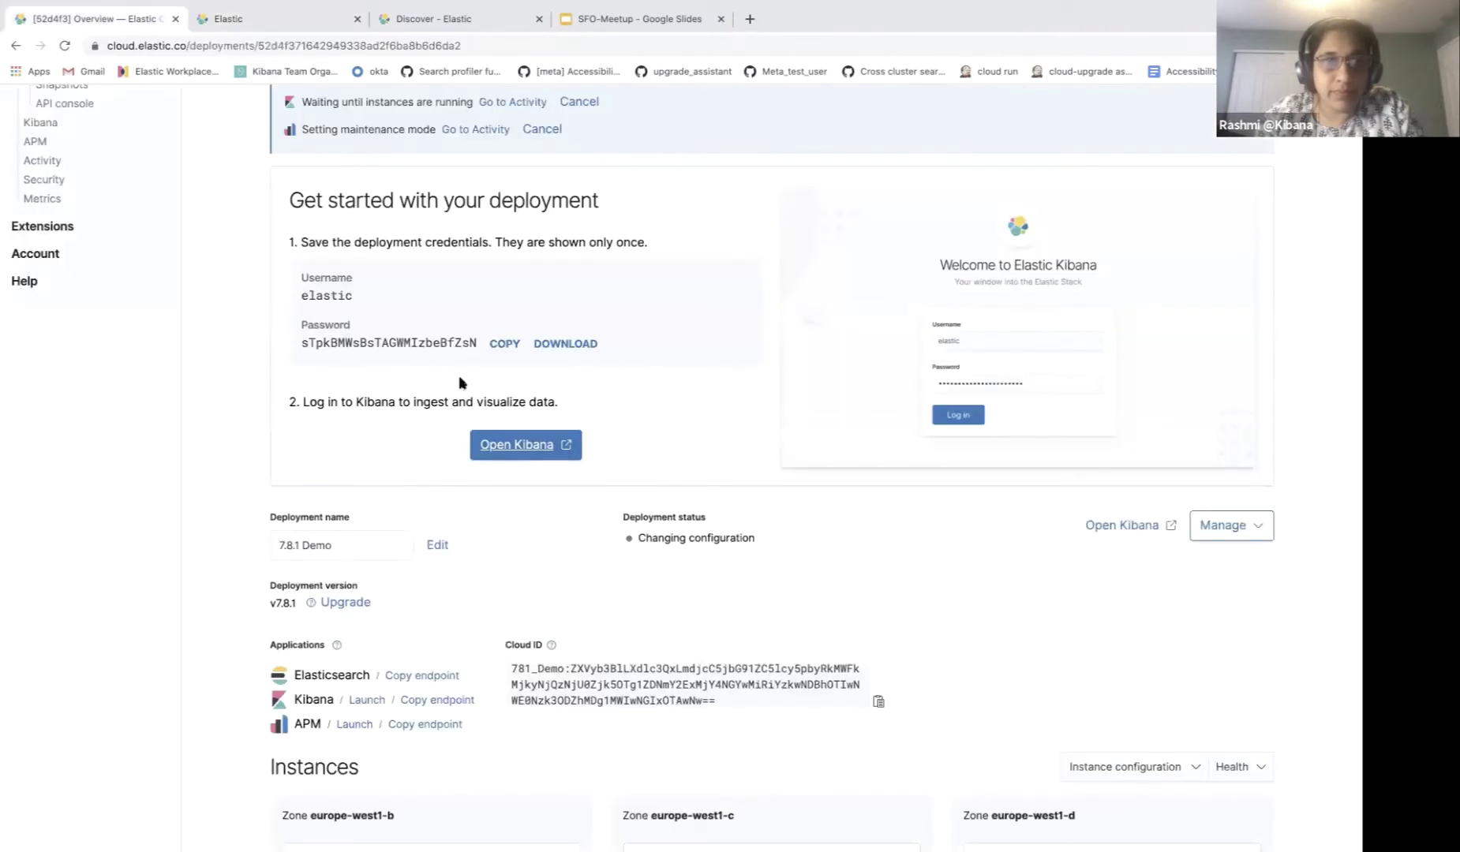
pyautogui.click(505, 345)
pyautogui.click(221, 22)
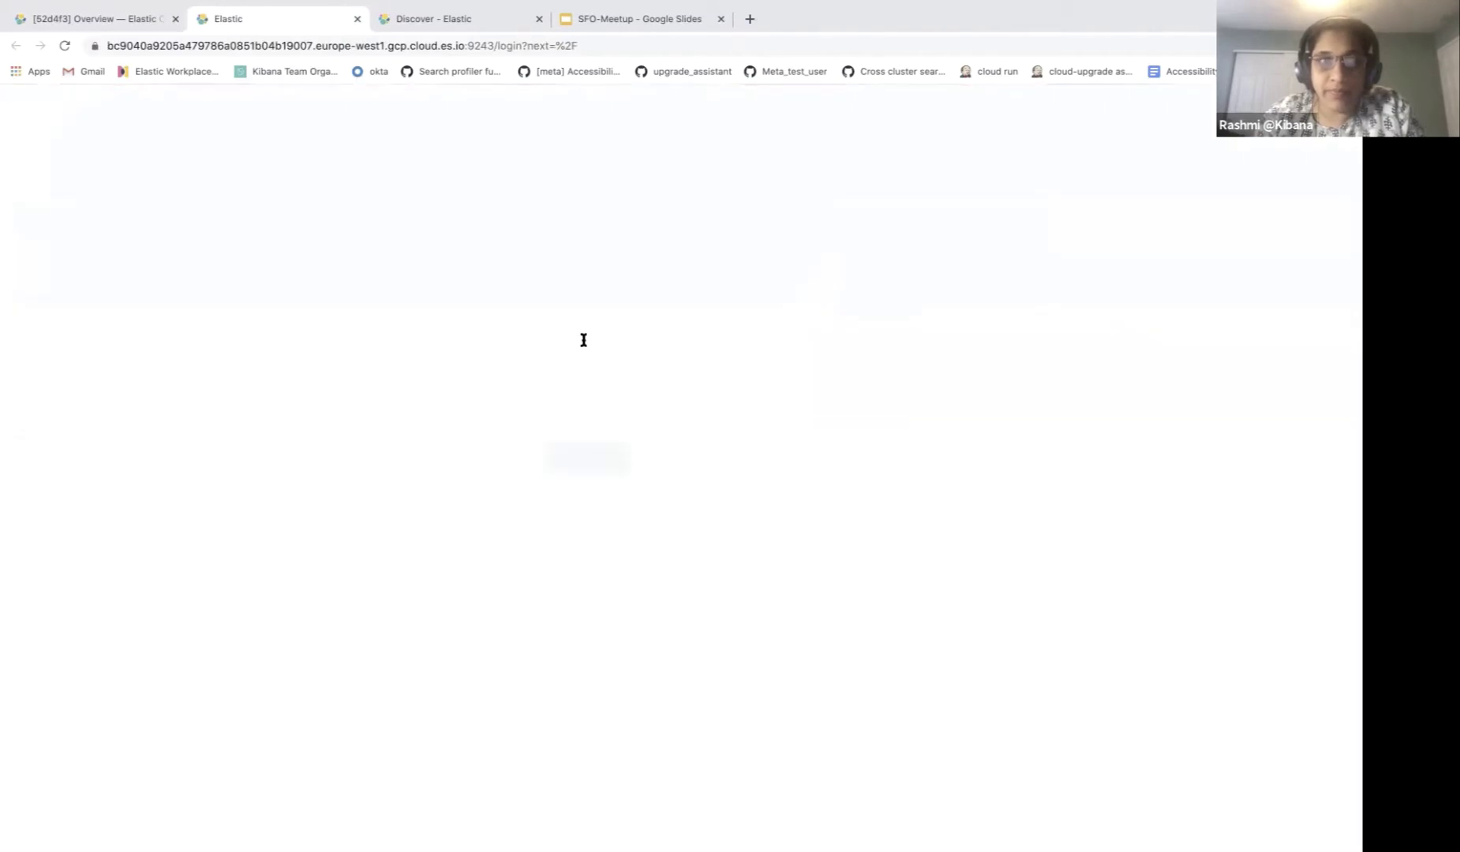
# Log in to Kibana as user 'elastic' with the pasted deployment password
pyautogui.click(581, 348)
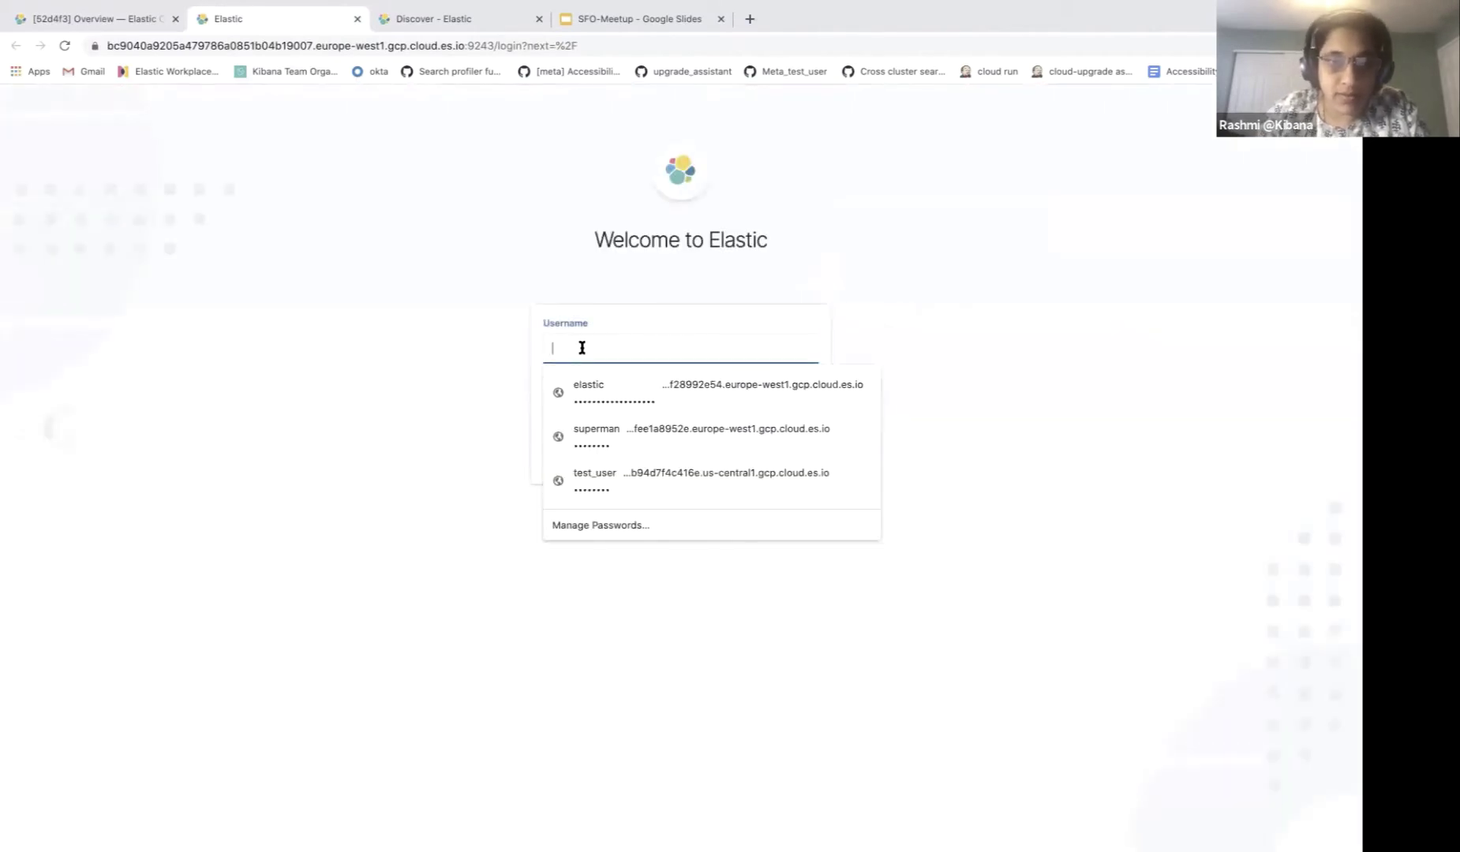
pyautogui.write('elastic')
pyautogui.press('Tab')
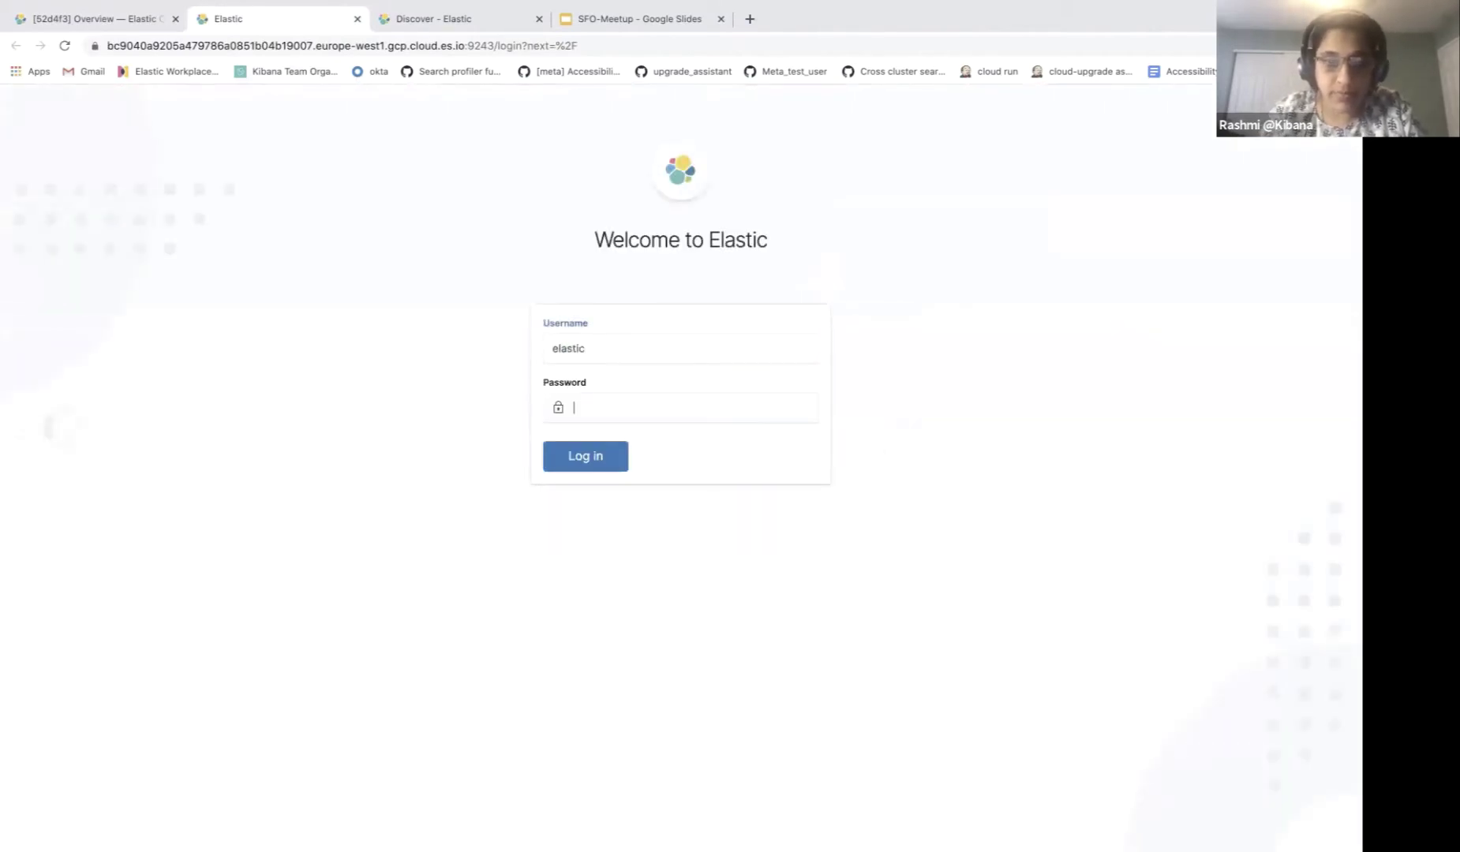
pyautogui.hotkey('ctrl', 'v')
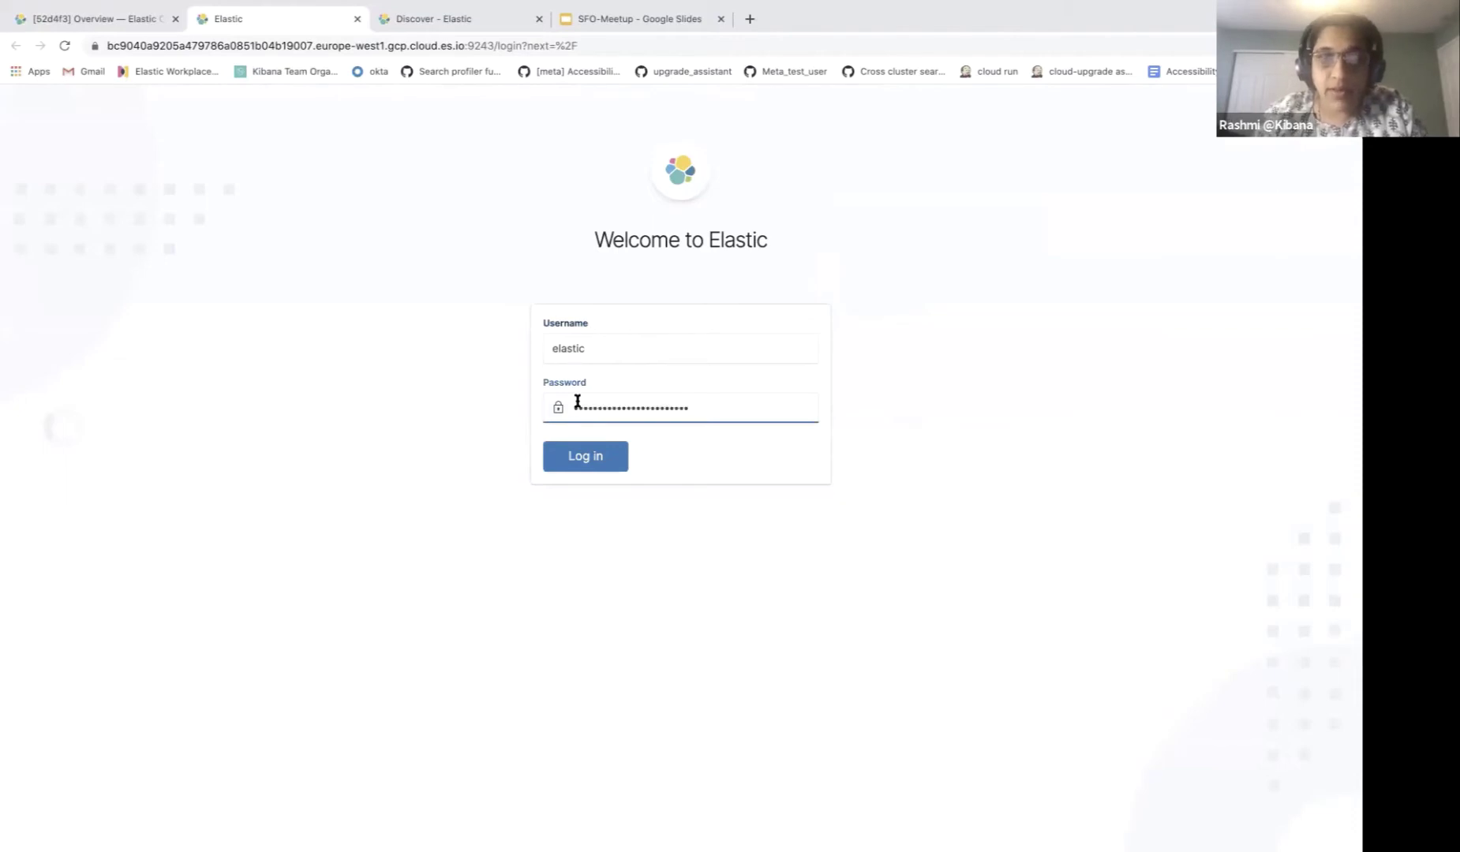
pyautogui.click(594, 468)
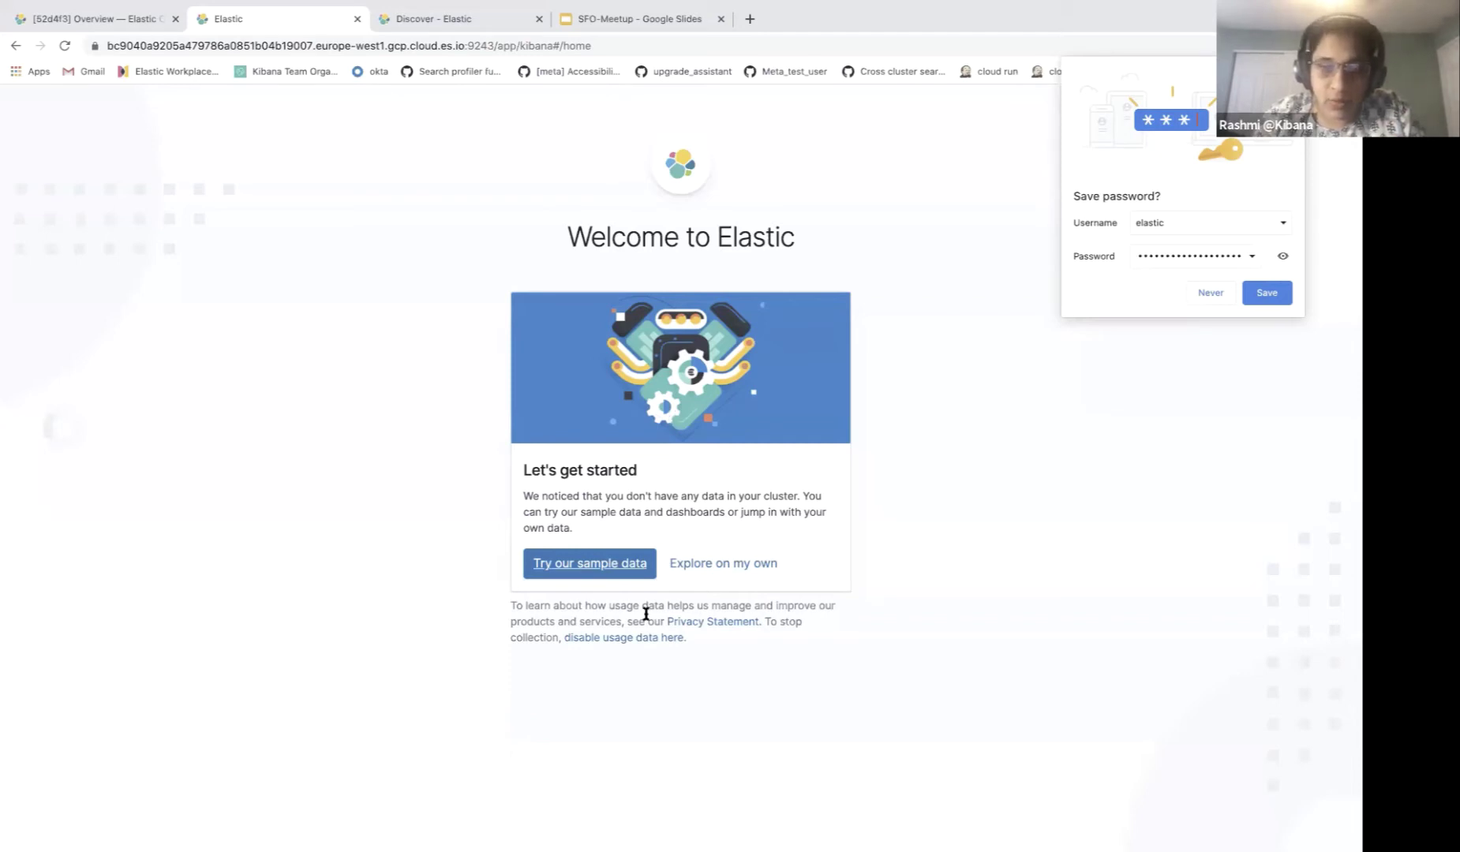
# Add the eCommerce orders, flight data and web logs sample data sets
pyautogui.click(604, 565)
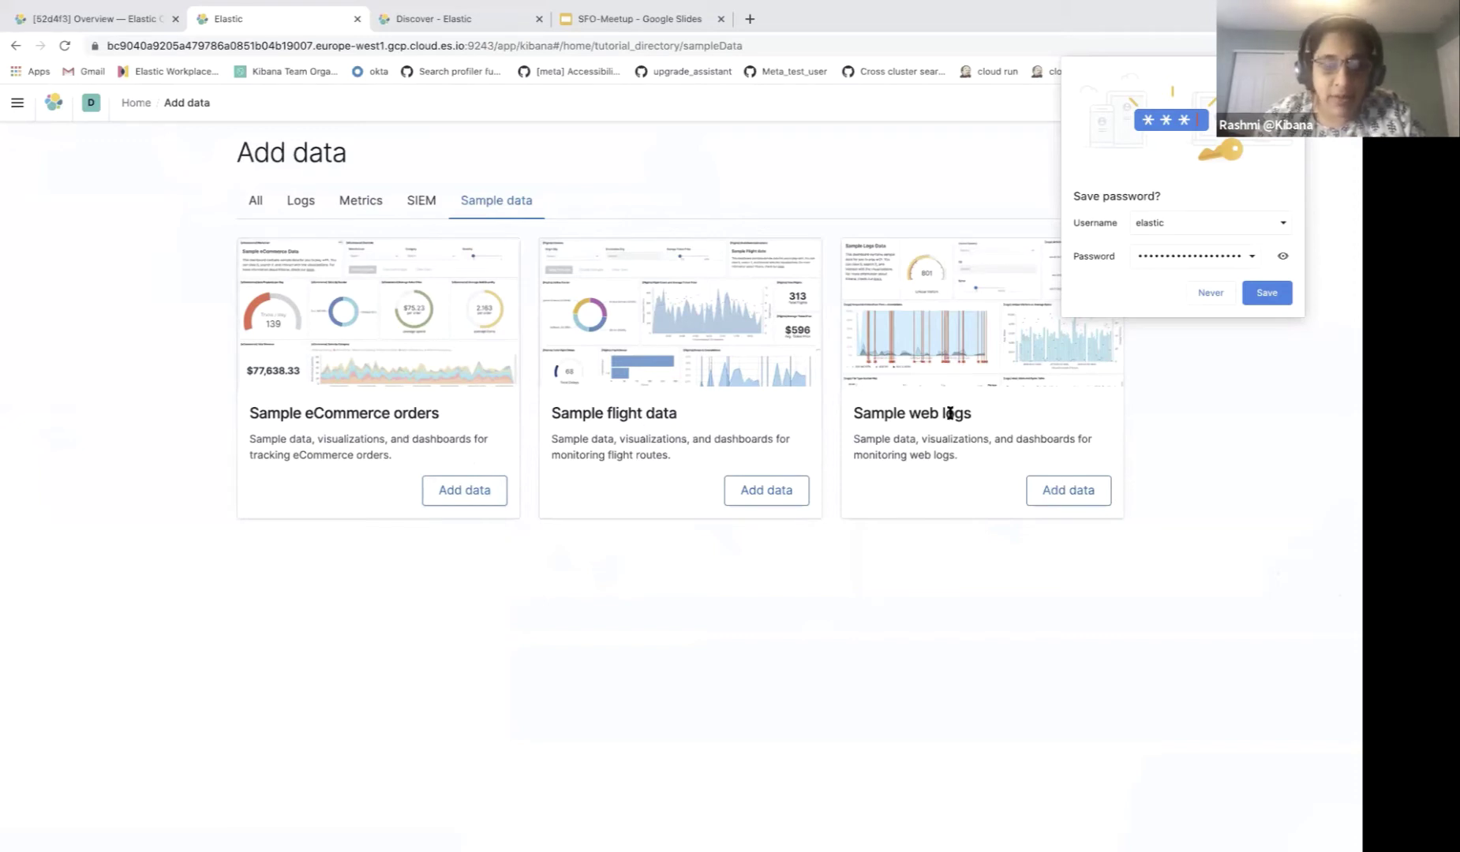
pyautogui.click(464, 492)
pyautogui.click(746, 492)
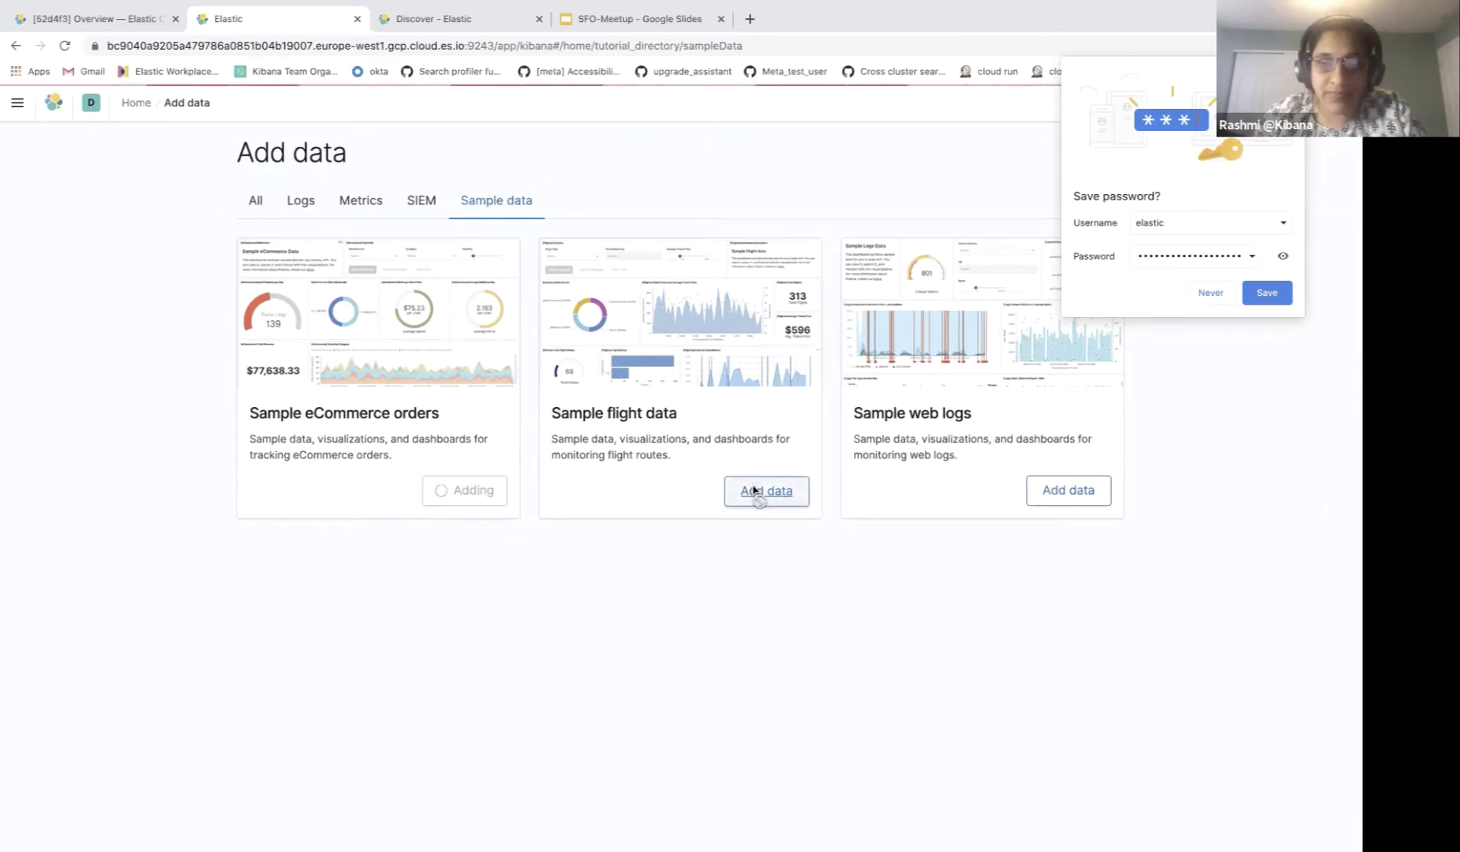
pyautogui.click(1064, 497)
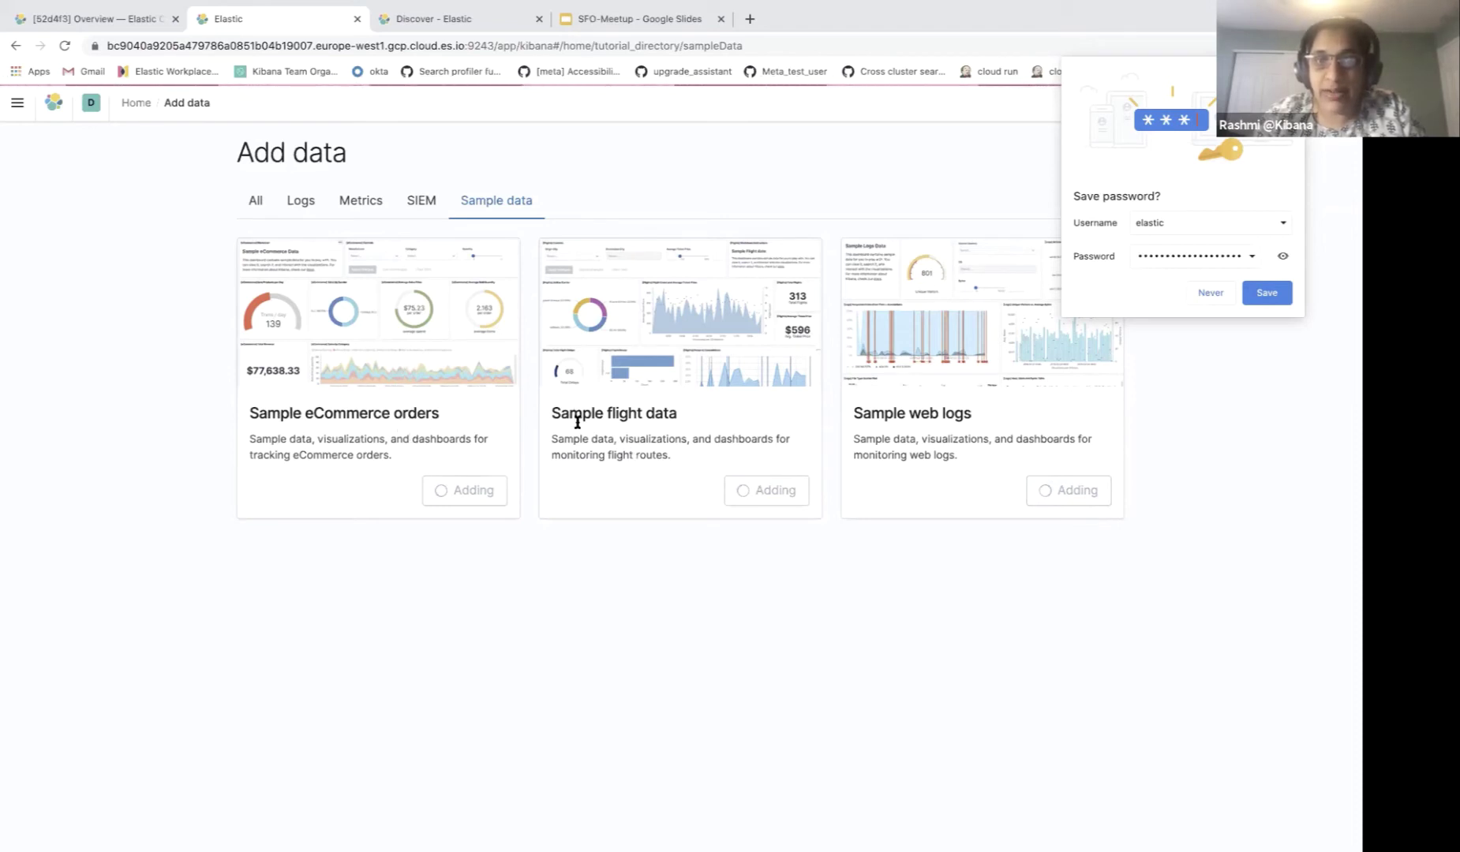
# Browse the space options and eCommerce view-data choices without selecting any, then show the main menu
pyautogui.click(90, 109)
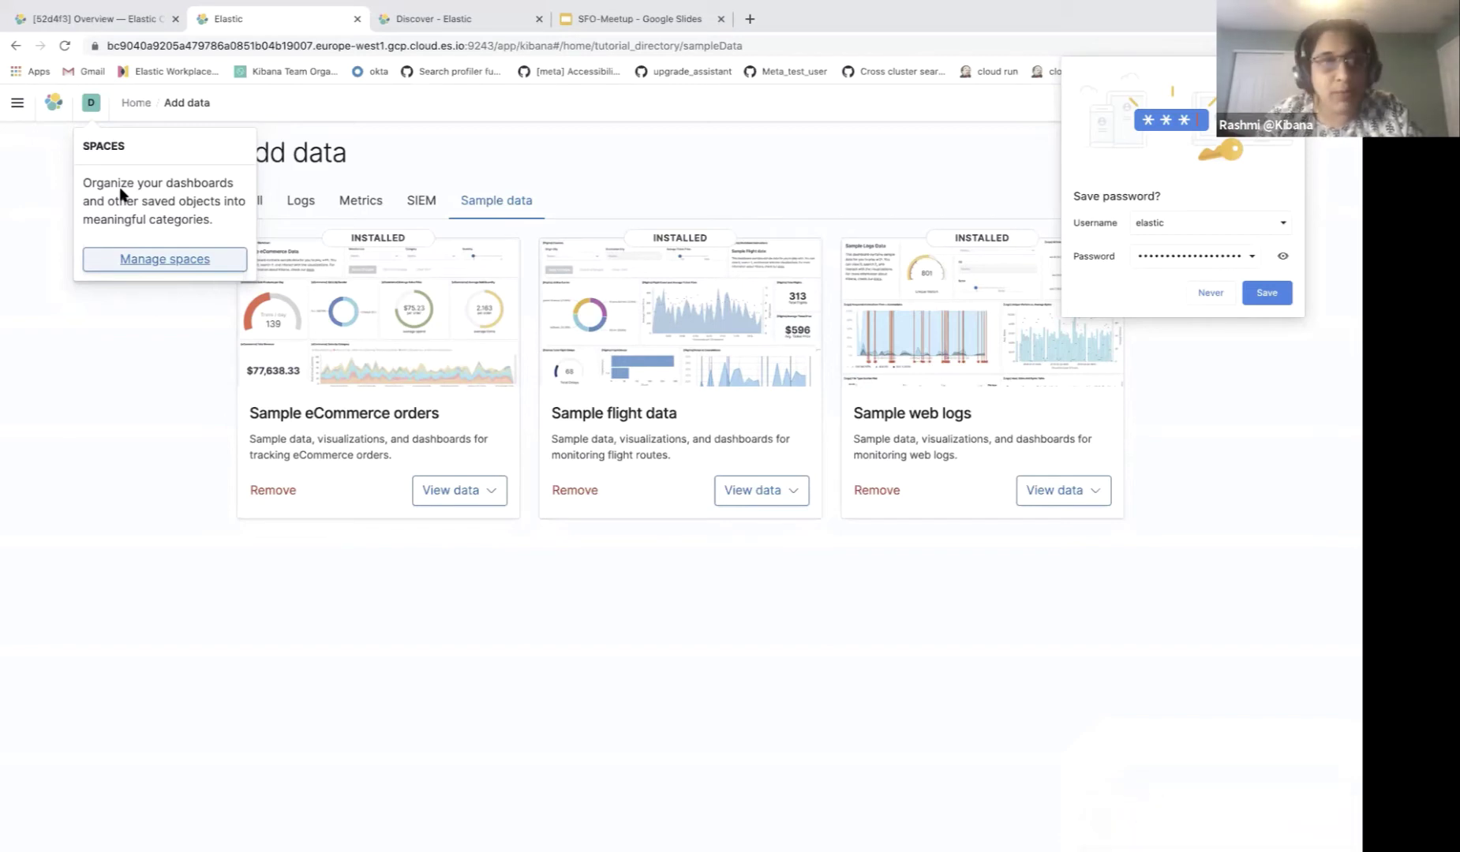
pyautogui.click(466, 678)
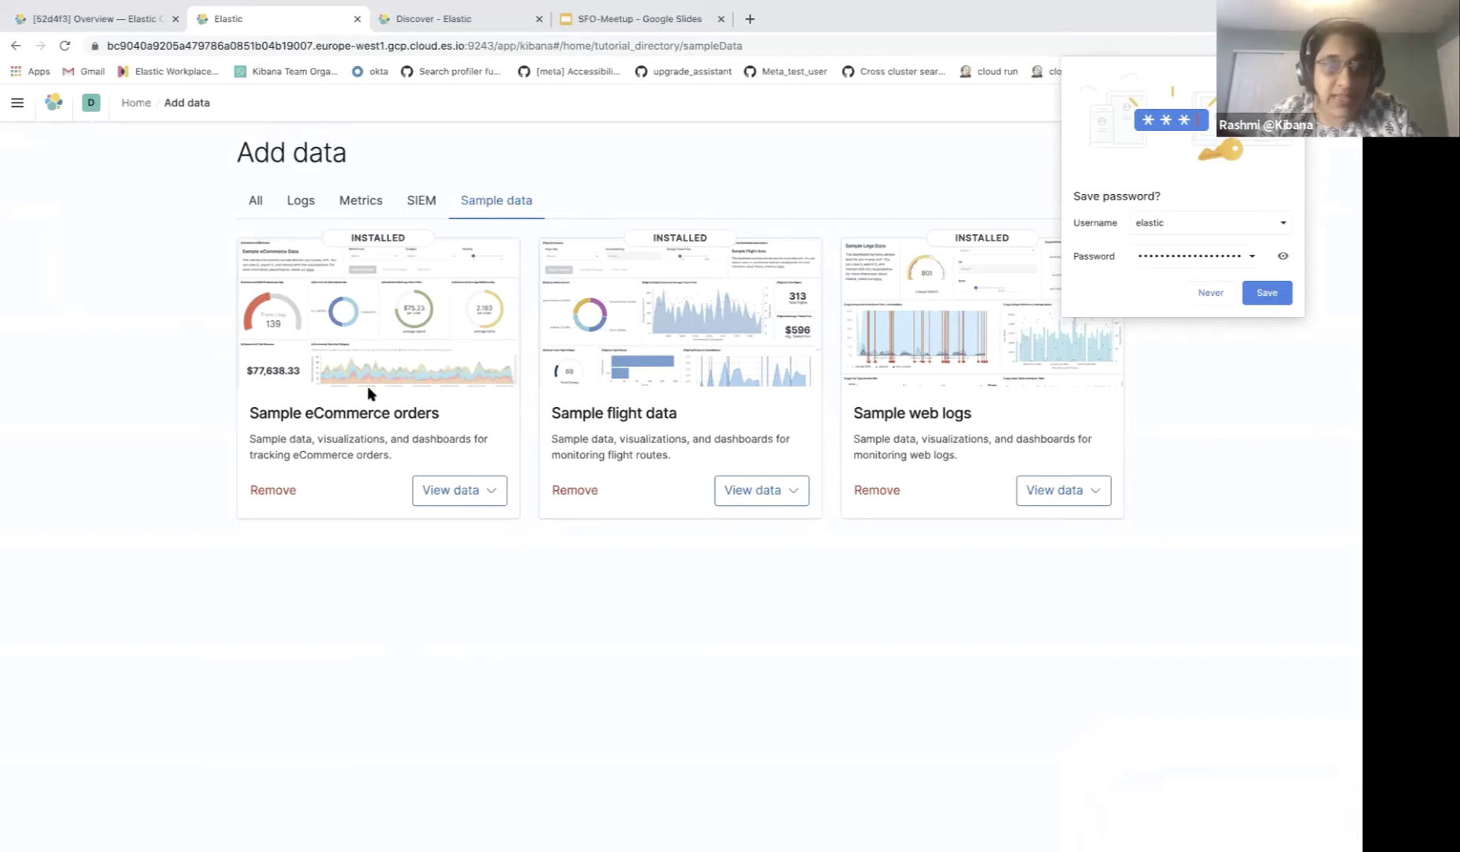
pyautogui.click(489, 494)
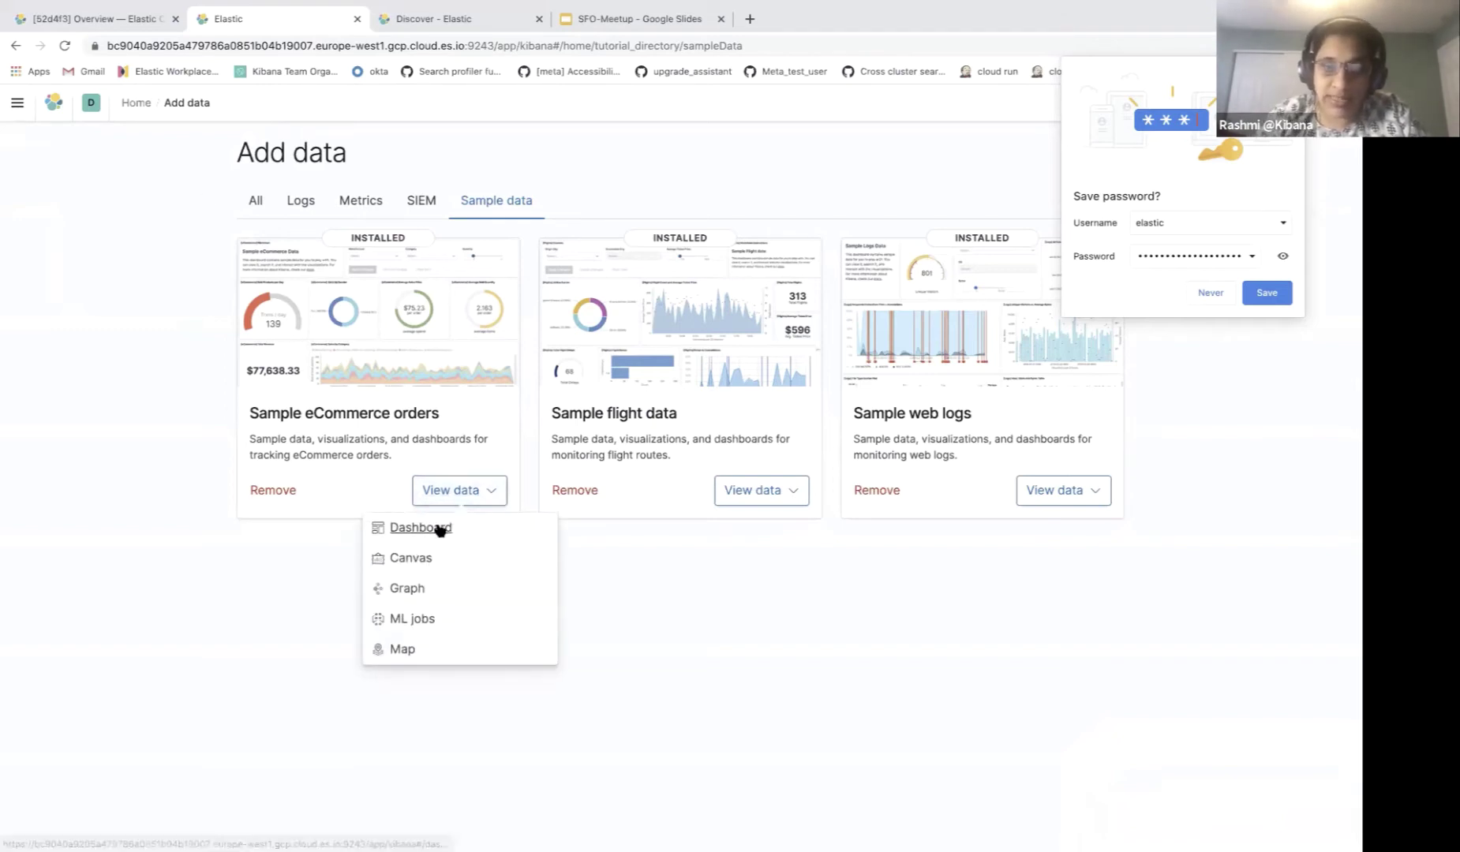
pyautogui.click(87, 221)
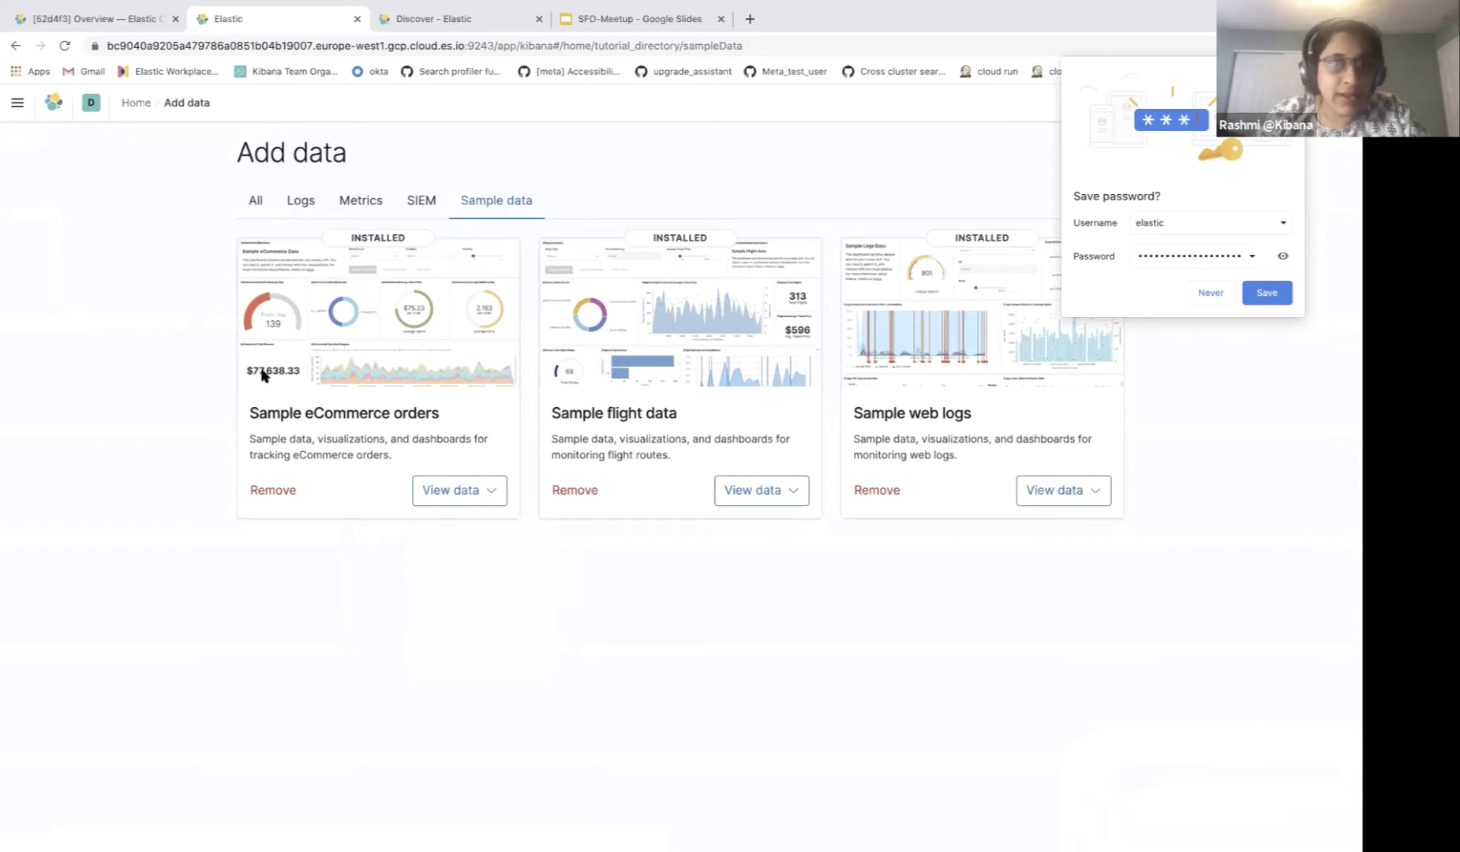
pyautogui.click(17, 106)
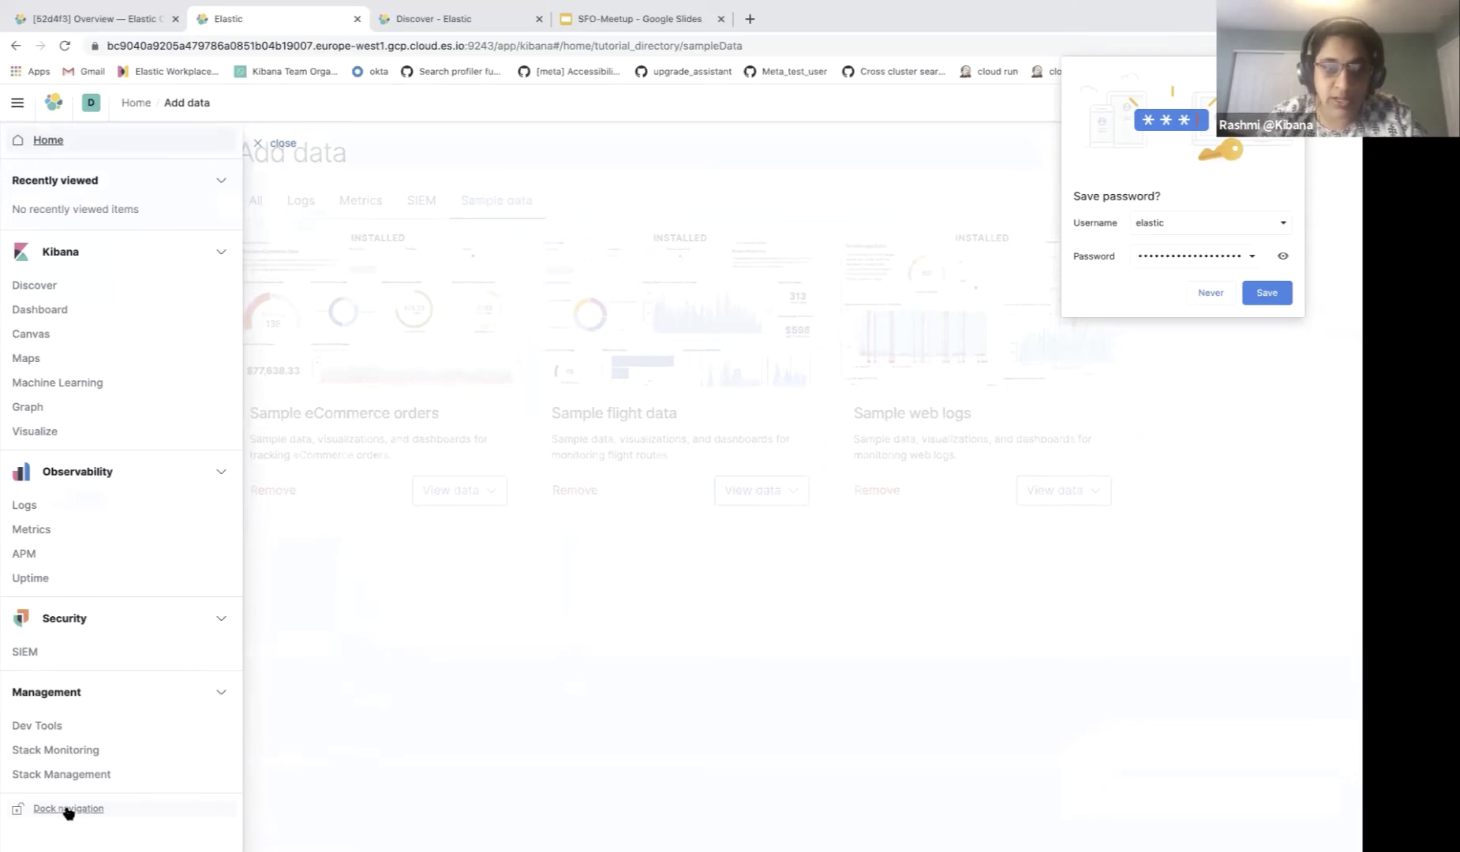
# Dock the navigation panel beside the Add data page showing the installed samples
pyautogui.click(69, 809)
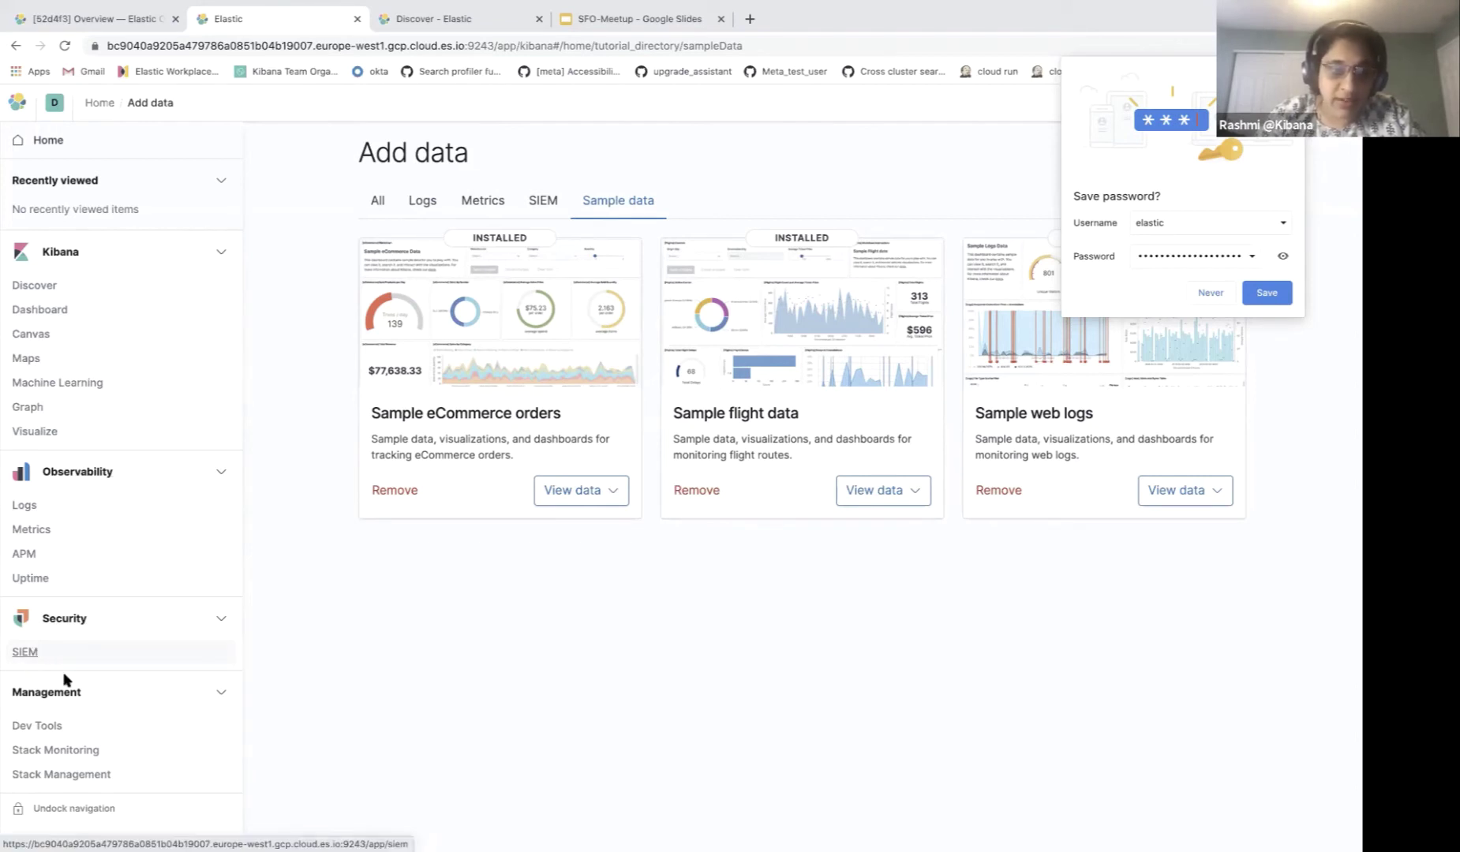
pyautogui.scroll(-1, 102, 719)
pyautogui.scroll(1, 41, 737)
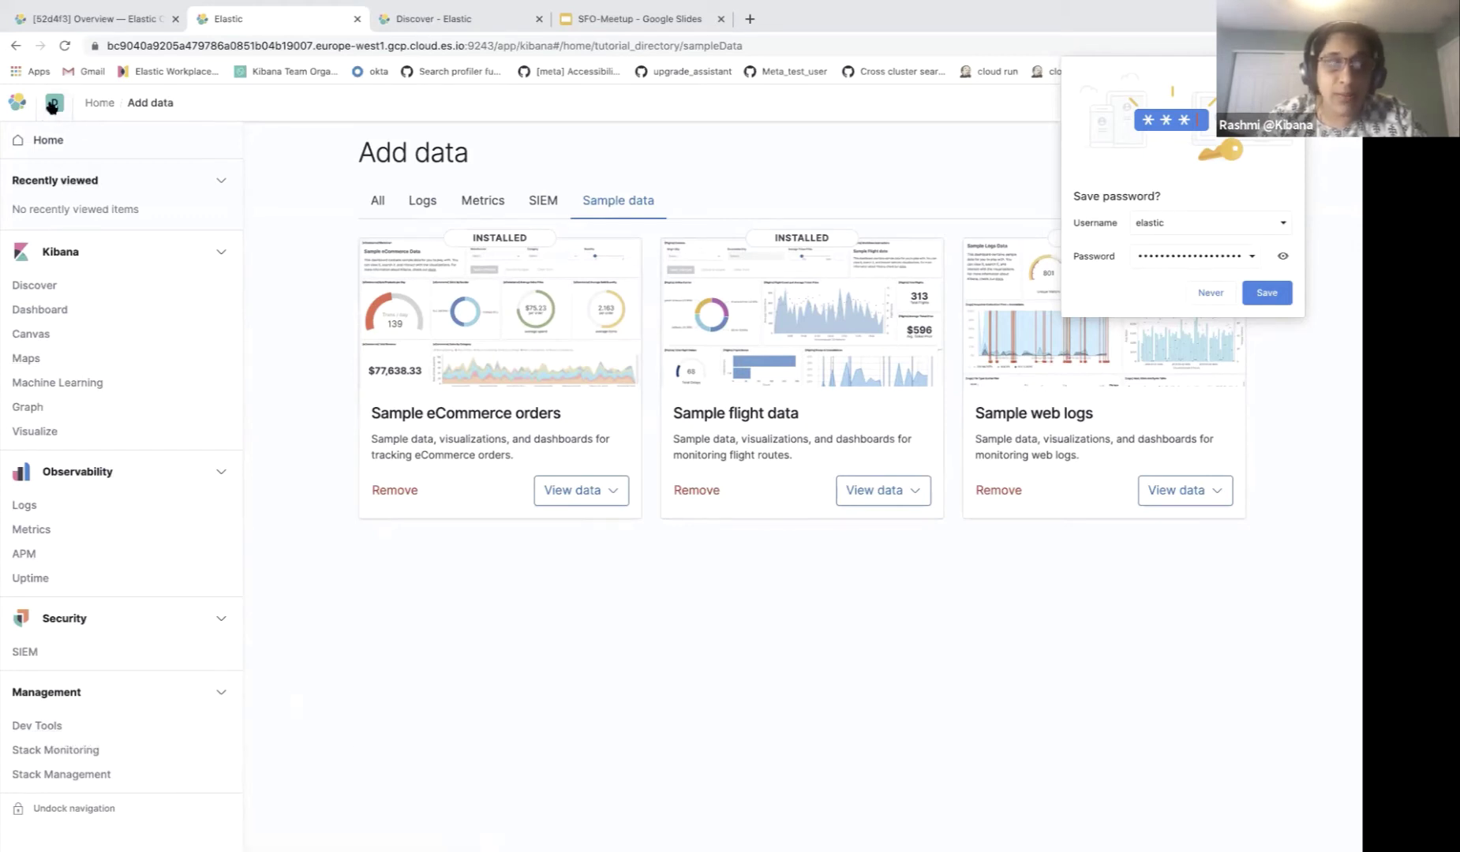
# Undock the navigation and go to the Spaces management page via the space menu
pyautogui.click(55, 811)
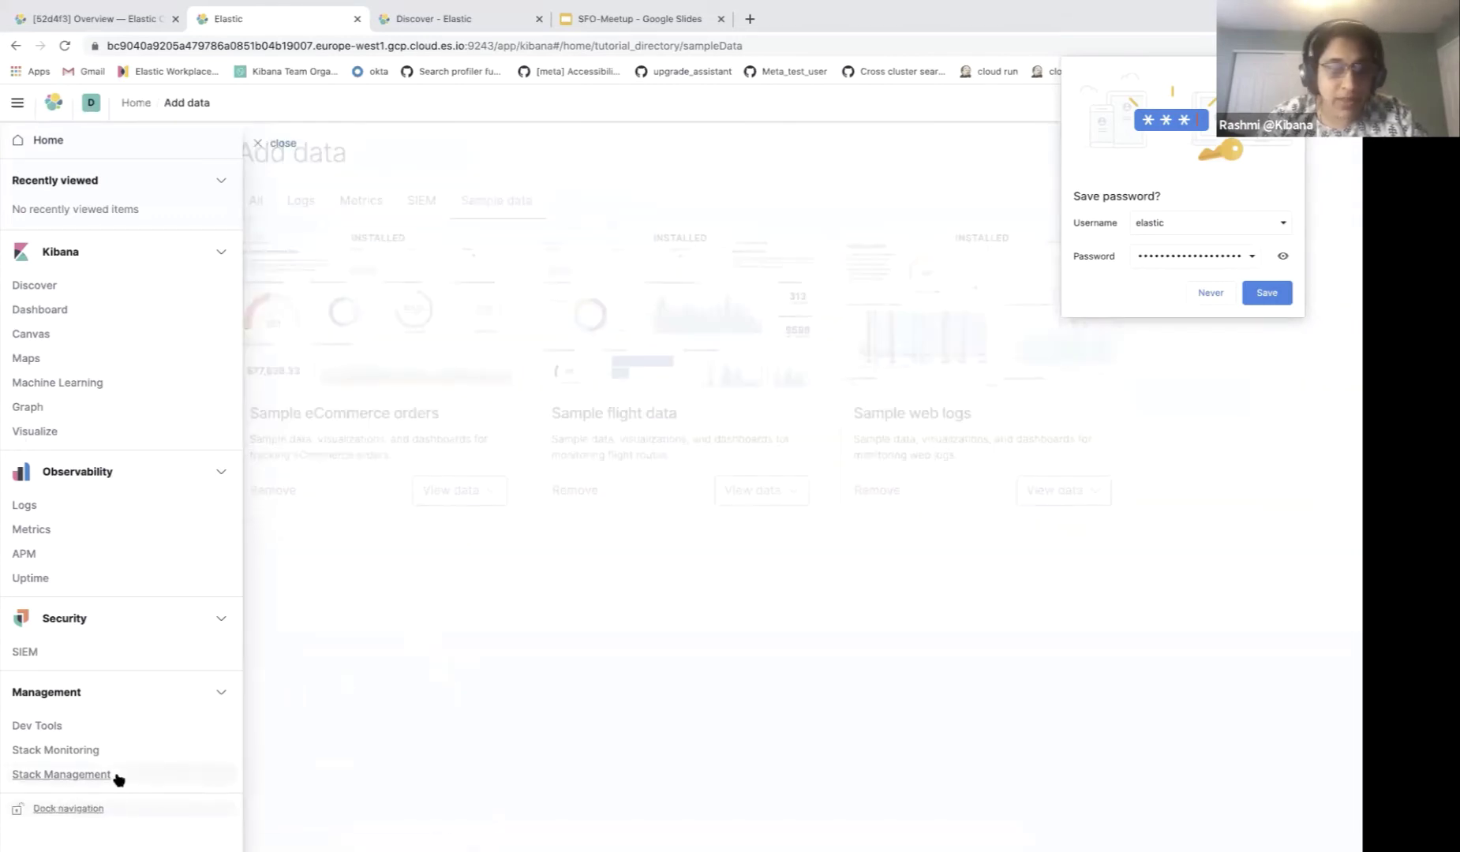
pyautogui.click(92, 104)
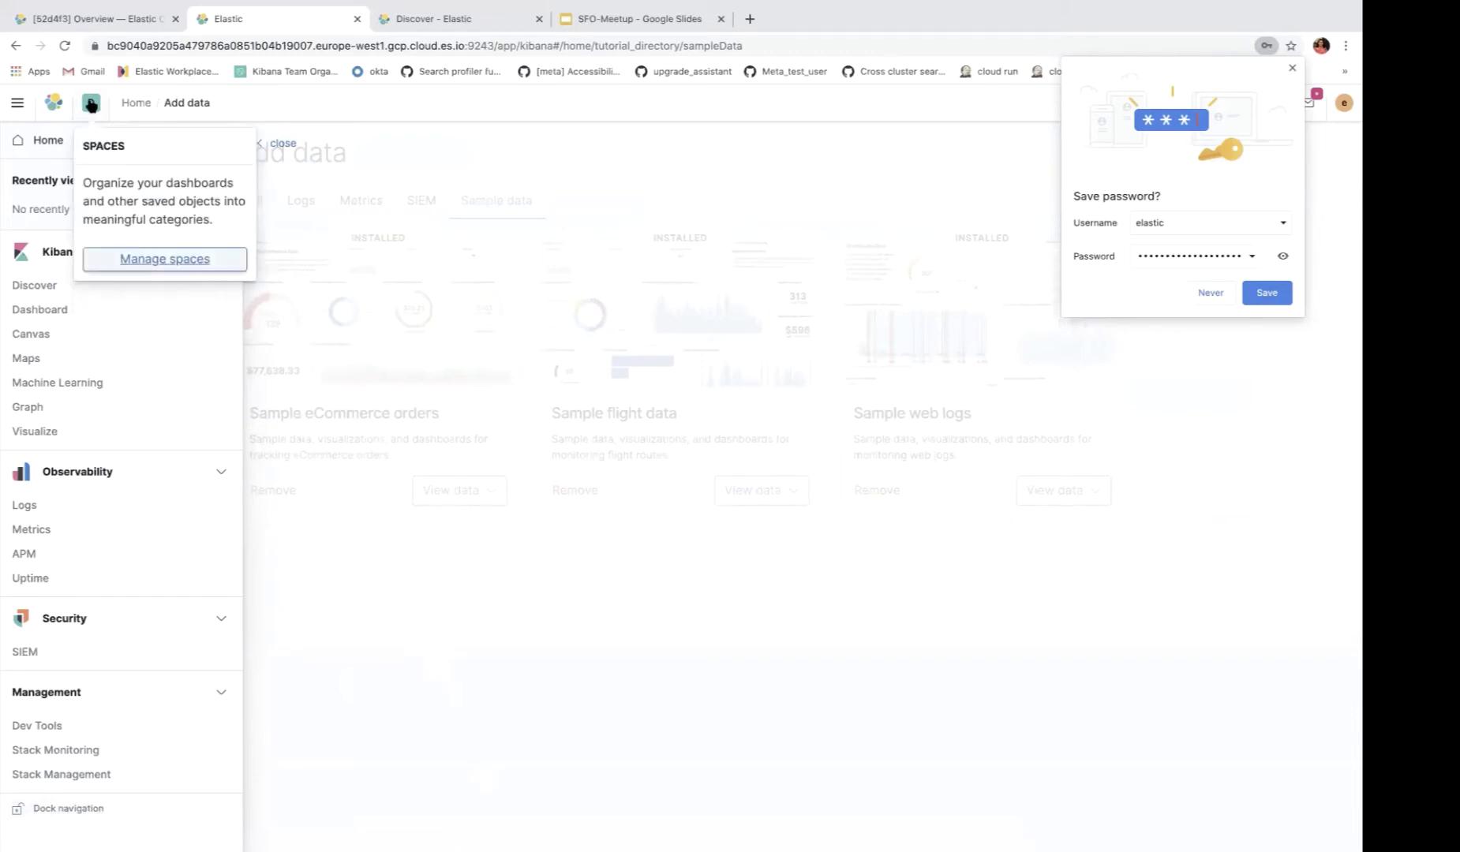
pyautogui.click(160, 262)
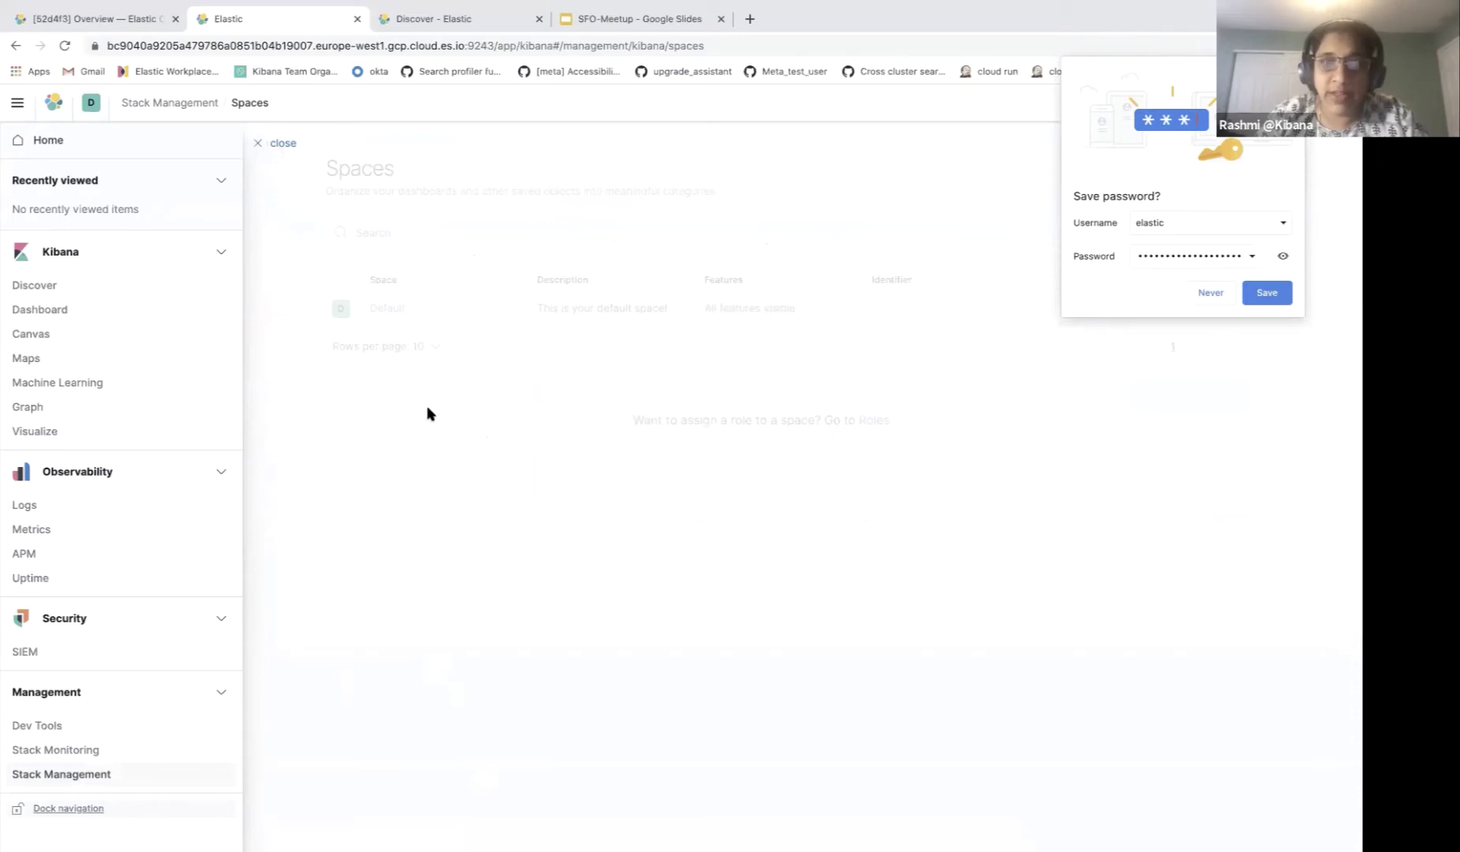
pyautogui.click(280, 144)
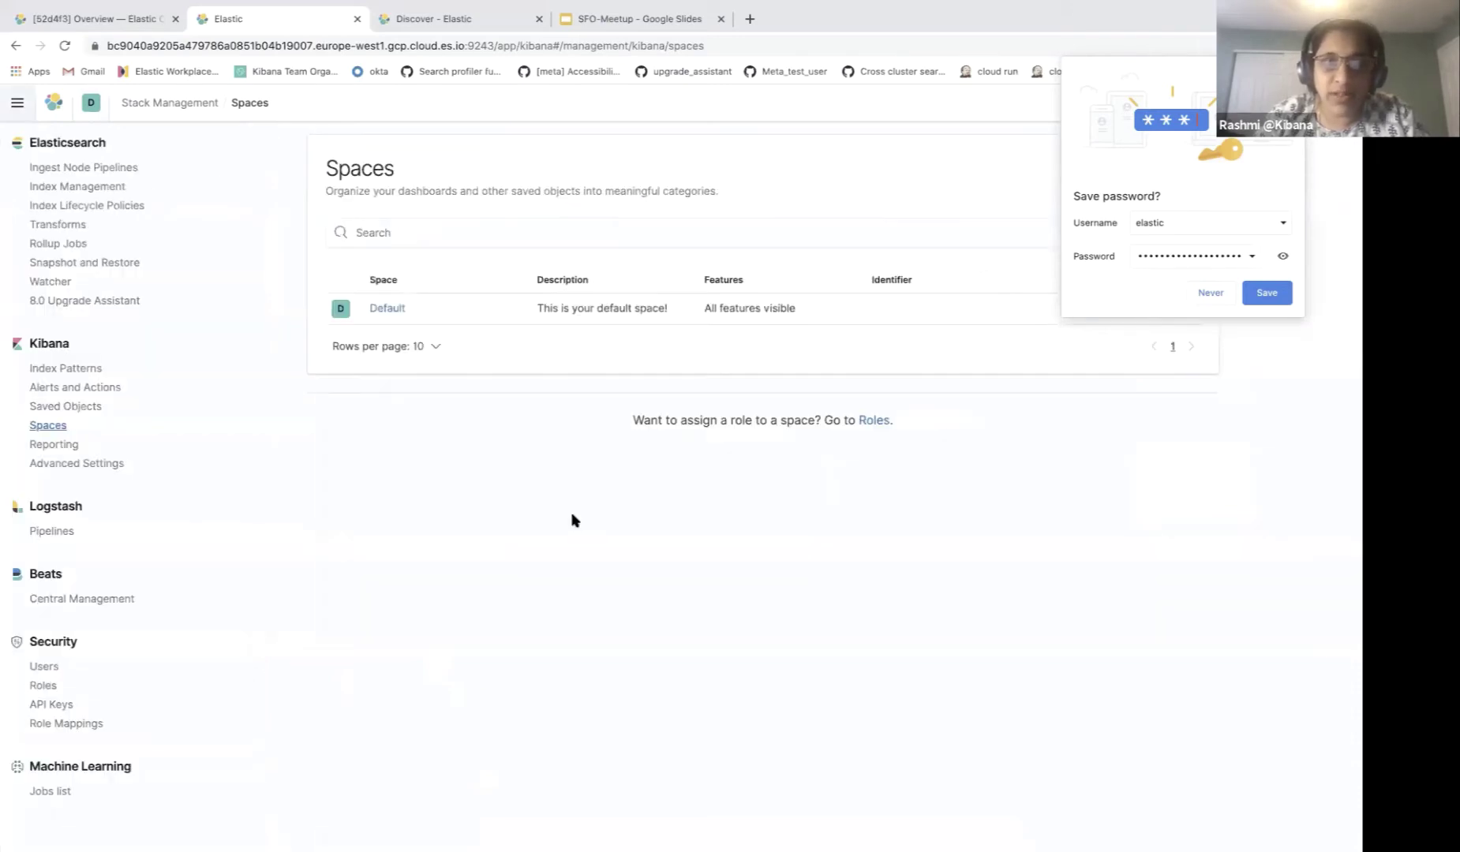
# Decline Chrome's save-password prompt and start creating a new Kibana space
pyautogui.click(90, 105)
pyautogui.click(161, 263)
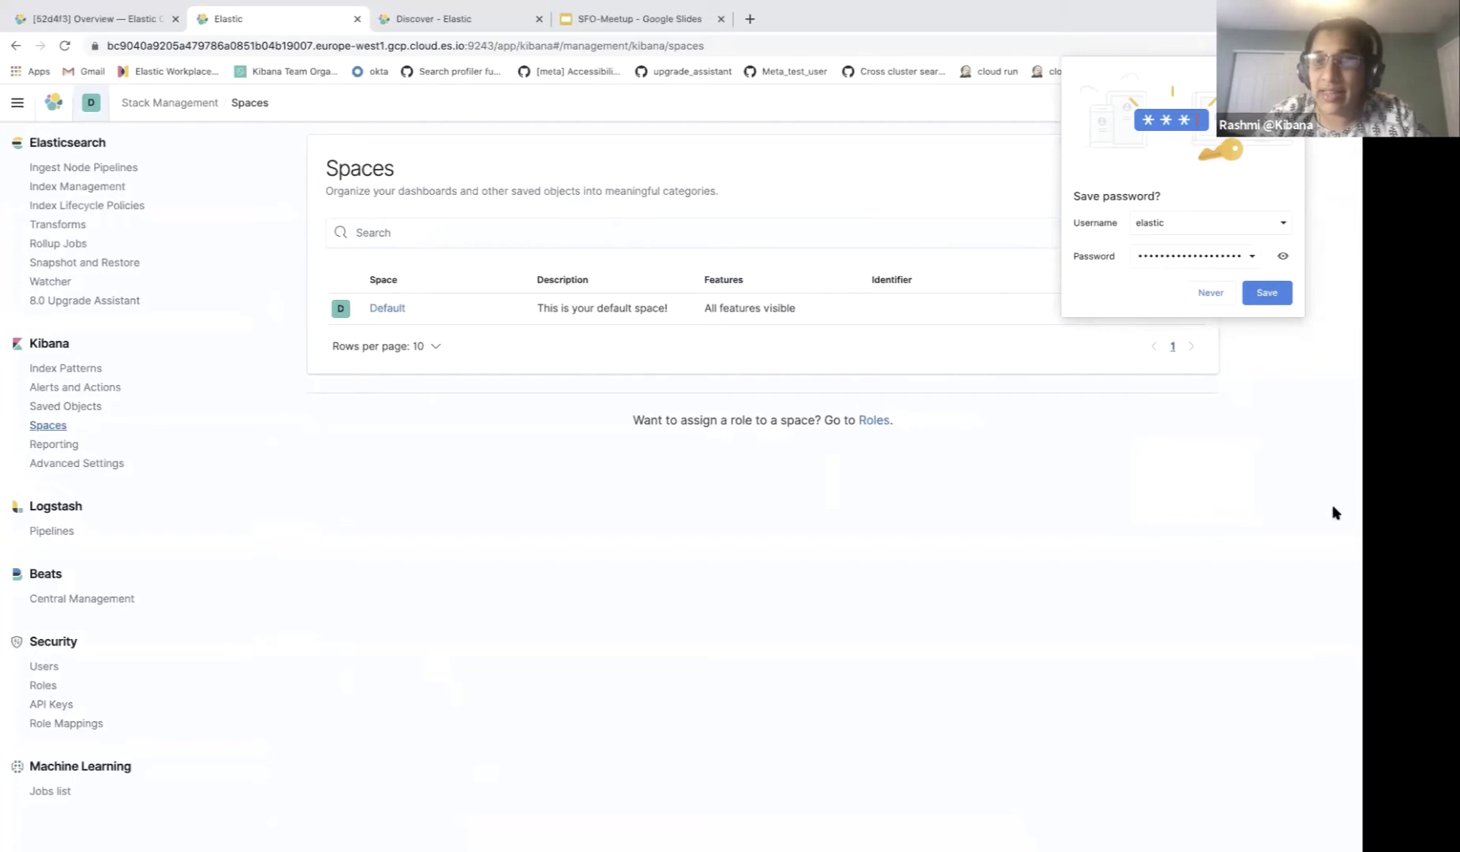
pyautogui.click(1213, 292)
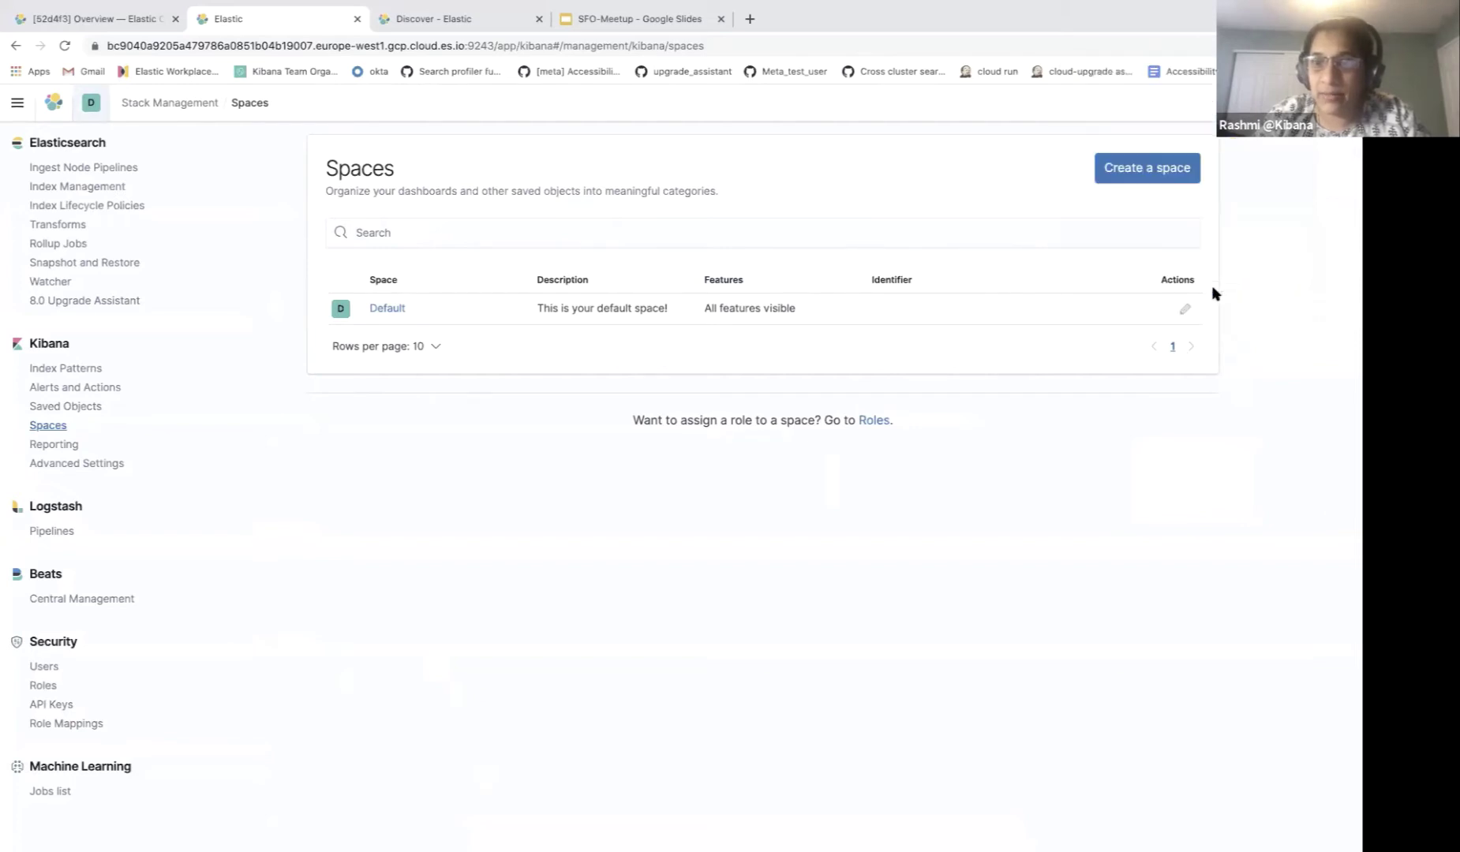
pyautogui.click(1164, 168)
# Name the new space kibana_webinar and expand its feature display settings
pyautogui.click(802, 309)
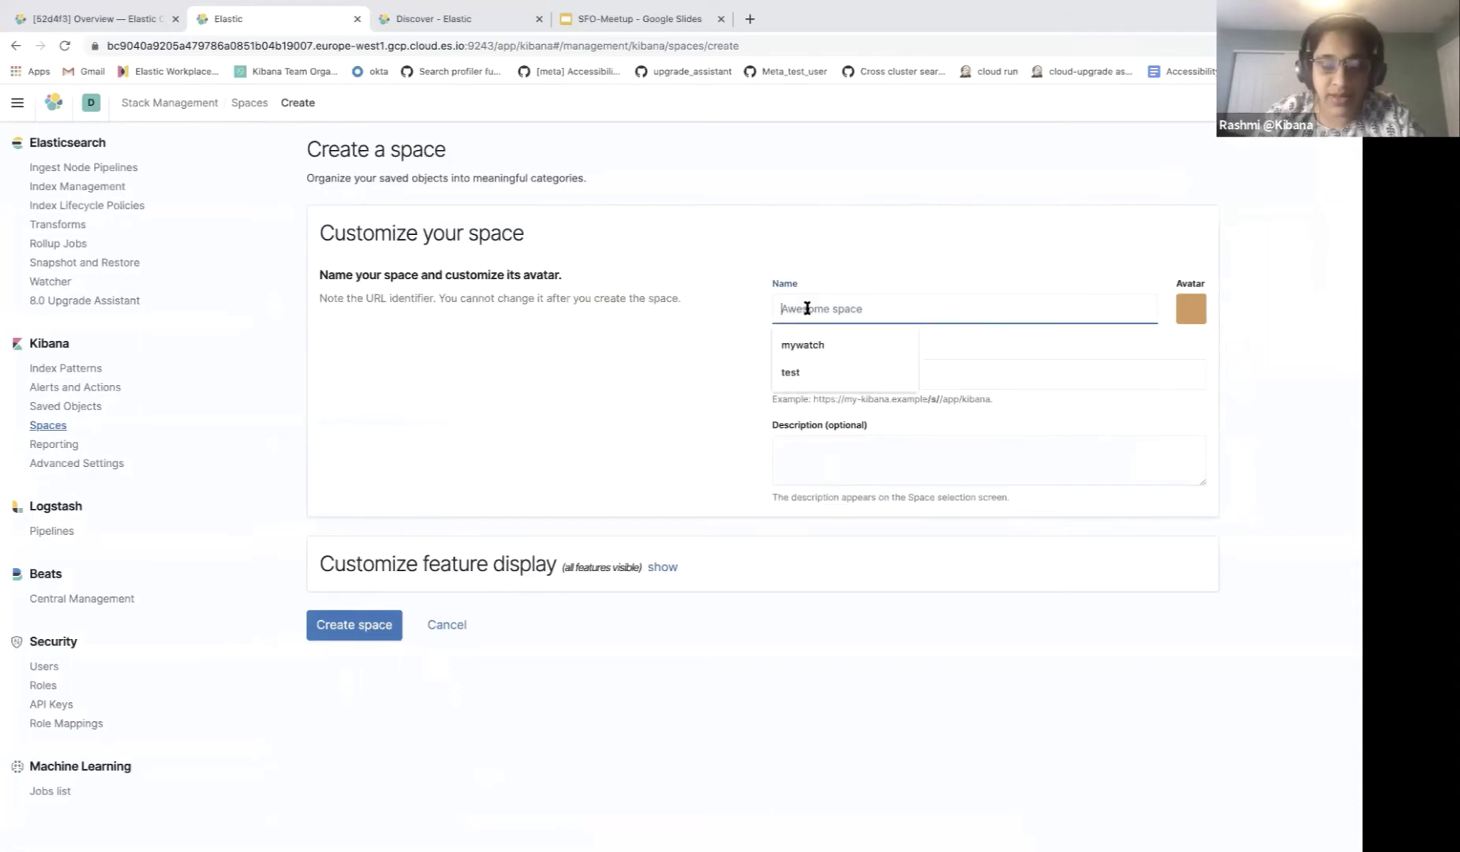
pyautogui.write('kibana')
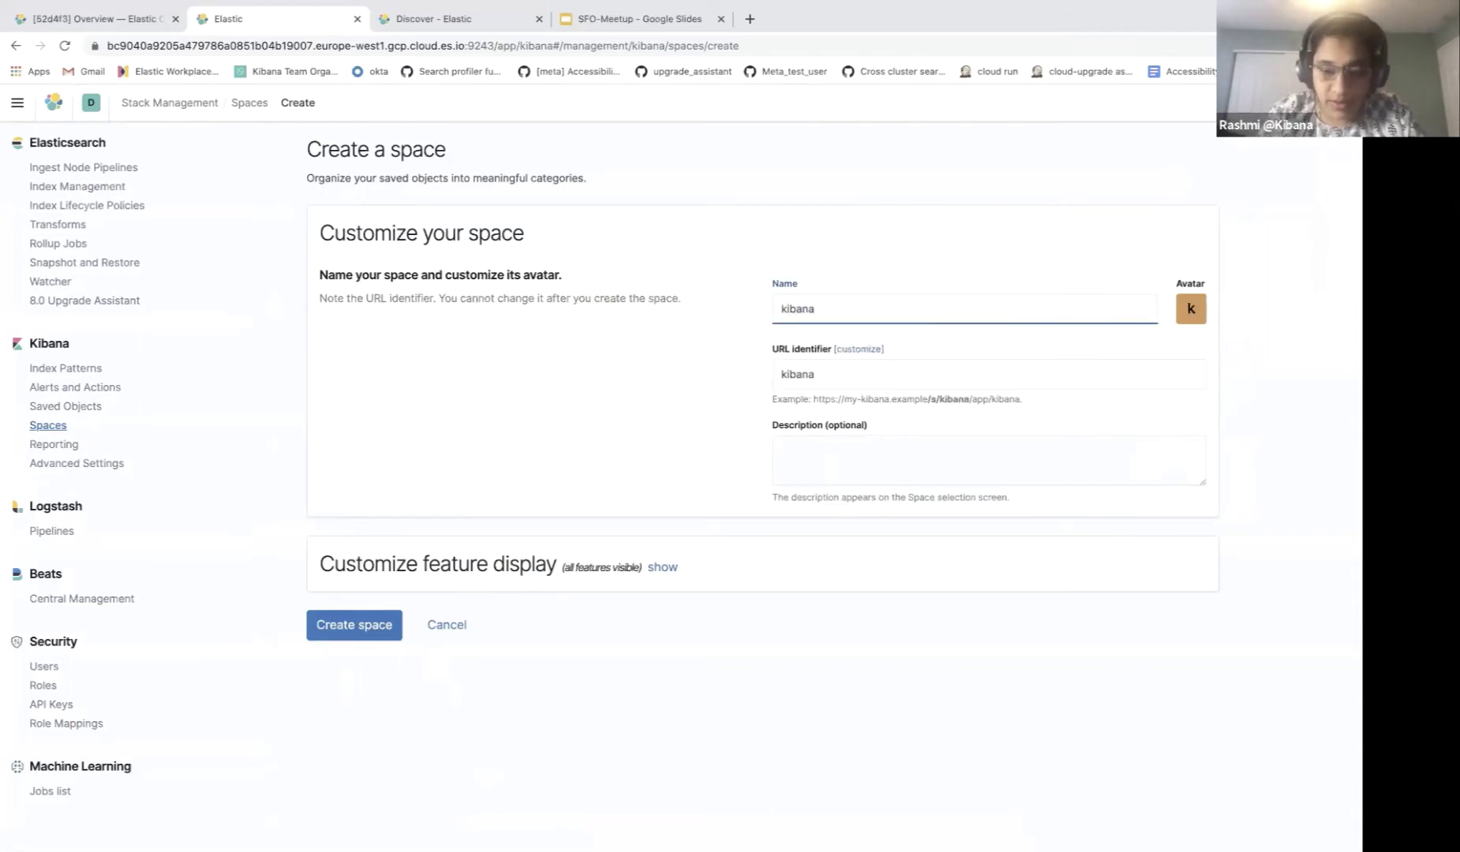
pyautogui.write('_webinar')
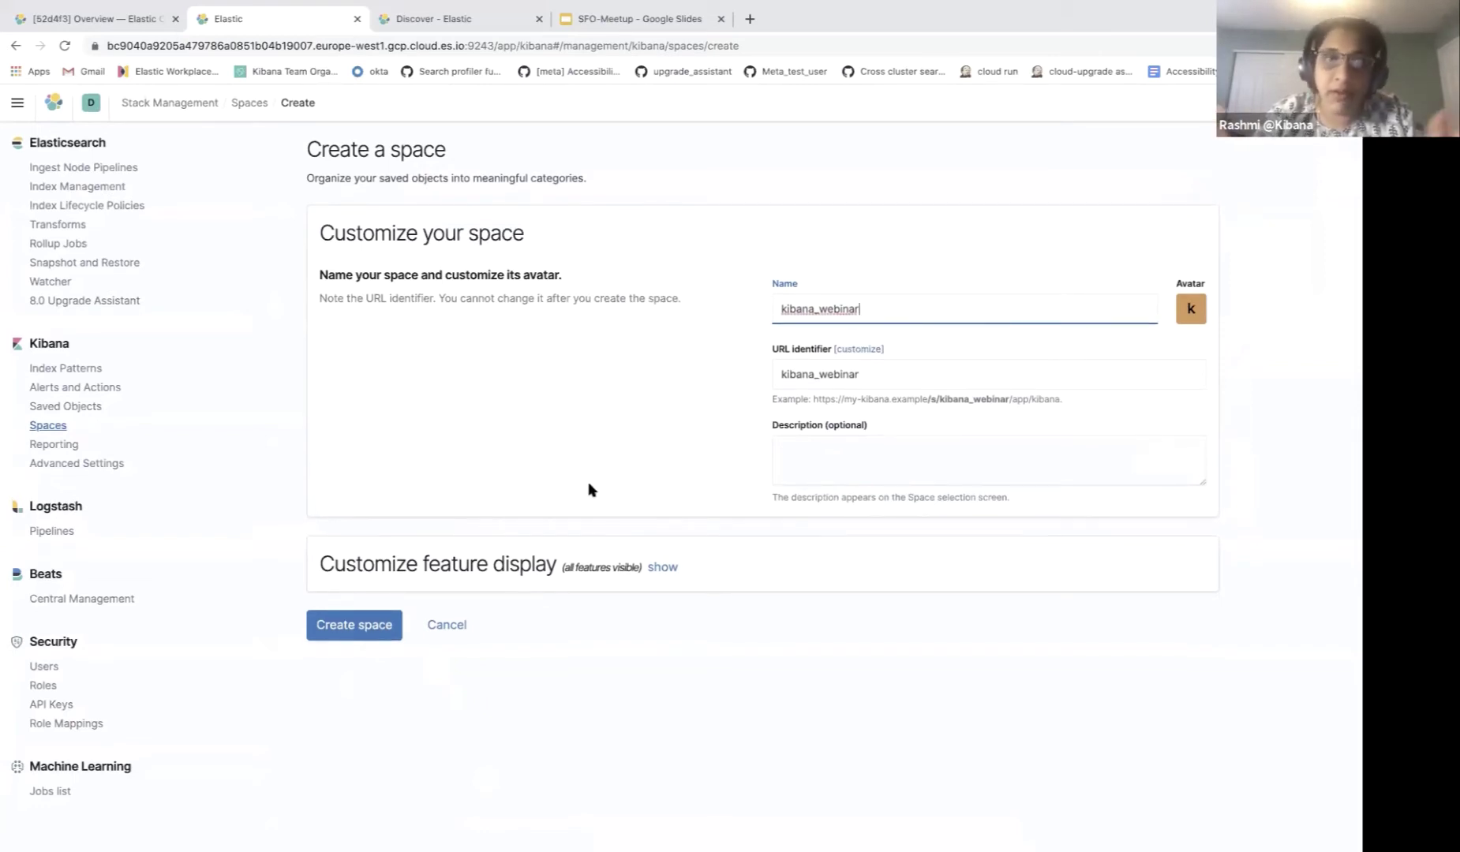
pyautogui.click(663, 567)
pyautogui.scroll(-4, 645, 434)
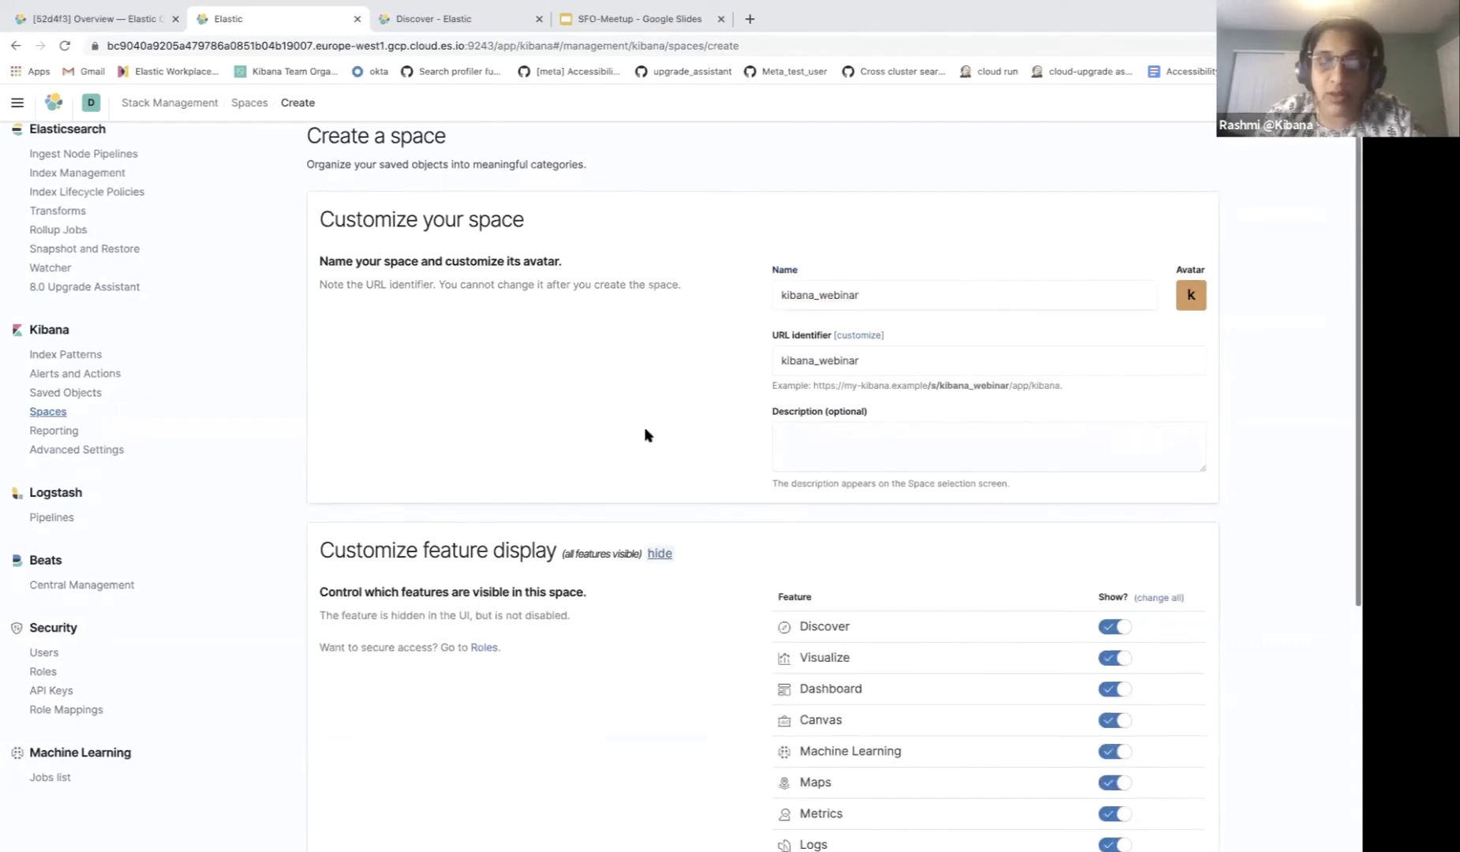
pyautogui.scroll(-2, 645, 435)
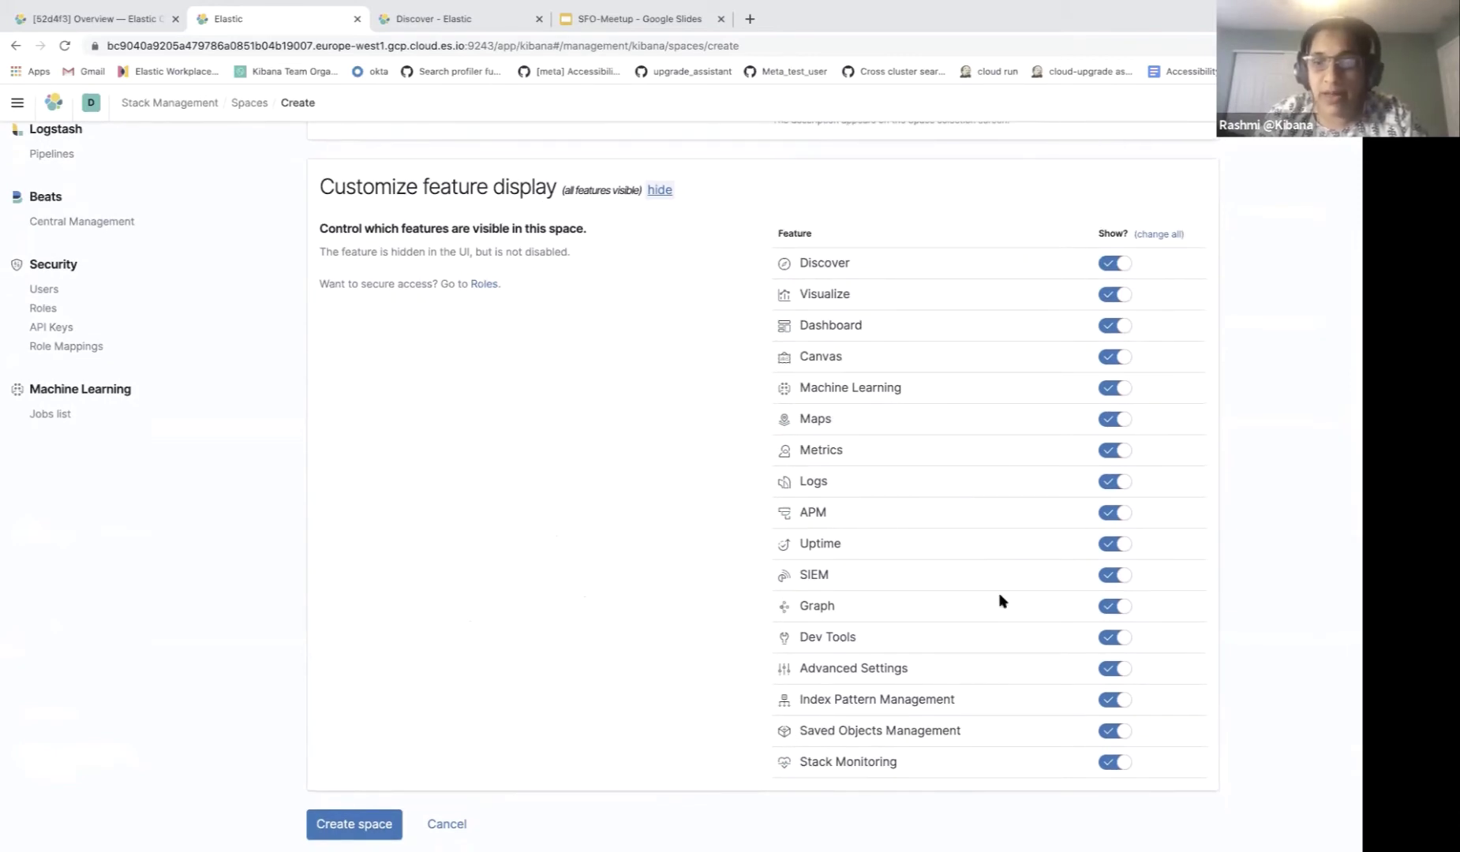
# Hide Saved Objects Management, SIEM, Uptime, APM, Logs and Metrics, then create the space
pyautogui.click(1105, 733)
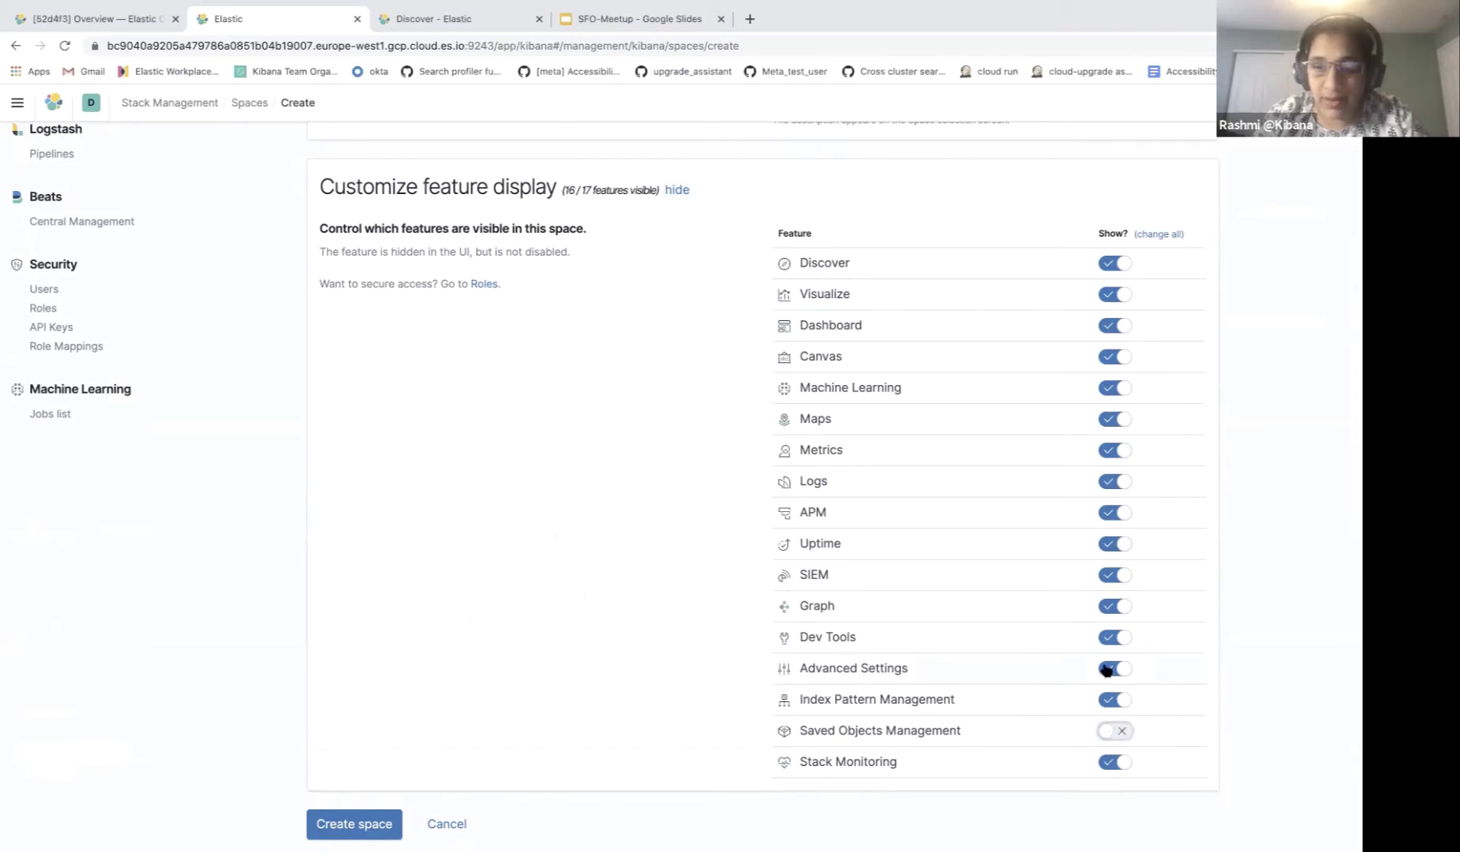
pyautogui.click(1111, 578)
pyautogui.click(1105, 545)
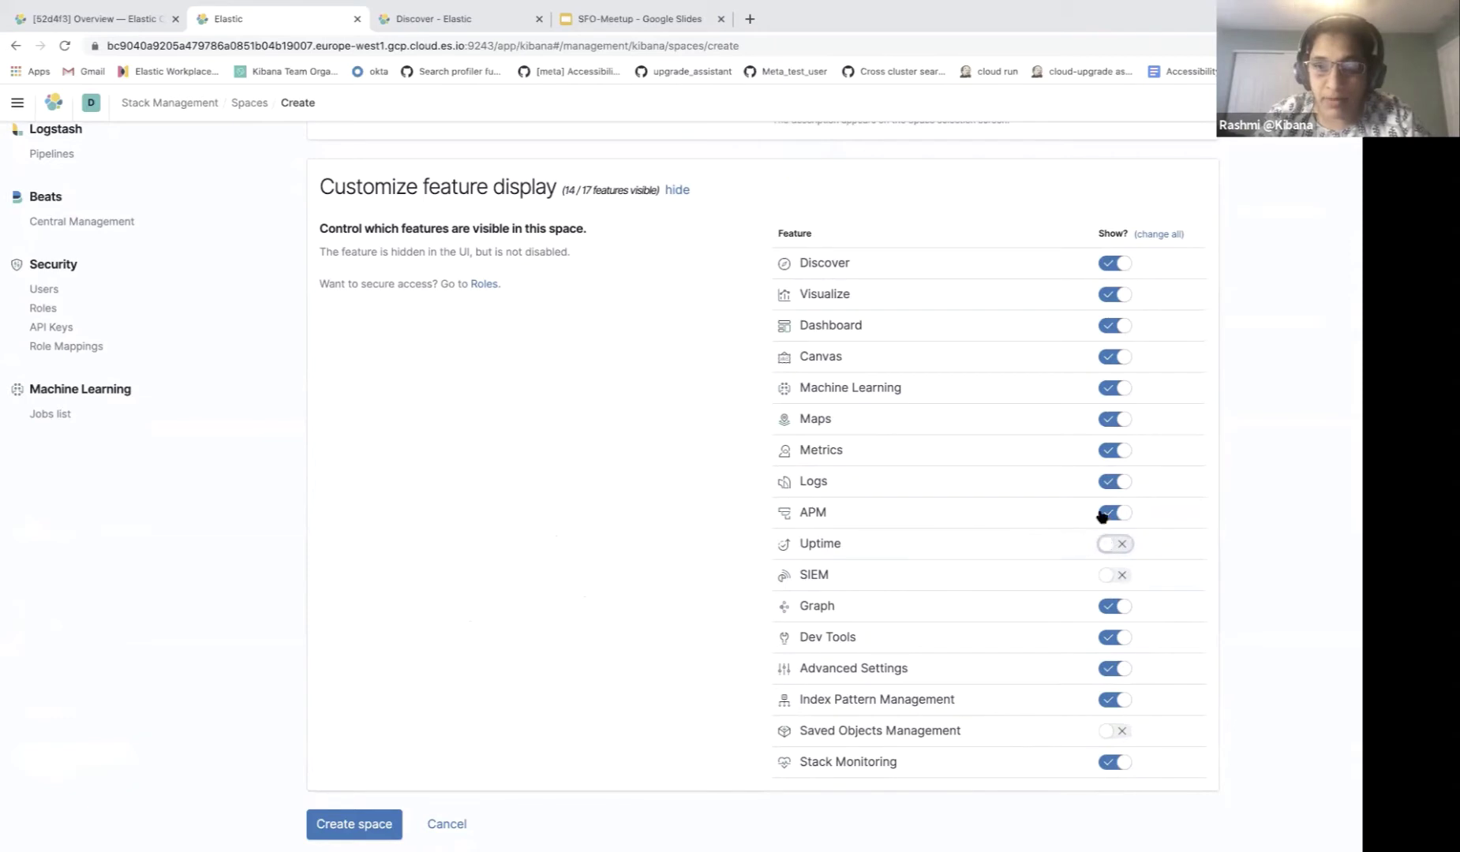
pyautogui.click(1103, 514)
pyautogui.click(1106, 483)
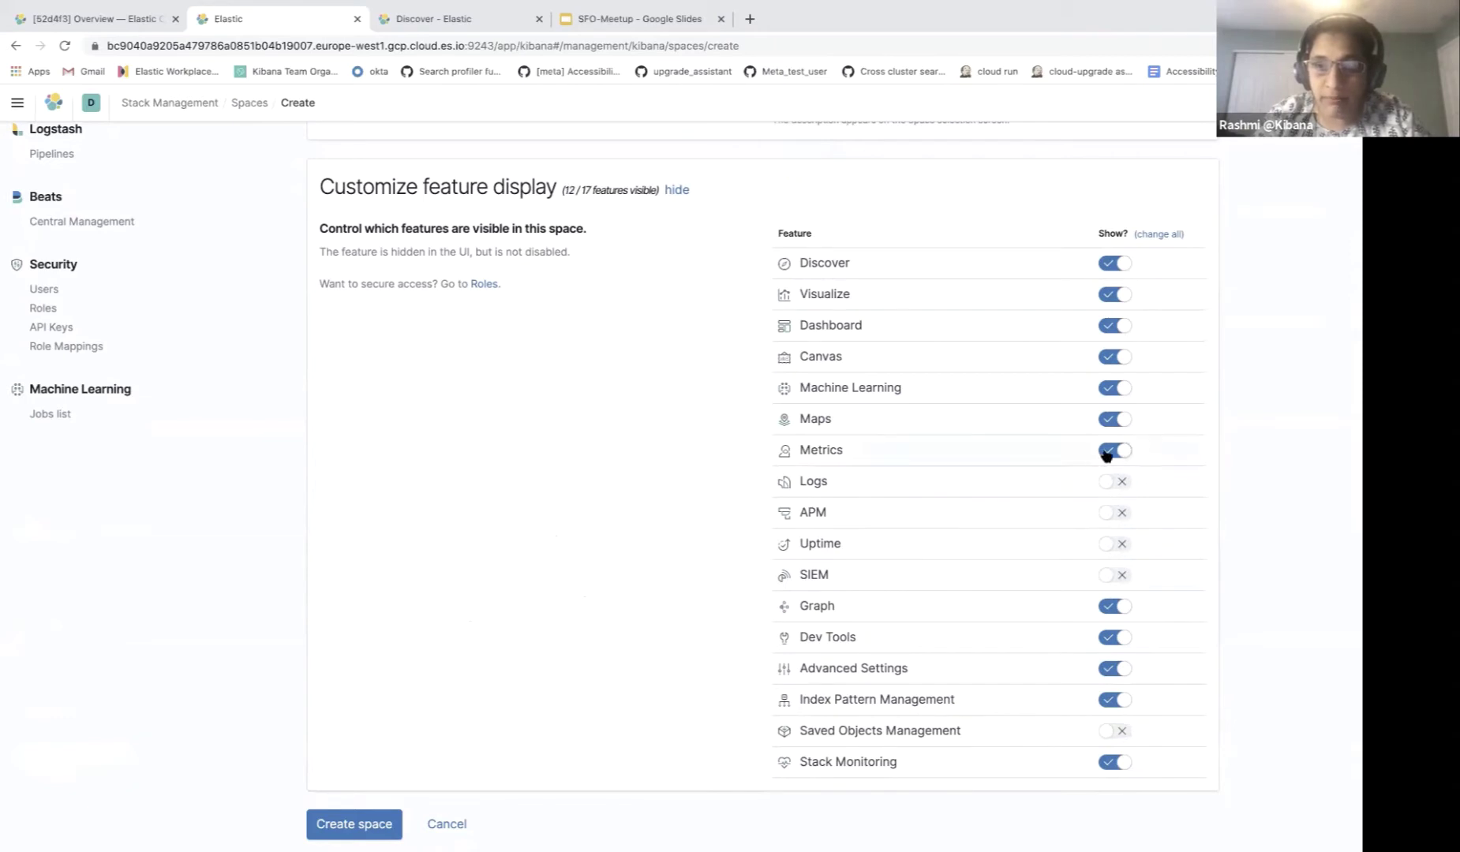
pyautogui.click(1106, 449)
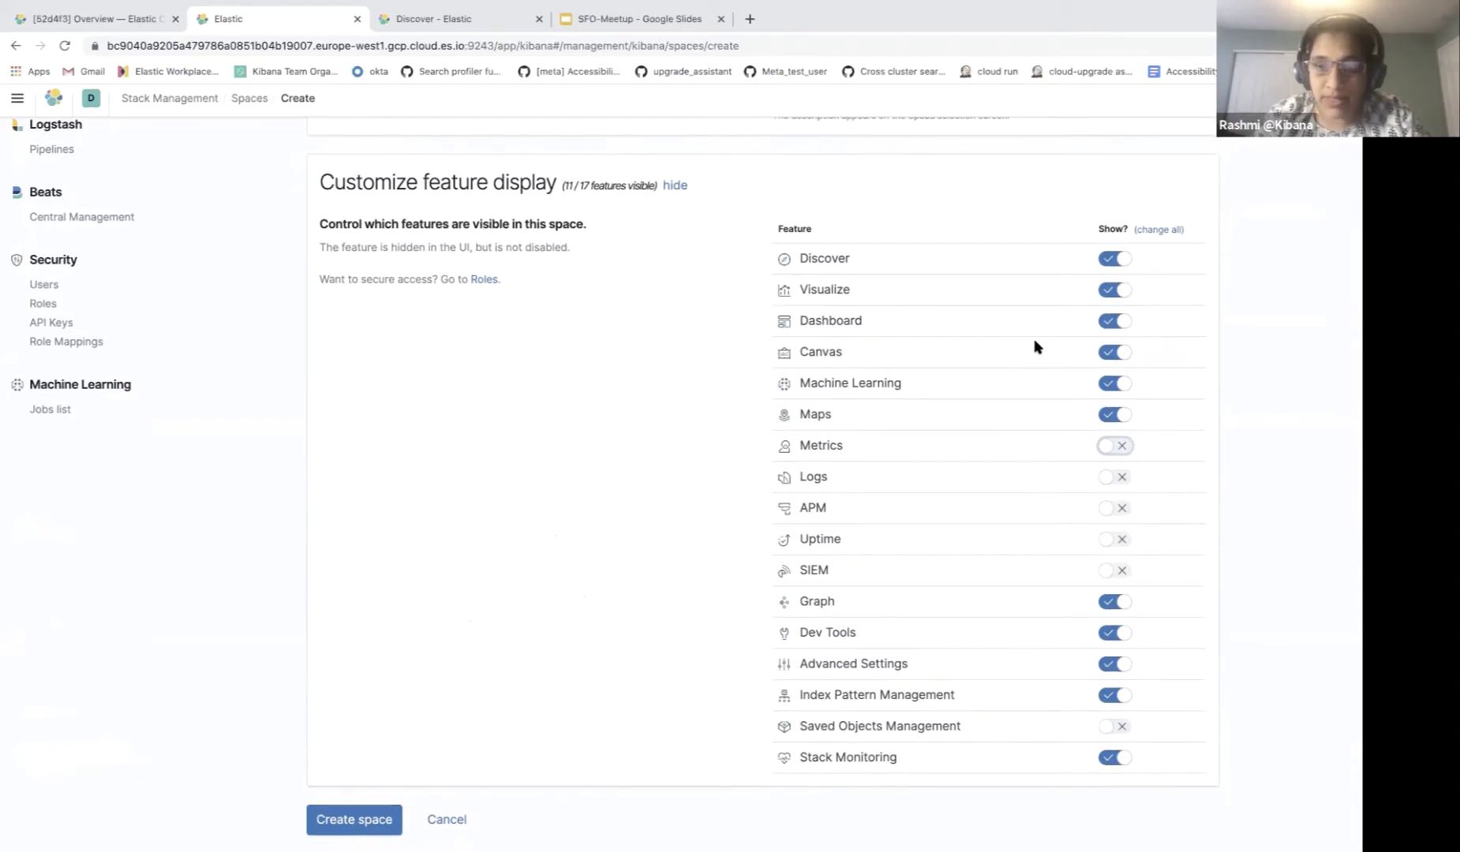
pyautogui.scroll(5, 1325, 427)
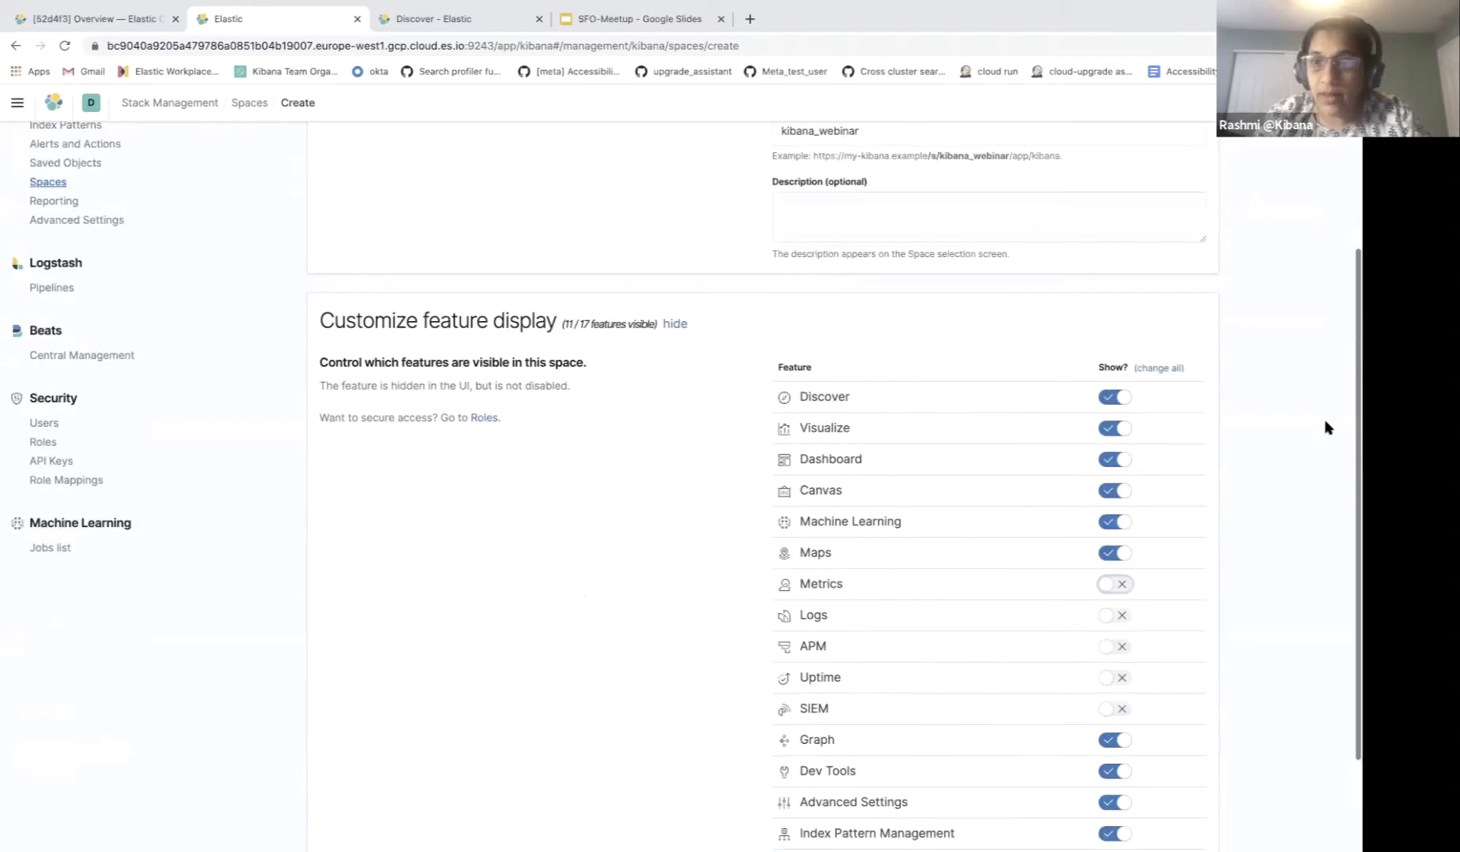
pyautogui.scroll(-3, 1325, 427)
pyautogui.scroll(-2, 1325, 427)
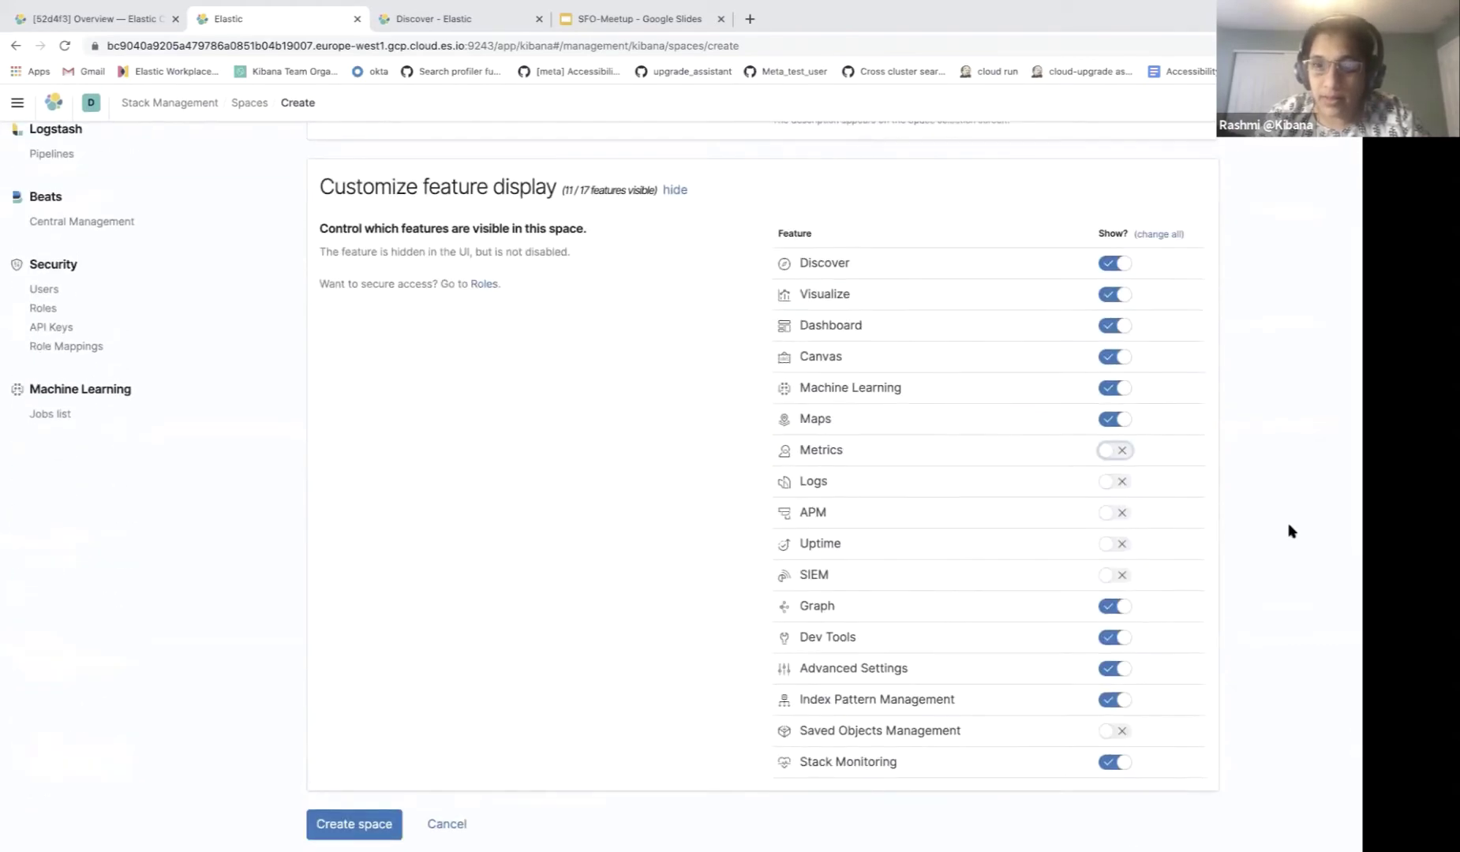
pyautogui.click(356, 828)
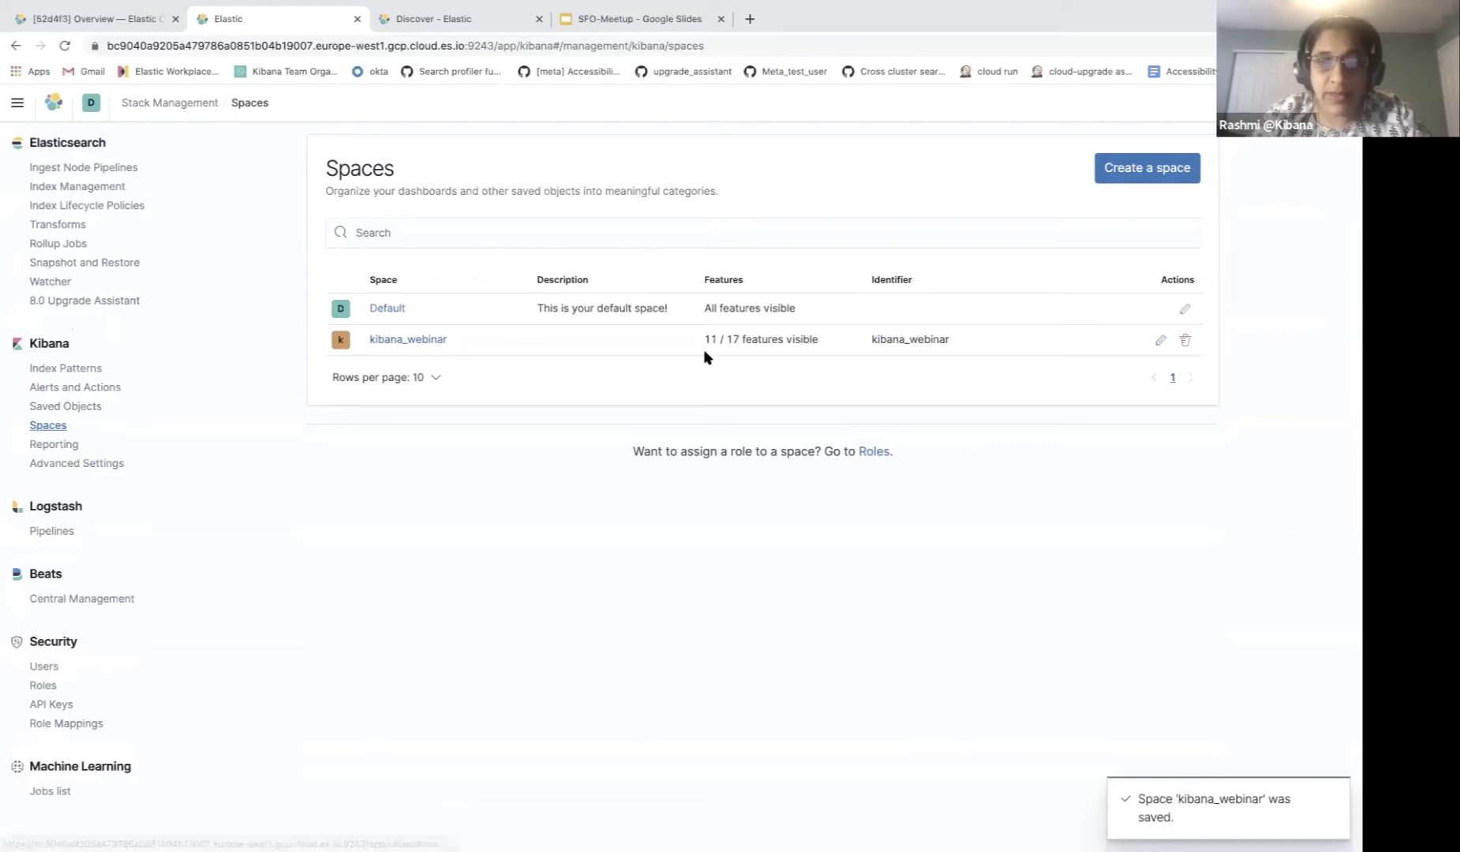
# Check the 11 / 17 features summary and switch into the kibana_webinar space
pyautogui.moveTo(705, 339); pyautogui.dragTo(834, 343)
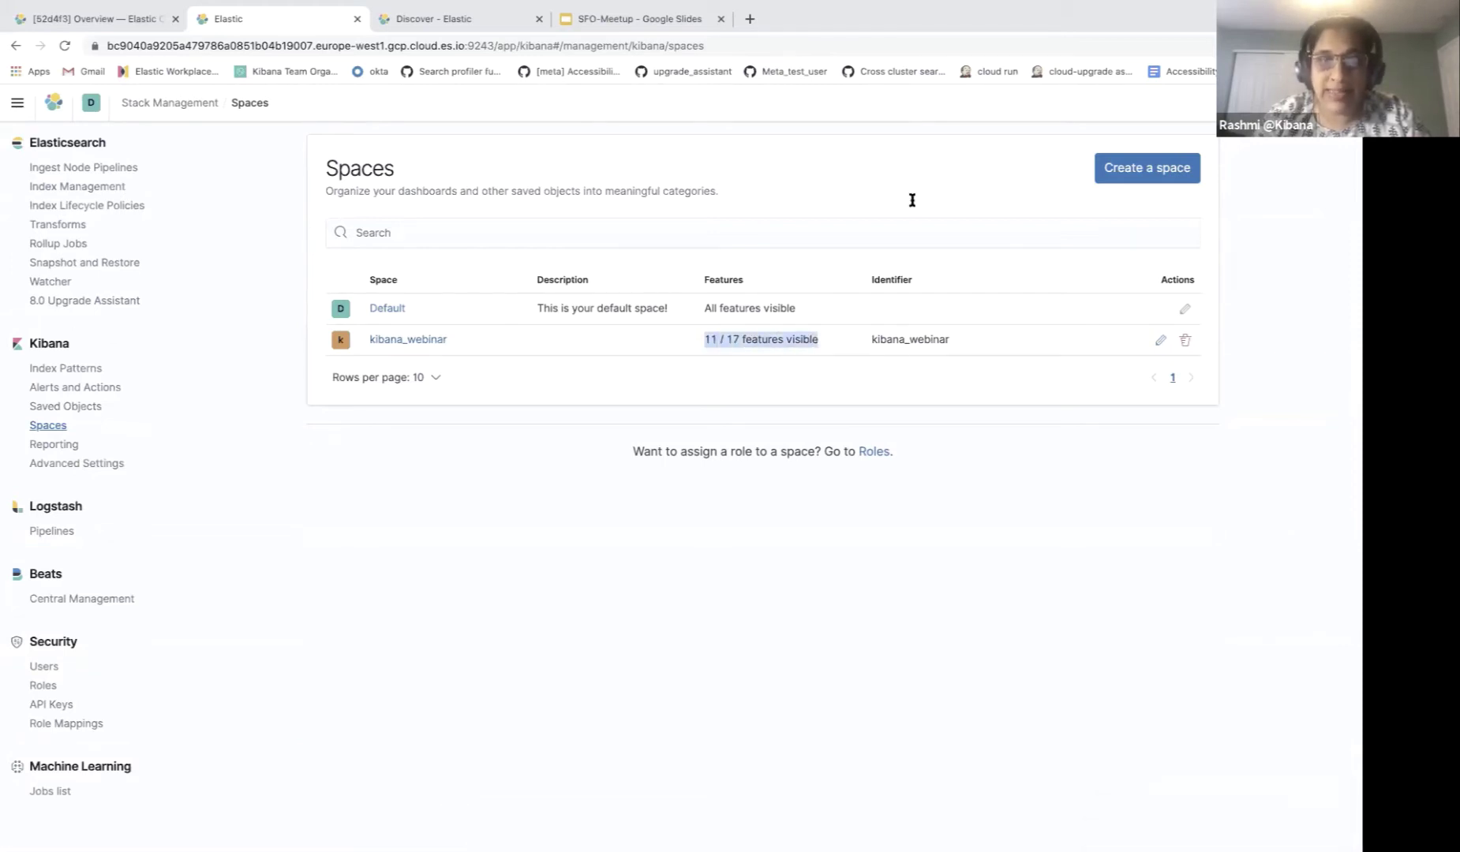
pyautogui.click(90, 107)
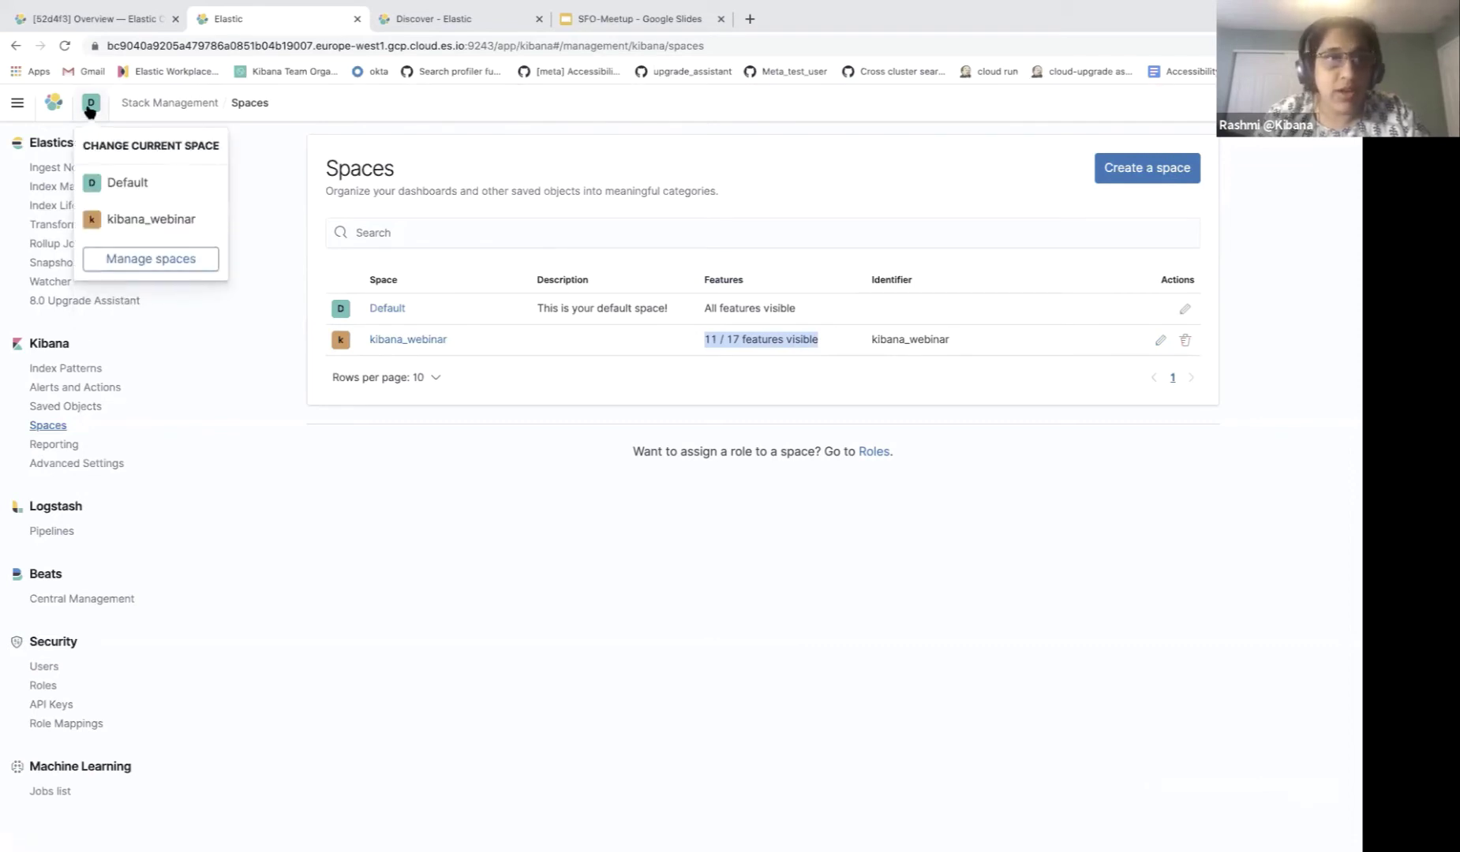
pyautogui.click(136, 221)
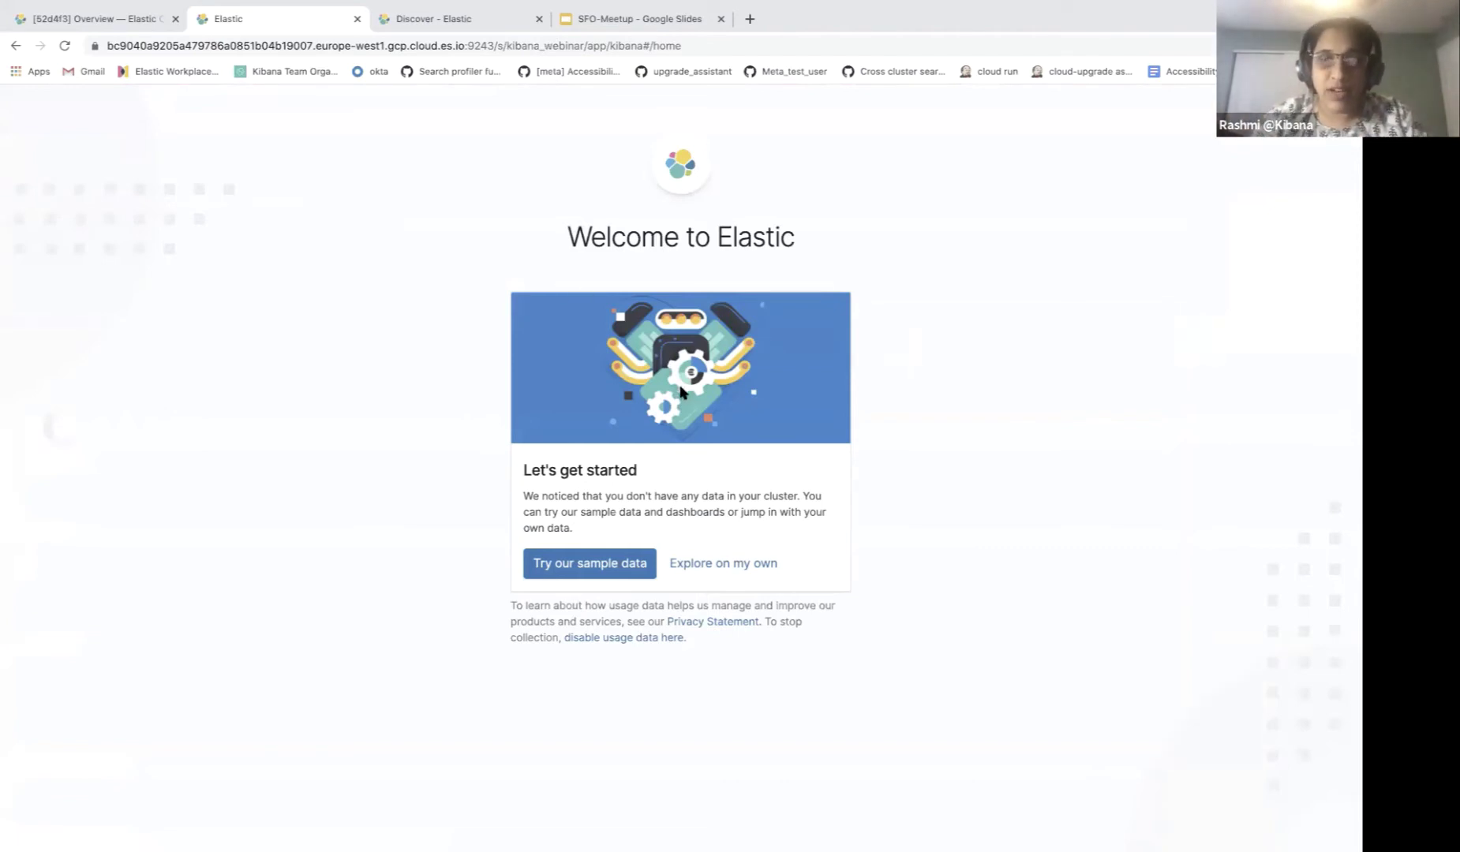
# Add the eCommerce orders, flight data and web logs sample sets, then expand eCommerce's View data options
pyautogui.click(592, 563)
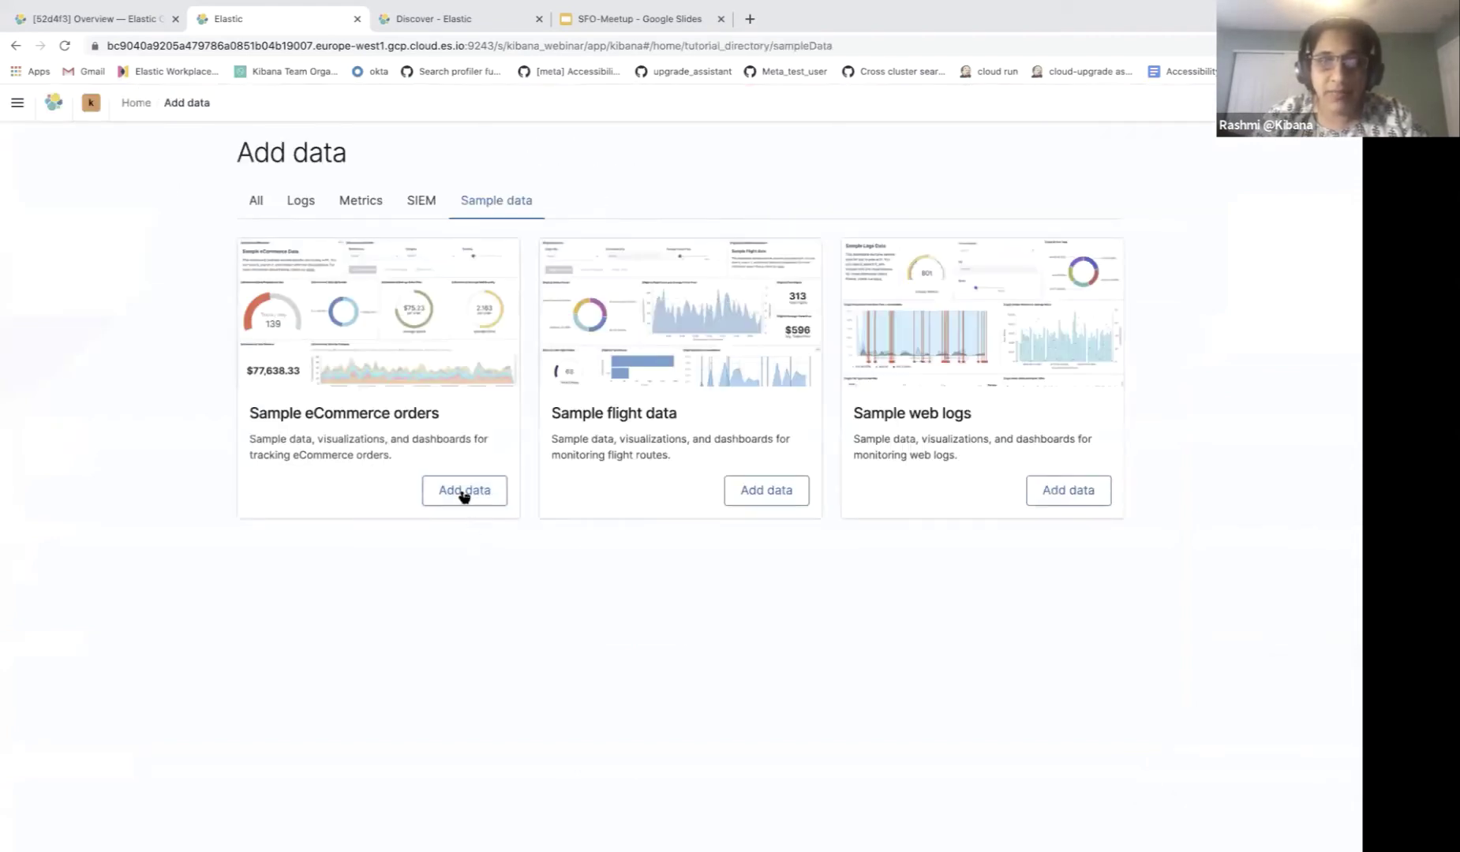
pyautogui.click(466, 493)
pyautogui.click(769, 491)
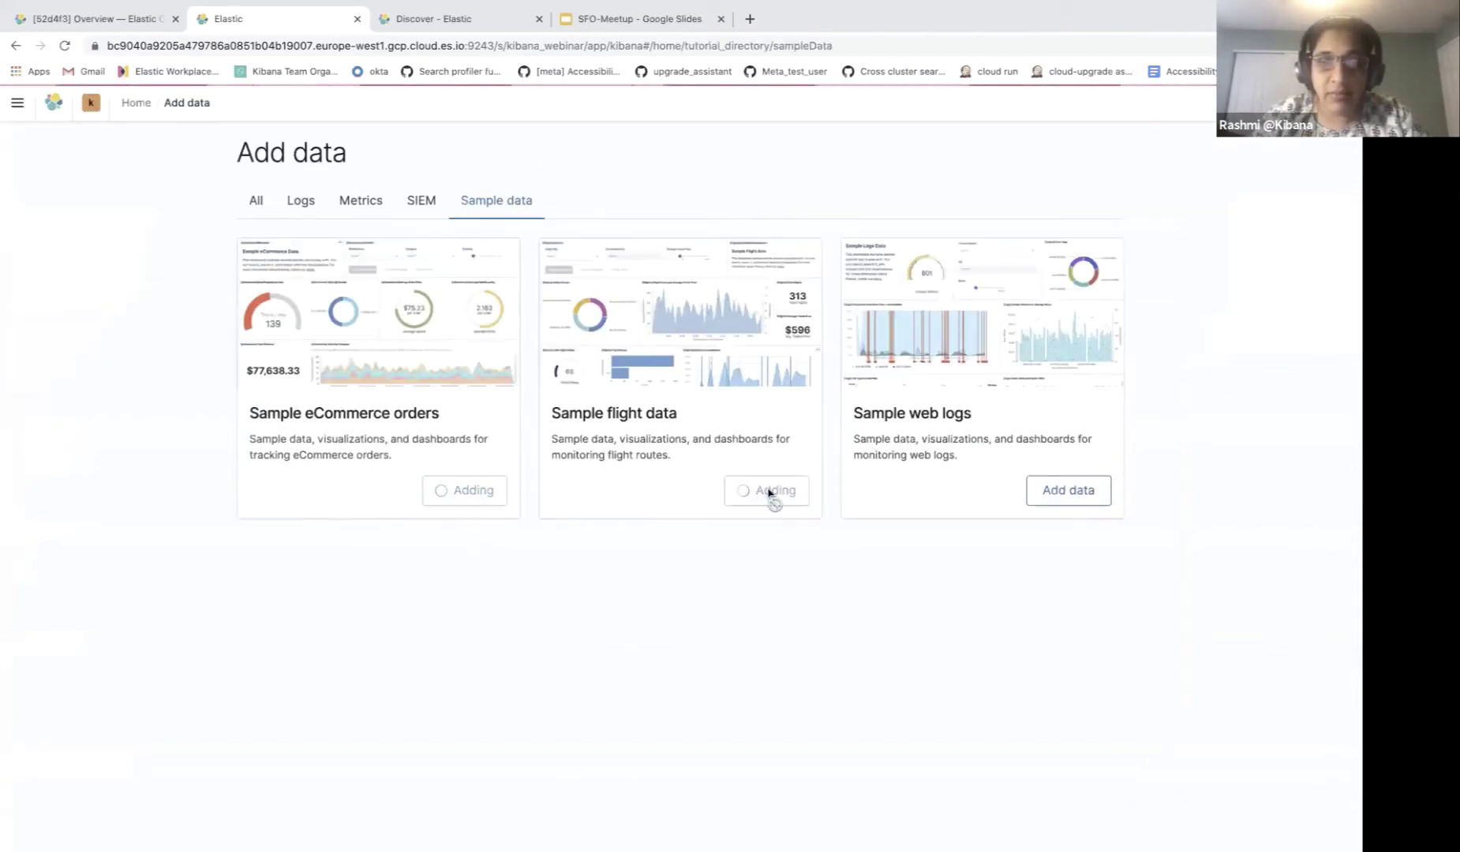
pyautogui.click(1040, 492)
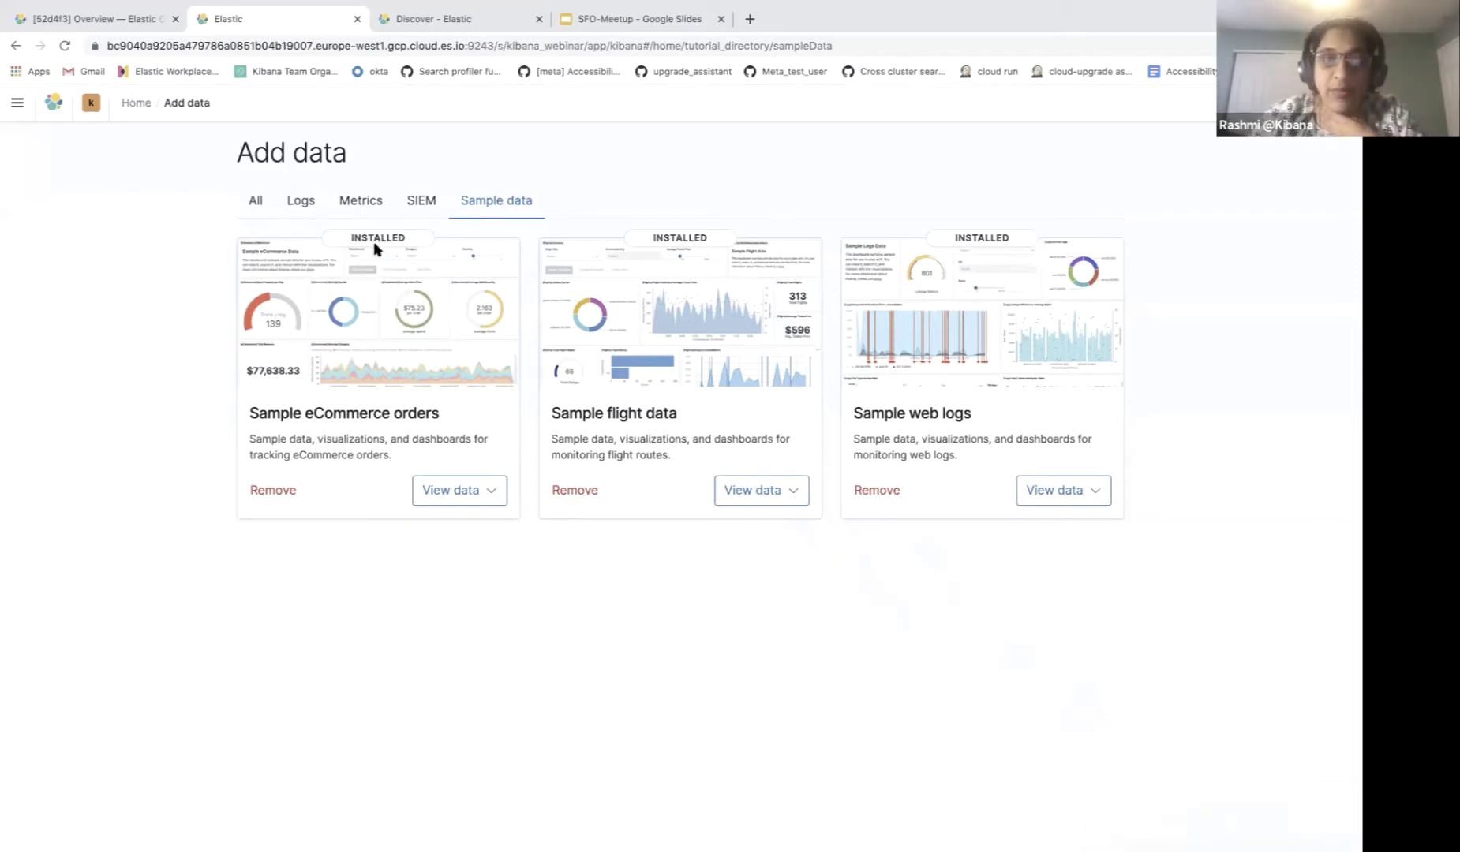
pyautogui.click(494, 494)
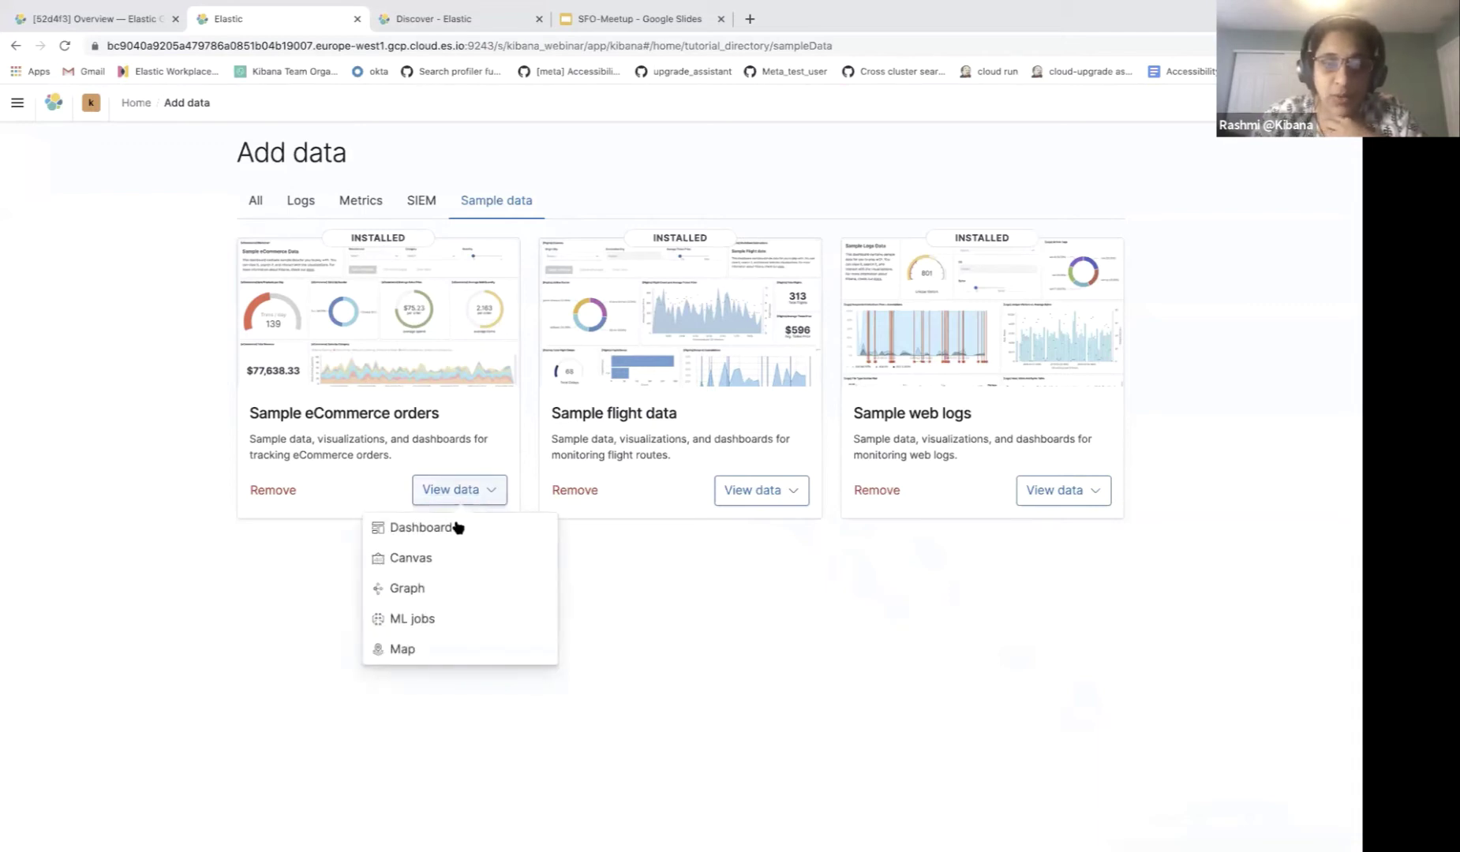
pyautogui.click(443, 532)
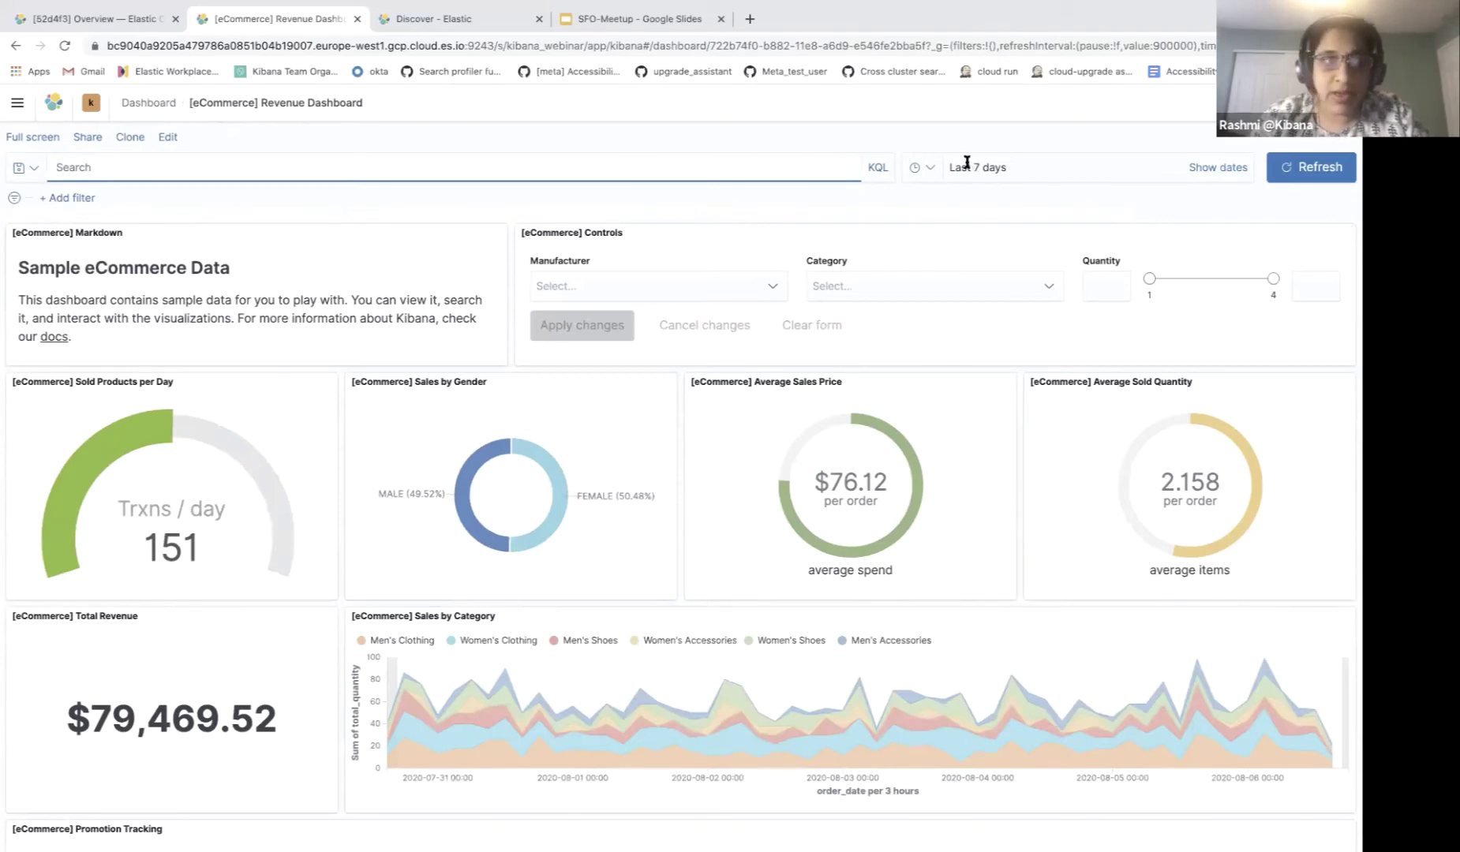
pyautogui.scroll(-2, 285, 384)
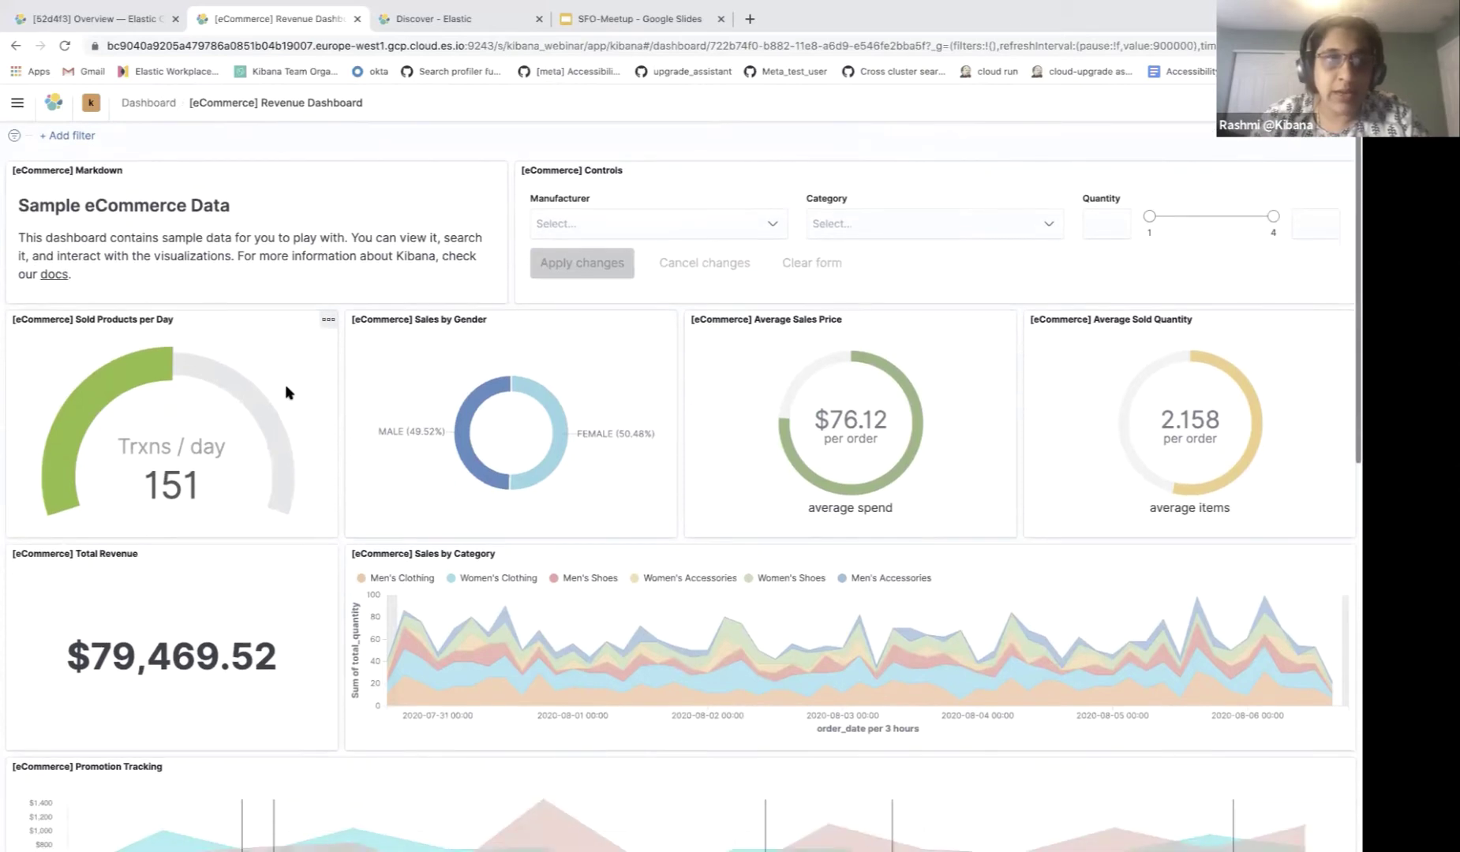
pyautogui.scroll(2, 285, 384)
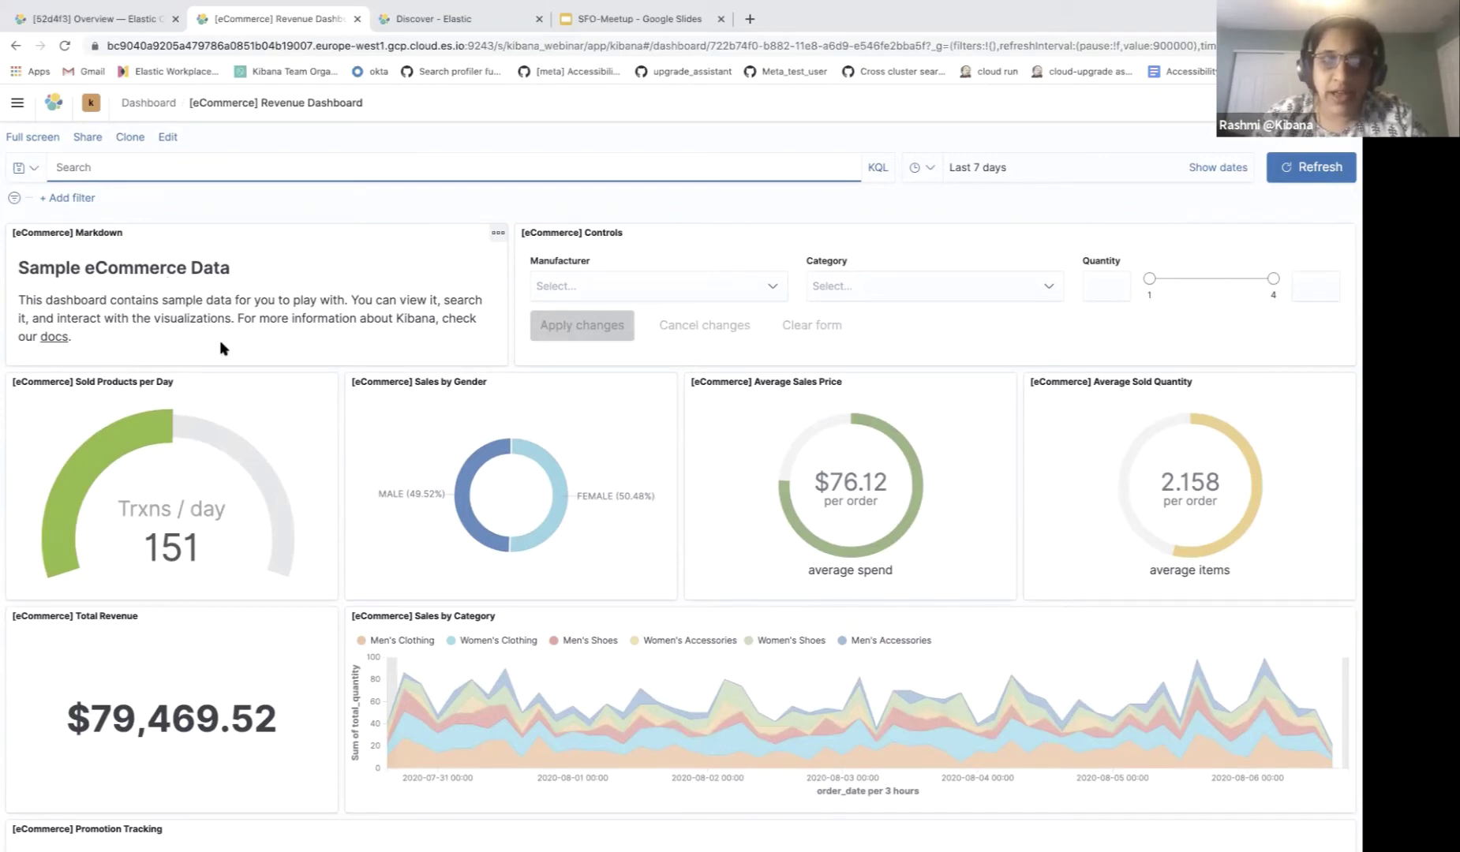
pyautogui.scroll(-2, 392, 496)
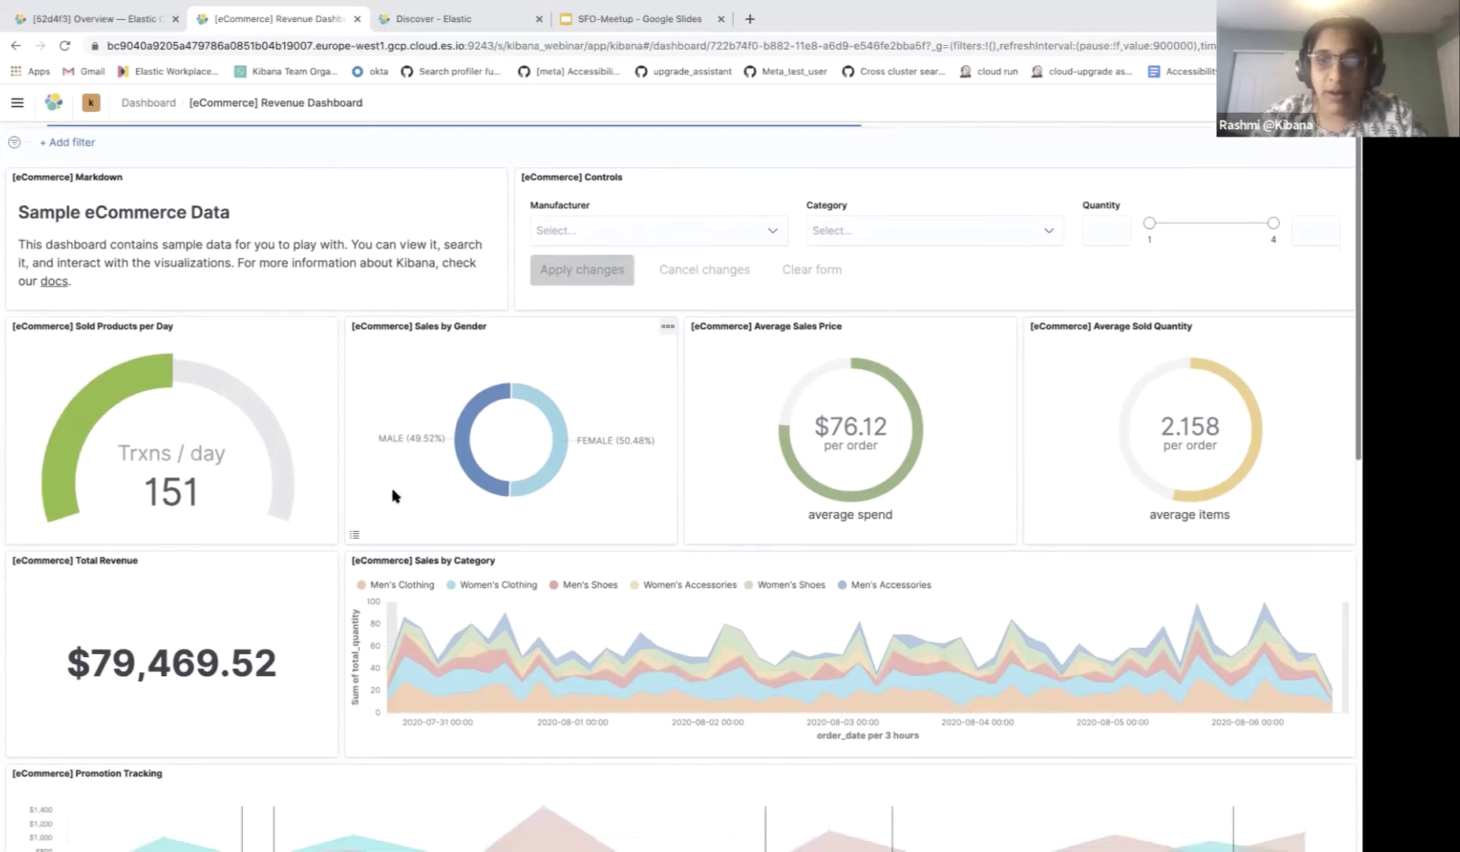
pyautogui.scroll(-5, 392, 496)
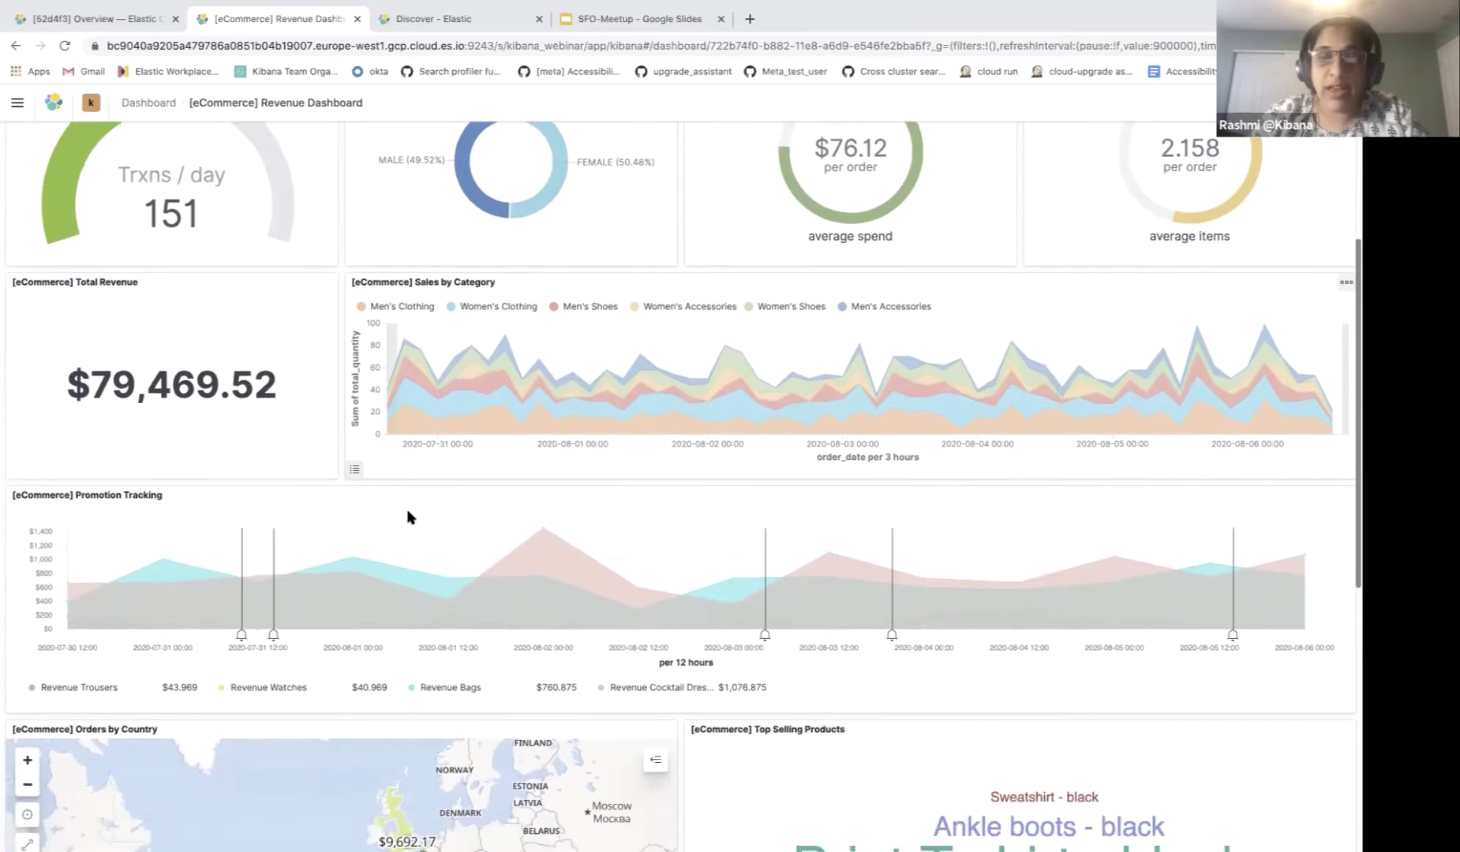
pyautogui.scroll(-3, 408, 517)
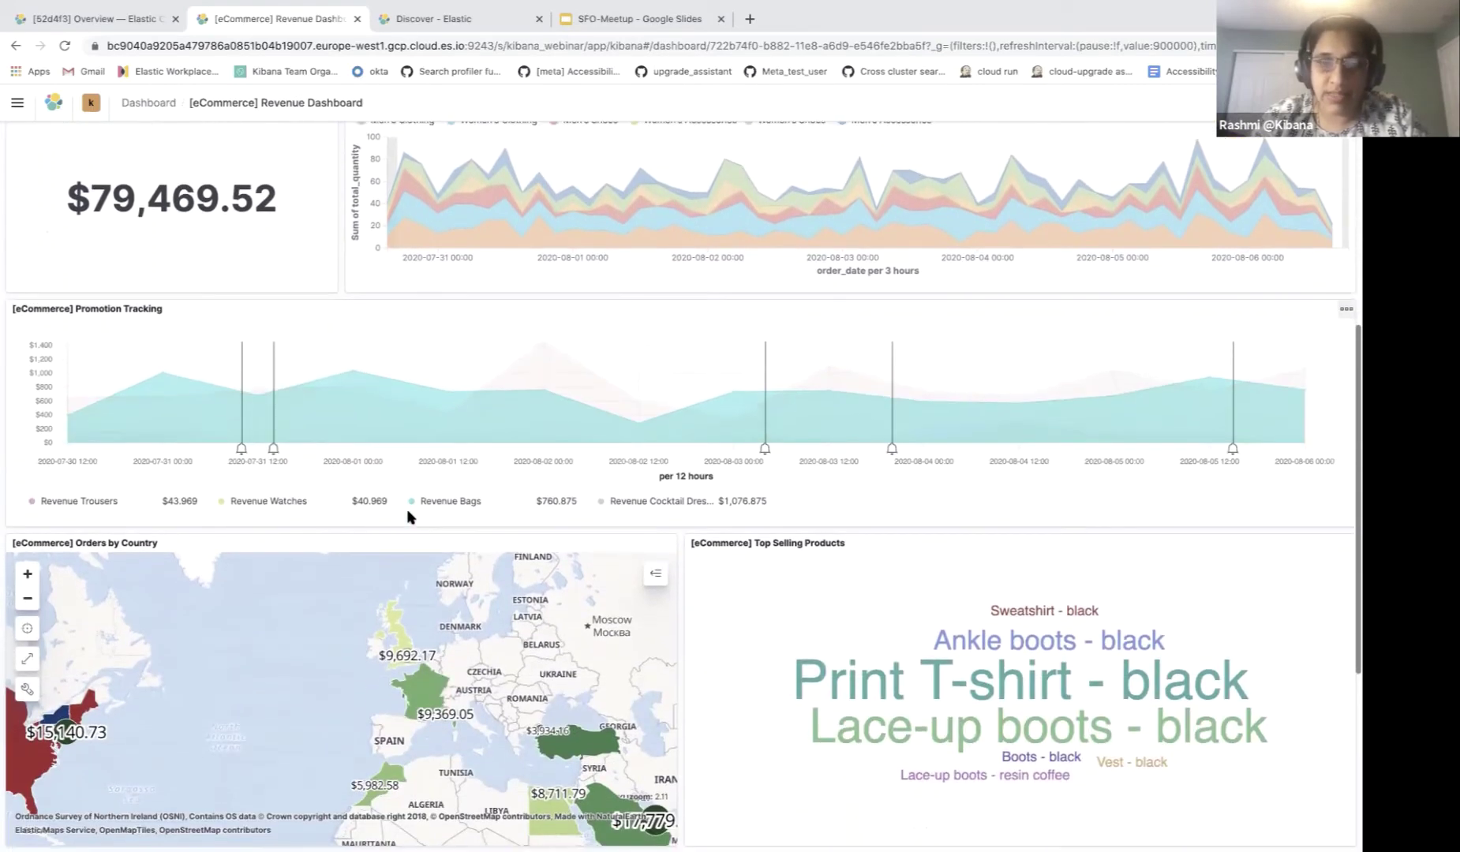
pyautogui.scroll(-4, 409, 516)
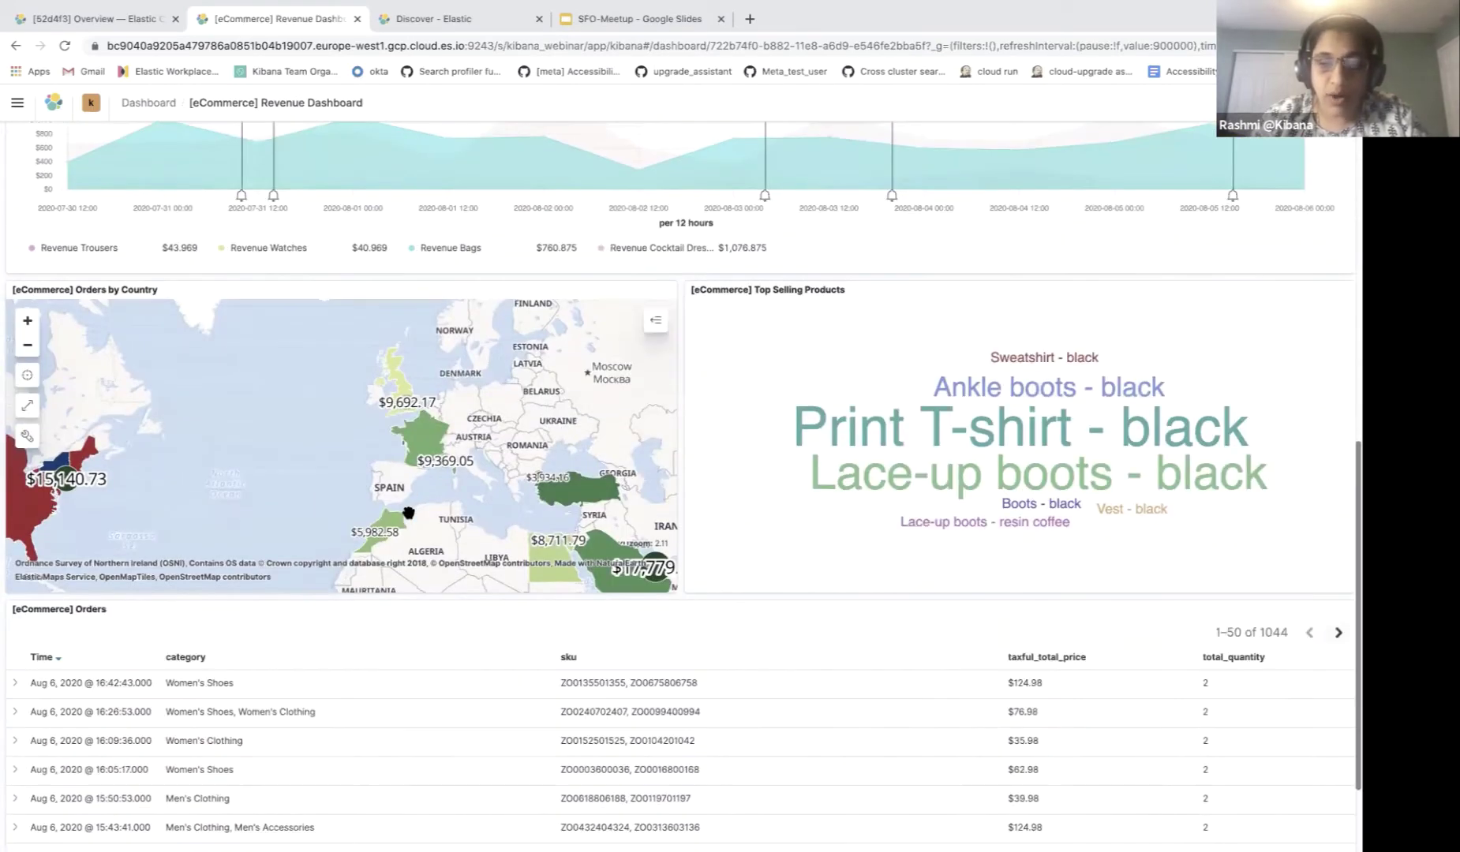
pyautogui.scroll(10, 409, 516)
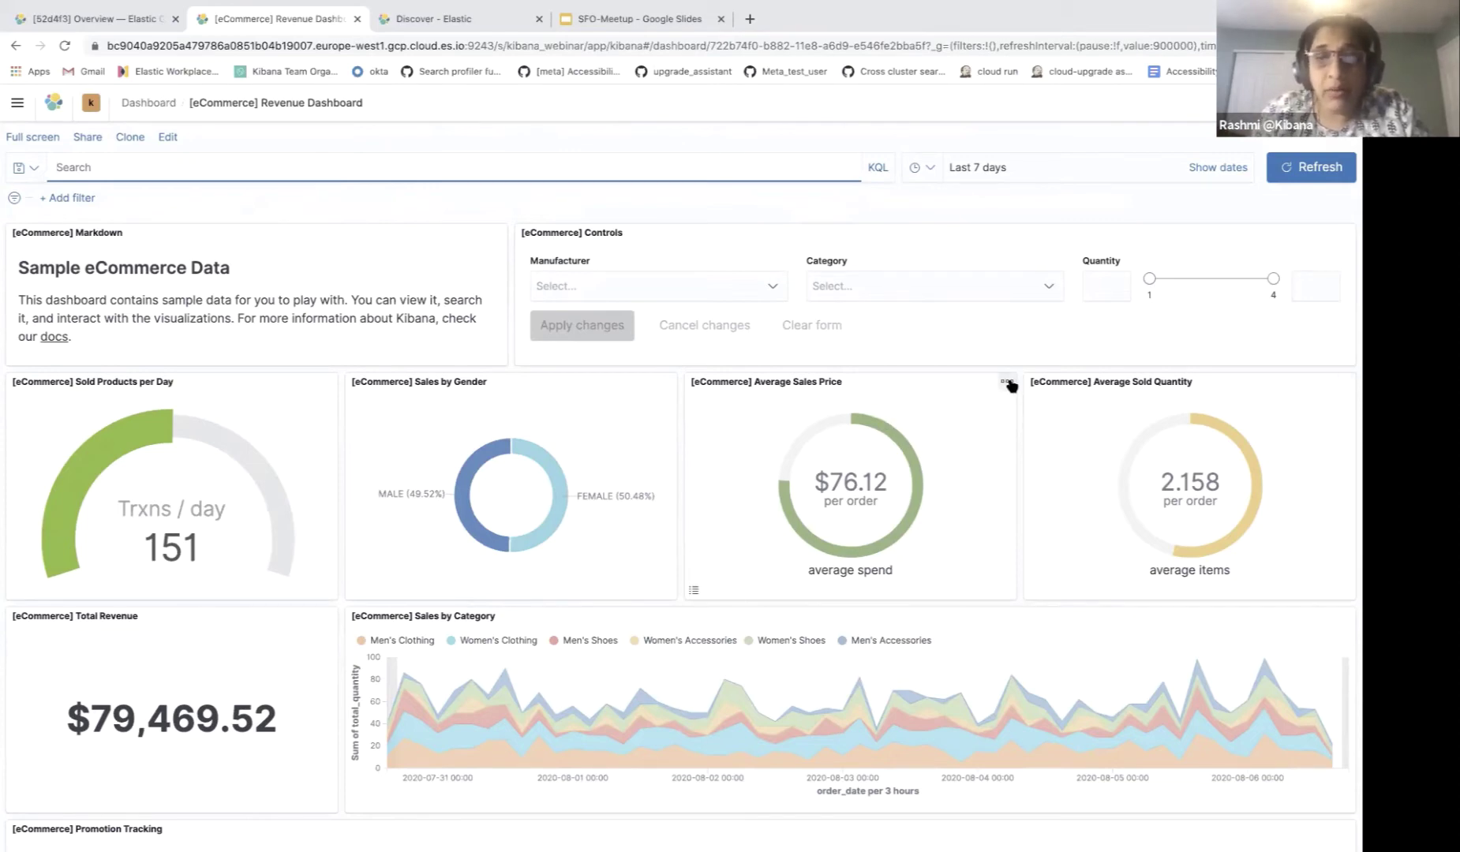
pyautogui.scroll(-2, 813, 619)
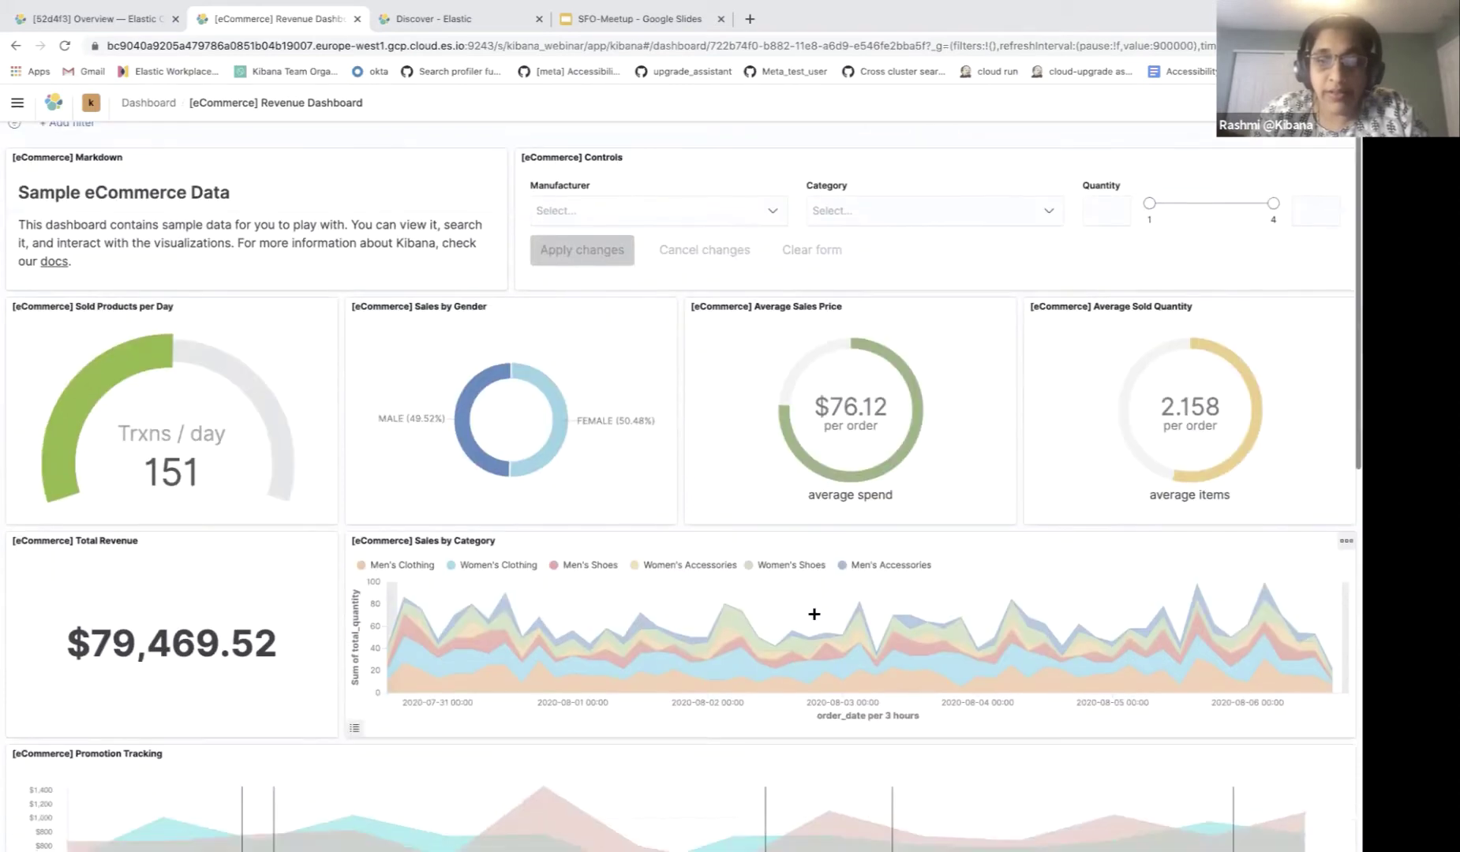
pyautogui.scroll(3, 811, 609)
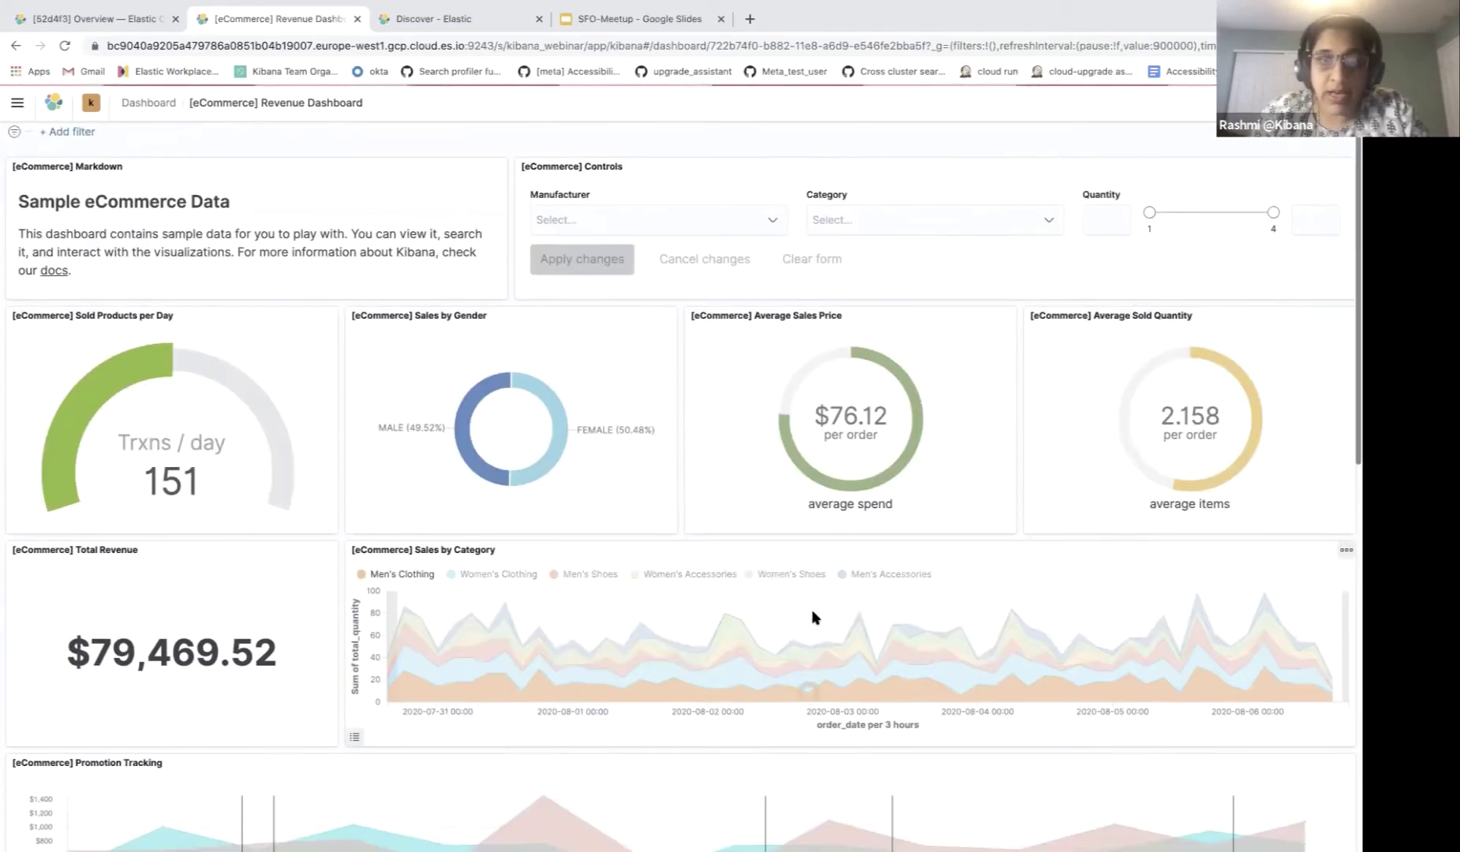
# Return to the Kibana tab and switch into the Kibana webinar space
pyautogui.click(122, 21)
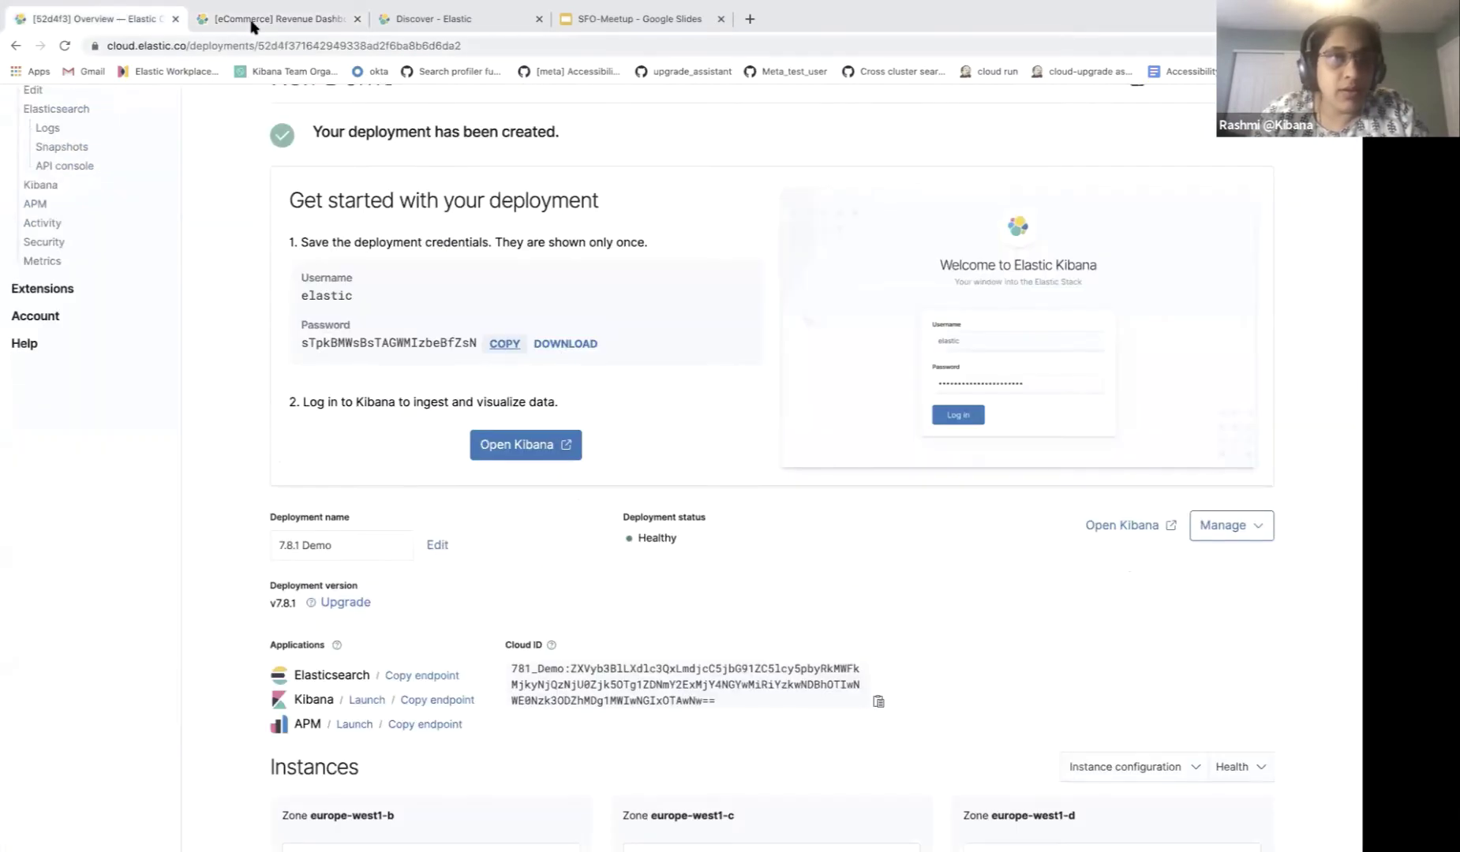
pyautogui.click(251, 23)
pyautogui.click(442, 19)
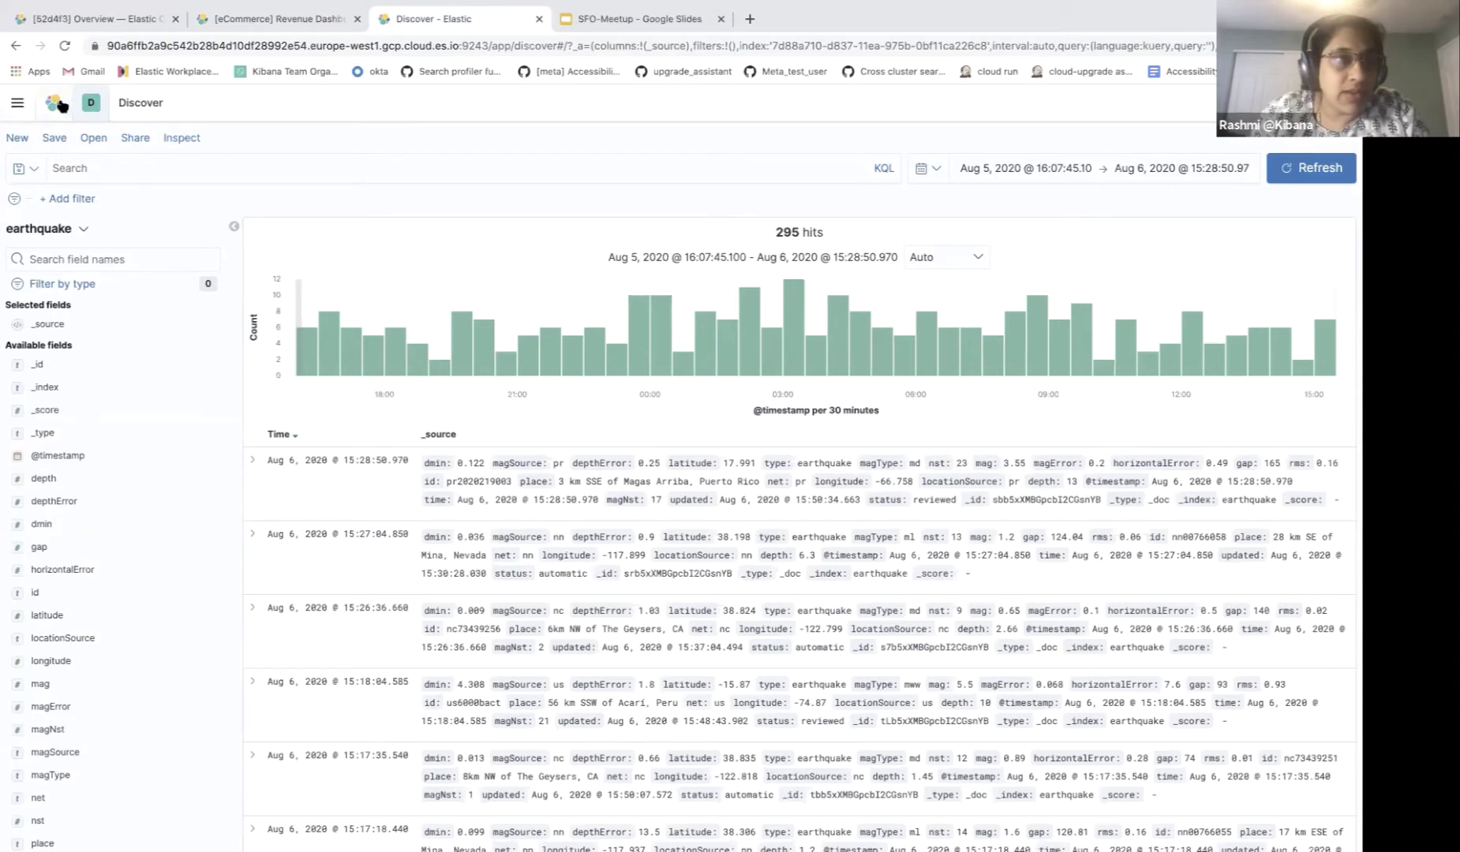
pyautogui.click(91, 104)
pyautogui.click(140, 221)
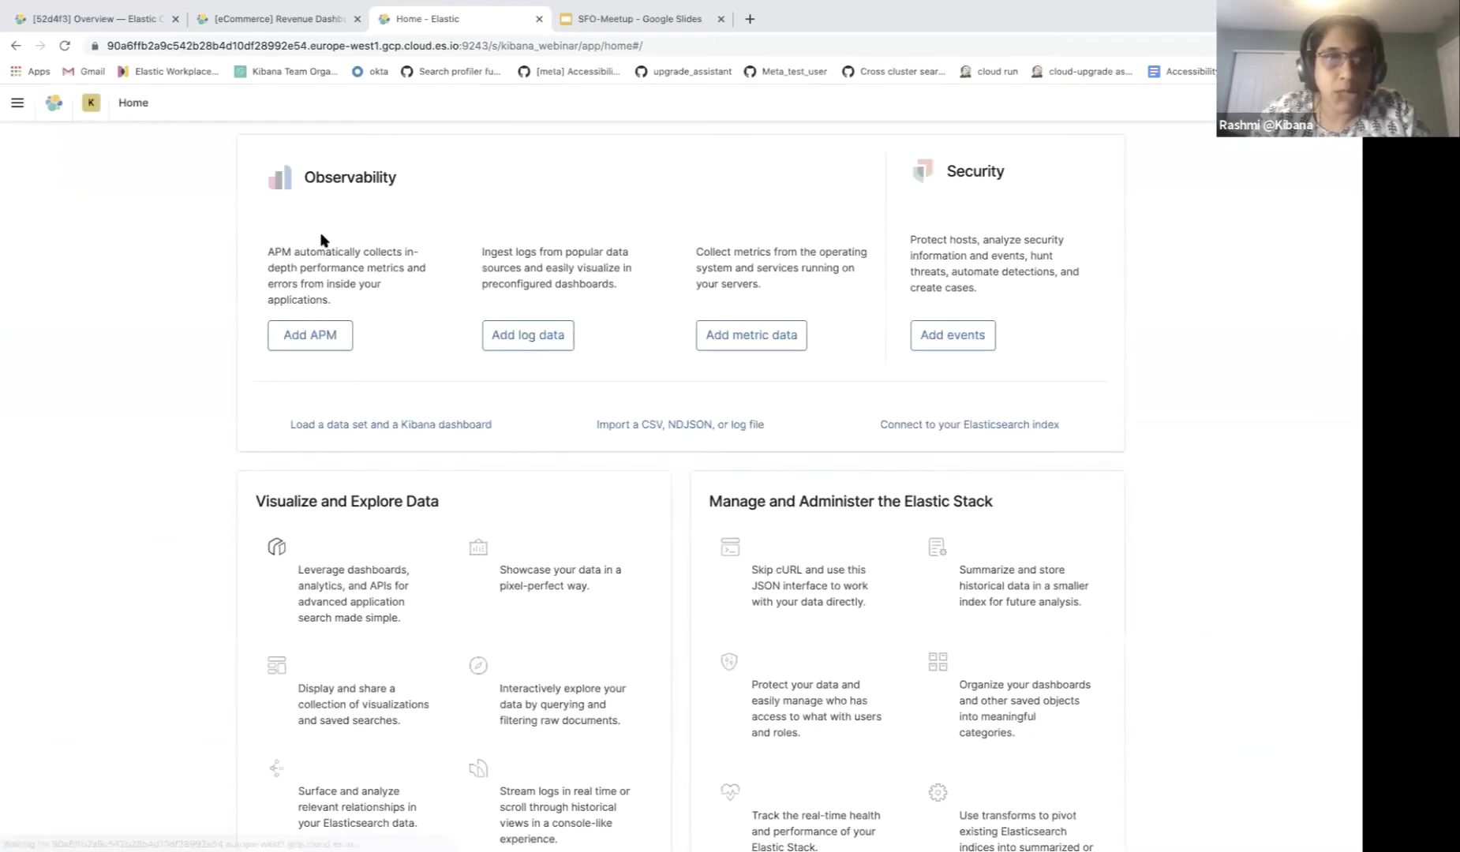
# Open the [eCommerce] Revenue Dashboard from the installed sample data
pyautogui.click(419, 425)
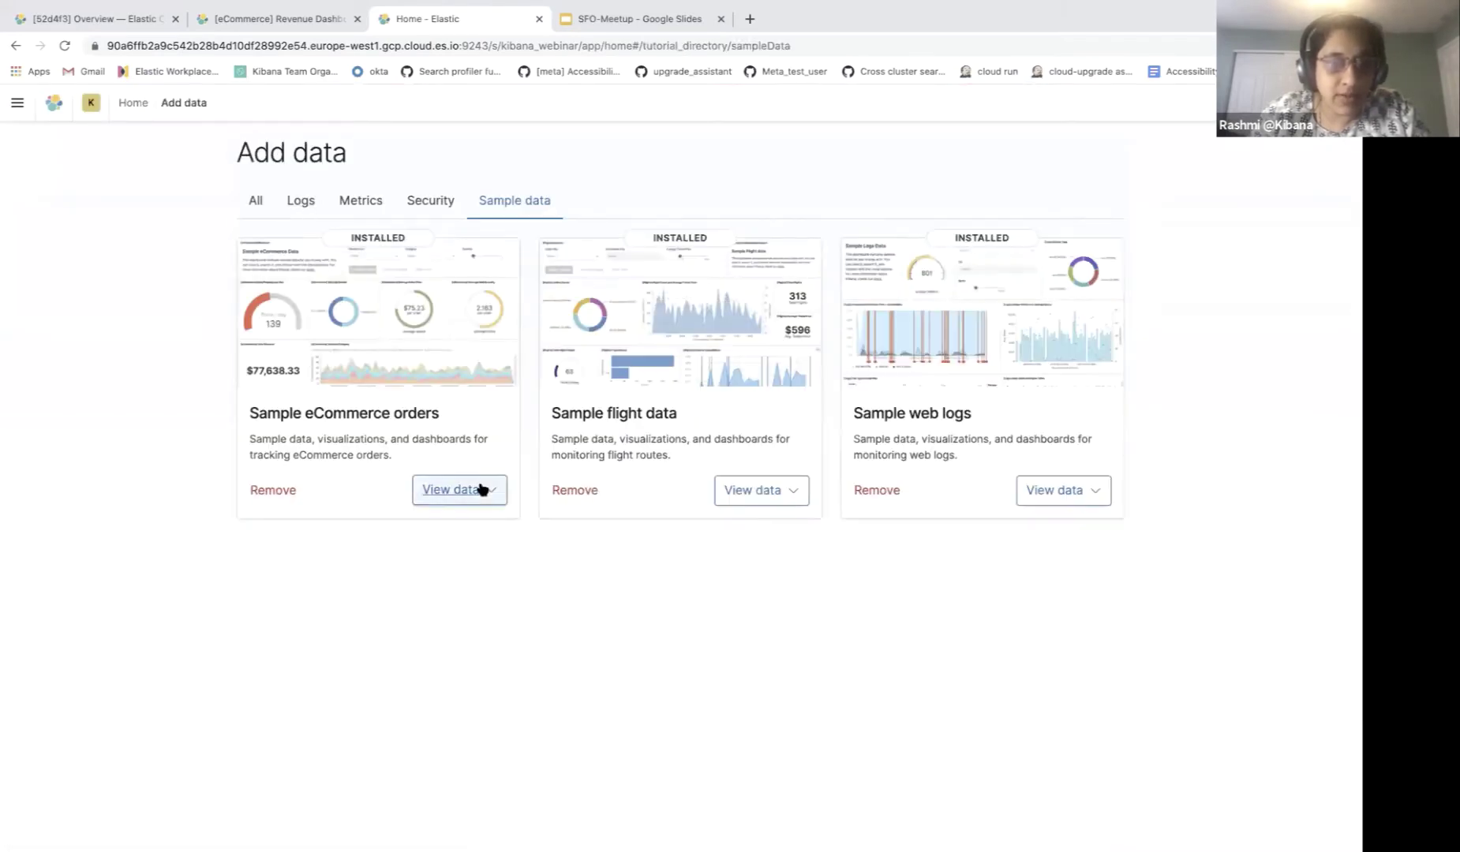
pyautogui.click(482, 488)
pyautogui.click(440, 527)
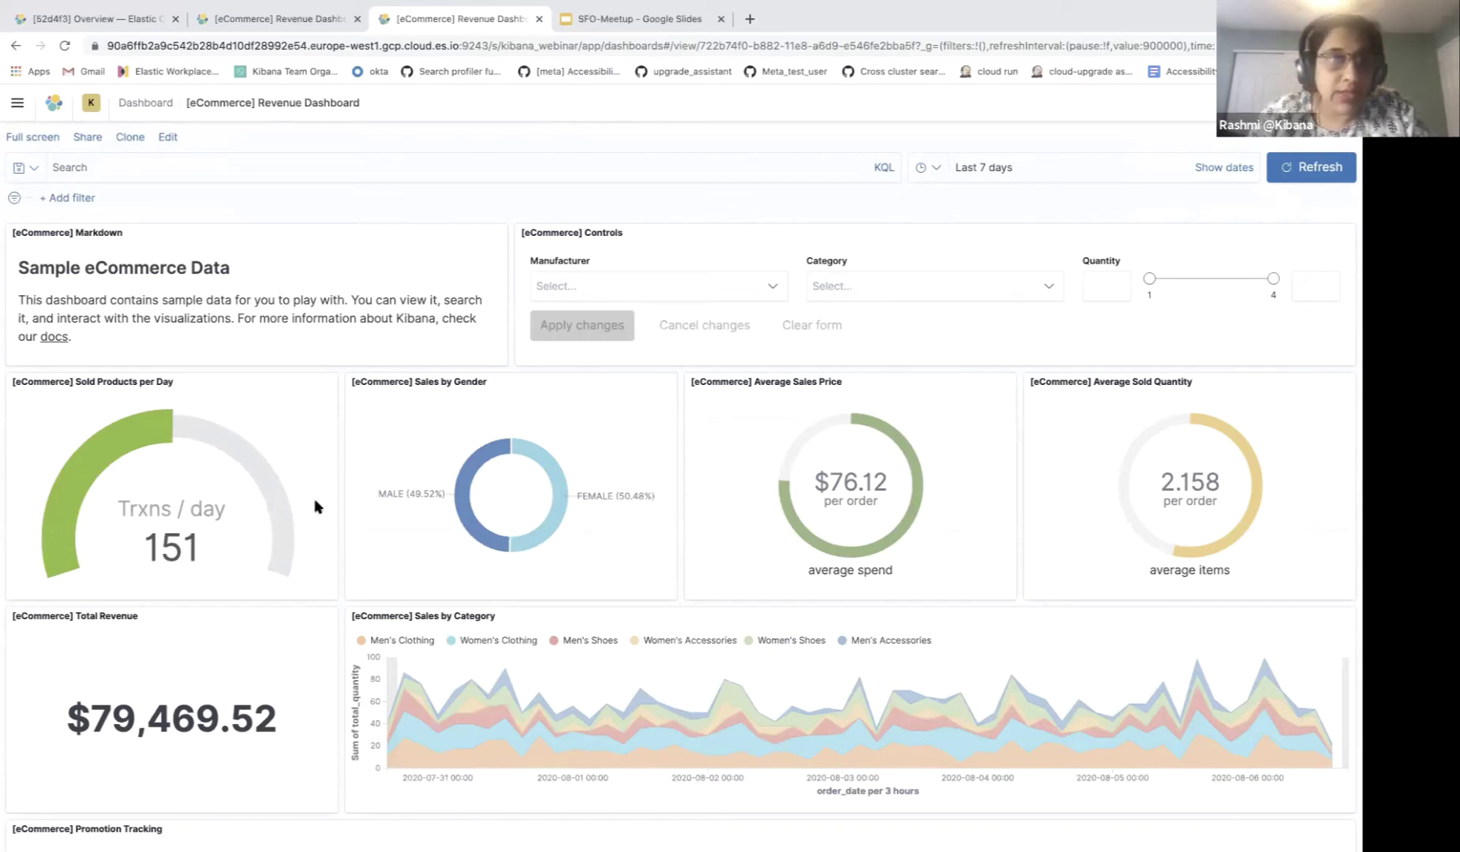
# Switch the [eCommerce] Revenue Dashboard into edit mode and scroll through its panels
pyautogui.scroll(-2, 453, 619)
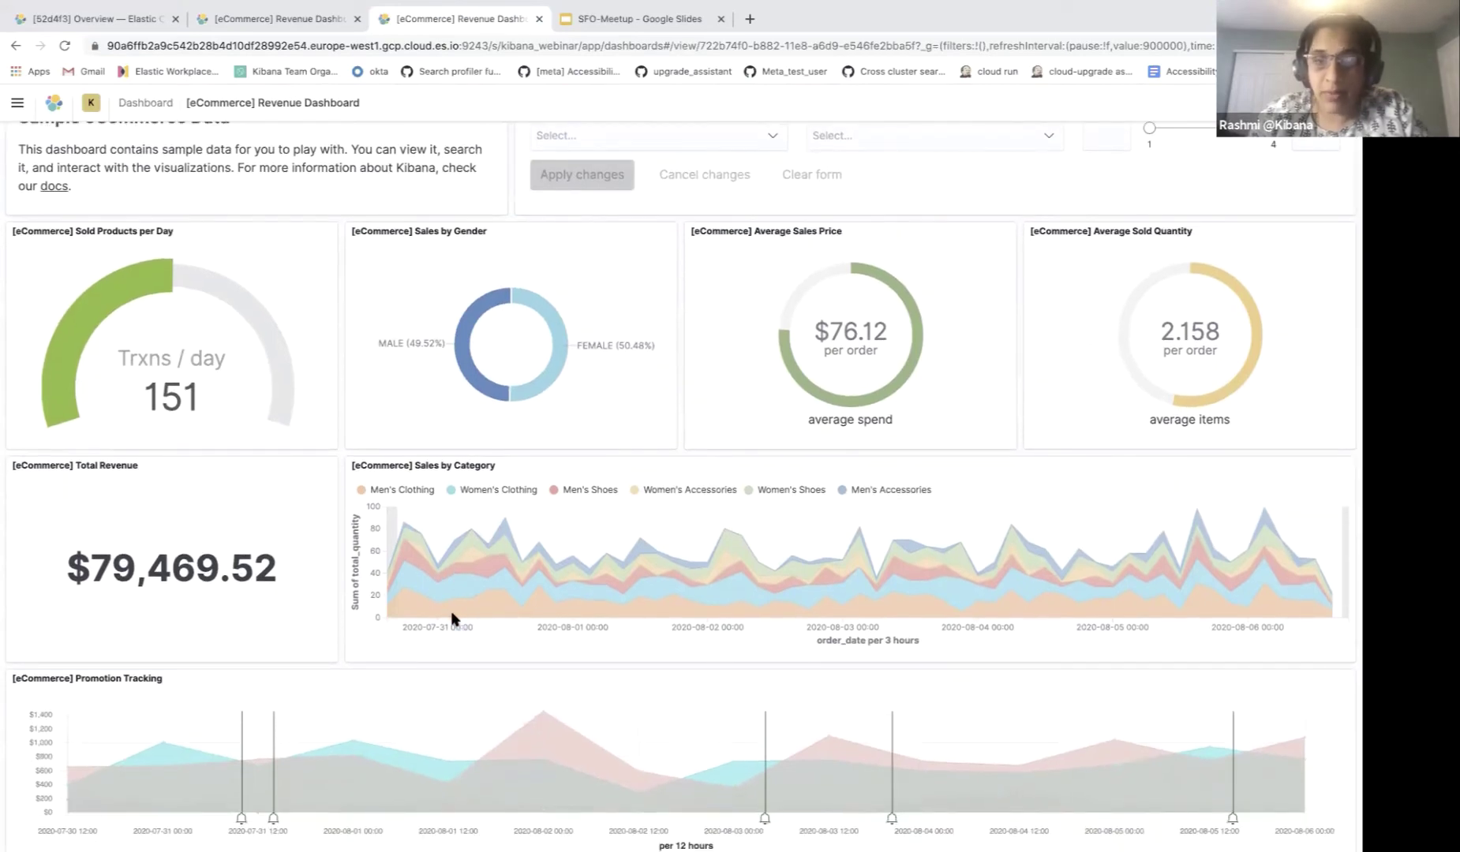
pyautogui.scroll(2, 452, 620)
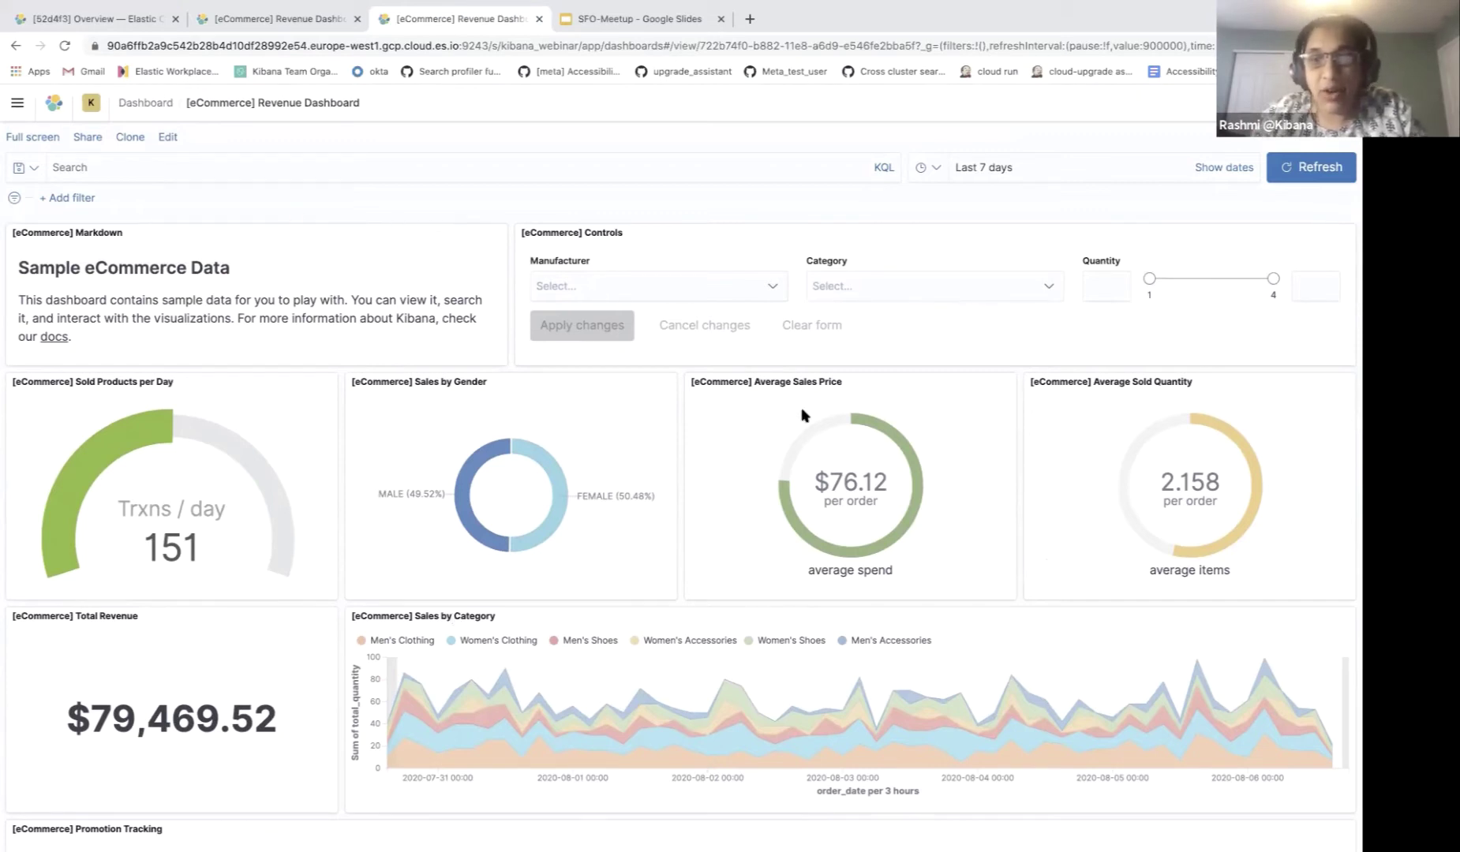
pyautogui.click(167, 138)
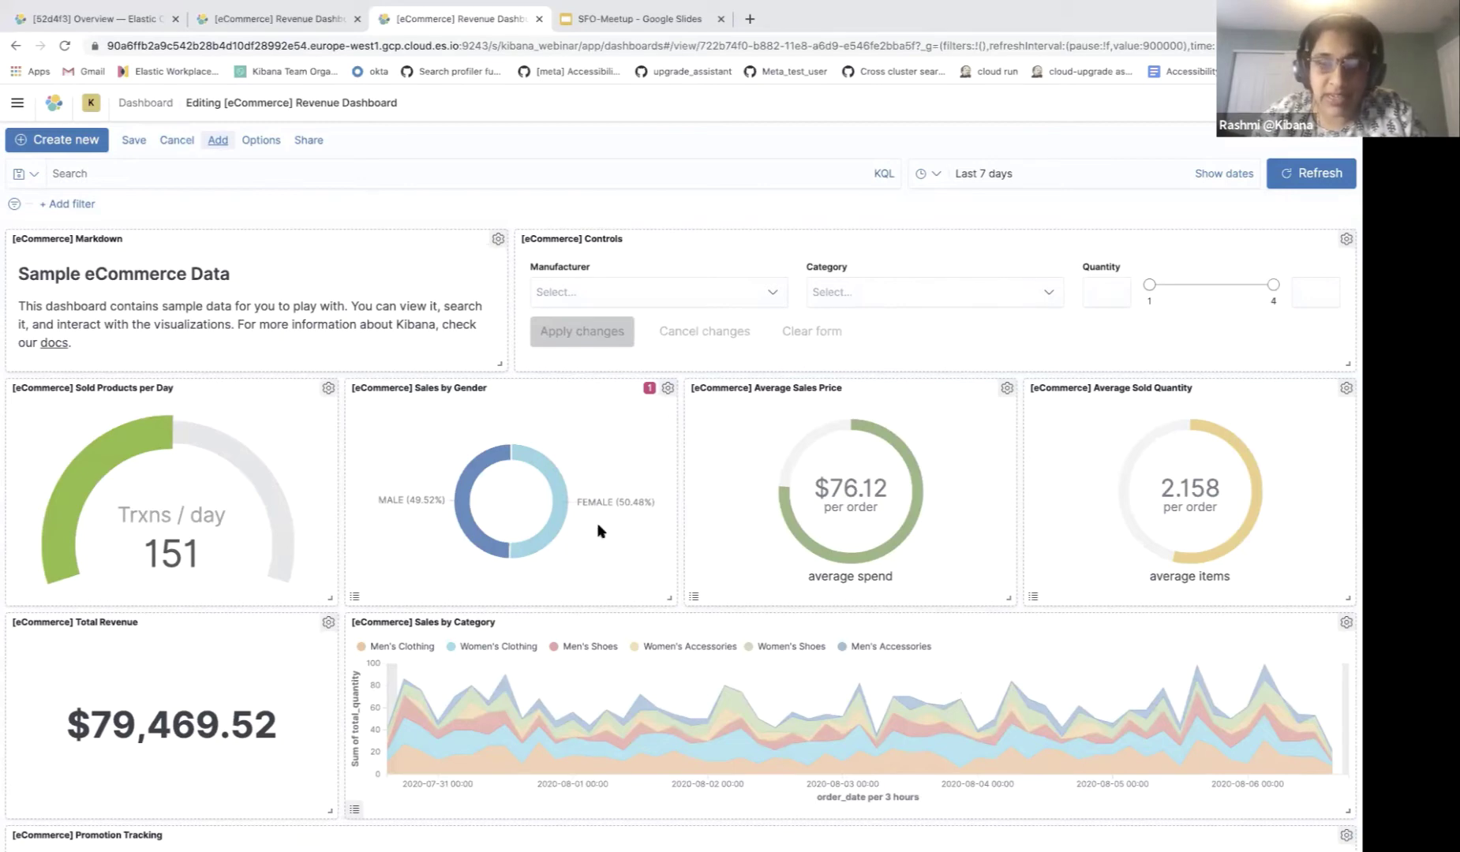
pyautogui.scroll(-4, 600, 531)
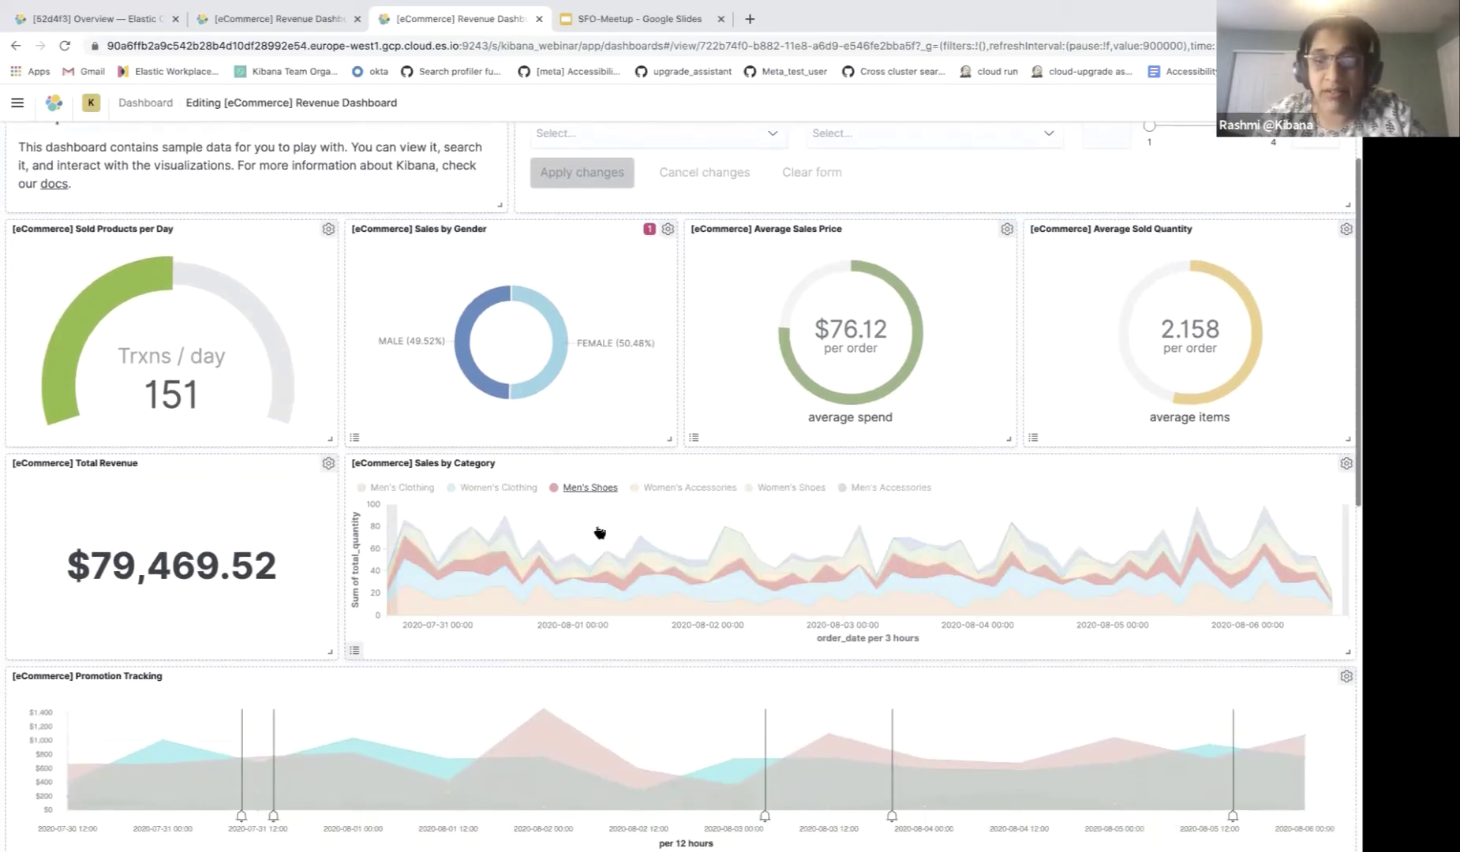
pyautogui.scroll(-3, 599, 531)
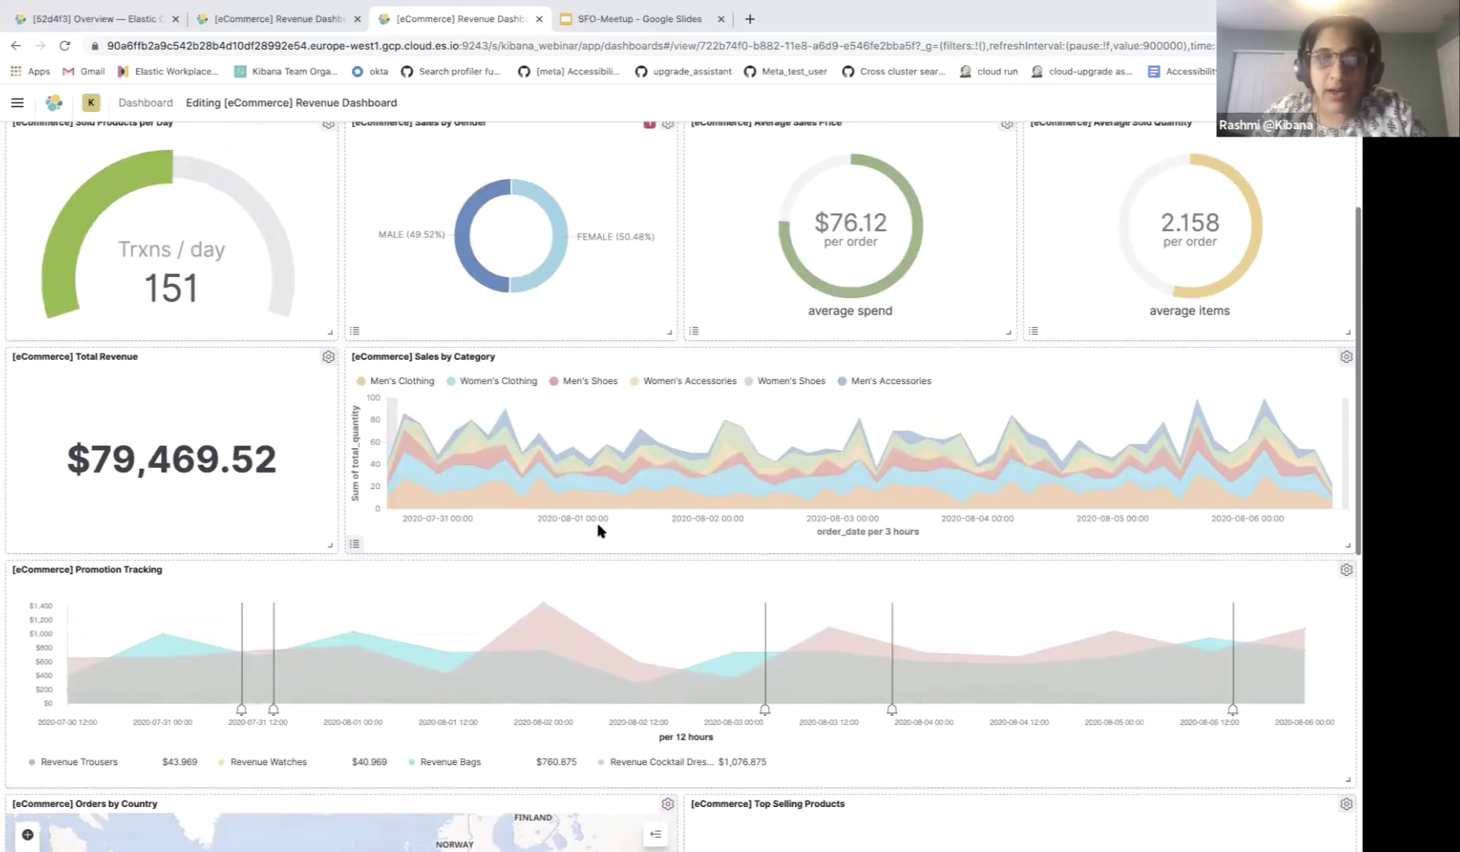
pyautogui.scroll(4, 580, 449)
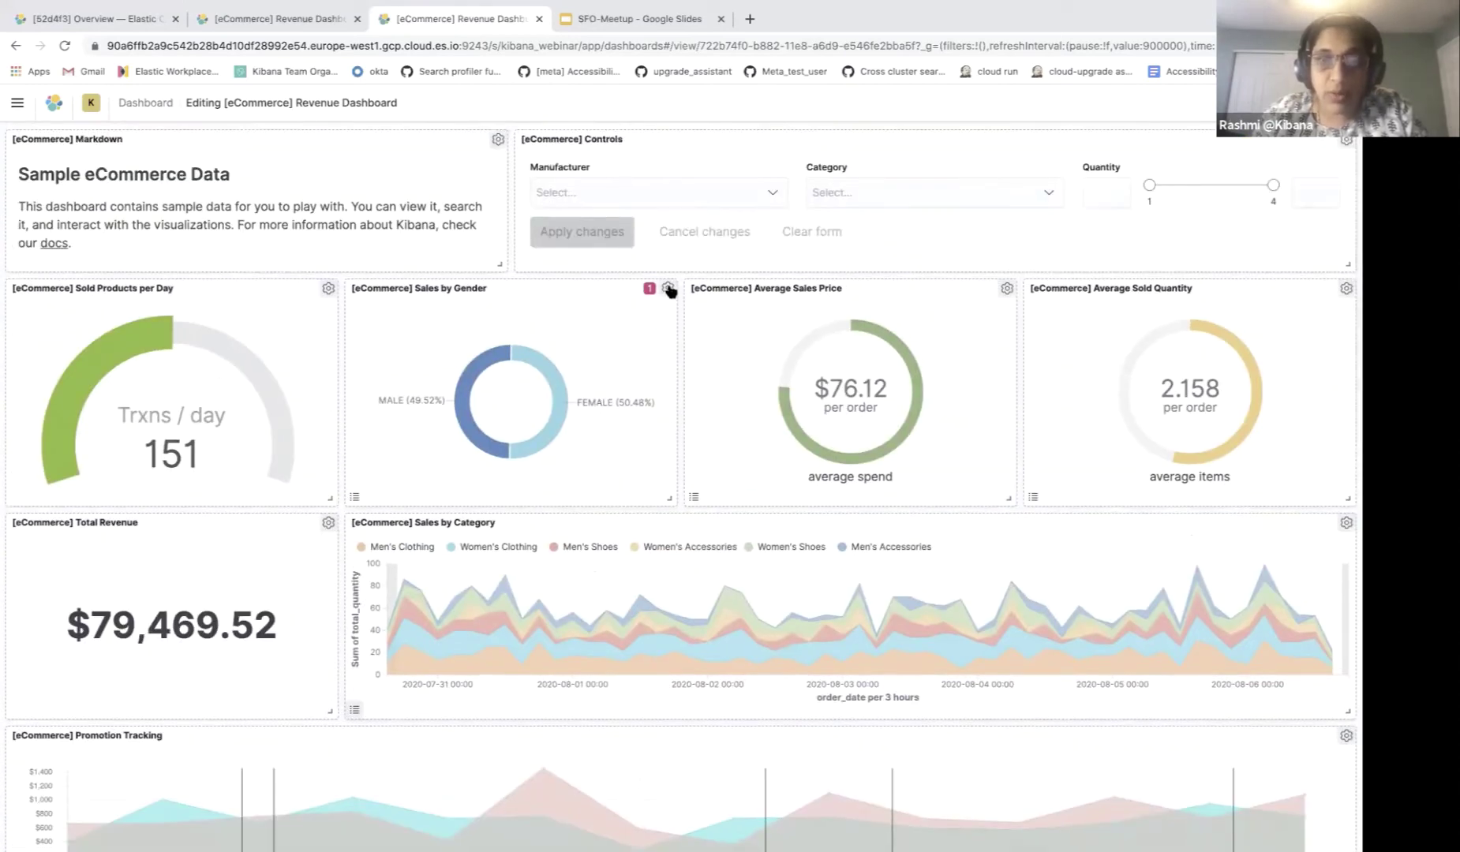
# Edit and save the Sales by Gender mydrill drilldown to the [Flights] Global Flight Dashboard
pyautogui.click(668, 289)
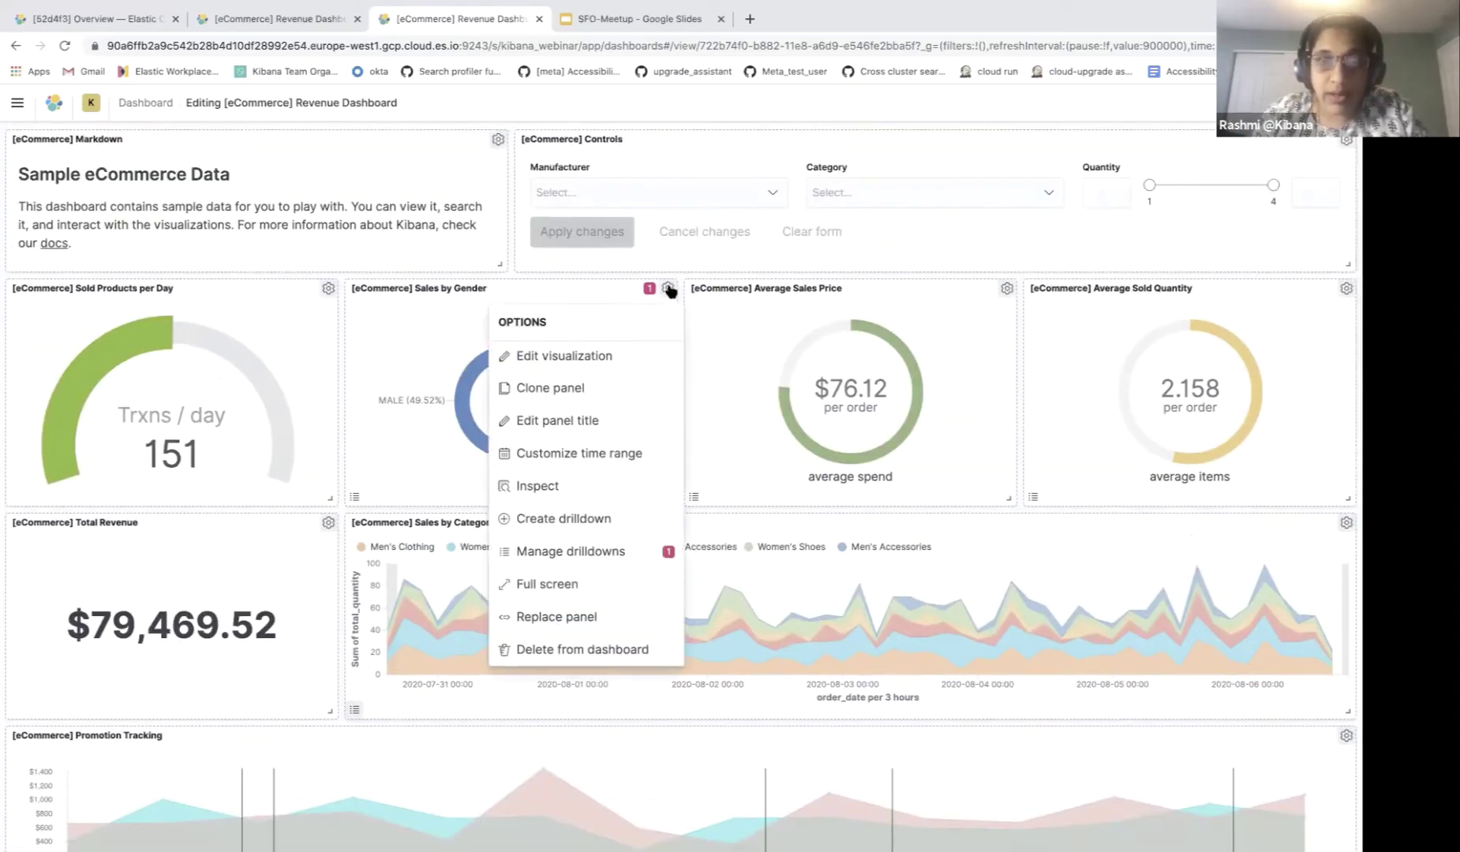
pyautogui.click(566, 555)
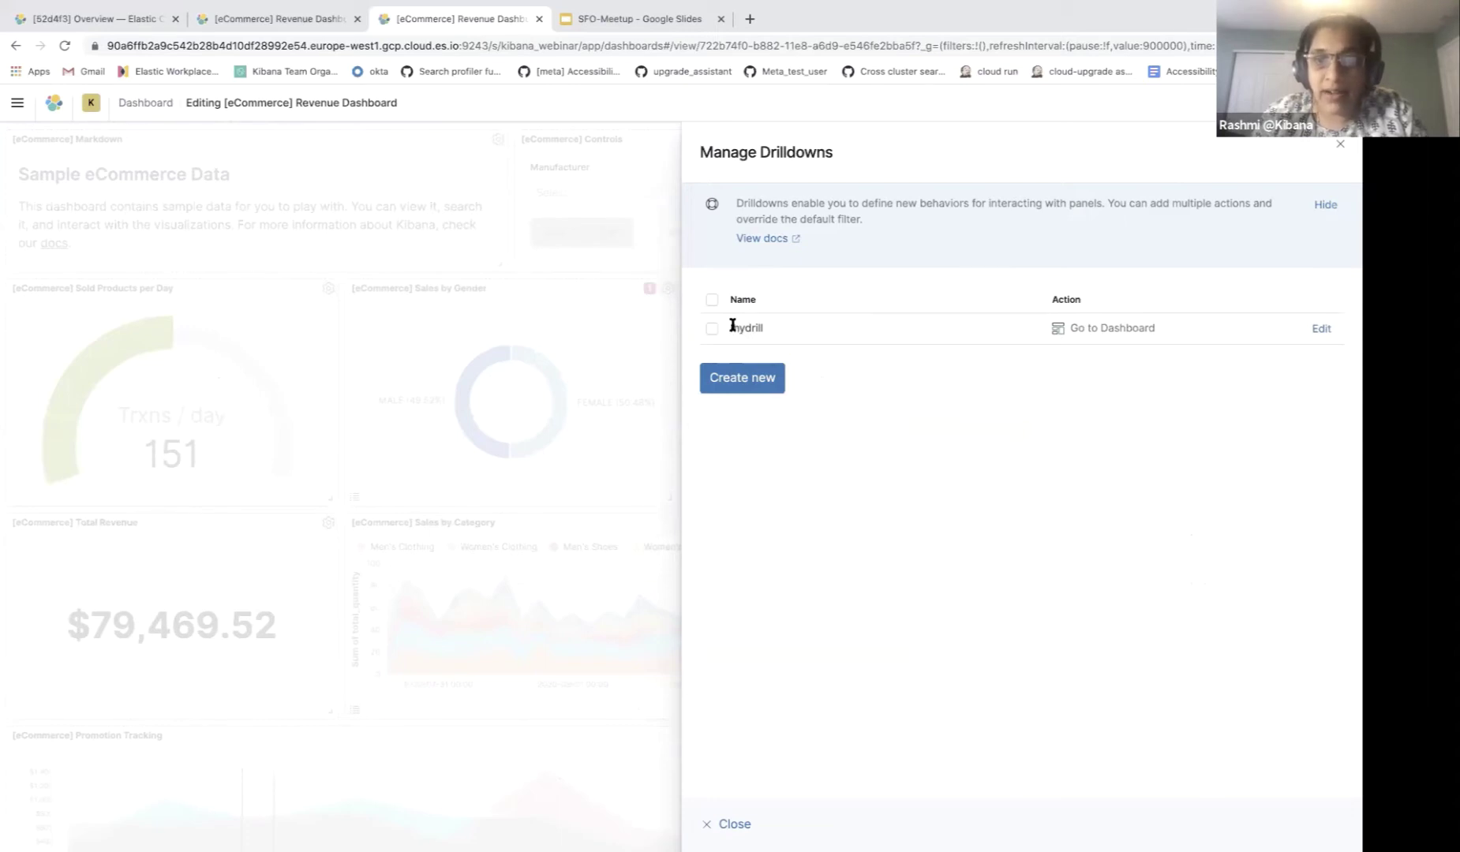
pyautogui.moveTo(732, 326); pyautogui.dragTo(780, 332)
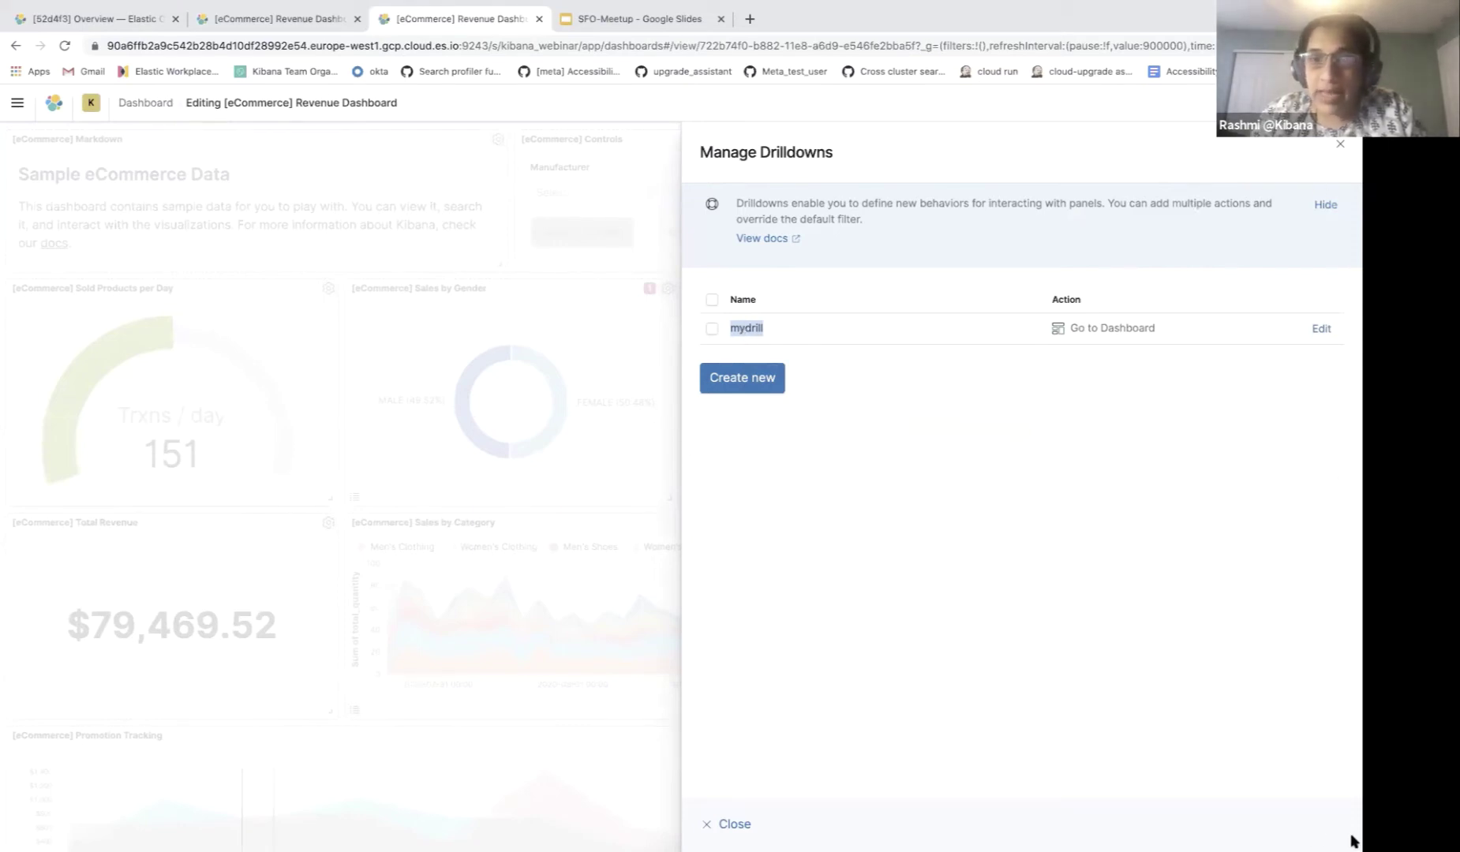
pyautogui.click(744, 331)
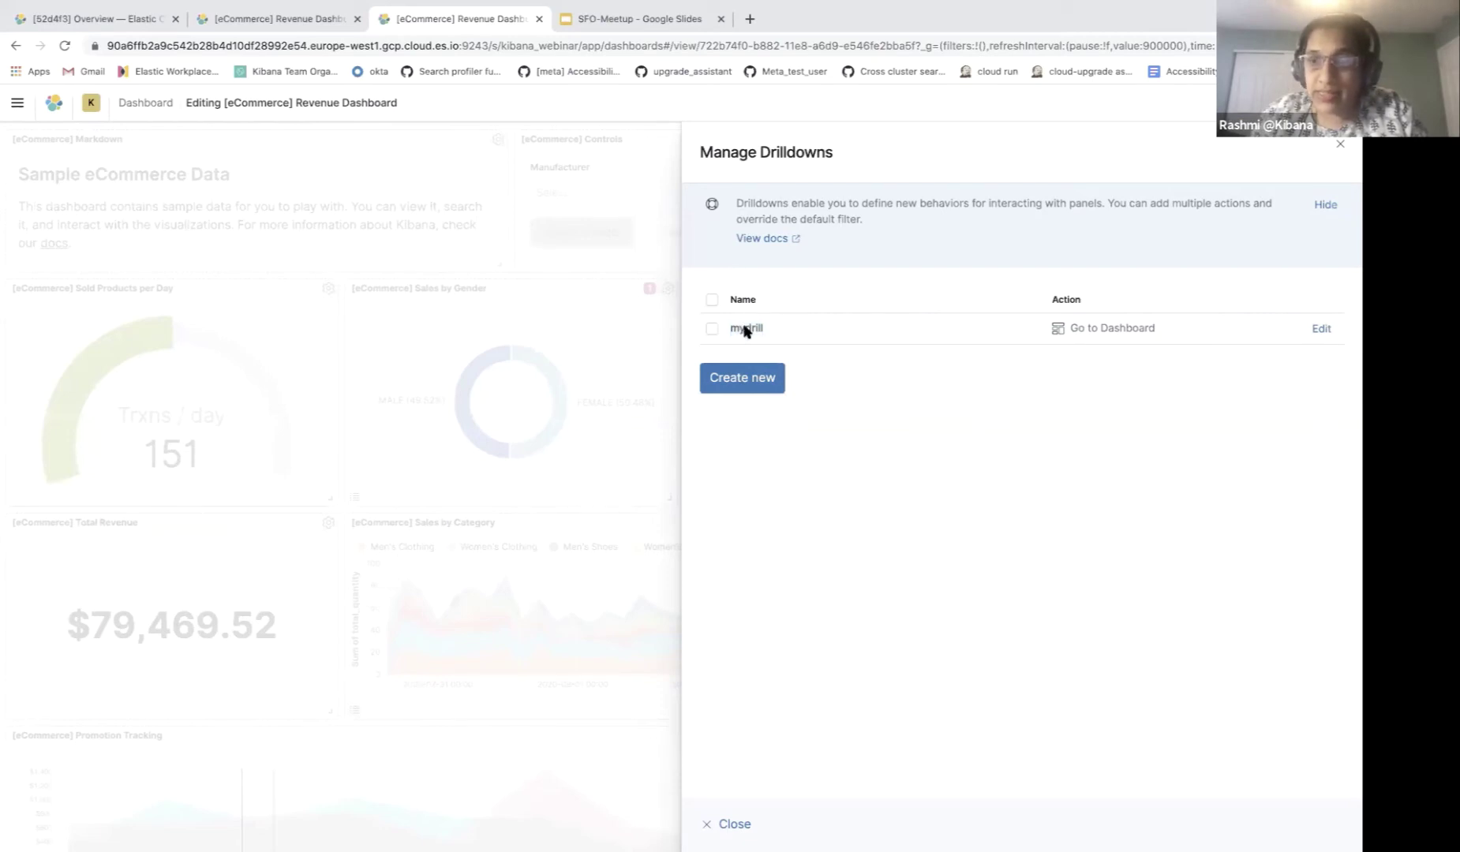
pyautogui.click(1320, 330)
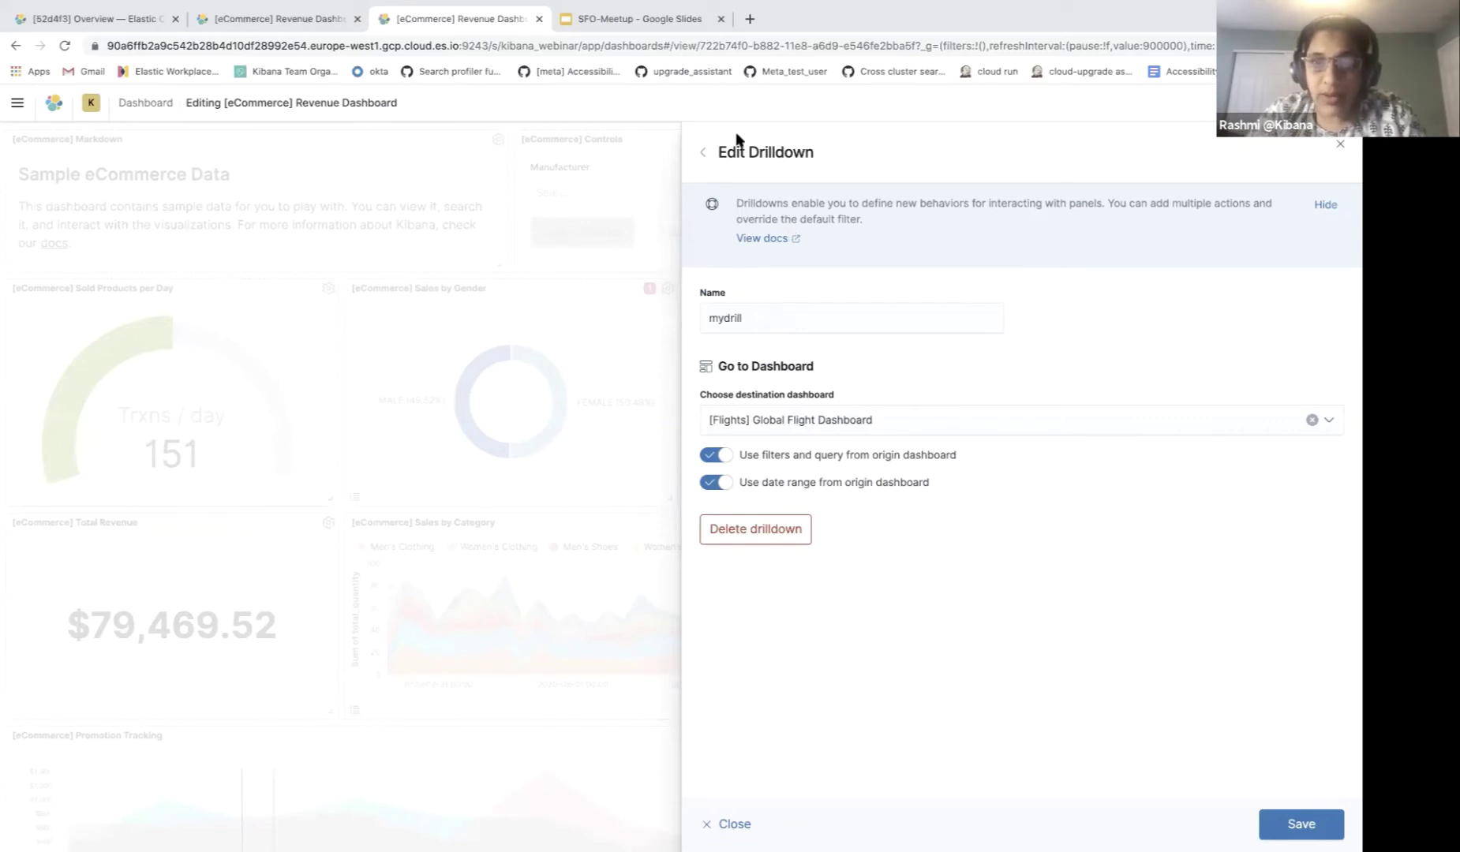
pyautogui.click(1309, 826)
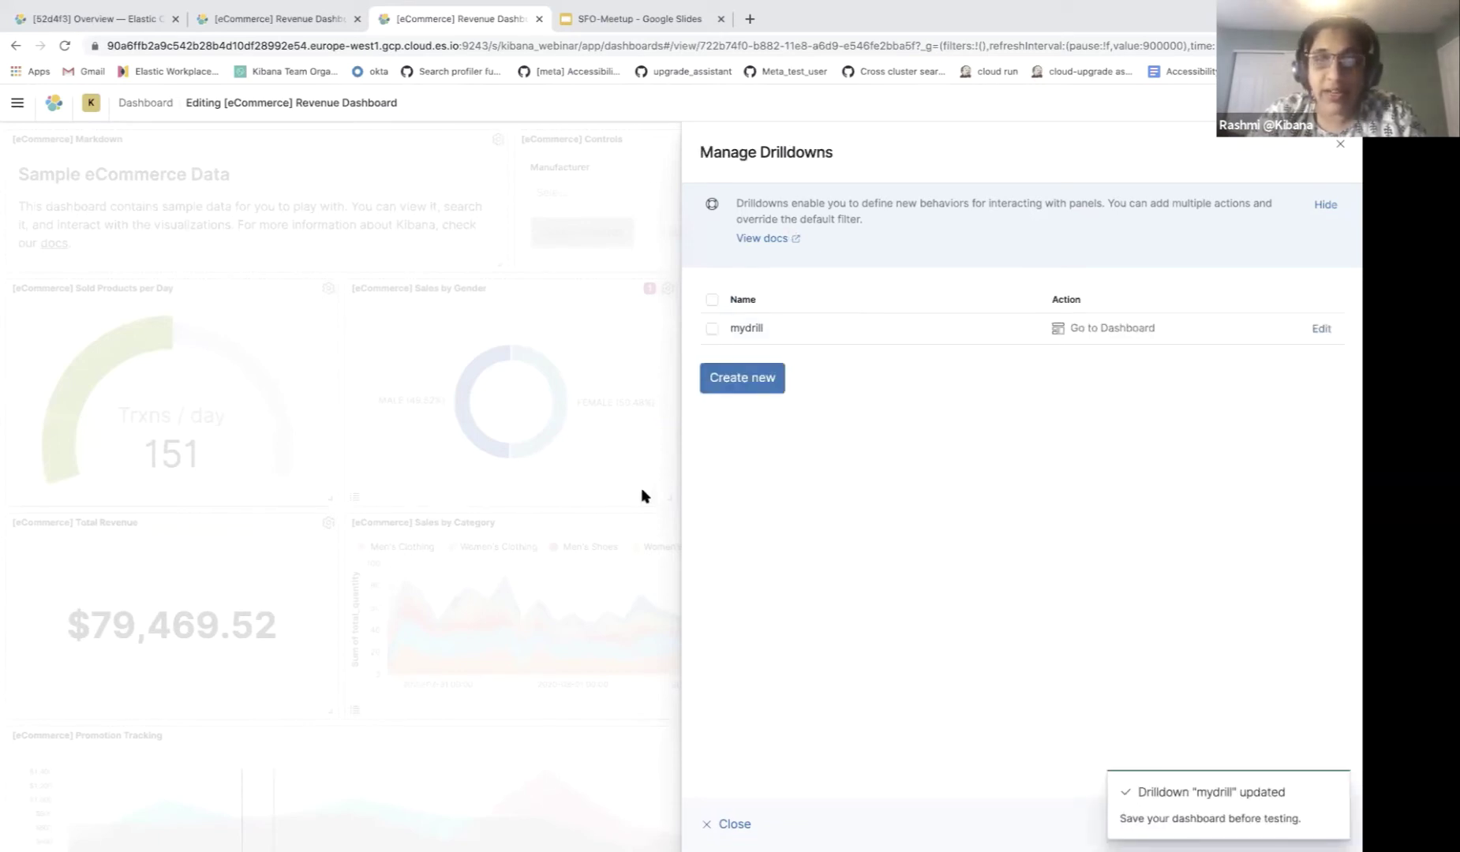
pyautogui.press('Escape')
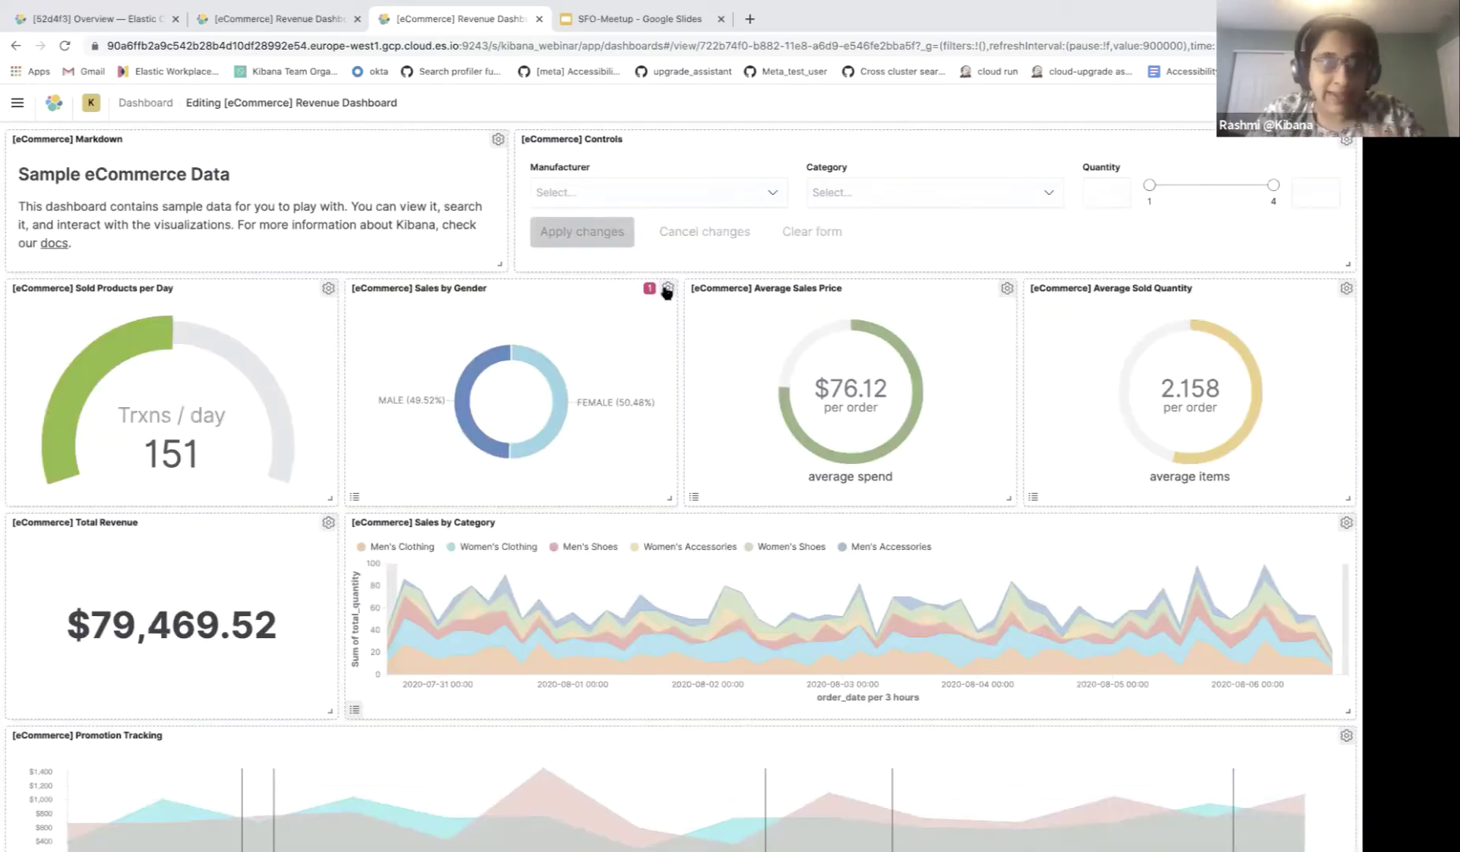
# Save the dashboard with the title '[eCommerce] Revenue Dashboard- demo'
pyautogui.scroll(3, 294, 296)
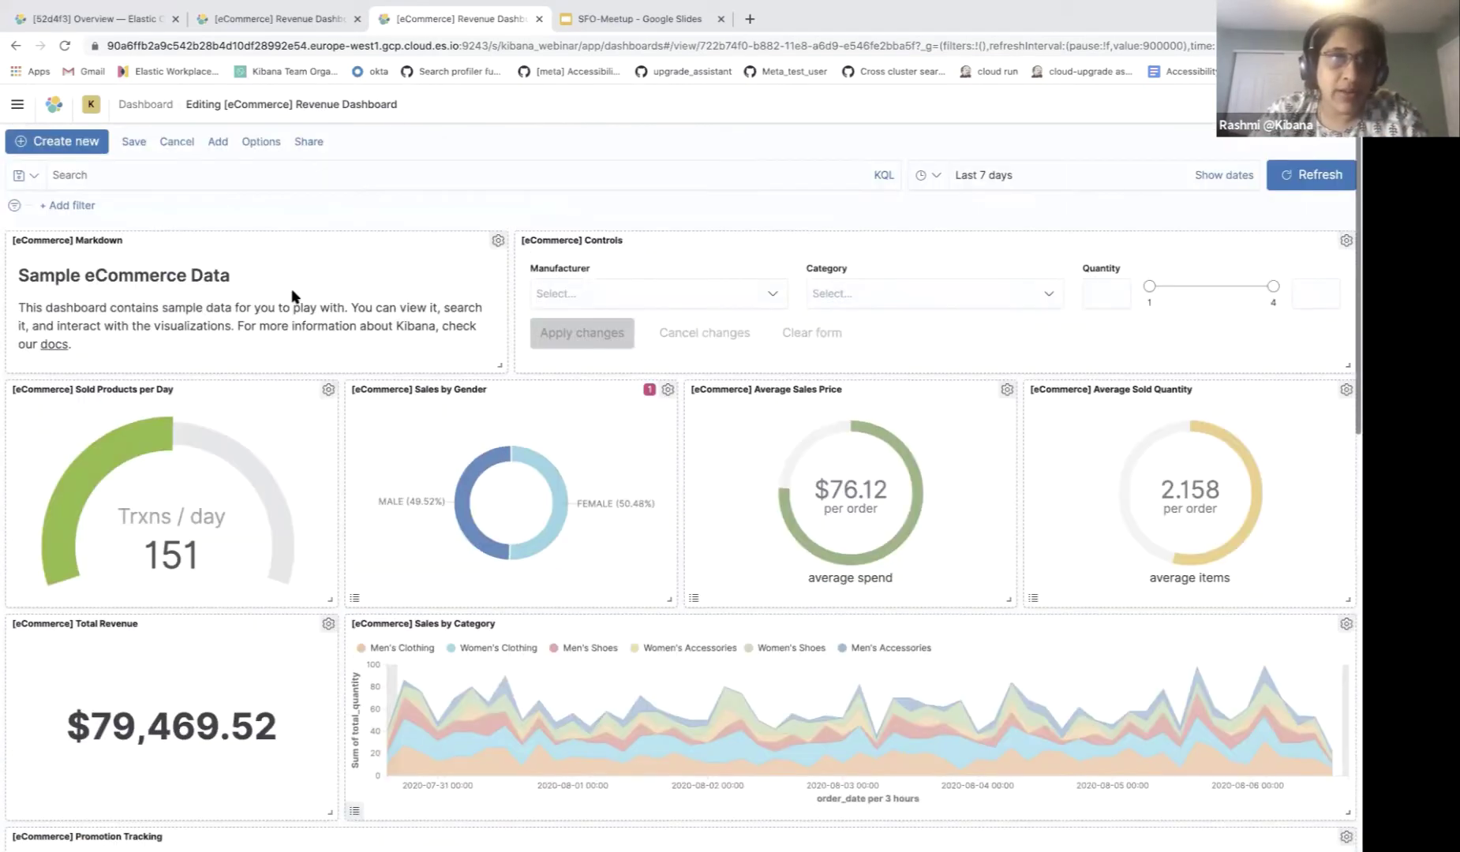
pyautogui.click(133, 141)
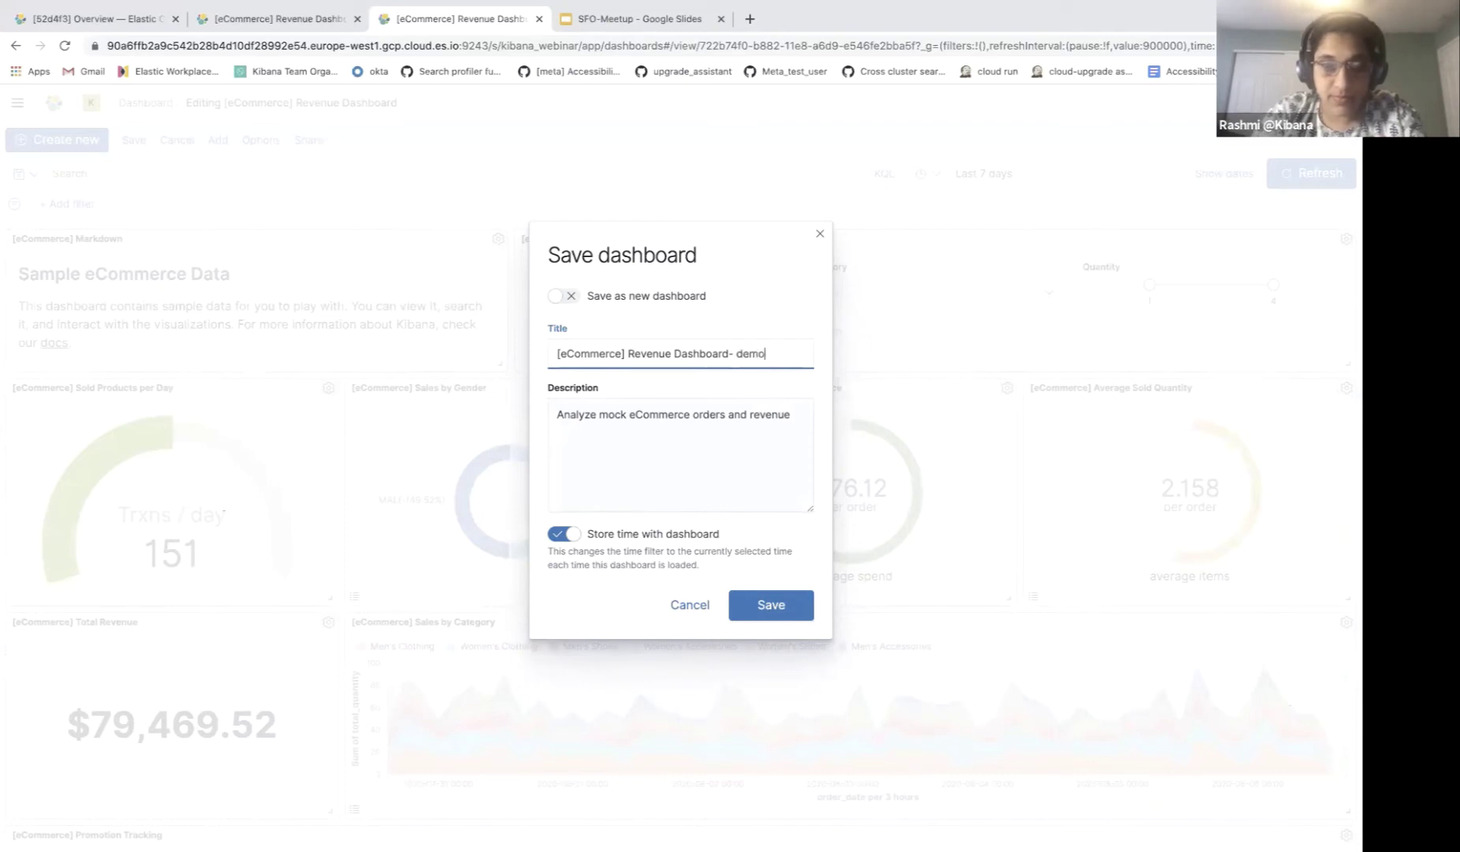
pyautogui.click(790, 607)
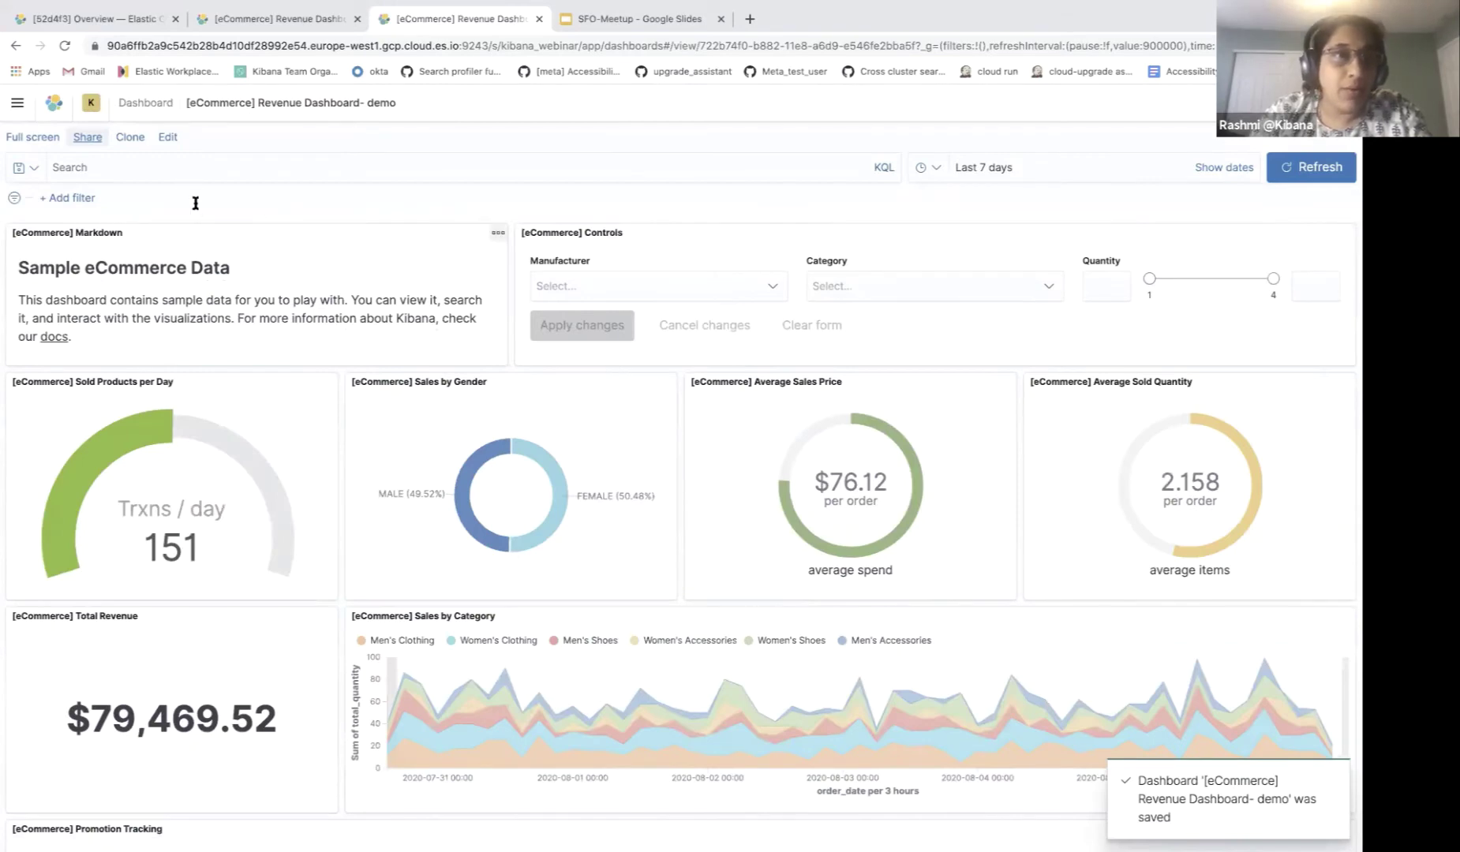
# Generate a PDF report of the dashboard from the Share menu
pyautogui.click(87, 138)
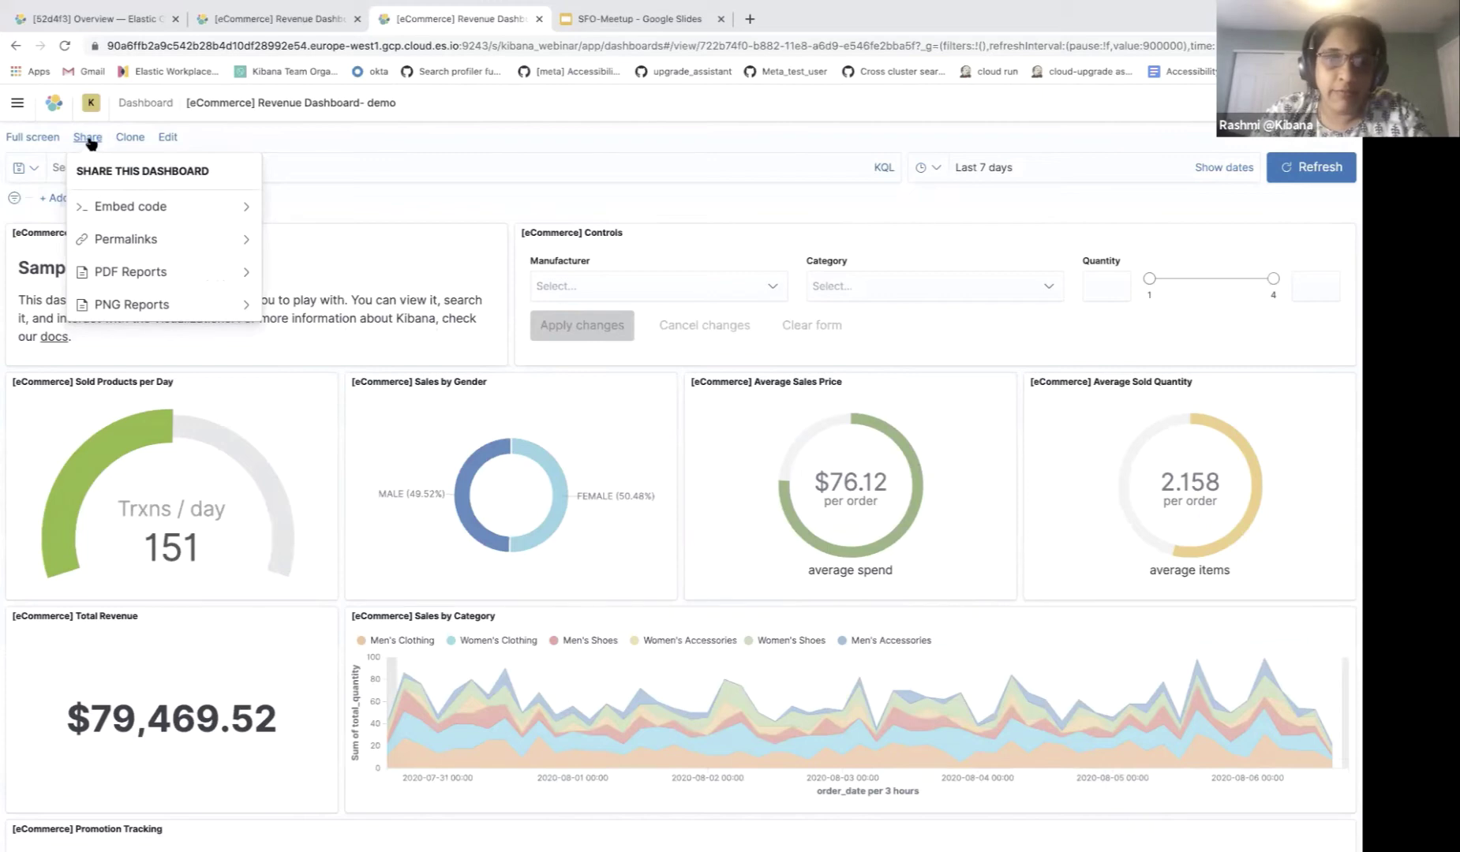
pyautogui.click(162, 273)
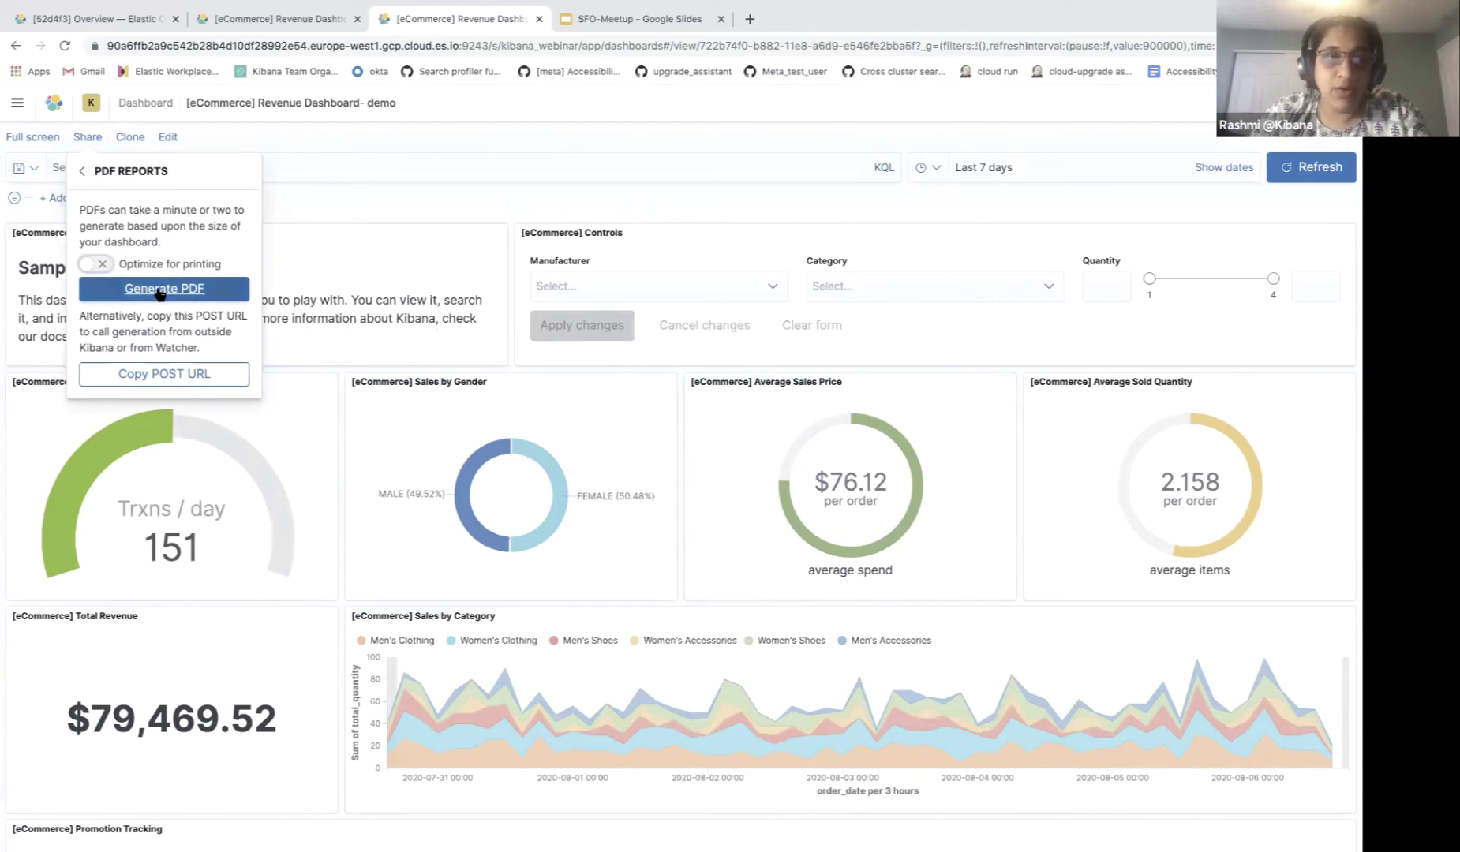
pyautogui.click(160, 291)
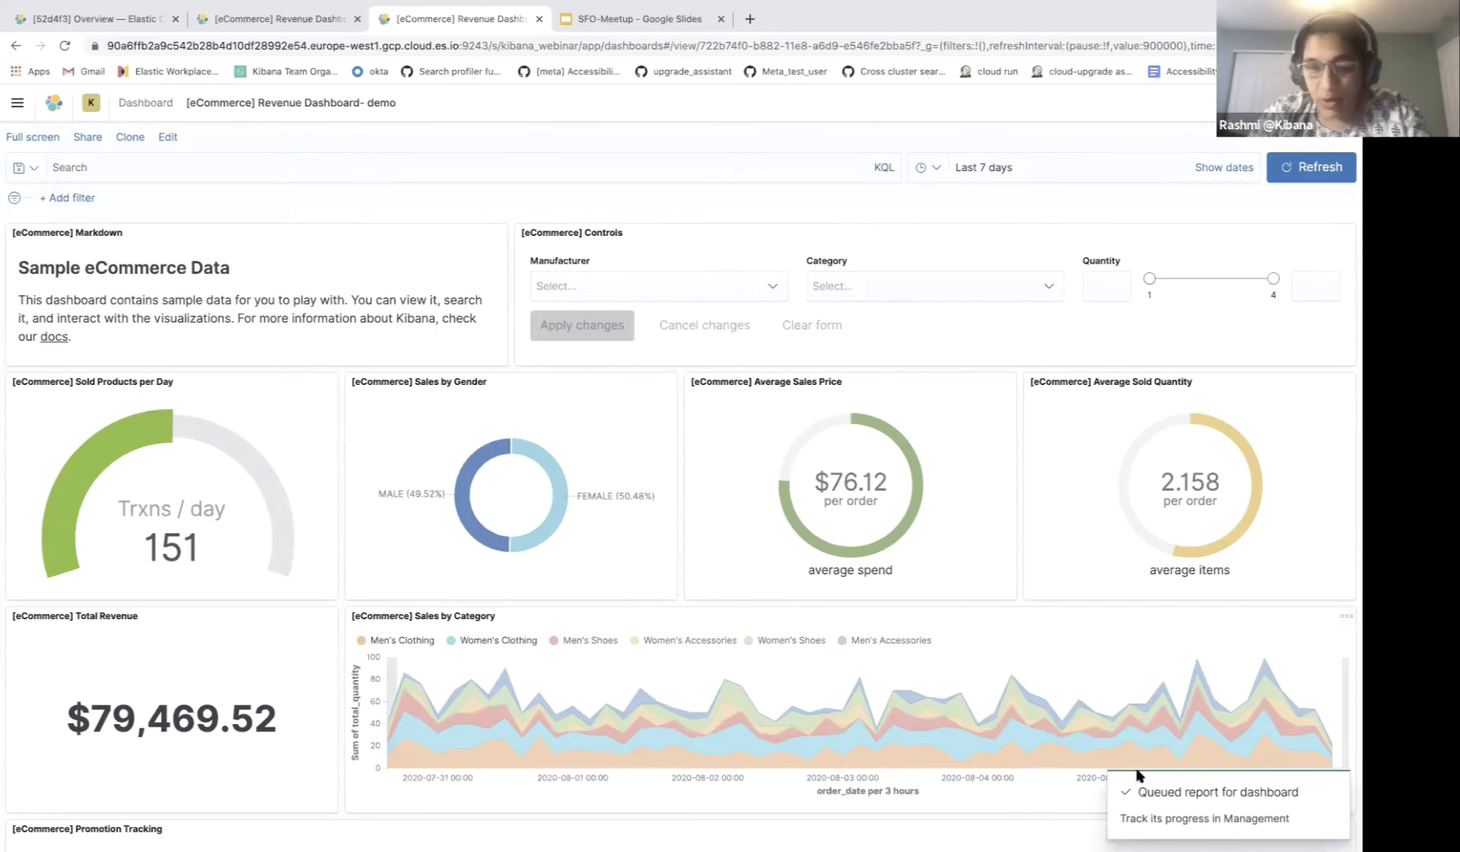
pyautogui.scroll(-1, 1189, 600)
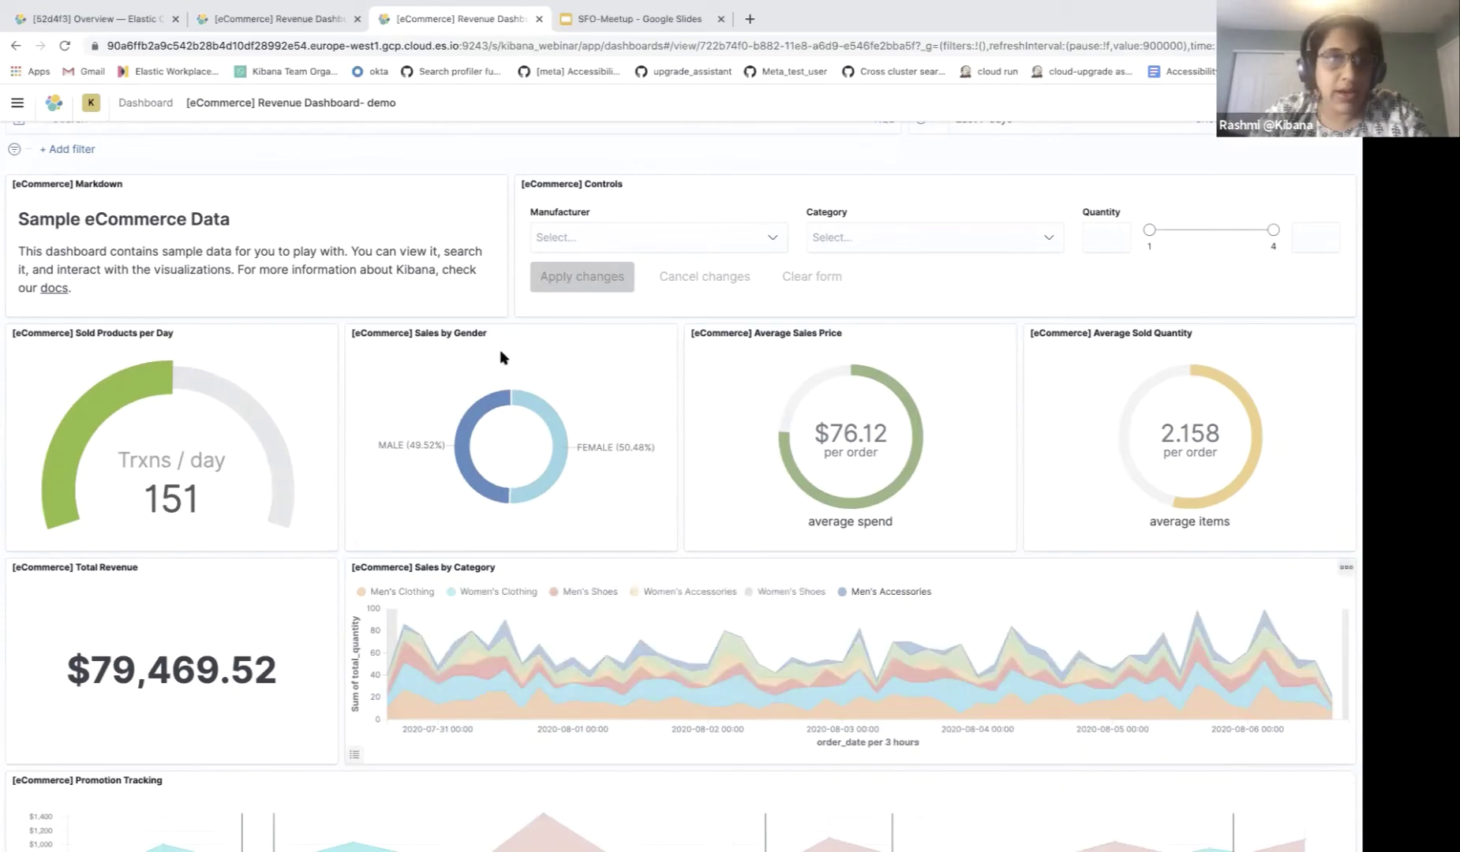
pyautogui.scroll(1, 150, 197)
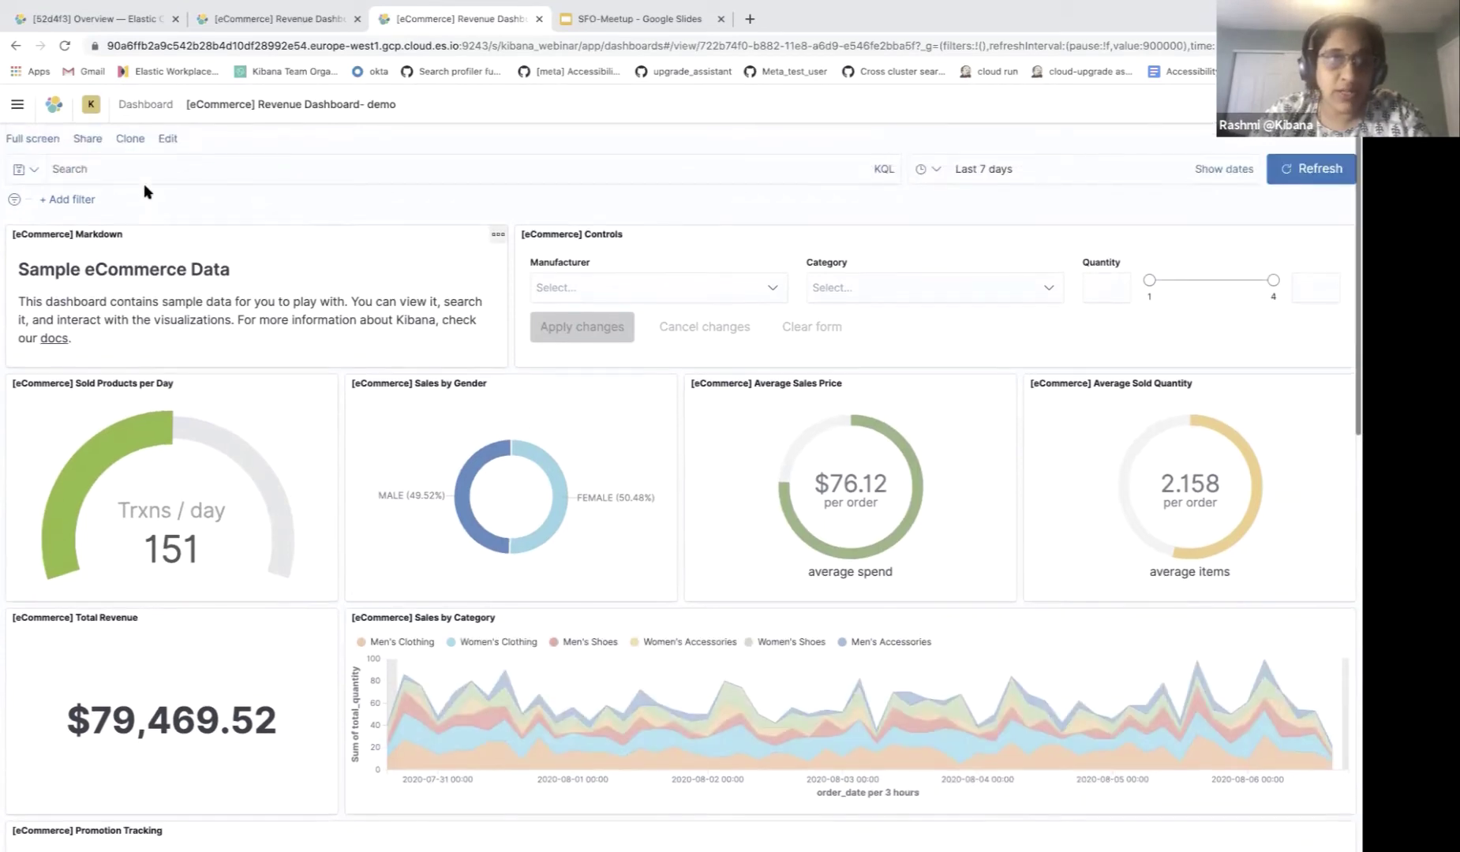
# Generate a PNG report of the dashboard
pyautogui.click(86, 139)
pyautogui.click(158, 301)
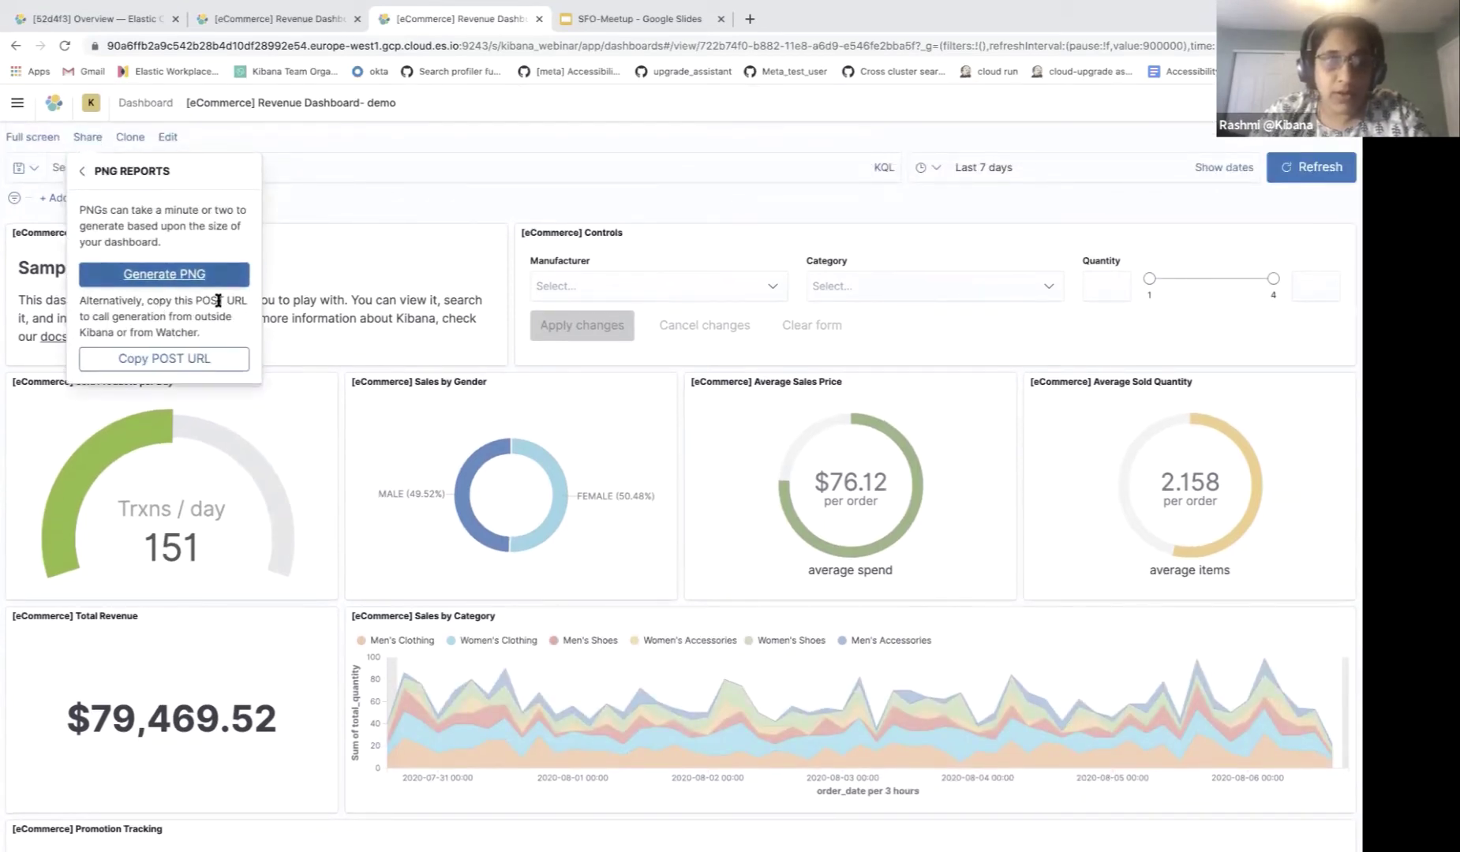
pyautogui.click(198, 276)
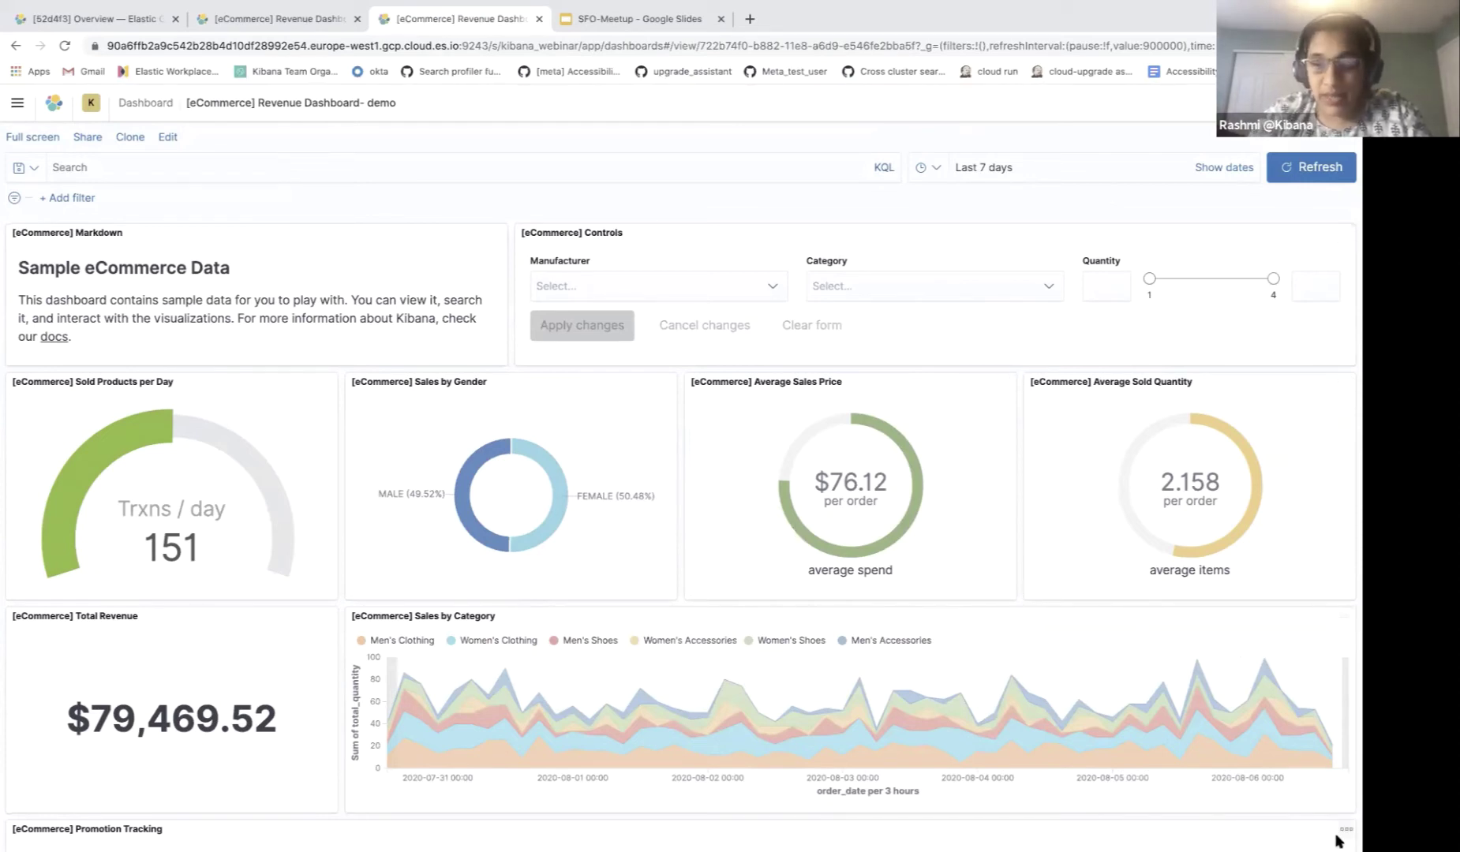
# Check the two dashboard reports in Stack Management > Reporting, then go back to its welcome page
pyautogui.click(20, 105)
pyautogui.scroll(-1, 53, 463)
pyautogui.scroll(-1, 53, 464)
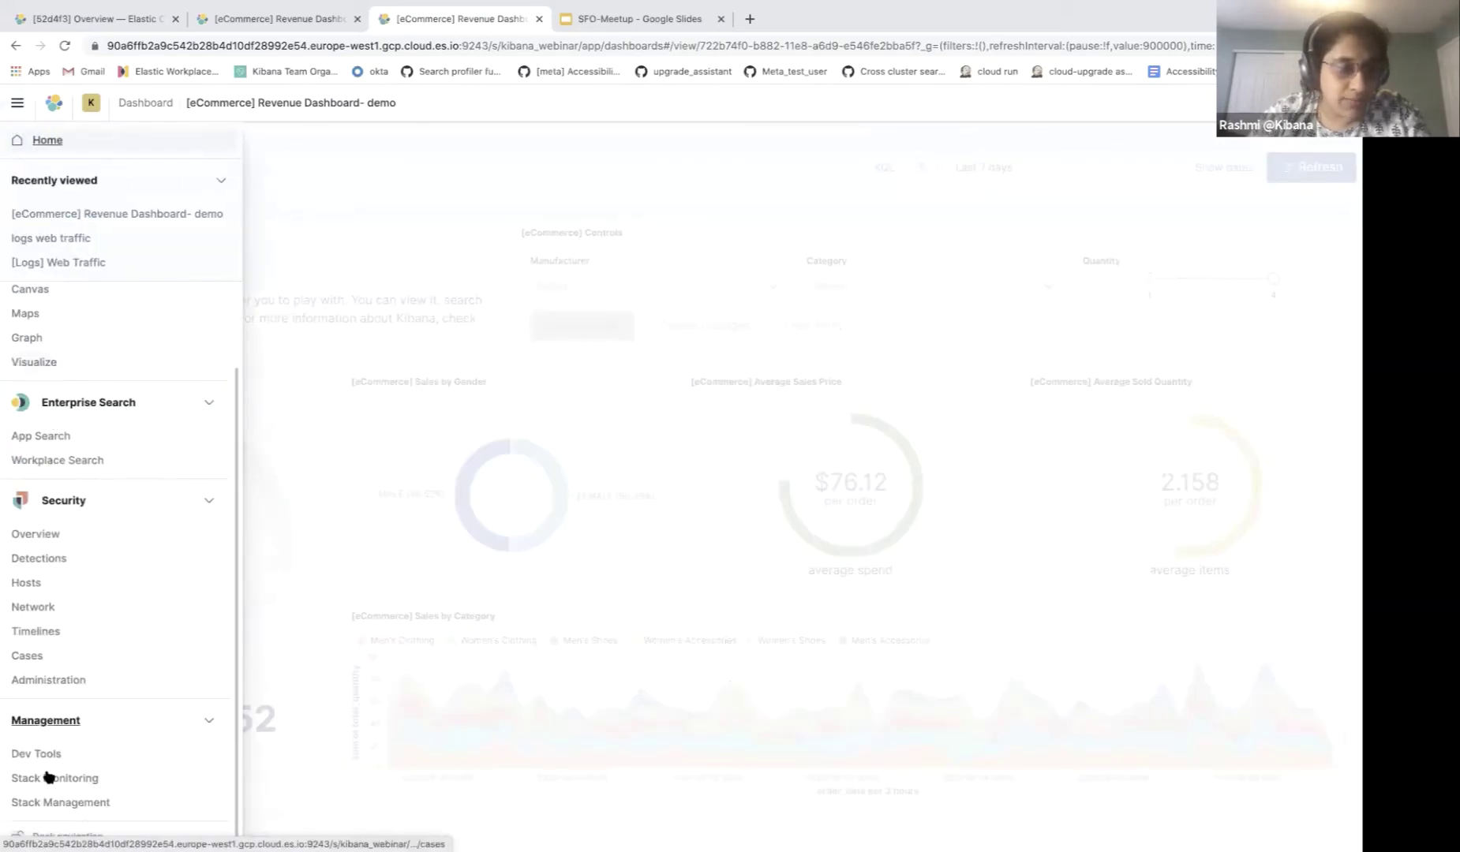
pyautogui.click(59, 806)
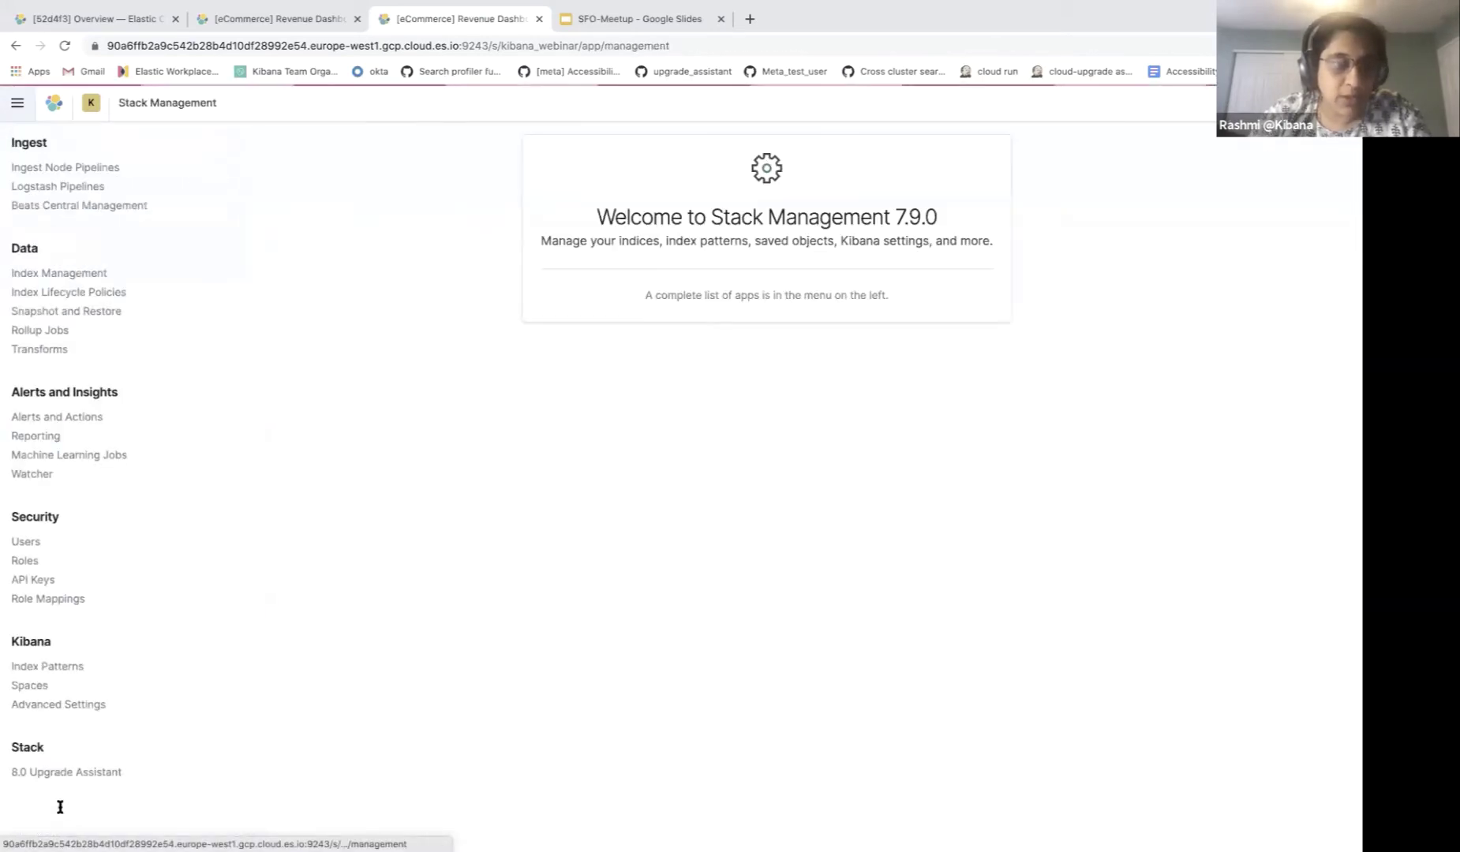
pyautogui.click(33, 437)
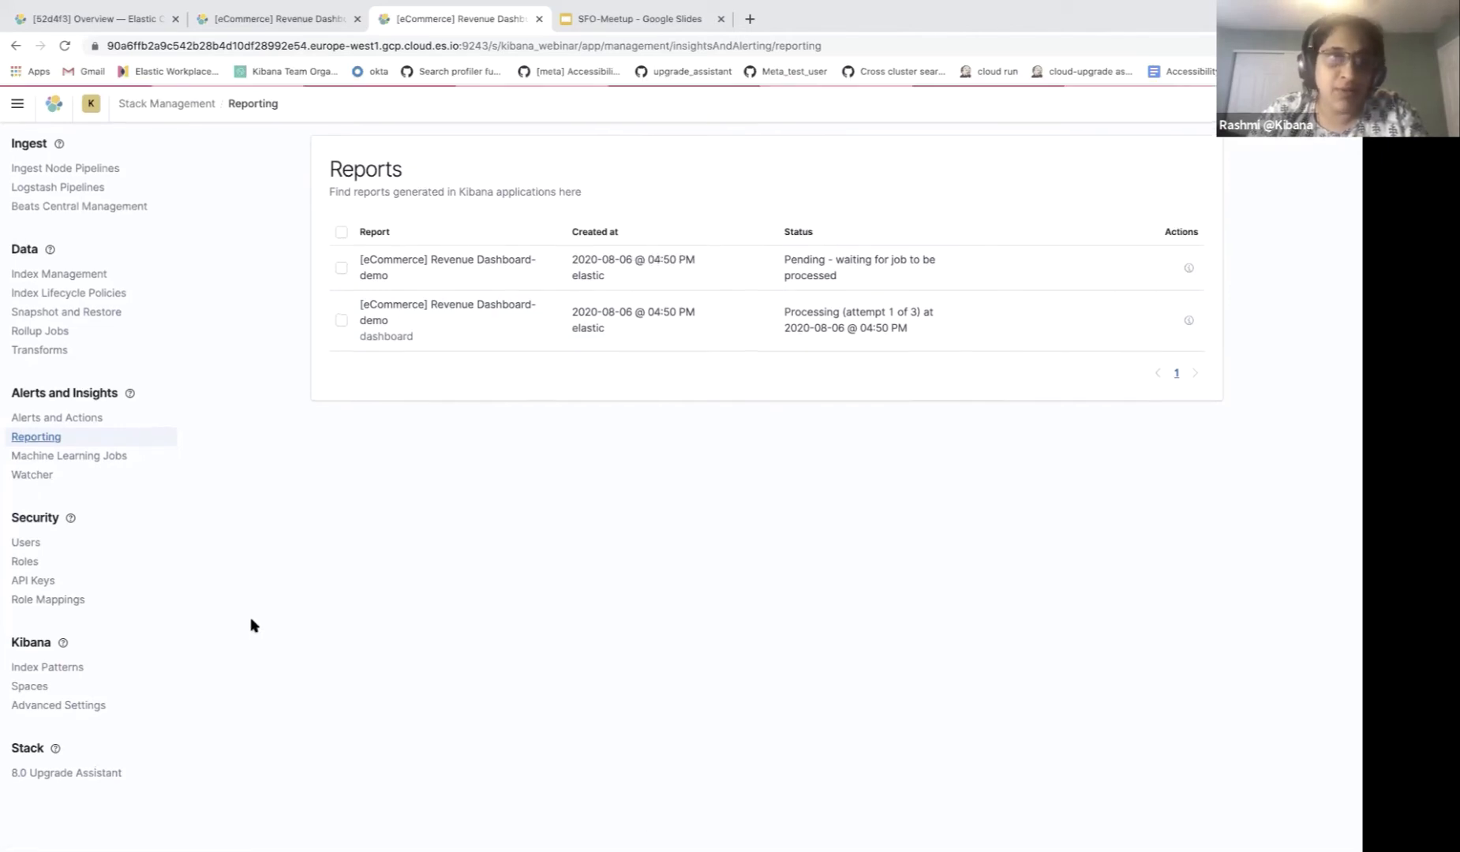
pyautogui.click(173, 109)
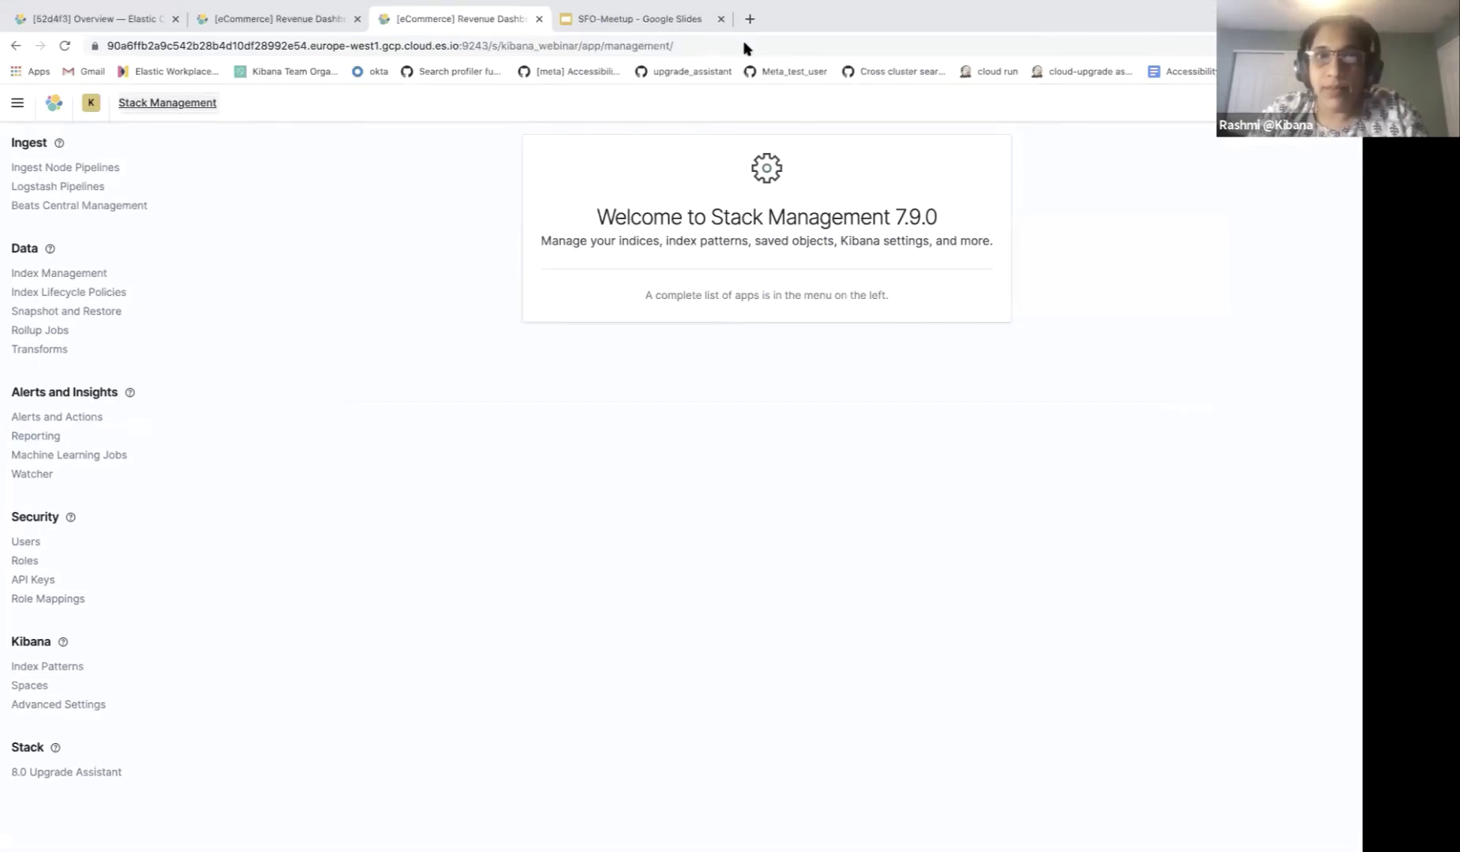
# Advance the SFO-Meetup deck to the Release 7.8.1 Highlights slide, then return to Kibana
pyautogui.click(583, 24)
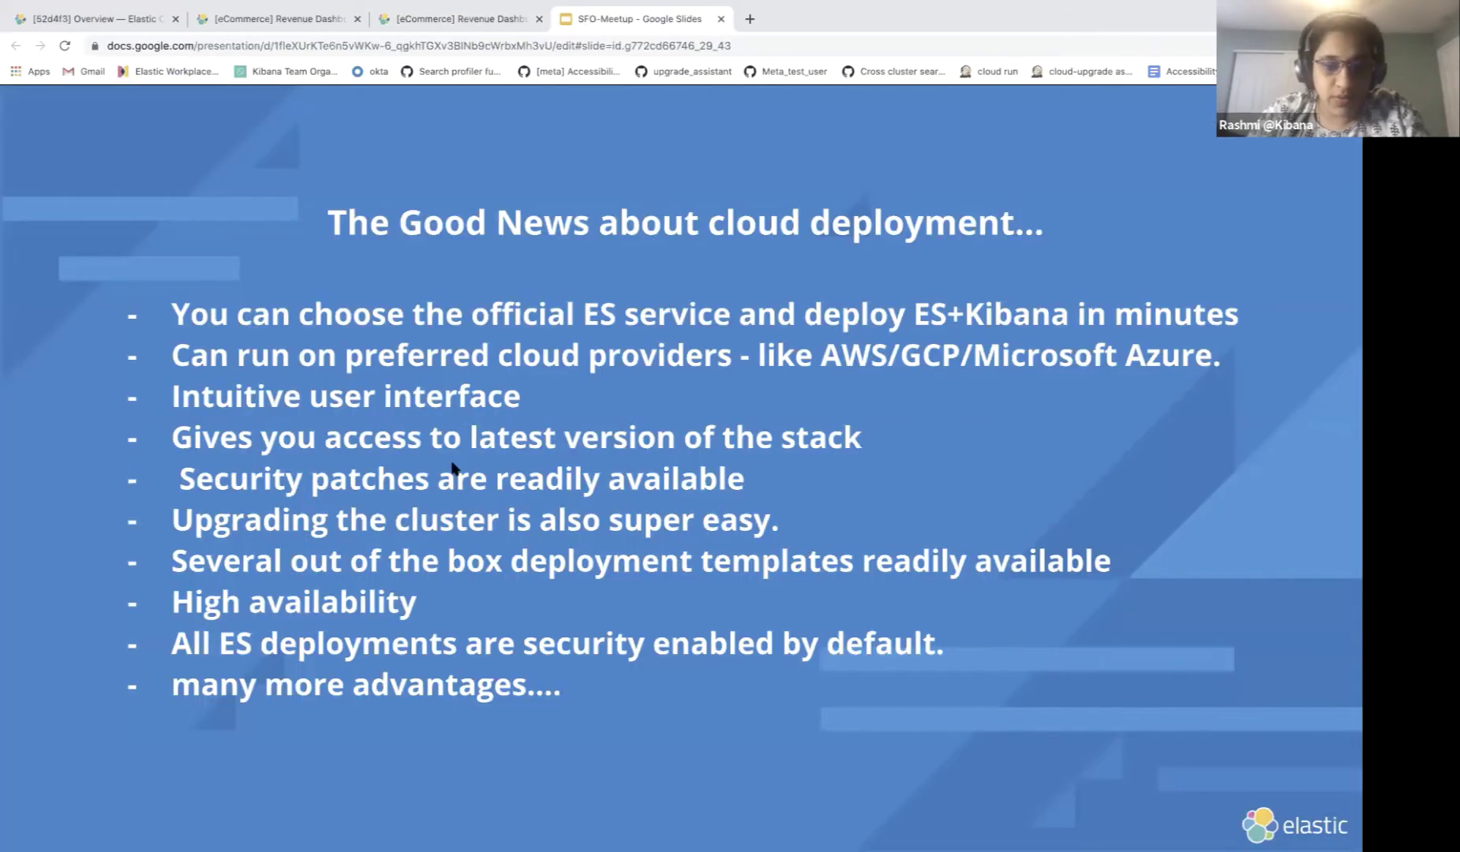
pyautogui.click(450, 468)
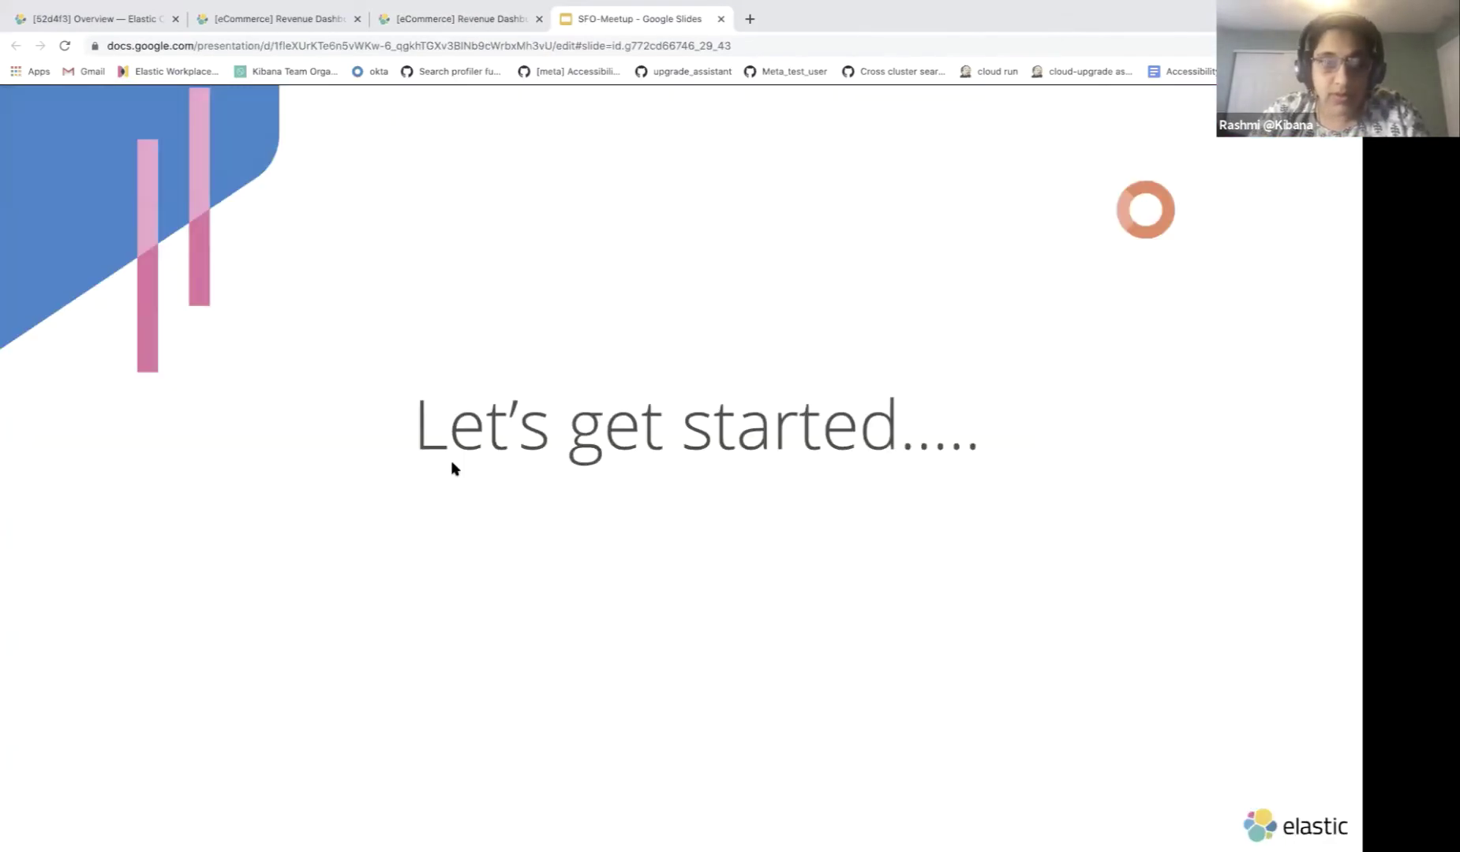
pyautogui.click(452, 462)
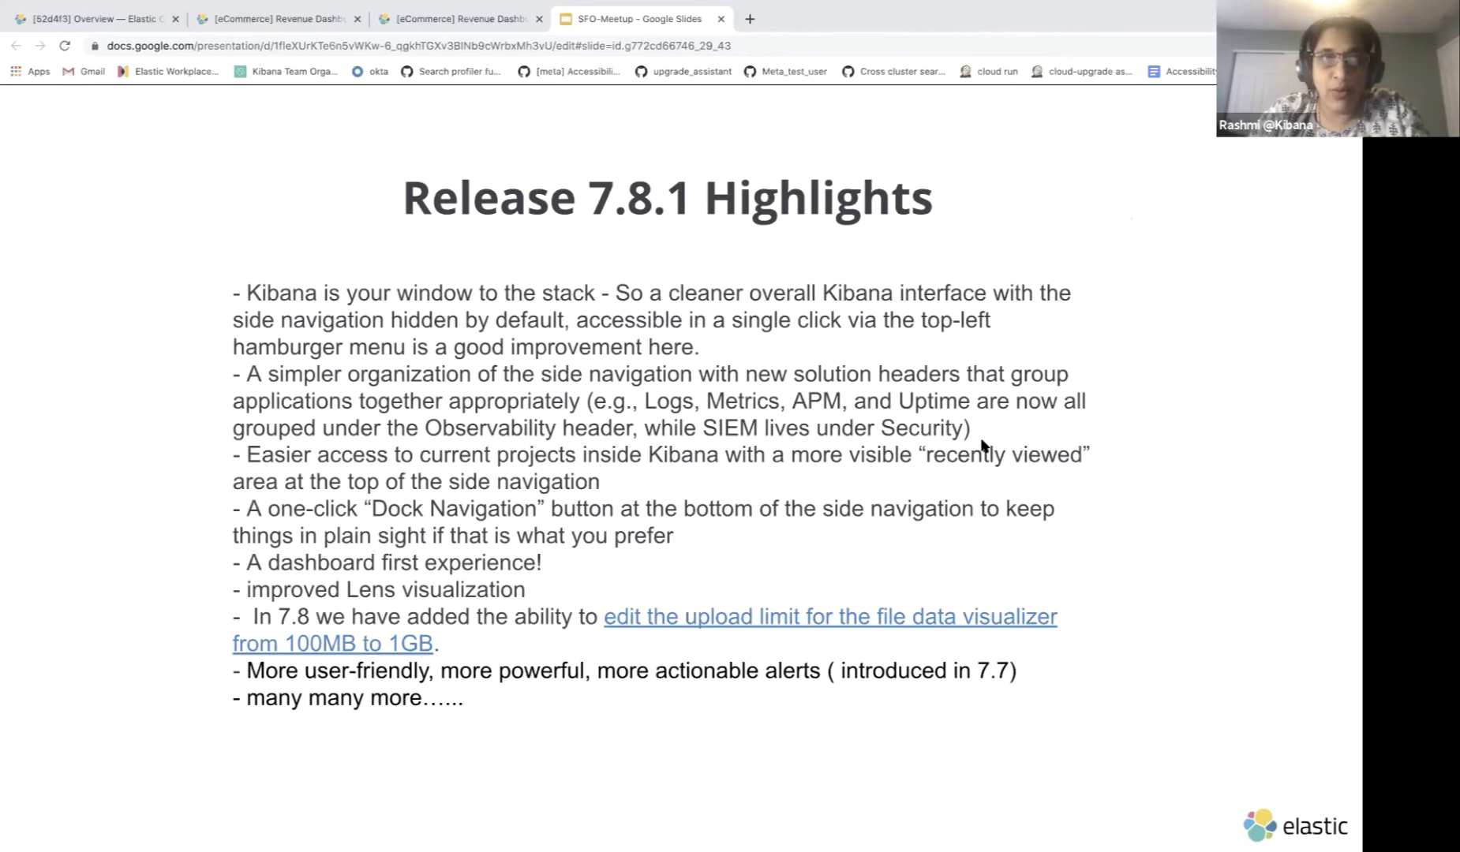
pyautogui.click(478, 20)
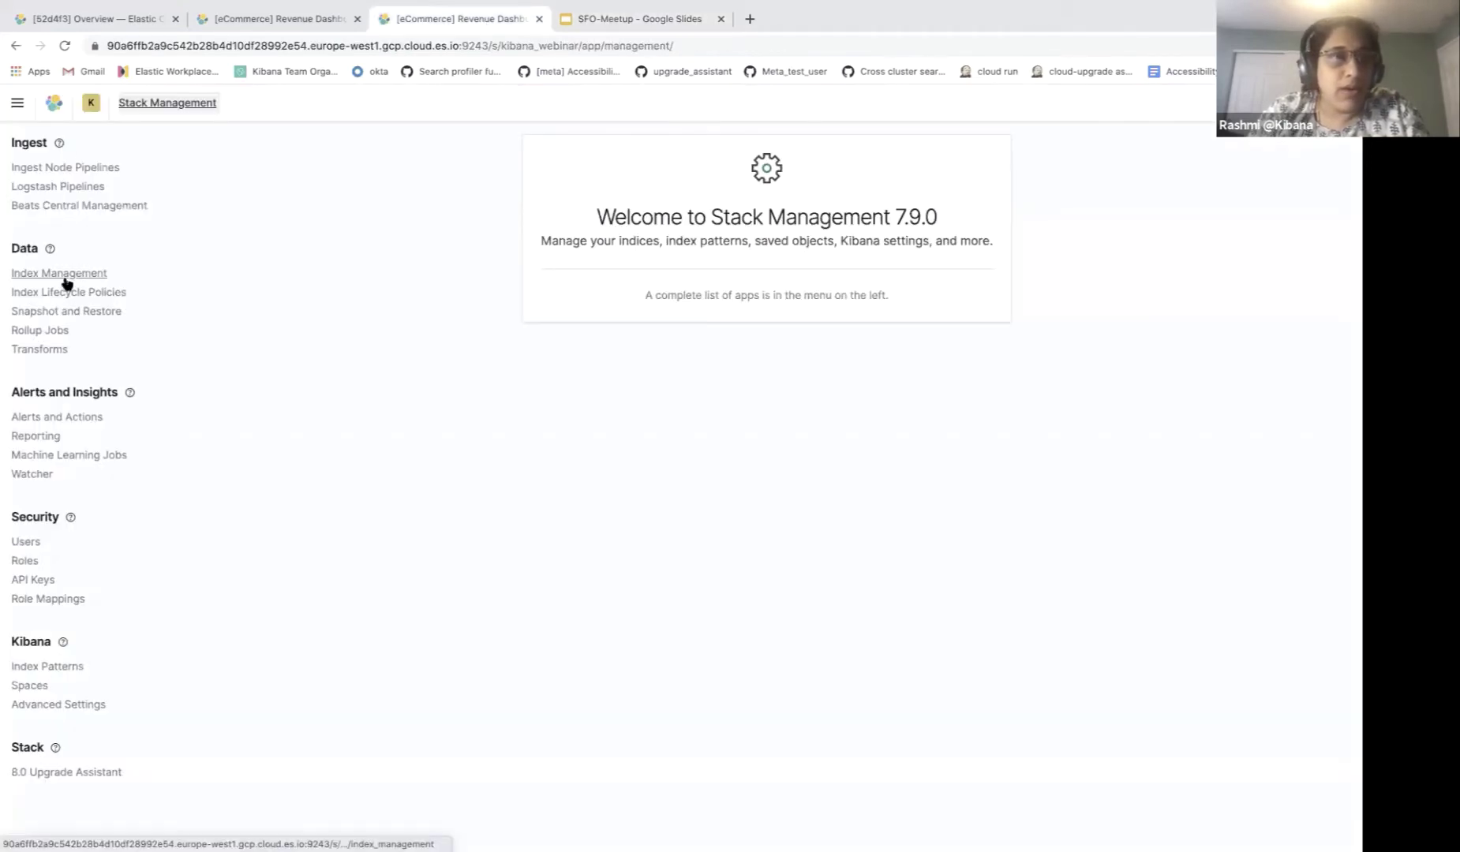
# Look over Kibana's app list, then go back to the SFO-Meetup deck's Release 7.8.1 Highlights slide
pyautogui.click(16, 104)
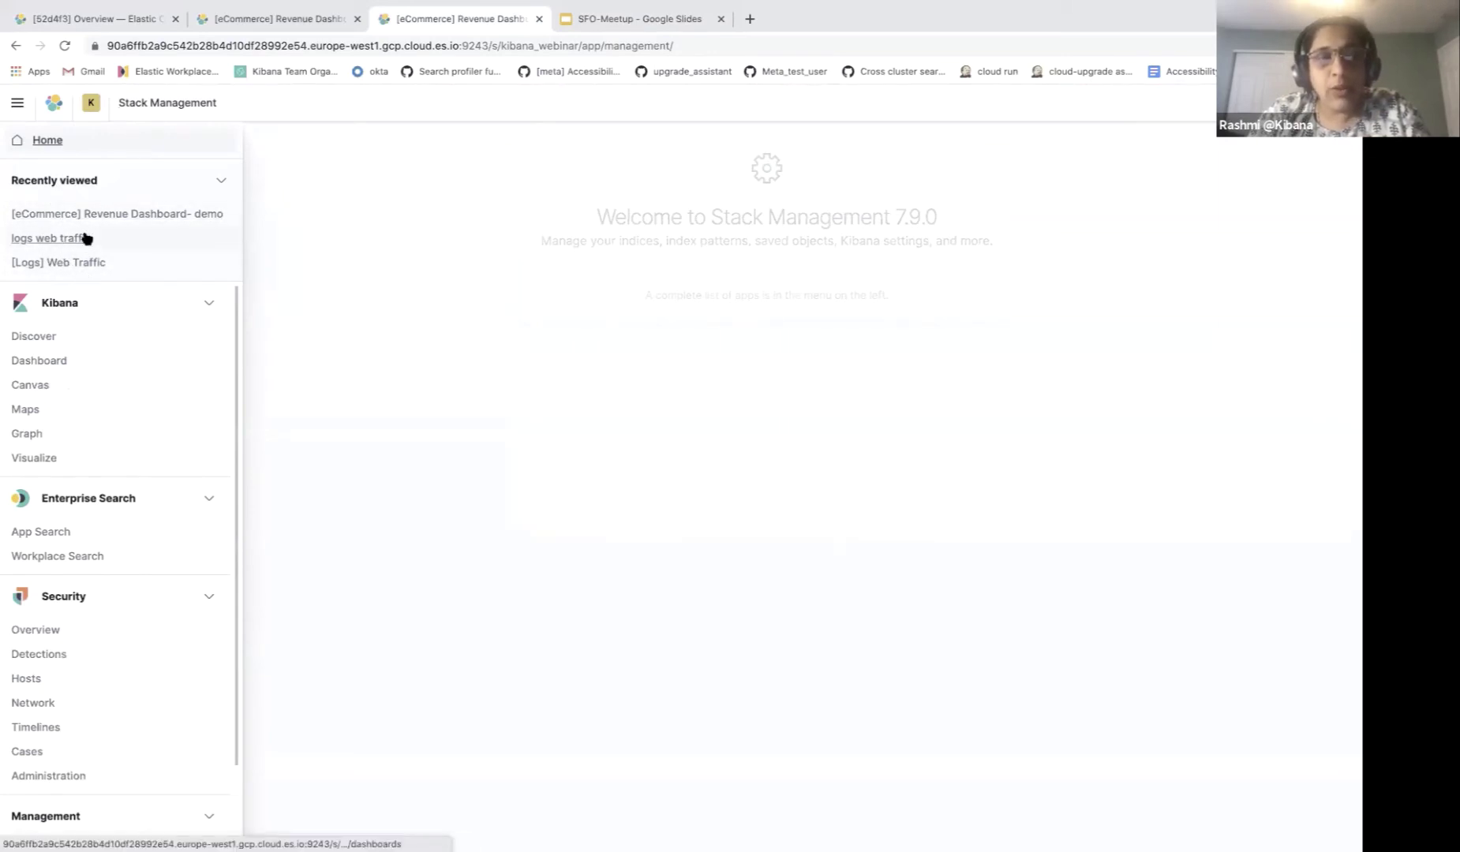
pyautogui.click(576, 19)
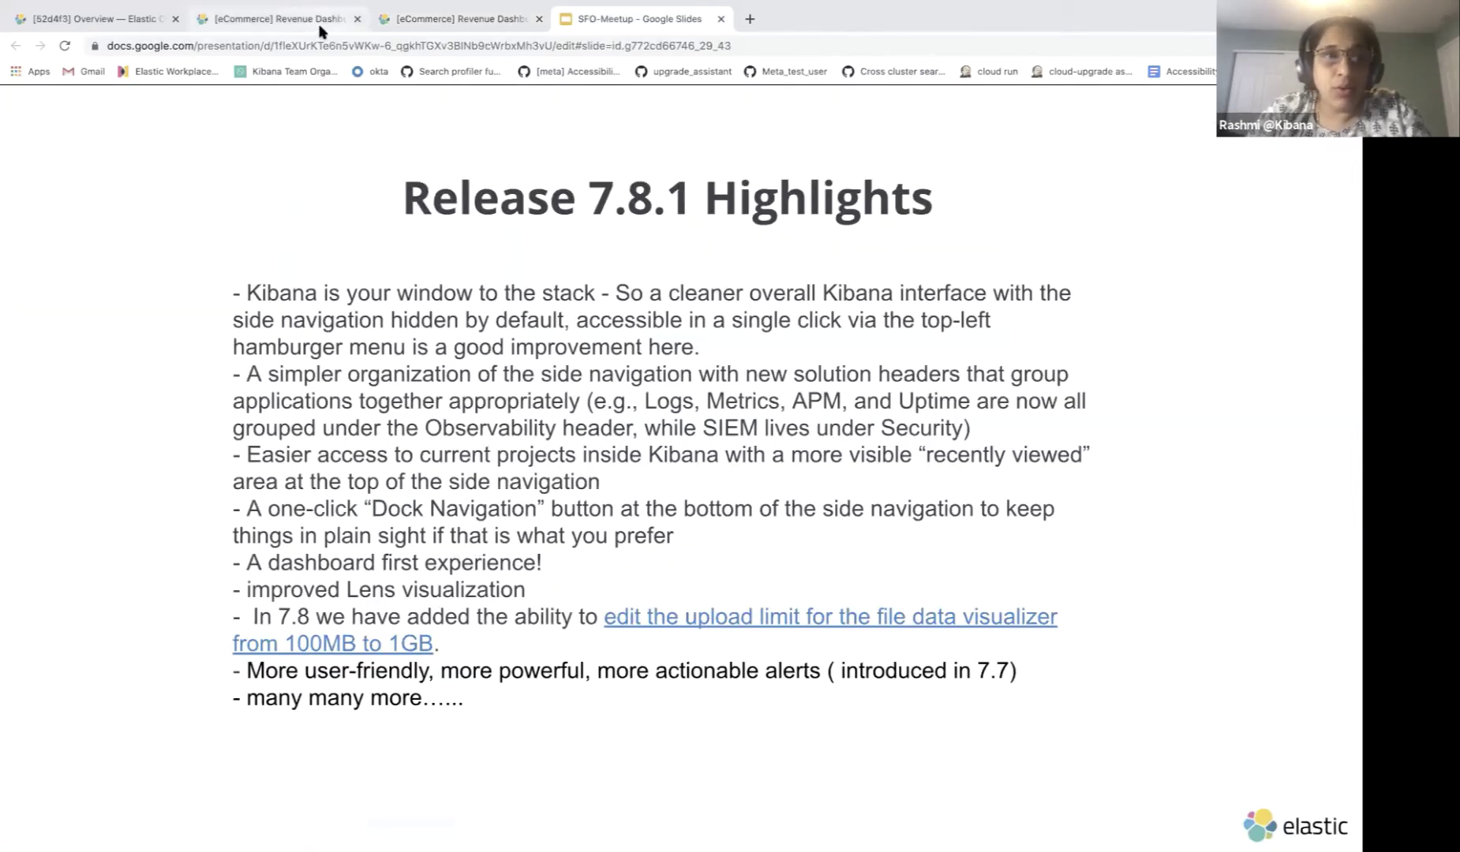
# Bring up the other Kibana [eCommerce] Revenue Dashboard showing $79,469.52 total revenue
pyautogui.click(384, 18)
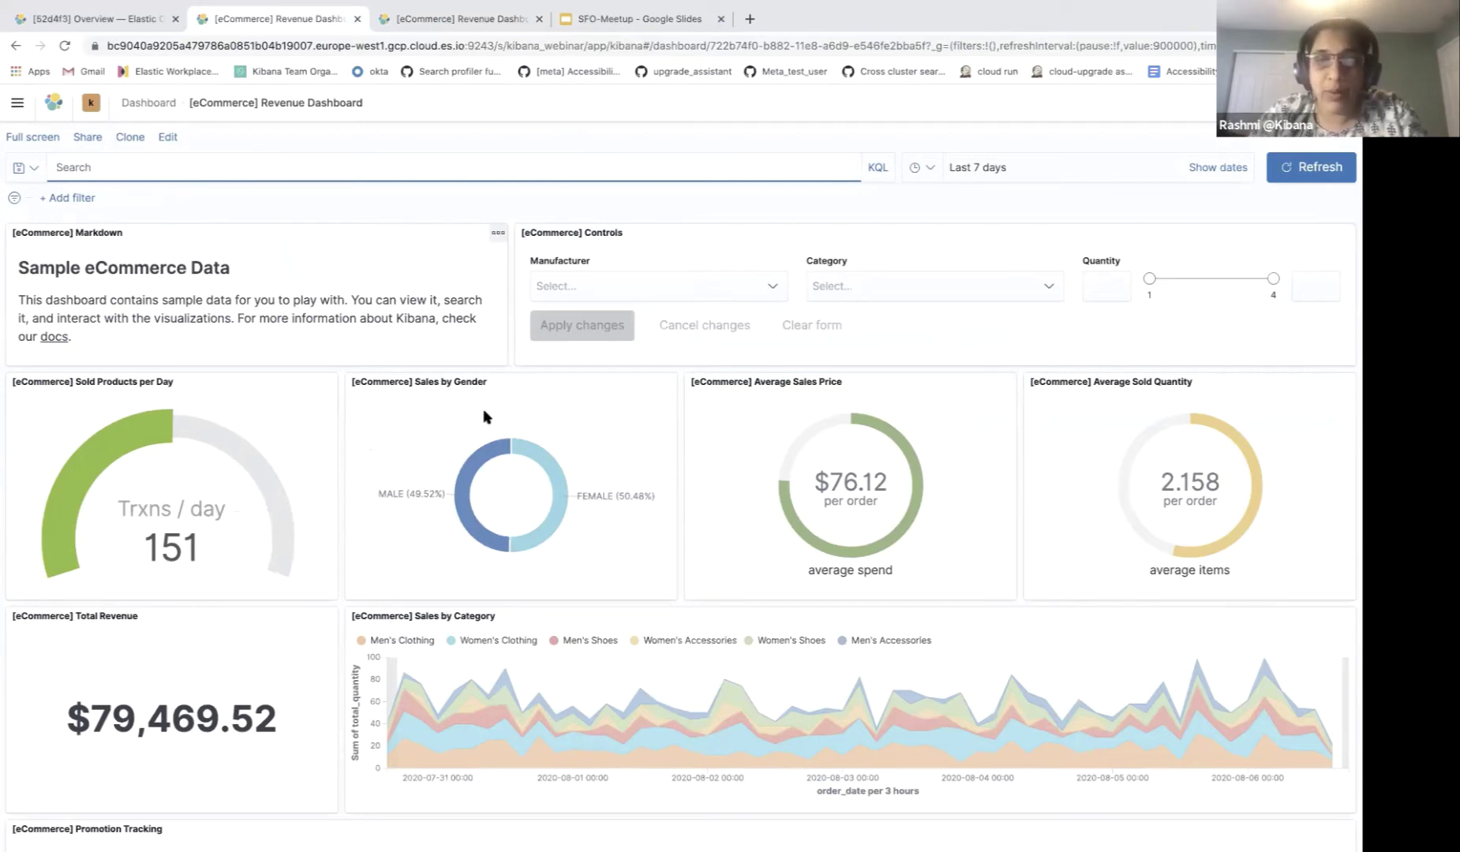
# Begin and cancel a dashboard filter, browse the revenue panels and Orders table, then return to the slides
pyautogui.click(74, 199)
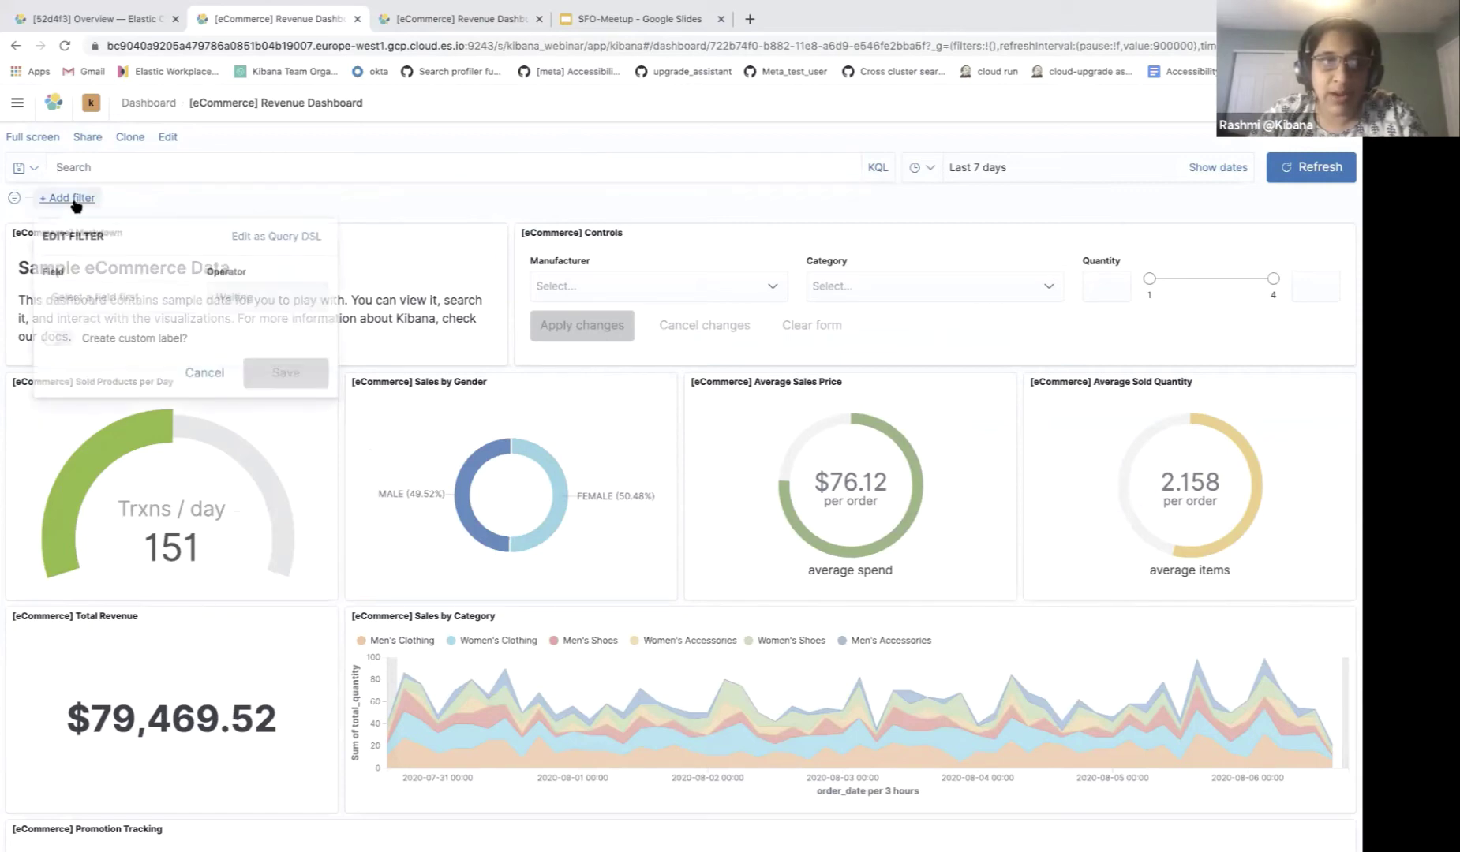
pyautogui.click(204, 370)
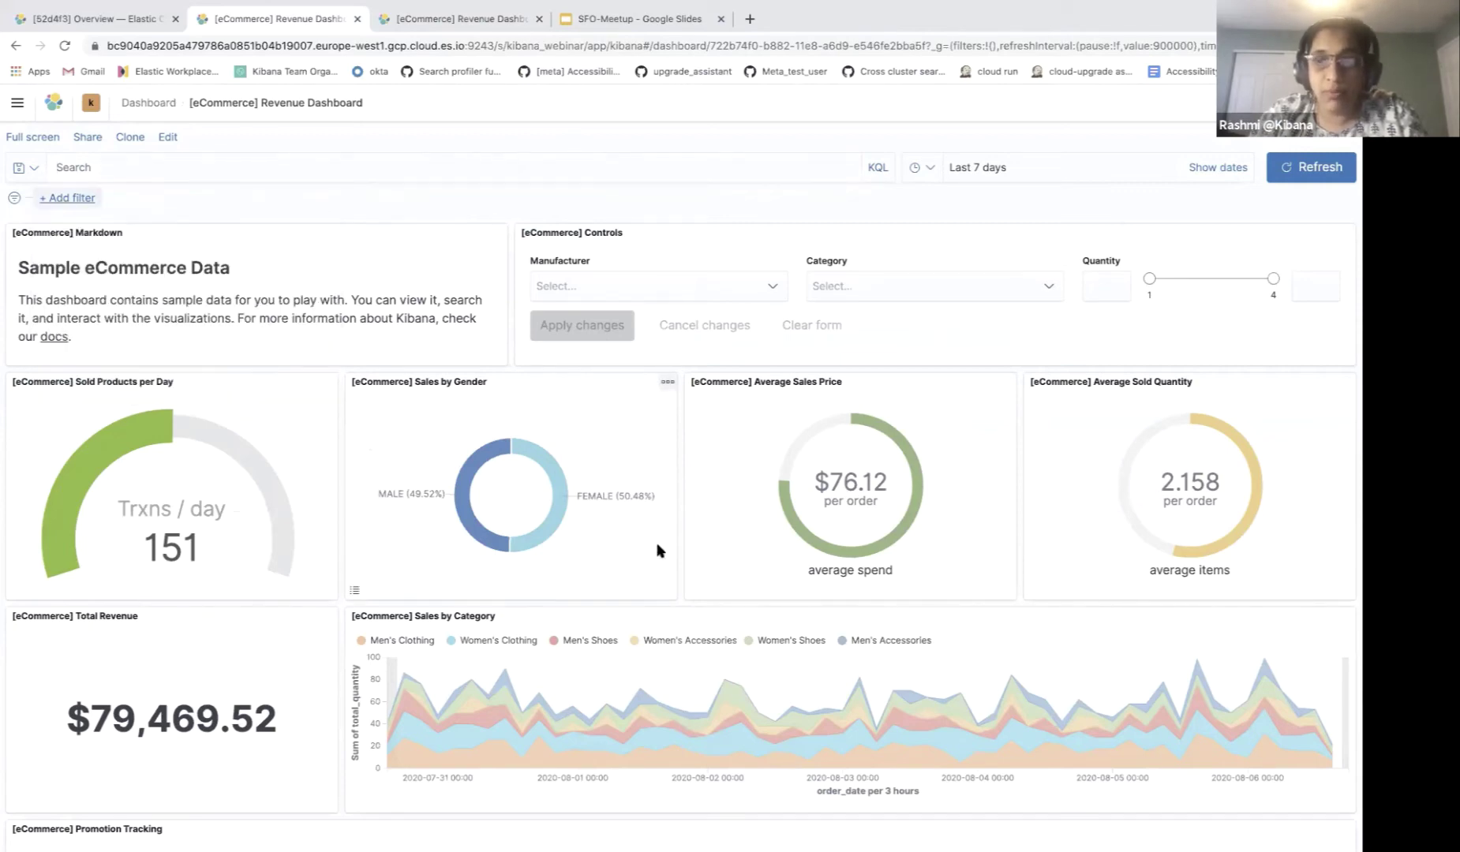
pyautogui.scroll(-9, 657, 551)
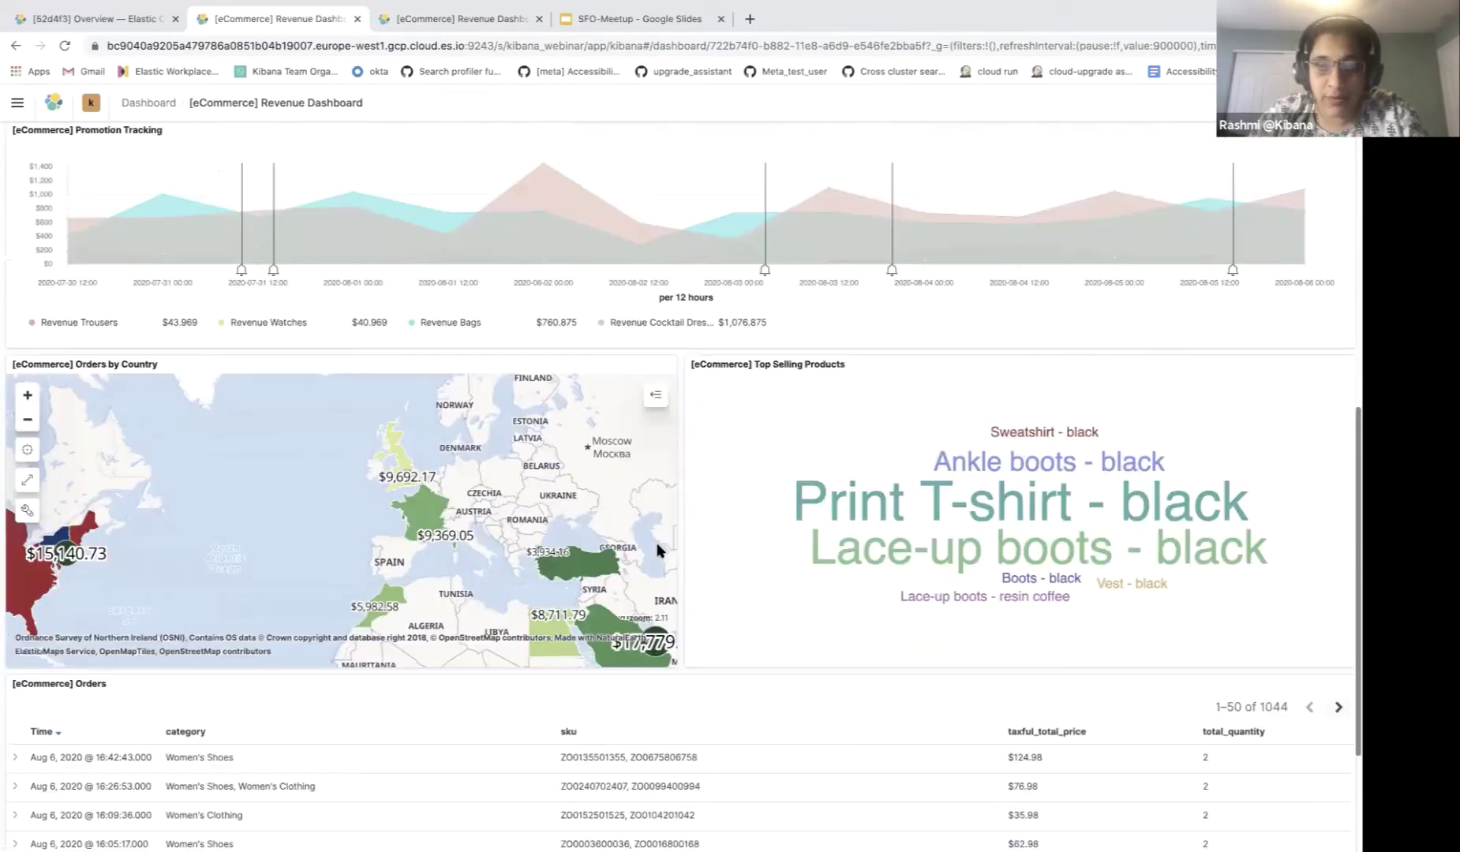
pyautogui.scroll(-10, 659, 550)
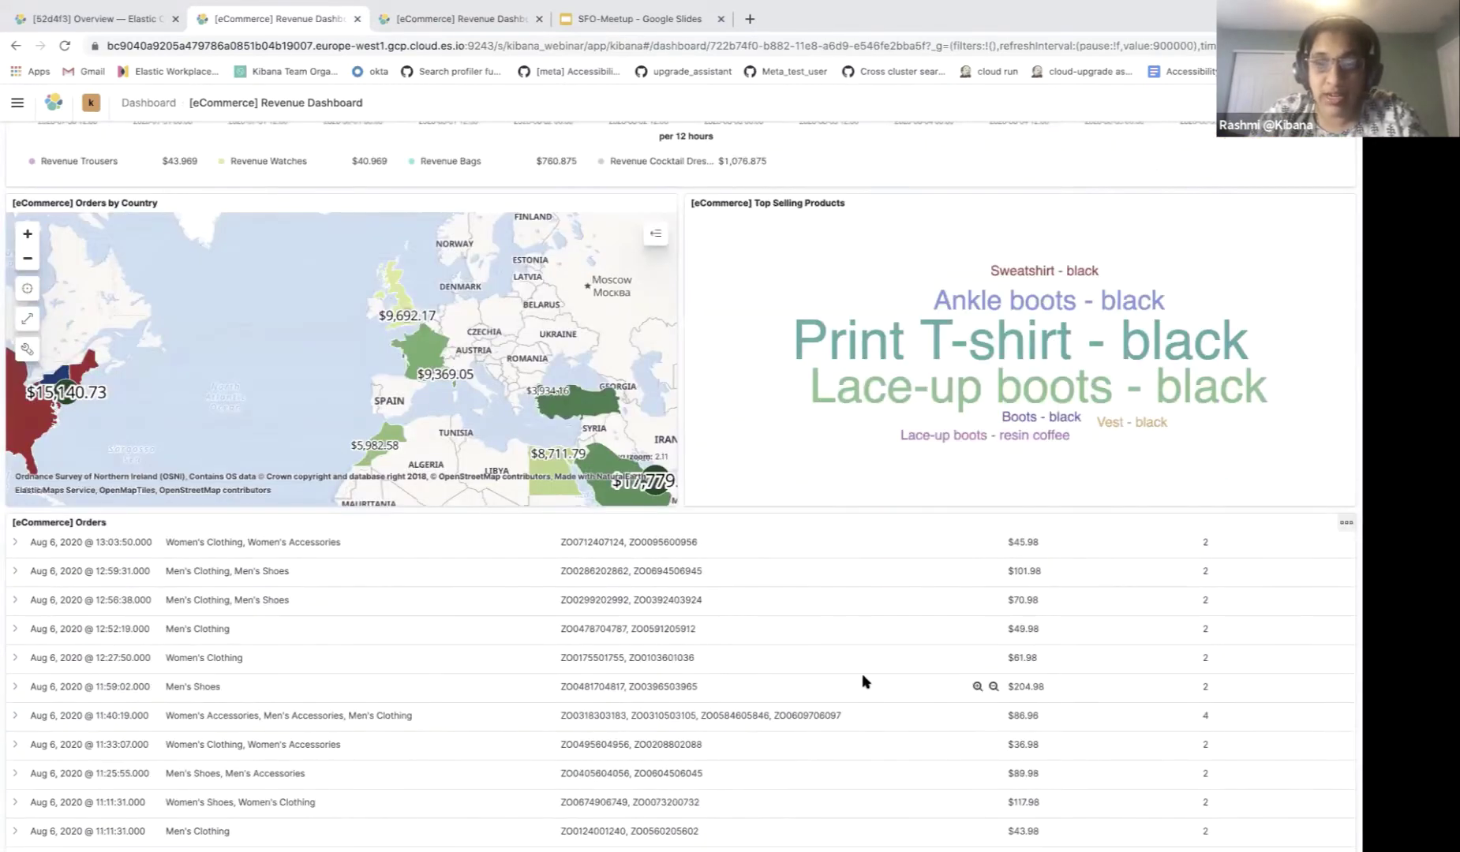
pyautogui.scroll(-3, 863, 681)
pyautogui.scroll(-1, 856, 440)
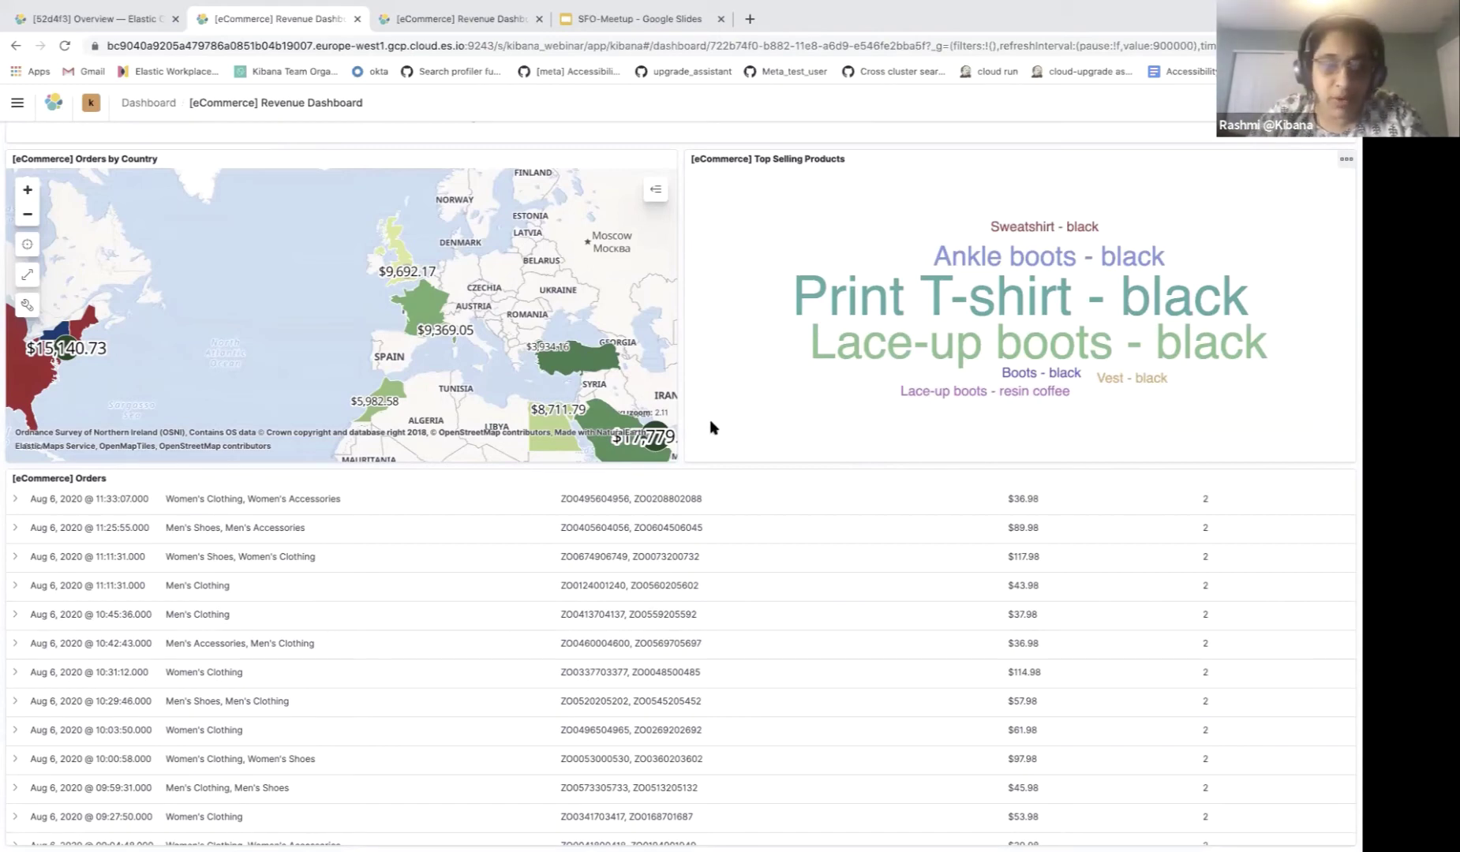
pyautogui.scroll(7, 711, 427)
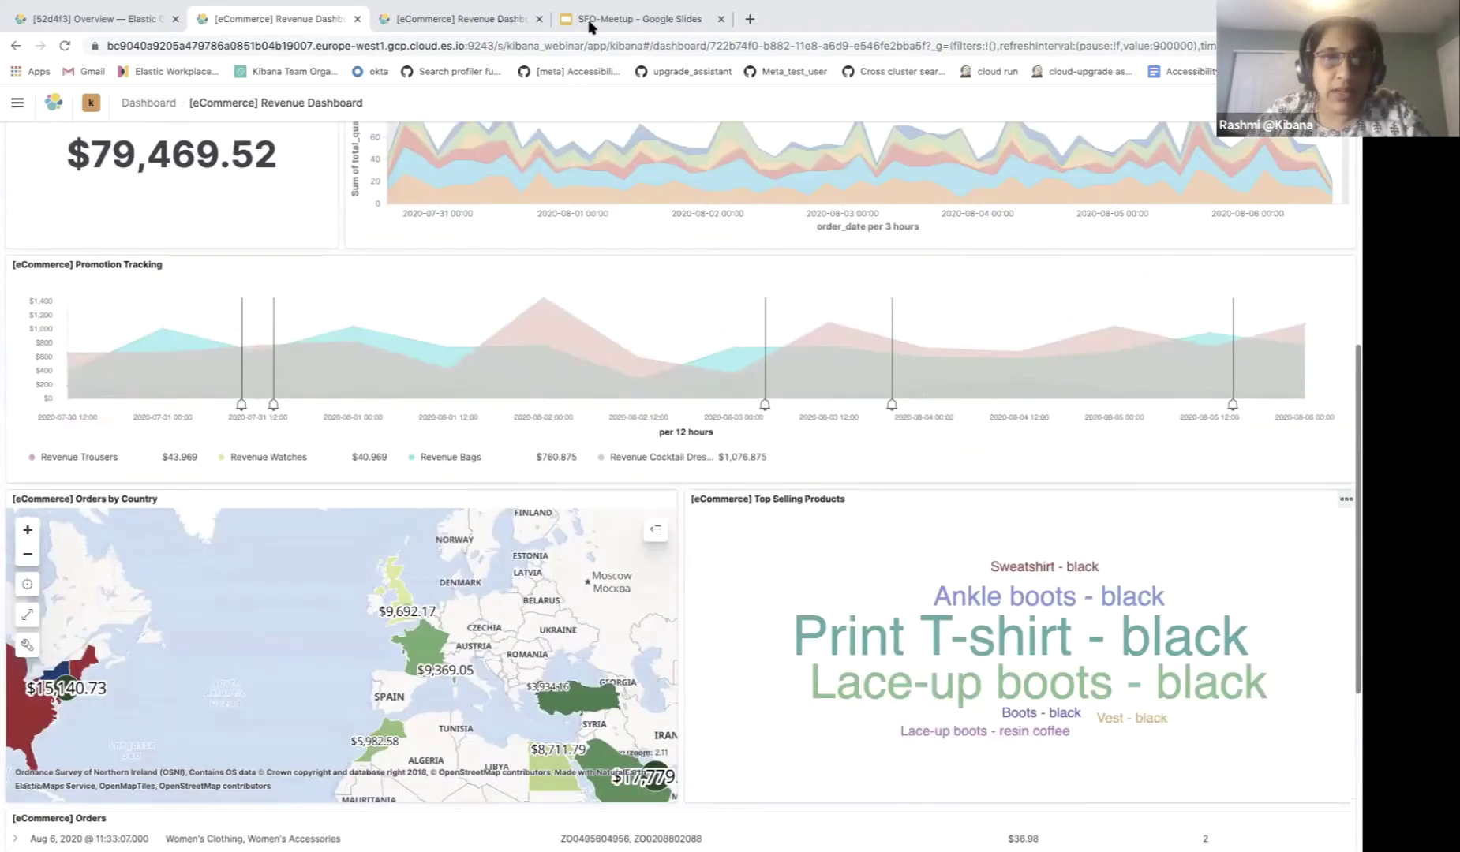
pyautogui.hotkey('ctrl', '4')
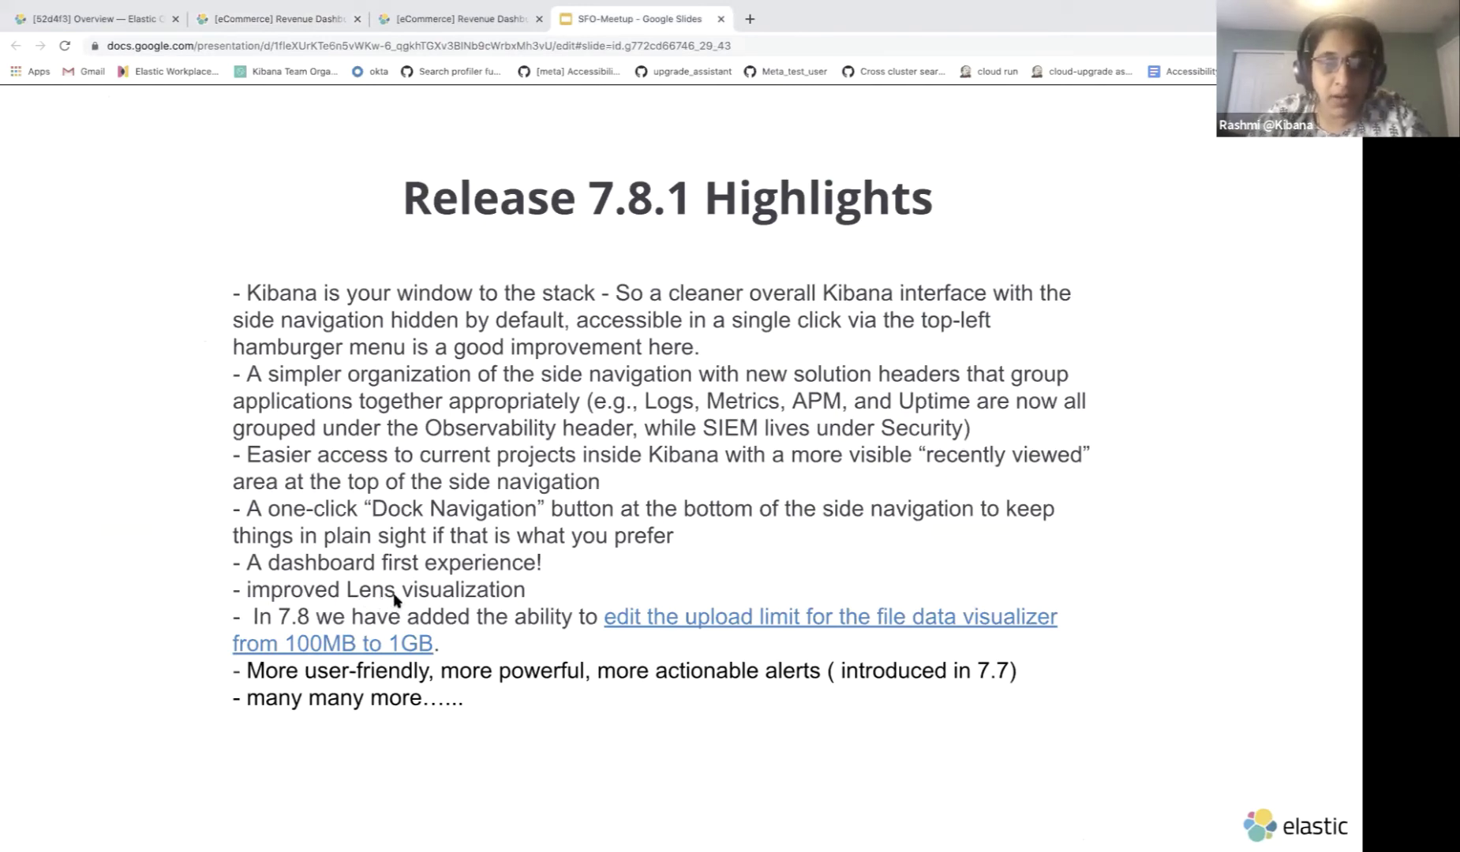
# Return to the Kibana Stack Management 7.9.0 welcome page
pyautogui.click(402, 23)
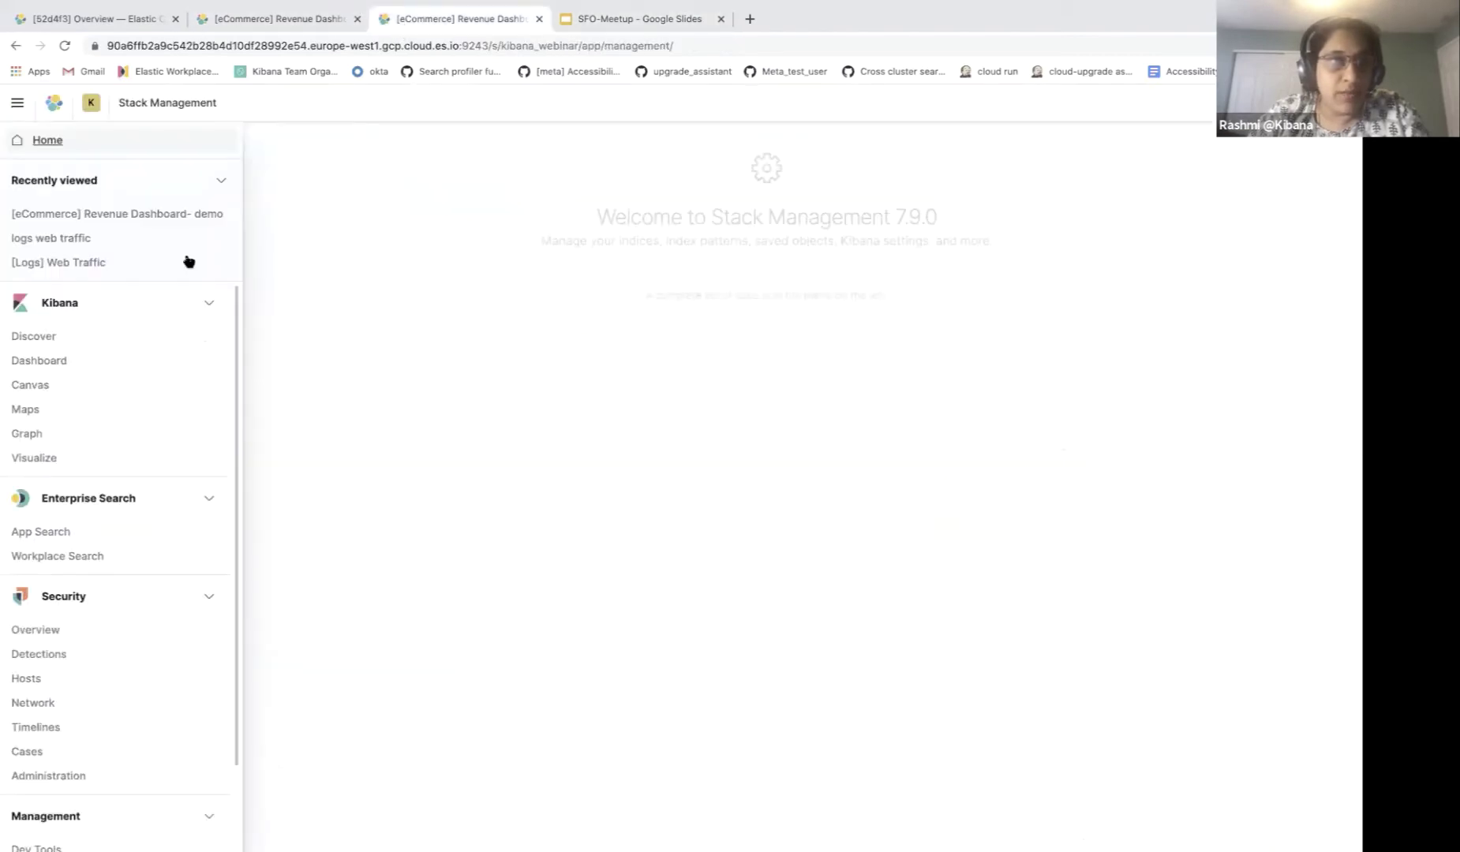
# Switch Kibana to the Default space
pyautogui.click(18, 102)
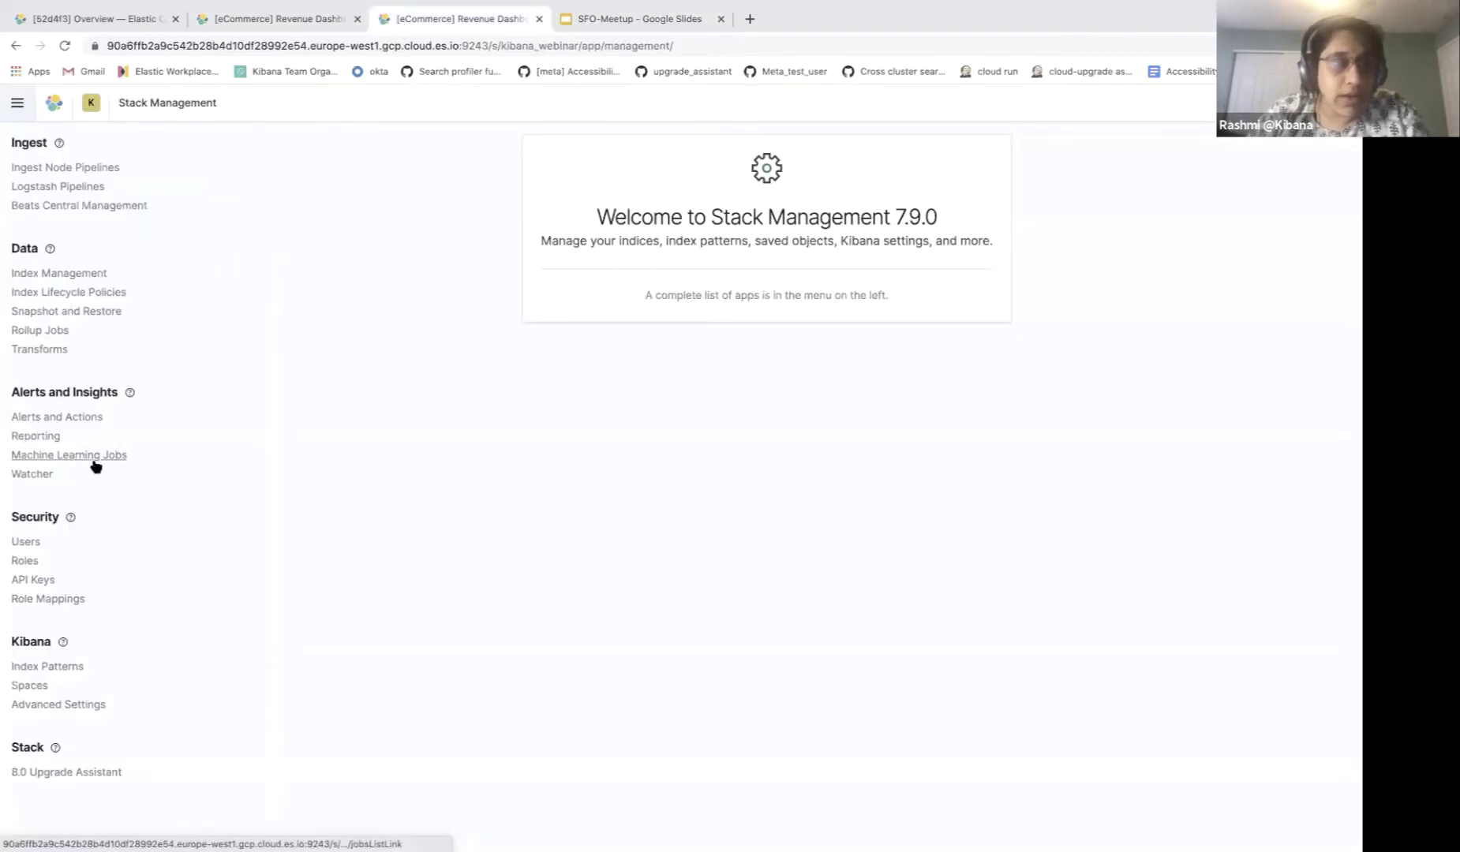
pyautogui.click(91, 103)
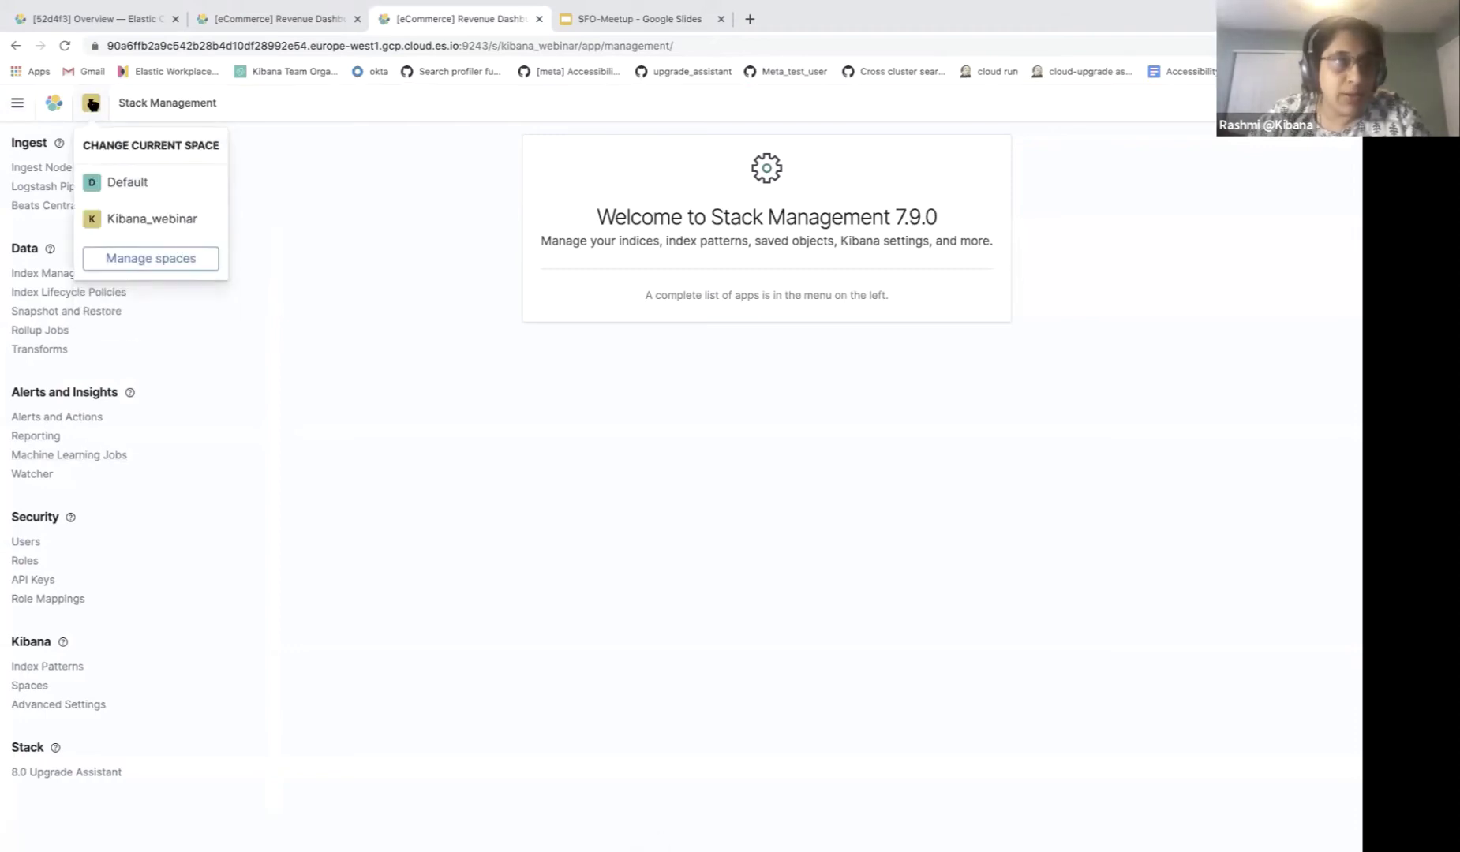
pyautogui.click(125, 184)
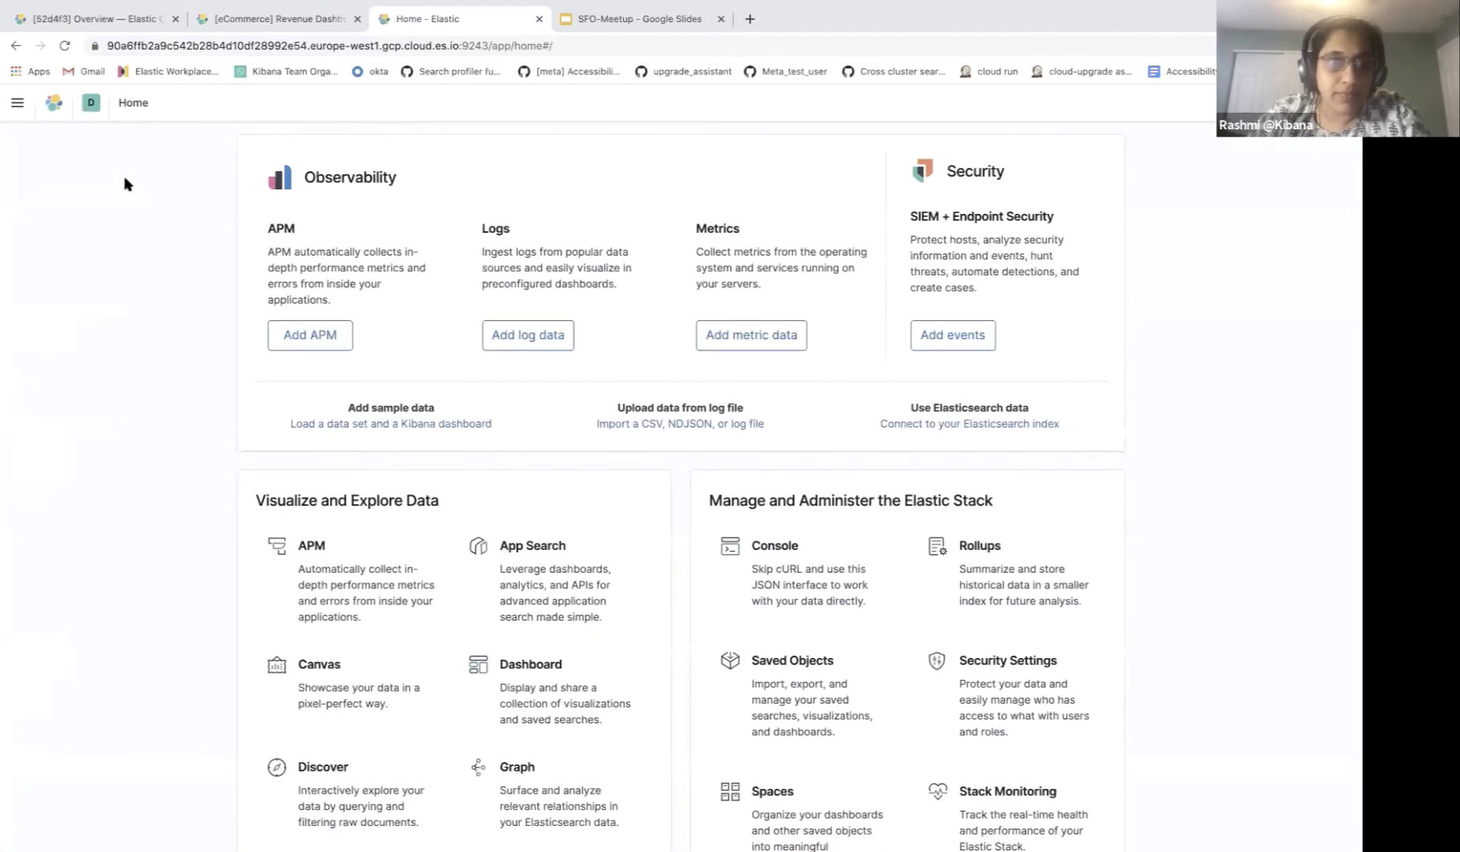
# Open the Machine Learning app from the side navigation
pyautogui.click(18, 103)
pyautogui.scroll(-2, 72, 510)
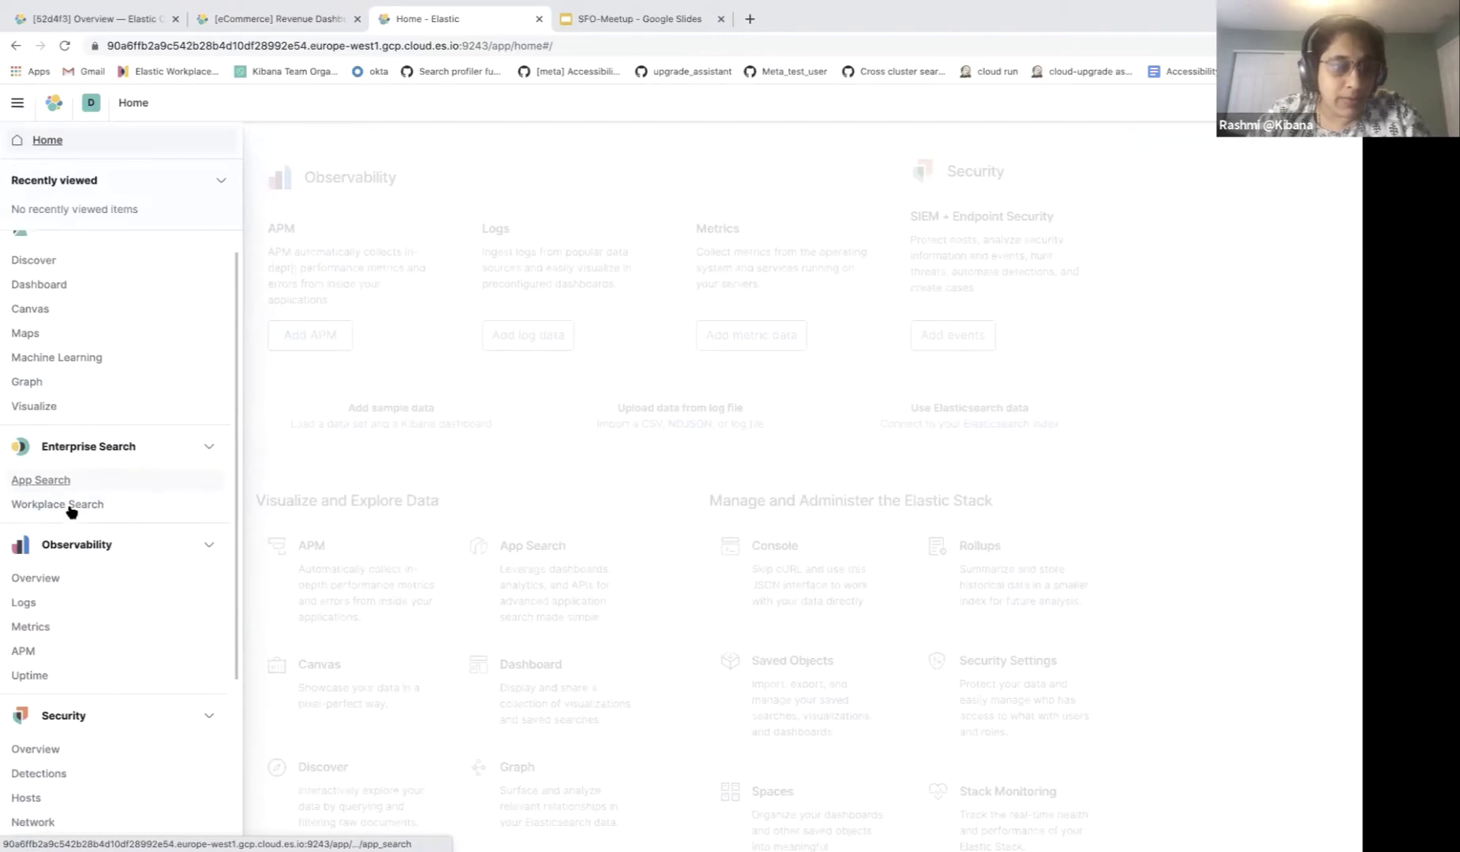
pyautogui.scroll(-1, 72, 513)
pyautogui.scroll(3, 72, 513)
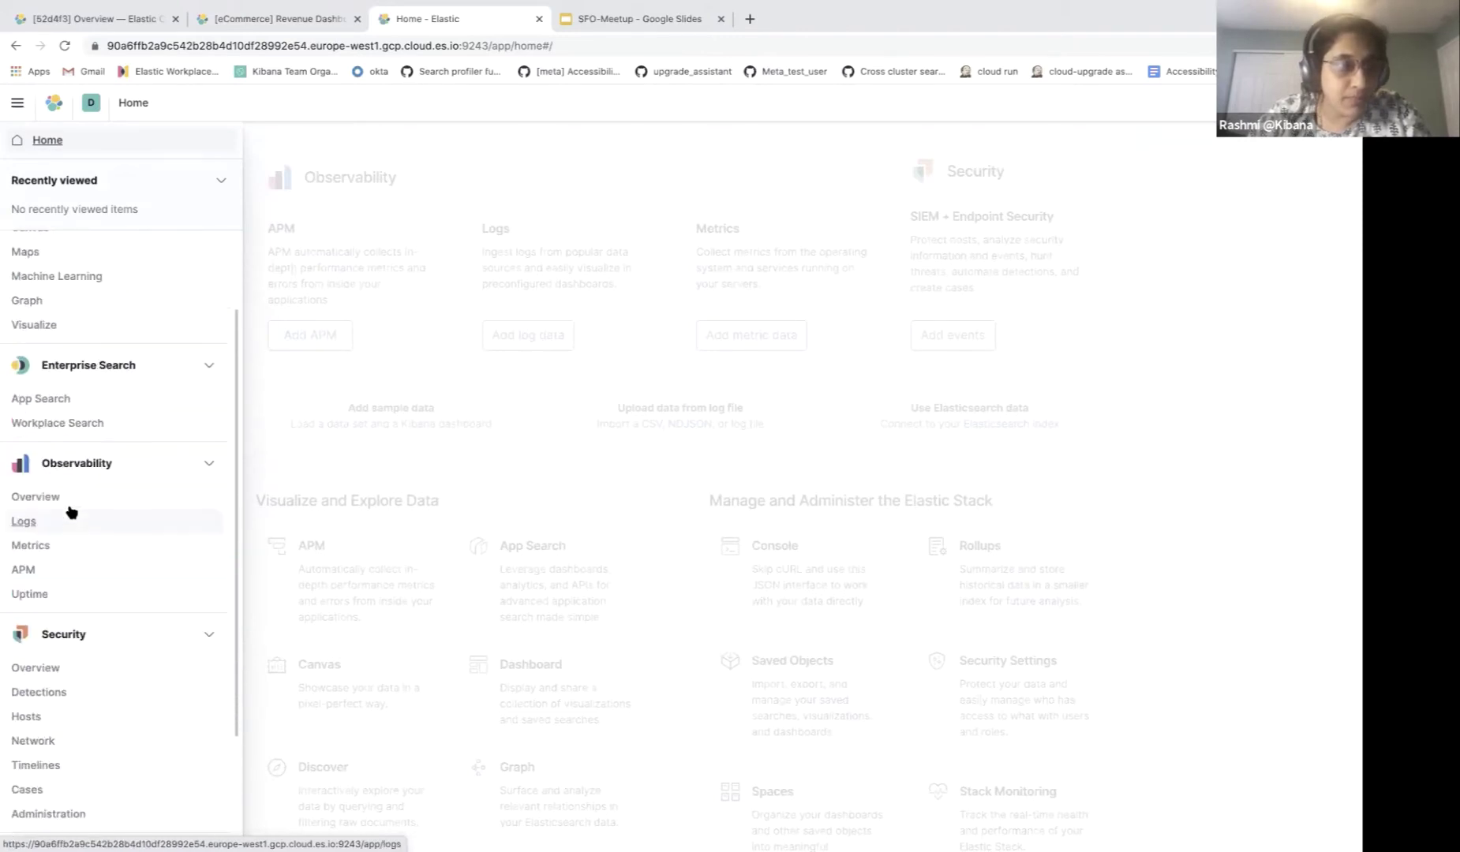
pyautogui.click(73, 384)
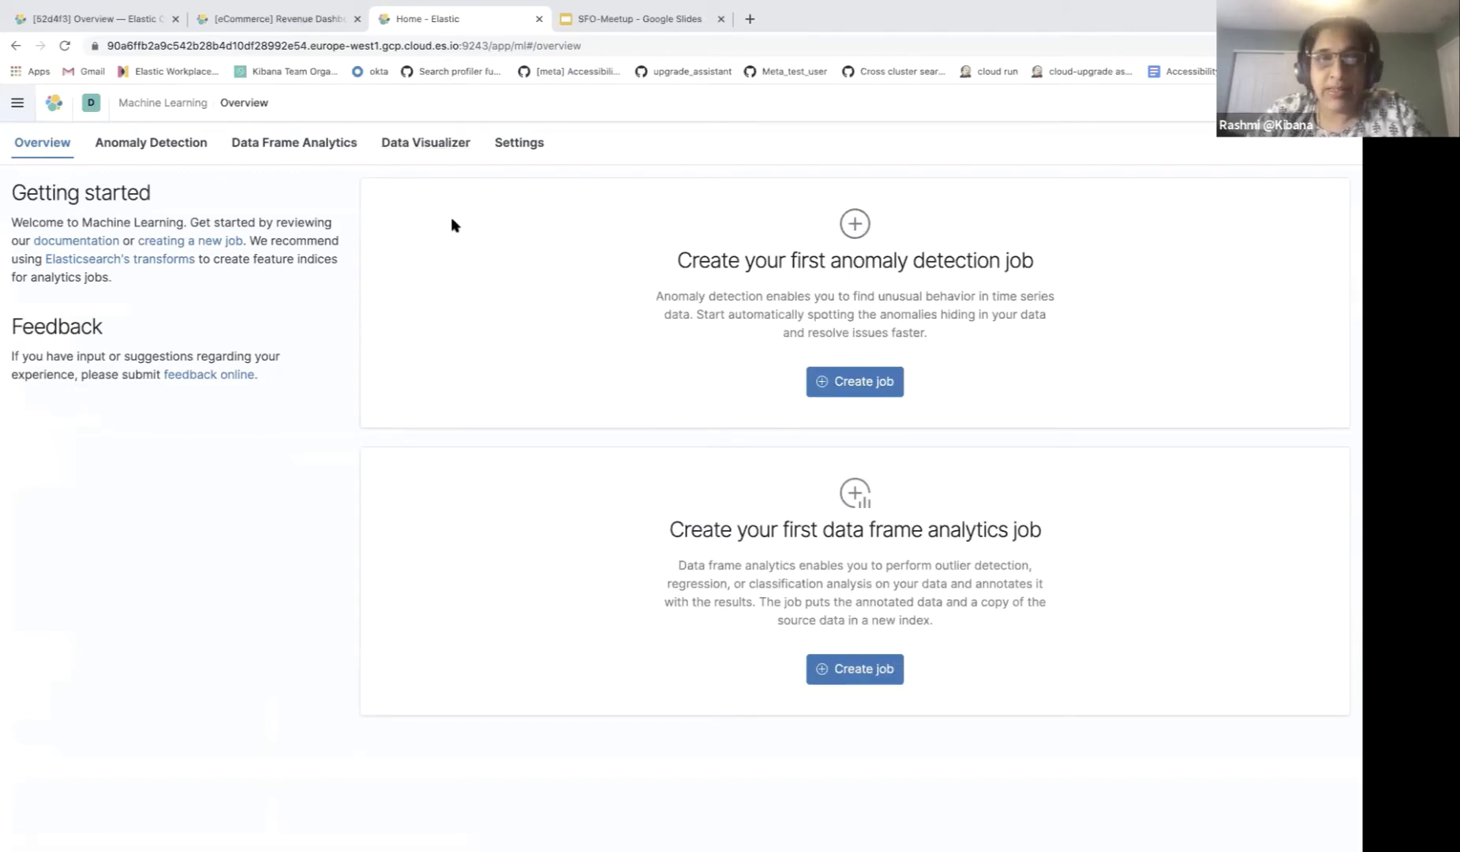
# Upload all_day.csv from Downloads into the File Data Visualizer for analysis
pyautogui.click(452, 139)
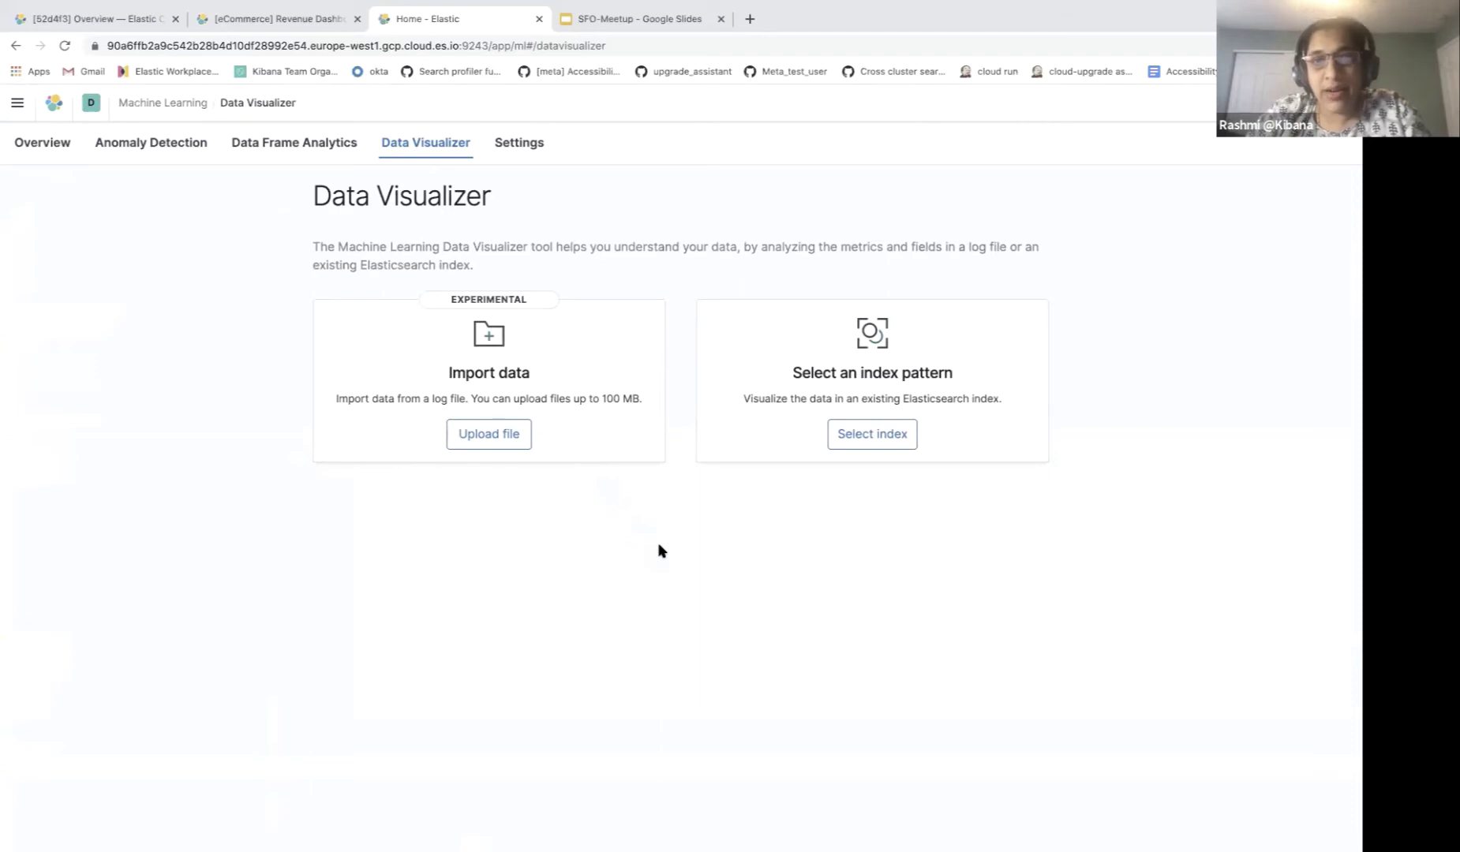
pyautogui.click(509, 434)
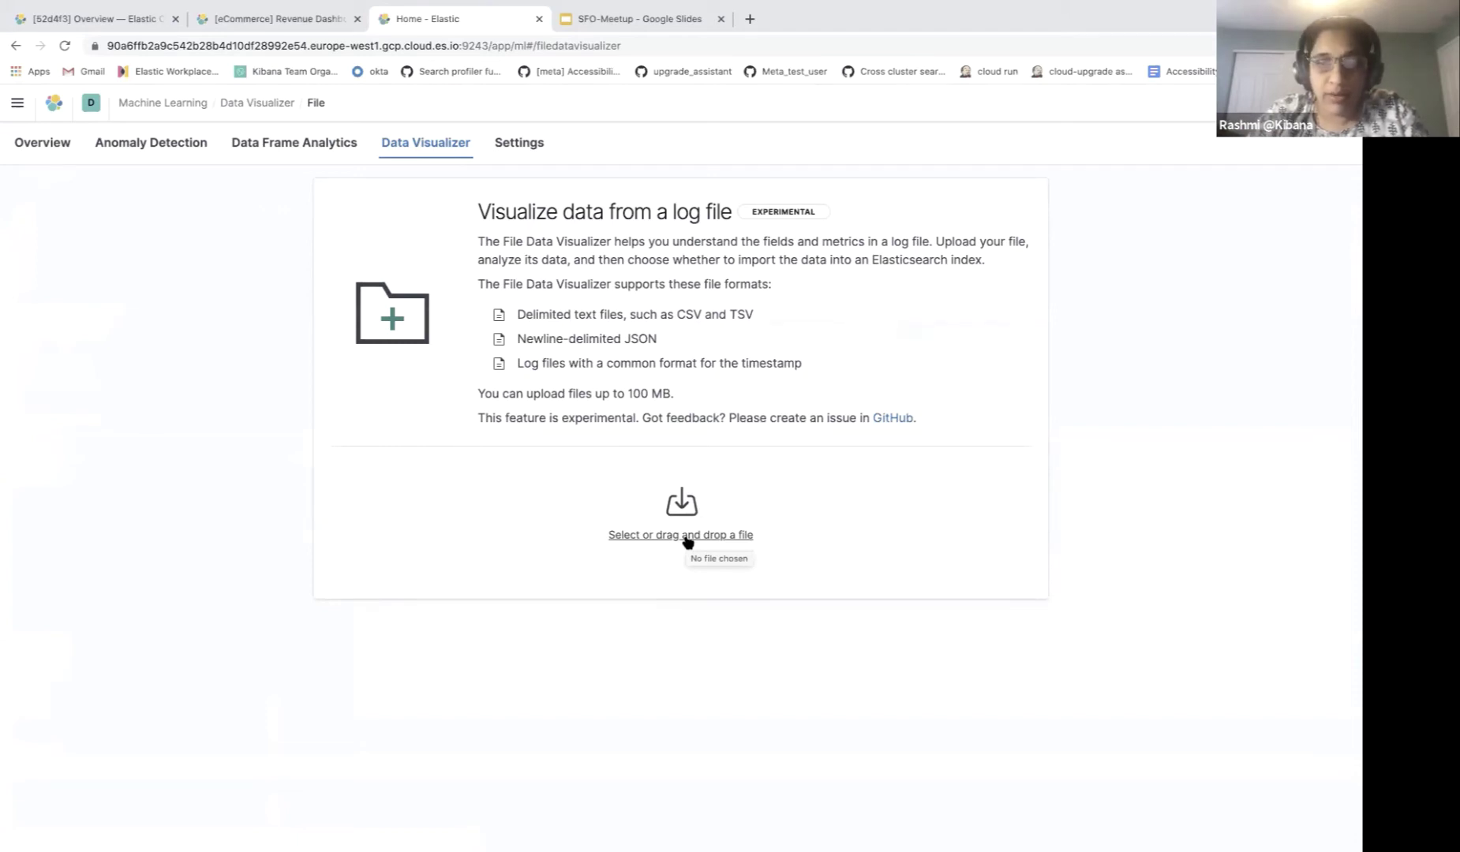
pyautogui.click(687, 540)
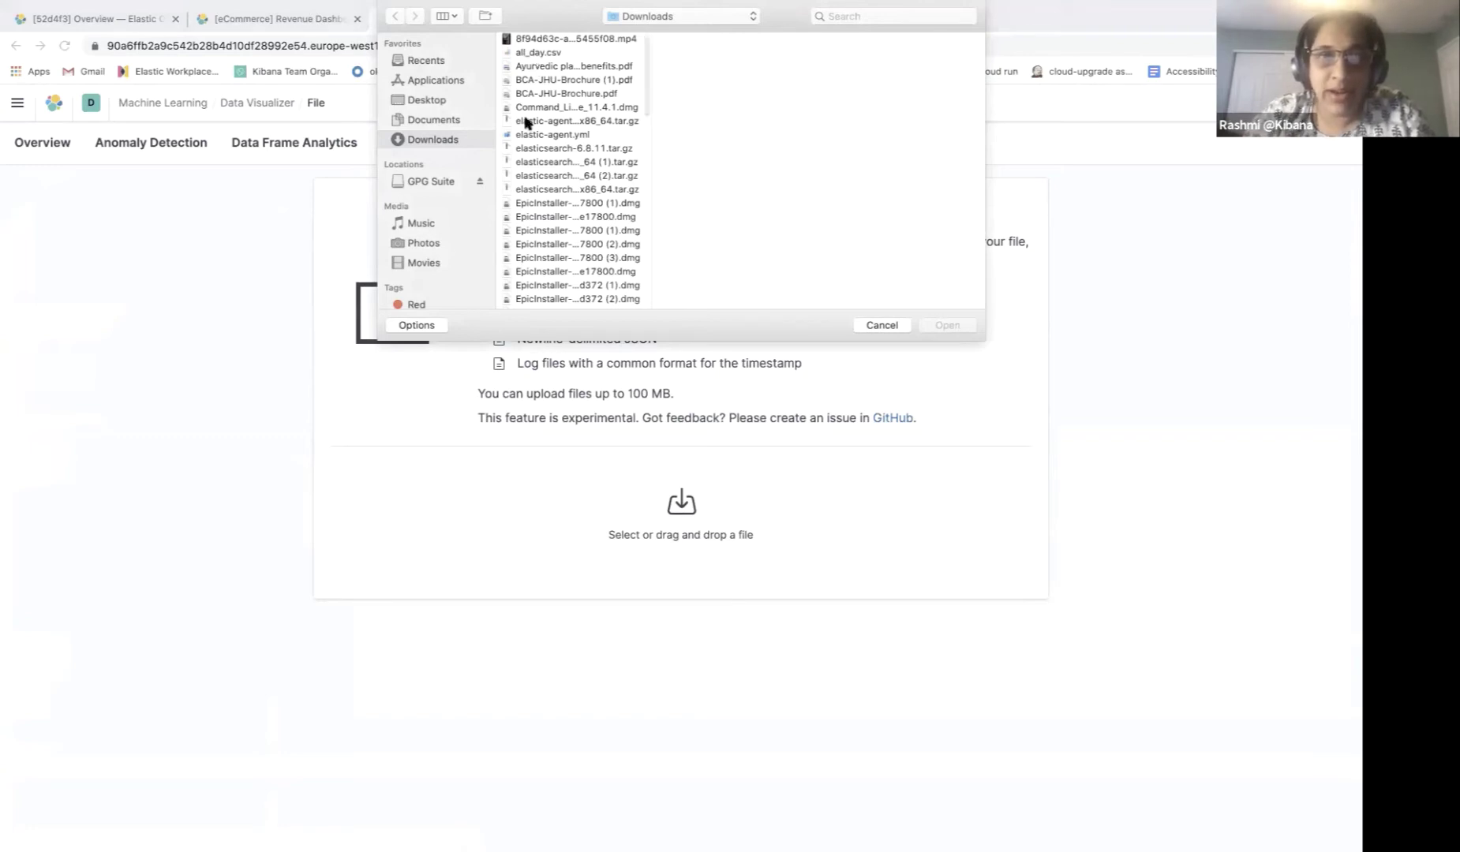
pyautogui.click(535, 53)
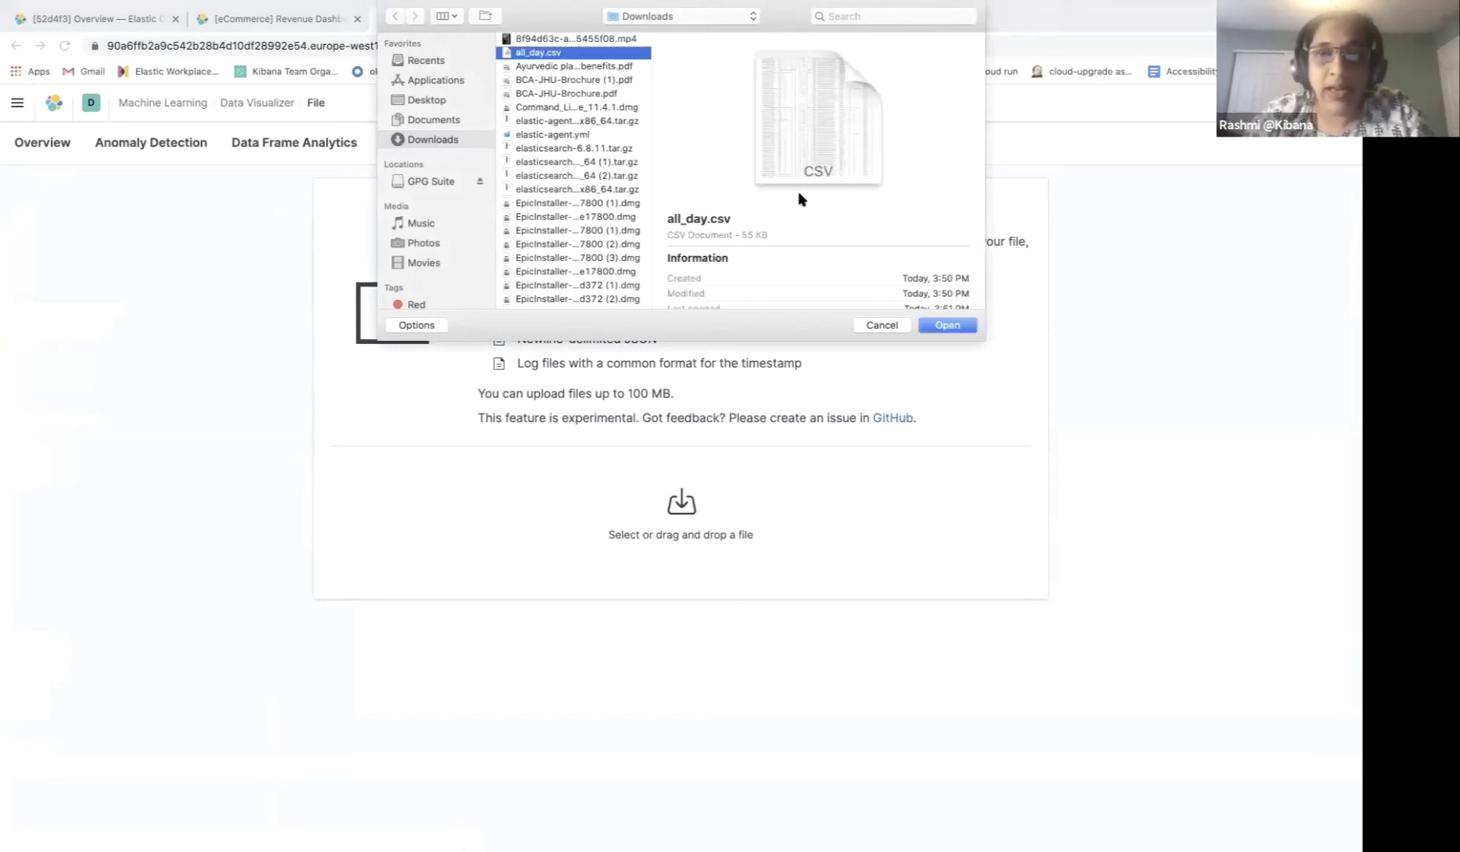
pyautogui.click(948, 326)
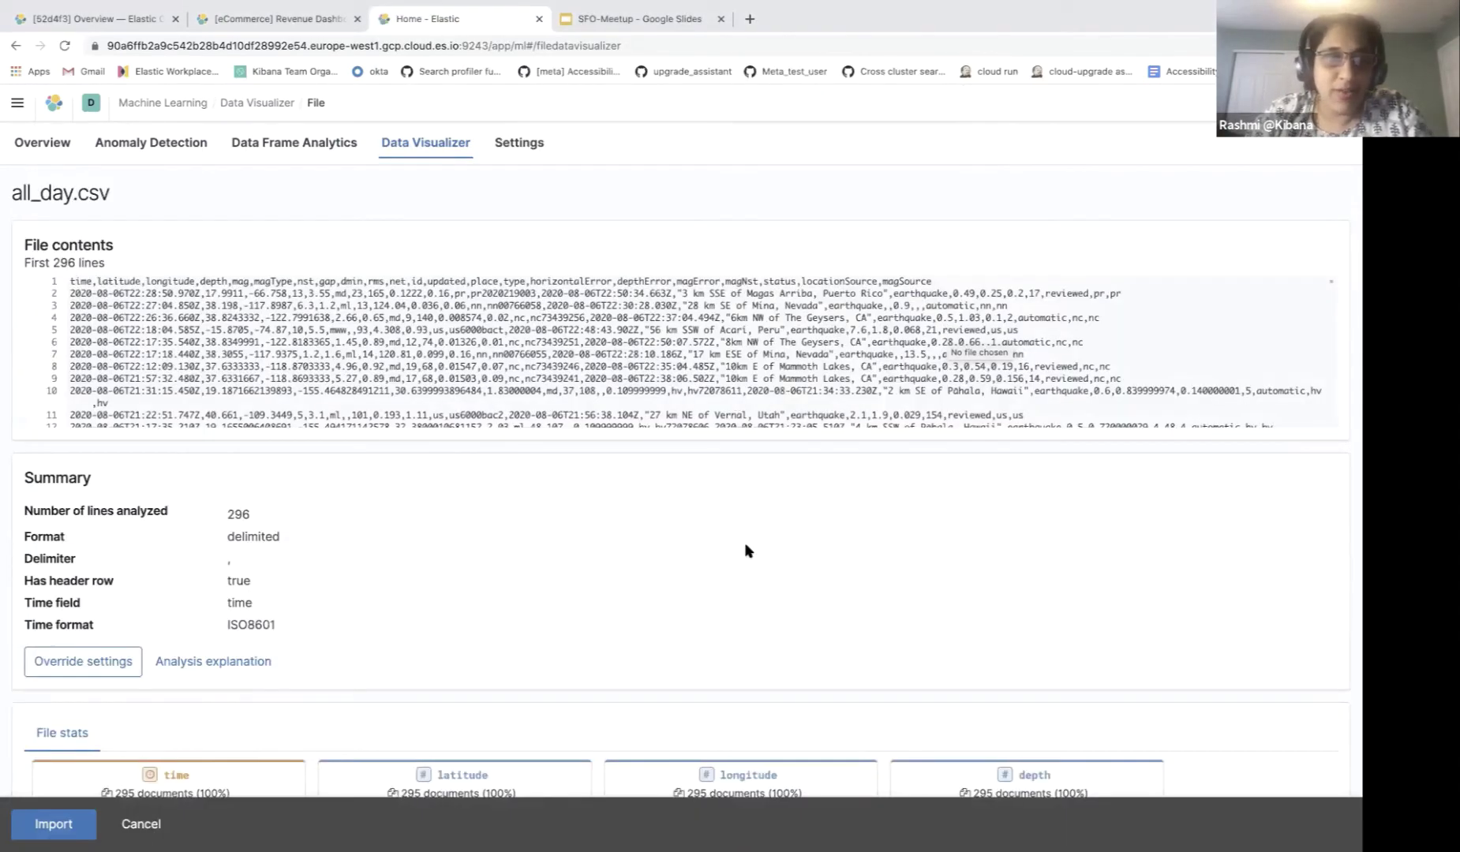
# Scroll through the CSV's per-field File stats cards
pyautogui.scroll(-3, 746, 550)
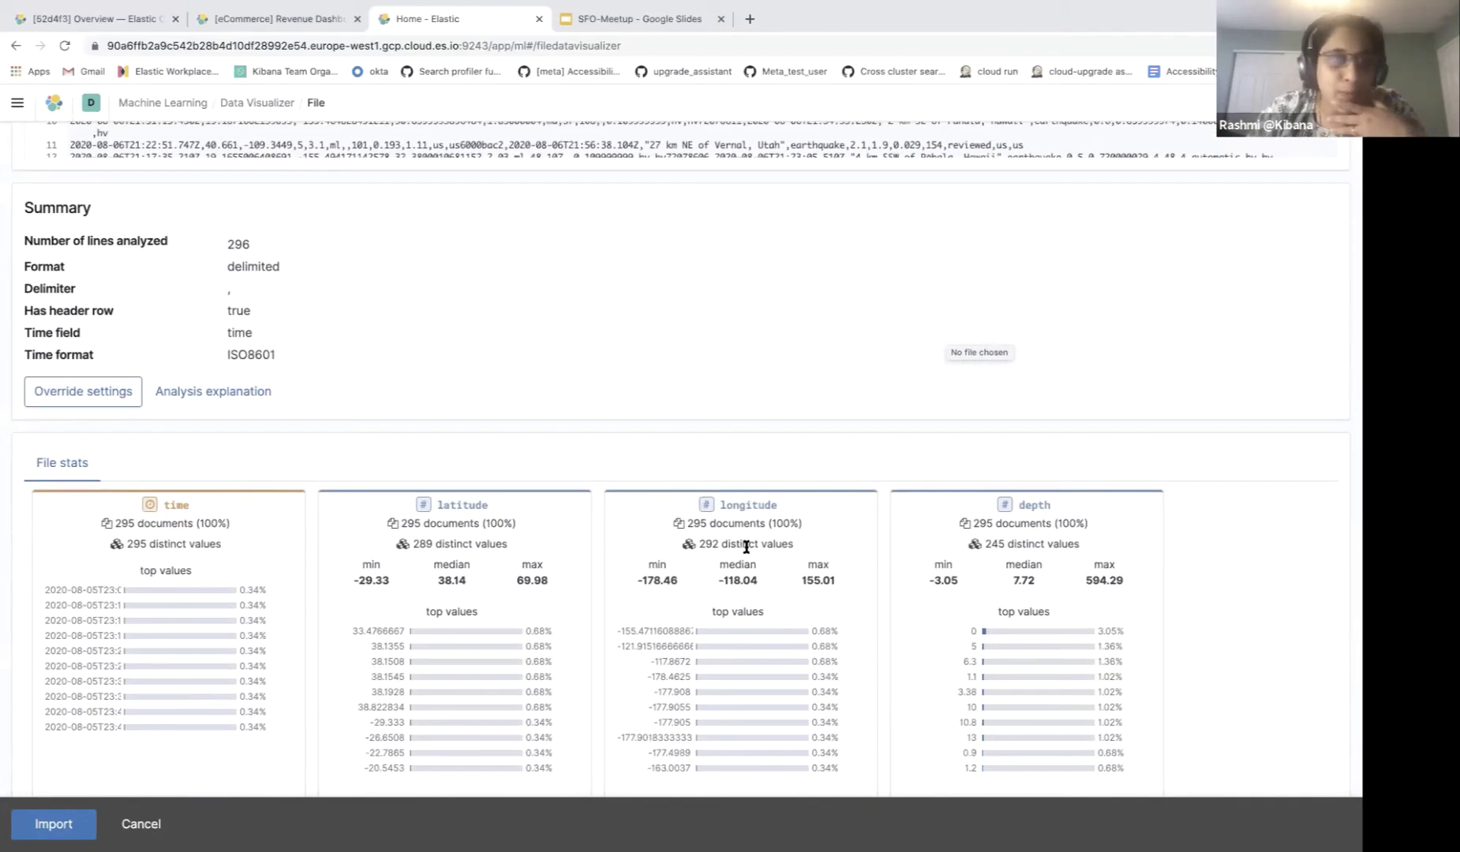
pyautogui.scroll(2, 746, 547)
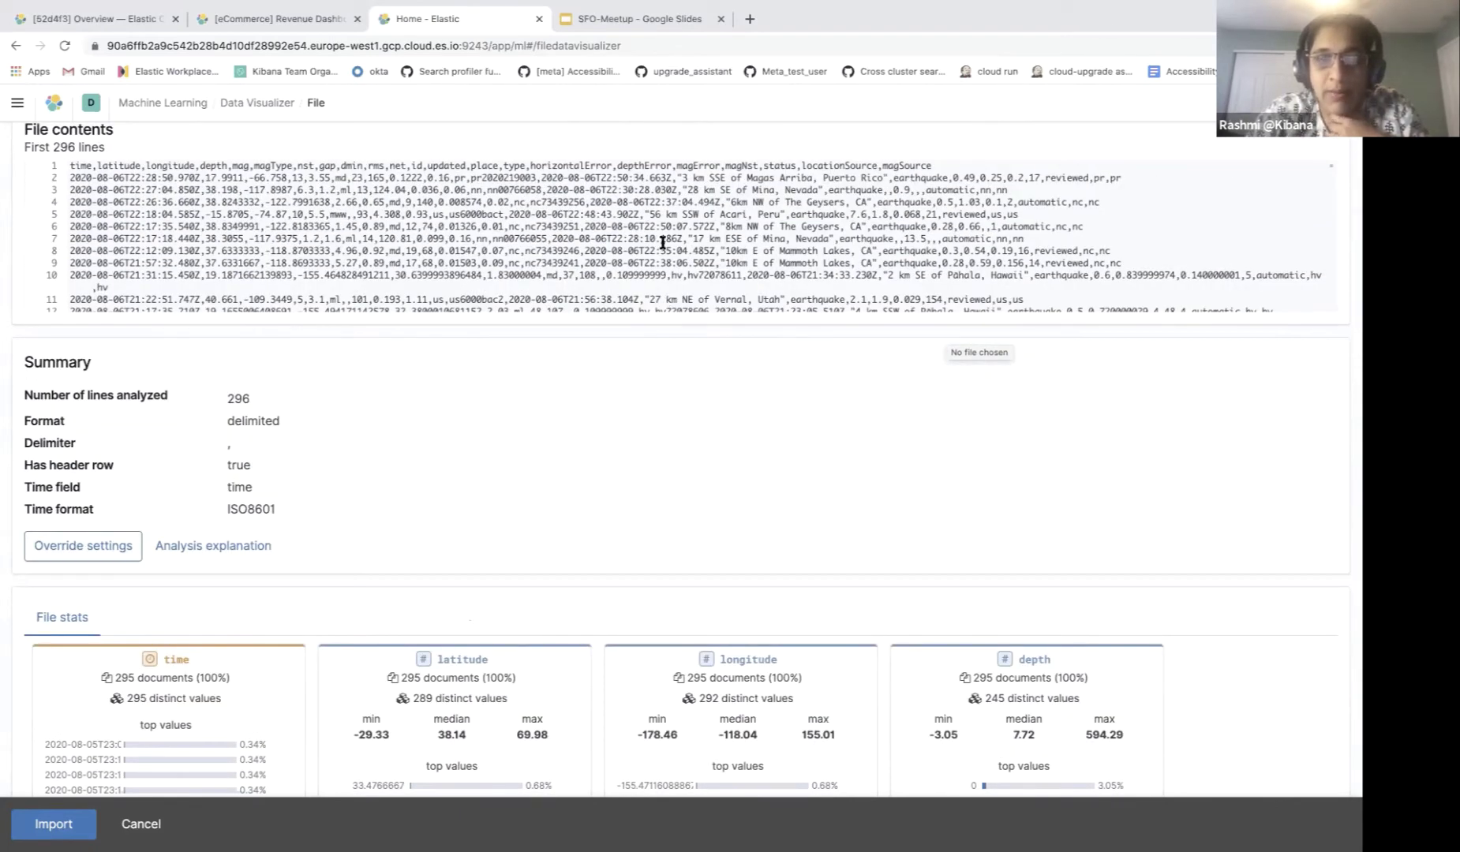
pyautogui.scroll(-1, 662, 242)
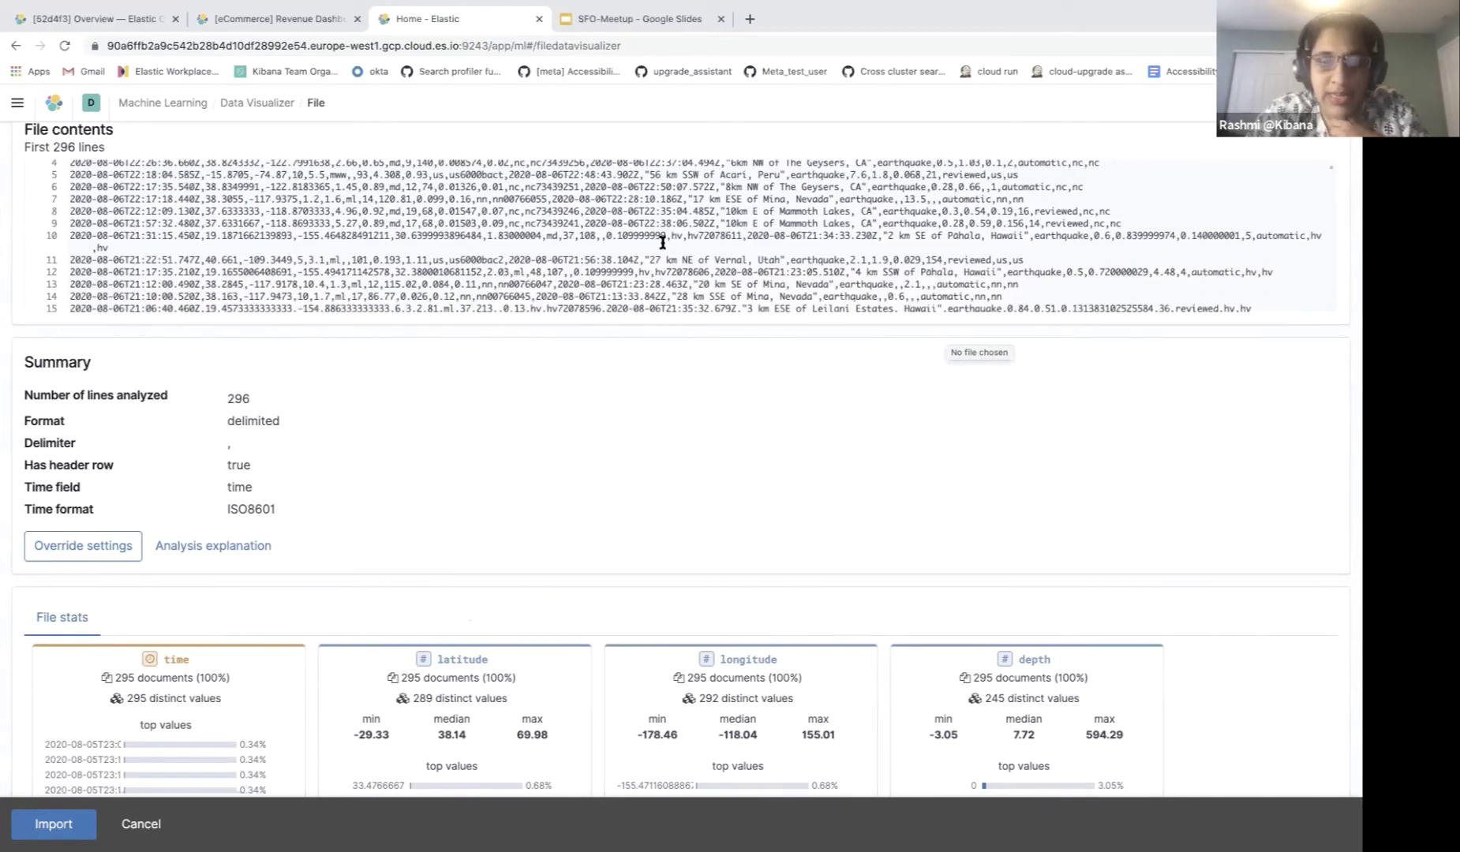
pyautogui.scroll(-4, 662, 242)
pyautogui.scroll(-1, 642, 462)
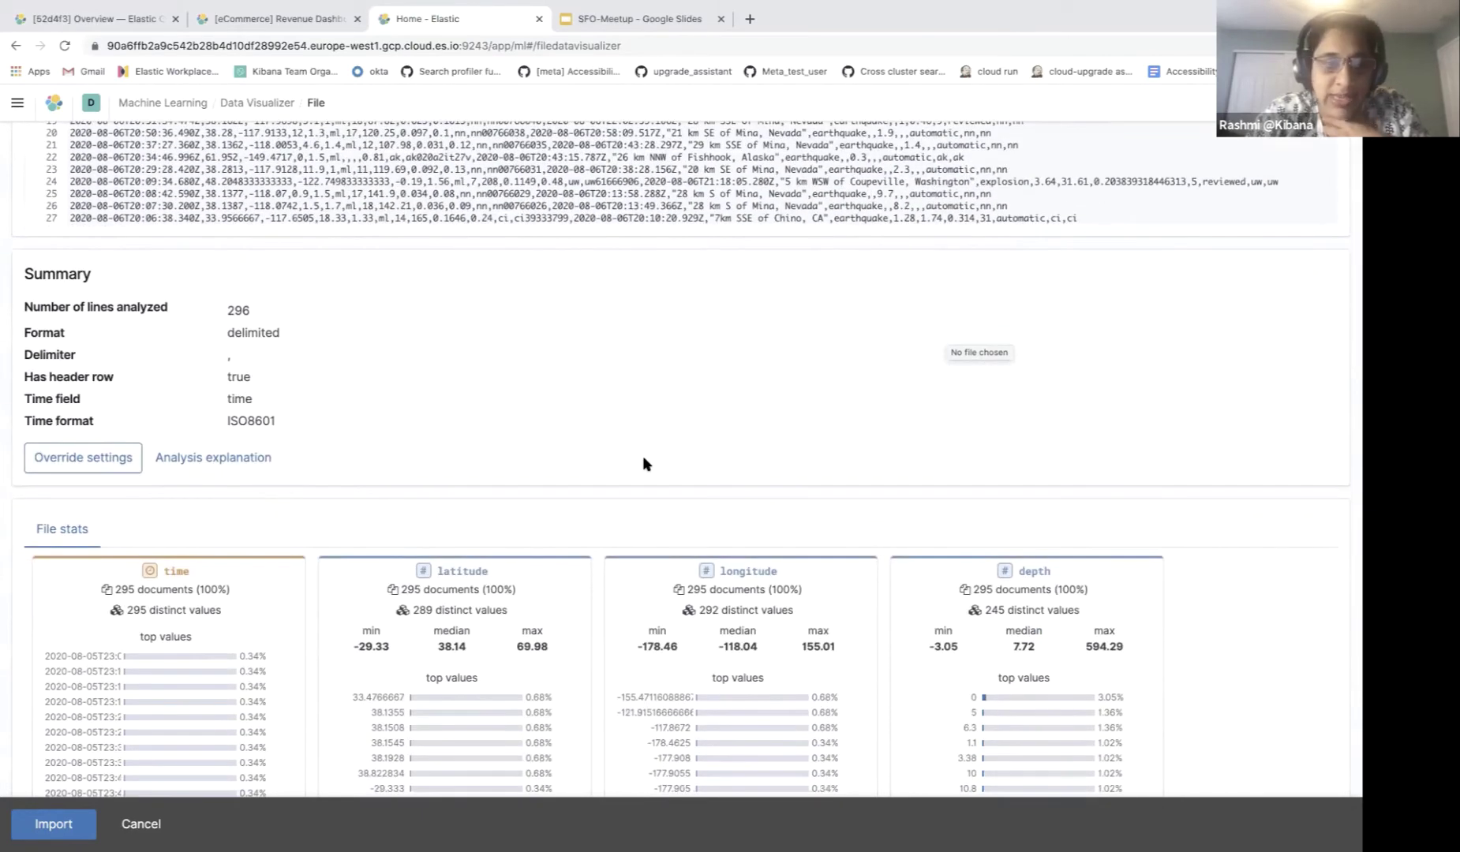
pyautogui.scroll(-3, 643, 463)
pyautogui.scroll(3, 643, 463)
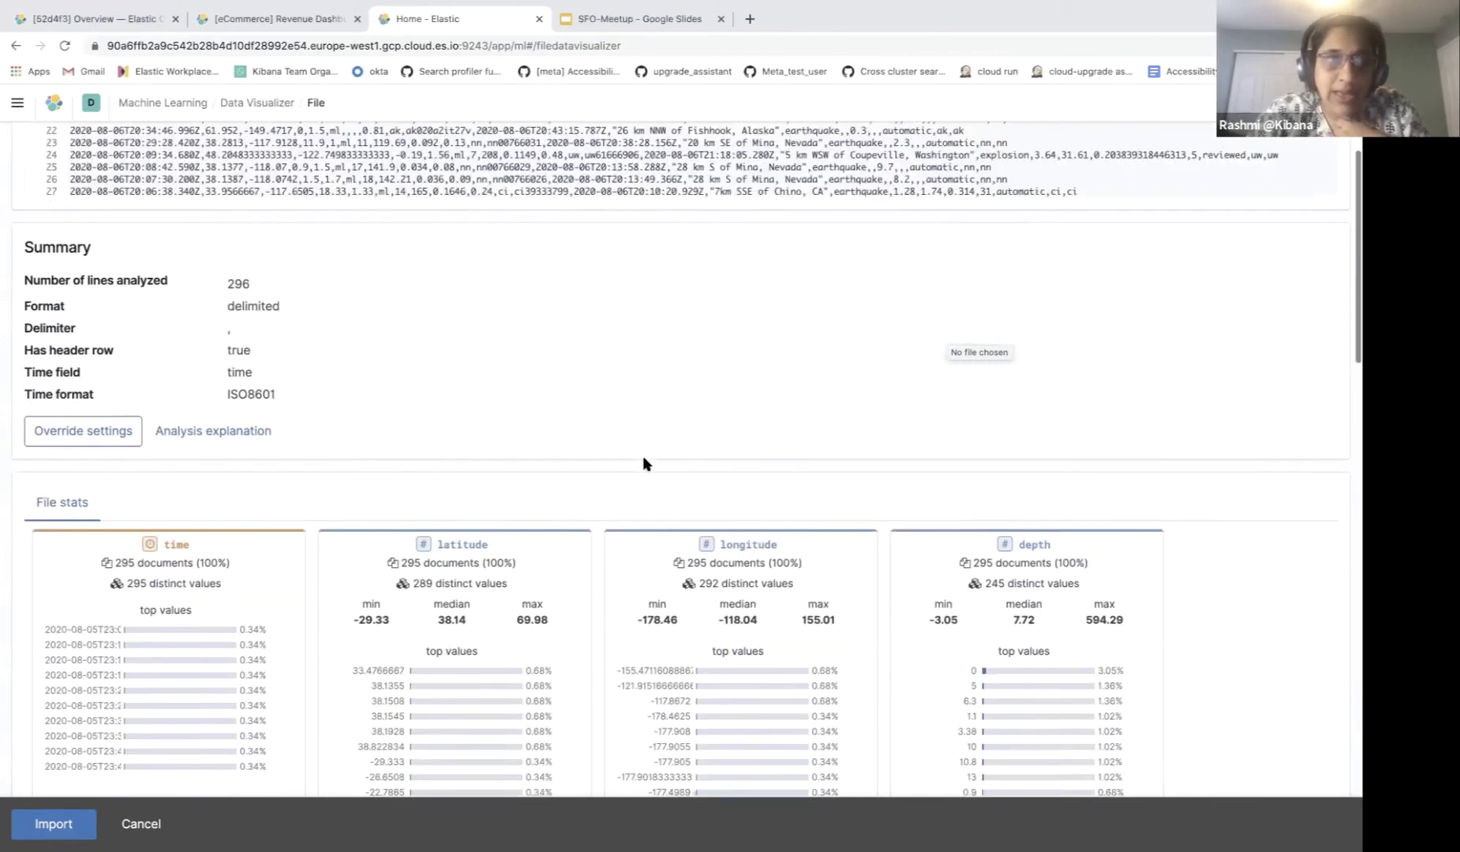
pyautogui.scroll(1, 642, 463)
pyautogui.scroll(-5, 643, 463)
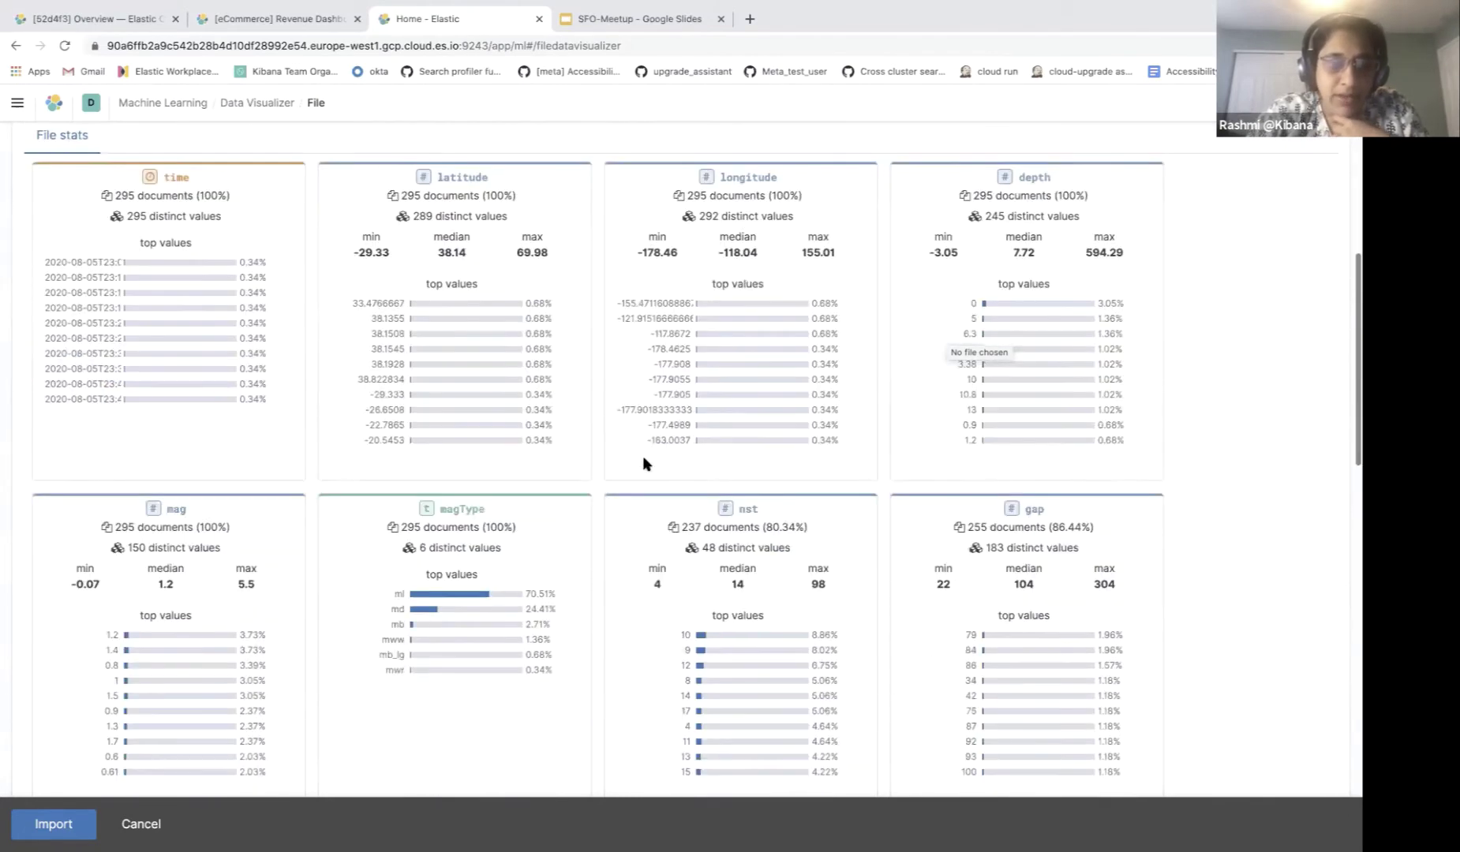
pyautogui.scroll(-6, 642, 463)
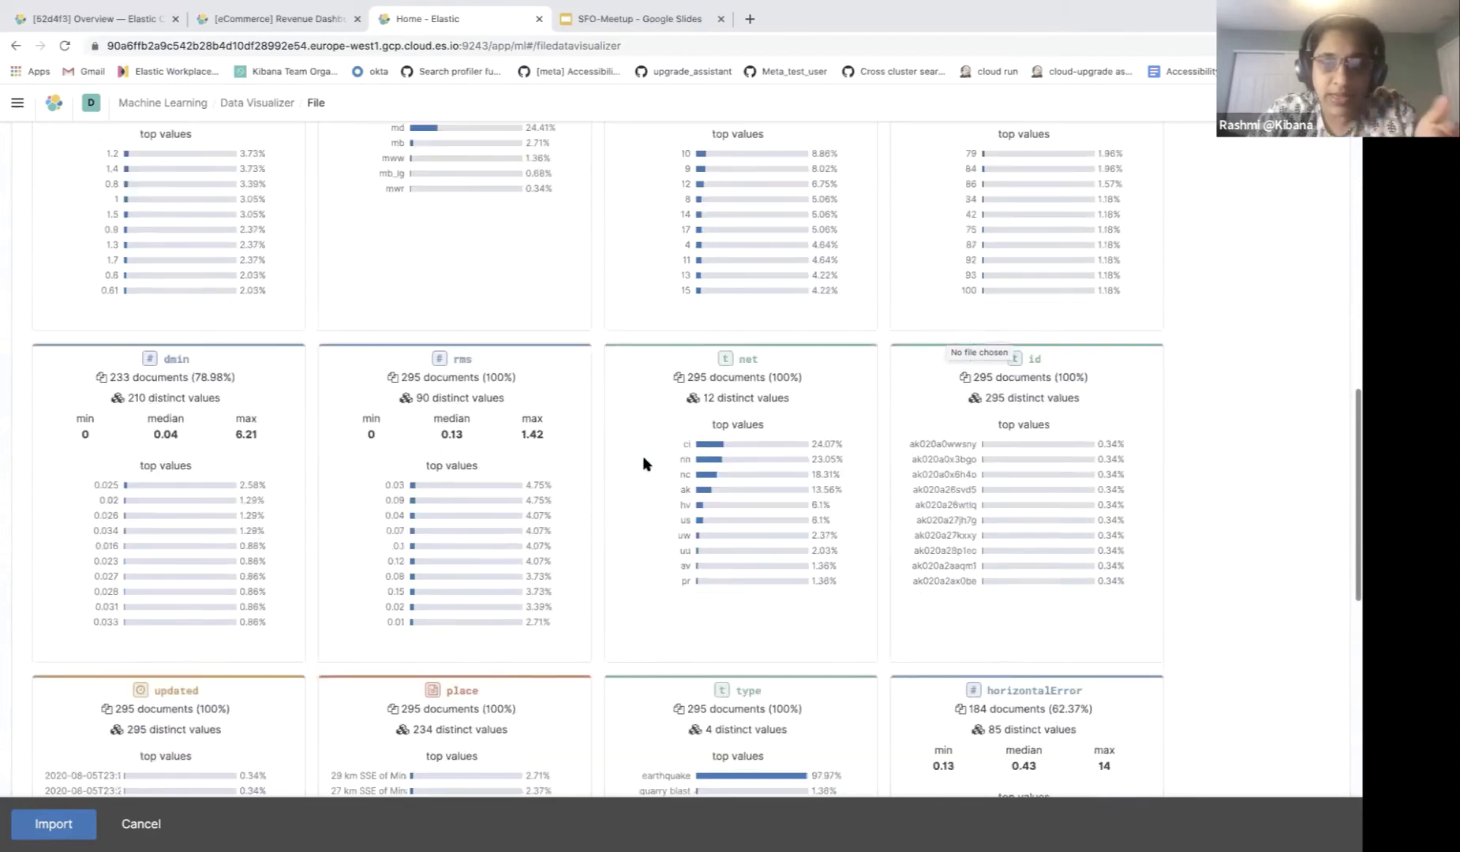
pyautogui.scroll(-9, 643, 464)
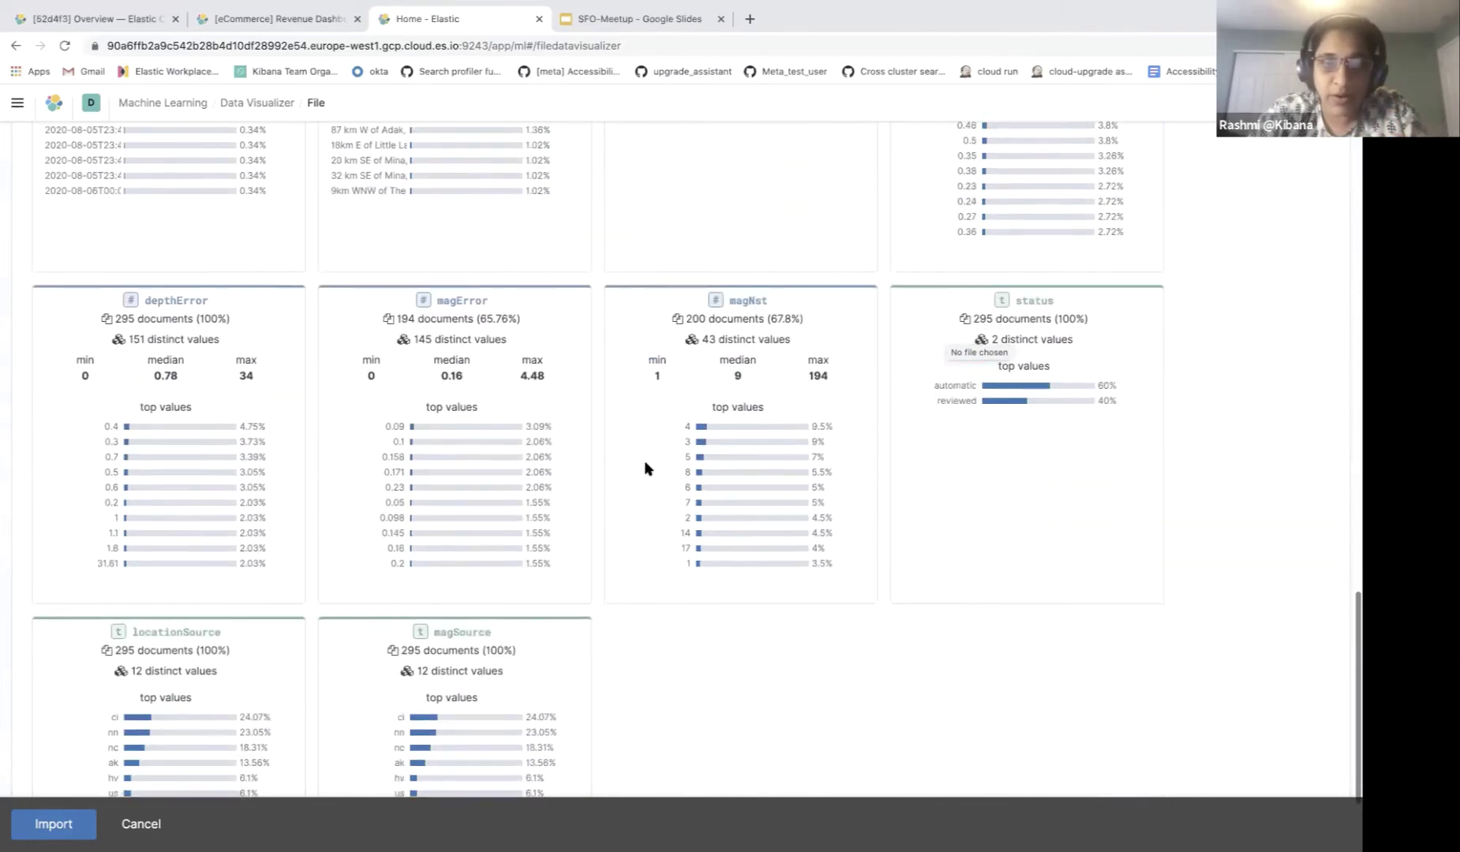
pyautogui.scroll(-2, 645, 465)
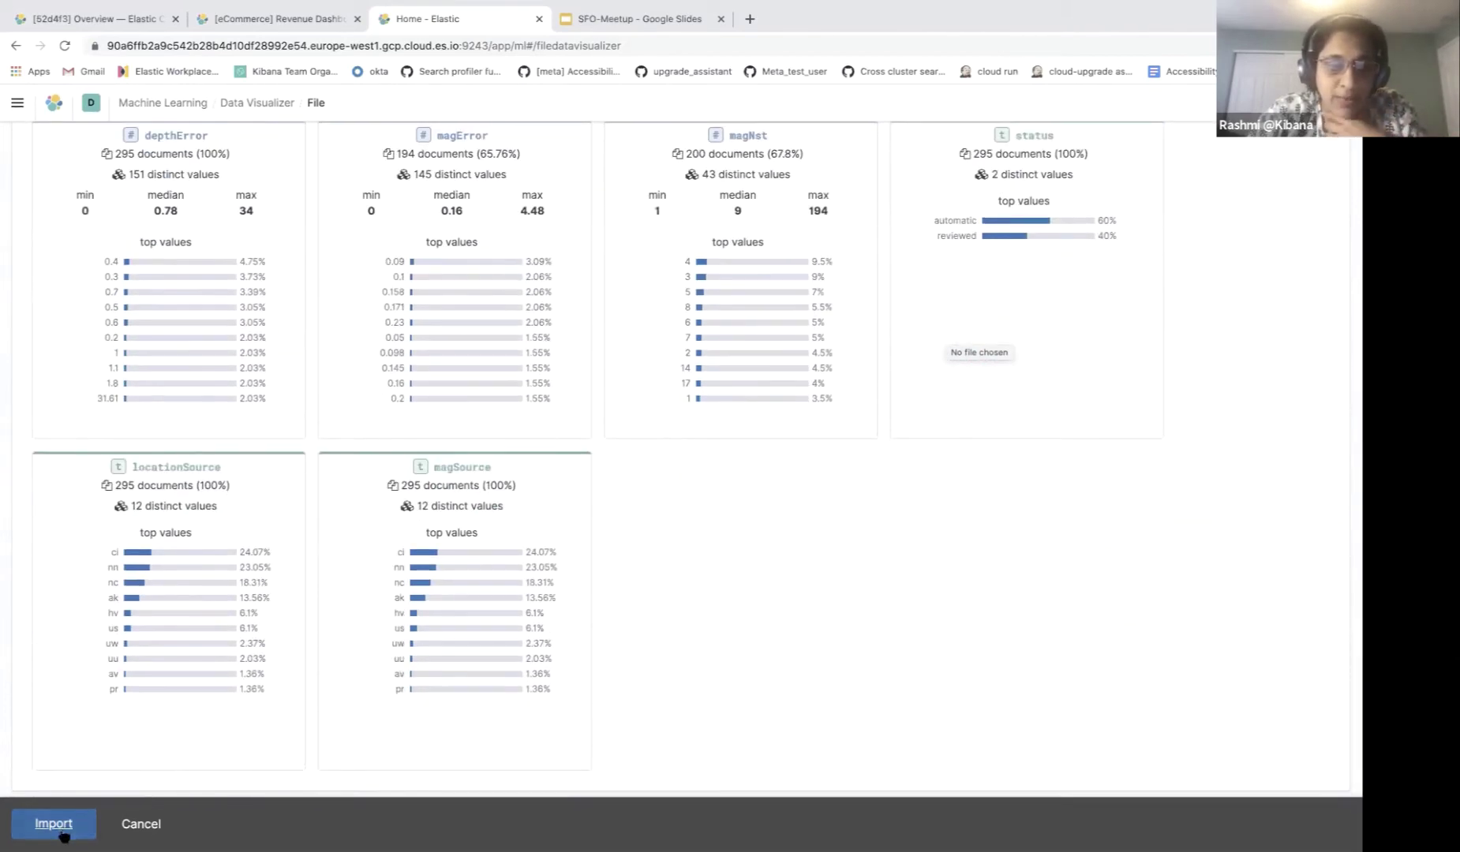
# Proceed to the import step and begin typing the index name 'earthqu'
pyautogui.click(54, 824)
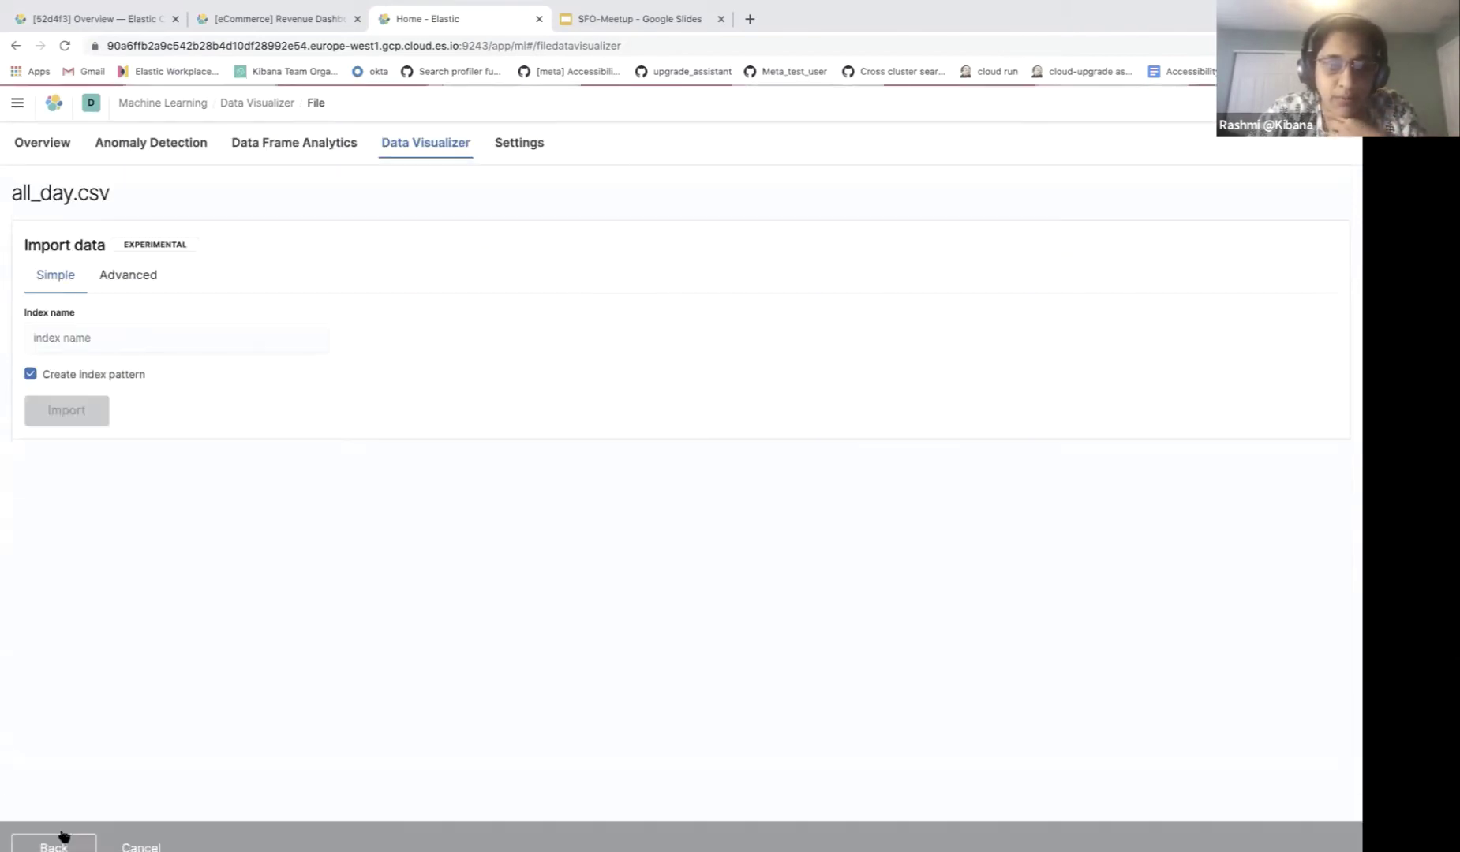
pyautogui.click(82, 339)
pyautogui.write('ear')
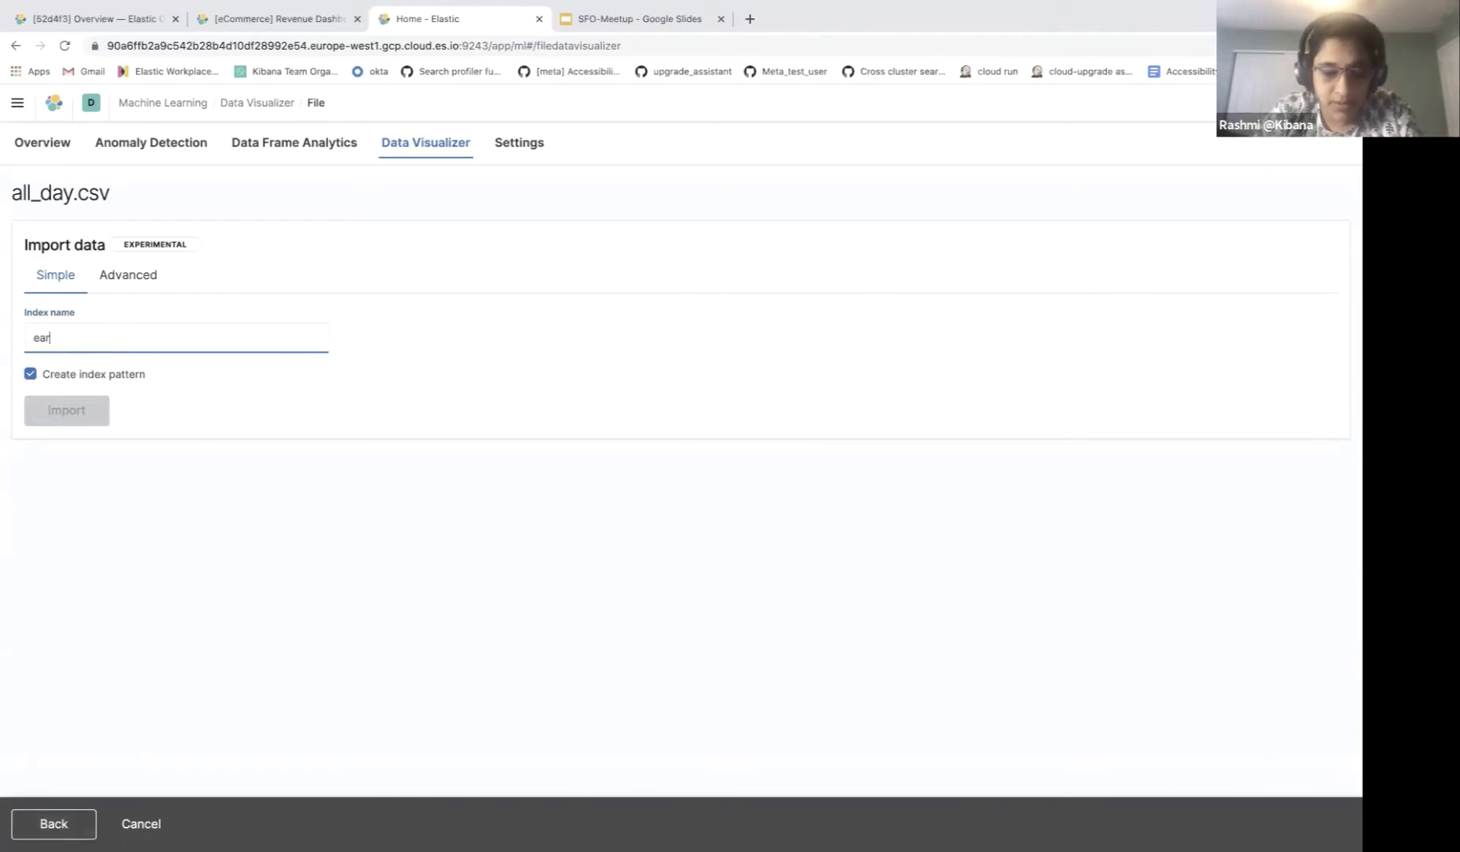
pyautogui.write('thquake_data')
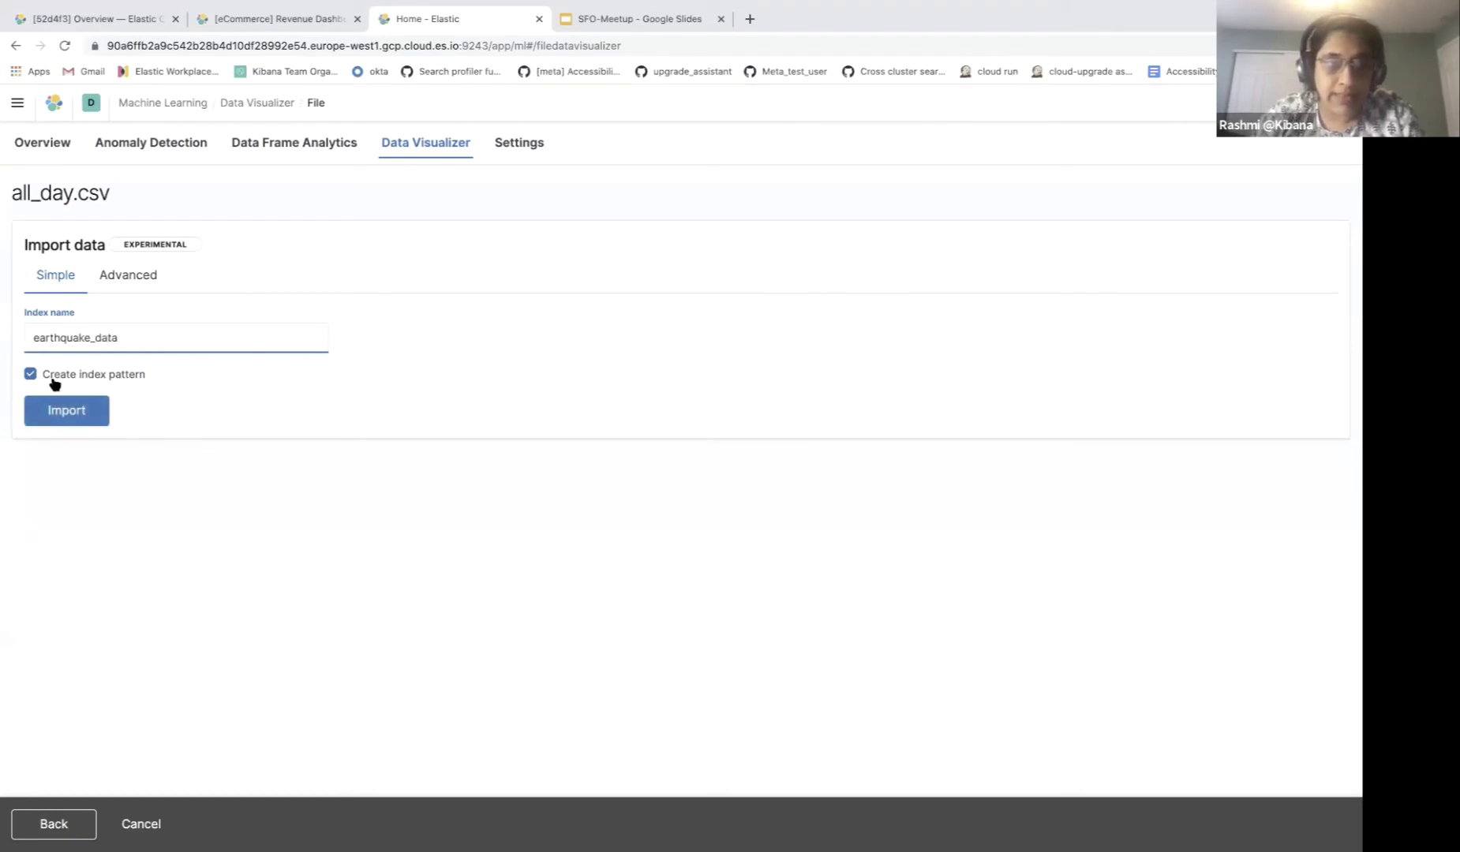
# Import into the earthquake_data index with its index pattern, ingesting 295 documents
pyautogui.click(79, 412)
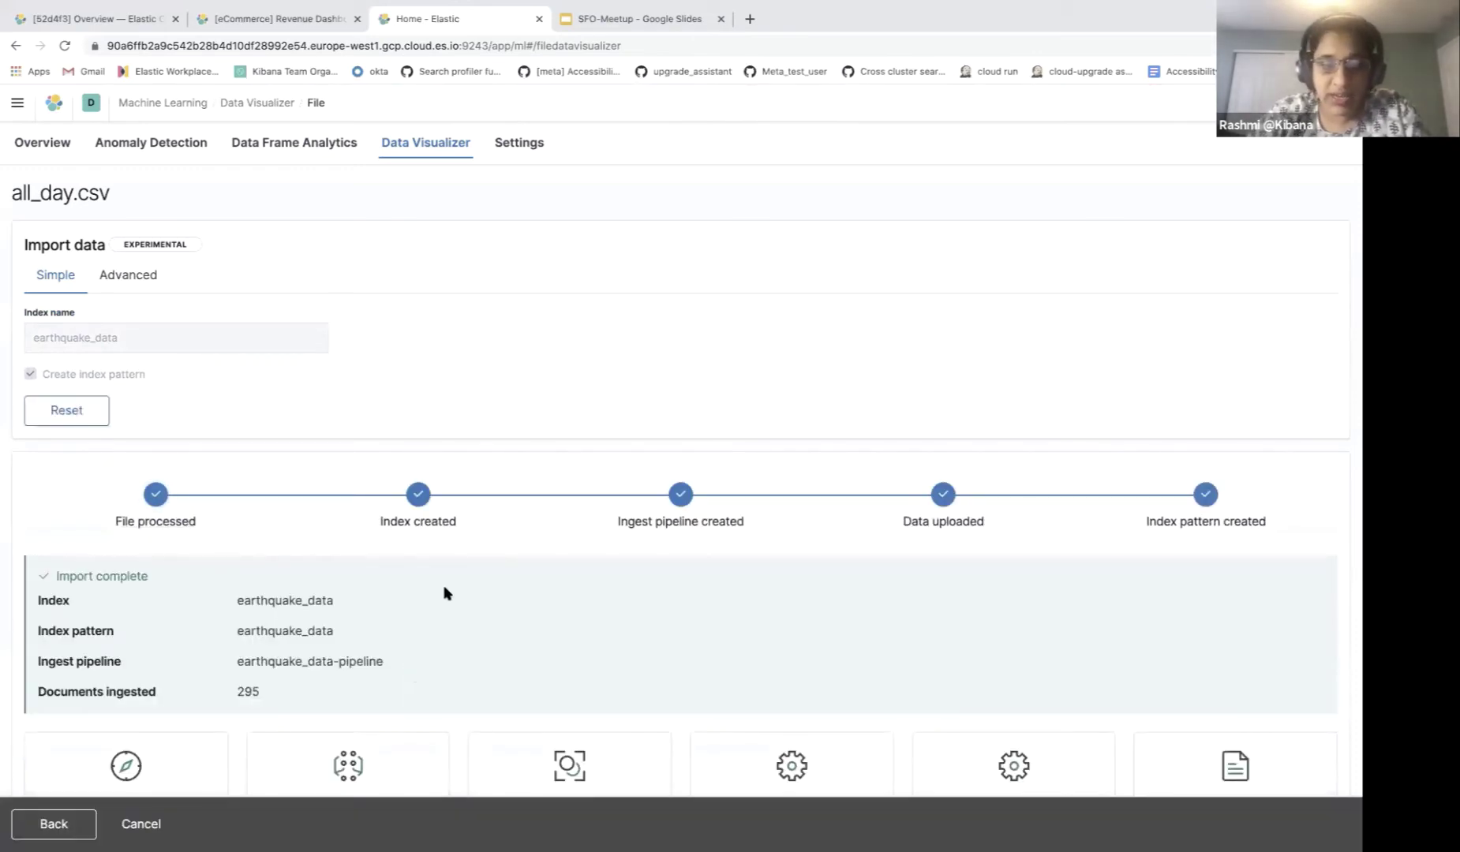
pyautogui.scroll(-1, 444, 593)
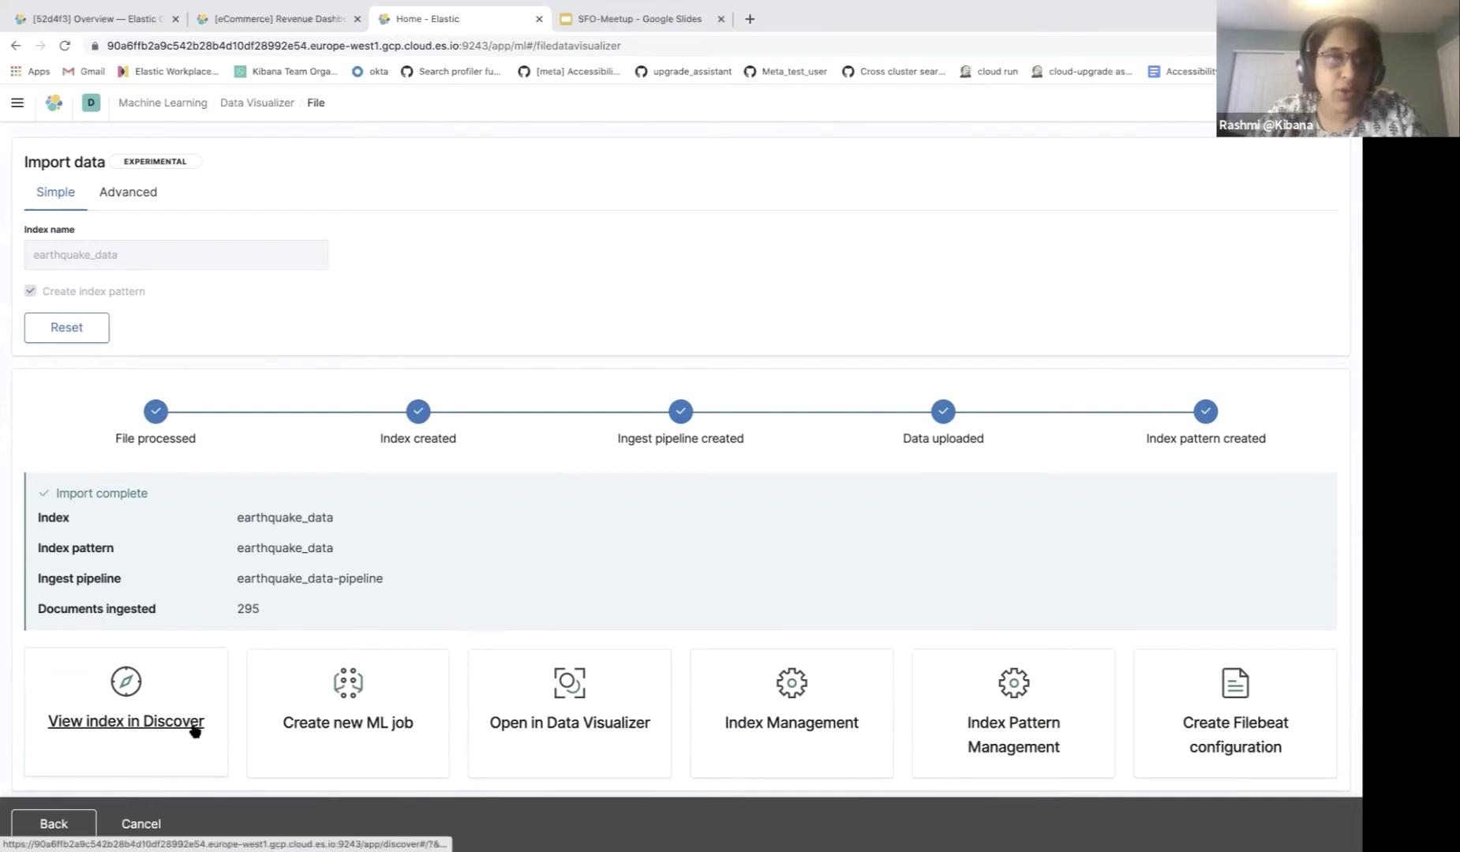
# Open earthquake_data in Discover (295 hits) and expand the first earthquake document
pyautogui.click(141, 724)
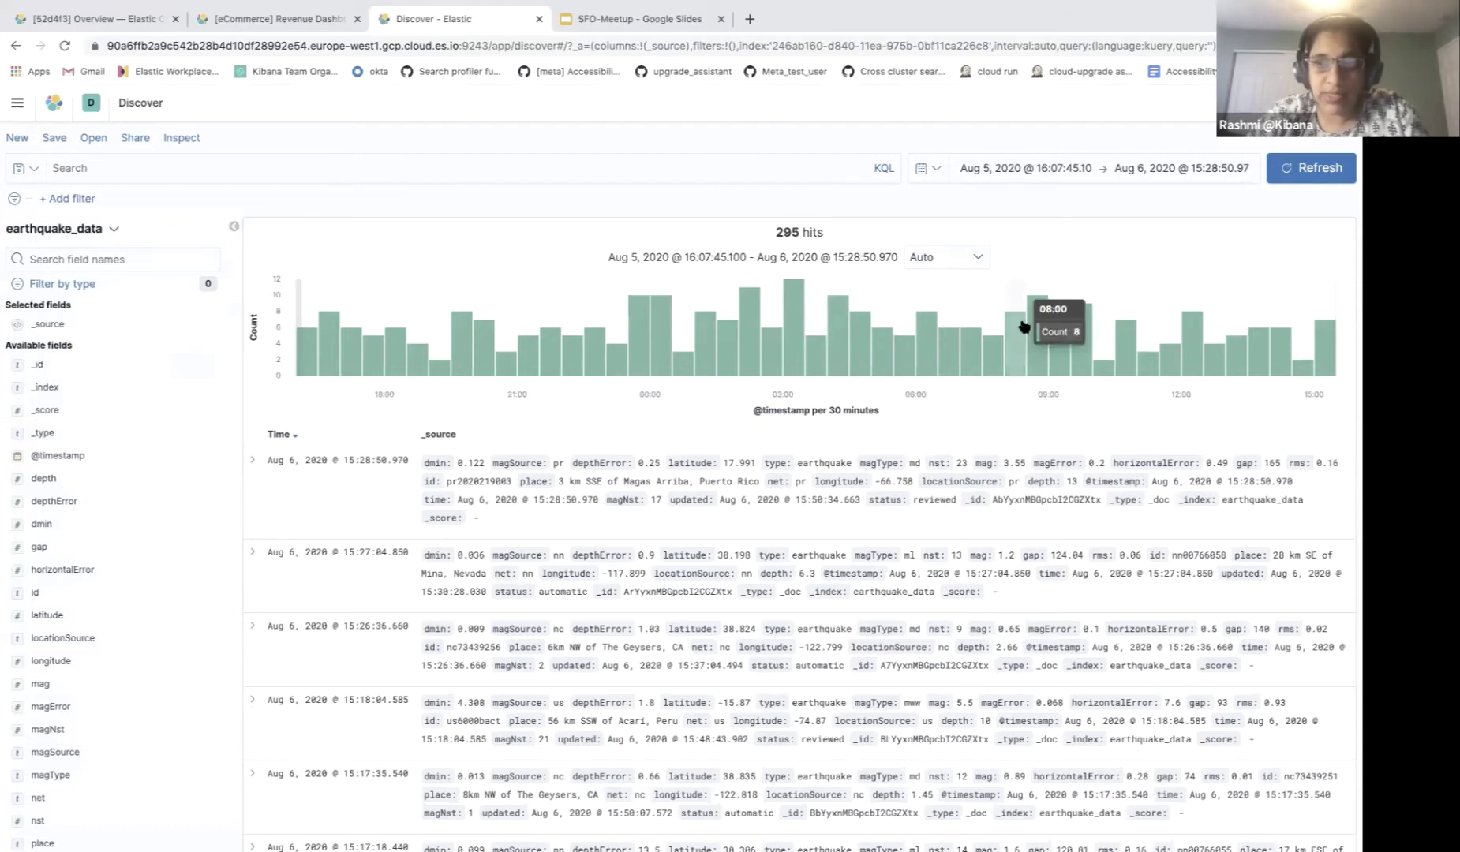
pyautogui.click(251, 463)
pyautogui.scroll(-6, 336, 569)
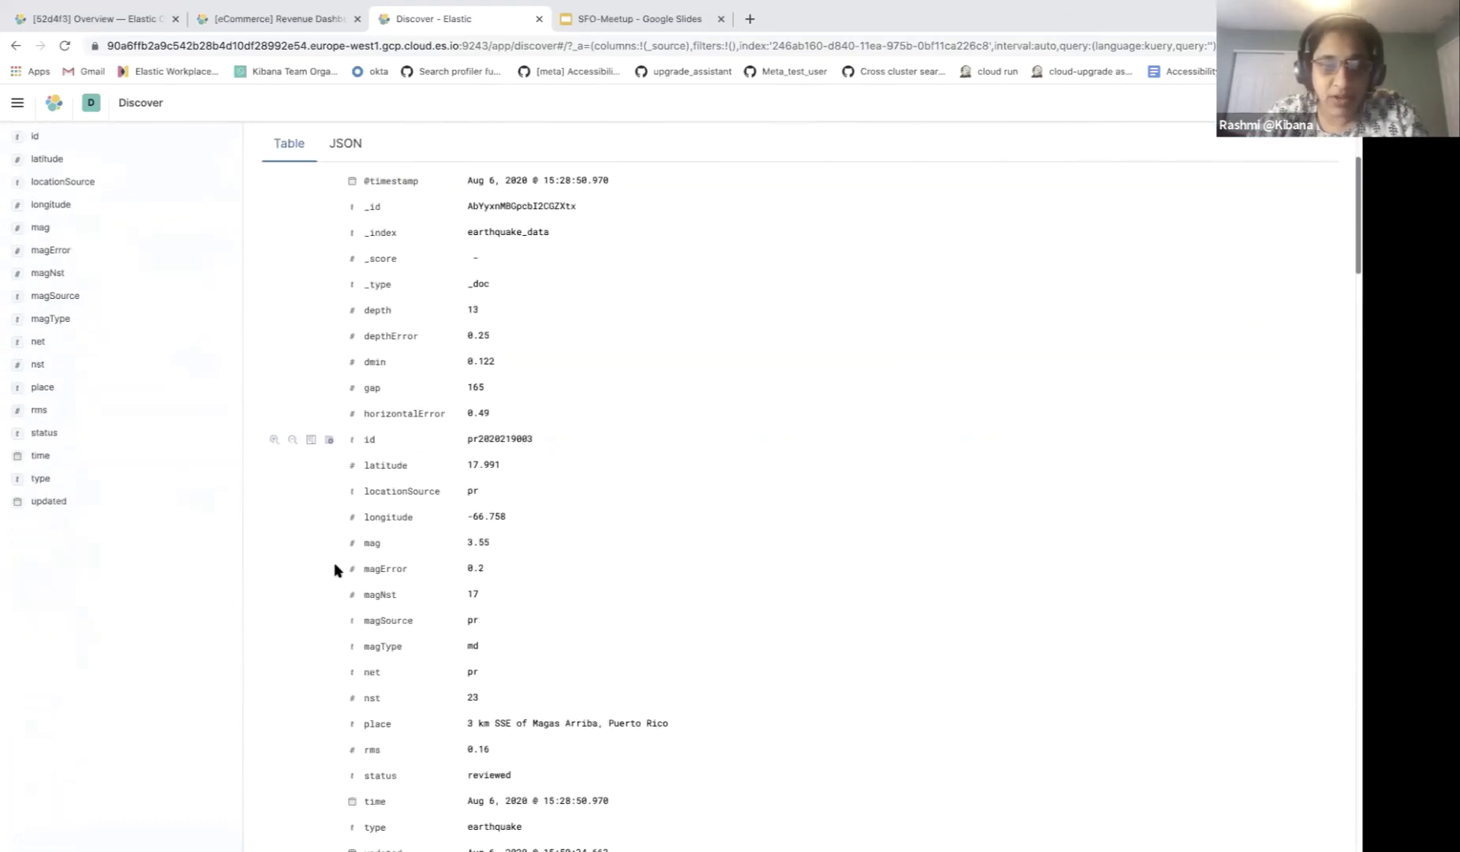
pyautogui.scroll(-2, 336, 570)
pyautogui.scroll(1, 375, 606)
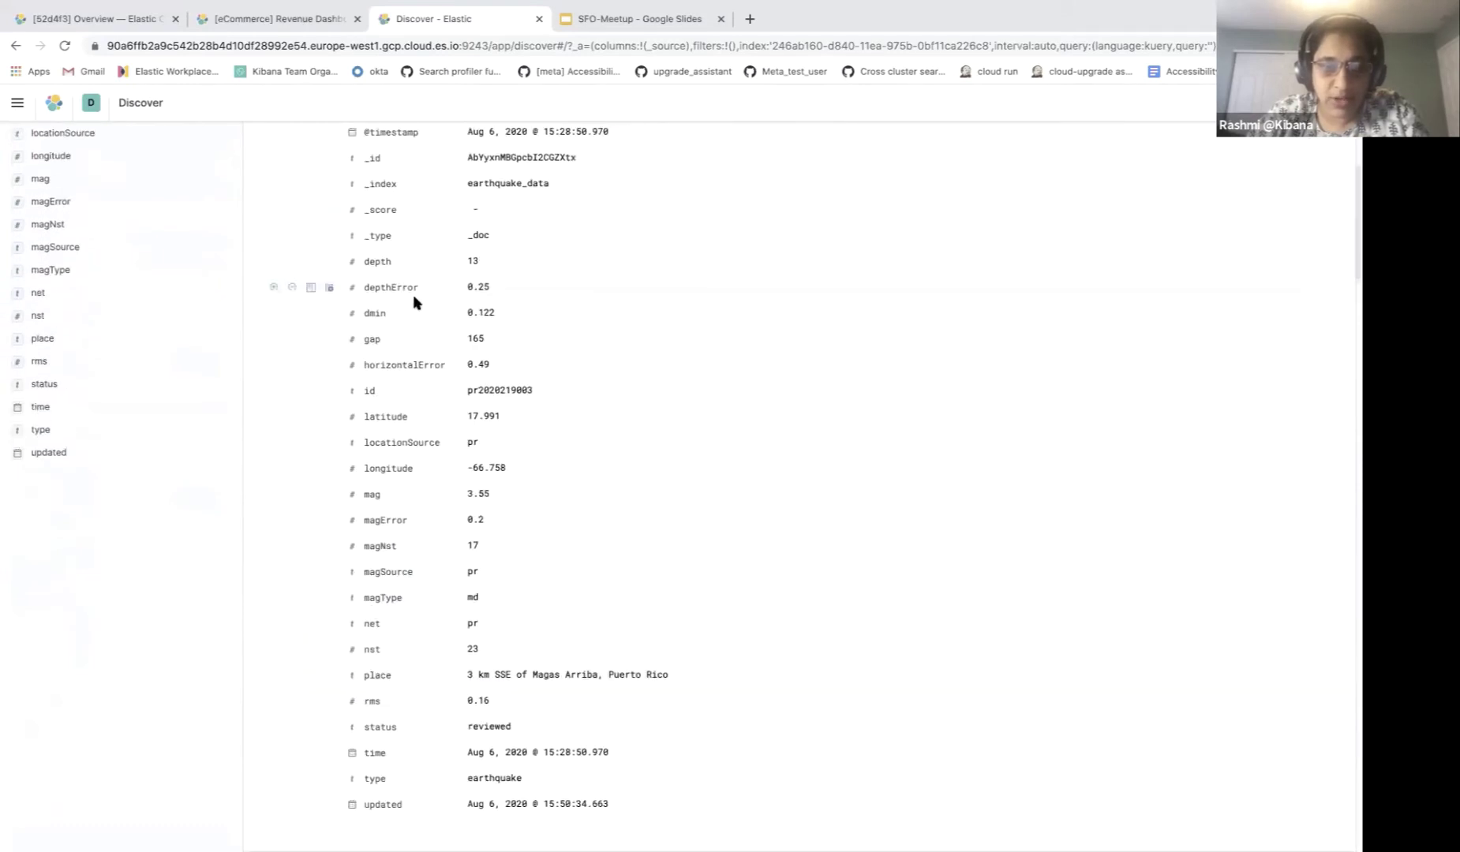
pyautogui.scroll(1, 499, 648)
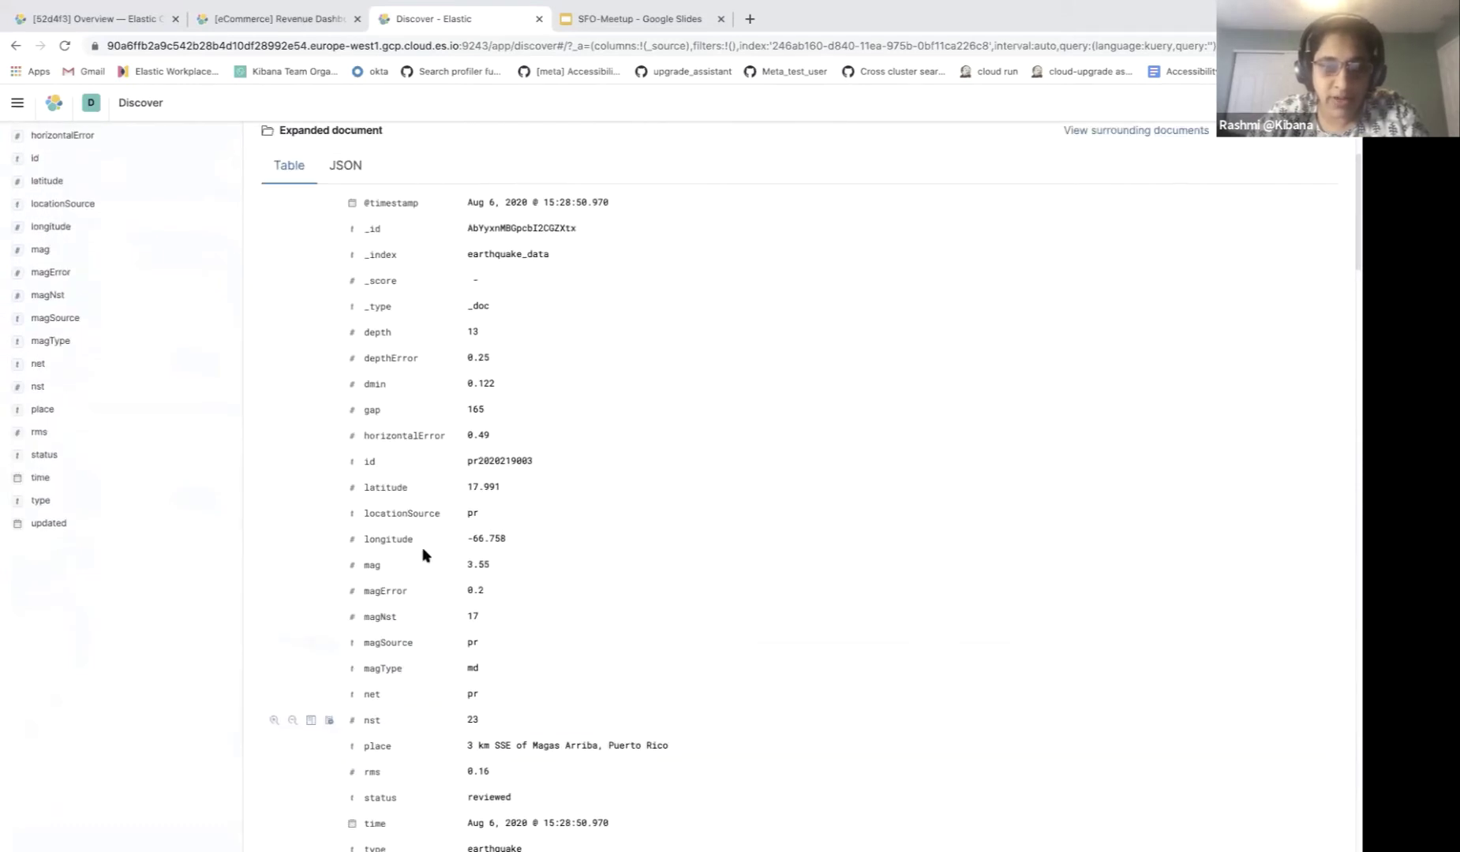
# Scroll through the expanded document's field values in the Table view
pyautogui.moveTo(205, 387)
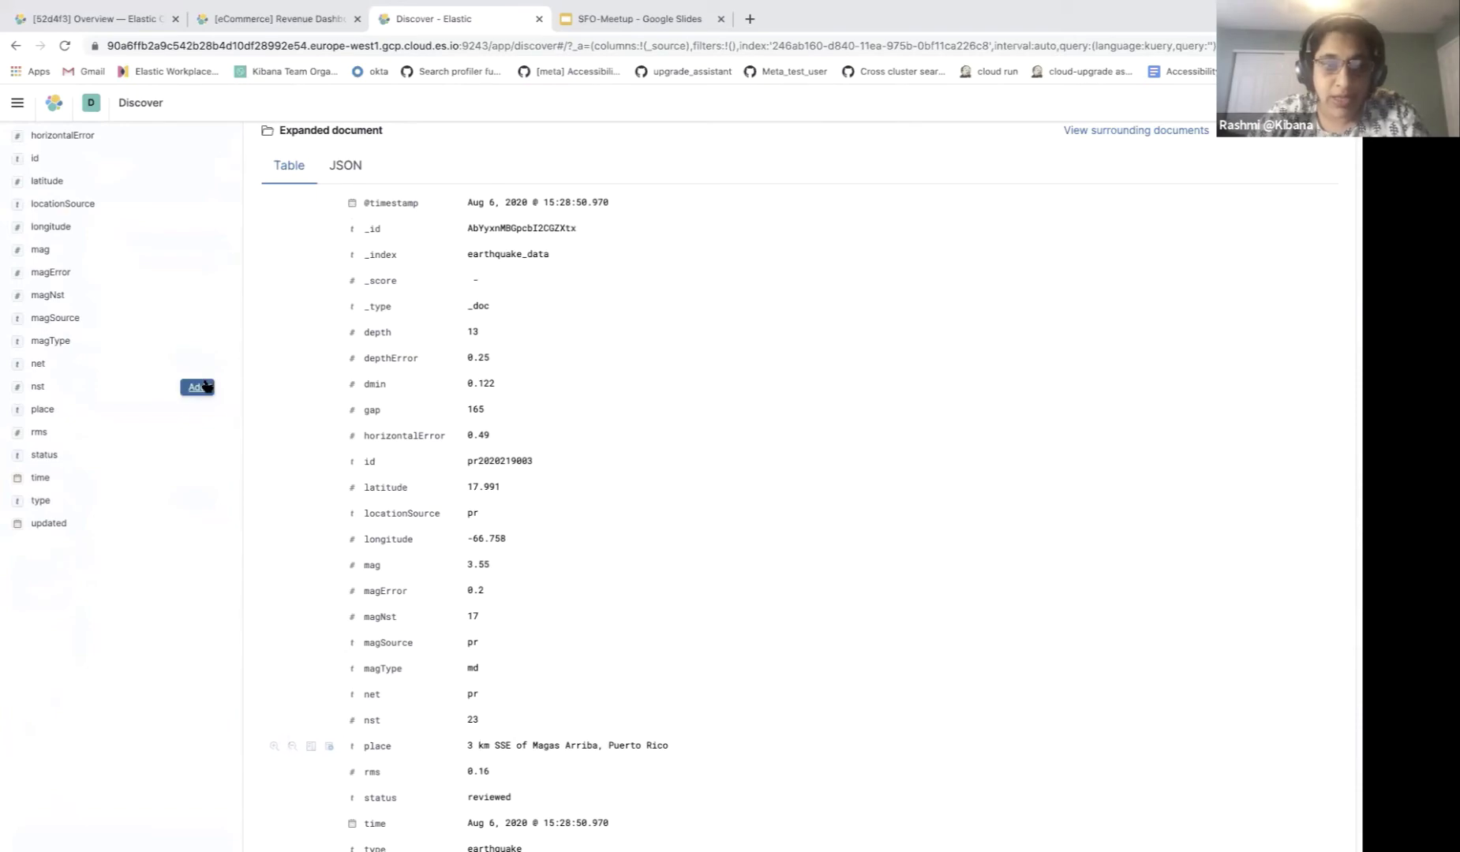
pyautogui.scroll(5, 205, 387)
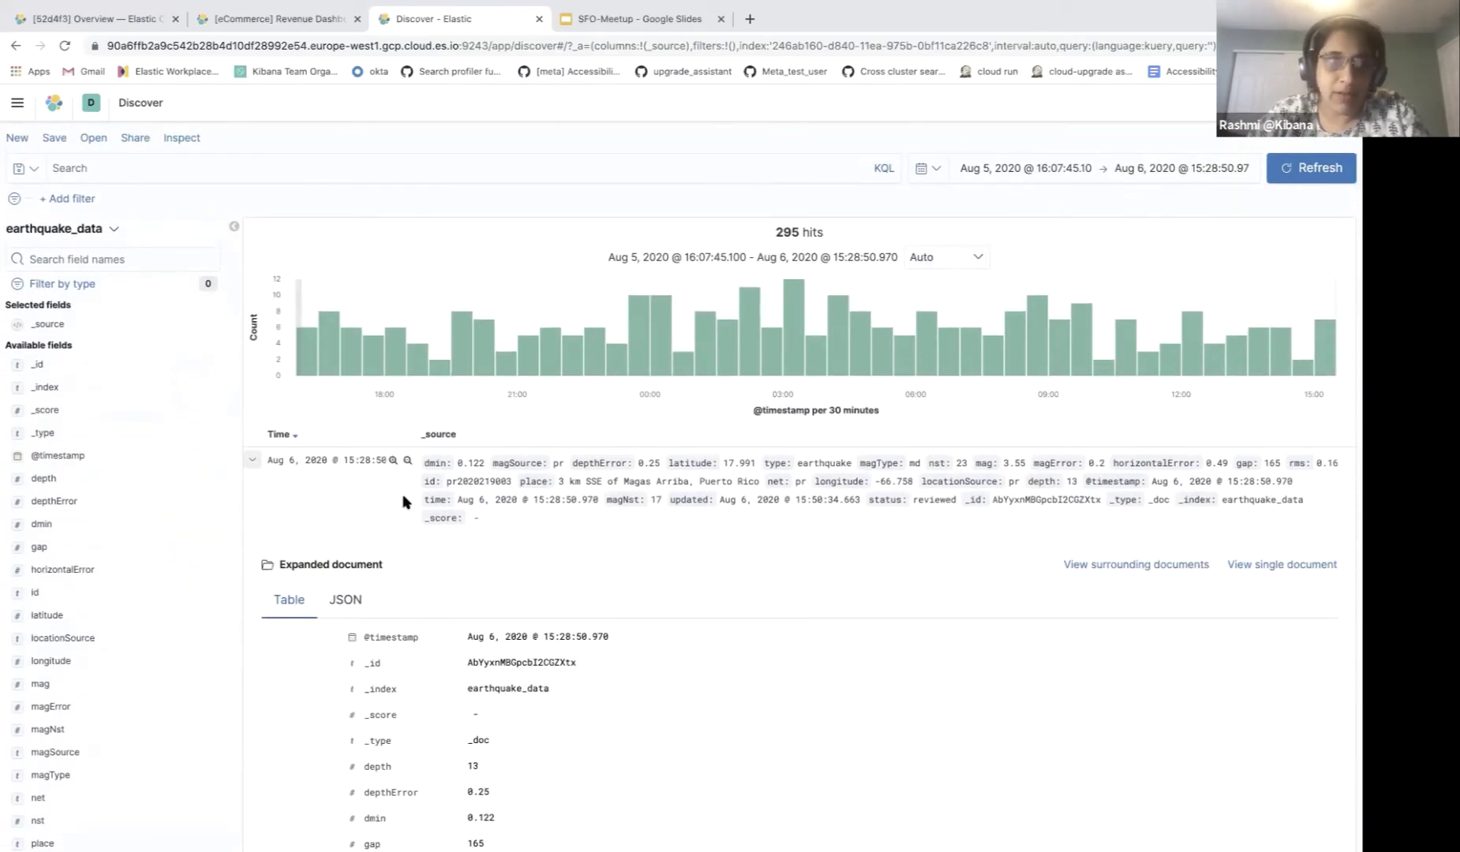
pyautogui.moveTo(197, 587)
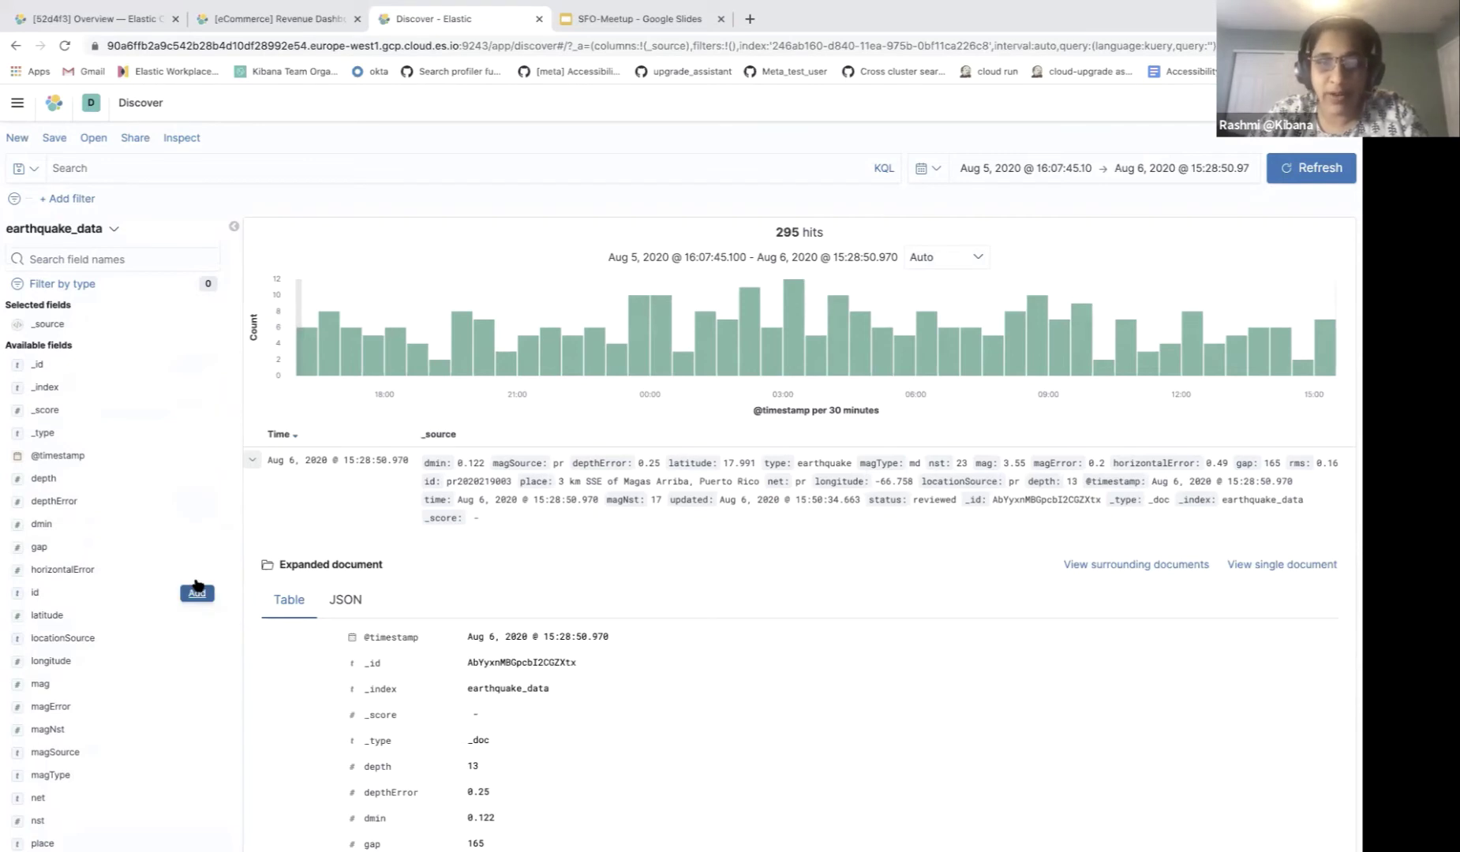
pyautogui.scroll(-2, 522, 789)
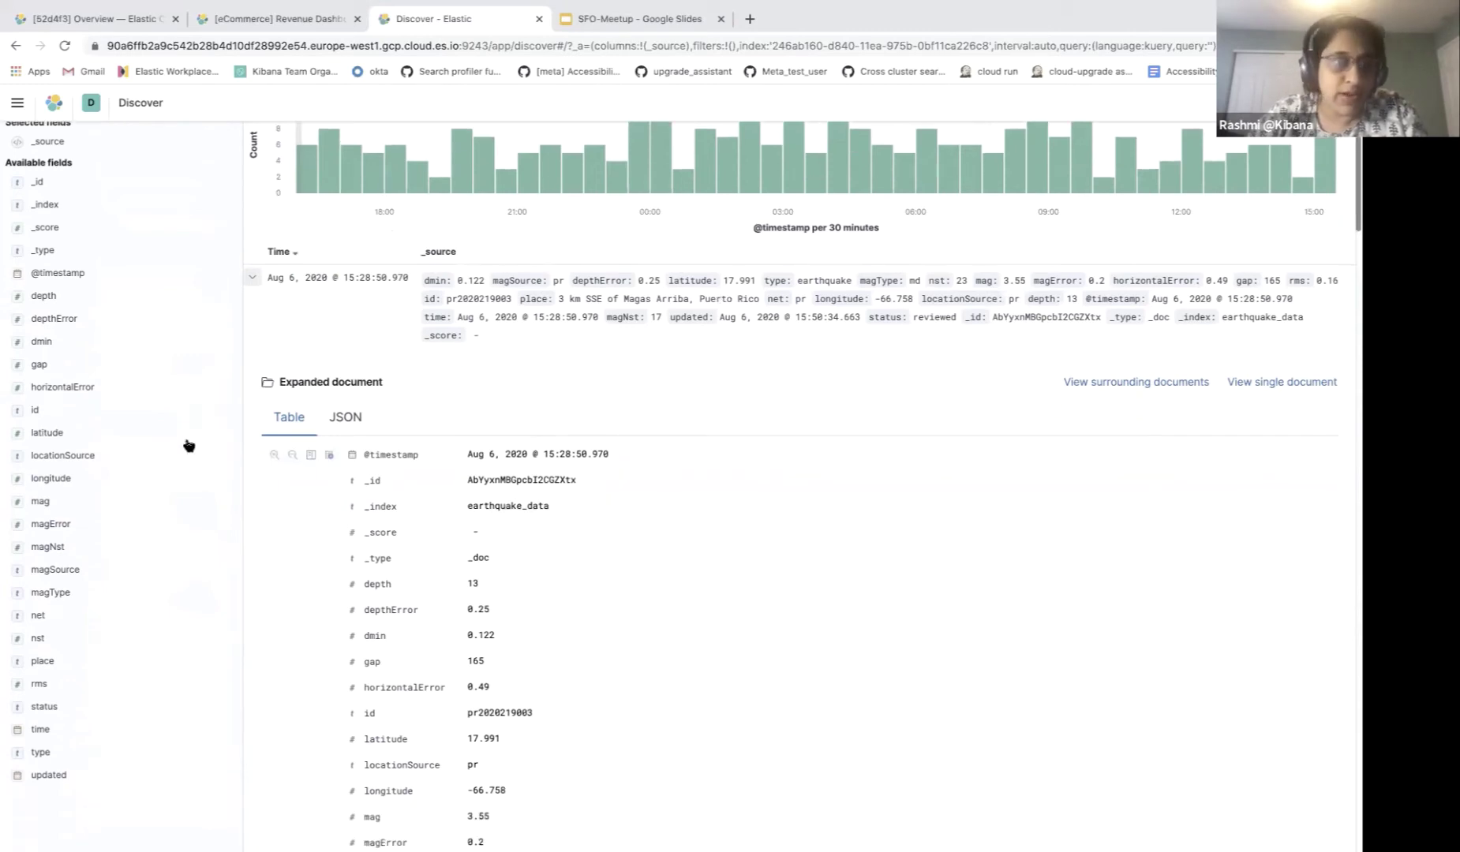
pyautogui.scroll(1, 189, 446)
pyautogui.scroll(-1, 188, 446)
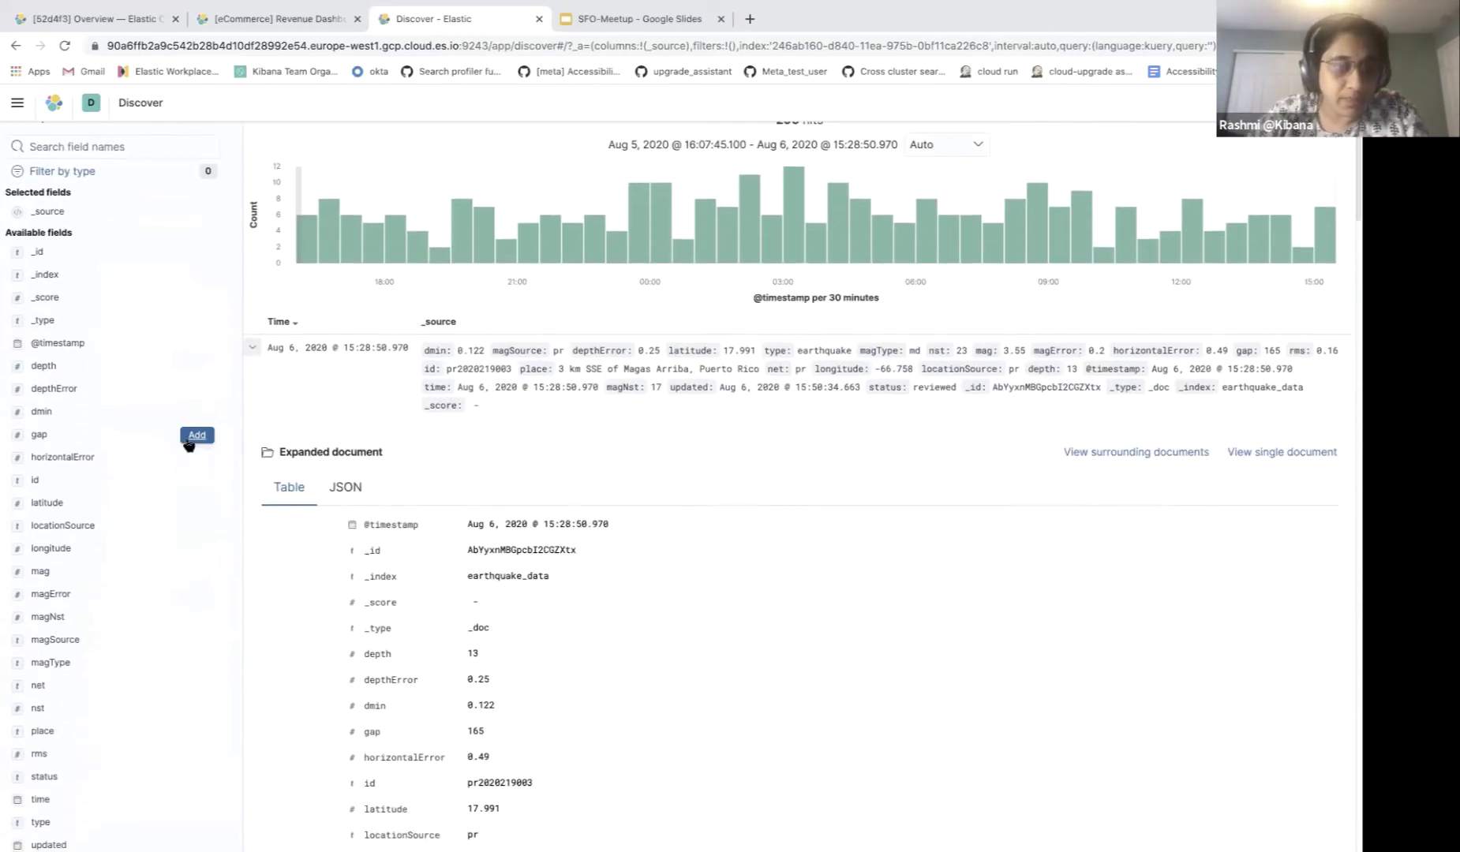
pyautogui.scroll(-1, 186, 438)
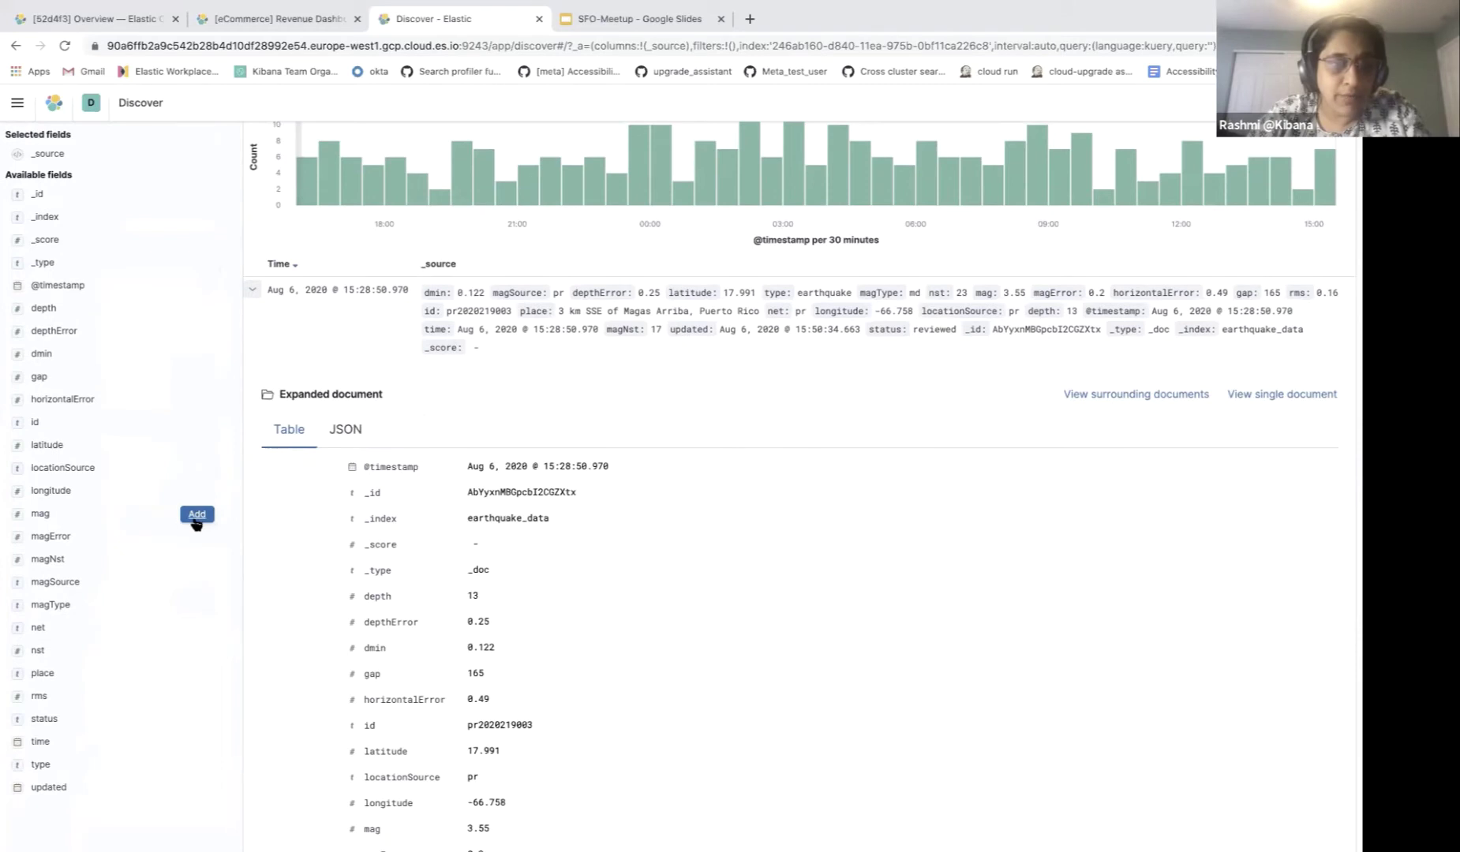
# Add mag, longitude, latitude, place and time as columns in the Discover results
pyautogui.click(196, 518)
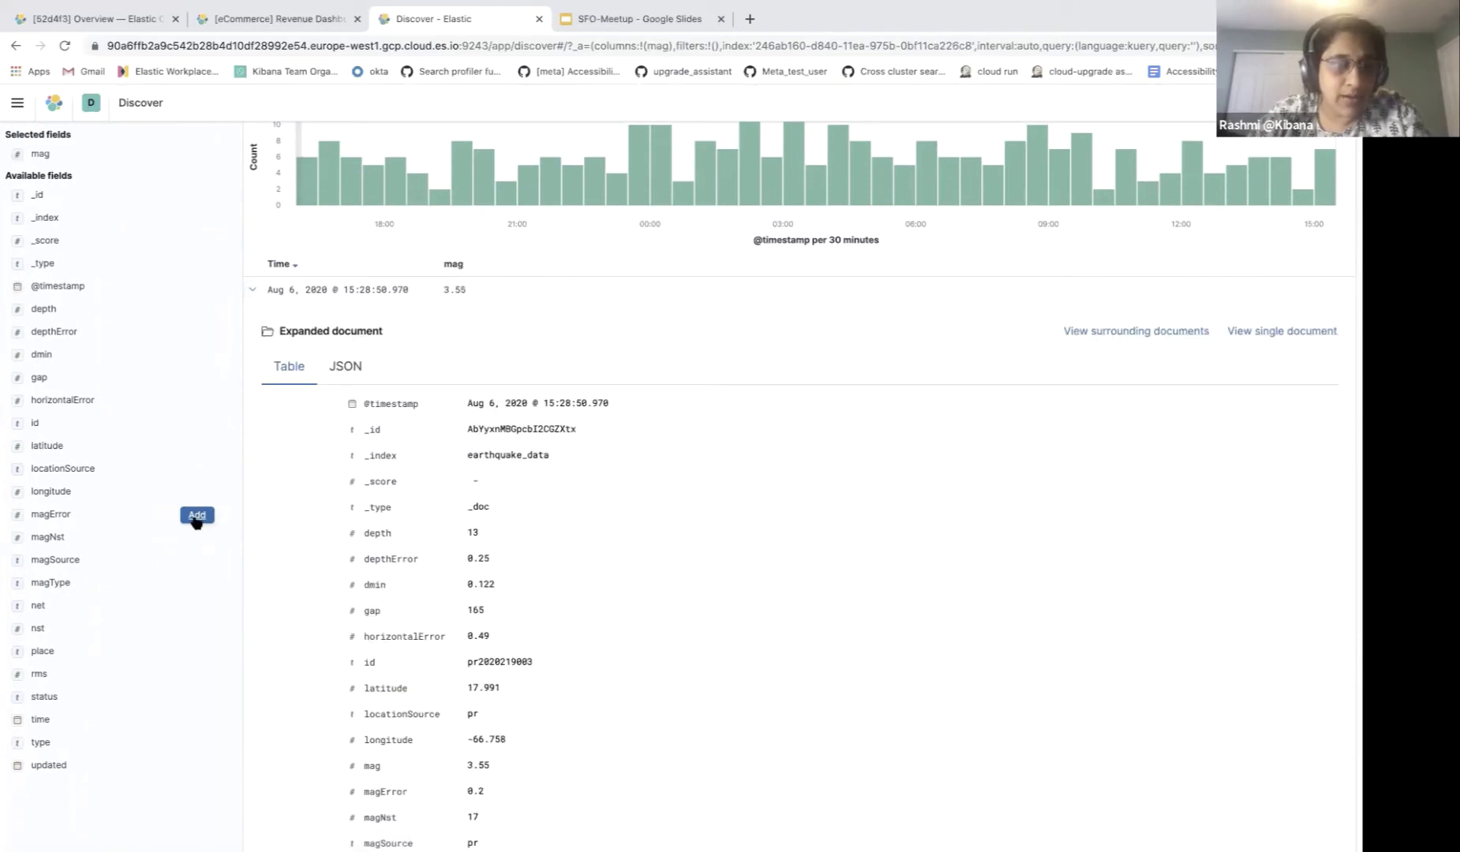
pyautogui.click(197, 492)
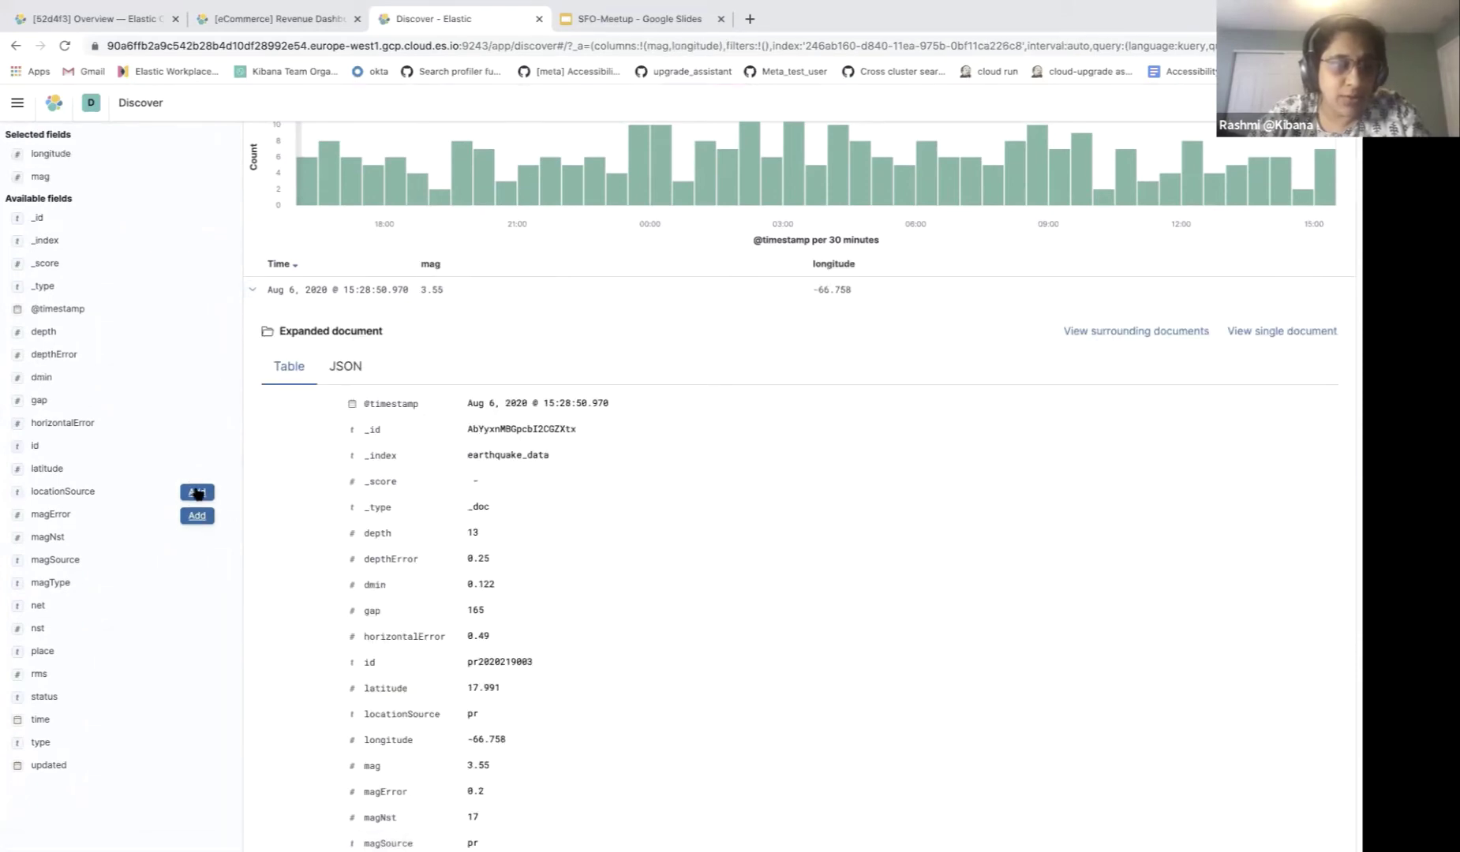
pyautogui.click(197, 470)
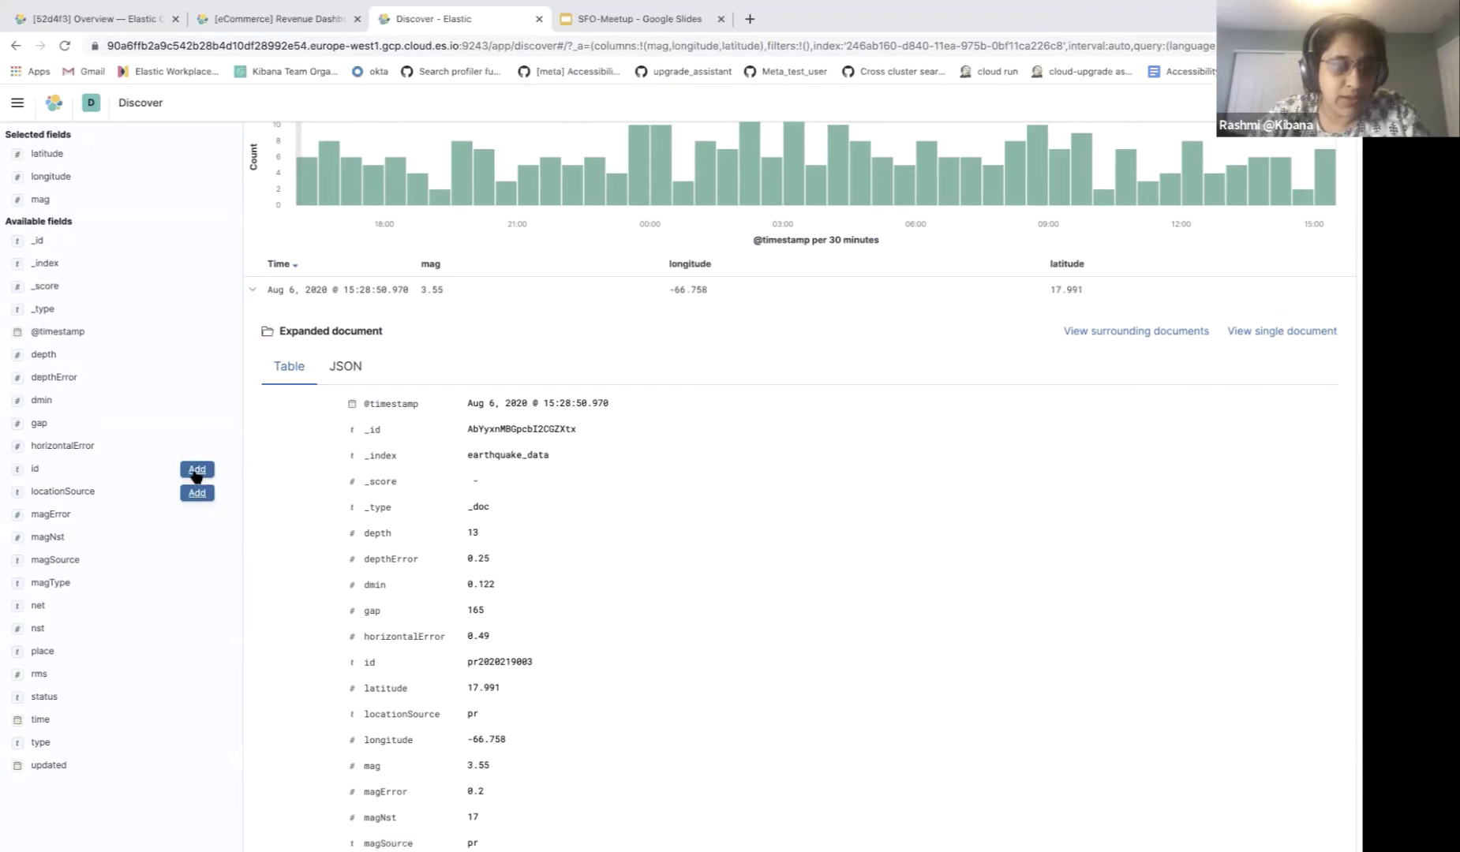
pyautogui.scroll(1, 344, 629)
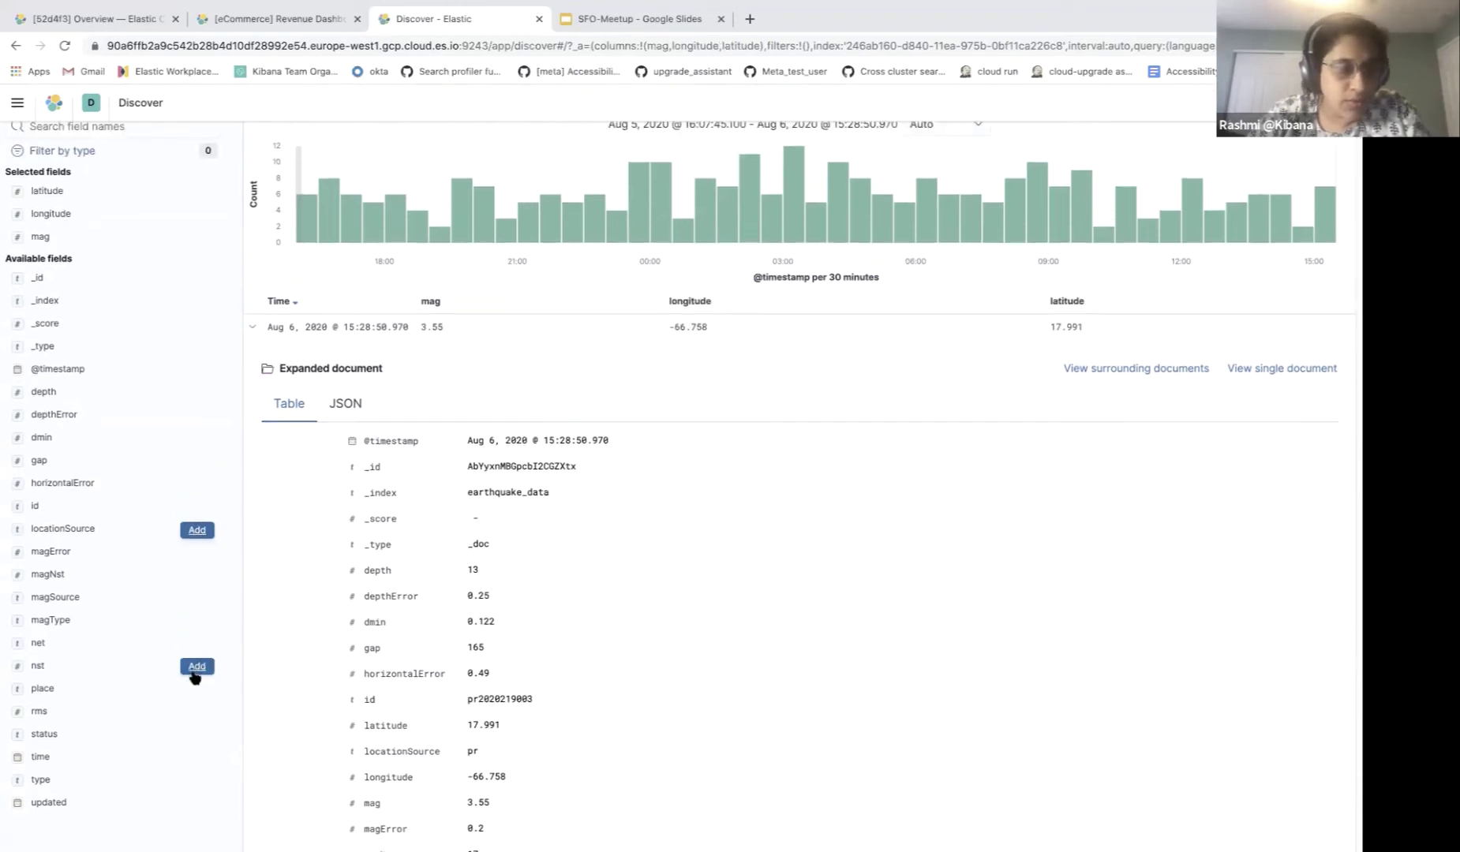
pyautogui.click(196, 688)
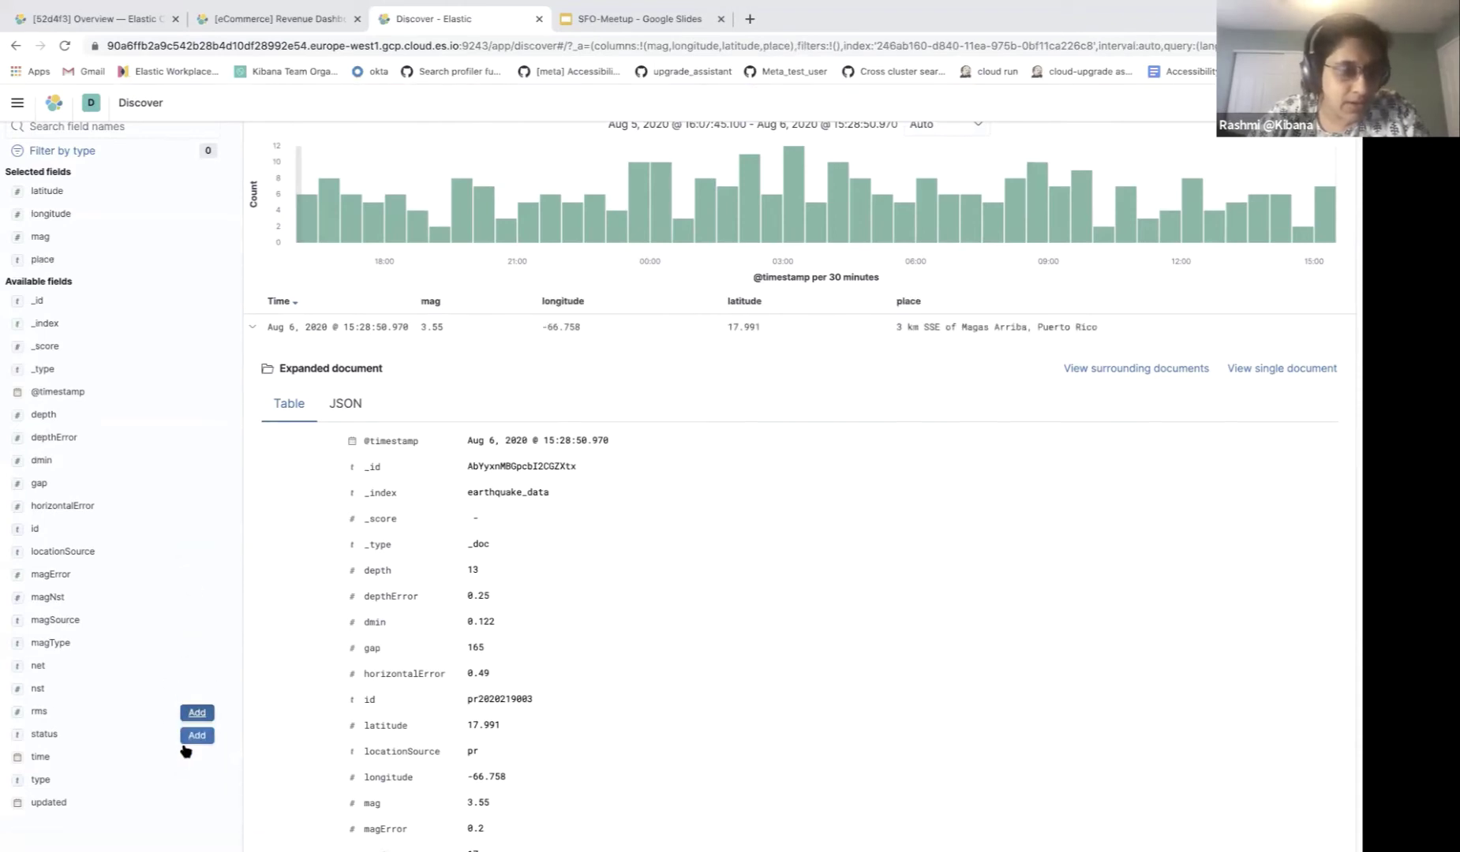
pyautogui.click(196, 758)
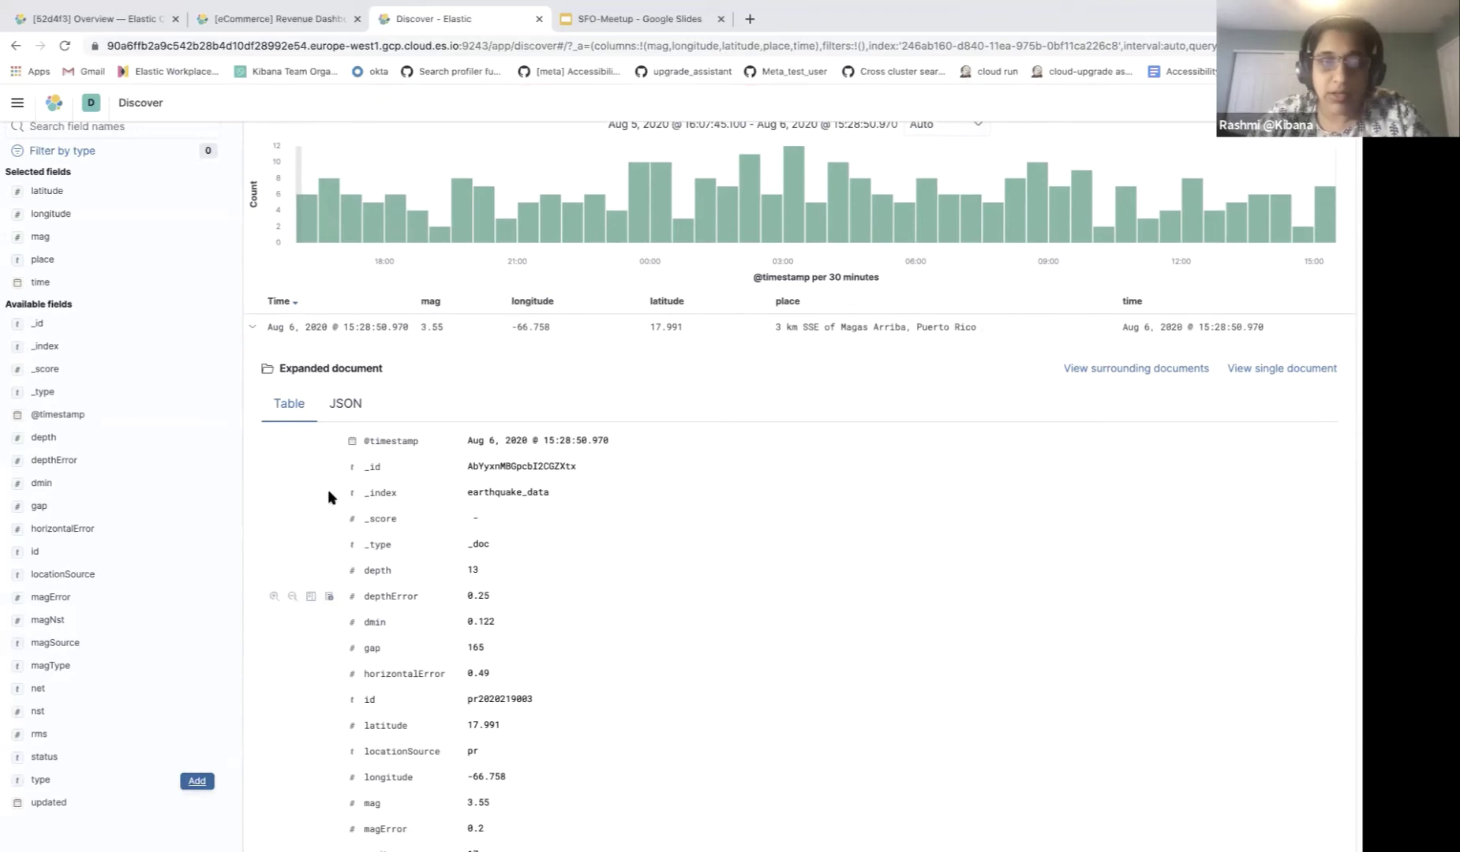
pyautogui.scroll(3, 352, 424)
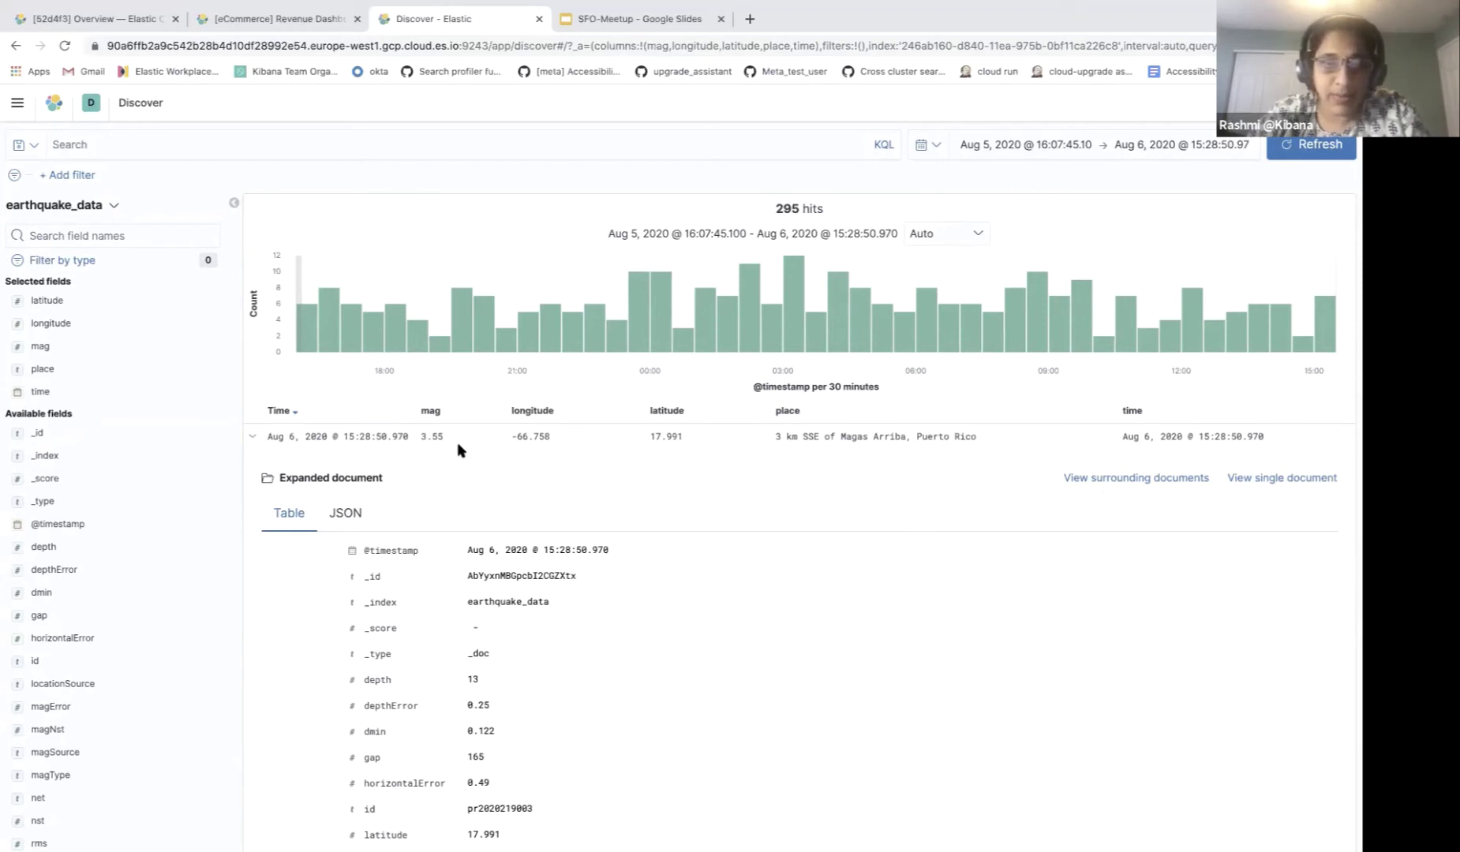
pyautogui.scroll(-1, 426, 431)
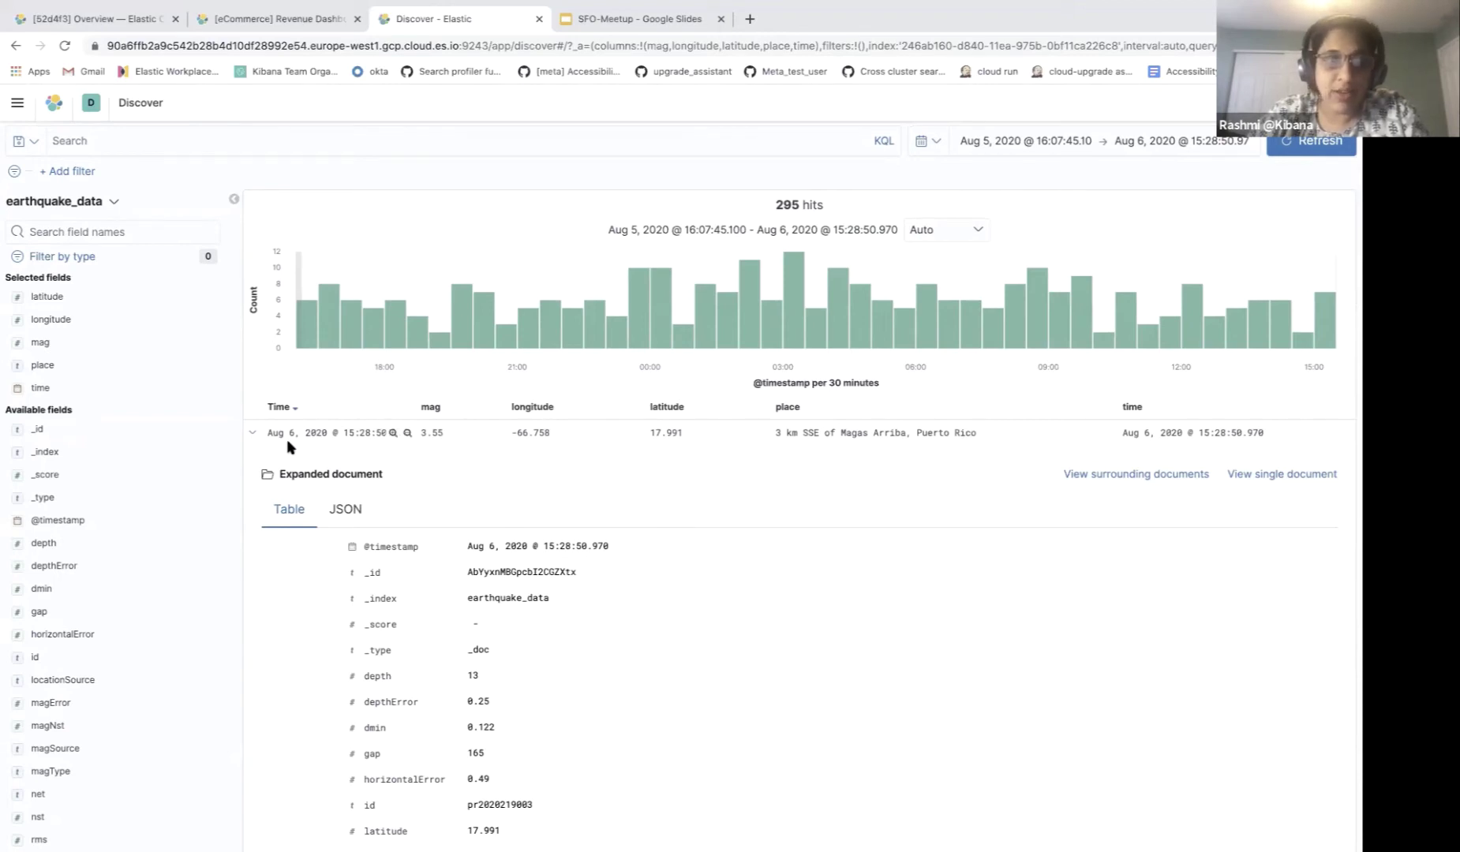
# Show the expanded earthquake record as raw JSON and scroll through its _source fields, such as mag 3.55
pyautogui.click(355, 507)
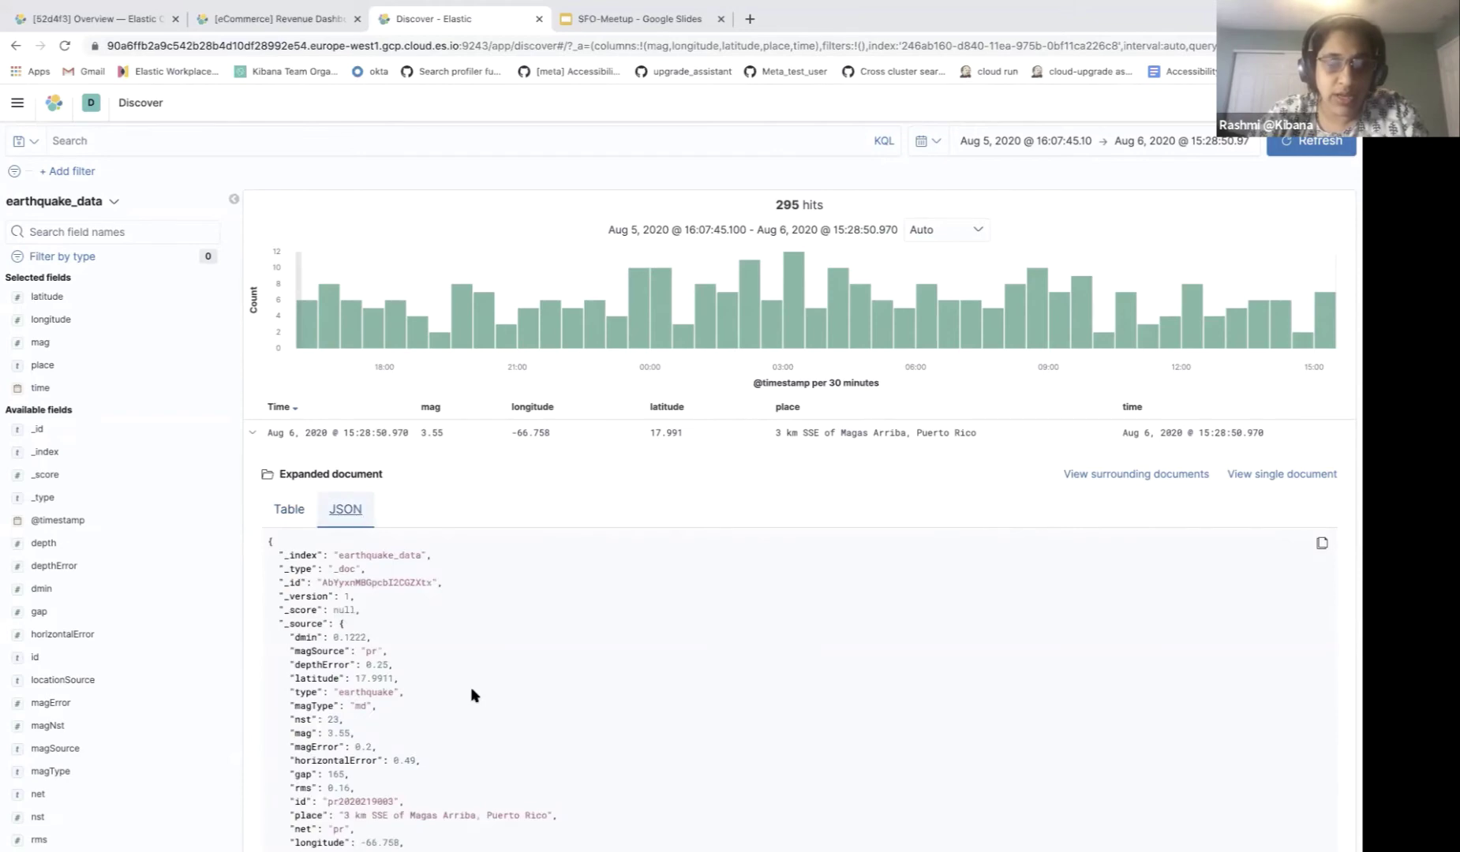
pyautogui.scroll(-6, 471, 695)
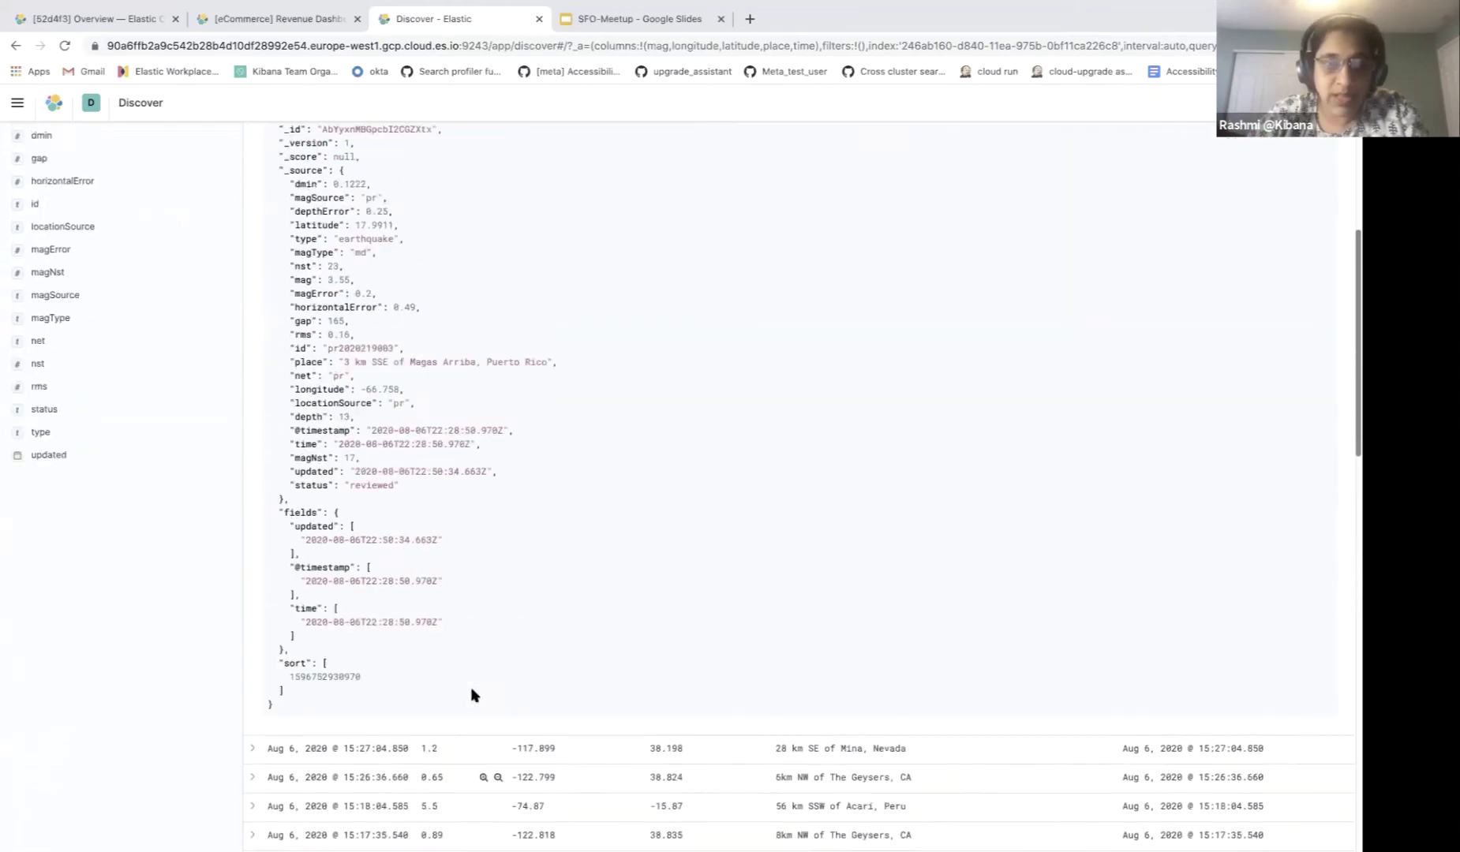
pyautogui.scroll(1, 471, 695)
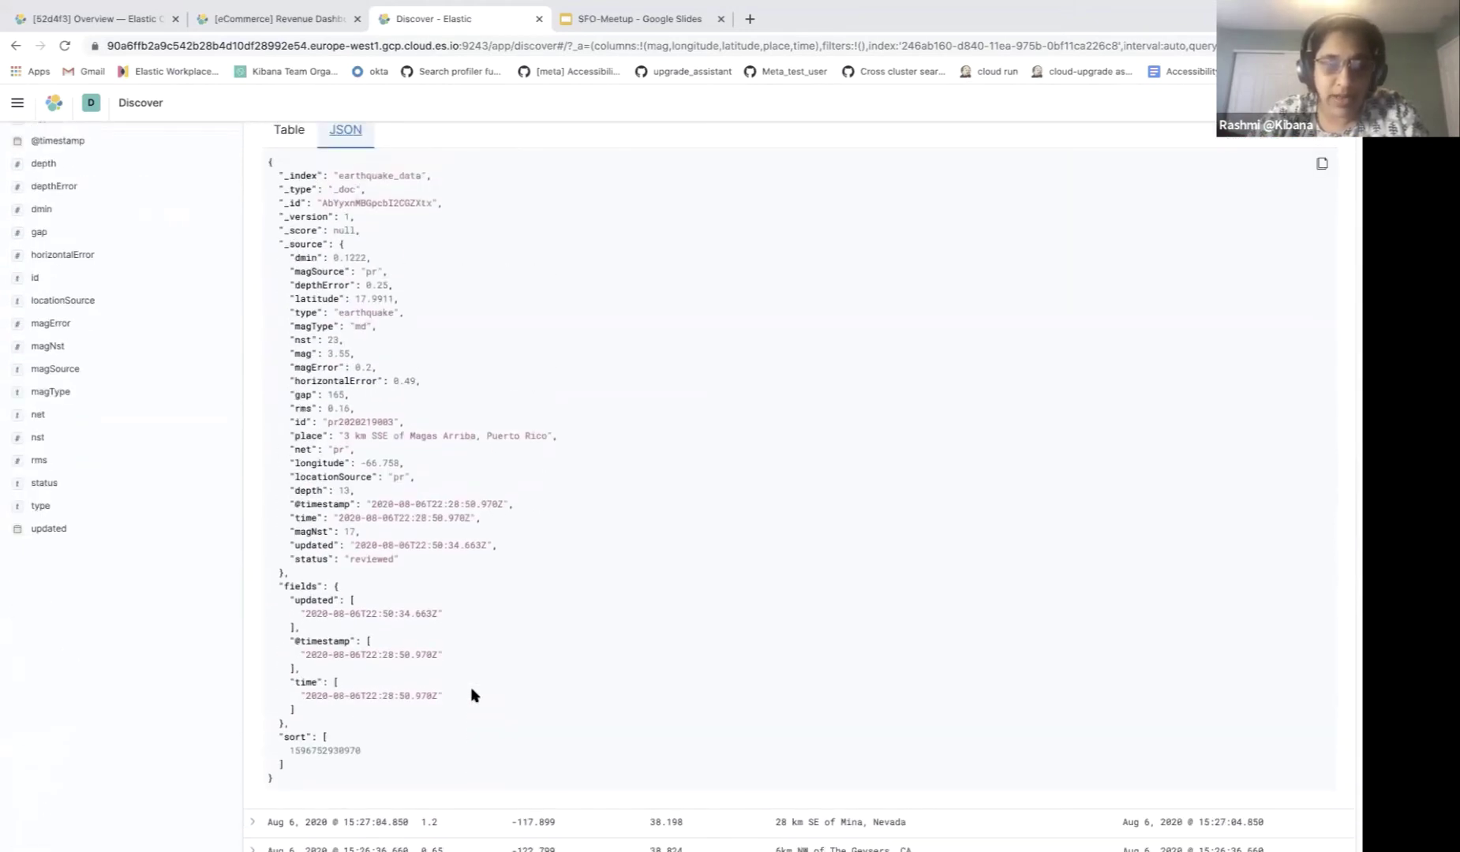
pyautogui.scroll(1, 471, 694)
pyautogui.scroll(1, 359, 504)
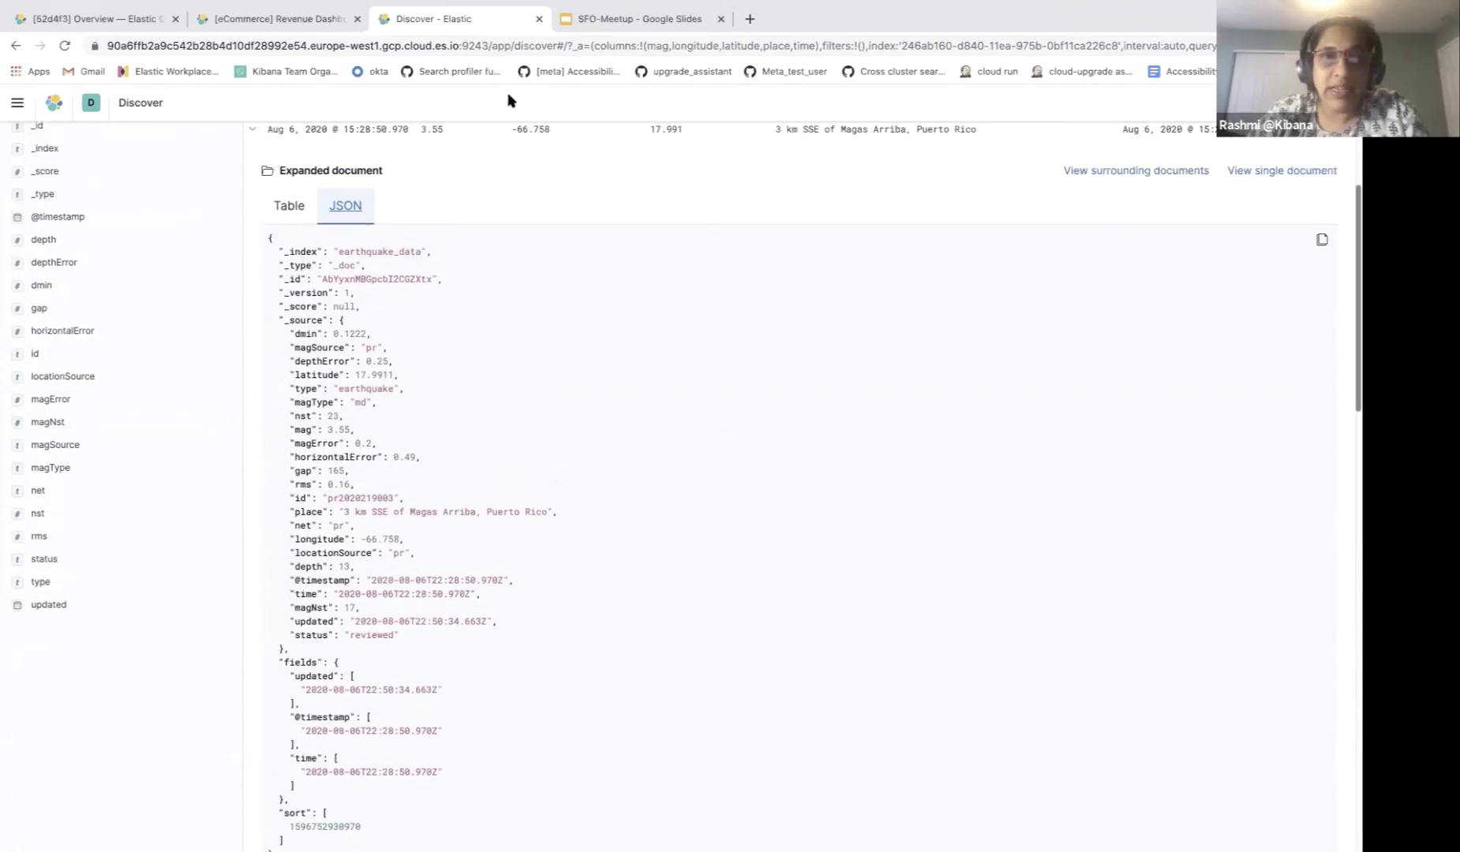
# Back in the SFO-Meetup deck, move to slide 8, 'Elasticsearch Service on Elastic Cloud'
pyautogui.click(631, 18)
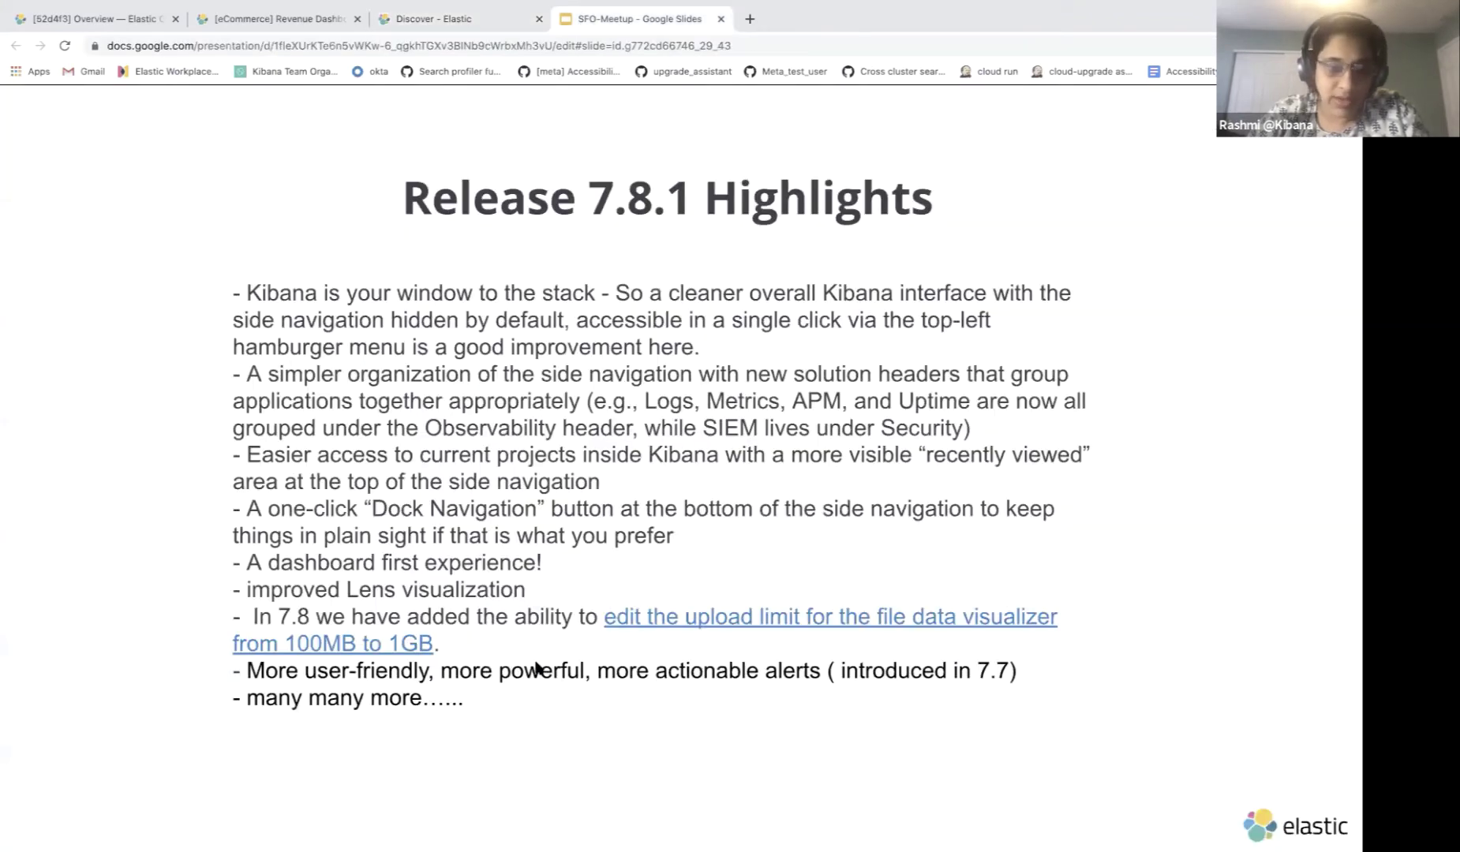
pyautogui.click(471, 685)
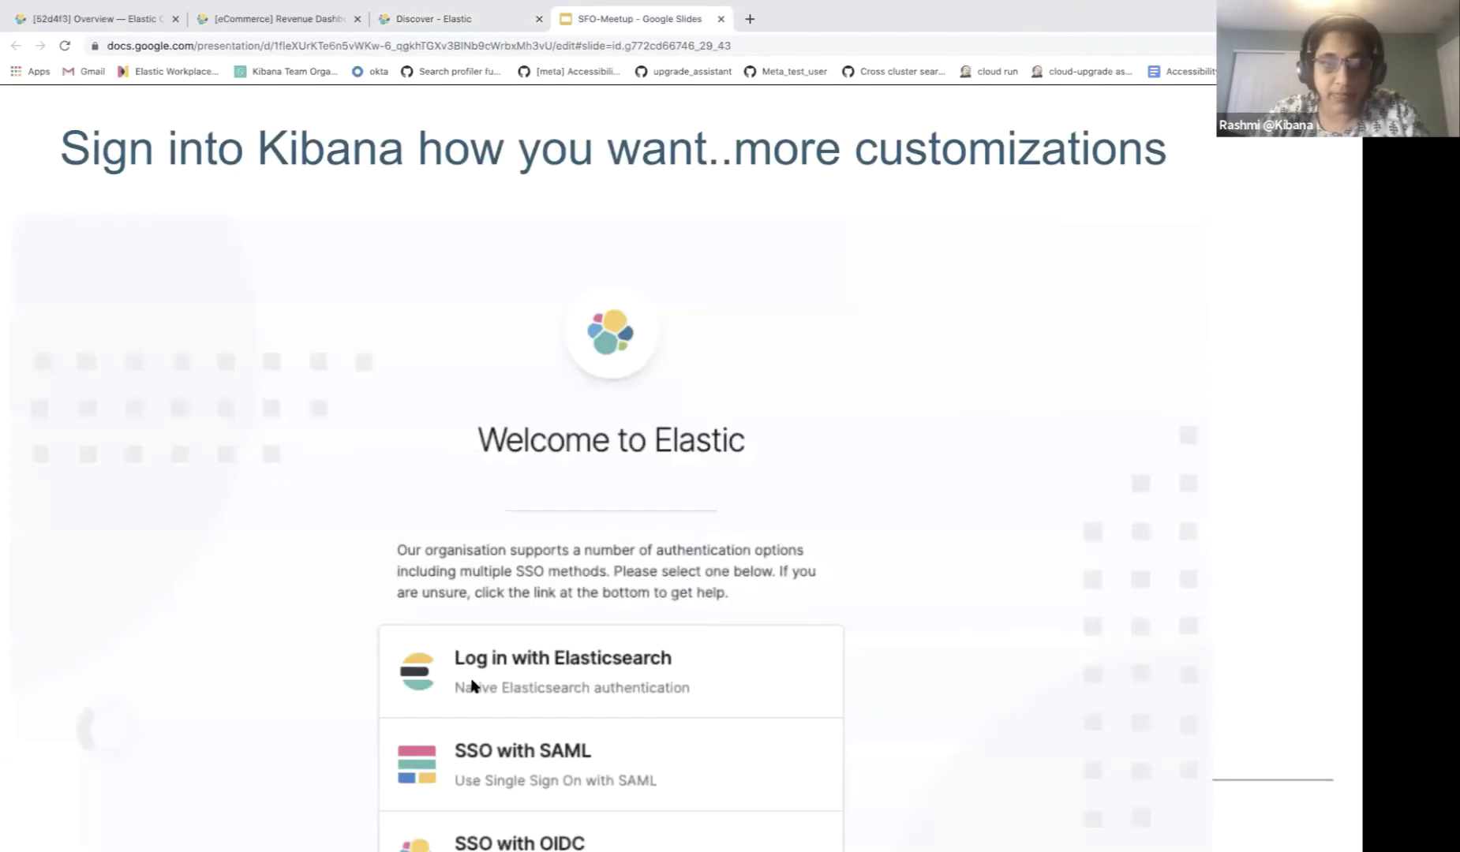
pyautogui.click(472, 685)
pyautogui.click(471, 685)
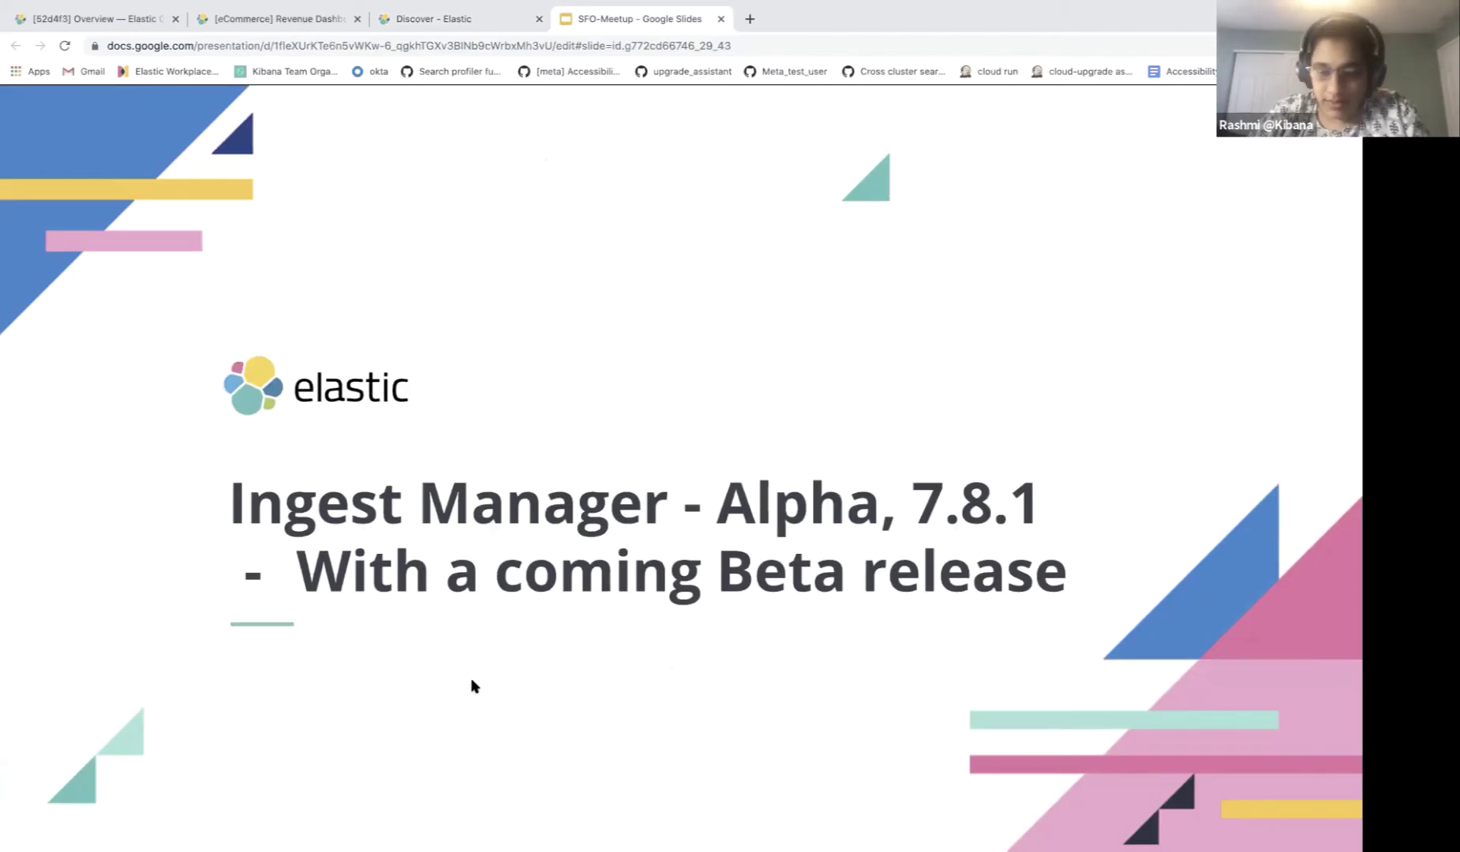
pyautogui.press('Left')
pyautogui.press('Left')
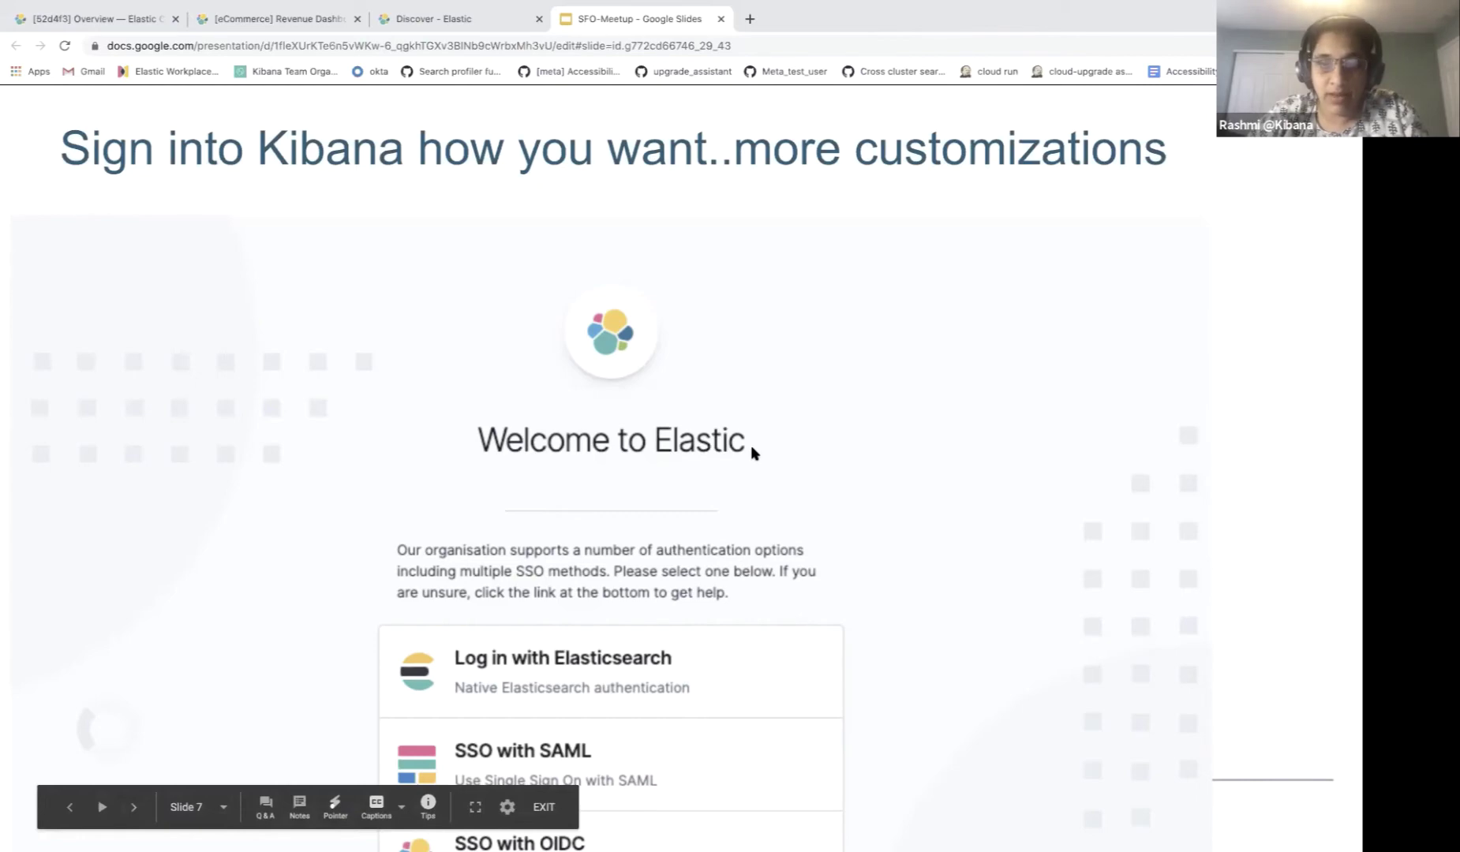
pyautogui.press('Right')
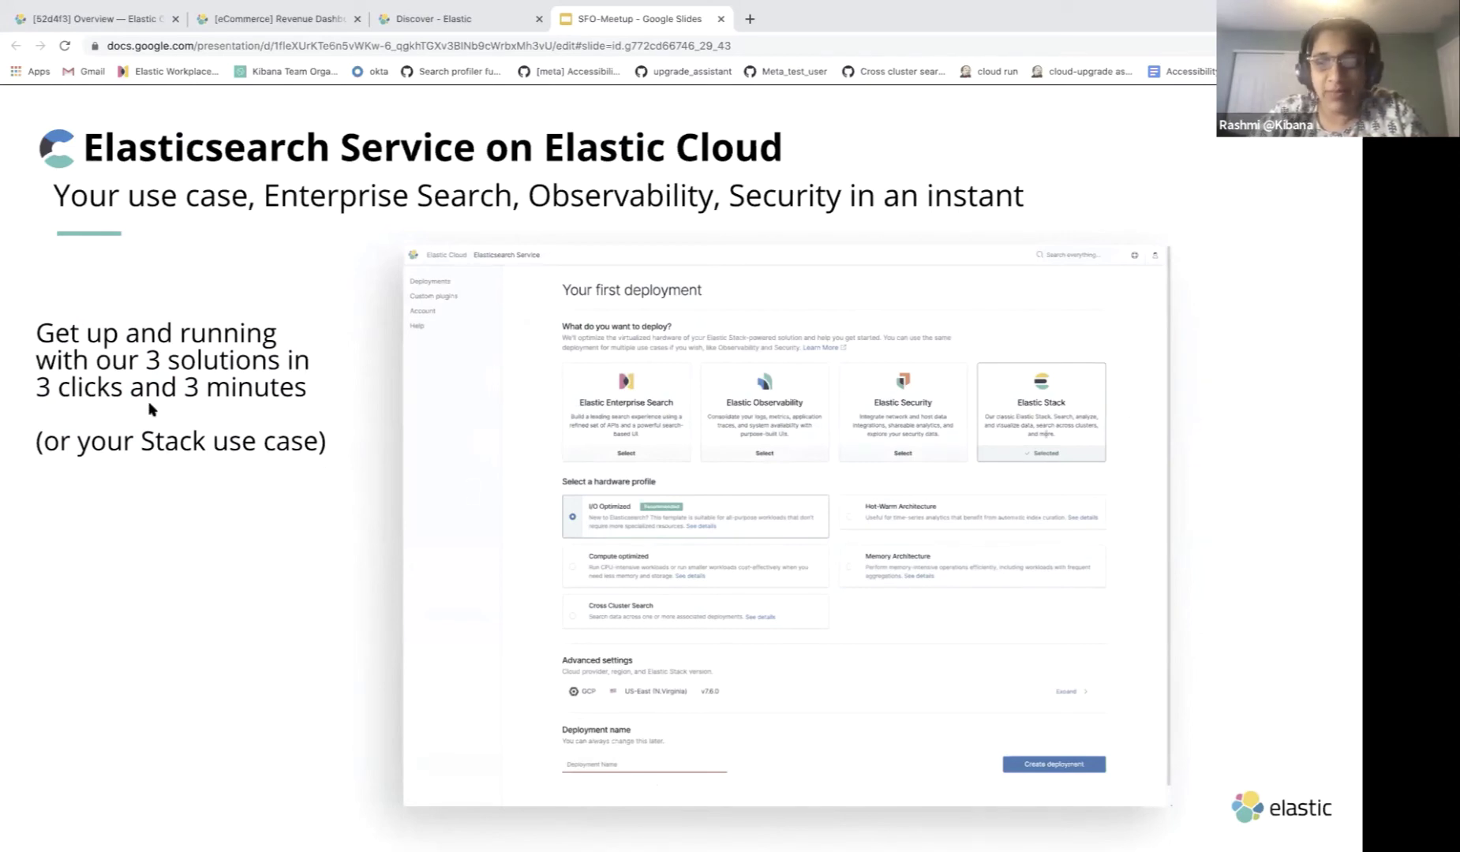
pyautogui.press('Right')
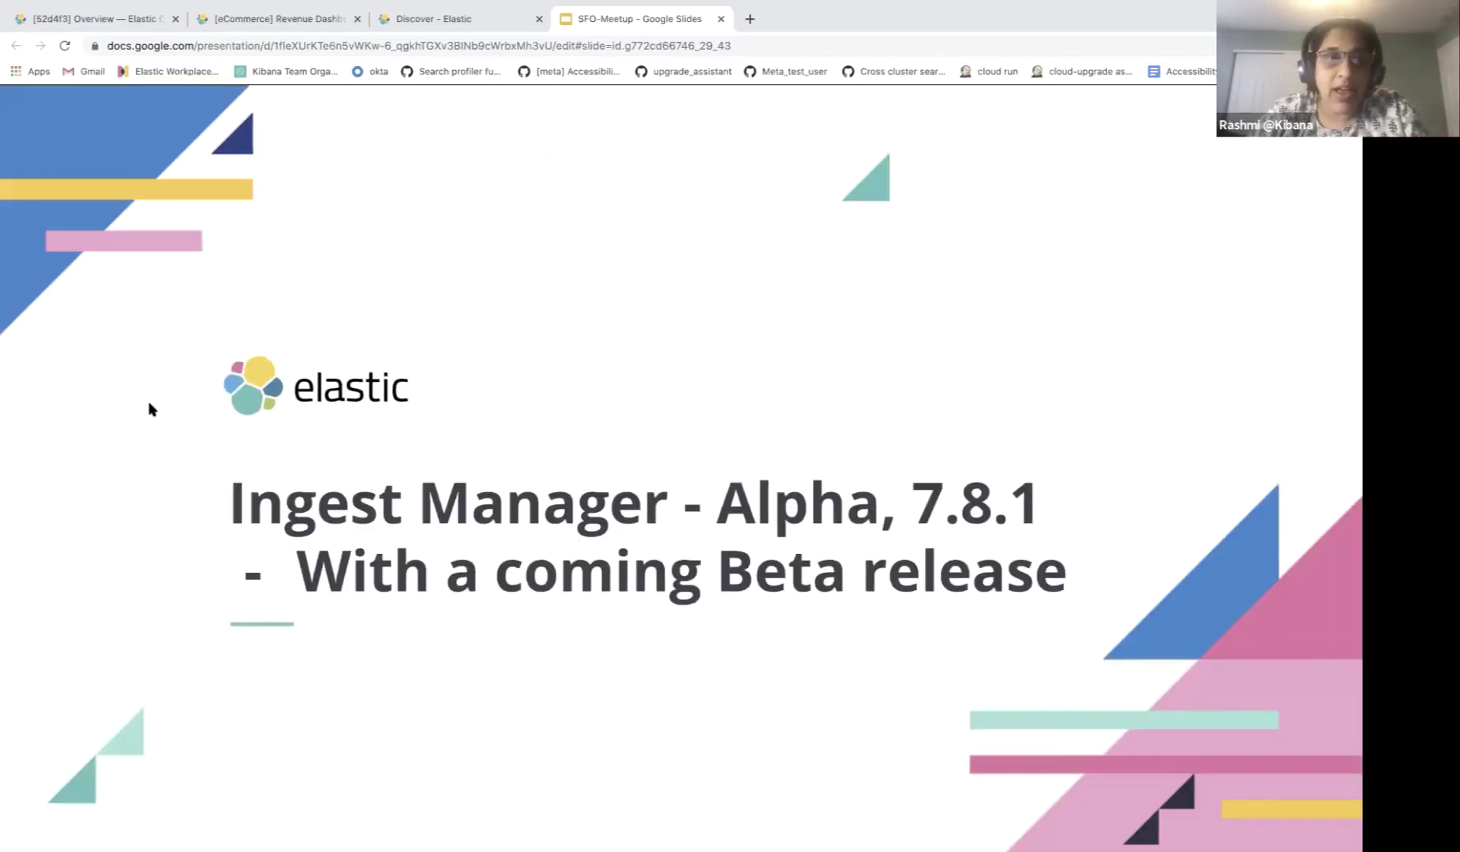
pyautogui.press('Left')
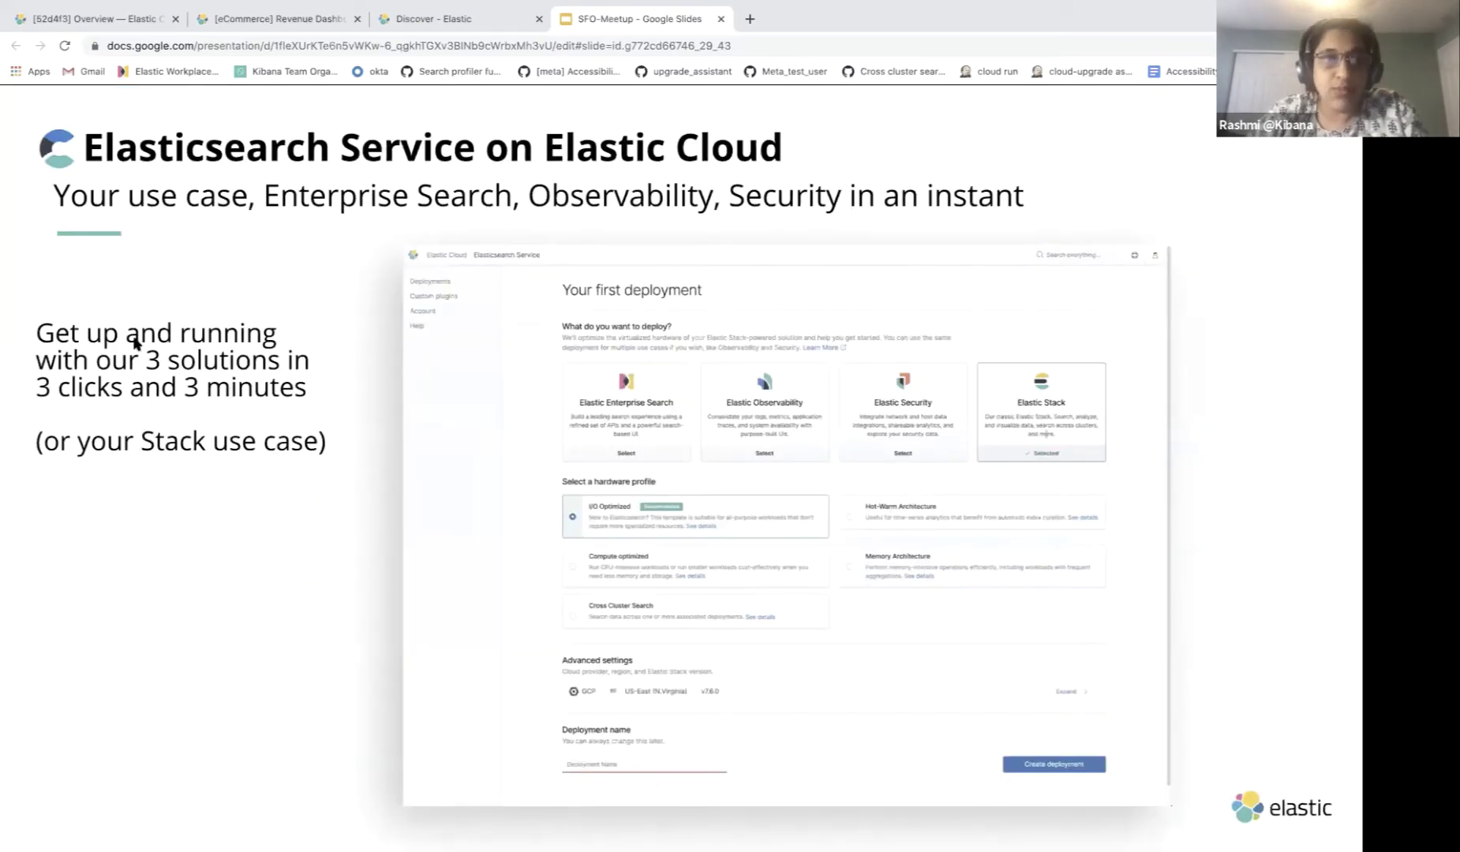
# Bring up the eCommerce Revenue Dashboard tab in Kibana
pyautogui.click(371, 18)
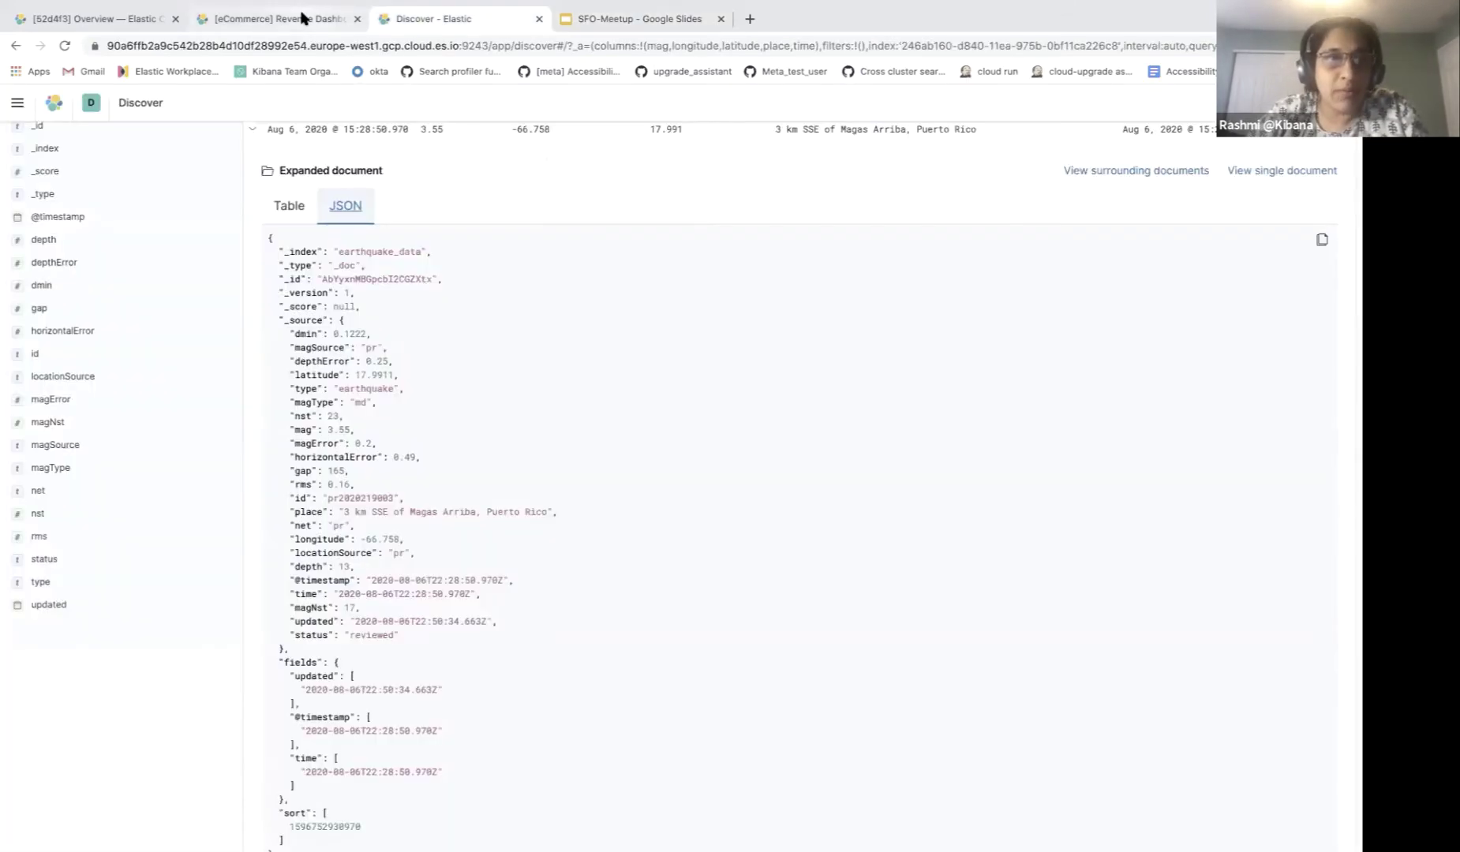
pyautogui.click(304, 21)
pyautogui.scroll(5, 179, 234)
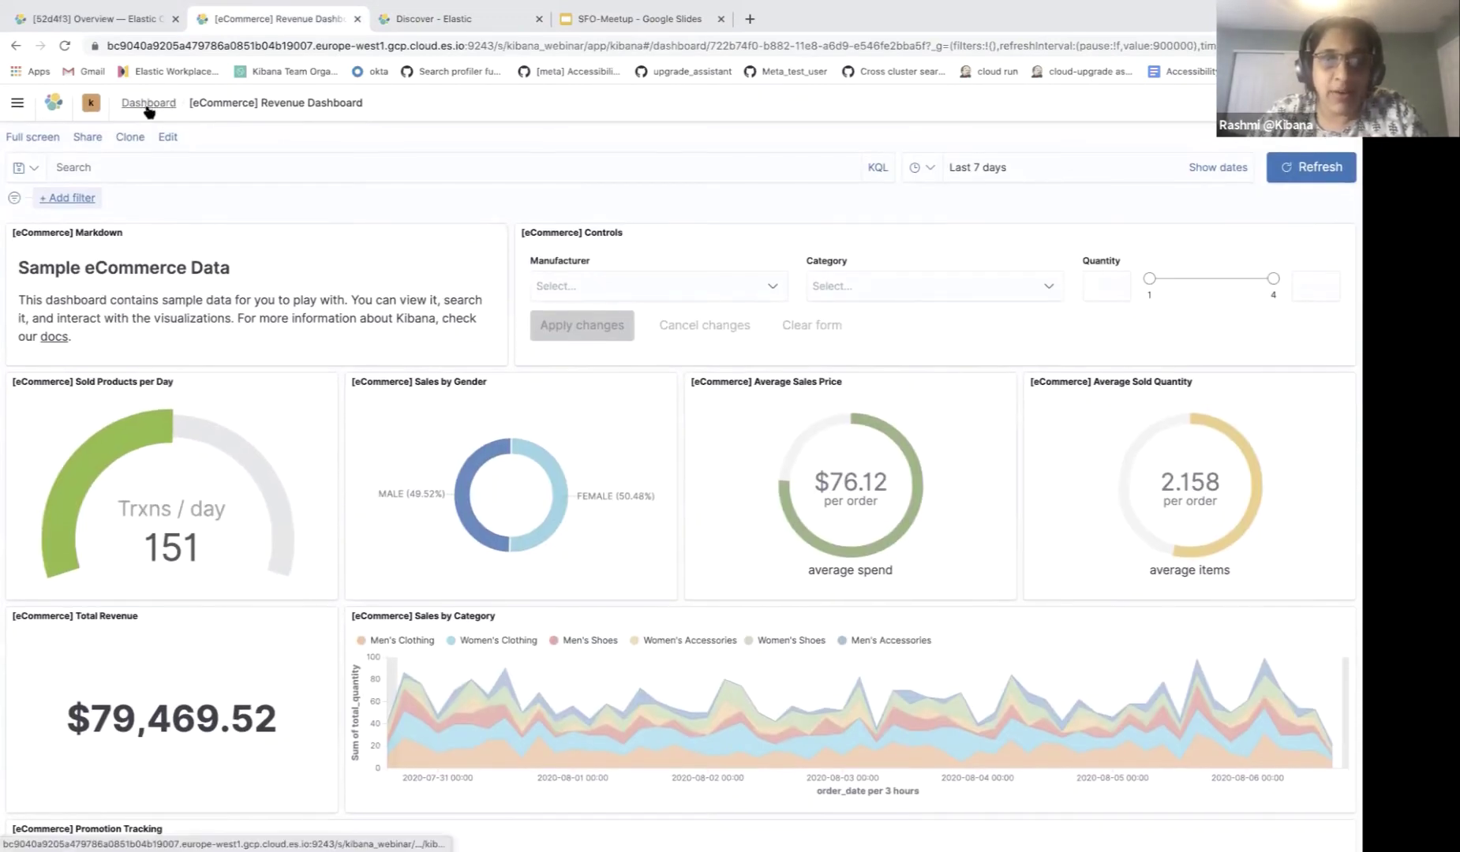
pyautogui.moveTo(496, 445)
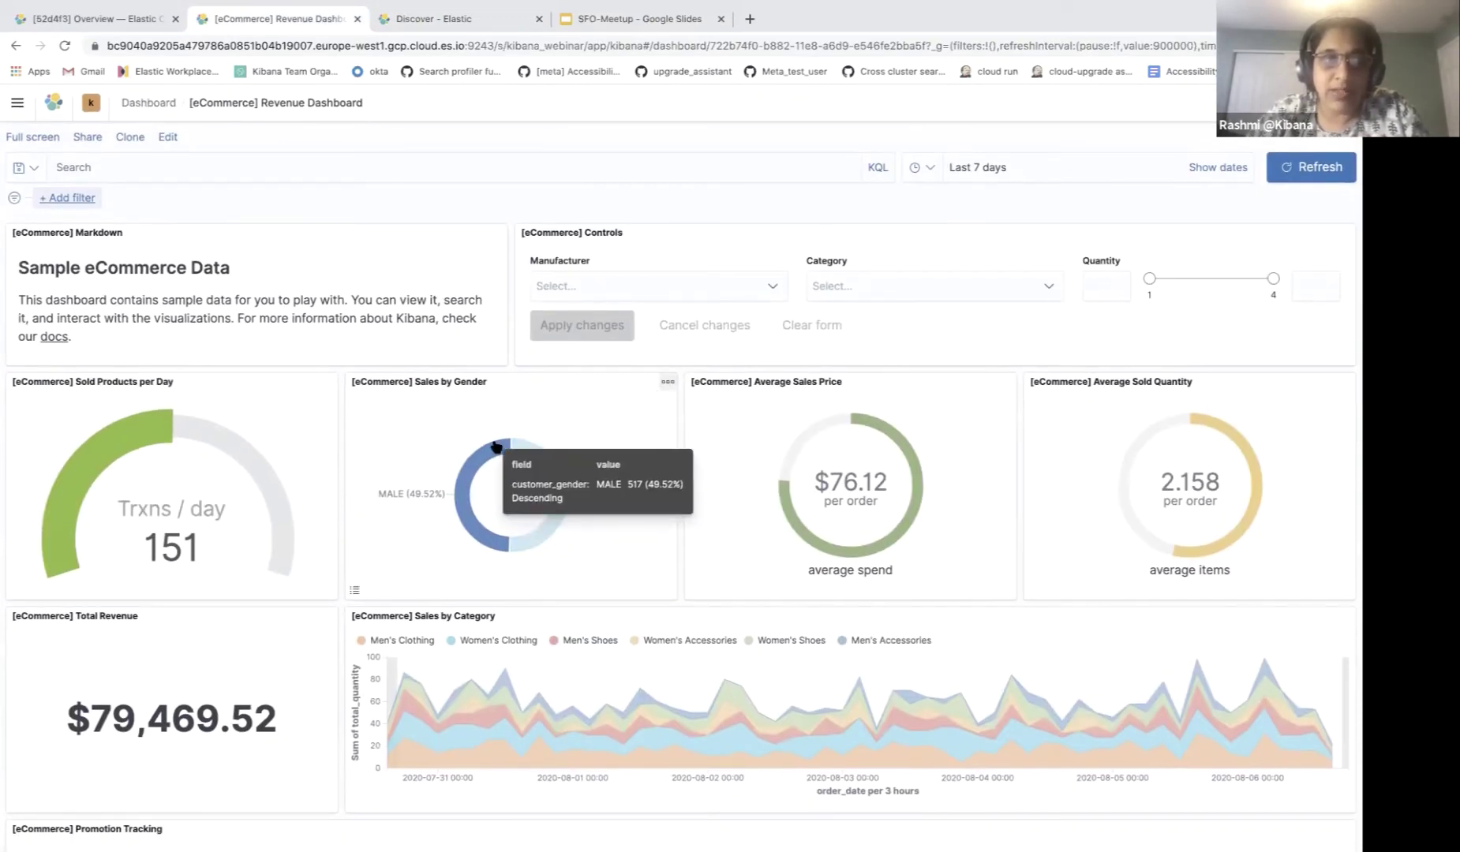
# Switch Kibana to the Default space, then show the 'Ingest Manager - Alpha, 7.8.1' slide
pyautogui.click(17, 105)
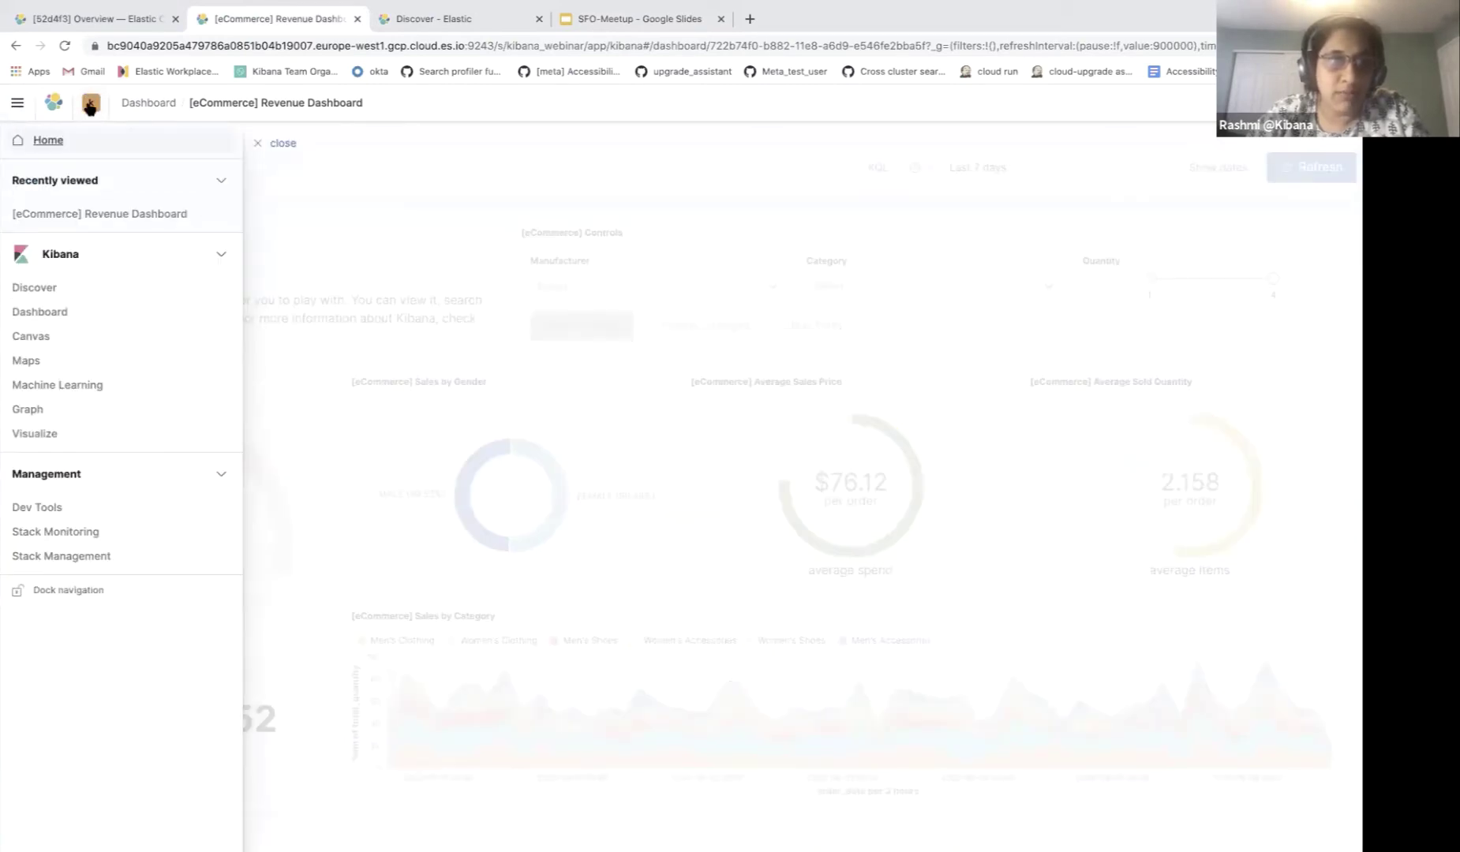
pyautogui.click(90, 107)
pyautogui.click(120, 187)
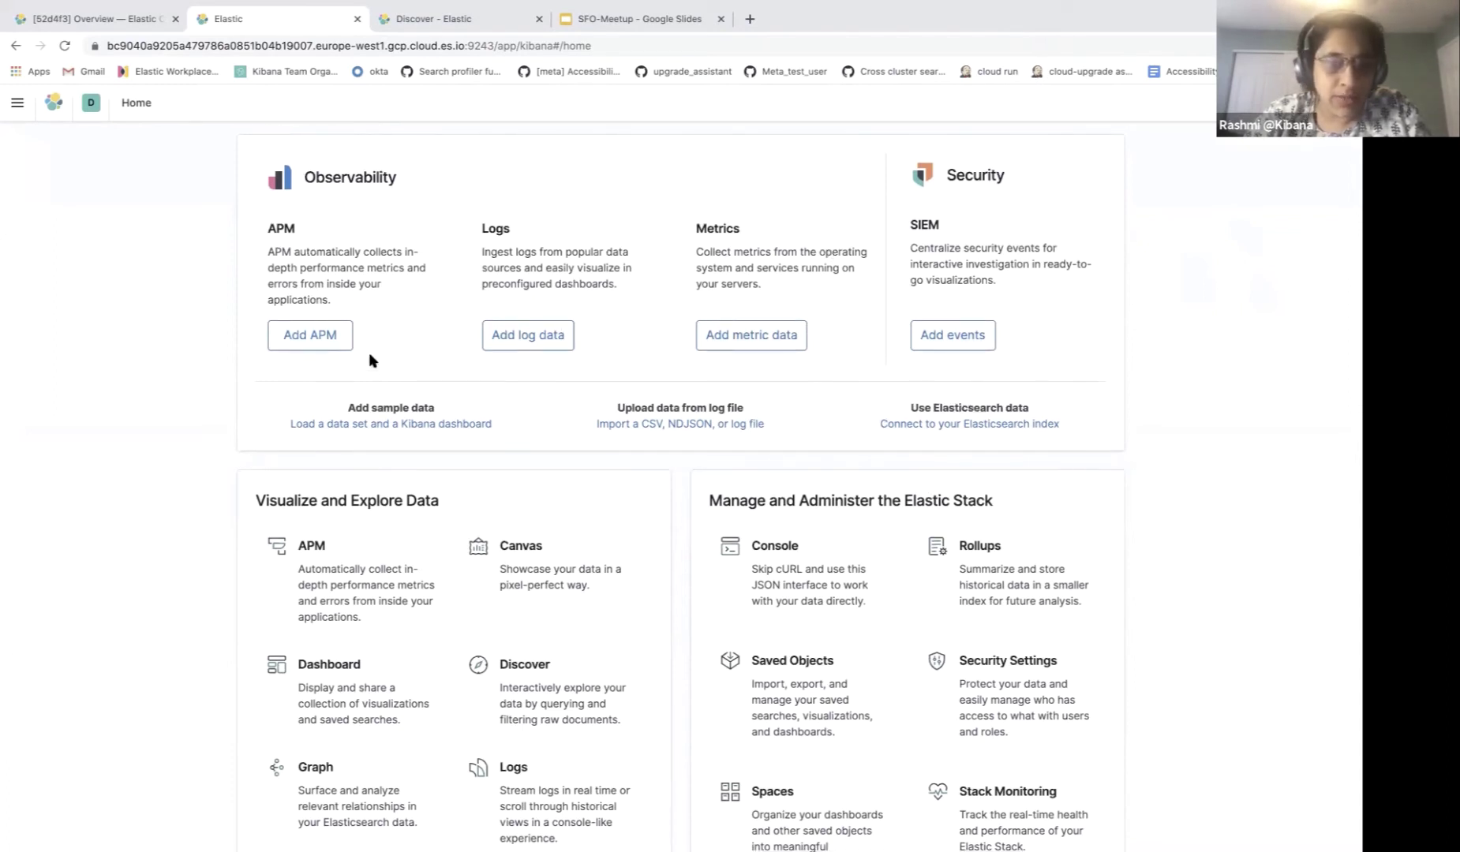
pyautogui.click(586, 21)
pyautogui.click(300, 456)
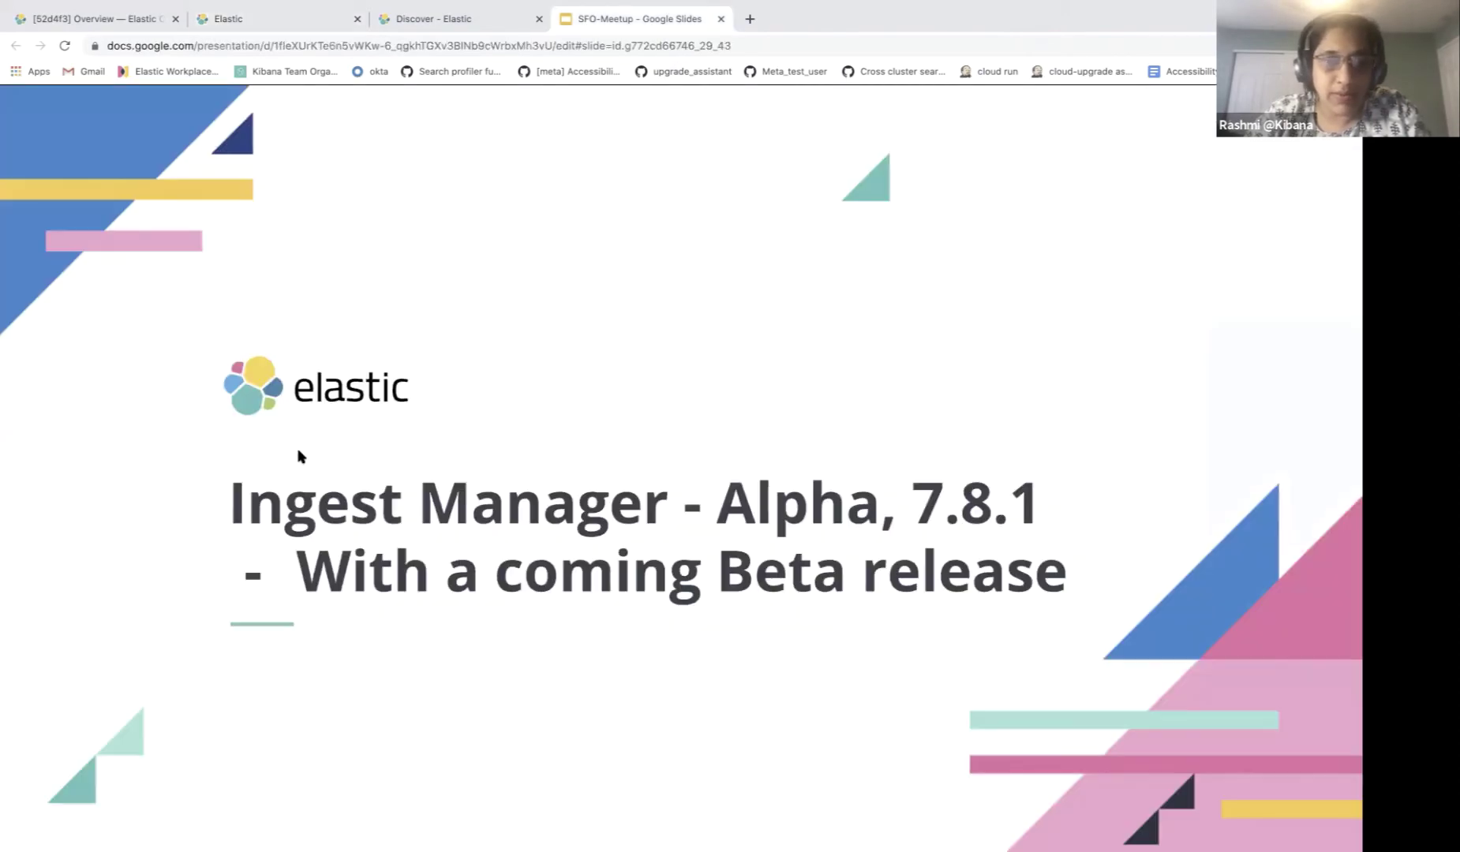
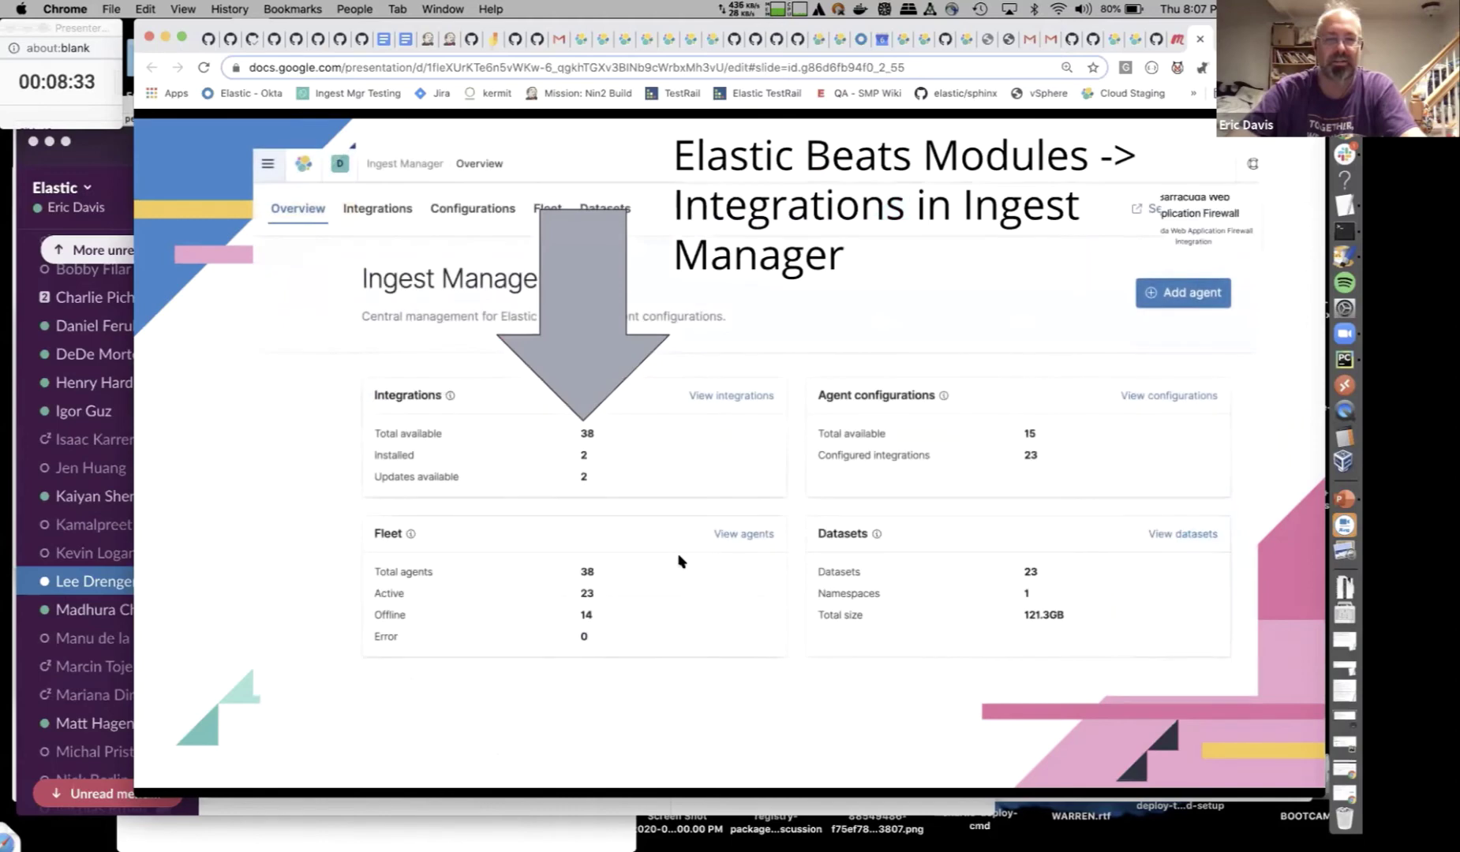
pyautogui.press('Right')
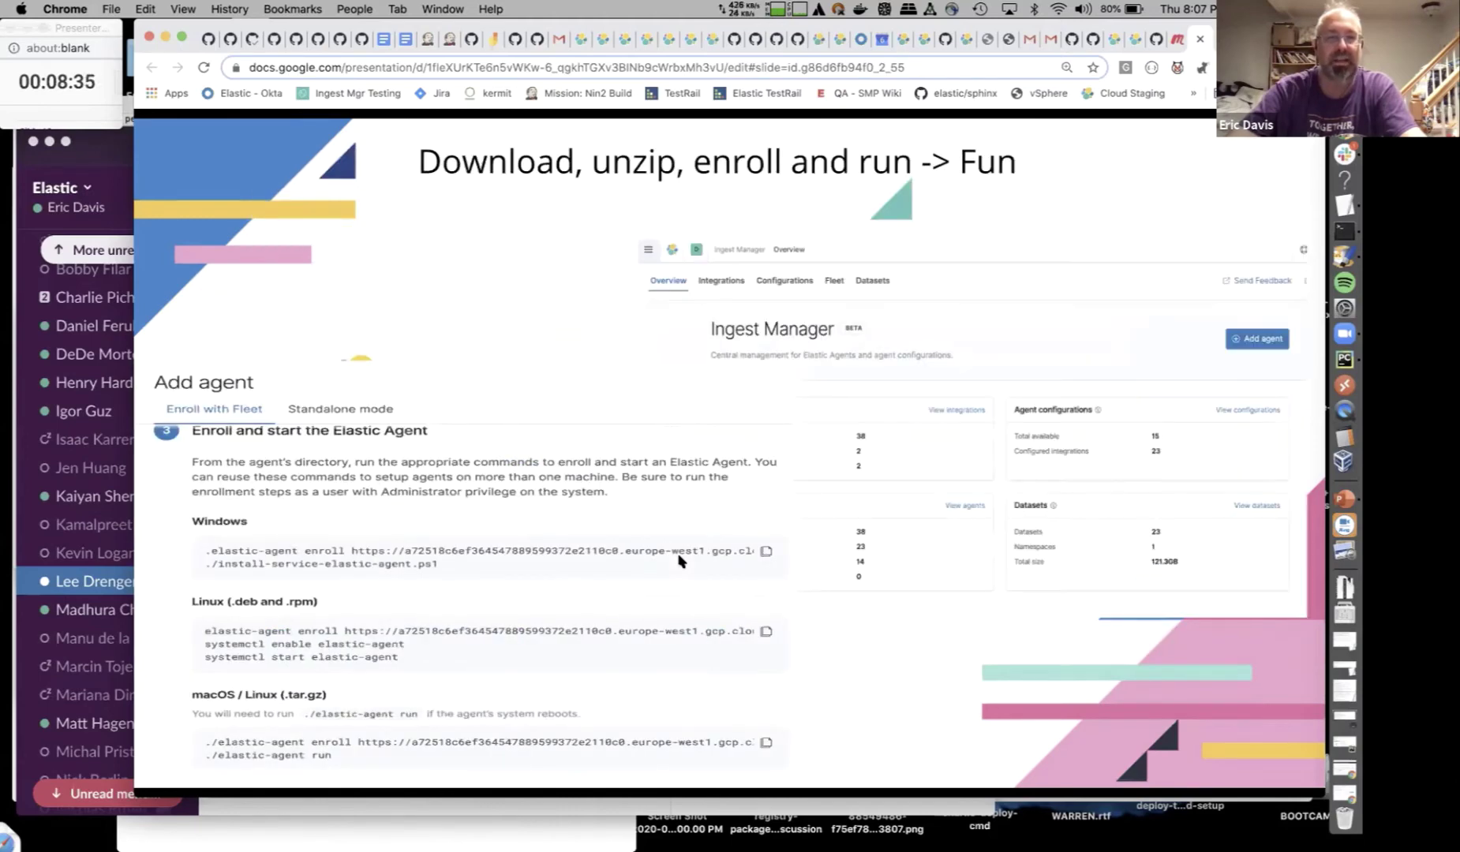
# Advance the deck past the Datasets slide, then switch to Kibana's Fleet agents page with no agents enrolled
pyautogui.press('Right')
pyautogui.press('Right')
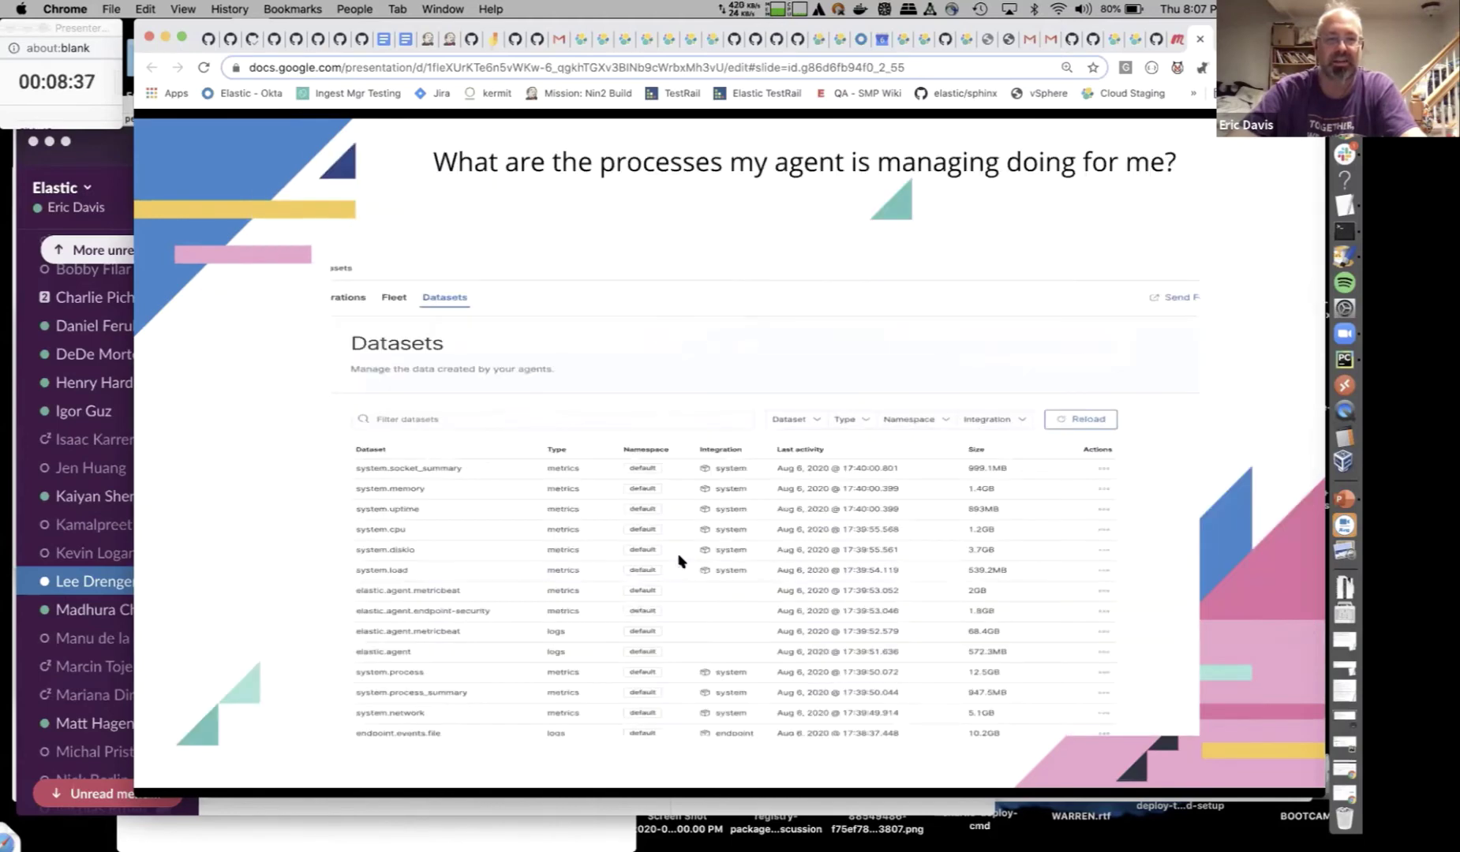
pyautogui.press('Right')
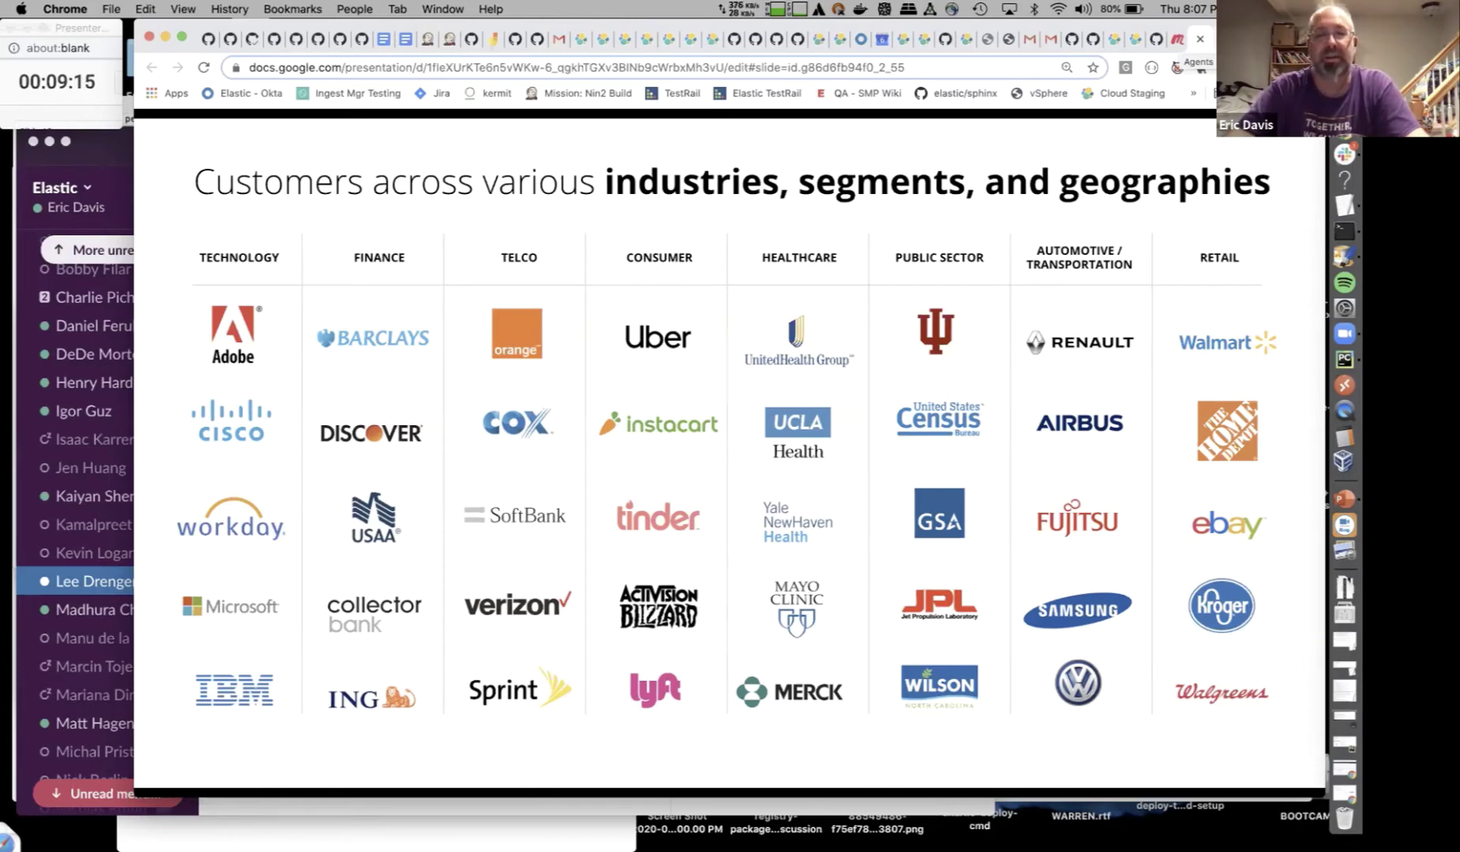
pyautogui.click(1220, 40)
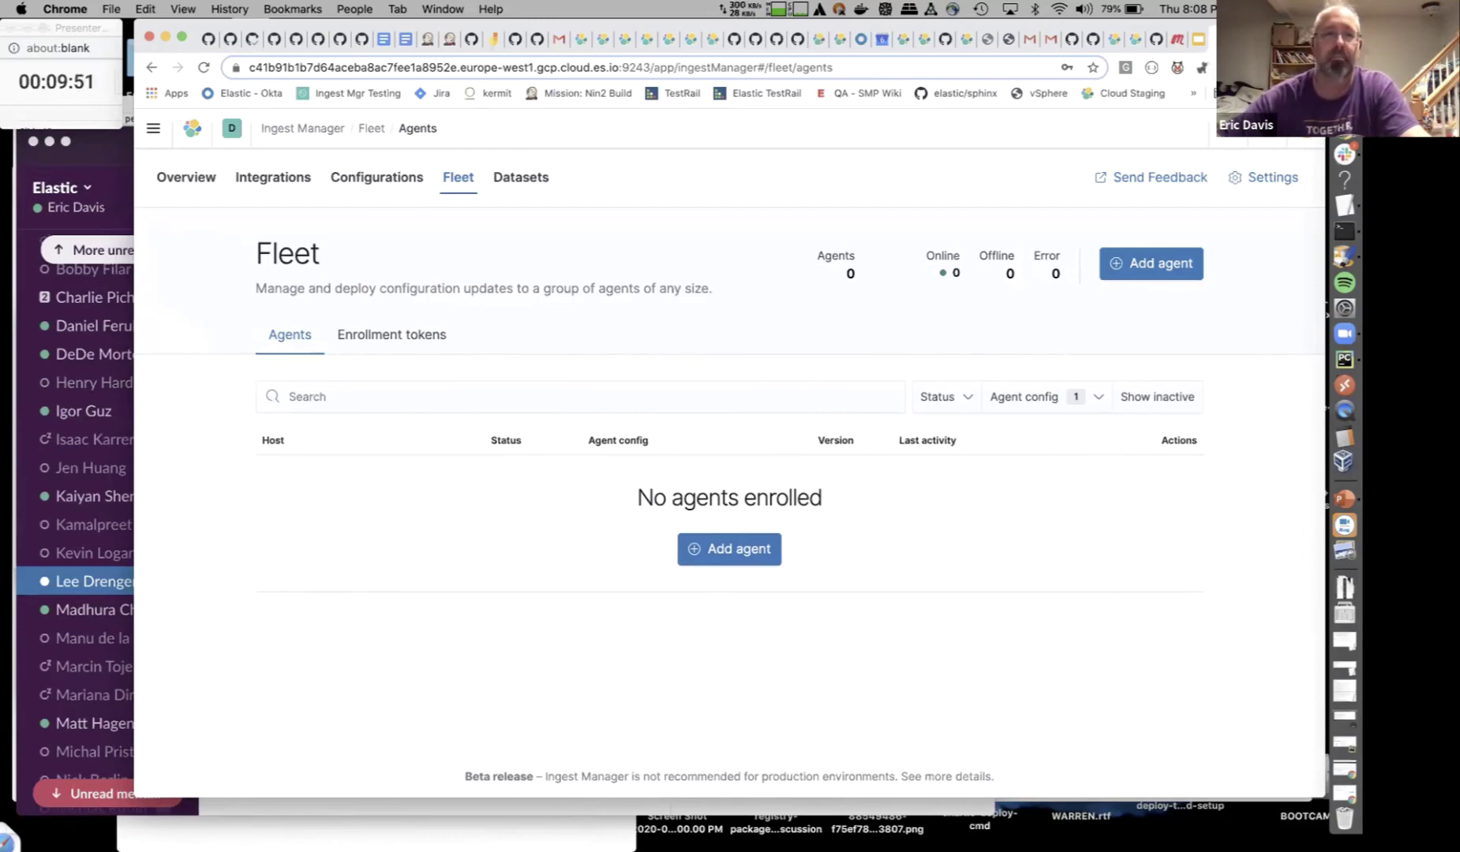
# Open the Ingest Manager overview, zoom the page in two steps and make the browser full screen
pyautogui.click(187, 181)
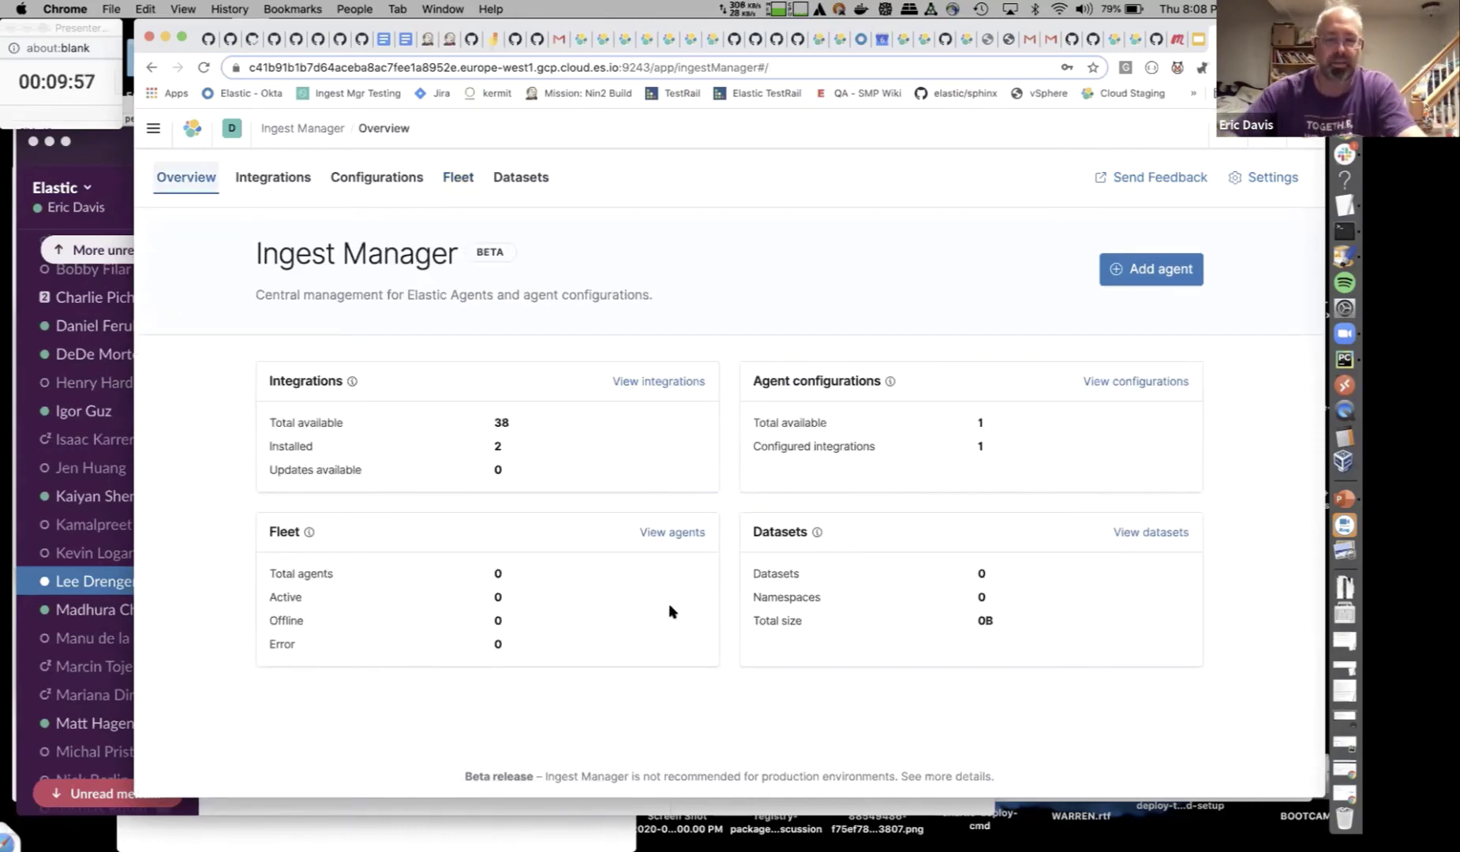
pyautogui.press('super+equal')
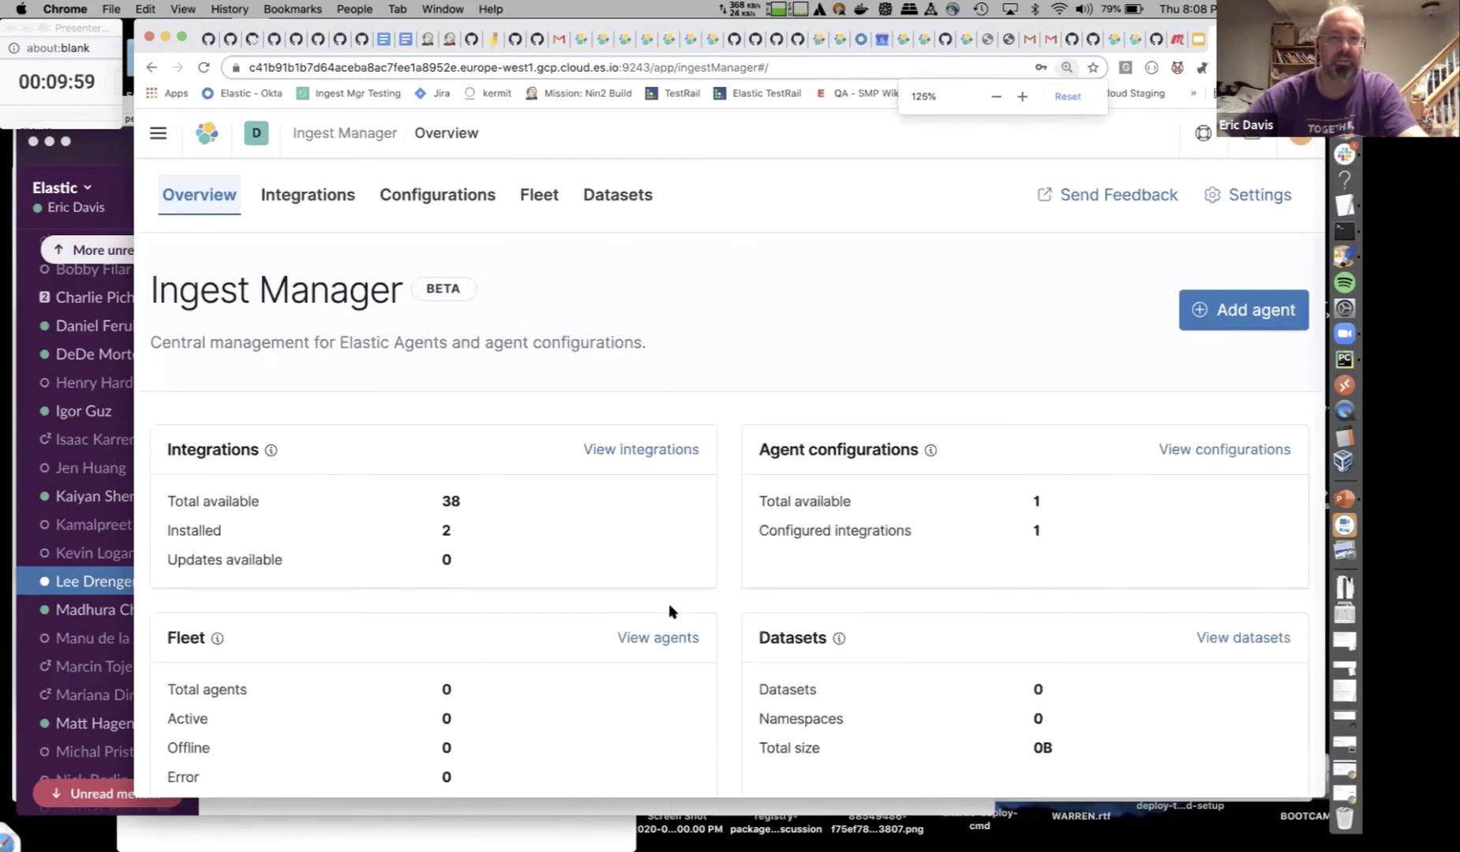
pyautogui.press('super+equal')
pyautogui.scroll(-1, 669, 611)
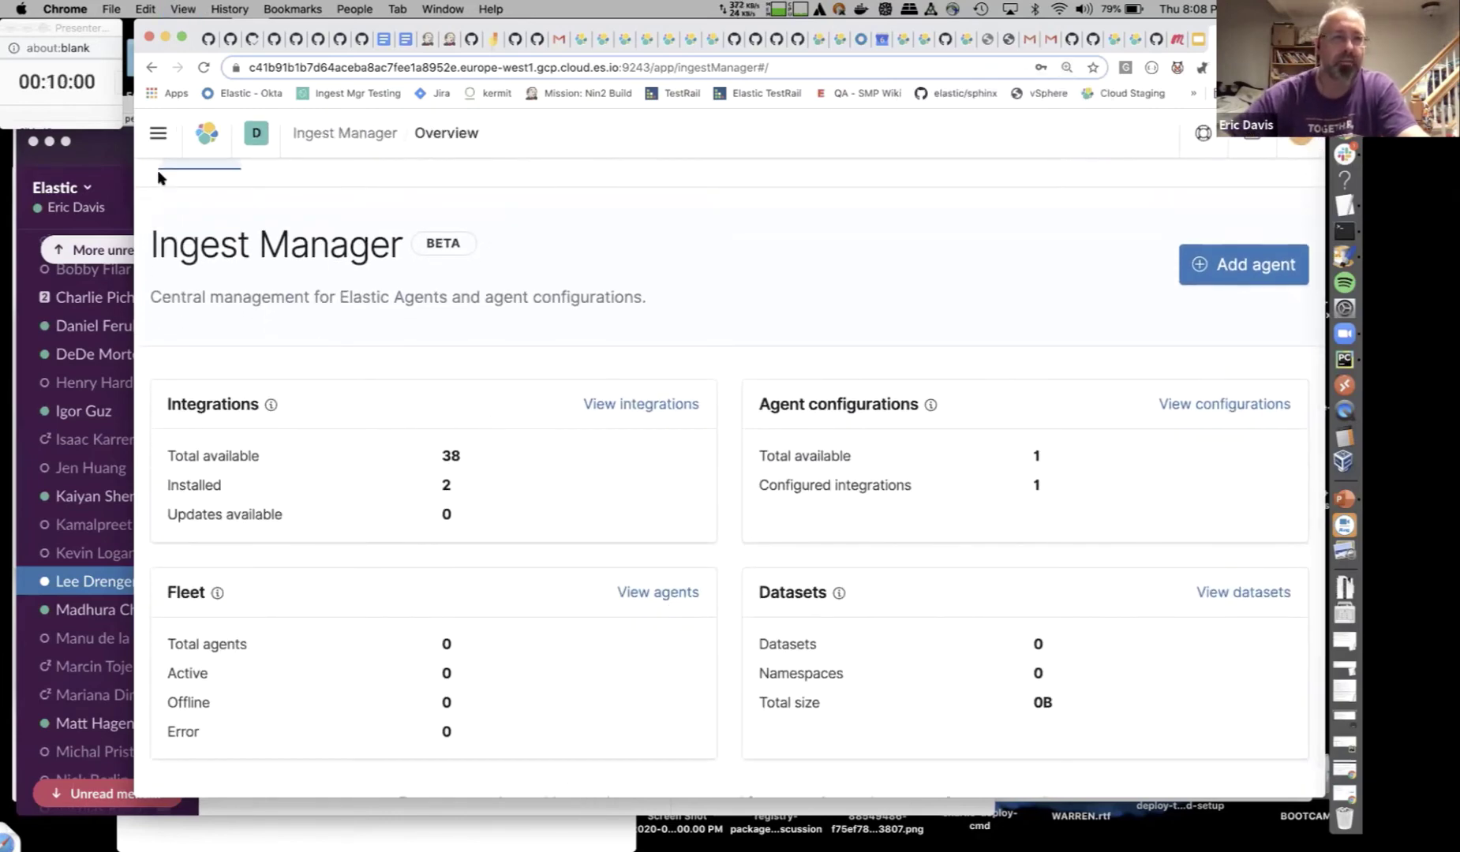
pyautogui.click(181, 38)
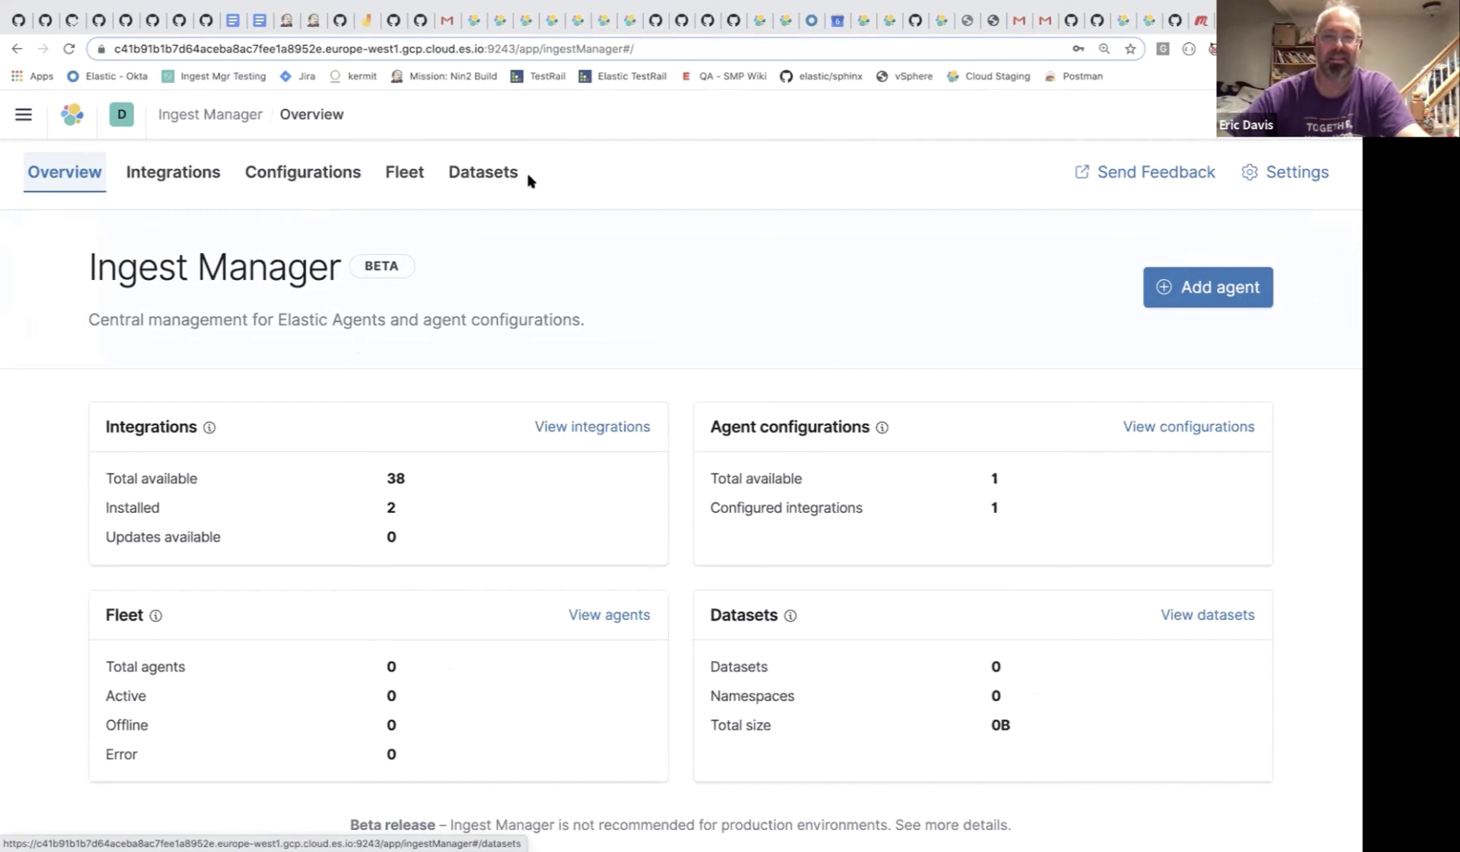
# View the Fleet page and the Agent Configurations list, then switch to the Finder desktop
pyautogui.moveTo(1358, 237)
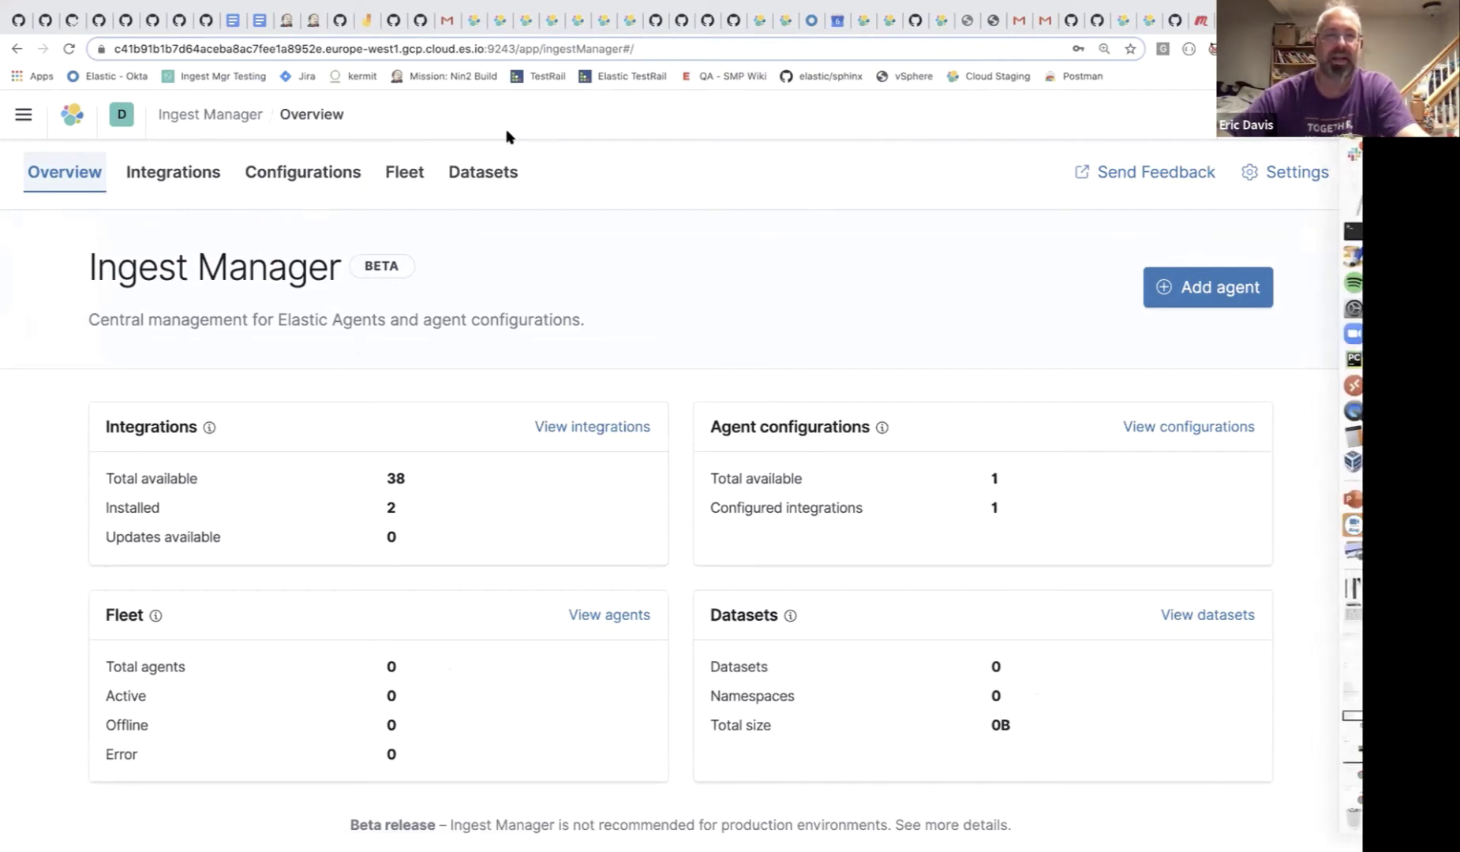
pyautogui.click(393, 172)
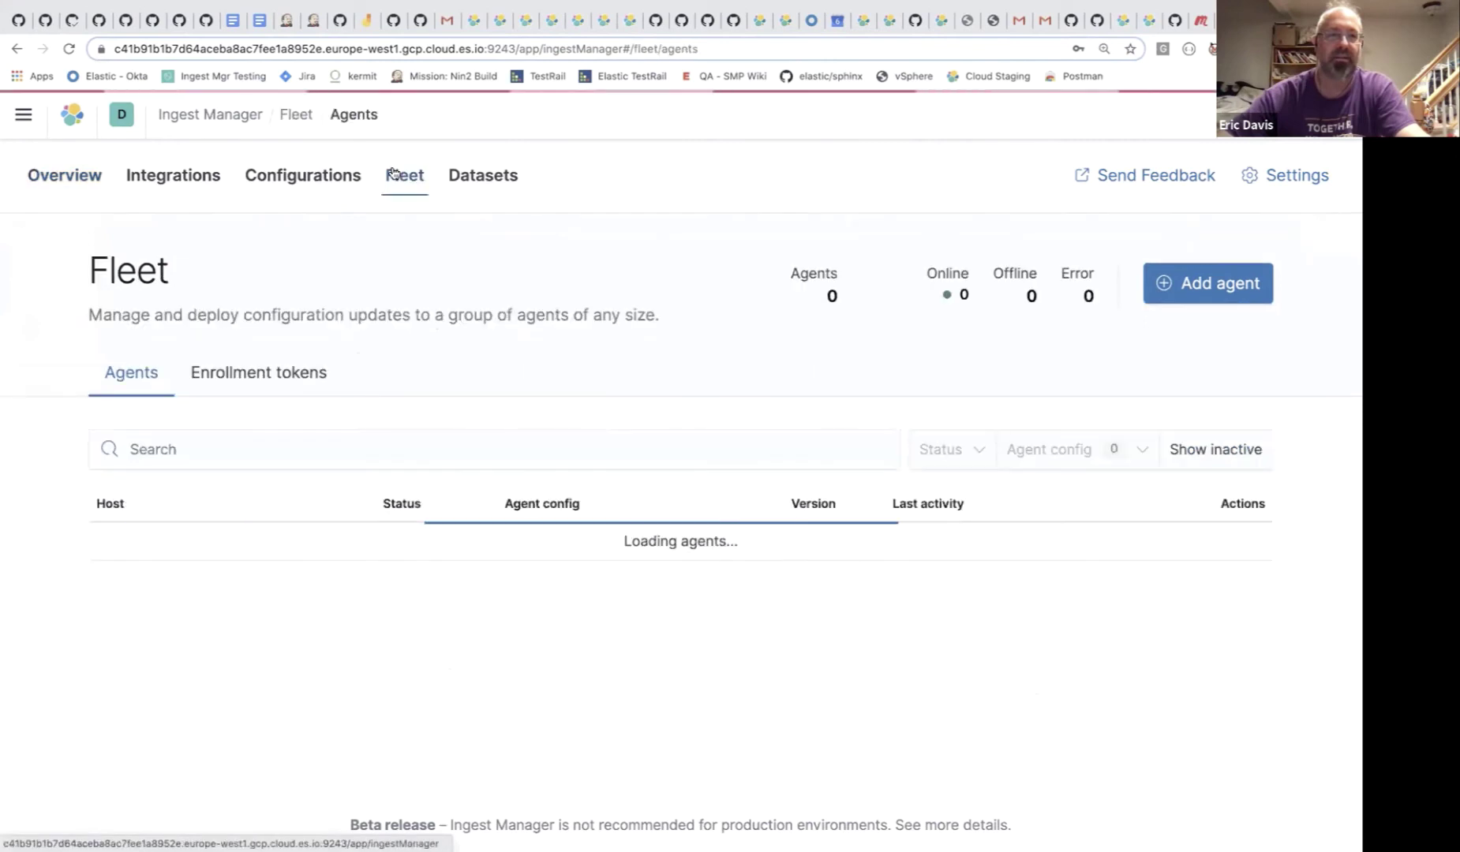
pyautogui.click(313, 175)
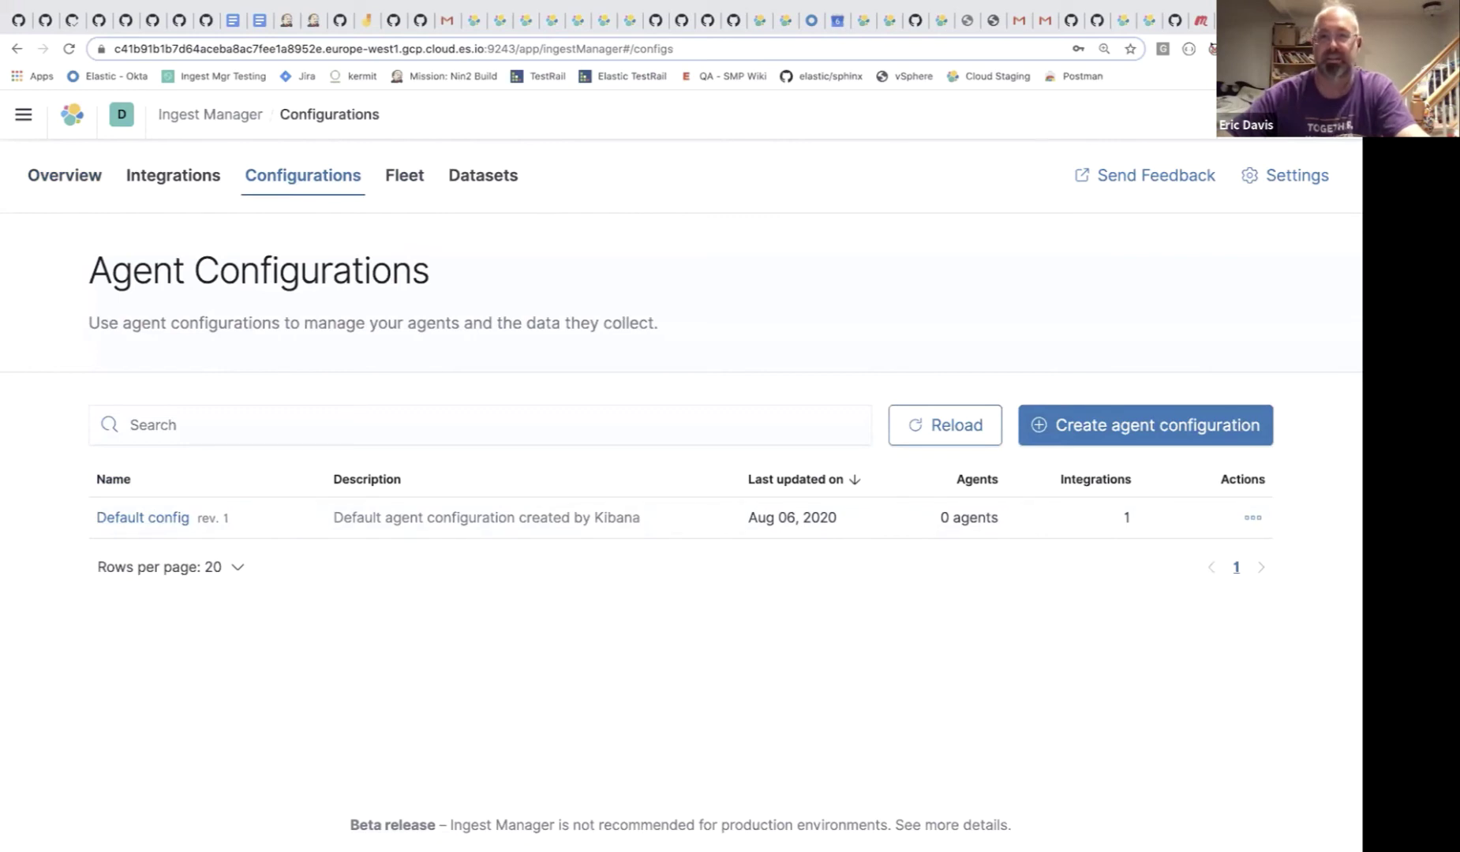
pyautogui.moveTo(1359, 410)
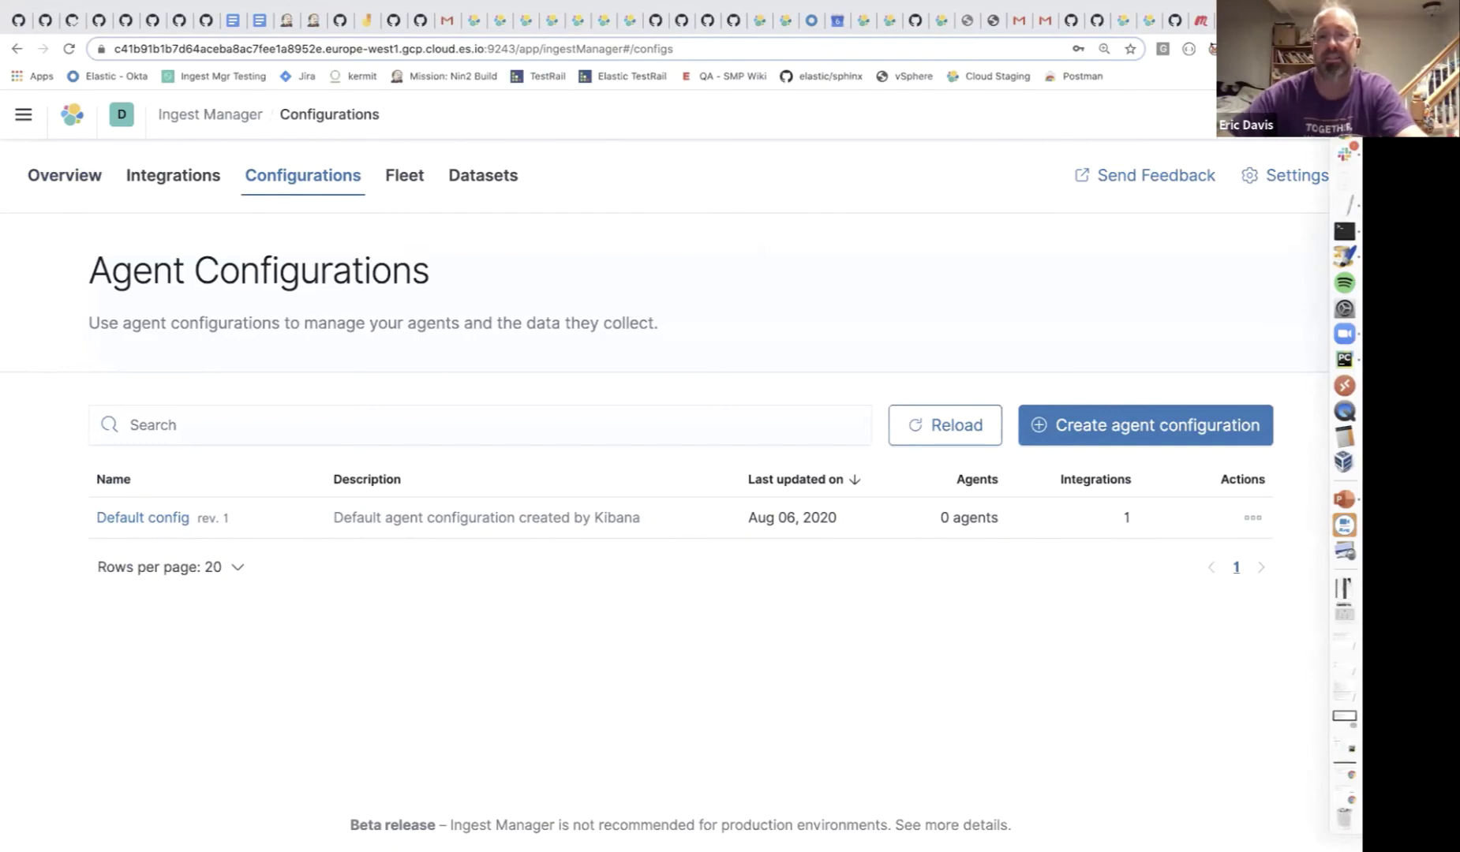
pyautogui.hotkey('ctrl', 'Left')
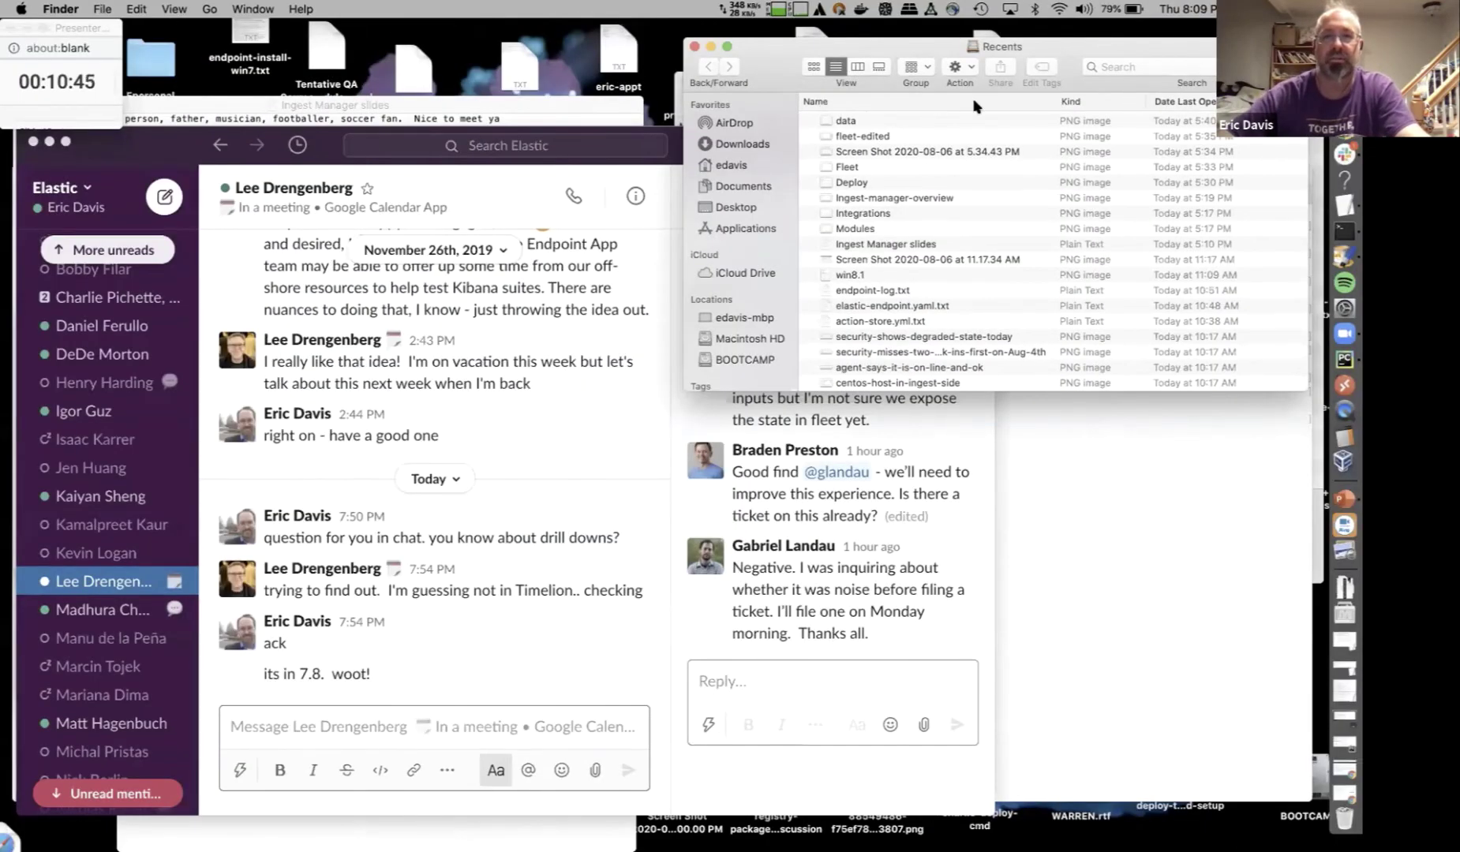
# In Downloads, unpack the macOS elastic-agent-7.9.0-darwin-x86_64.tar_bc6.gz archive
pyautogui.click(742, 145)
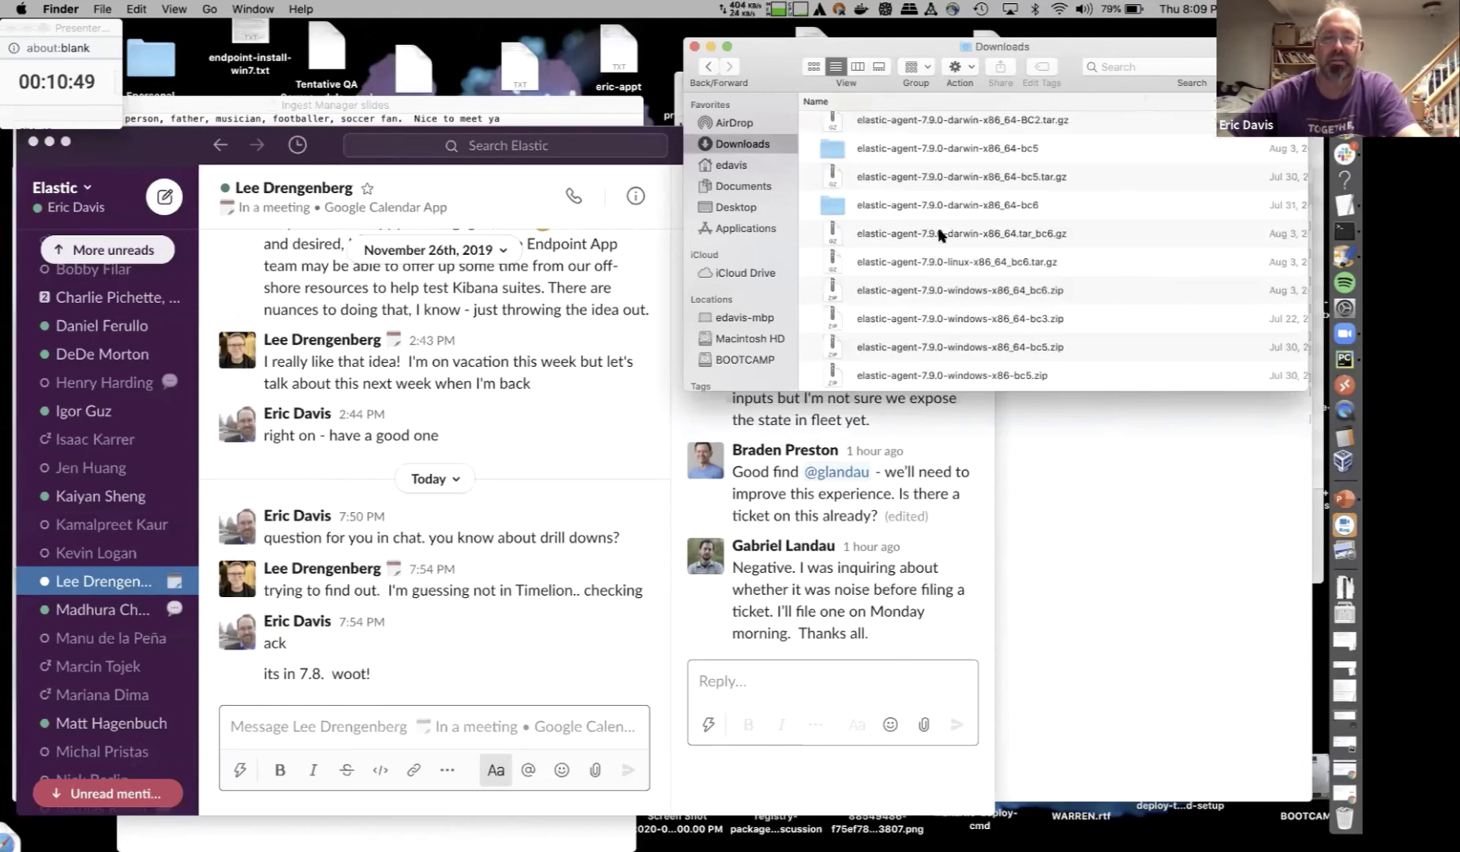
pyautogui.click(941, 235)
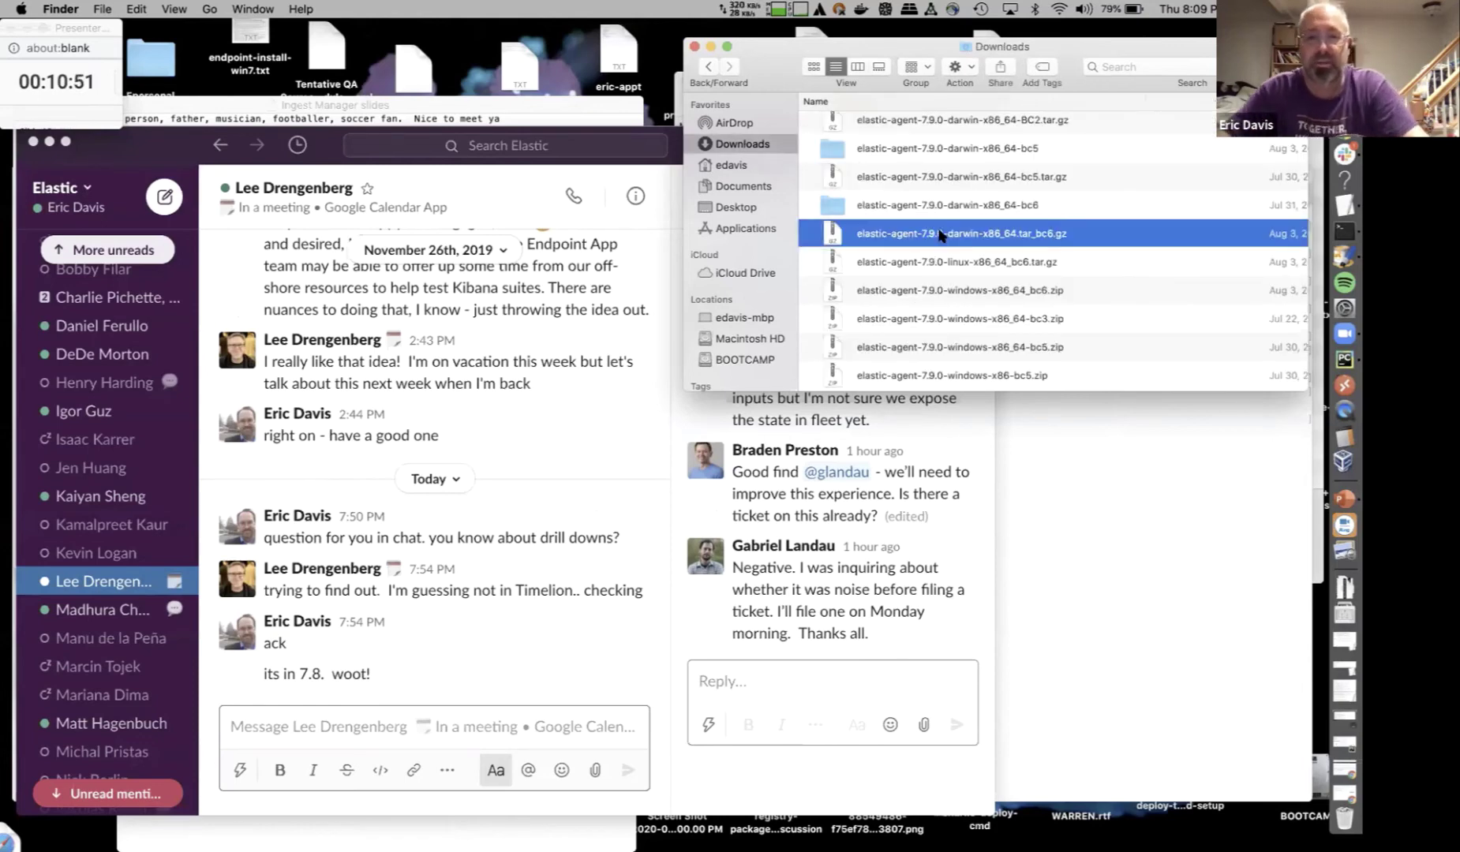
pyautogui.scroll(-1, 976, 204)
pyautogui.scroll(-3, 976, 203)
pyautogui.scroll(2, 977, 203)
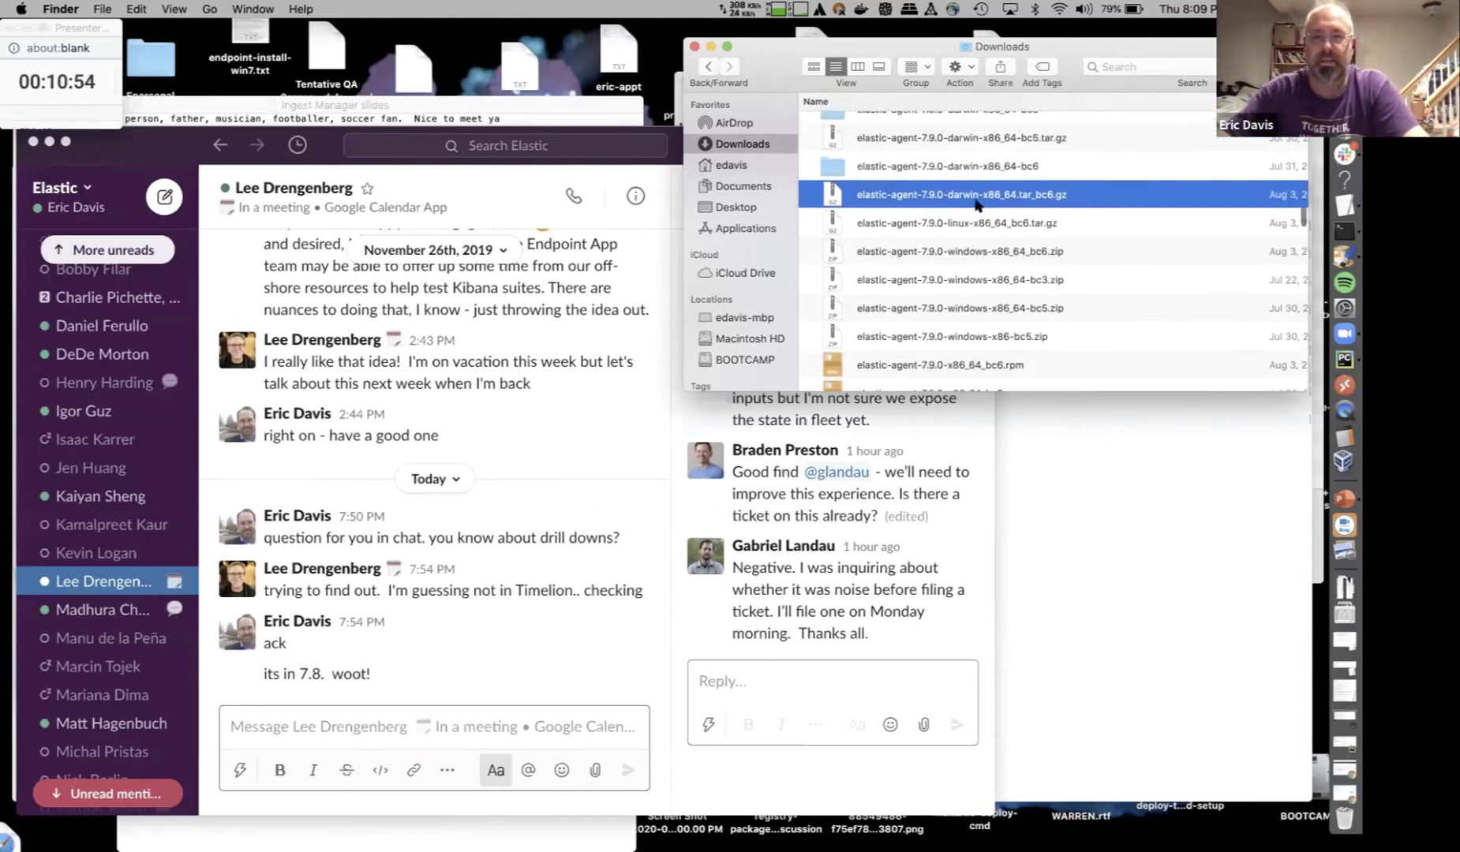
pyautogui.scroll(2, 977, 203)
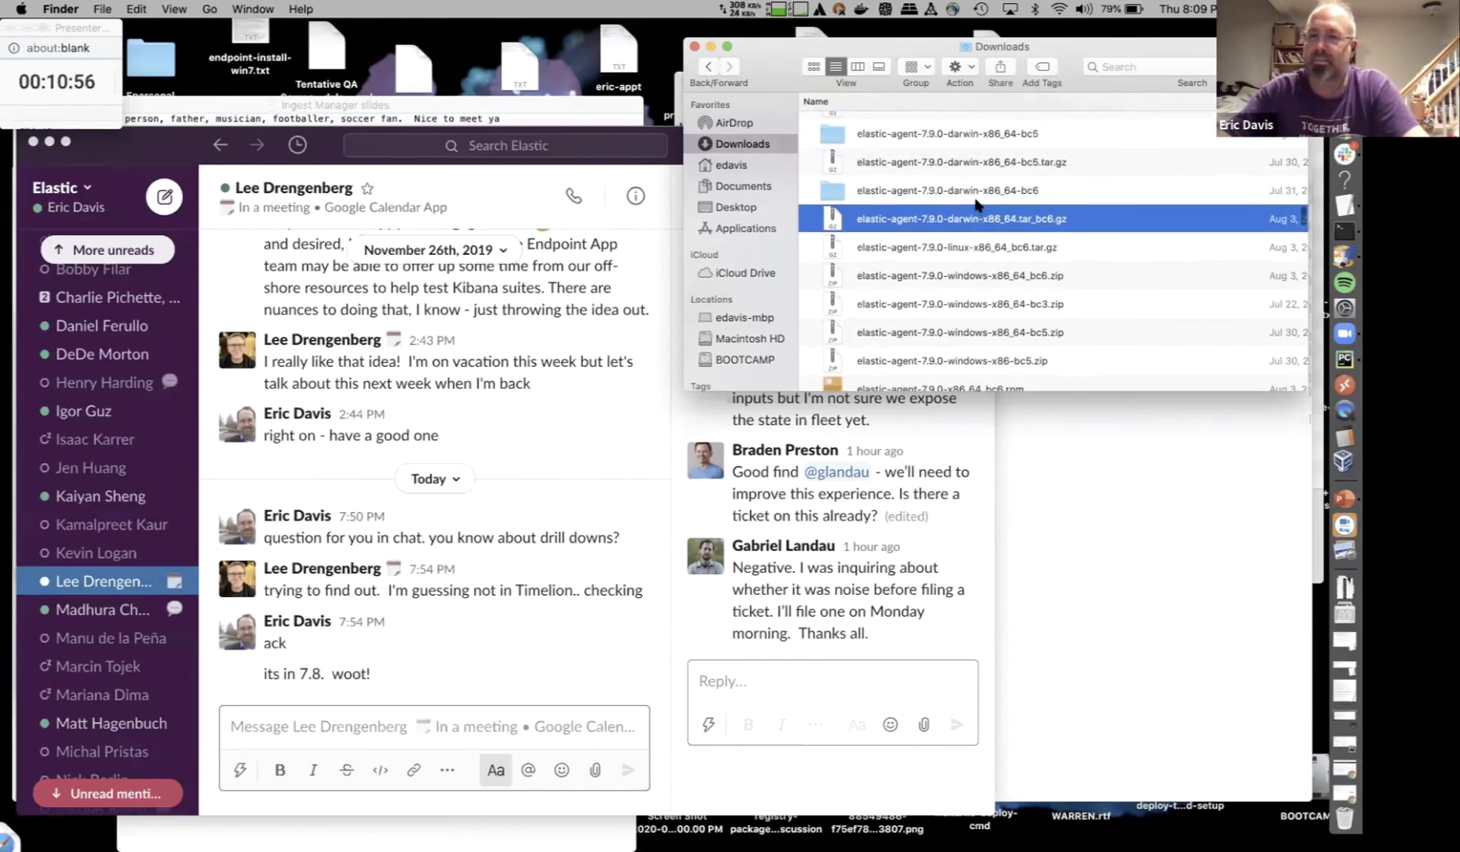
pyautogui.doubleClick(918, 222)
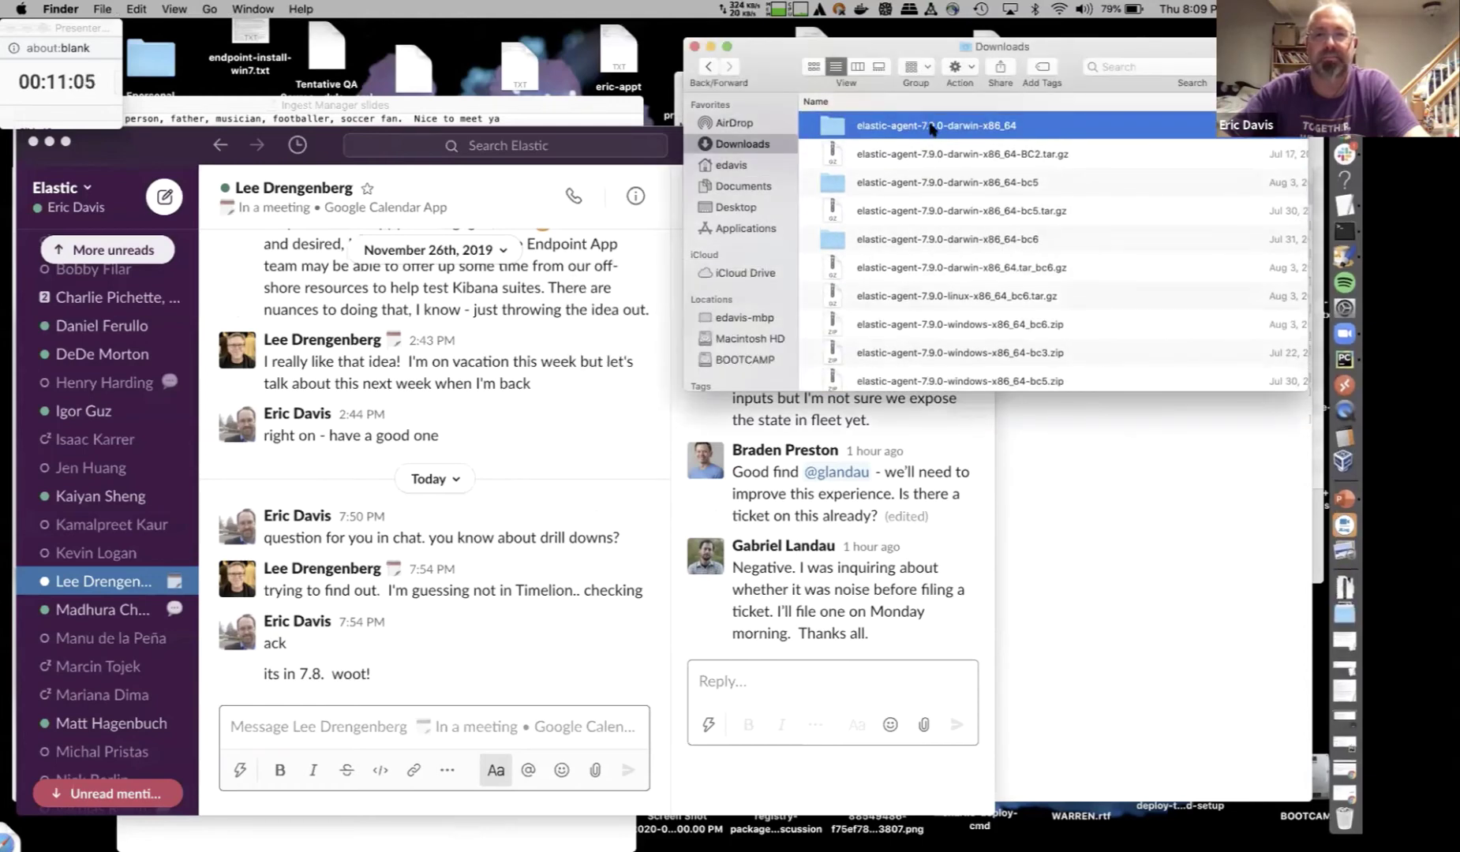
# Open the extracted elastic-agent-7.9.0-darwin-x86_64 folder and select the elastic-agent binary
pyautogui.doubleClick(932, 129)
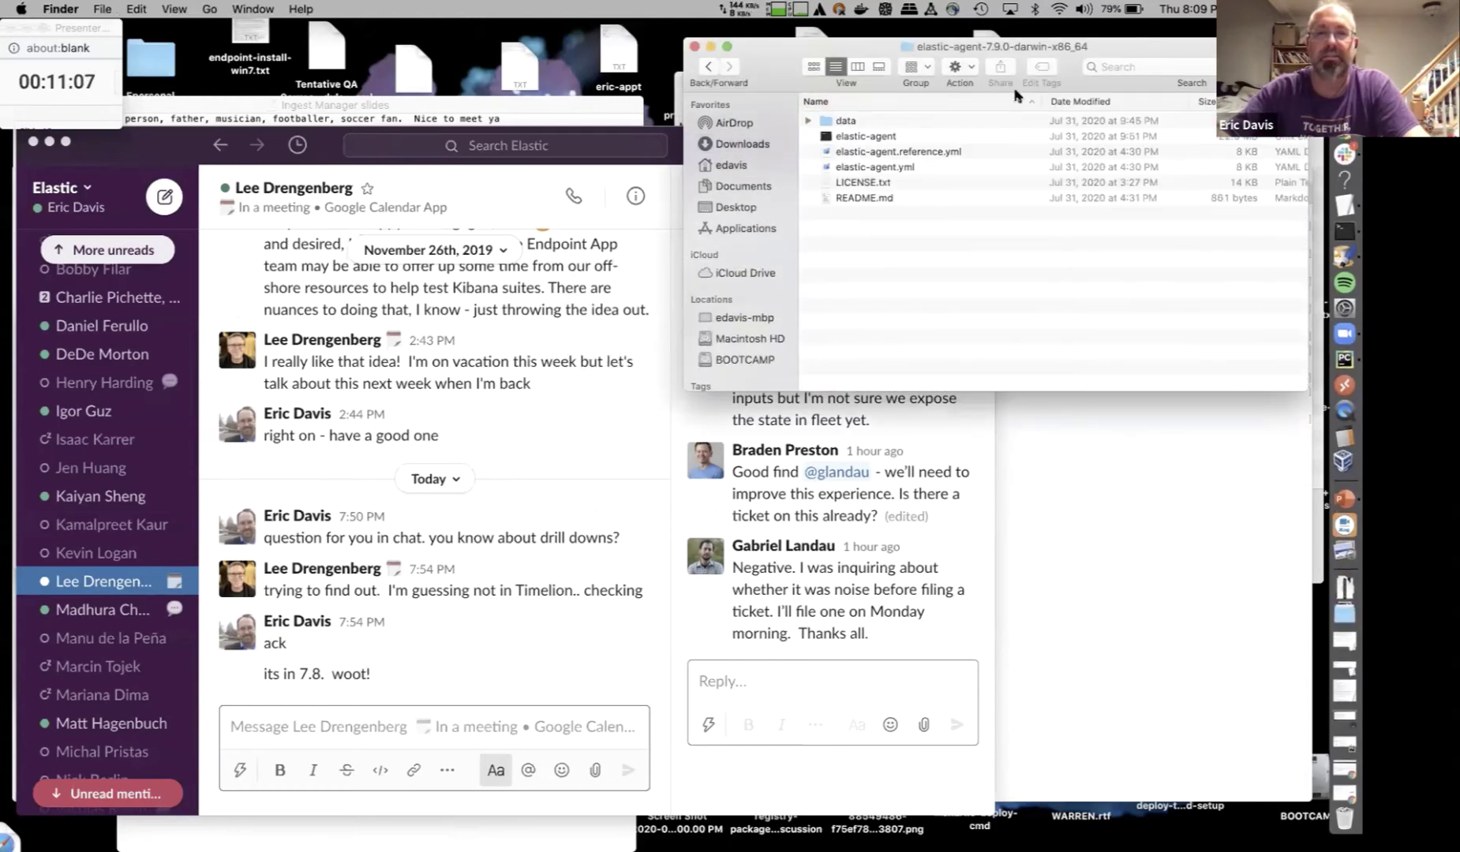
pyautogui.moveTo(1048, 49); pyautogui.dragTo(1042, 103)
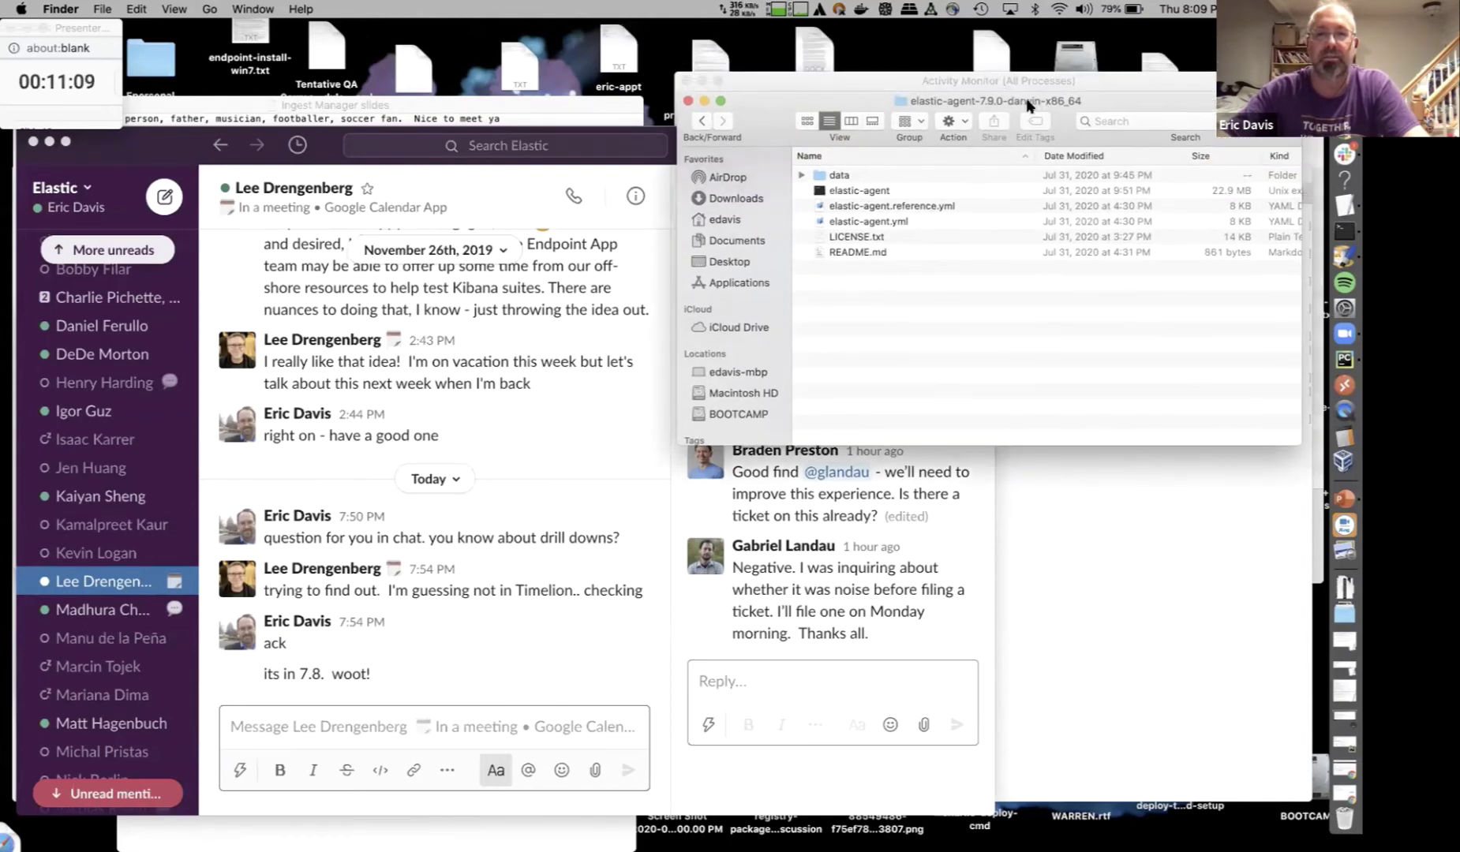
pyautogui.click(843, 191)
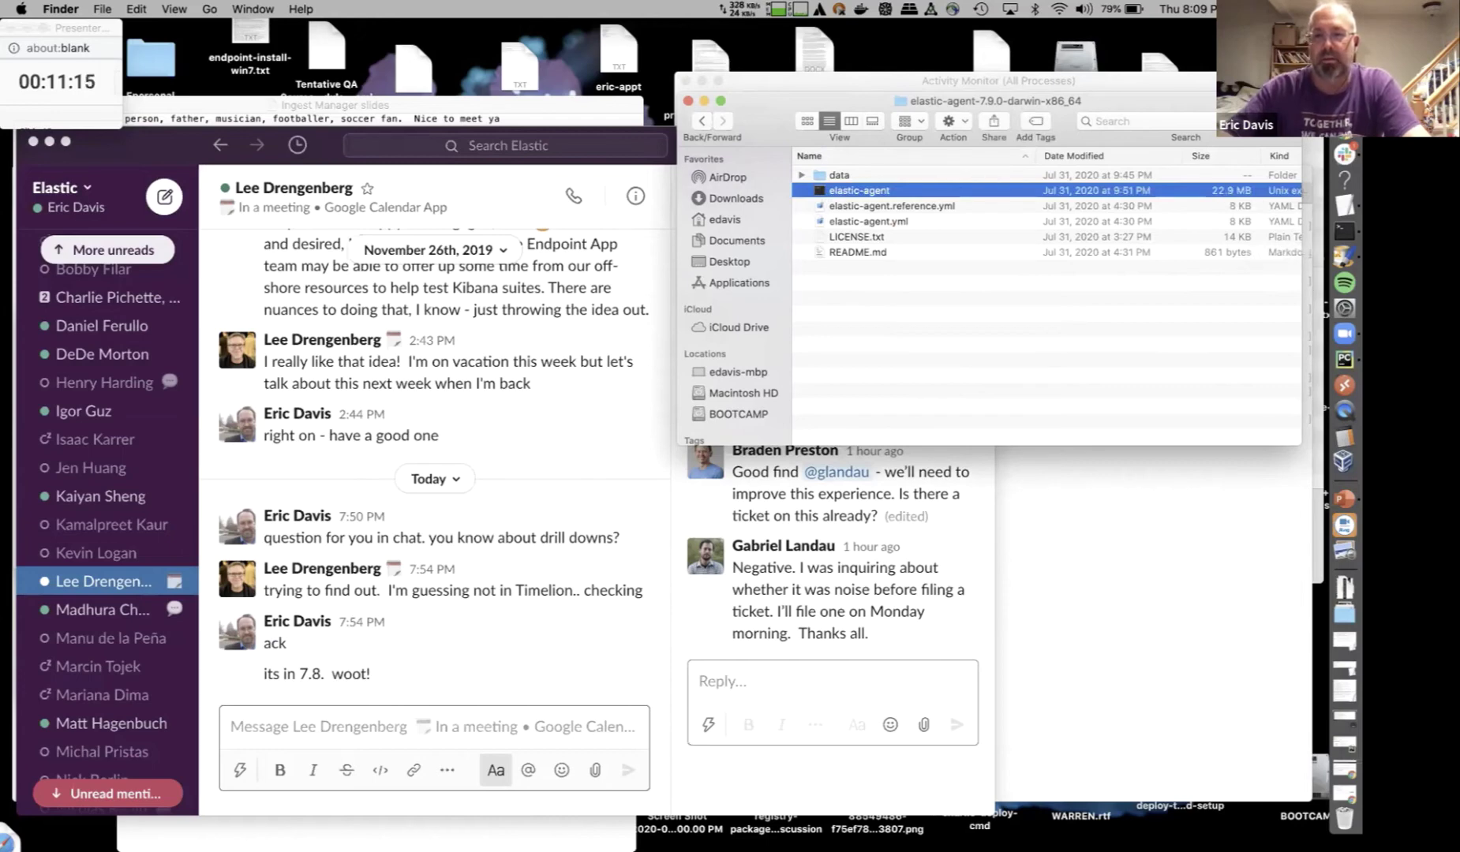
# Bring Terminal forward, enlarge its text two steps and make the window shorter
pyautogui.click(1343, 235)
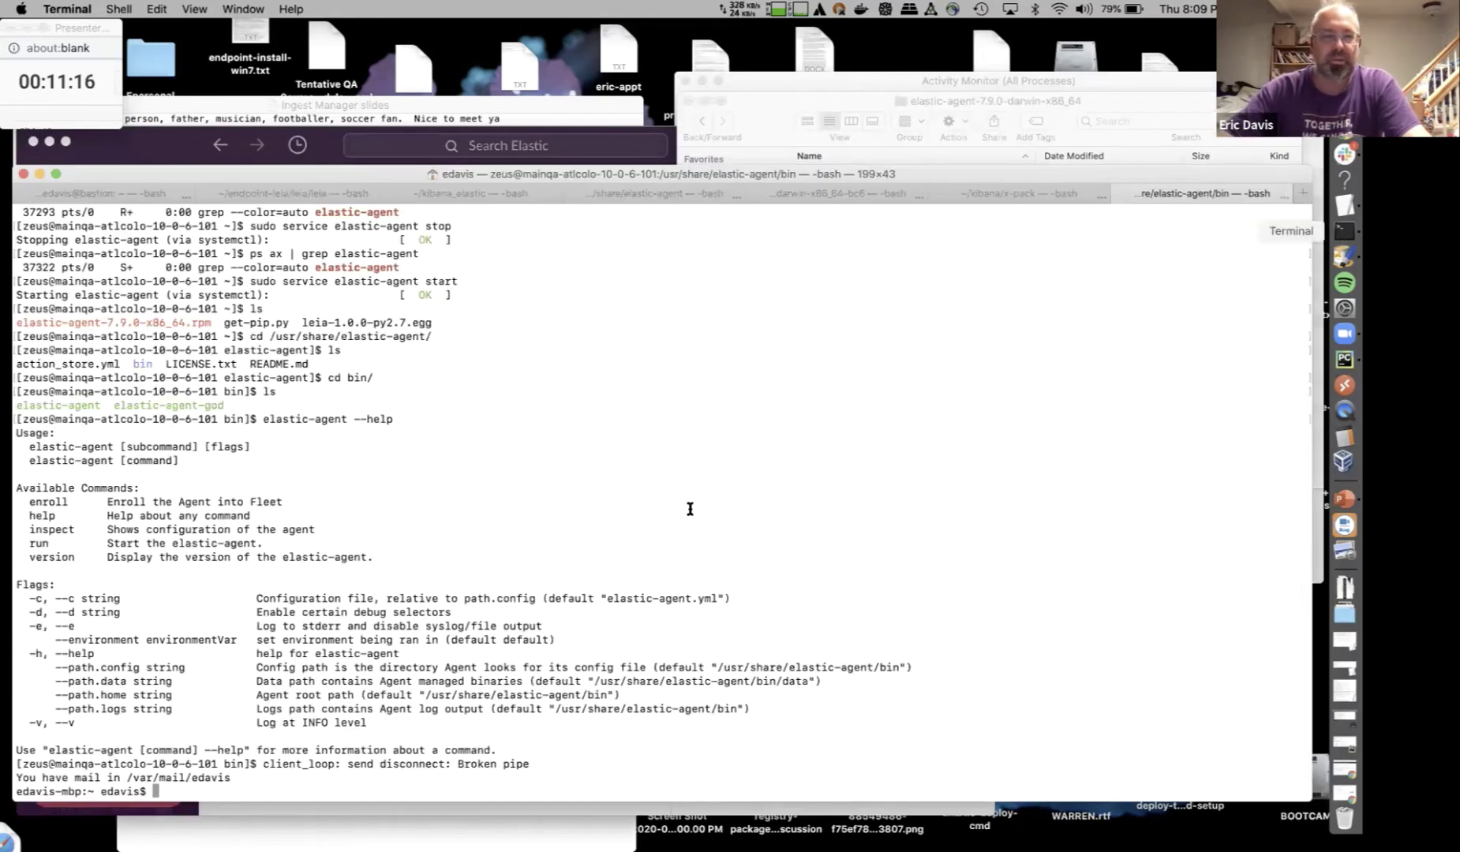
pyautogui.write('cd')
pyautogui.press('super+plus')
pyautogui.press('super+plus')
pyautogui.press('super+plus')
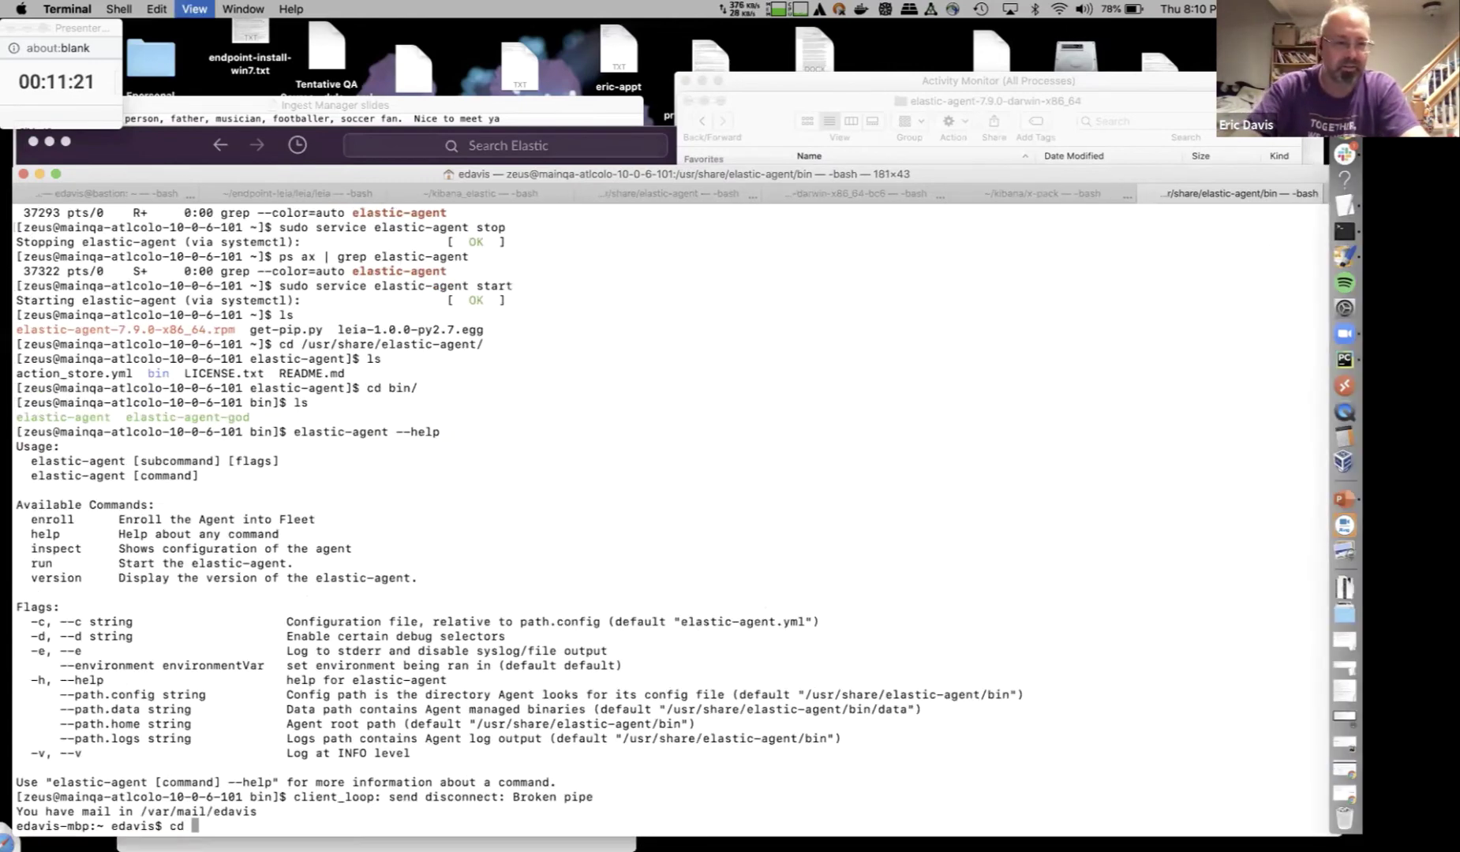
pyautogui.press('super+plus')
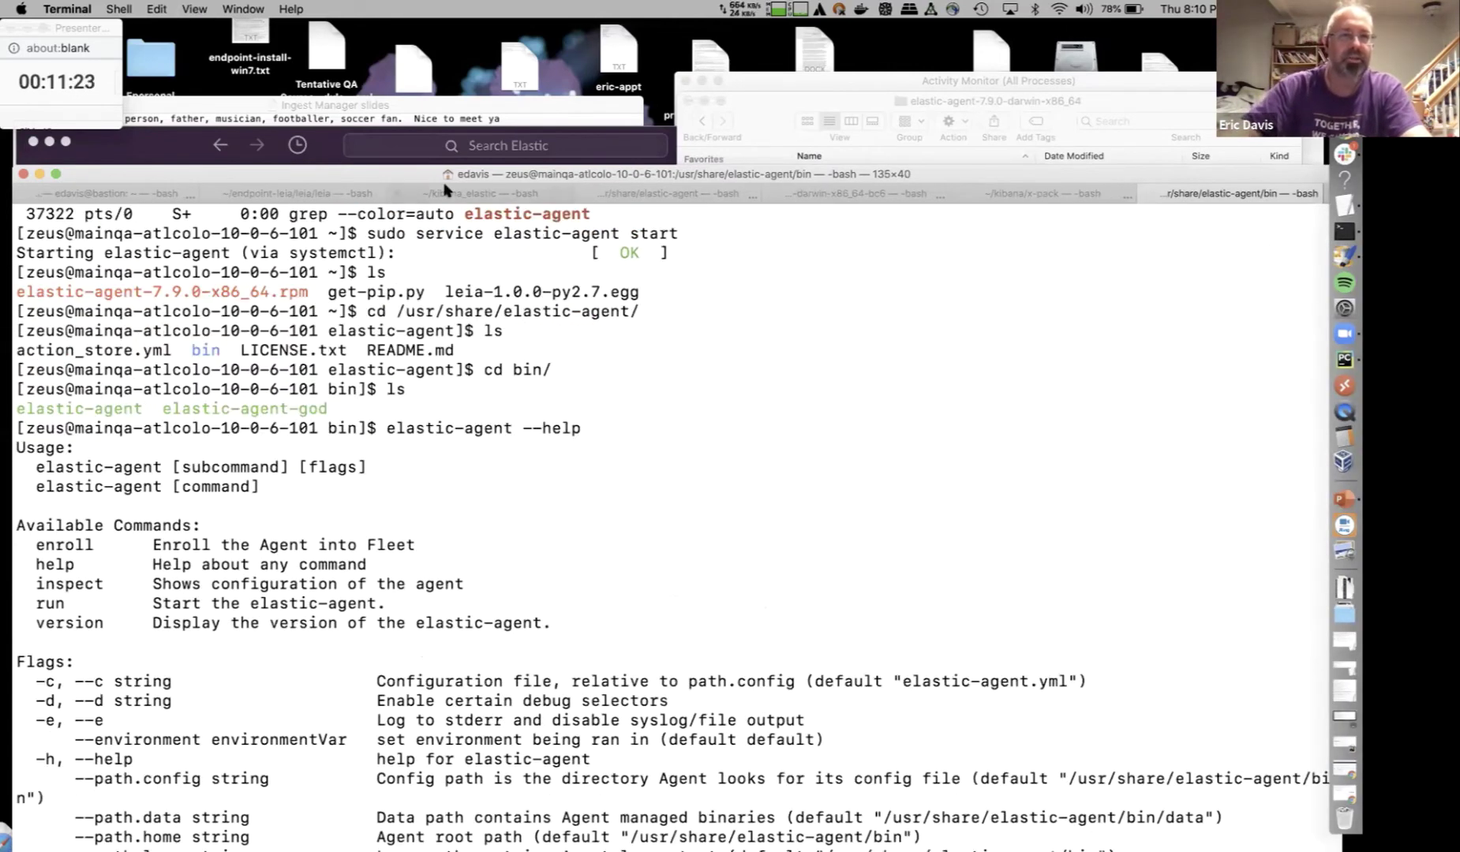
pyautogui.moveTo(426, 169)
pyautogui.mouseDown()
pyautogui.moveTo(429, 335)
pyautogui.moveTo(410, 457)
pyautogui.moveTo(404, 170)
pyautogui.mouseUp()
# Change into ~/Downloads/elastic-agent-7.9.0-darwin-x86_64 and list it newest first with ls -lt
pyautogui.write('cd')
pyautogui.press('BackSpace')
pyautogui.press('BackSpace')
pyautogui.press('BackSpace')
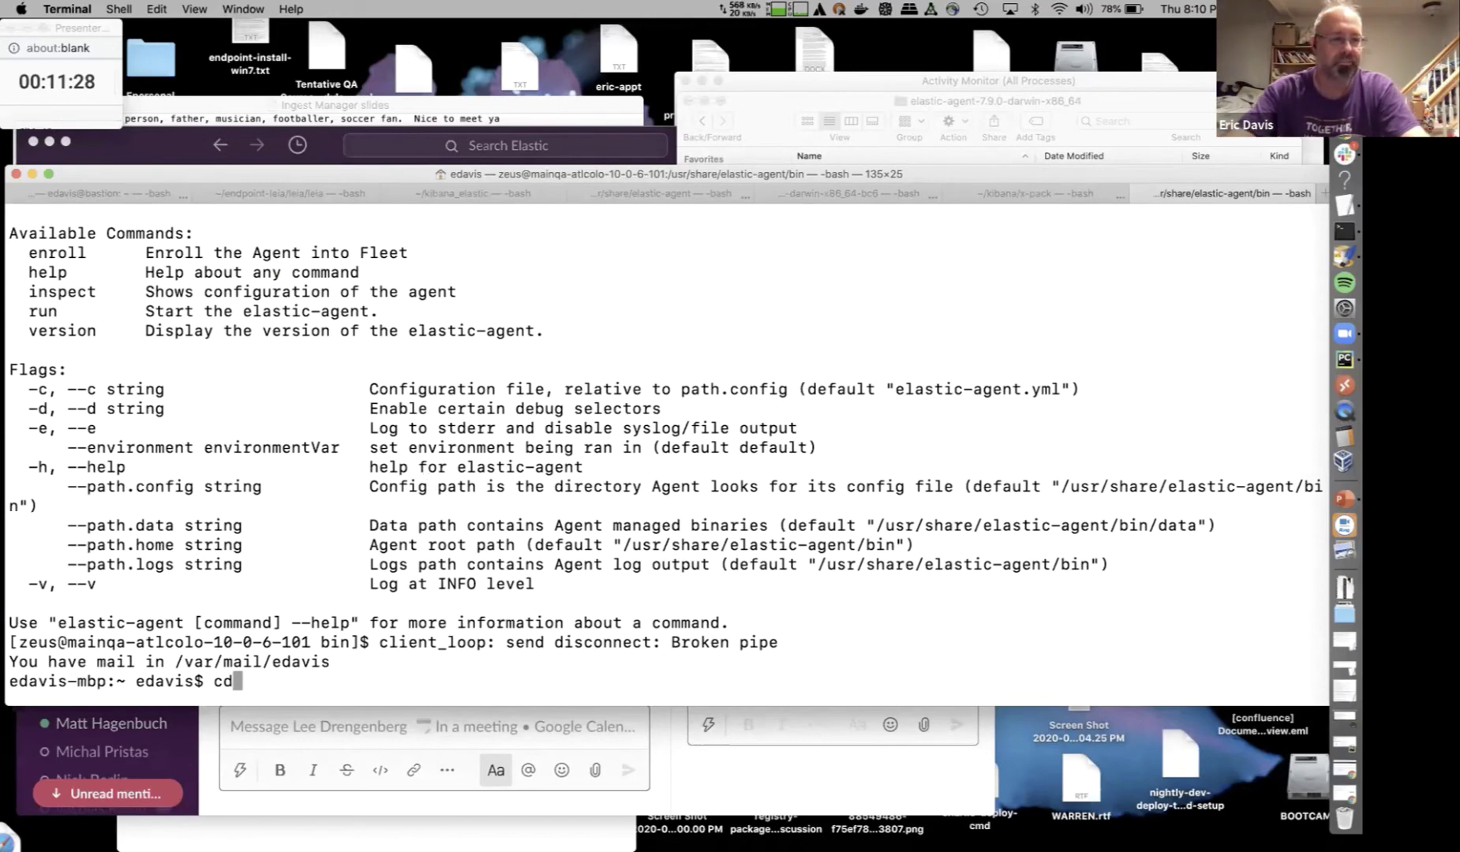
pyautogui.write('cd ~/Downloads/')
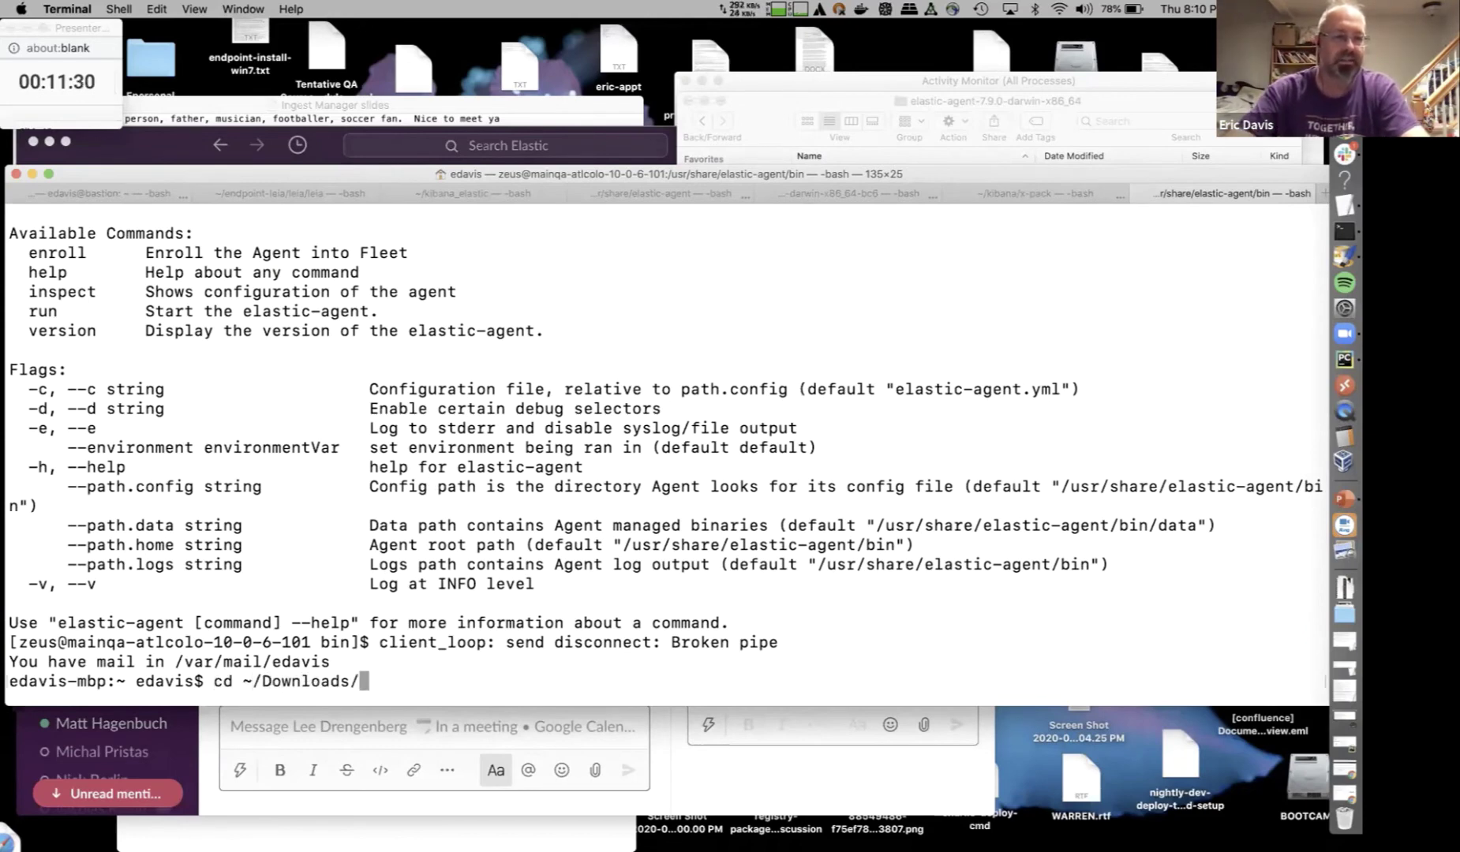
pyautogui.press('Return')
pyautogui.write('cd elastic-agent-7.9.0-')
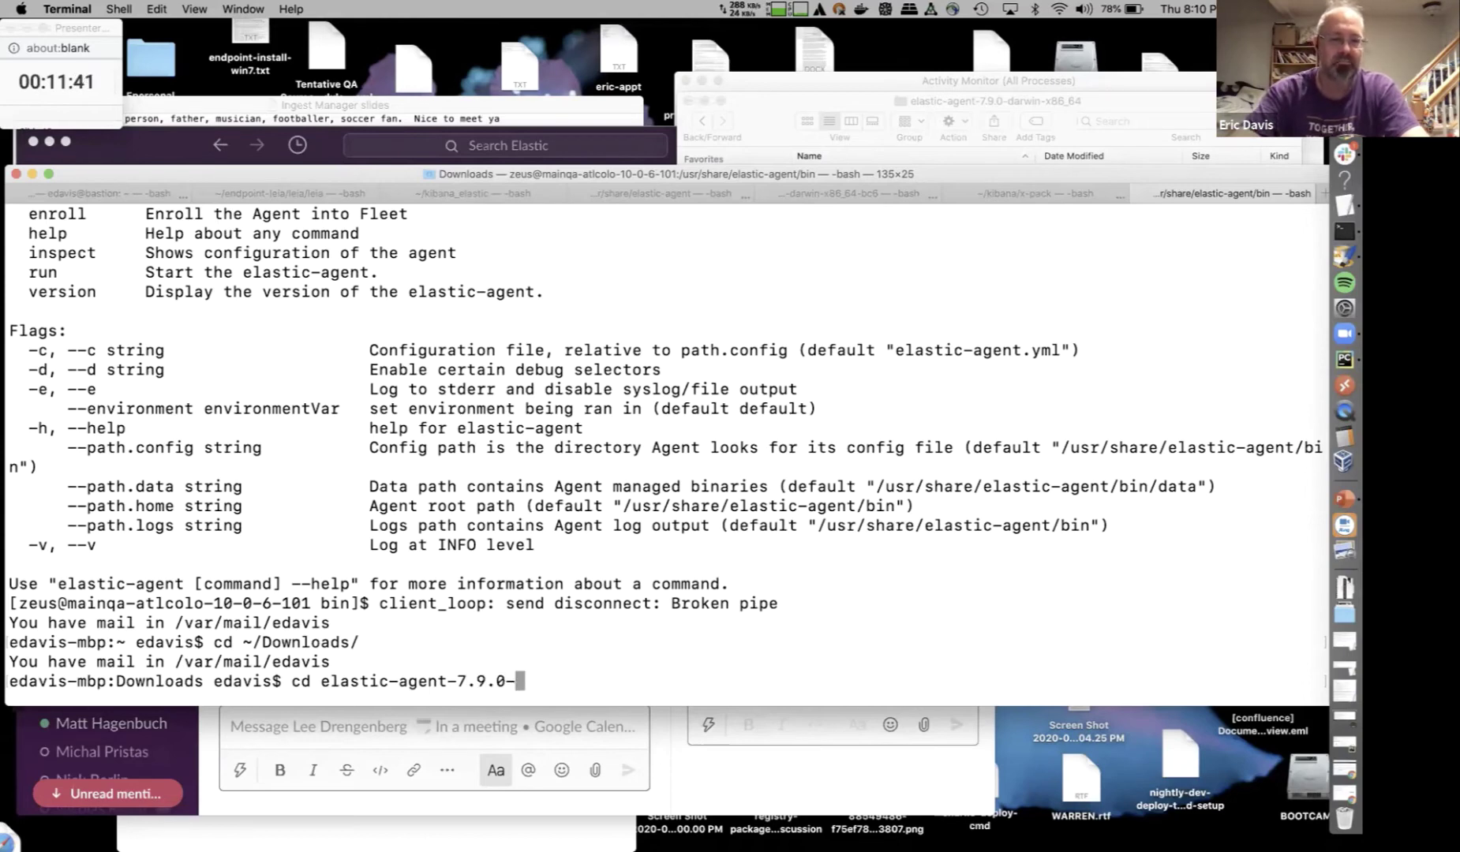
pyautogui.write('d')
pyautogui.press('Tab')
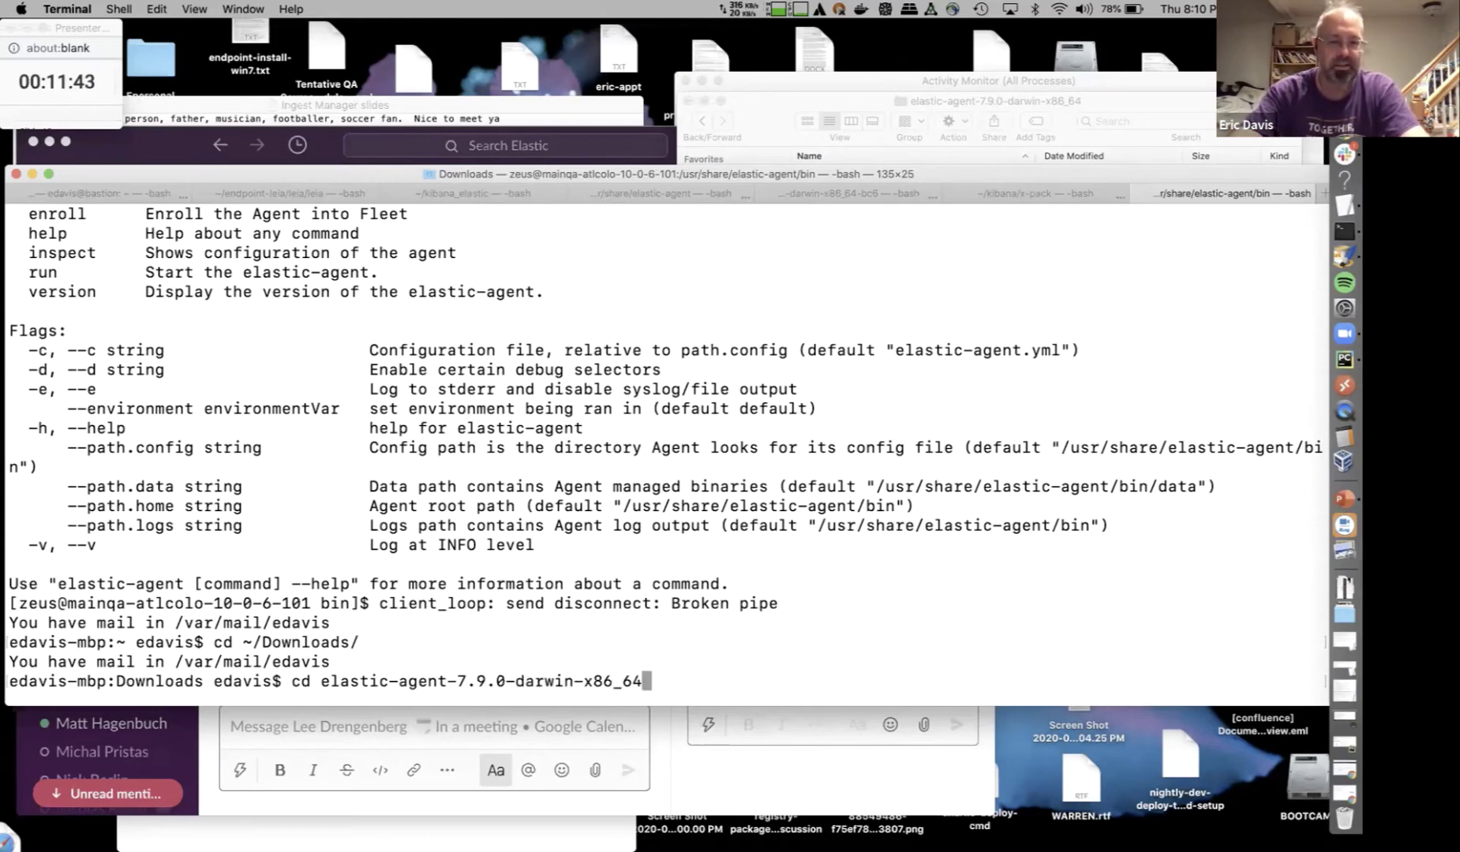
pyautogui.press('Return')
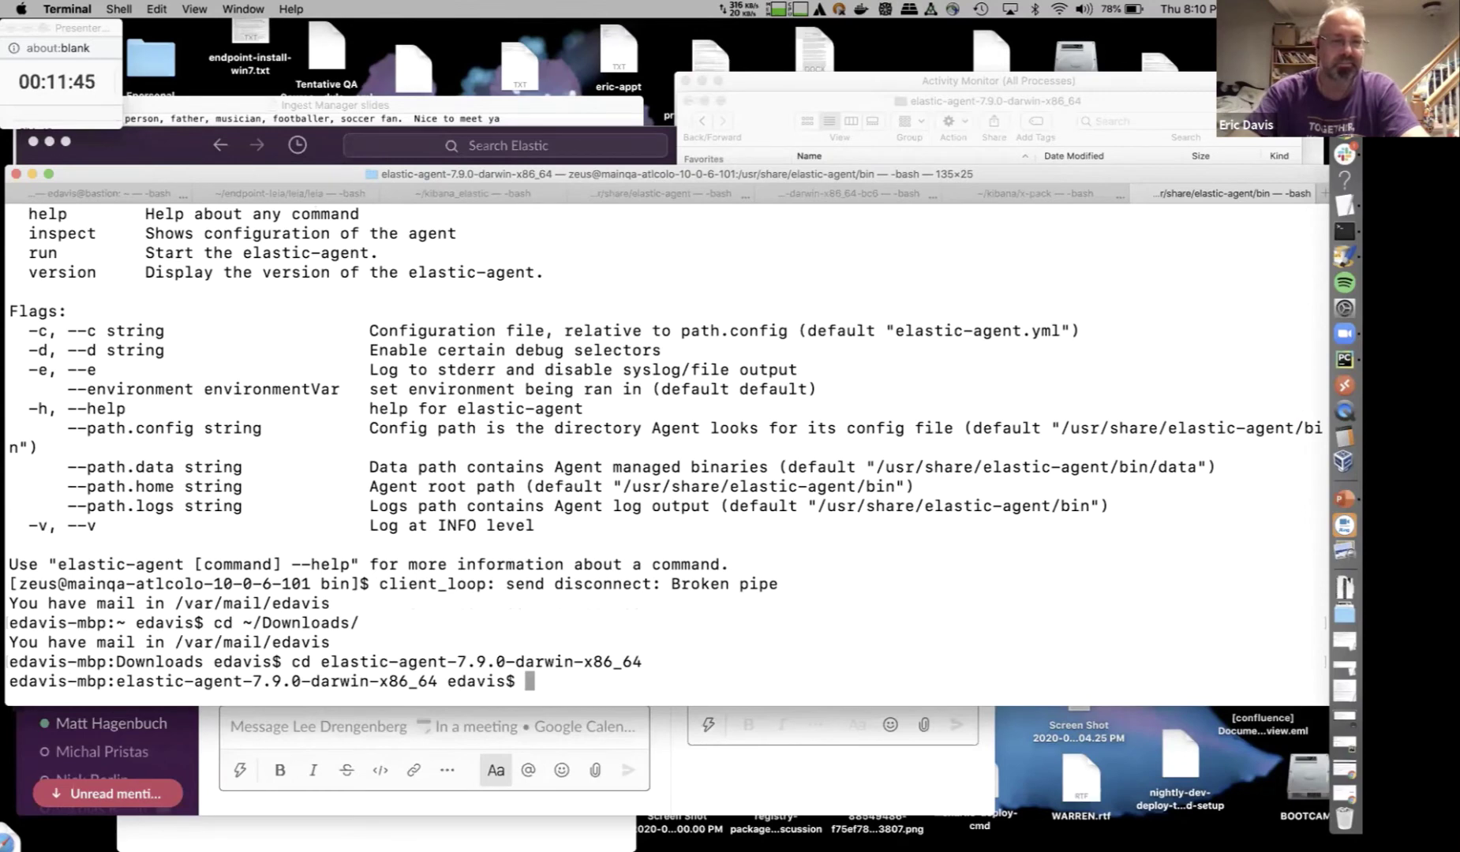
pyautogui.write('ls -lt')
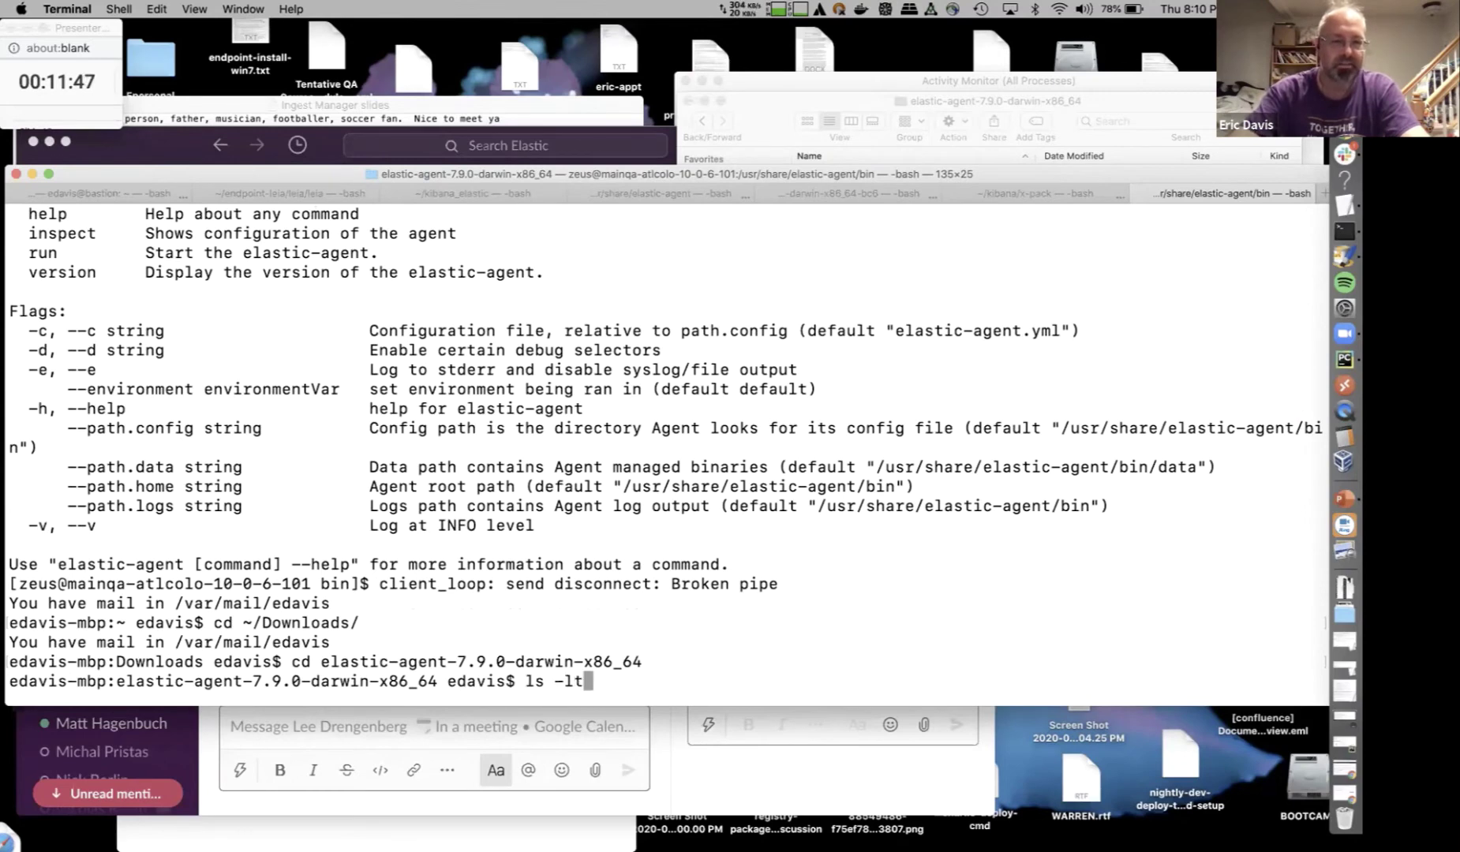
pyautogui.press('Return')
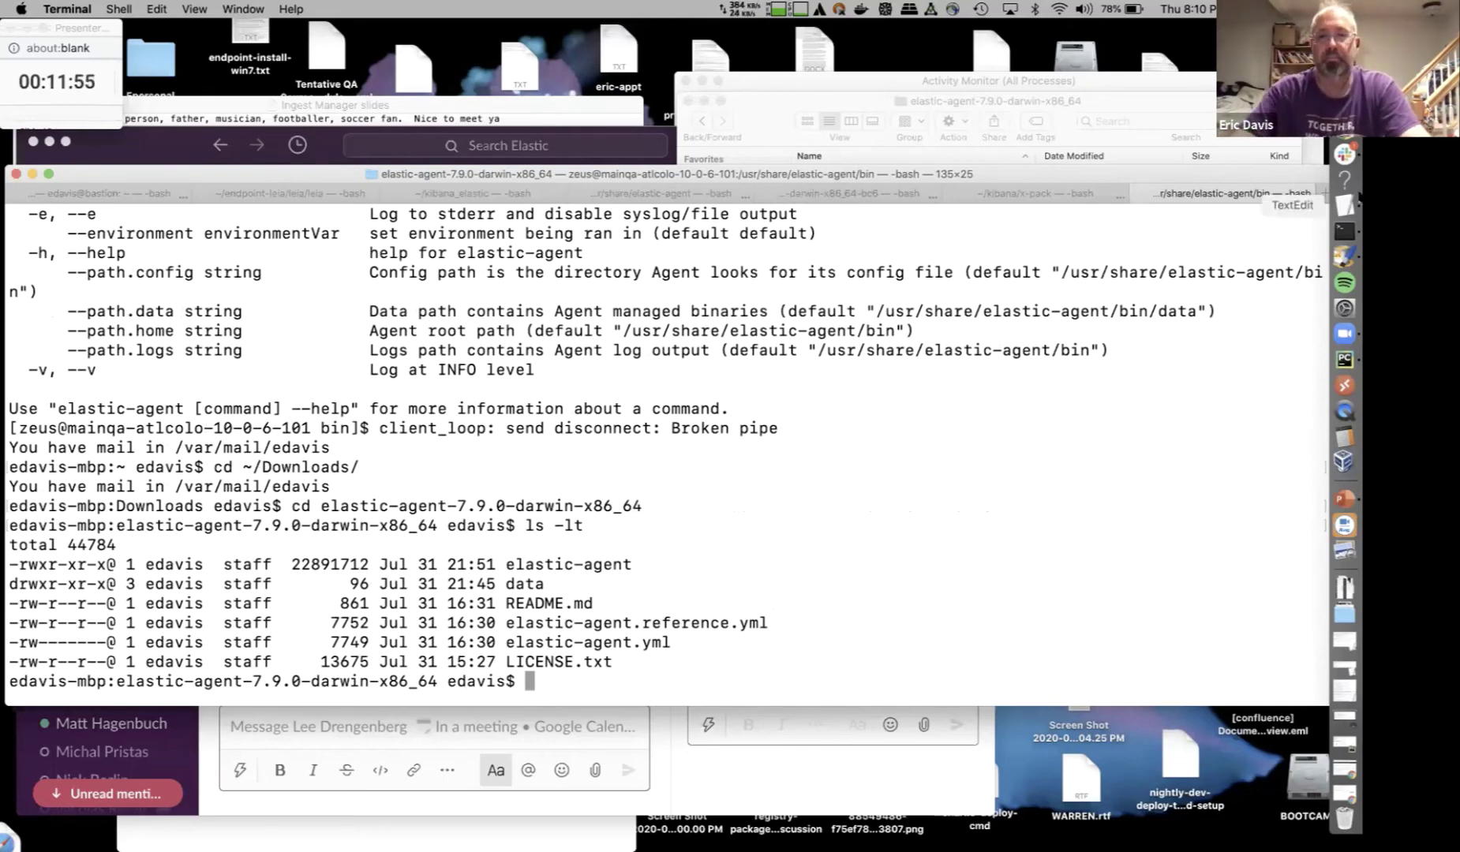
# Move the Terminal window lower, then switch between the browser and the video call app, ending in the browser
pyautogui.click(1344, 129)
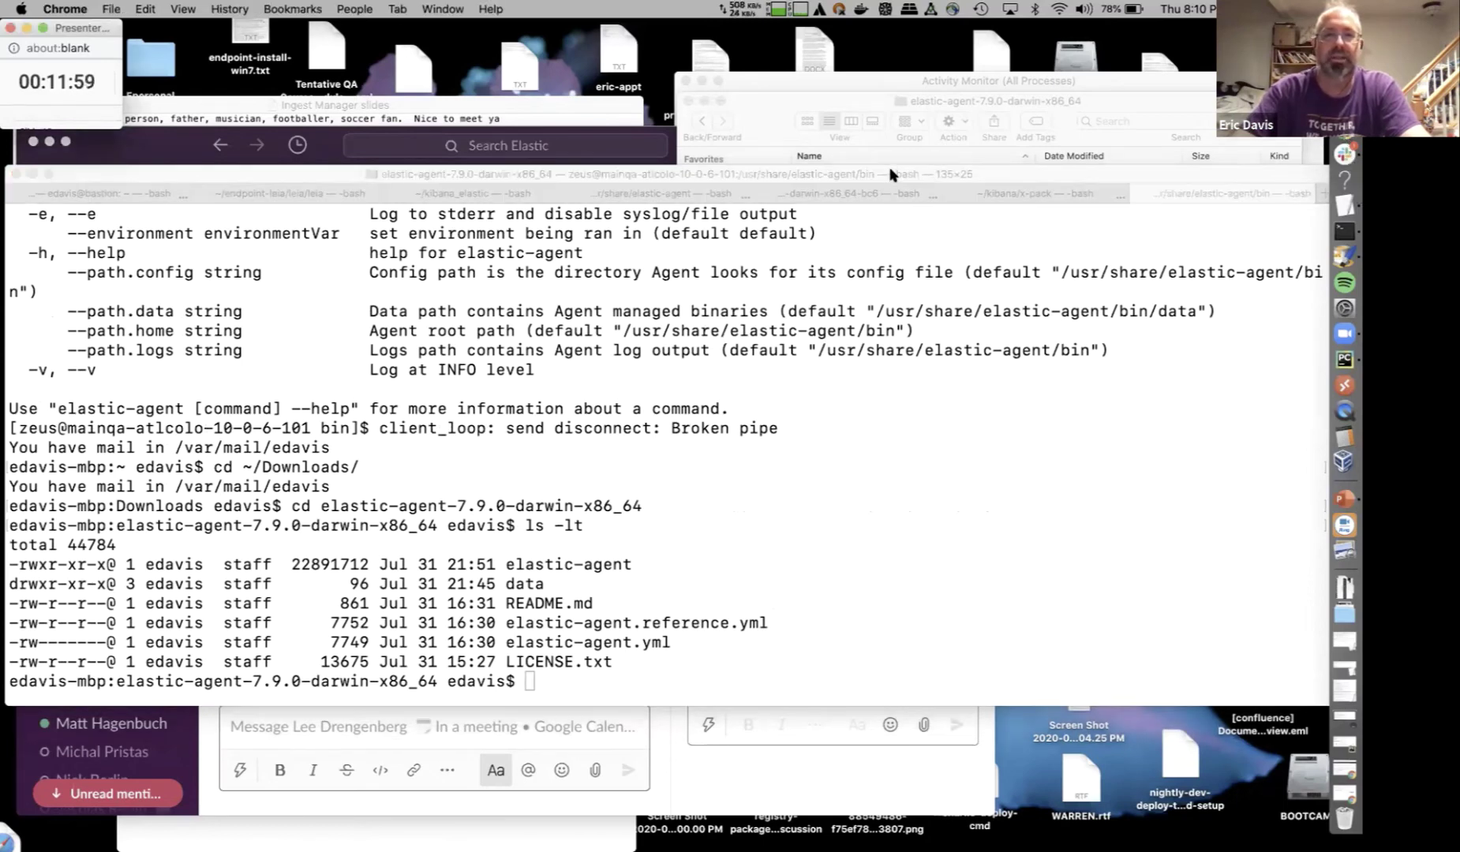
pyautogui.moveTo(892, 174); pyautogui.dragTo(892, 242)
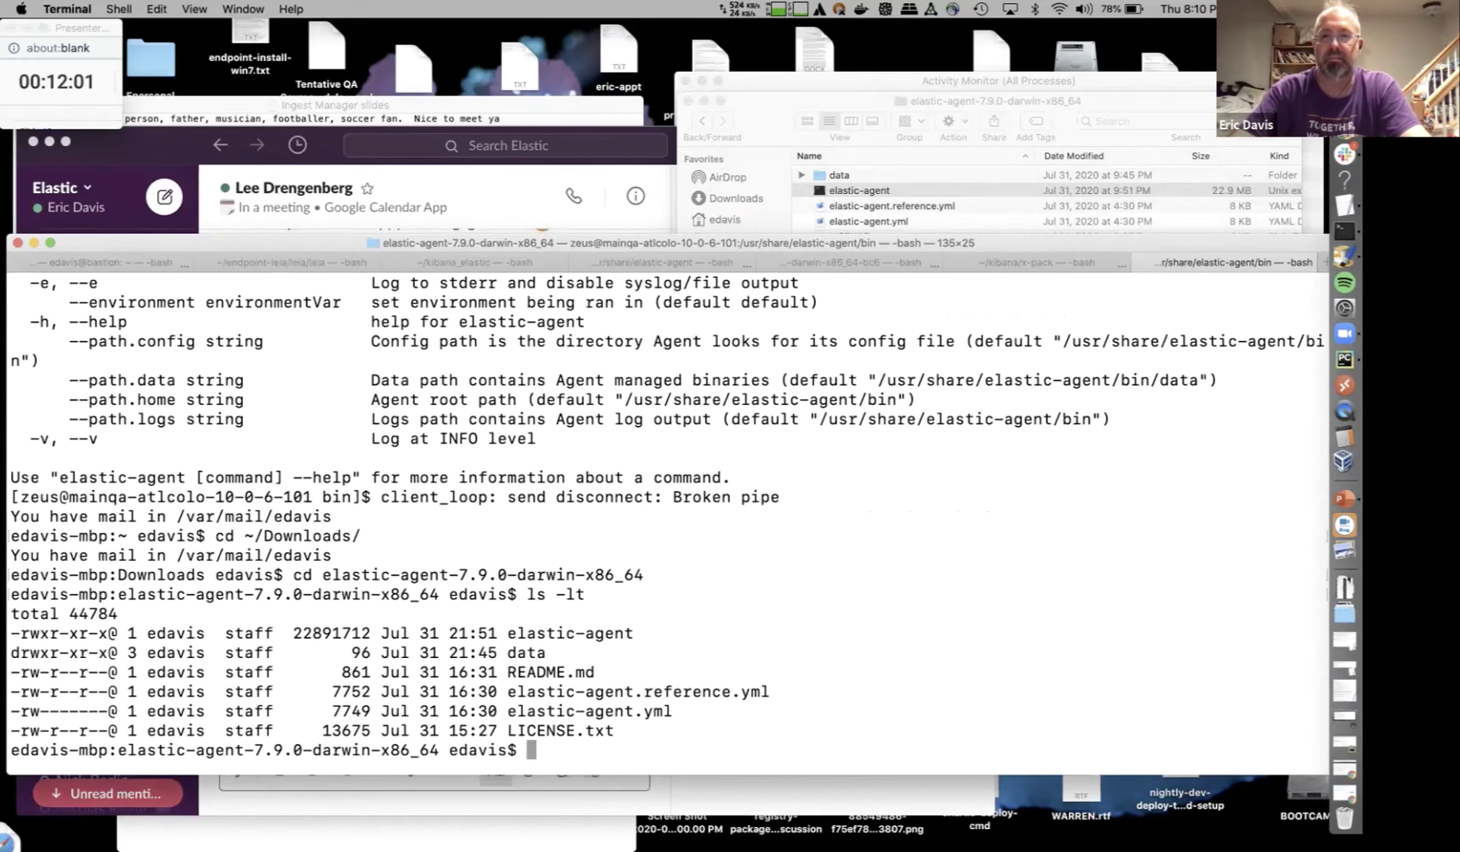
pyautogui.click(1344, 142)
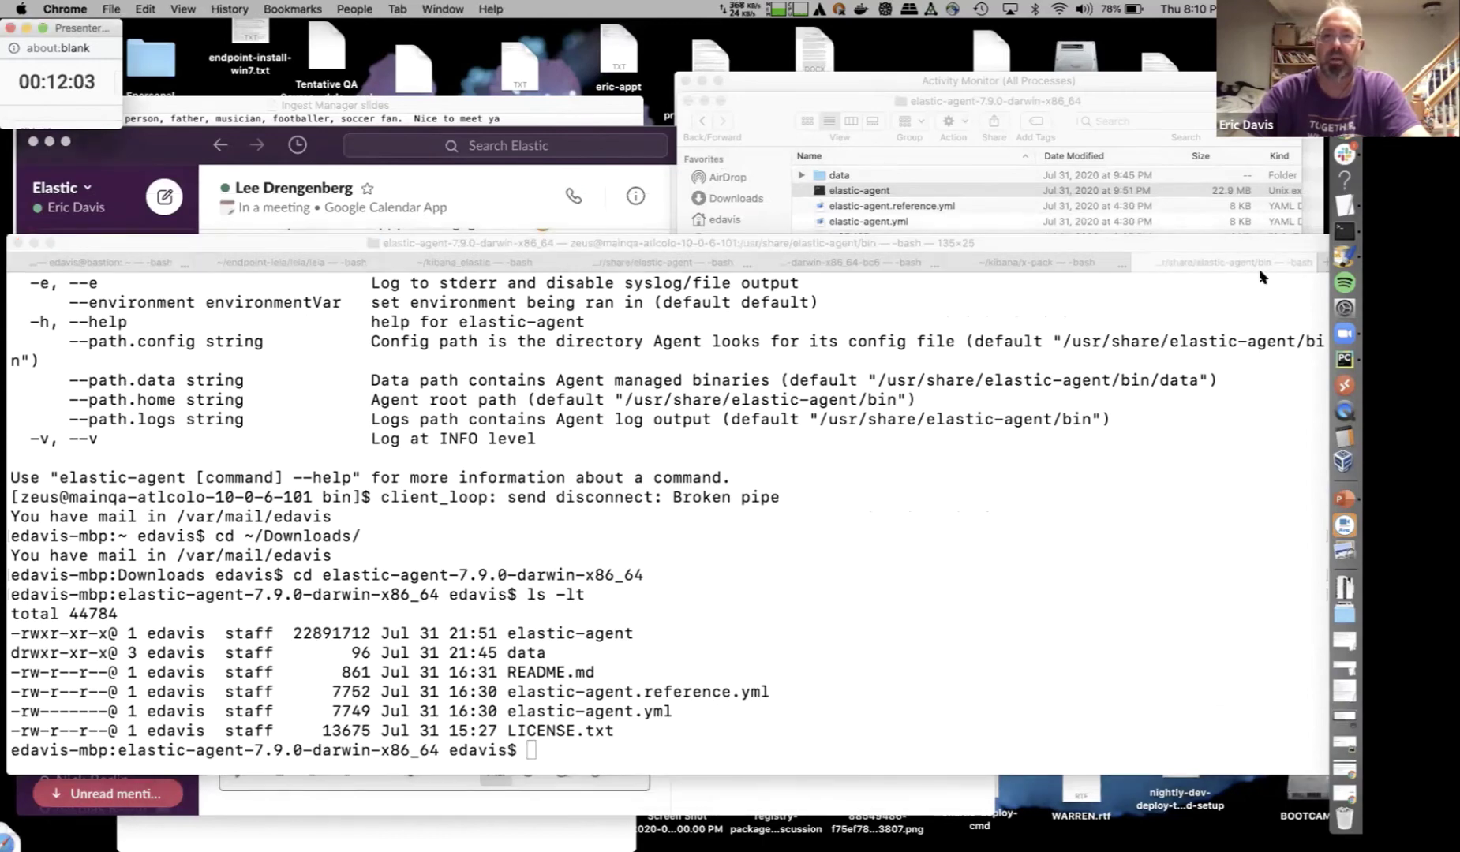
pyautogui.click(1345, 333)
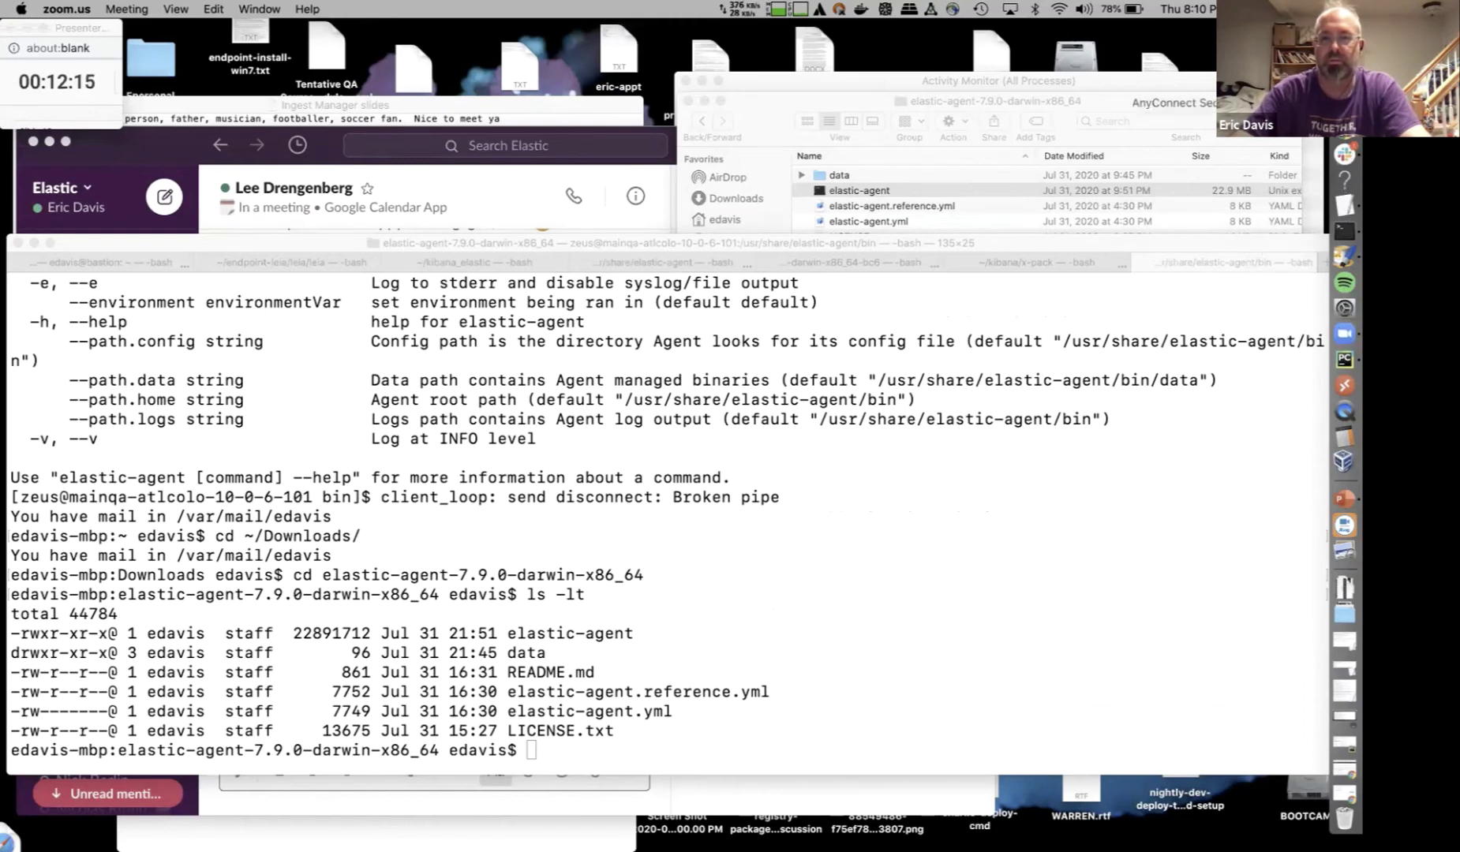
pyautogui.click(1344, 78)
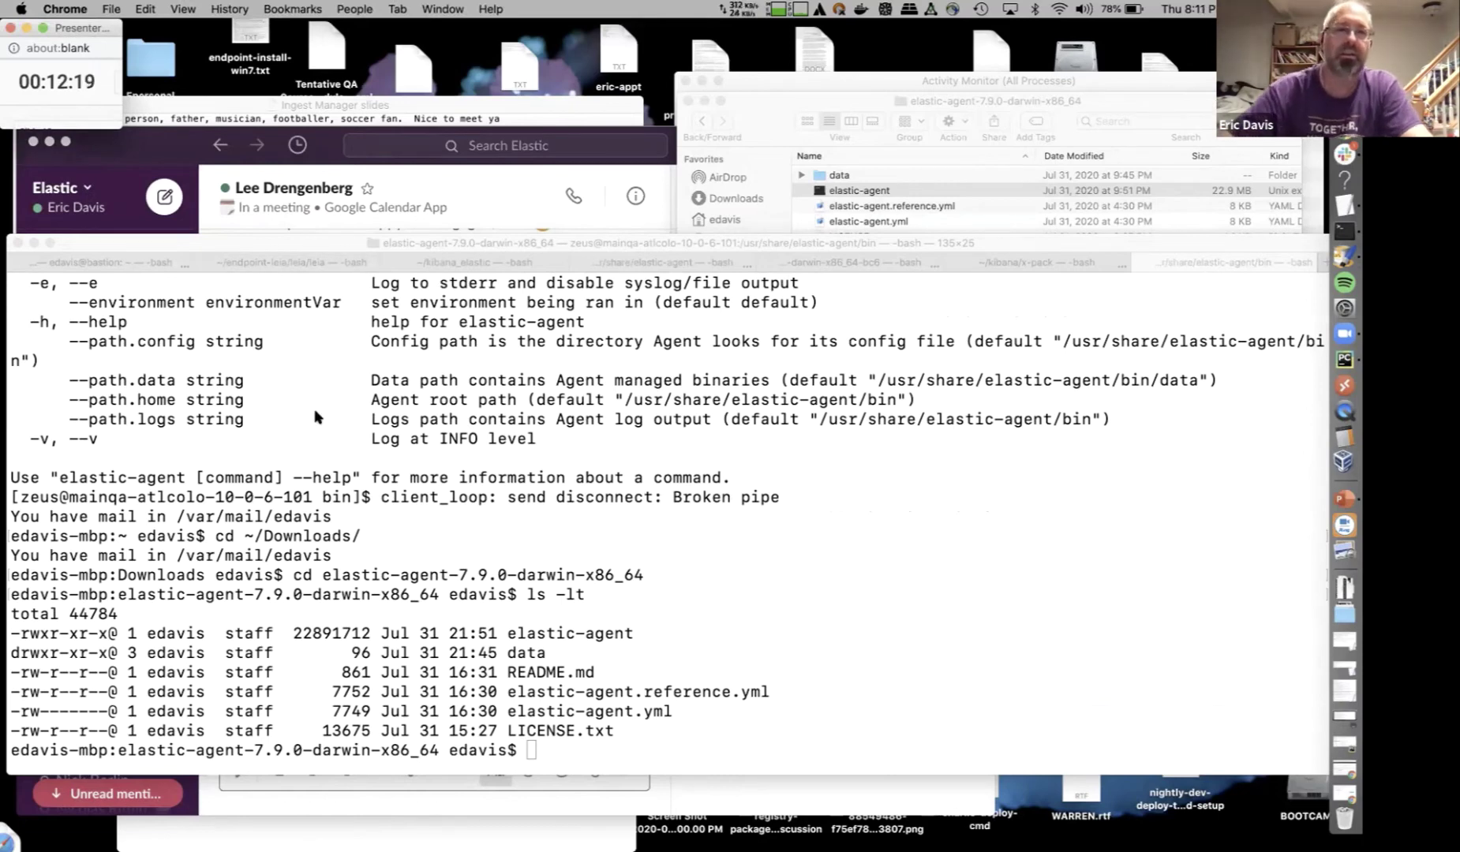
# Use Chrome's Window menu to bring forward the other deployment's 'Configurations - Ingest Manager - Elastic' window
pyautogui.click(438, 8)
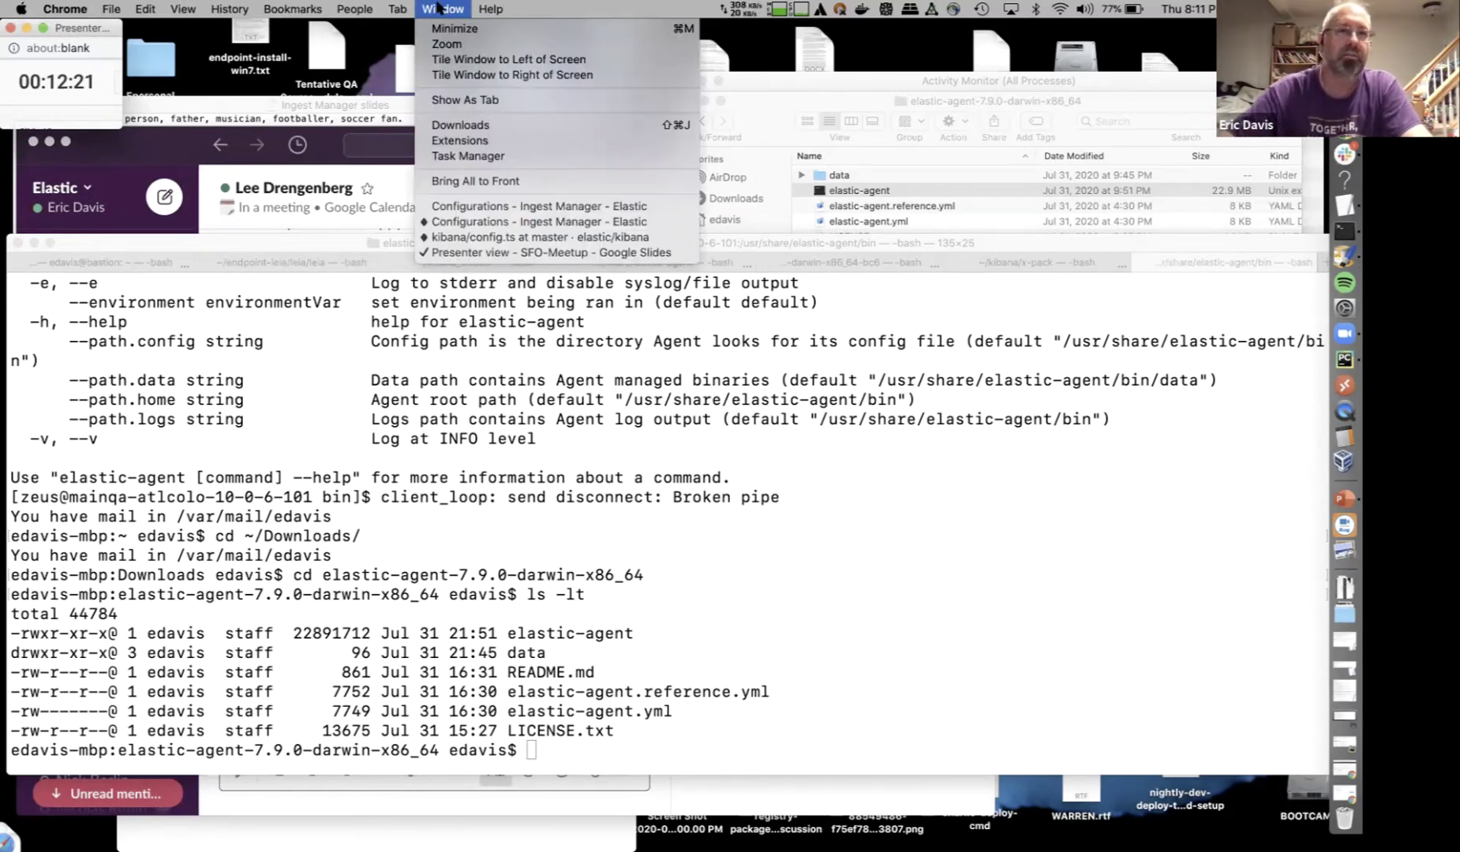
pyautogui.click(475, 222)
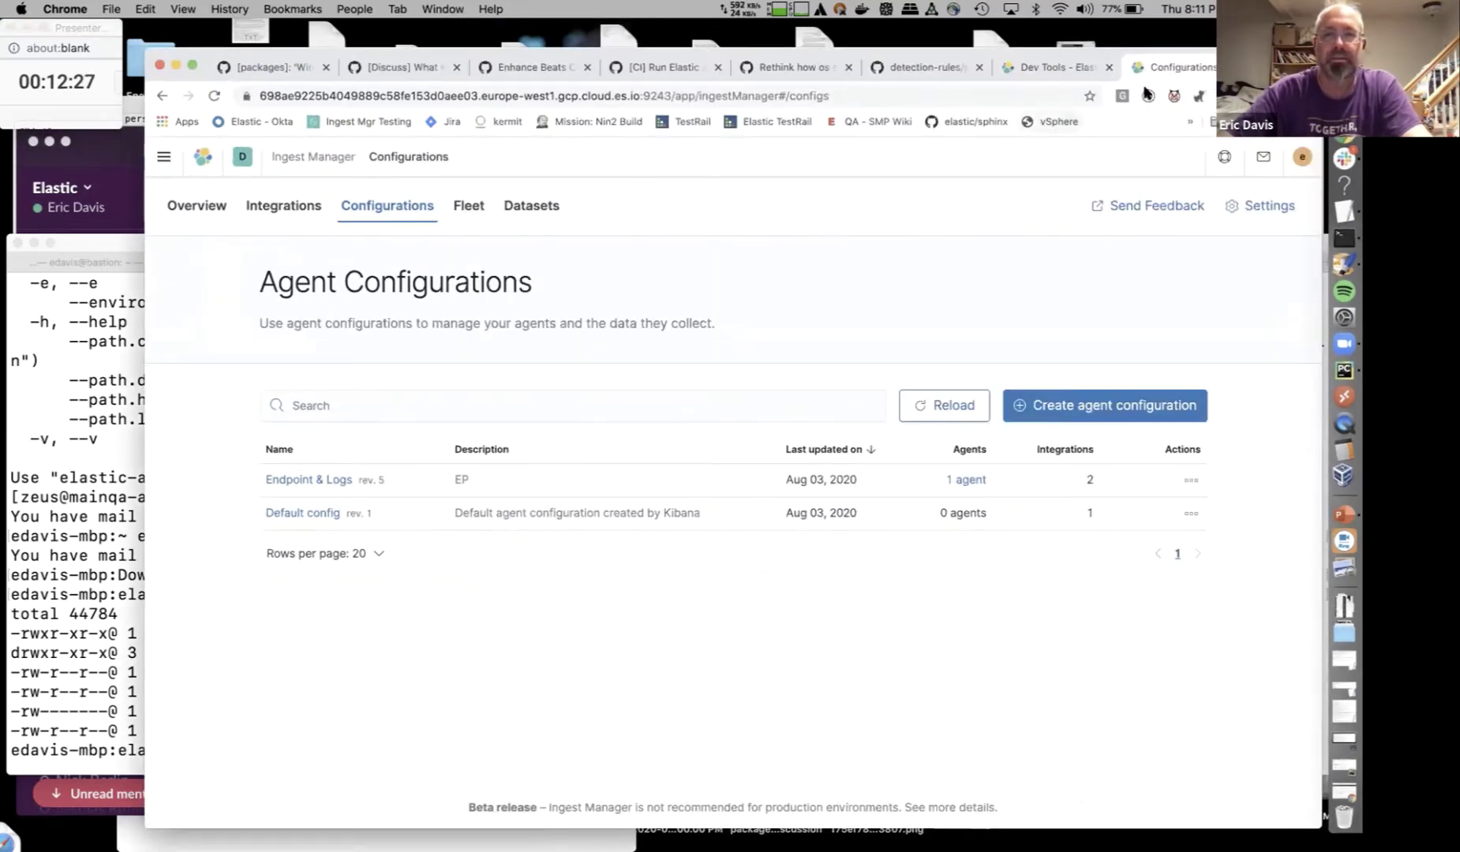
pyautogui.click(444, 8)
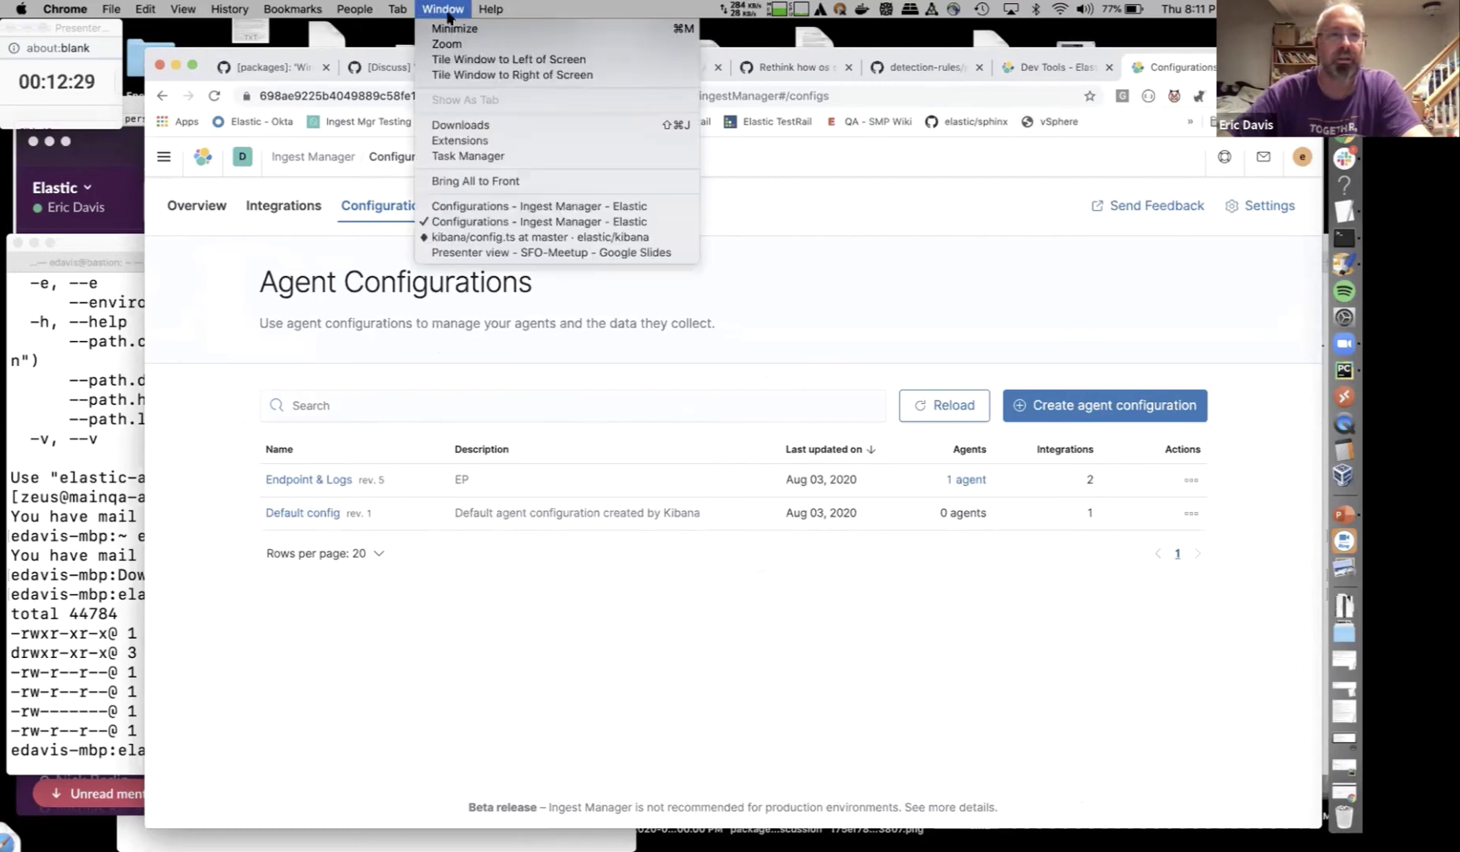
pyautogui.click(485, 204)
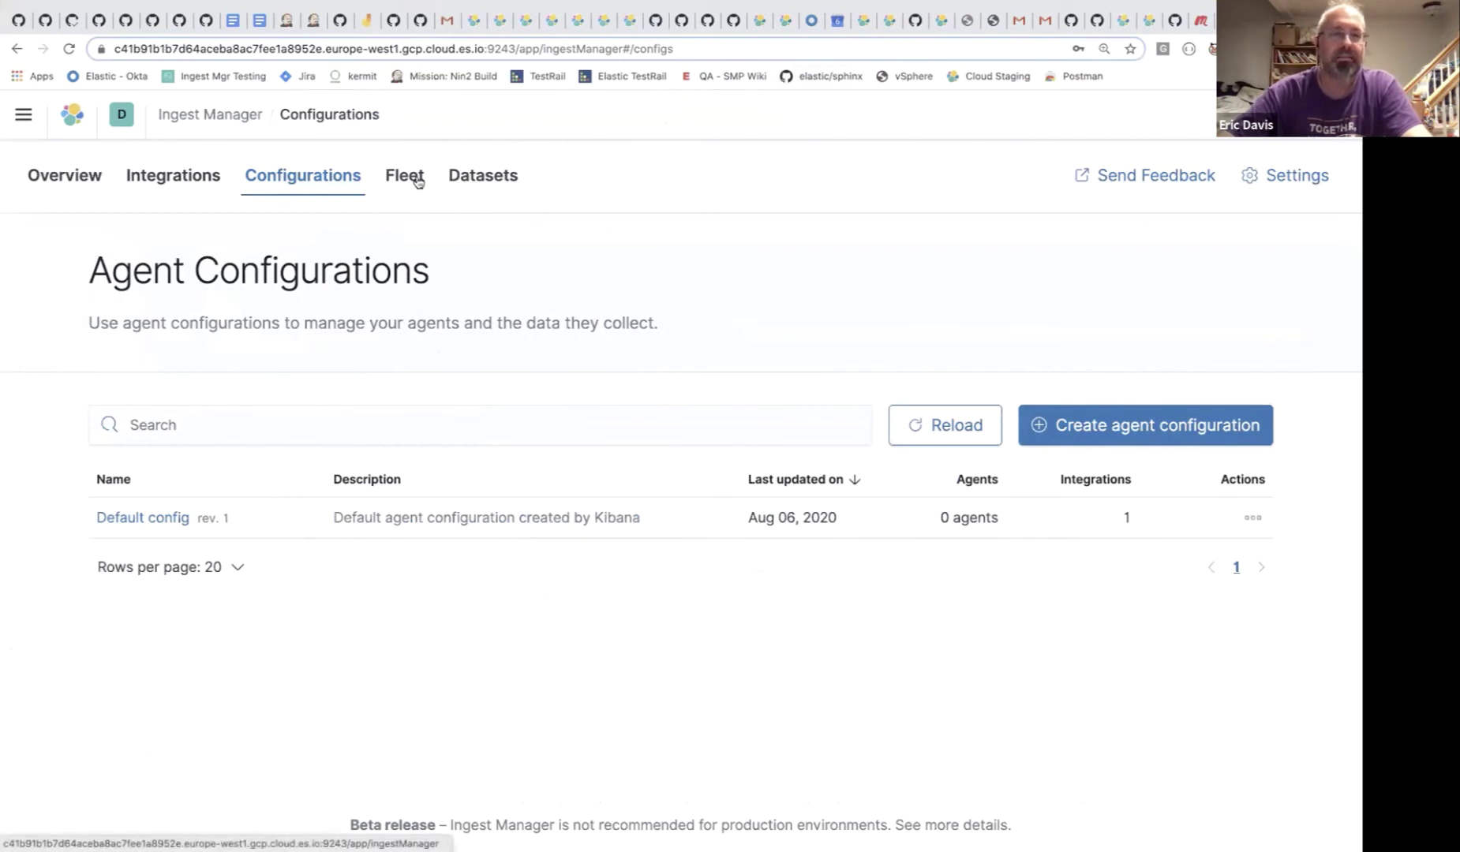
# From Fleet, open Add agent, glance at standalone mode, and return to Enroll with Fleet
pyautogui.click(405, 178)
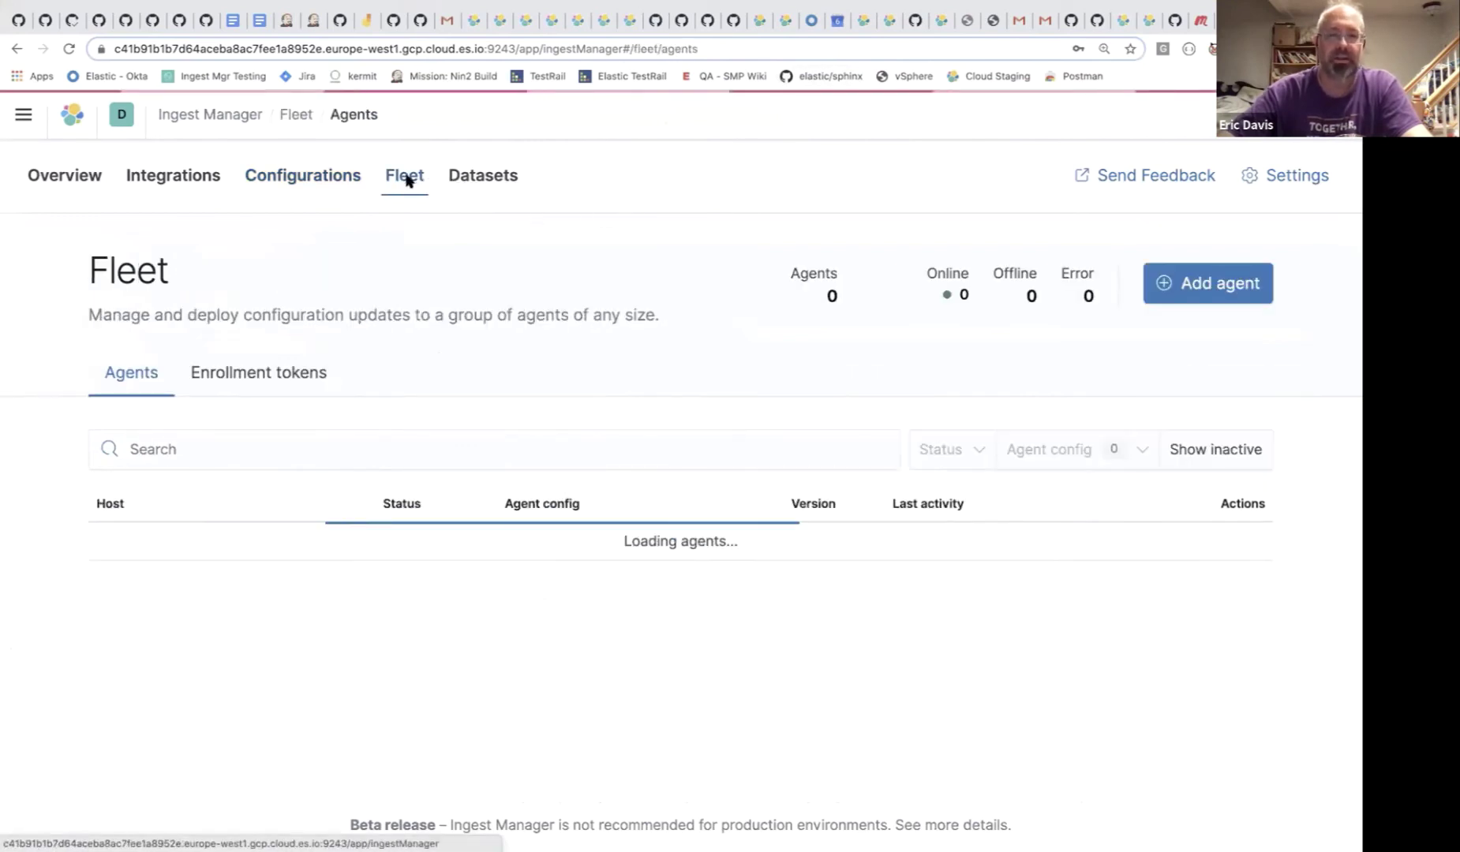
pyautogui.click(1205, 289)
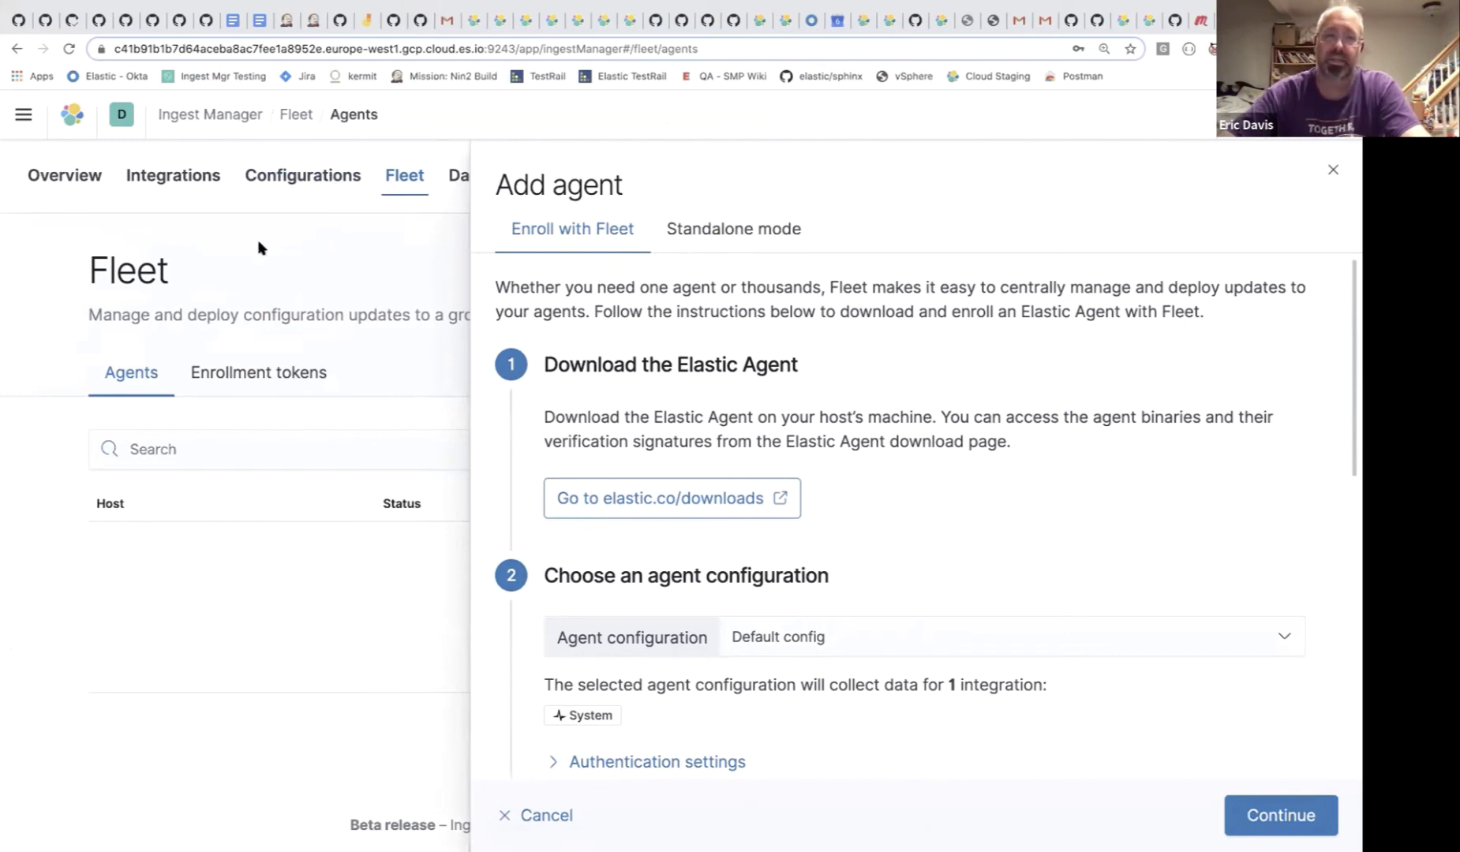
pyautogui.click(730, 231)
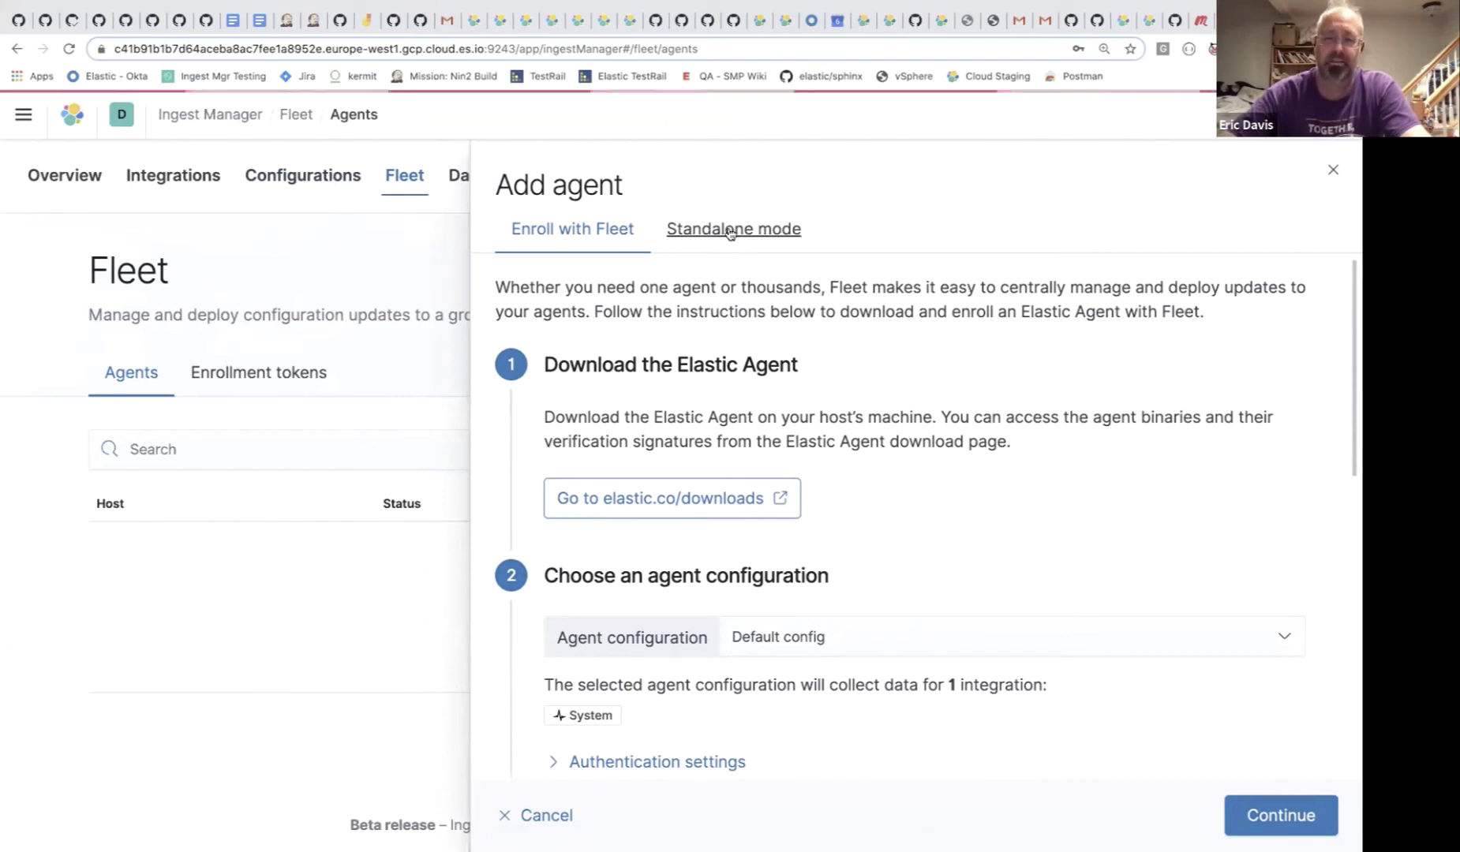
pyautogui.click(582, 231)
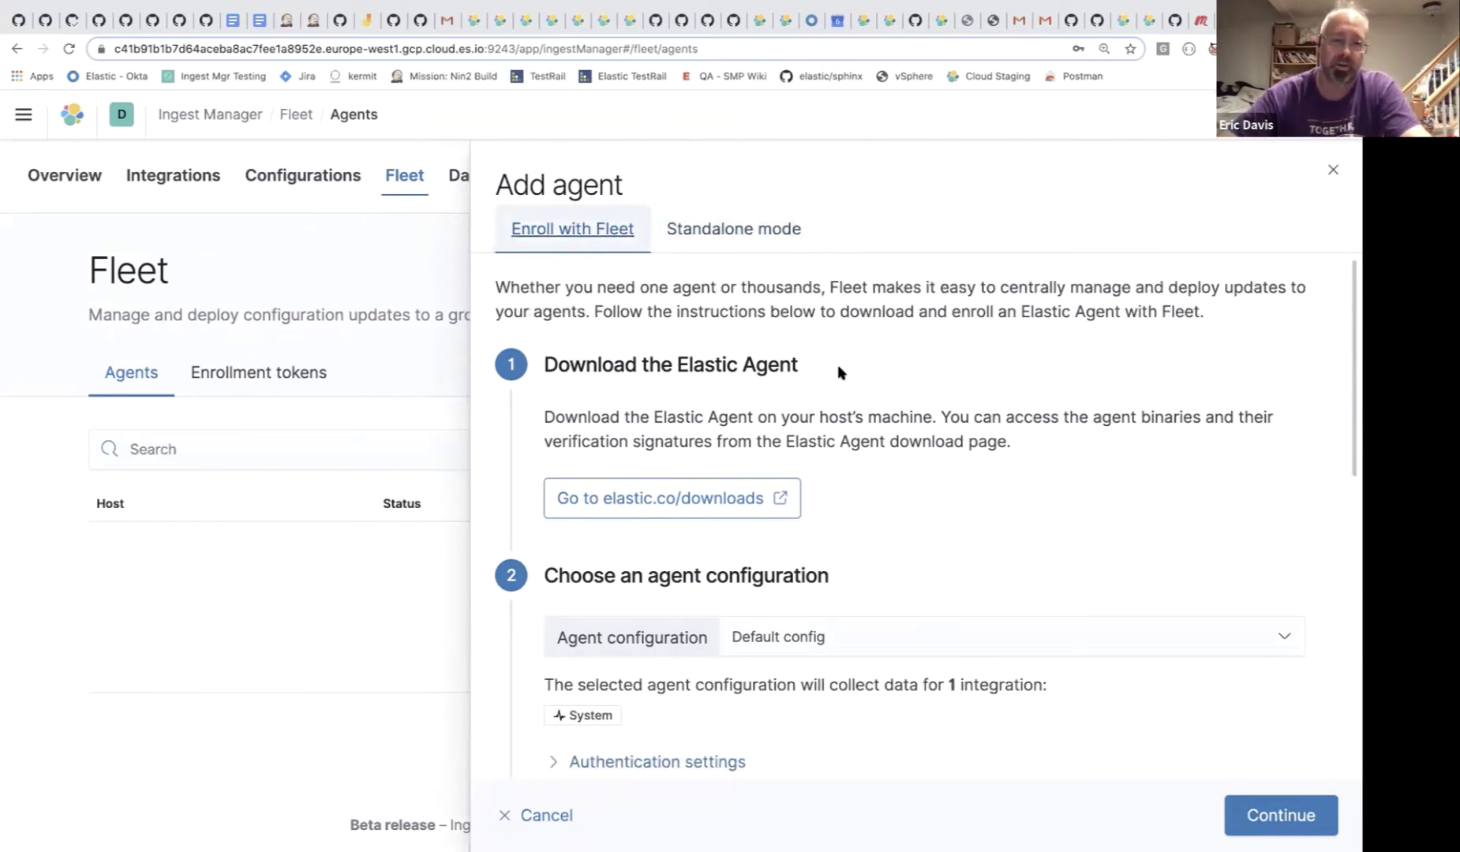
# Scroll to the macOS / Linux (.tar.gz) section and select its enroll command line
pyautogui.scroll(-4, 841, 374)
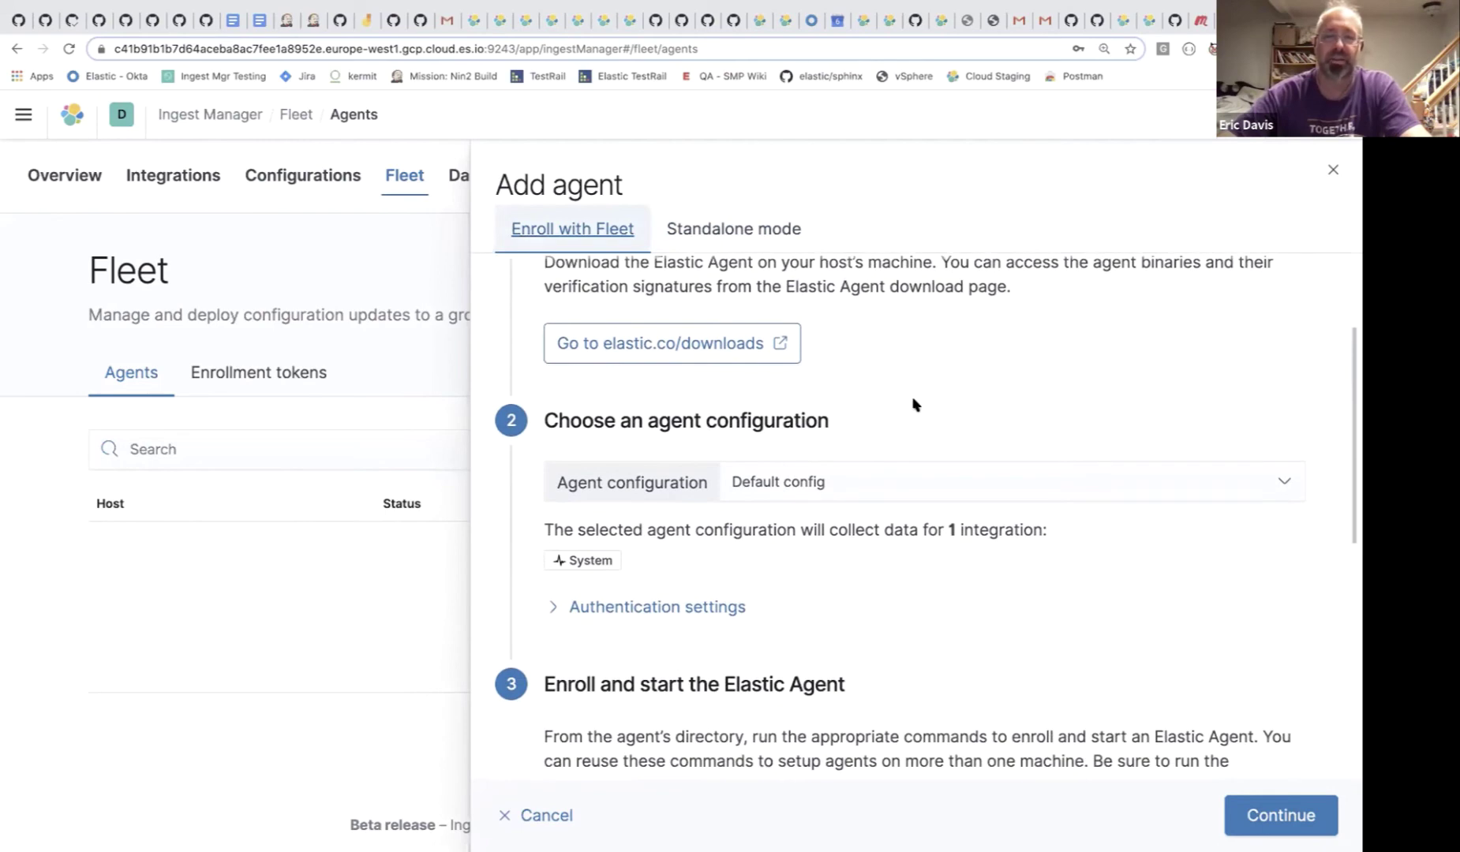
pyautogui.scroll(-7, 913, 404)
pyautogui.scroll(-6, 913, 404)
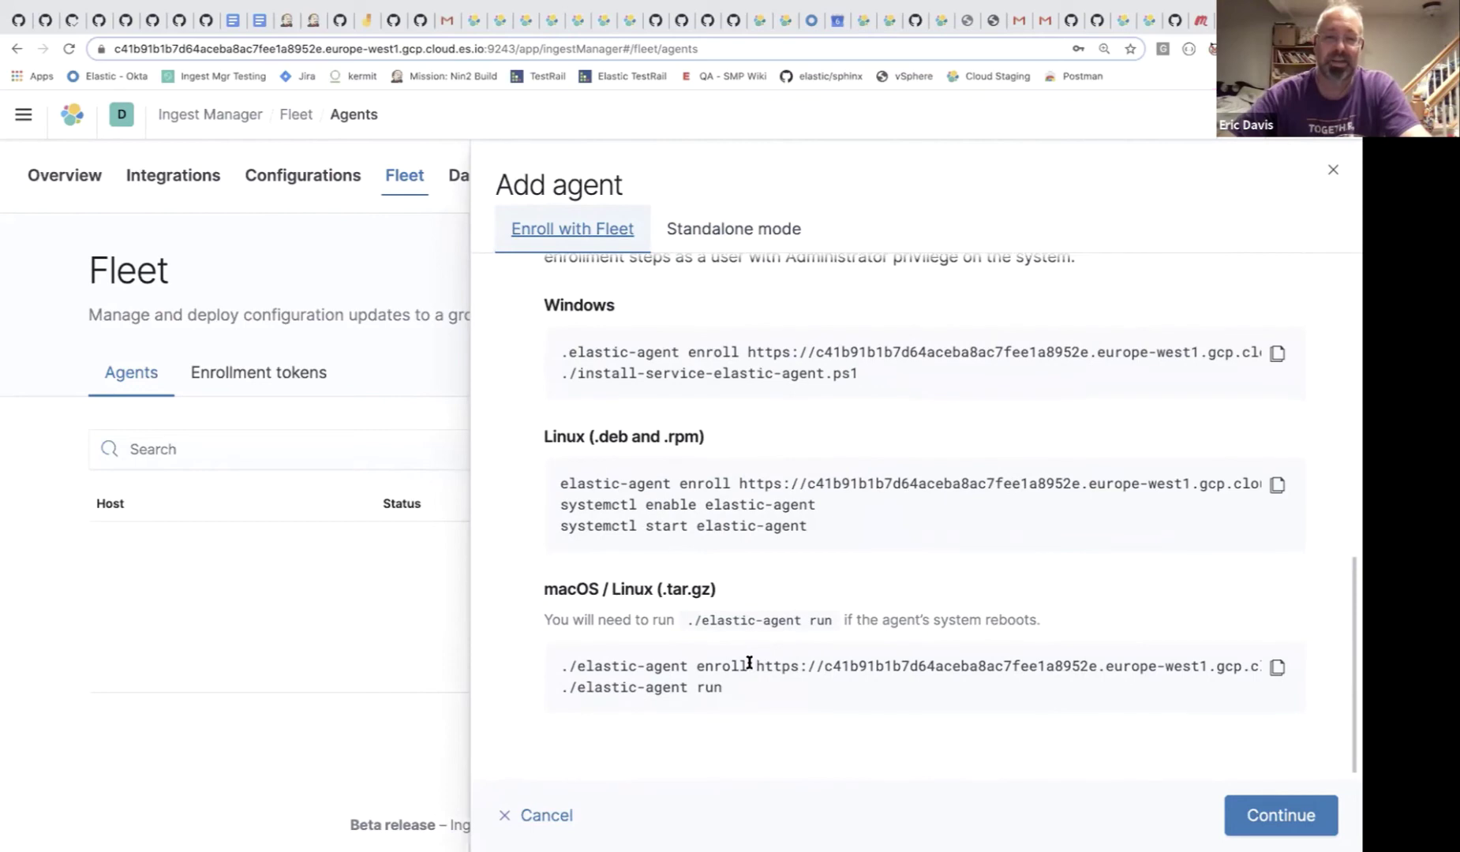
pyautogui.hscroll(8, 746, 662)
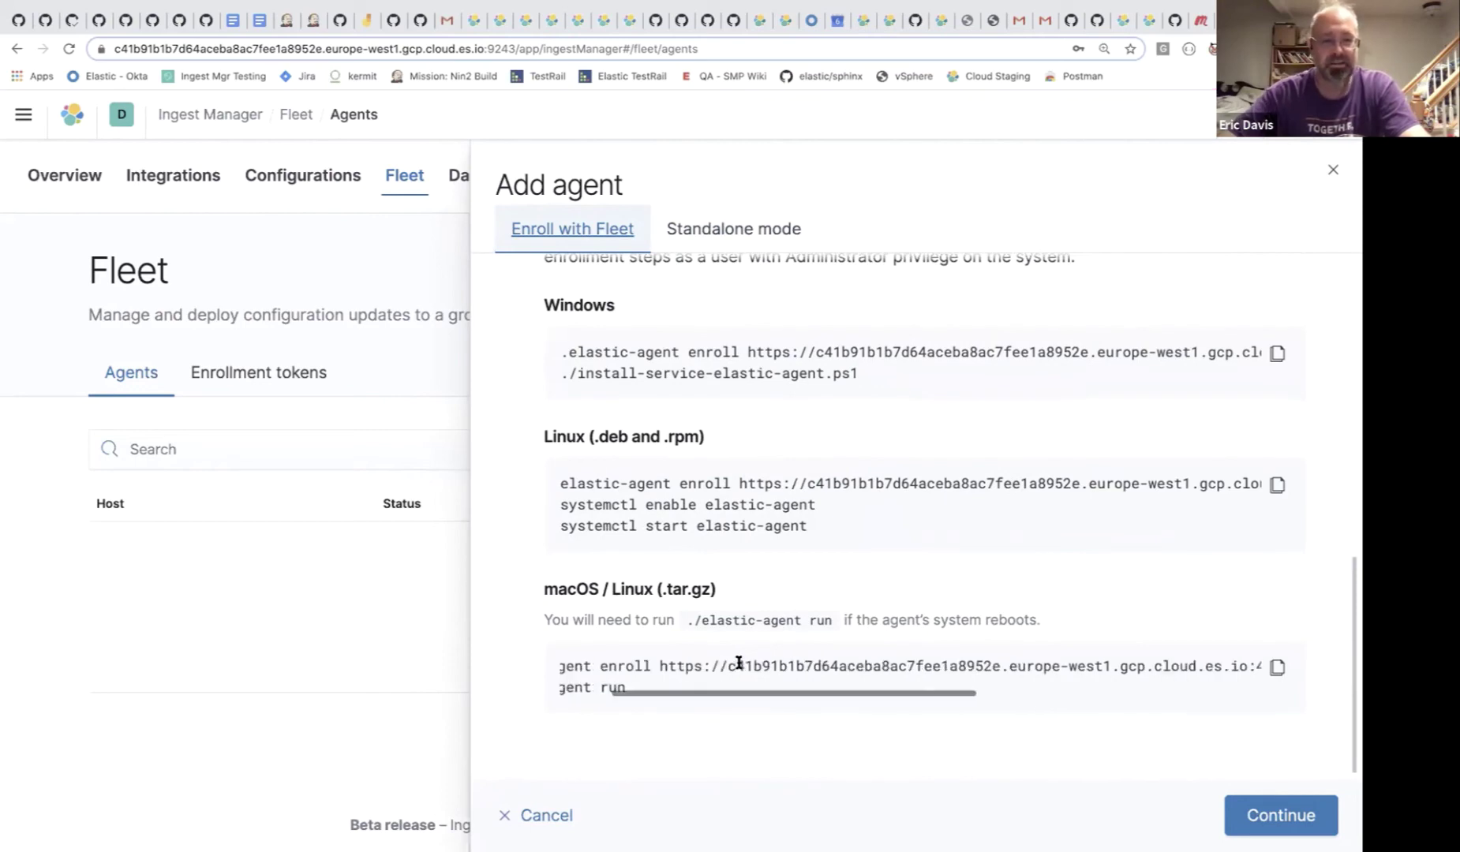
pyautogui.hscroll(4, 739, 663)
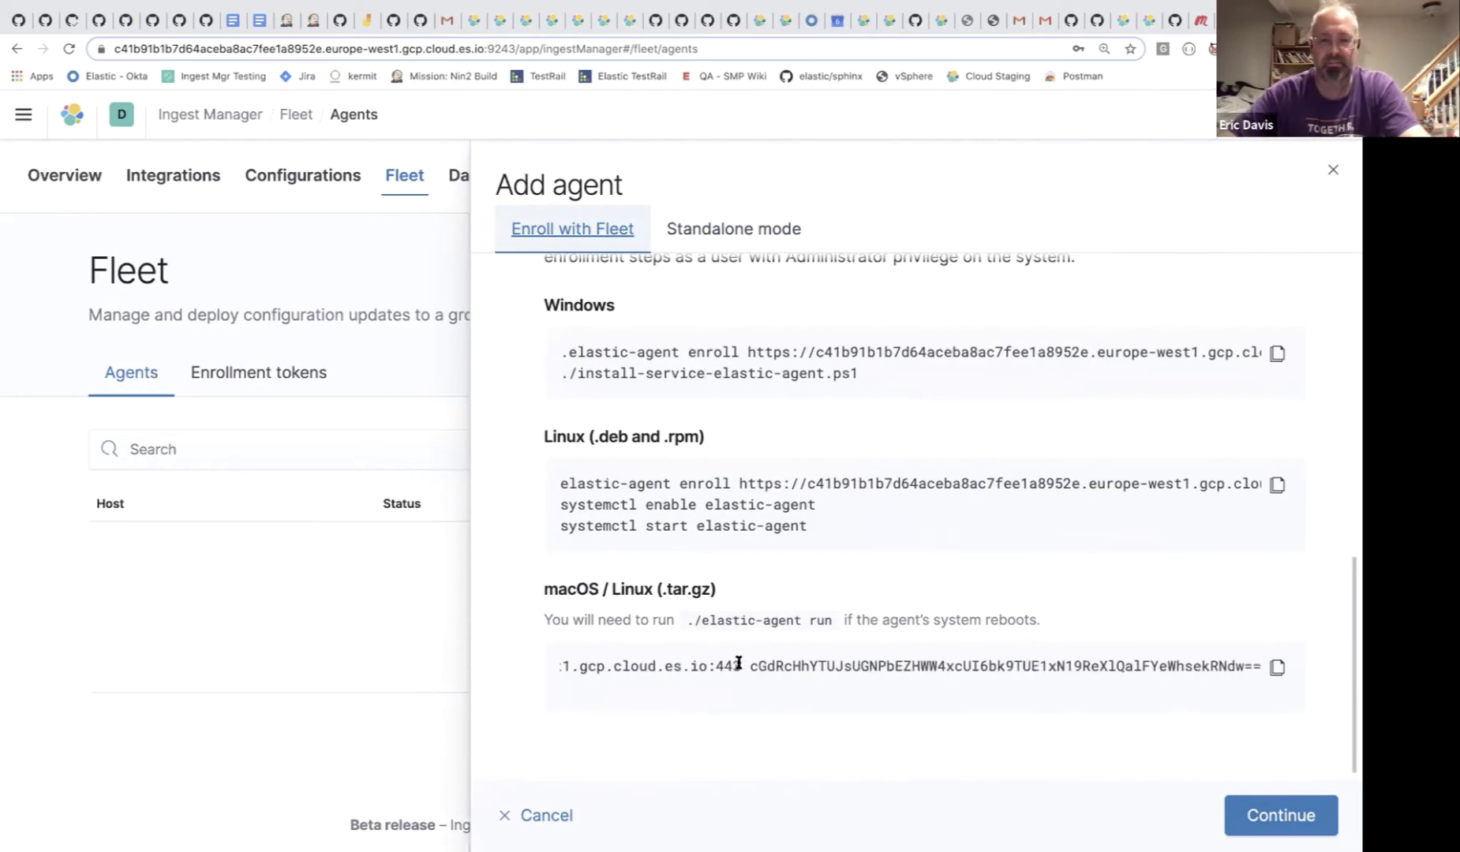
pyautogui.hscroll(-8, 739, 663)
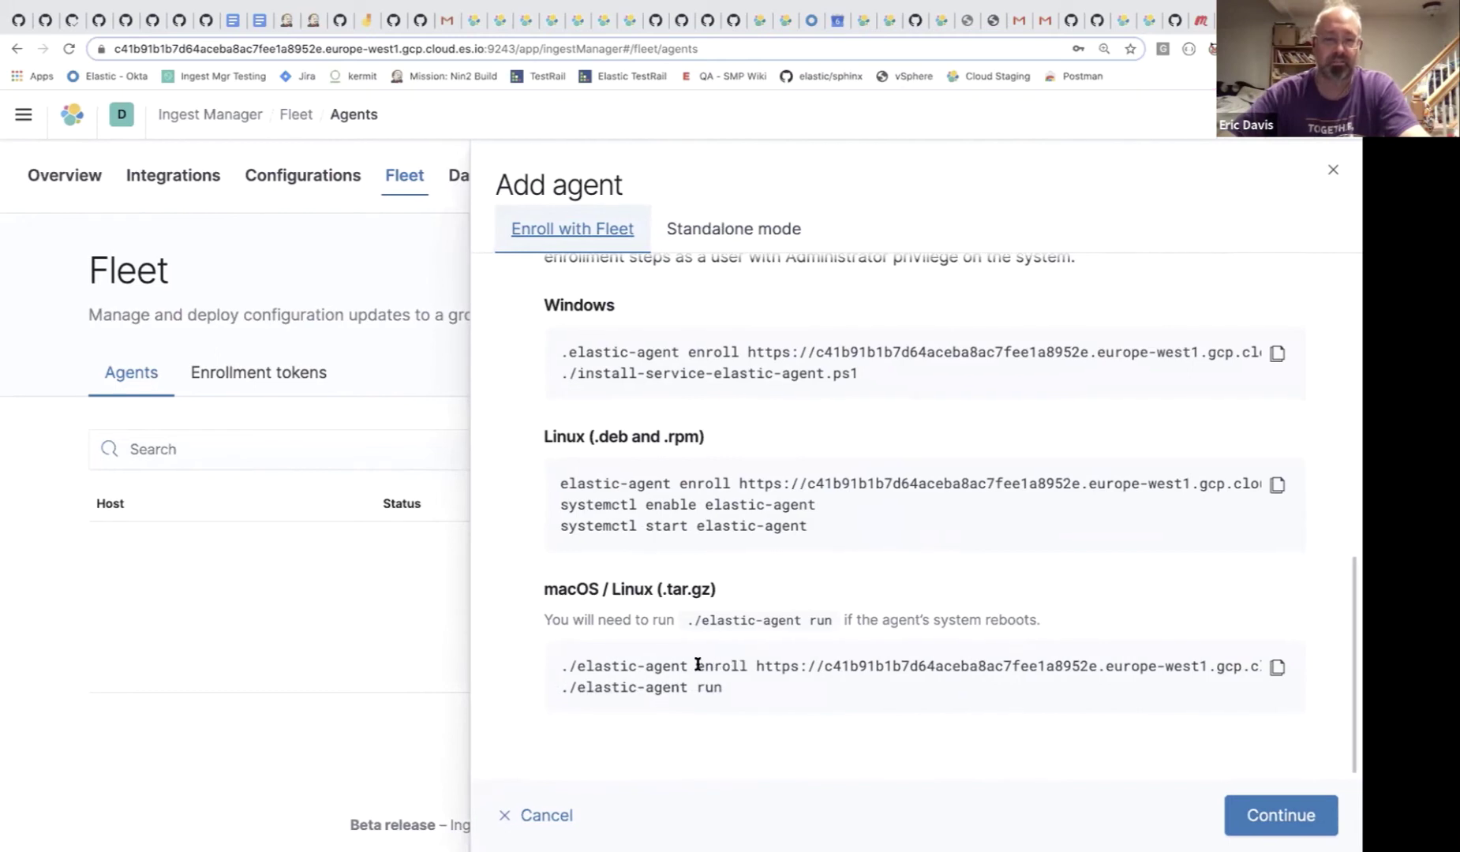
pyautogui.tripleClick(698, 664)
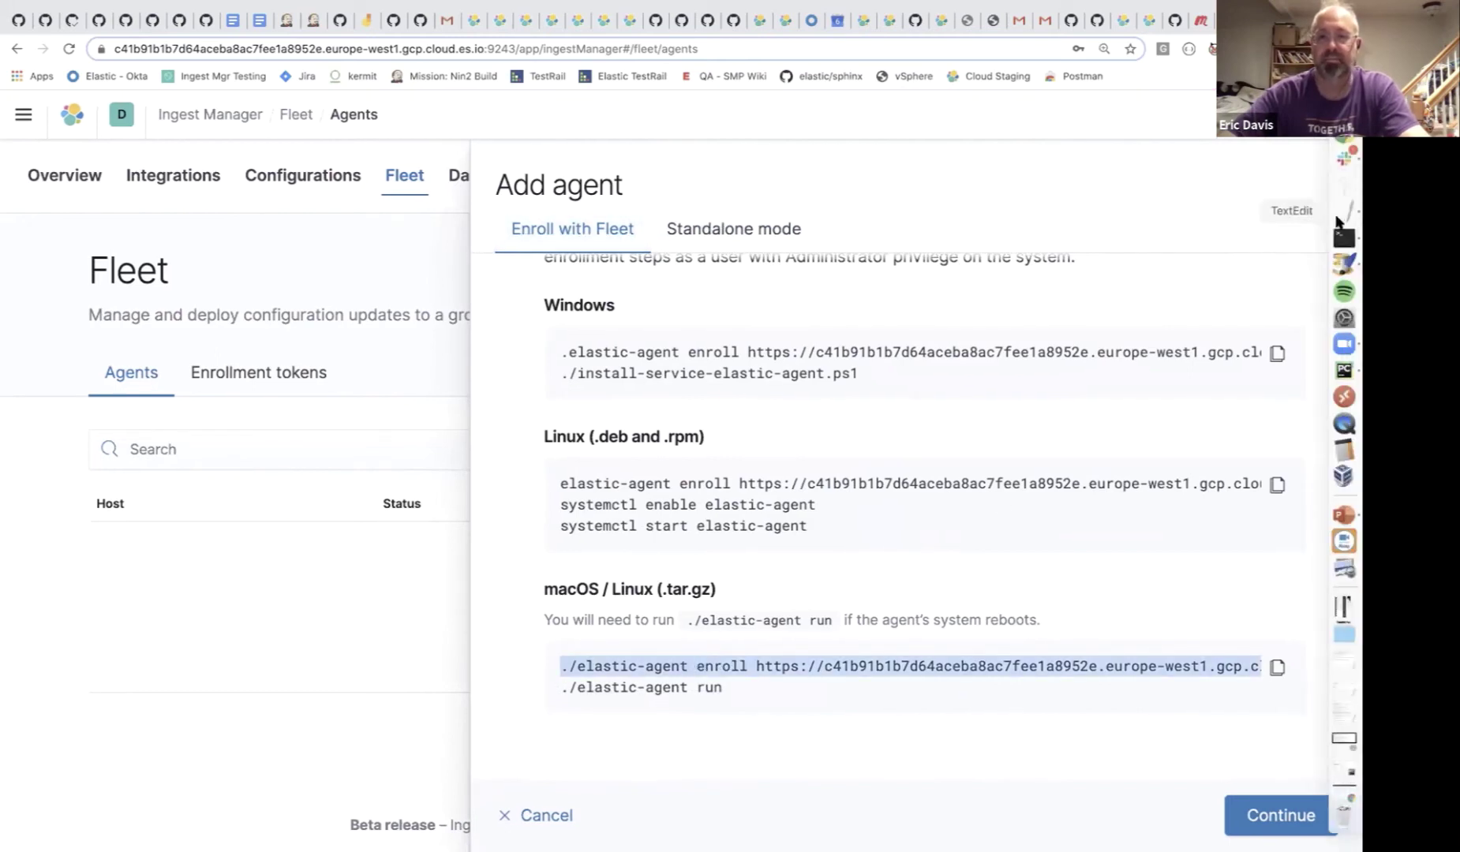
pyautogui.click(1343, 237)
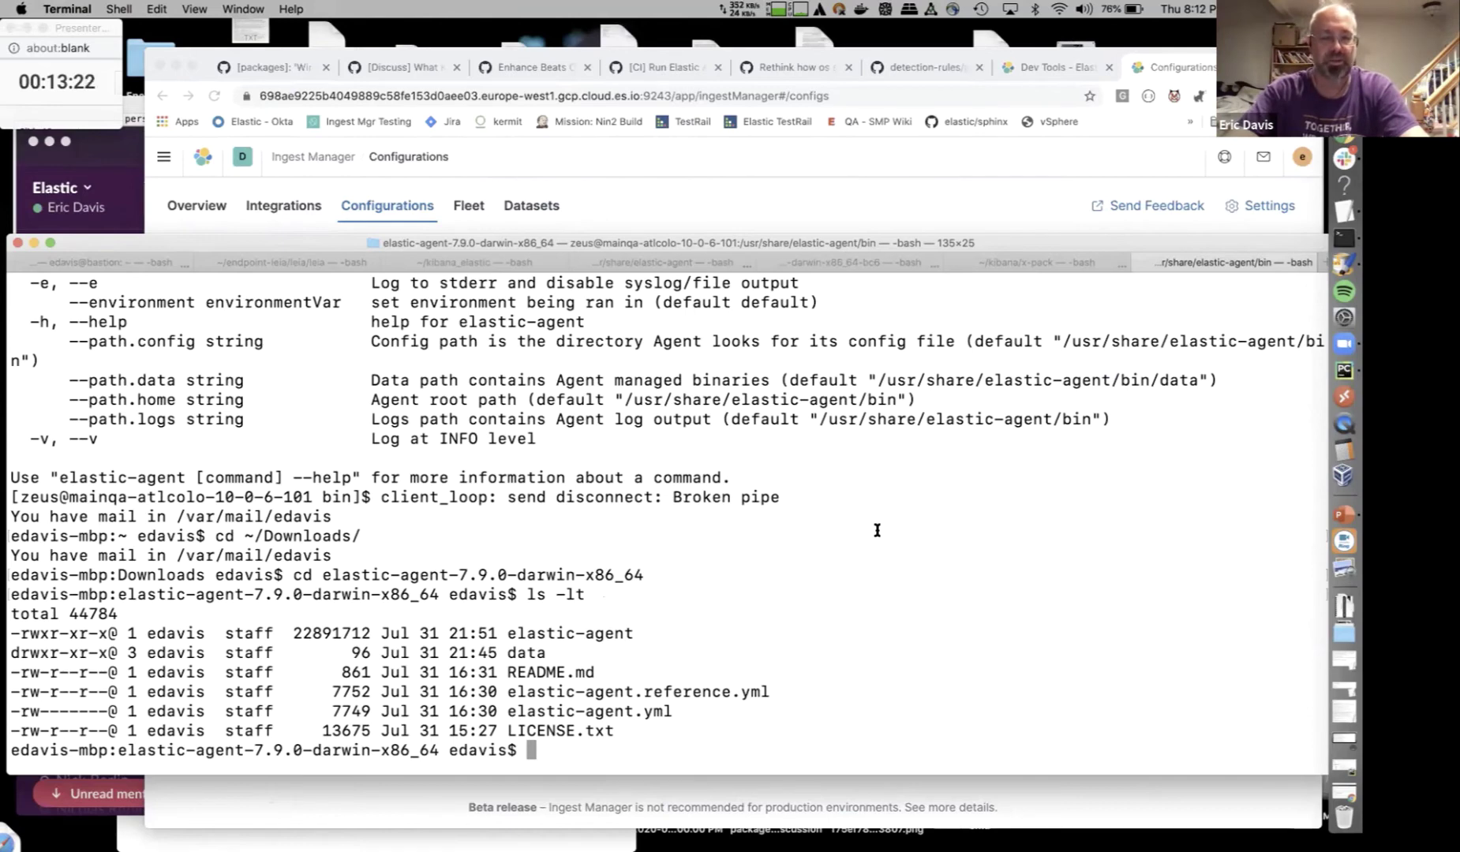
# Paste and run the Fleet enroll command, answering y to replace the current agent settings
pyautogui.press('Return')
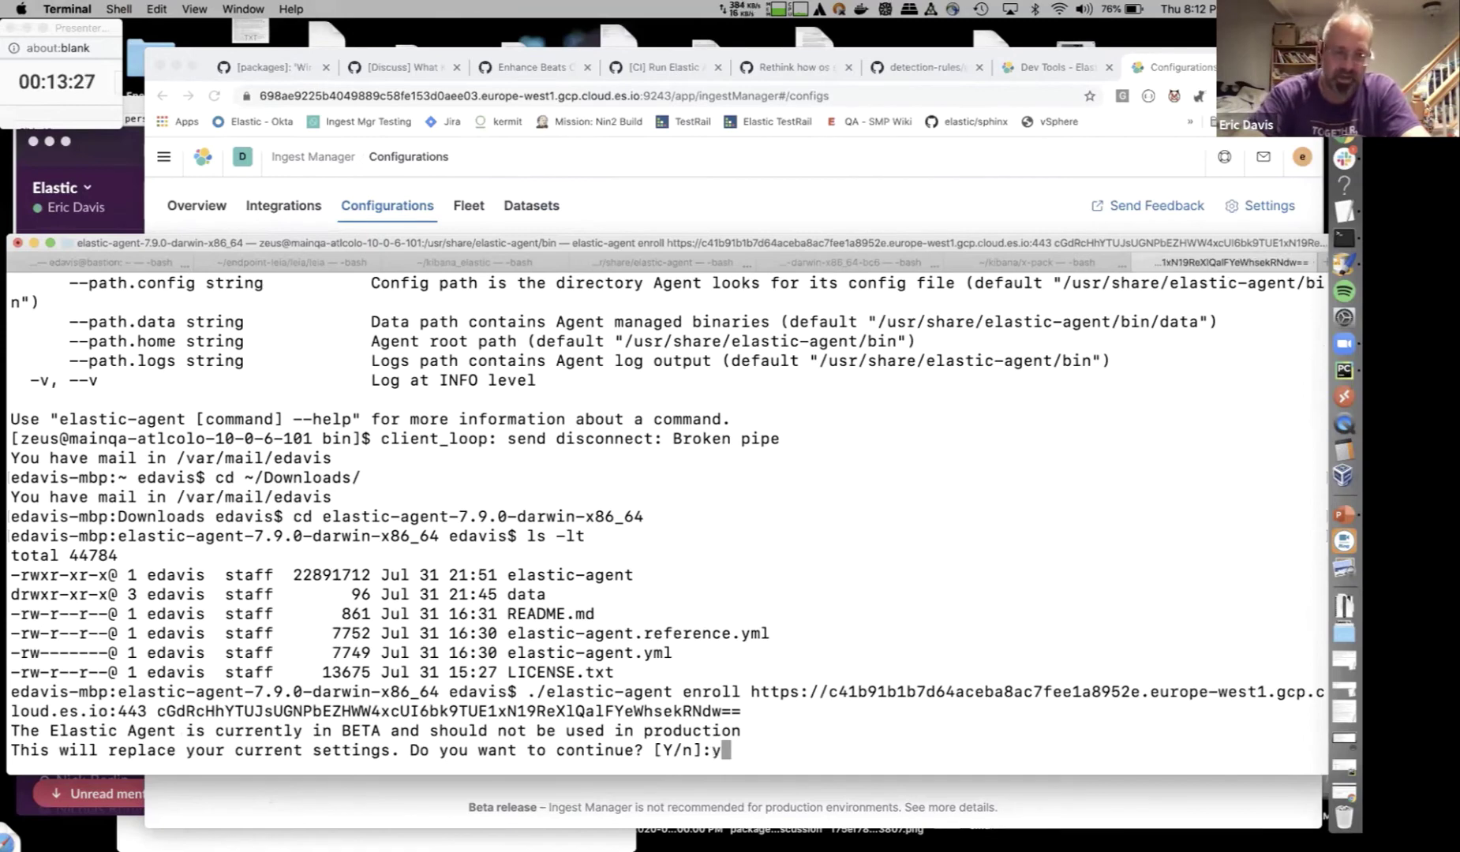
pyautogui.press('Return')
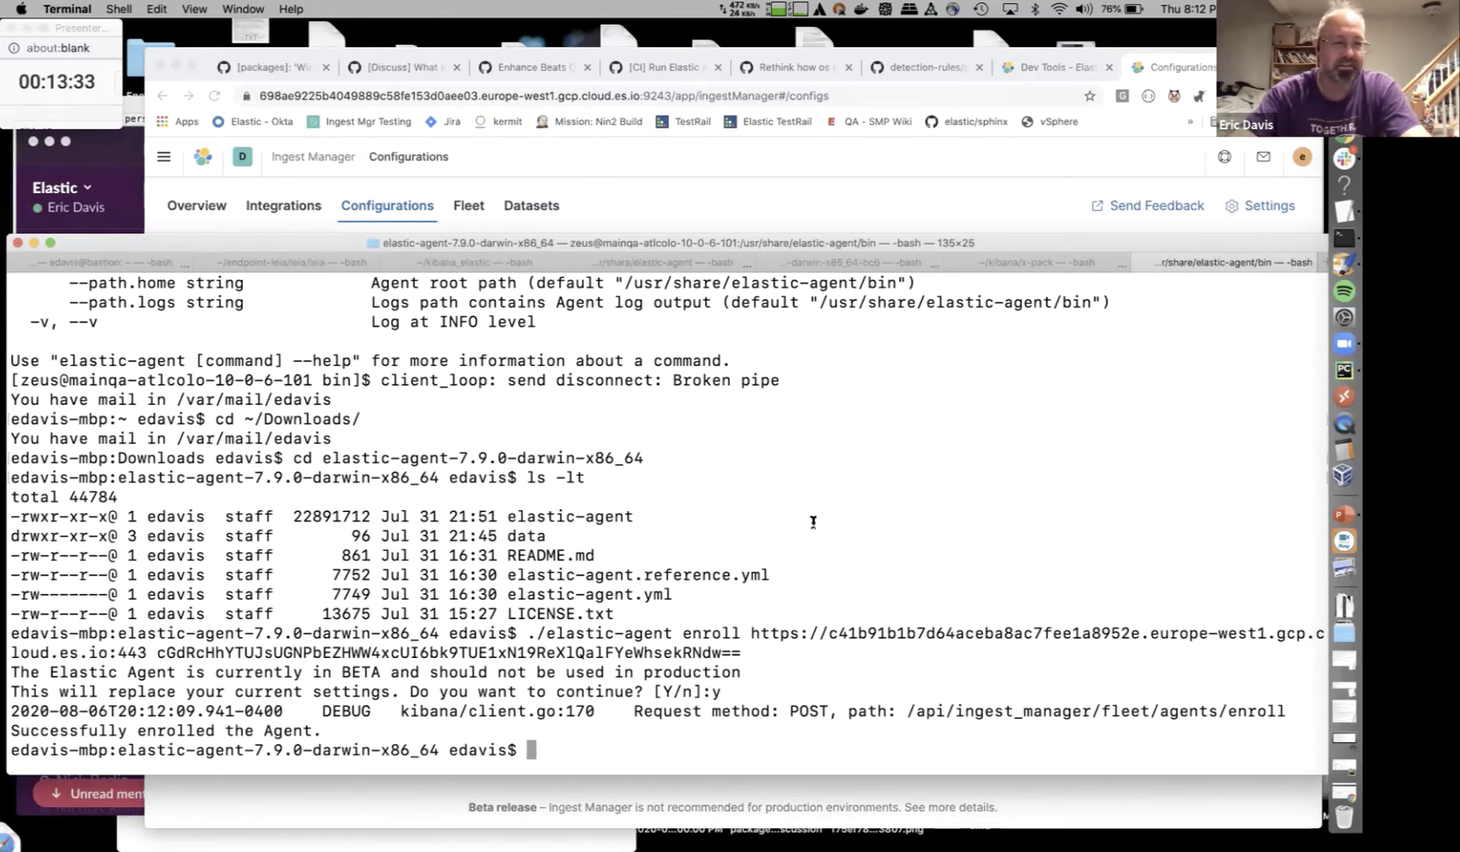
pyautogui.tripleClick(358, 732)
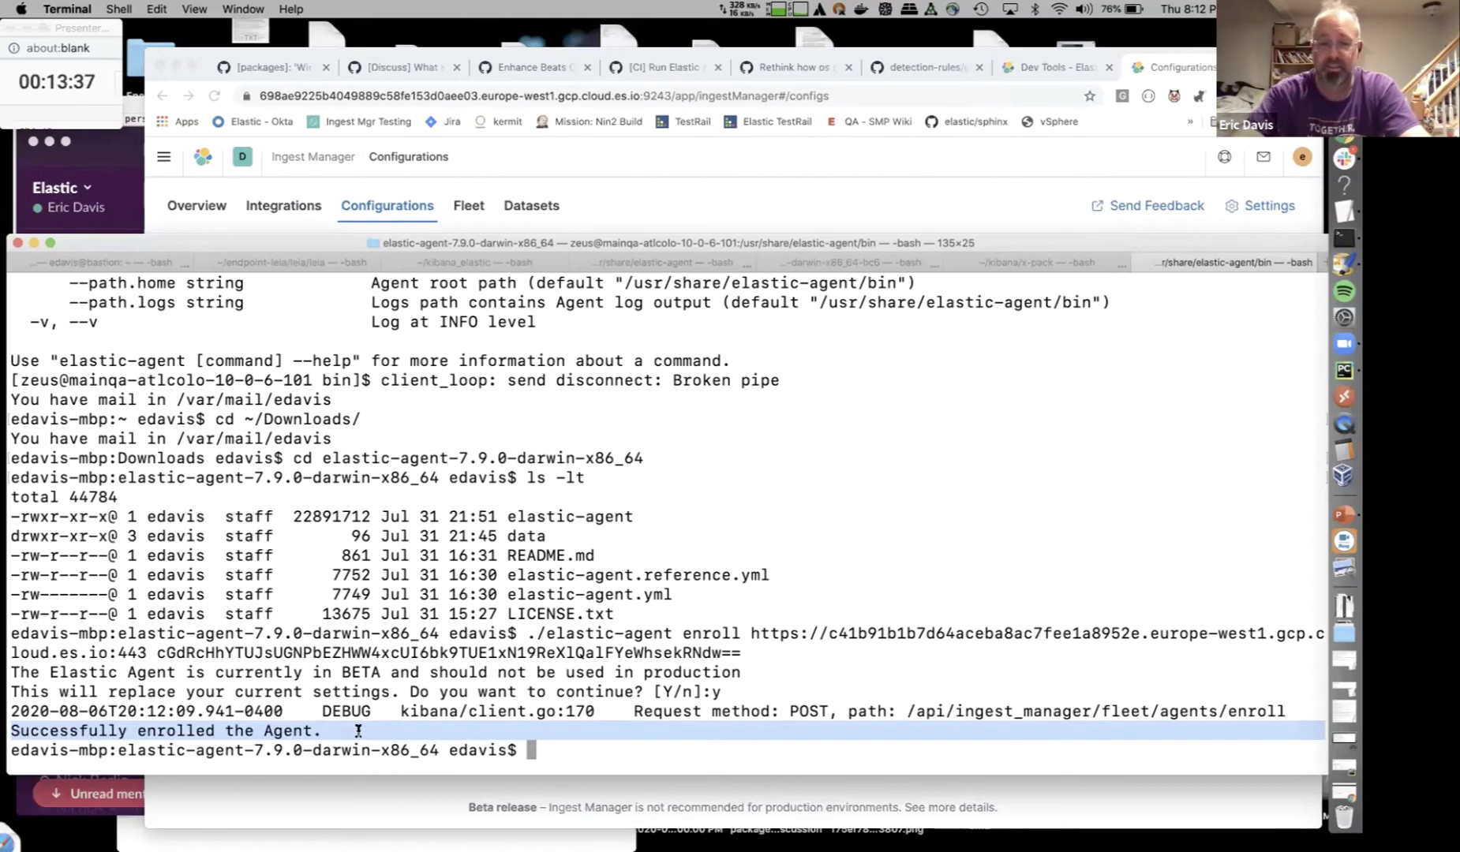
# Start the enrolled agent with ./elastic-agent run
pyautogui.write('./elastic-agent ru')
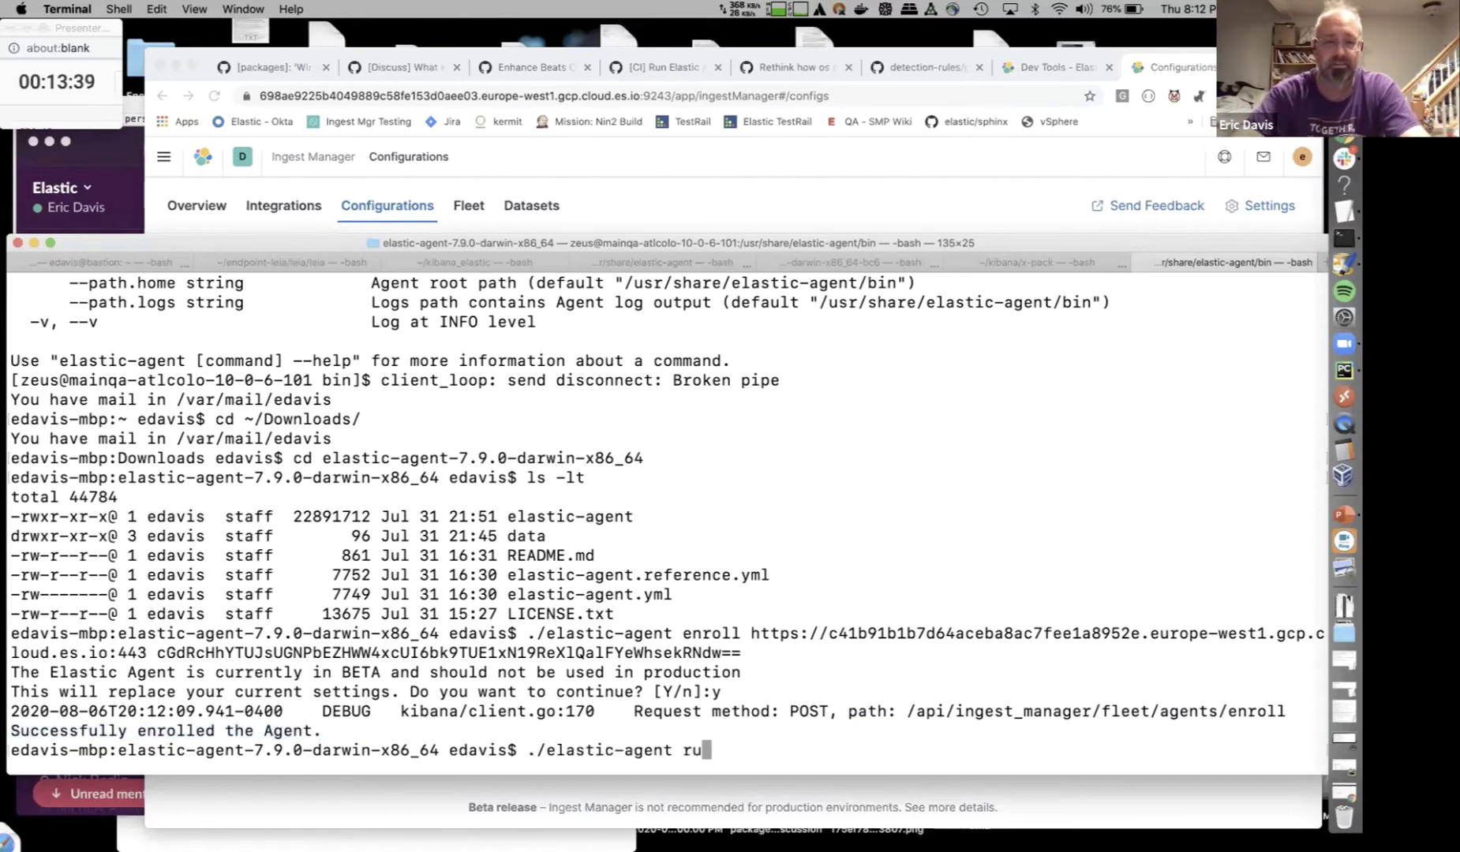
pyautogui.write('n')
pyautogui.press('Return')
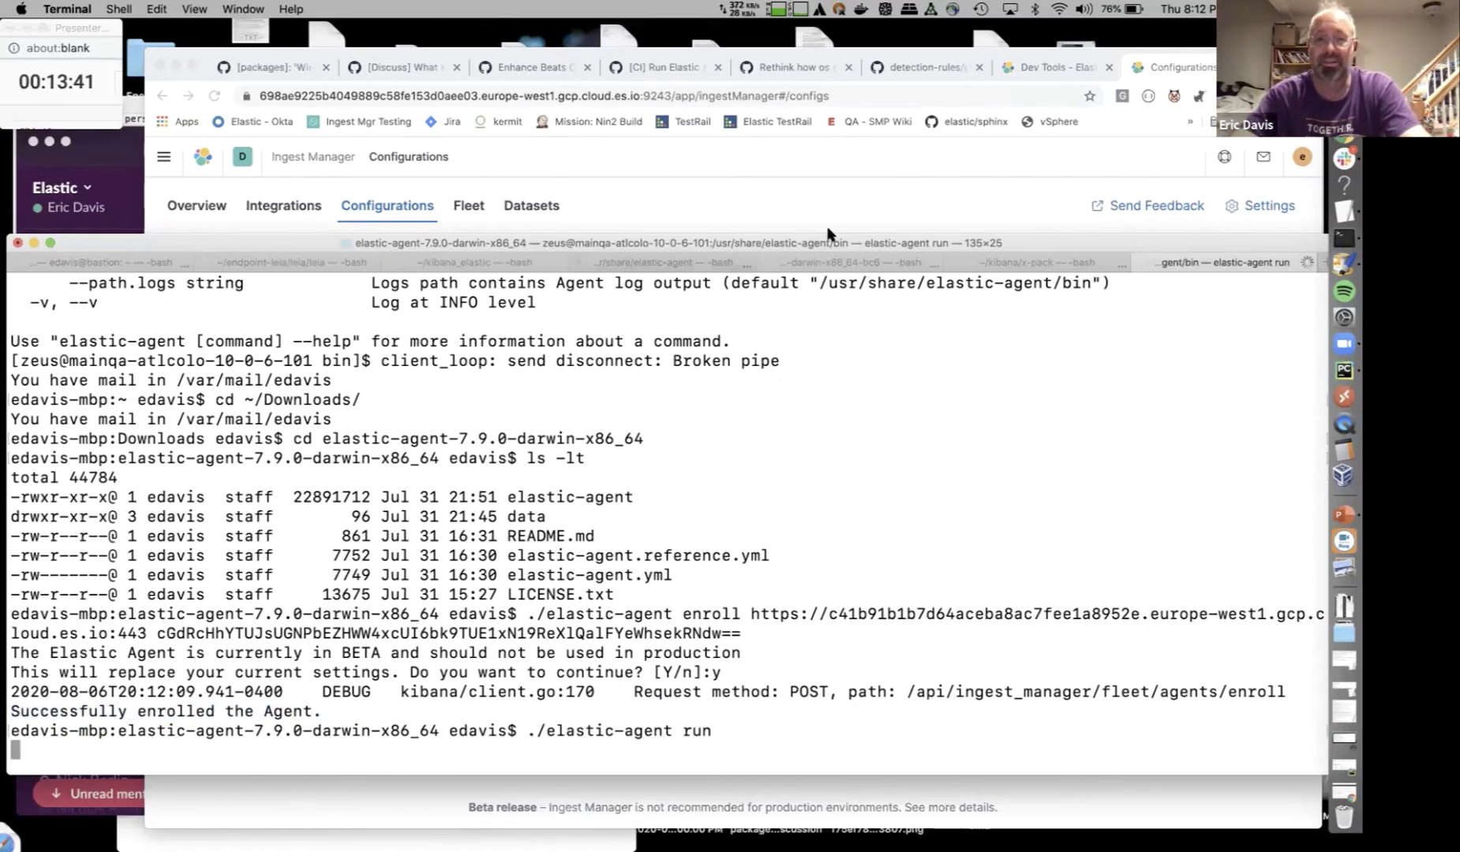
pyautogui.click(915, 185)
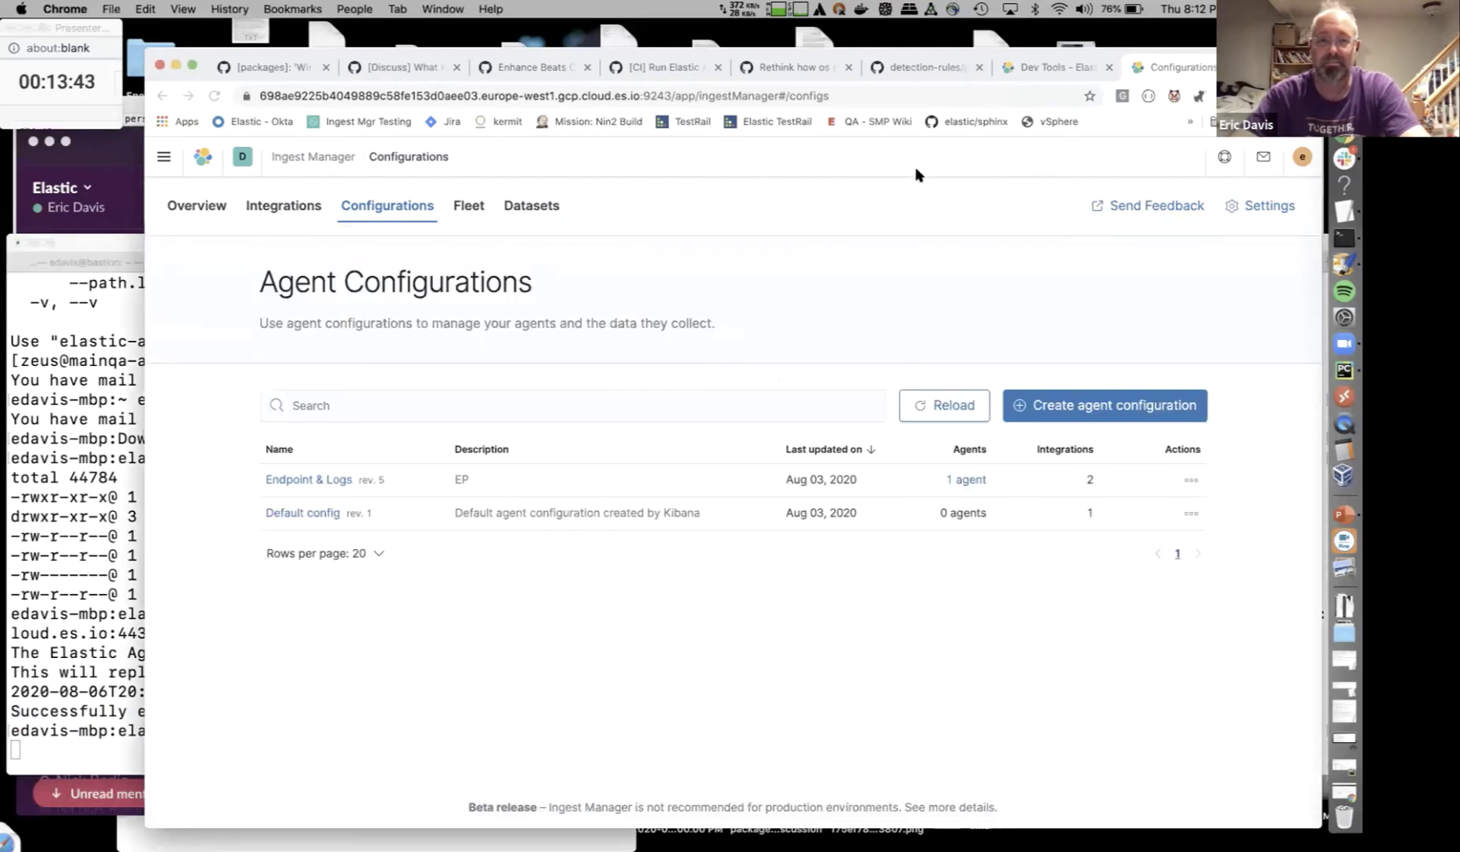
# Bring the Agents - Fleet window forward and close the Add agent flyout to see the online macOS agent
pyautogui.click(432, 9)
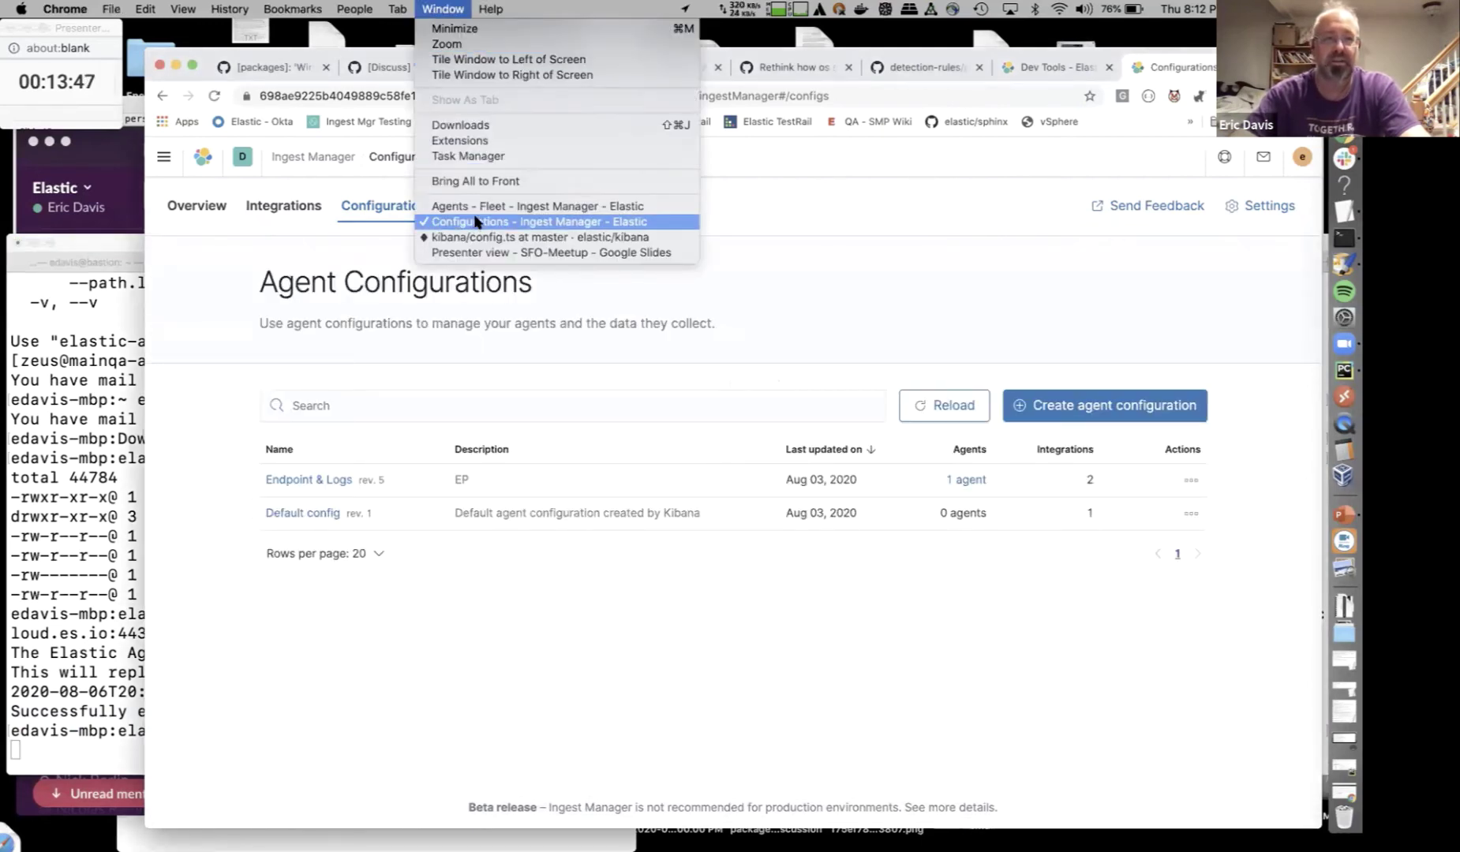
pyautogui.click(477, 226)
pyautogui.click(438, 10)
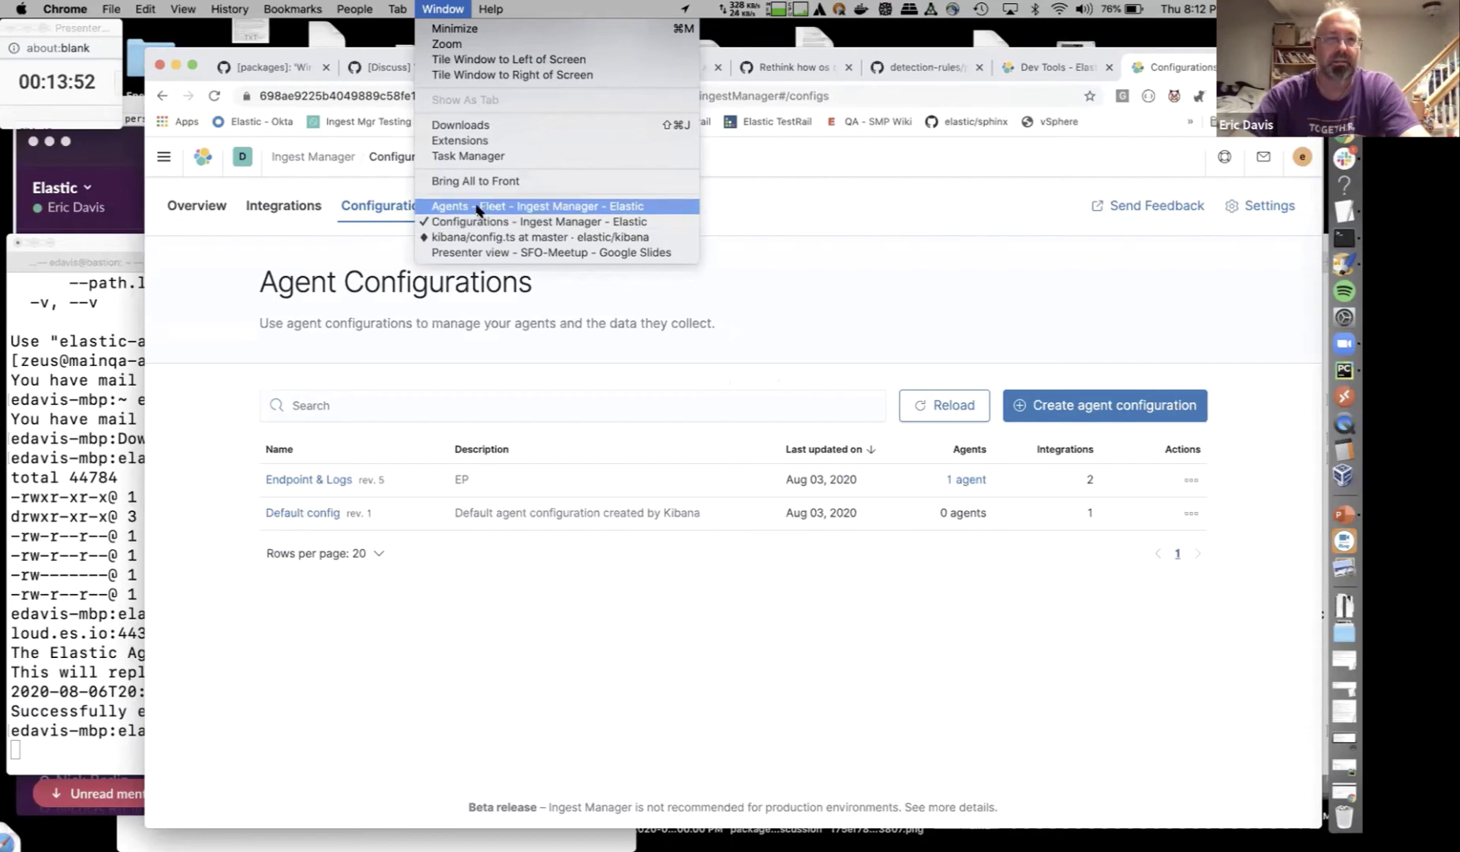
pyautogui.click(476, 207)
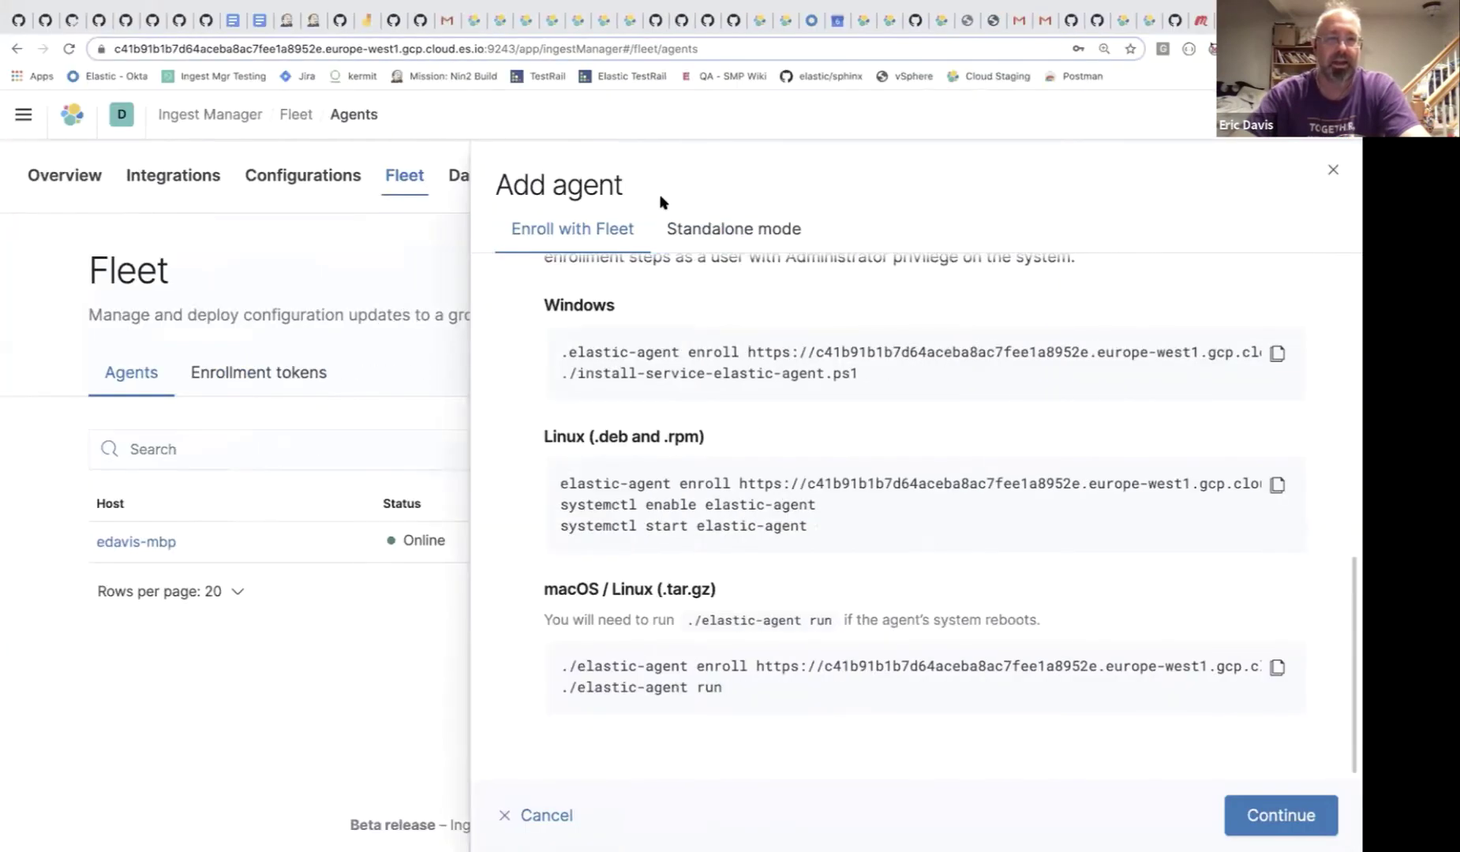
pyautogui.click(1330, 173)
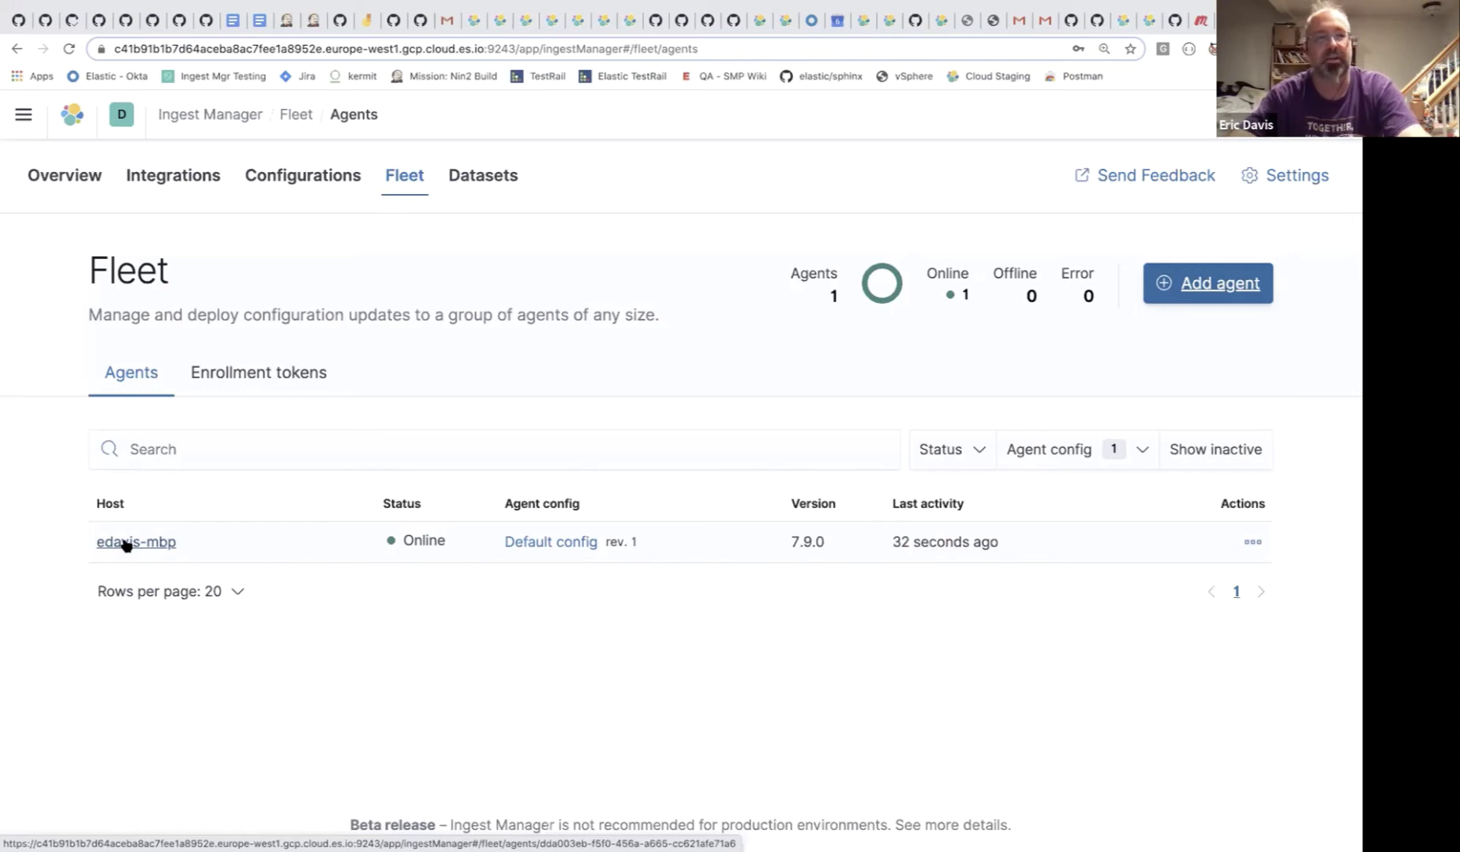
pyautogui.click(178, 179)
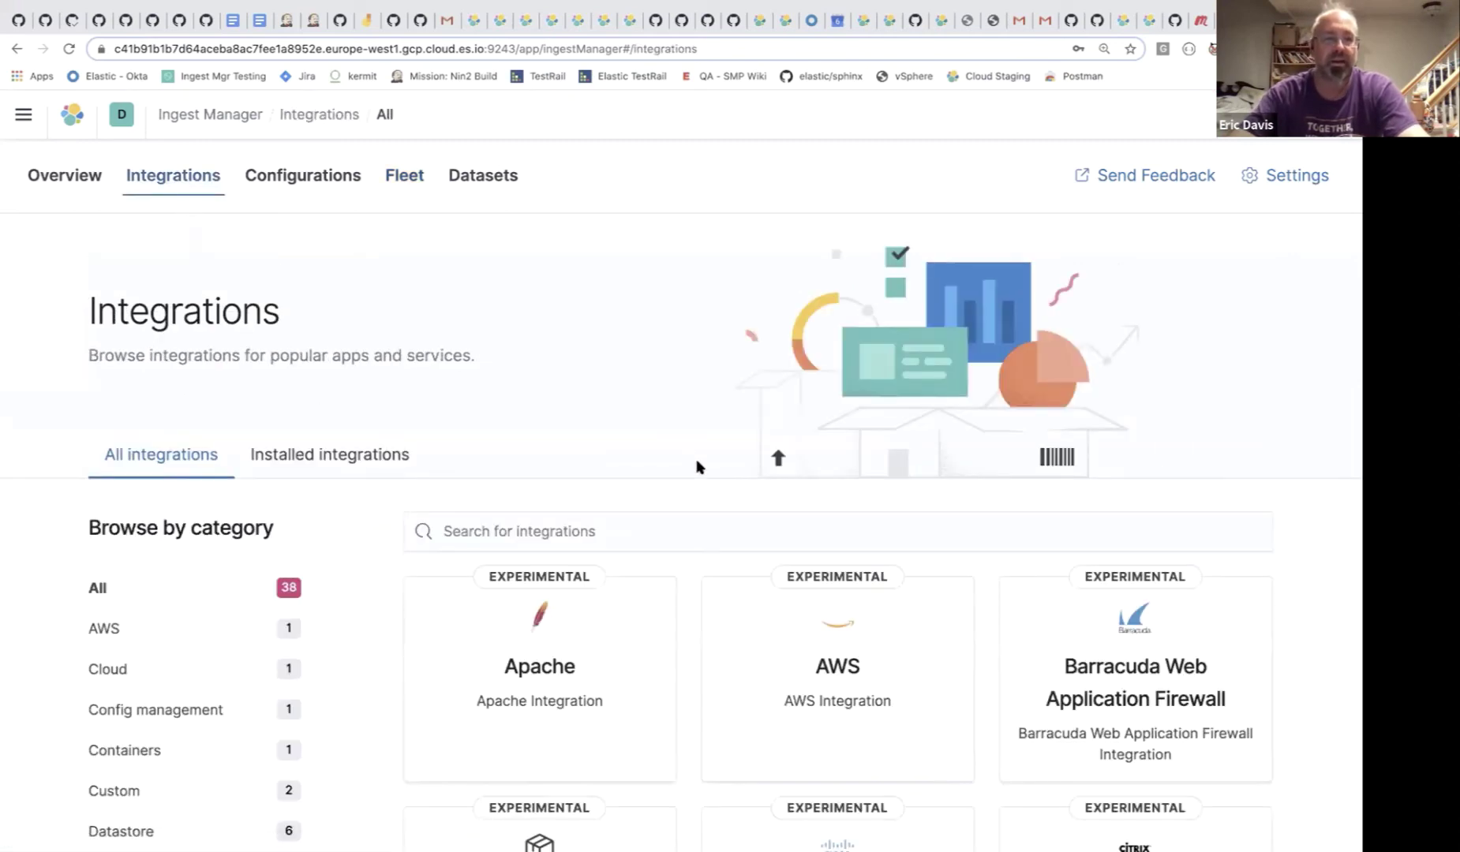
# Scroll down through all 38 integration cards and back toward the top
pyautogui.scroll(-3, 696, 467)
pyautogui.scroll(-2, 697, 467)
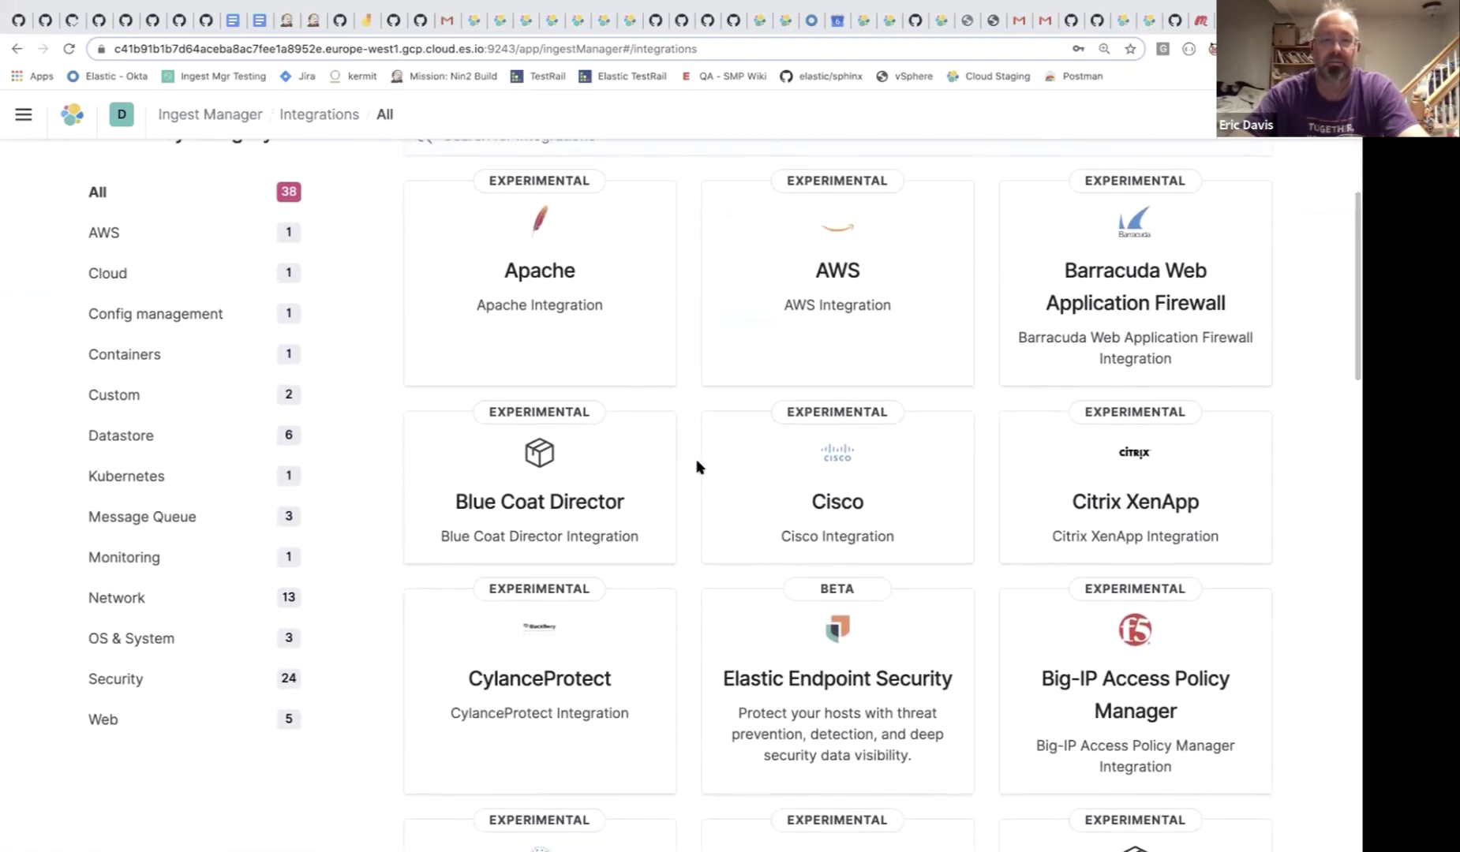
pyautogui.scroll(-1, 697, 467)
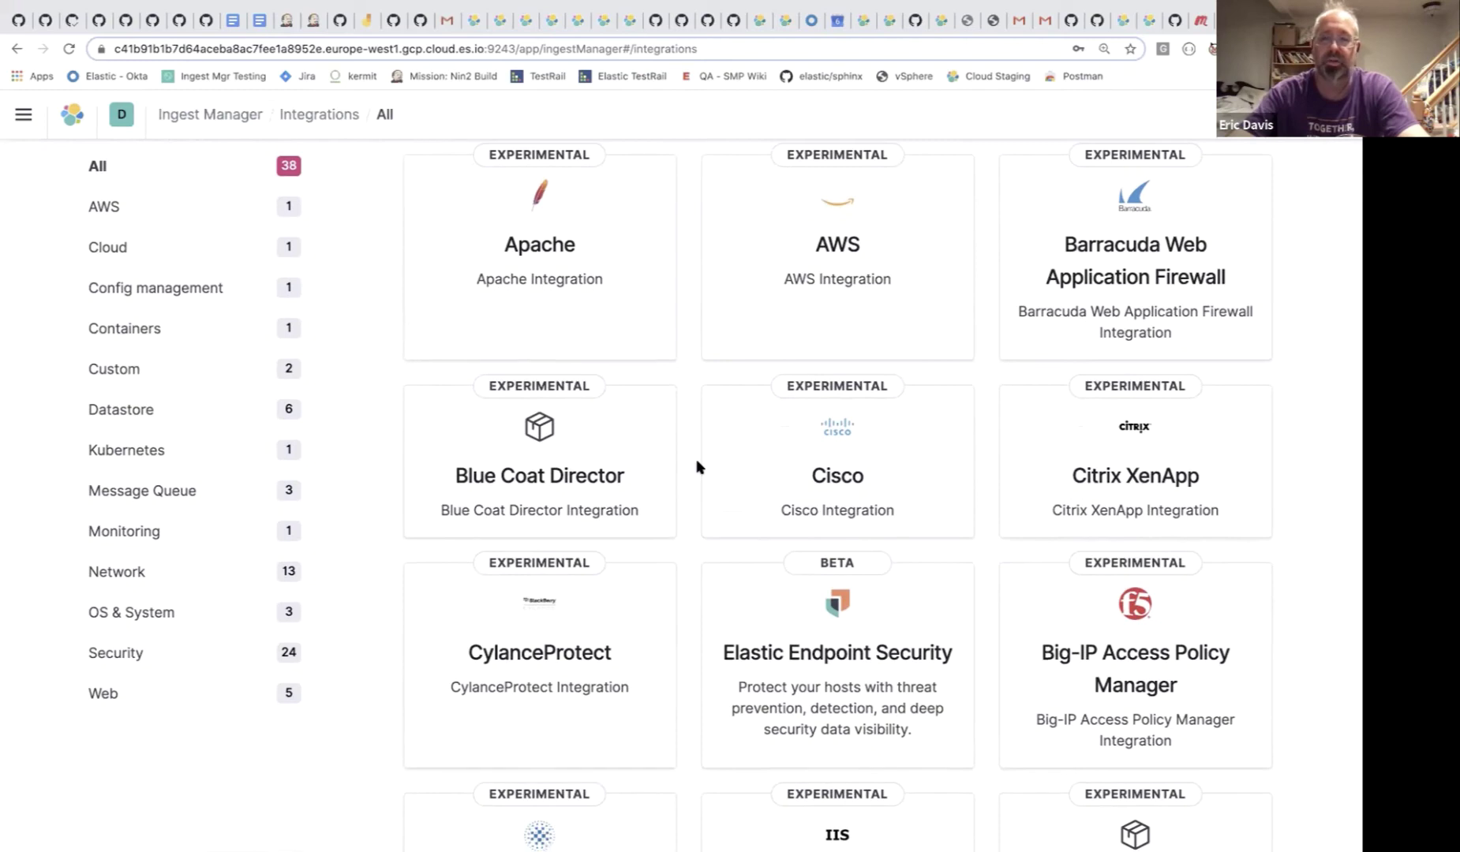
pyautogui.scroll(-1, 697, 467)
pyautogui.scroll(-2, 697, 467)
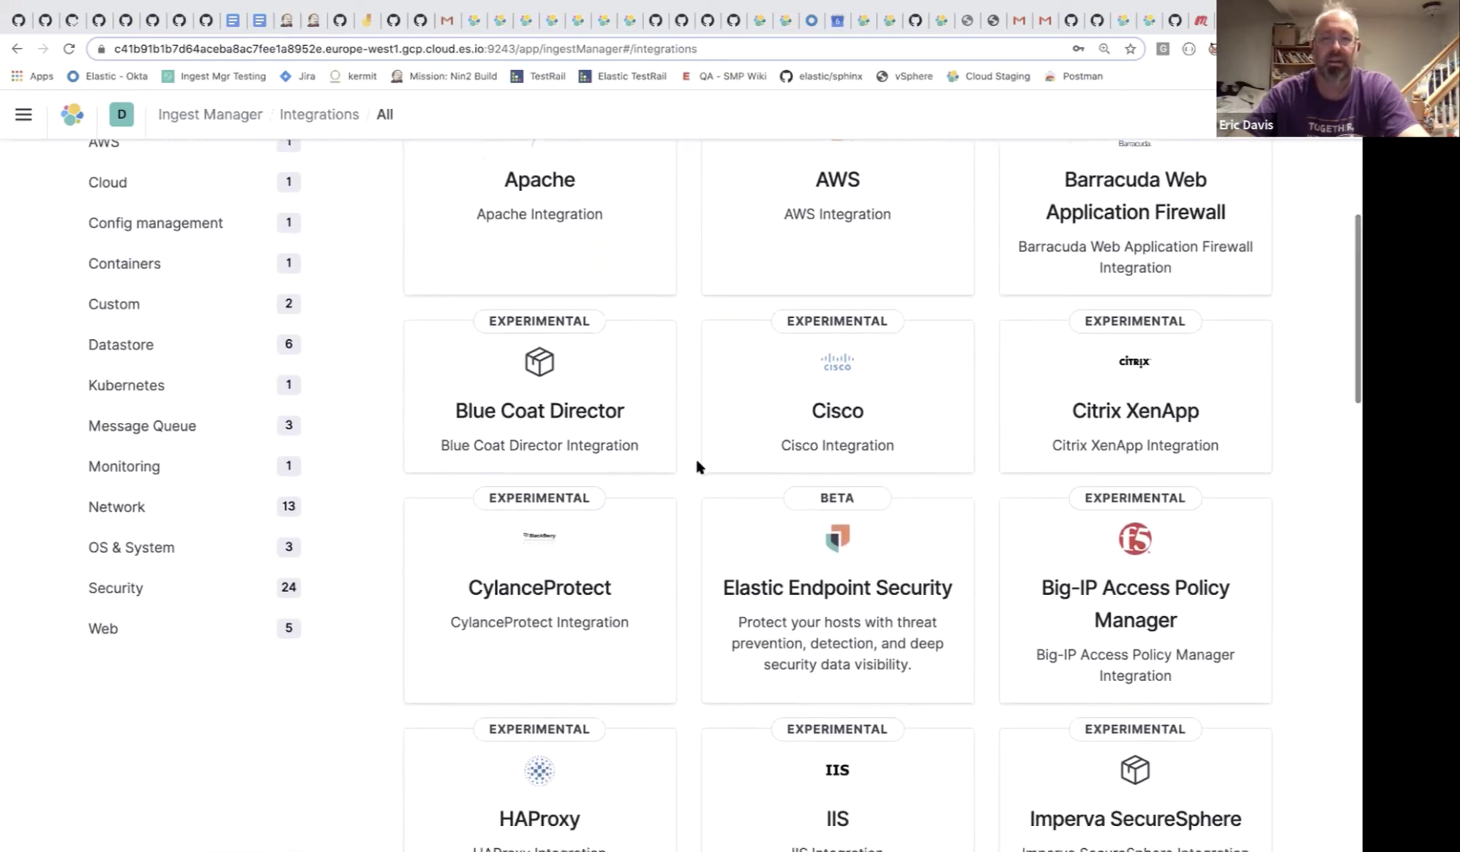
pyautogui.scroll(-12, 697, 467)
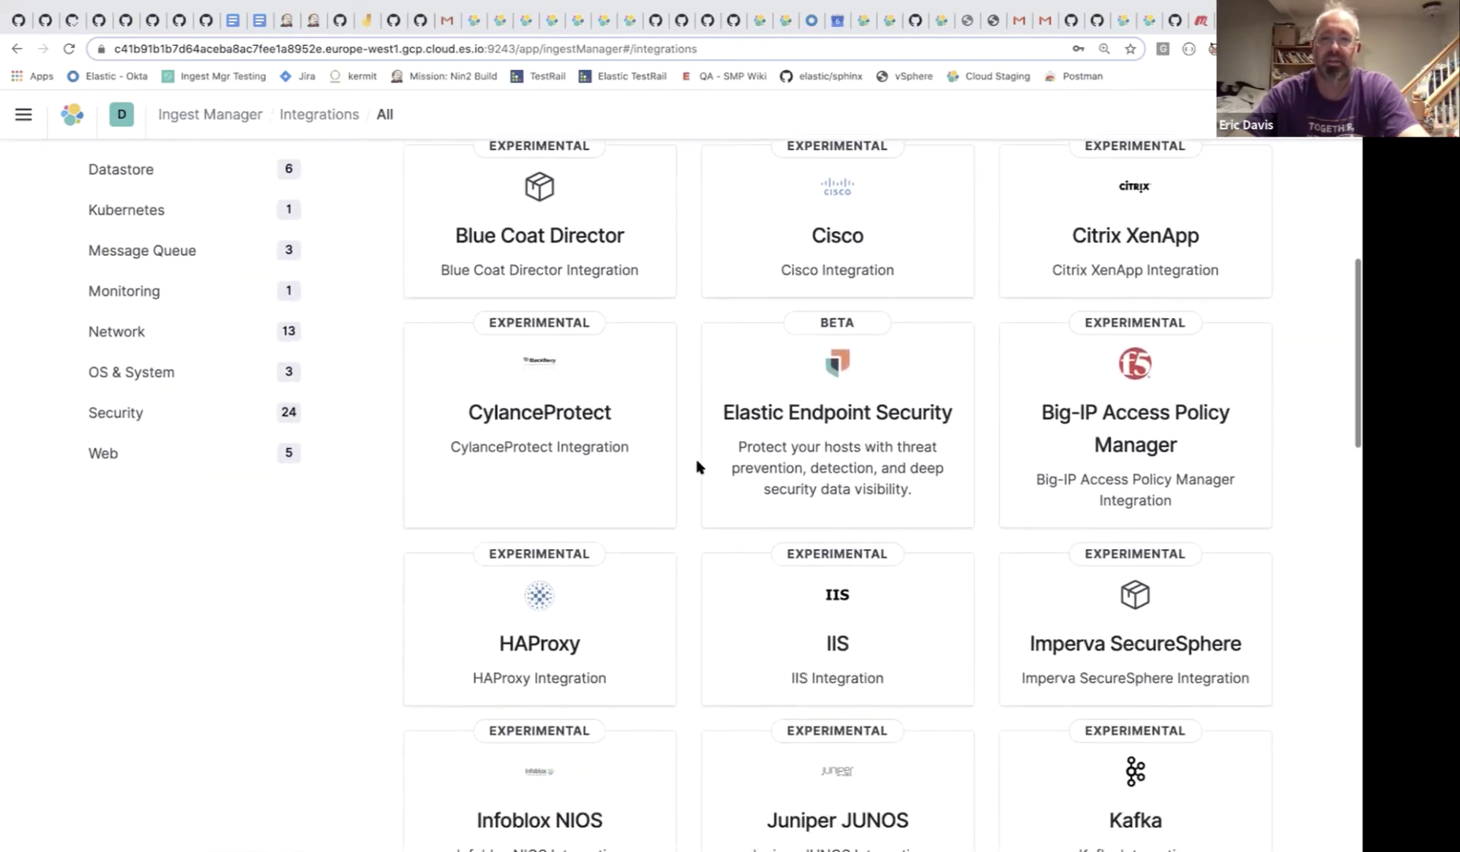
pyautogui.scroll(-7, 697, 467)
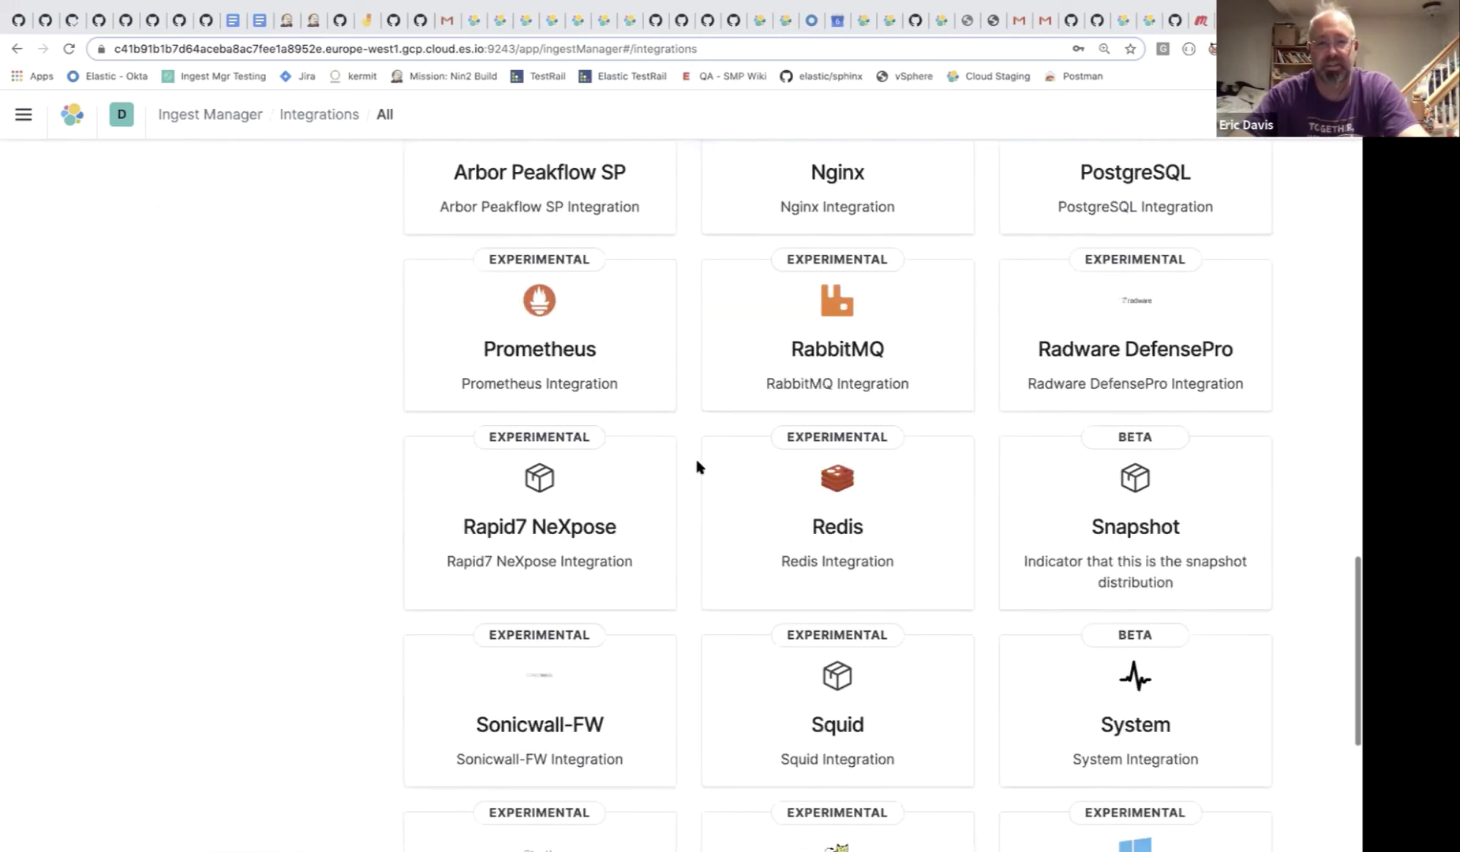
pyautogui.scroll(-2, 697, 467)
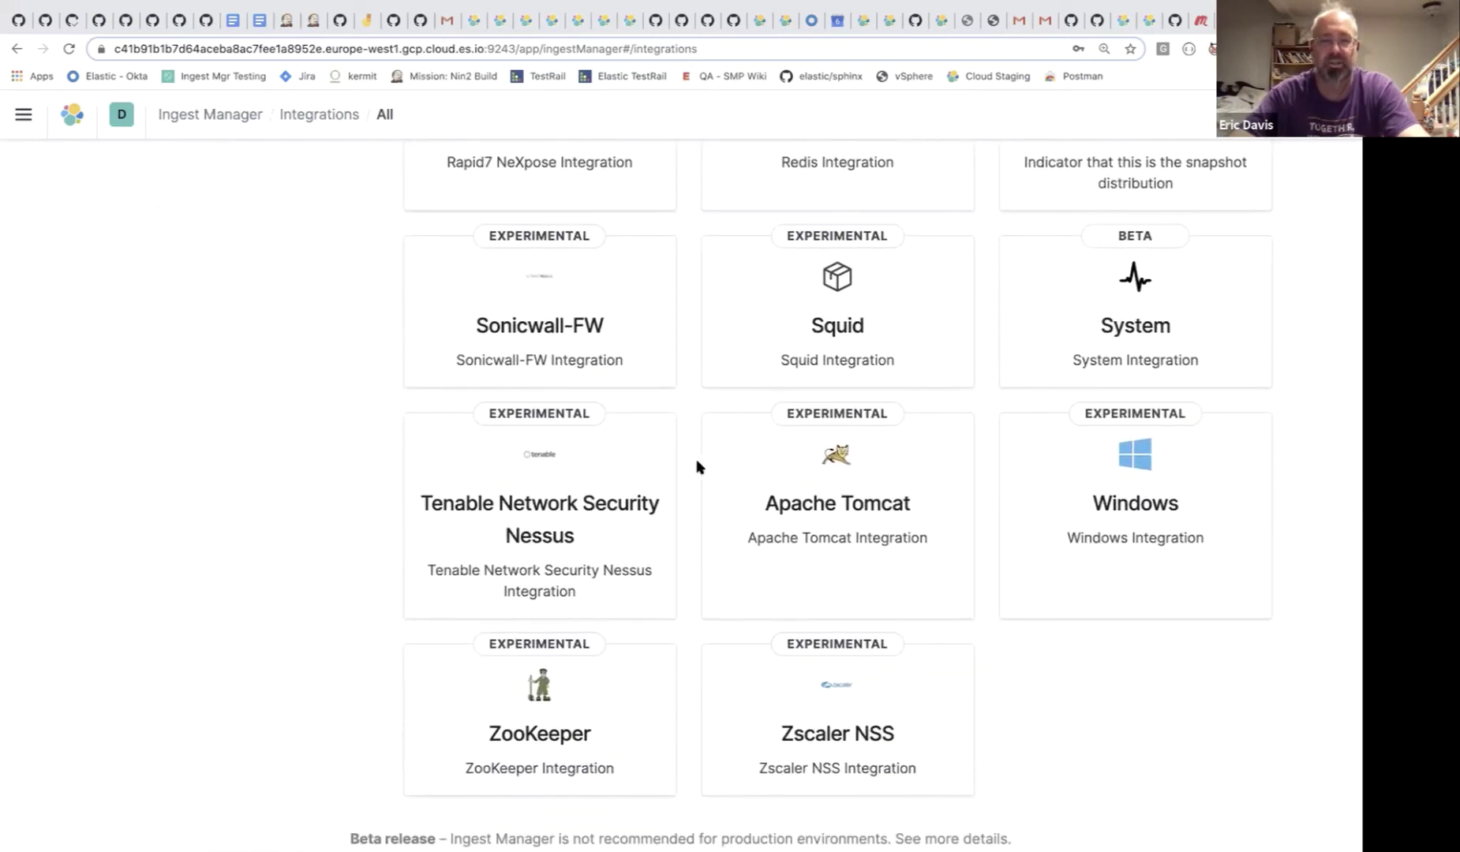
pyautogui.scroll(10, 697, 467)
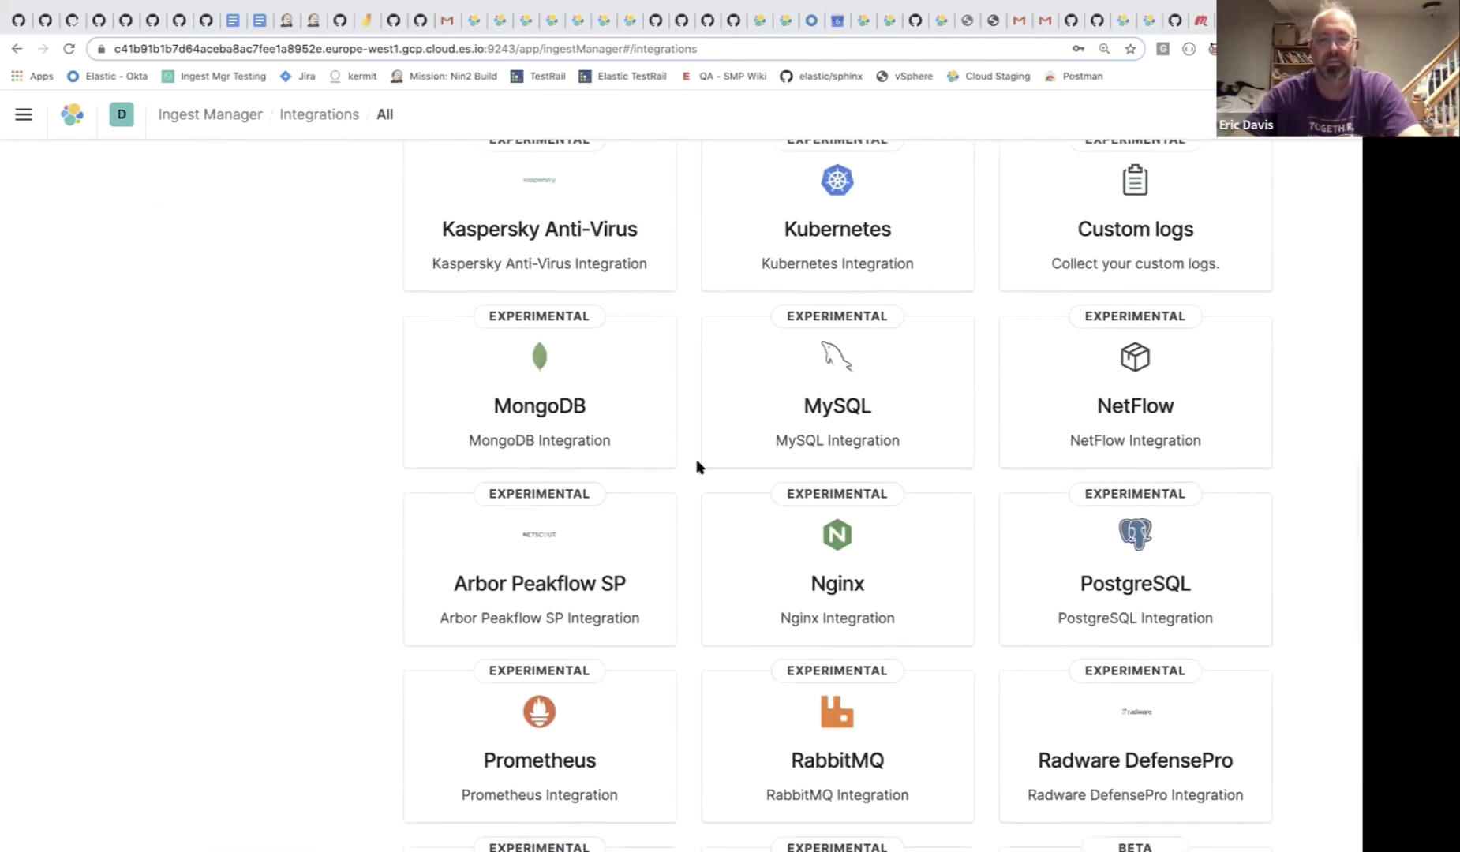
pyautogui.scroll(12, 700, 489)
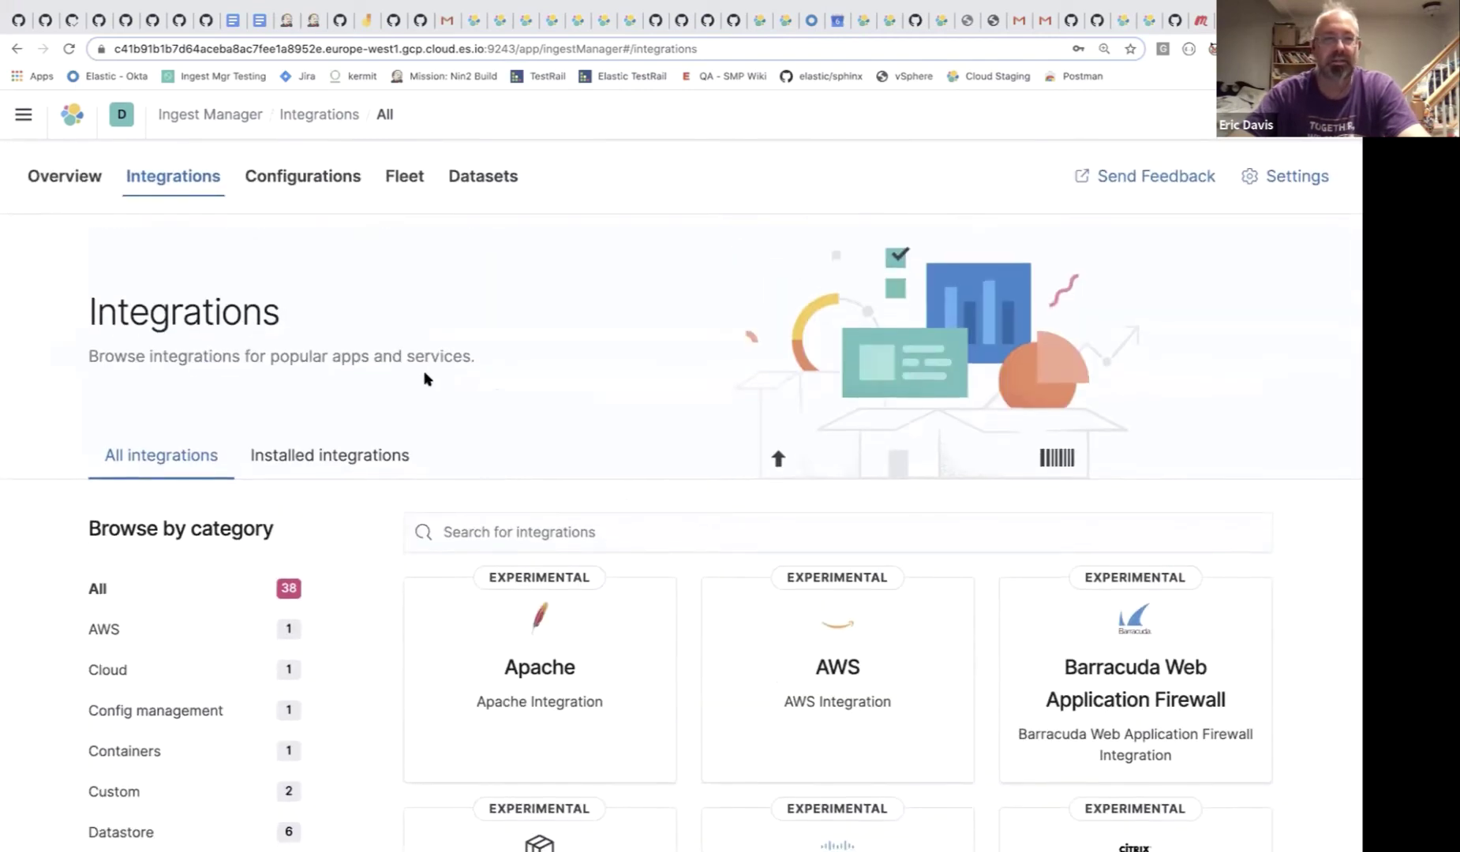
pyautogui.click(330, 180)
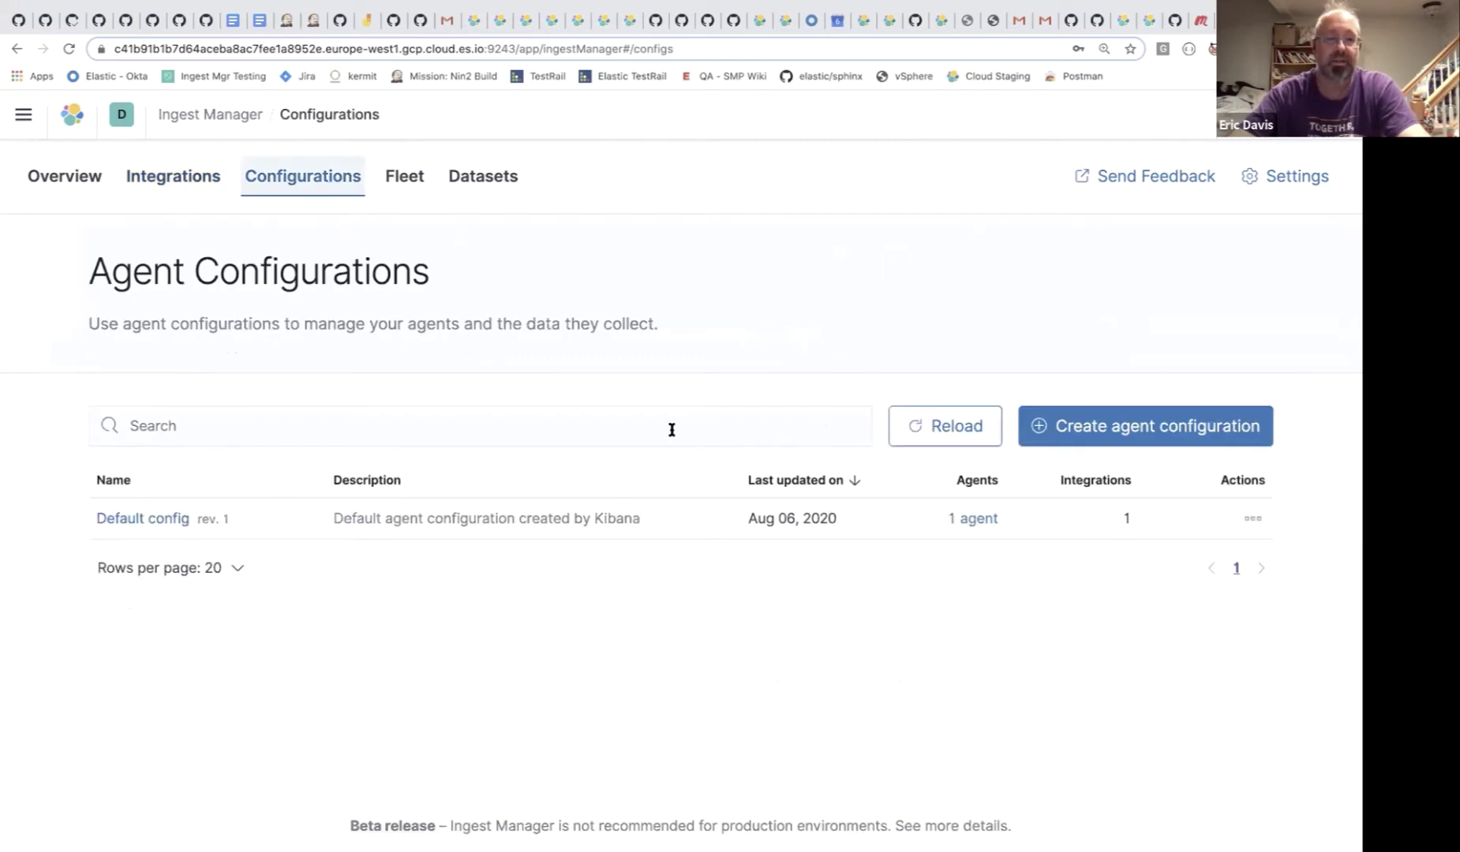
# Create an agent configuration named NEW CONFIG with the description 'demoing'
pyautogui.click(1103, 432)
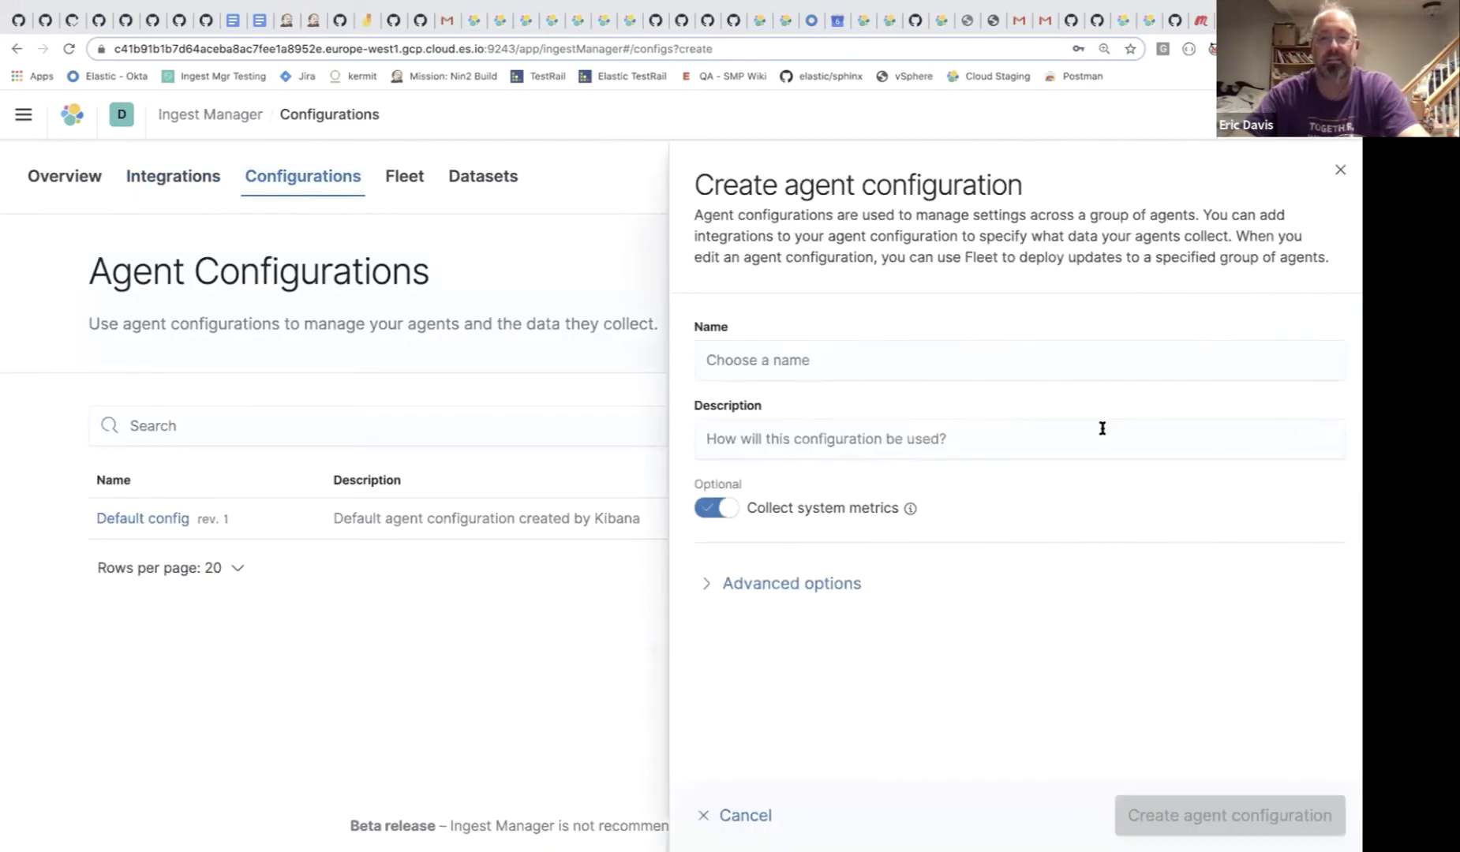
pyautogui.click(919, 367)
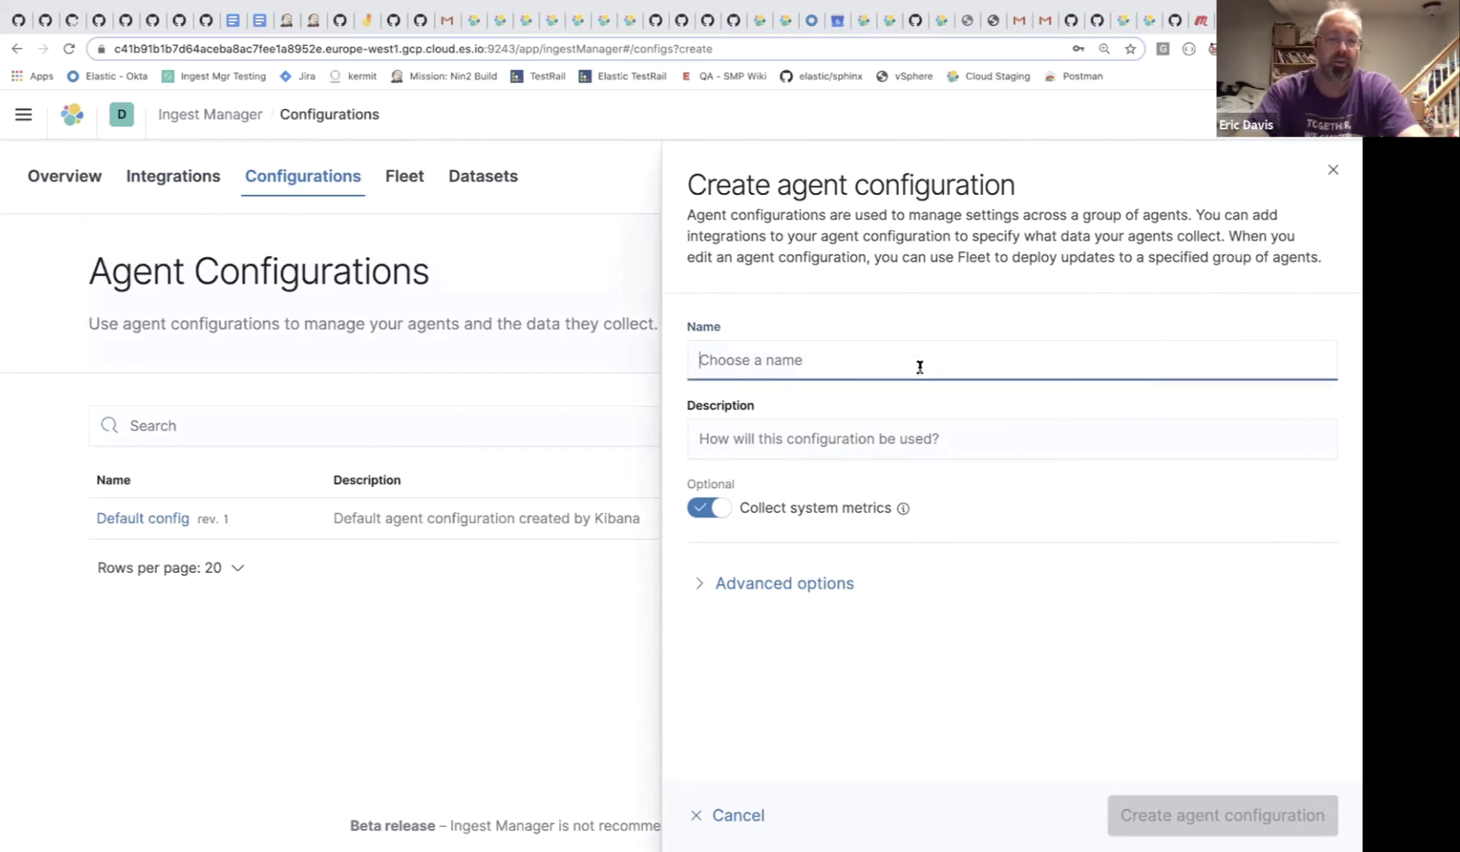
pyautogui.write('NWE')
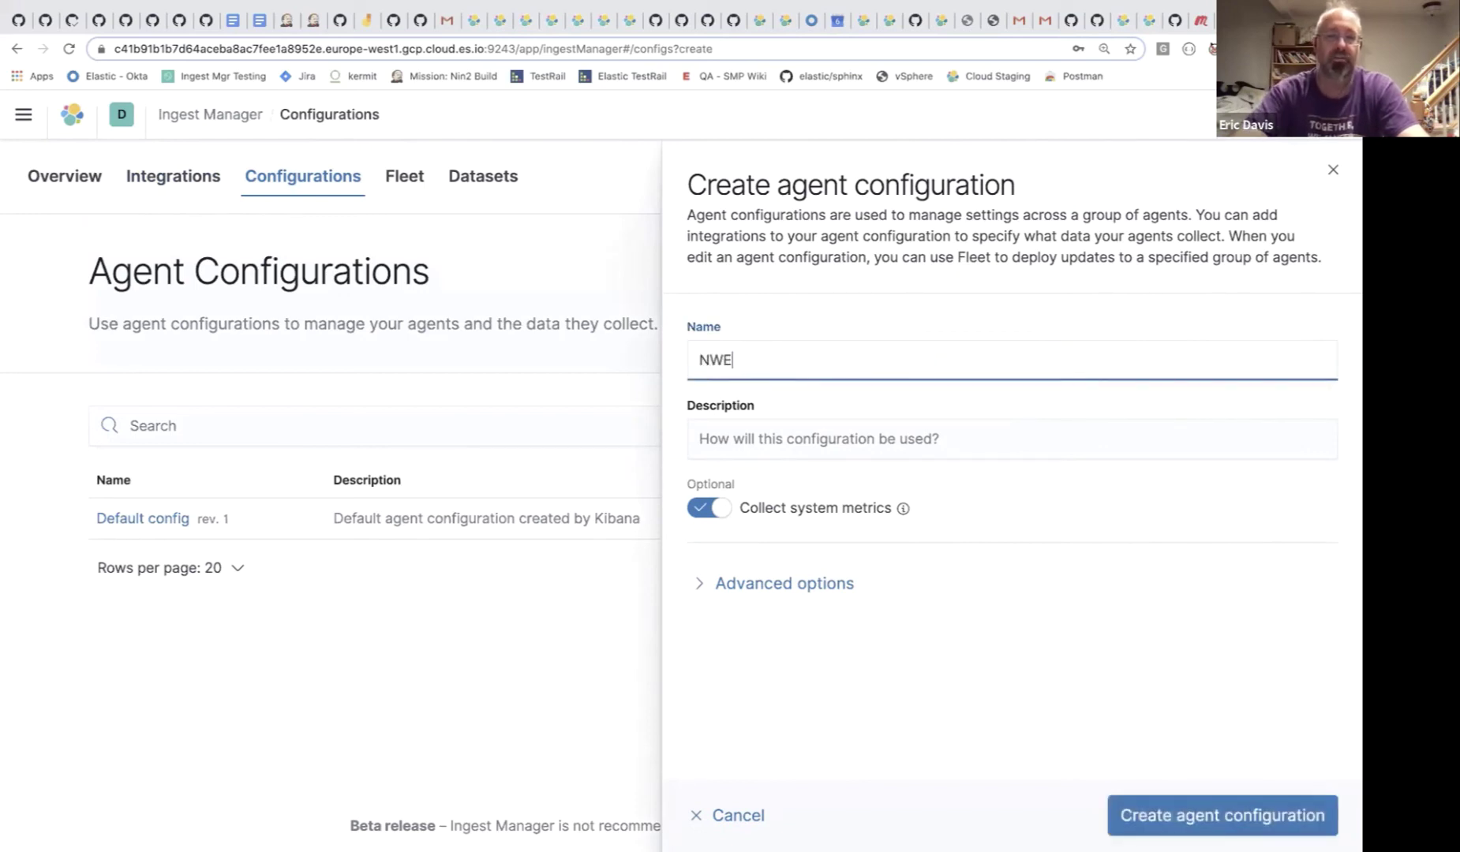
pyautogui.write(' CONFIG')
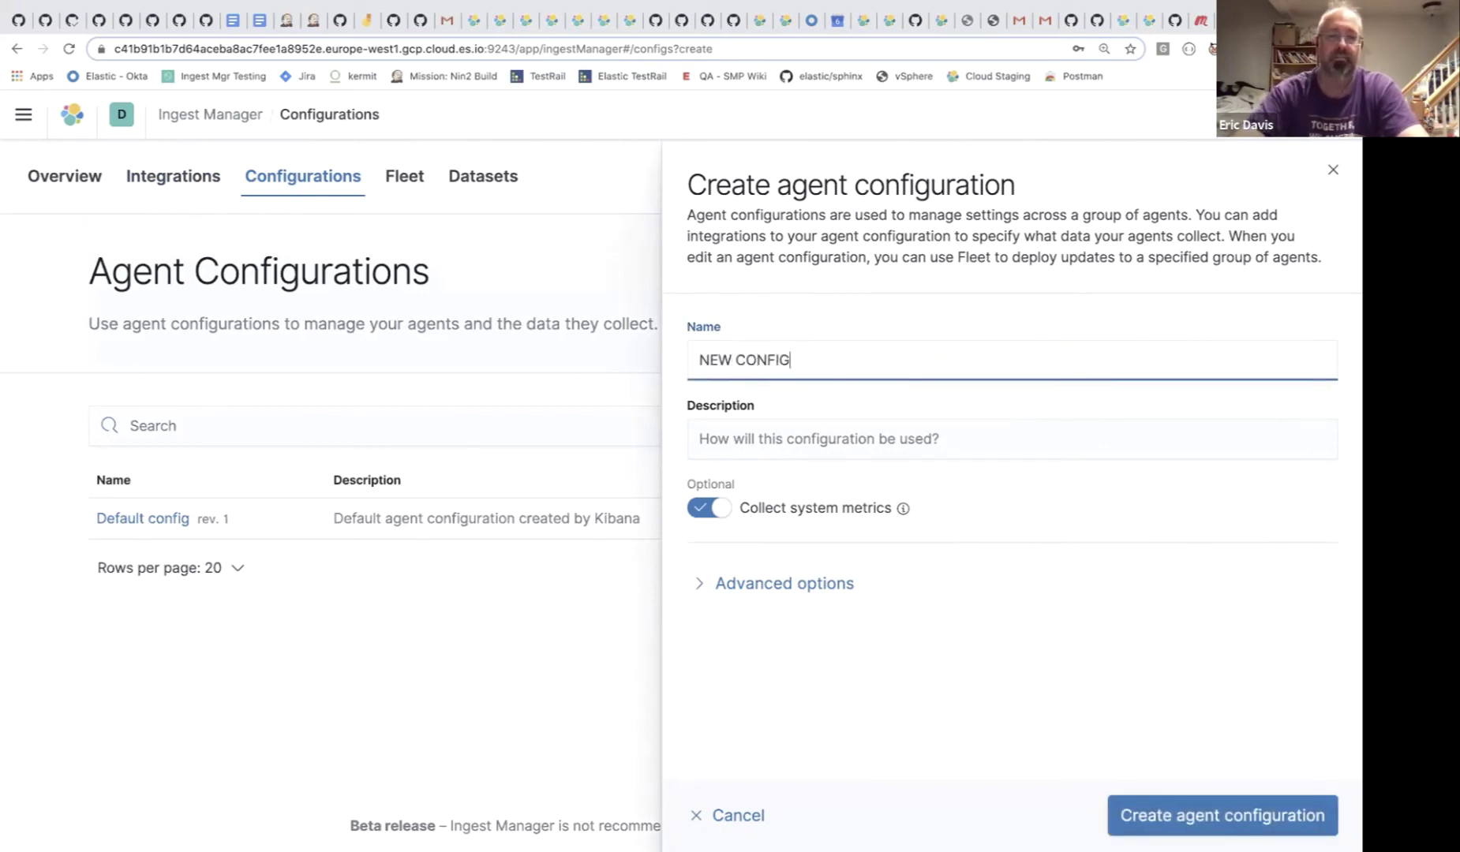
pyautogui.click(1008, 422)
pyautogui.write('demoing')
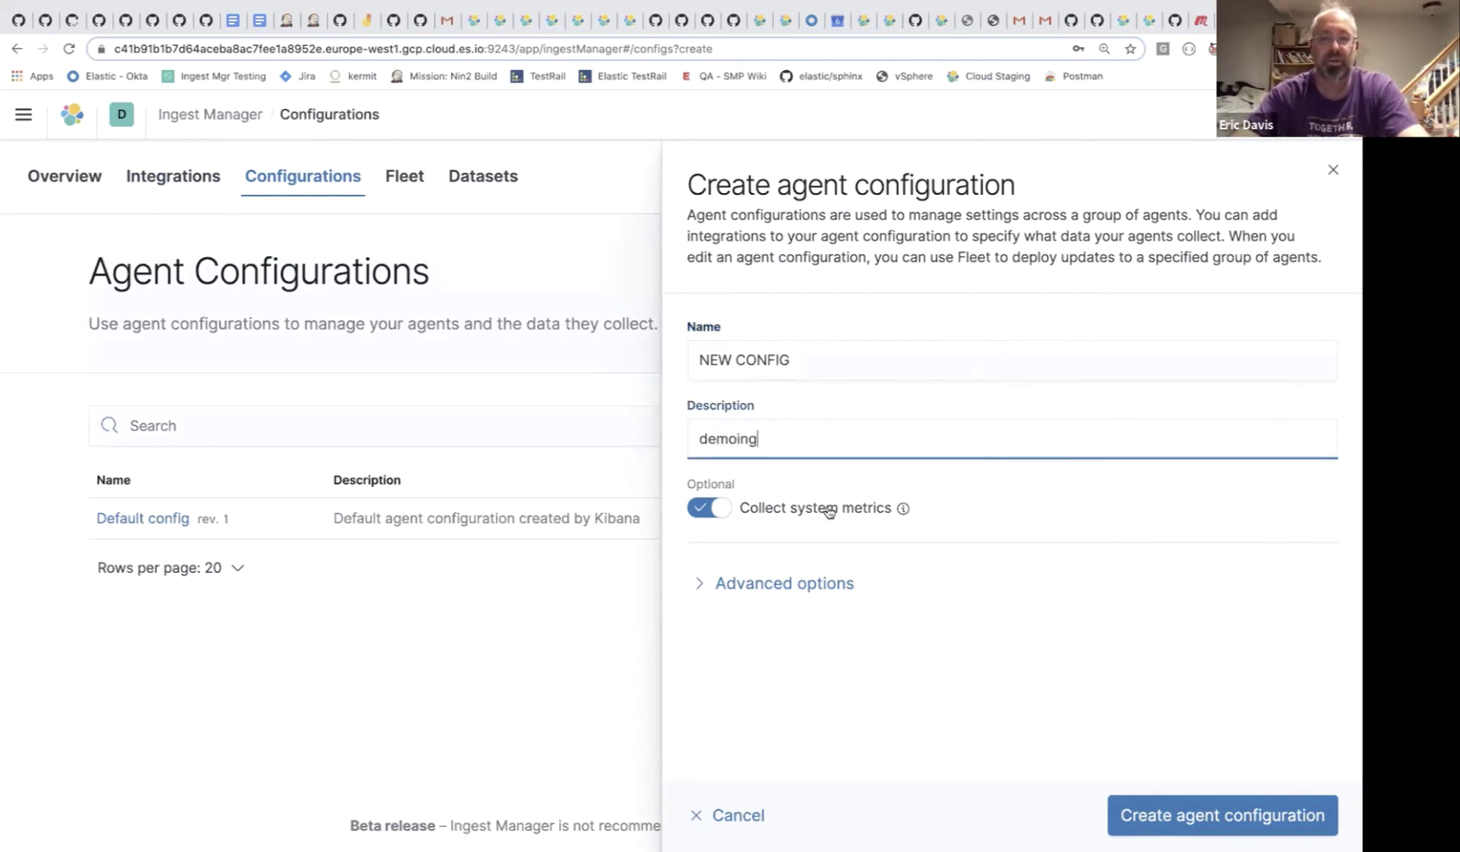
pyautogui.click(1176, 816)
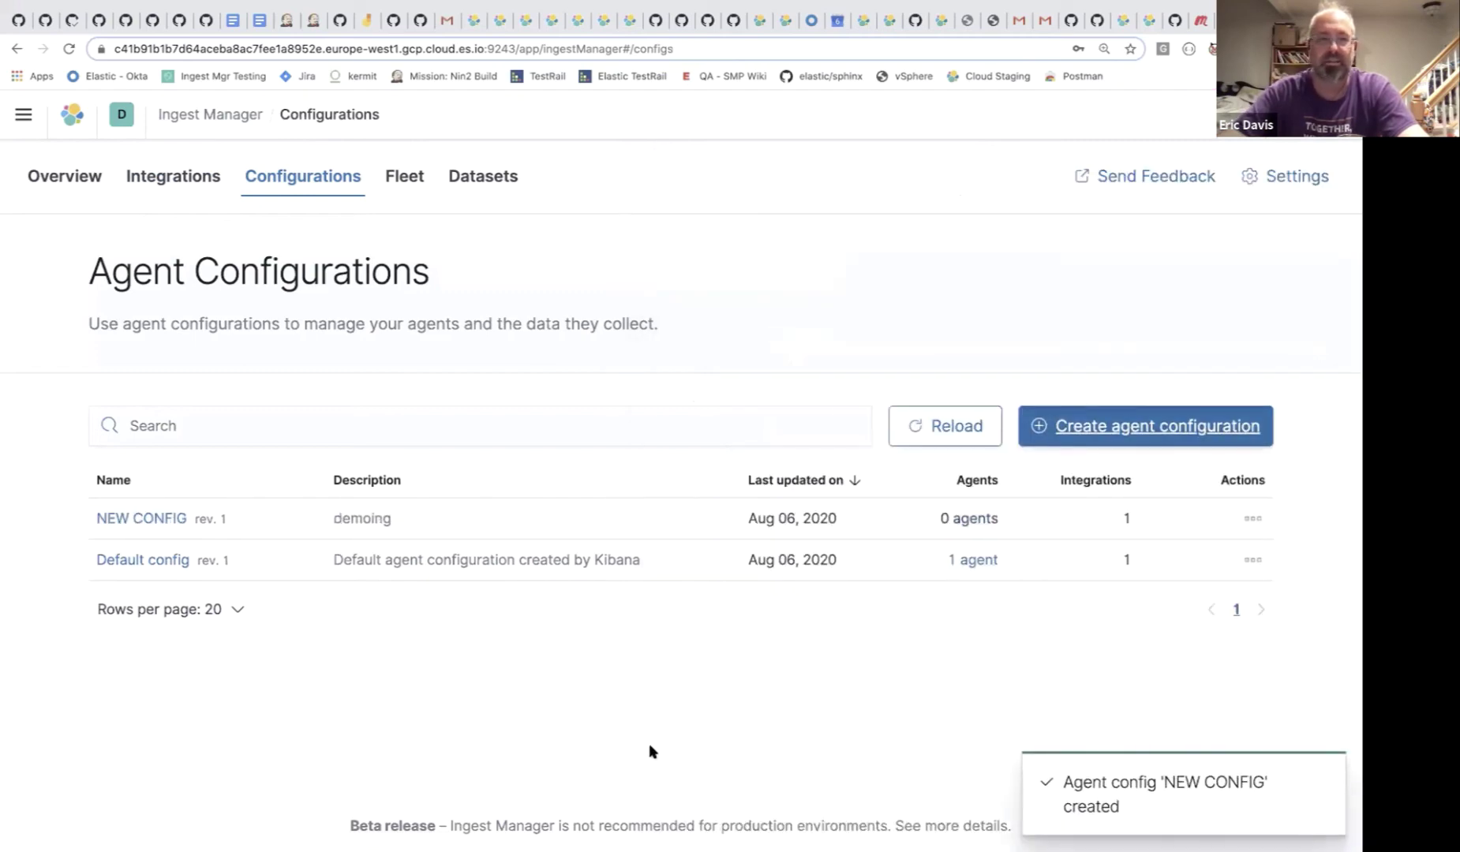
# Open NEW CONFIG and inspect the system-1 row menu and the configuration's Actions menu
pyautogui.click(147, 521)
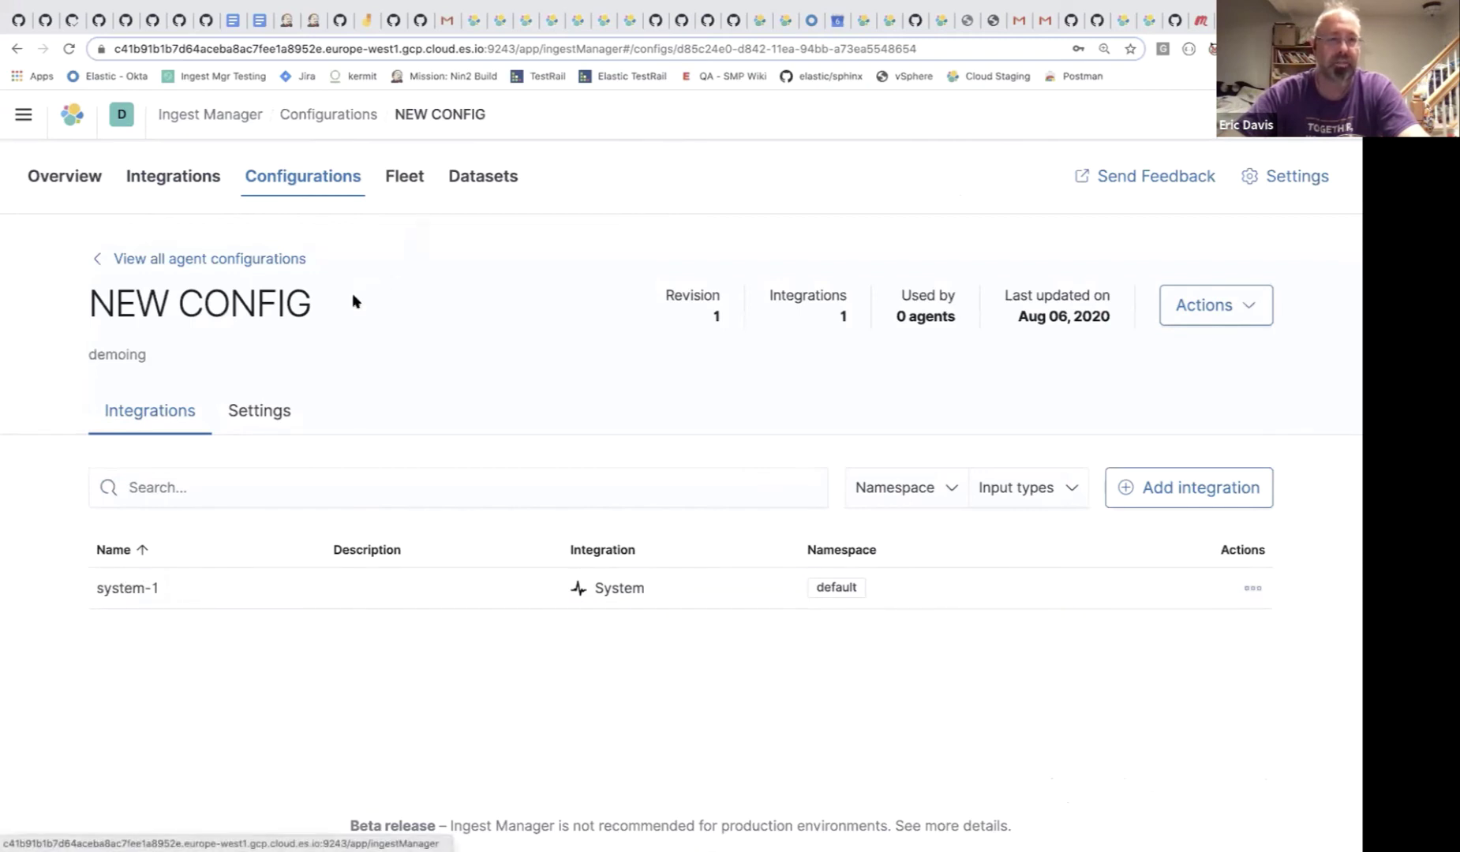
pyautogui.click(1247, 592)
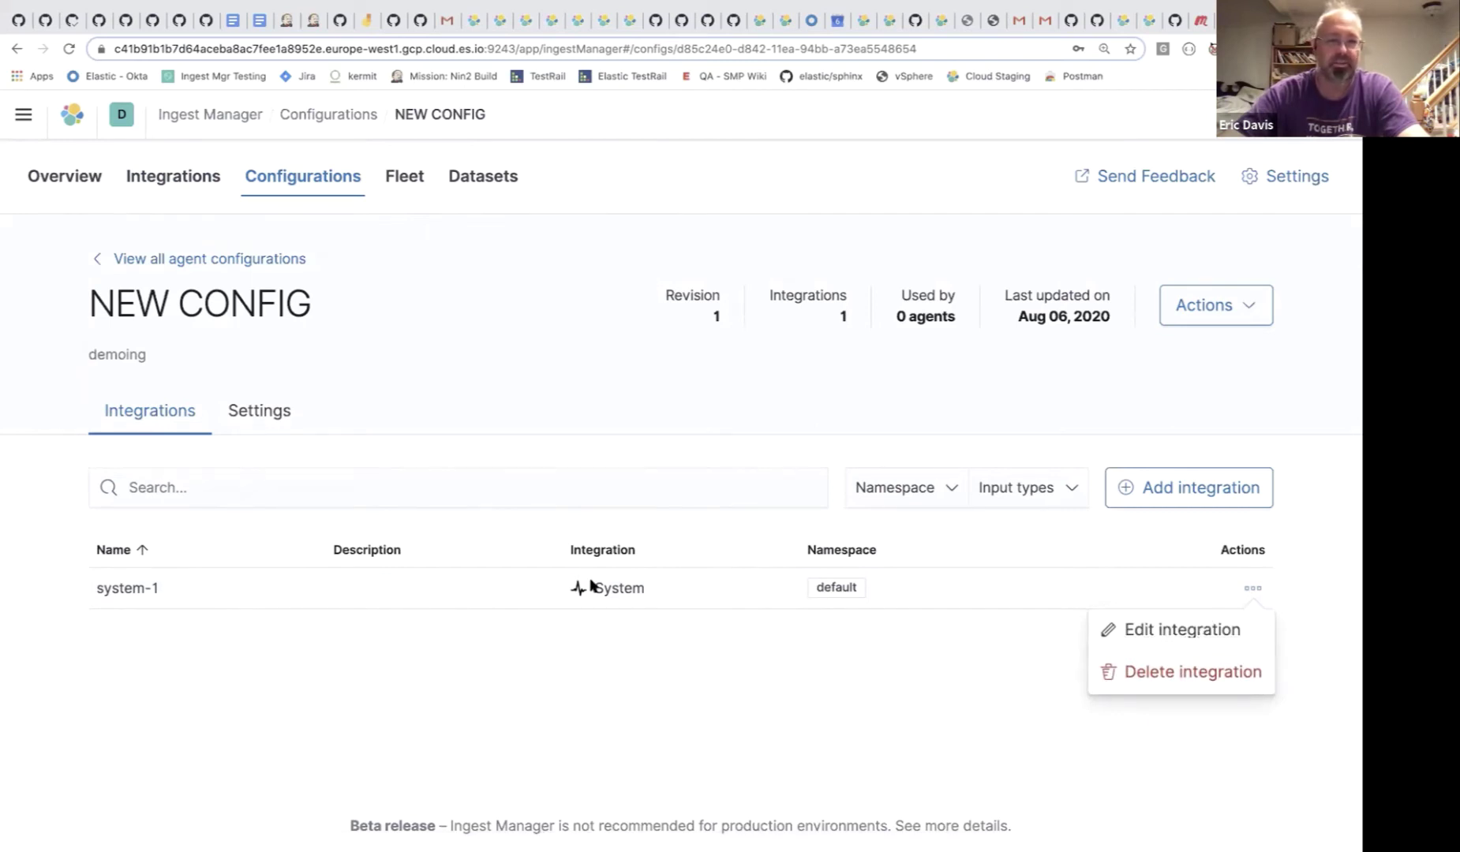
pyautogui.click(1244, 315)
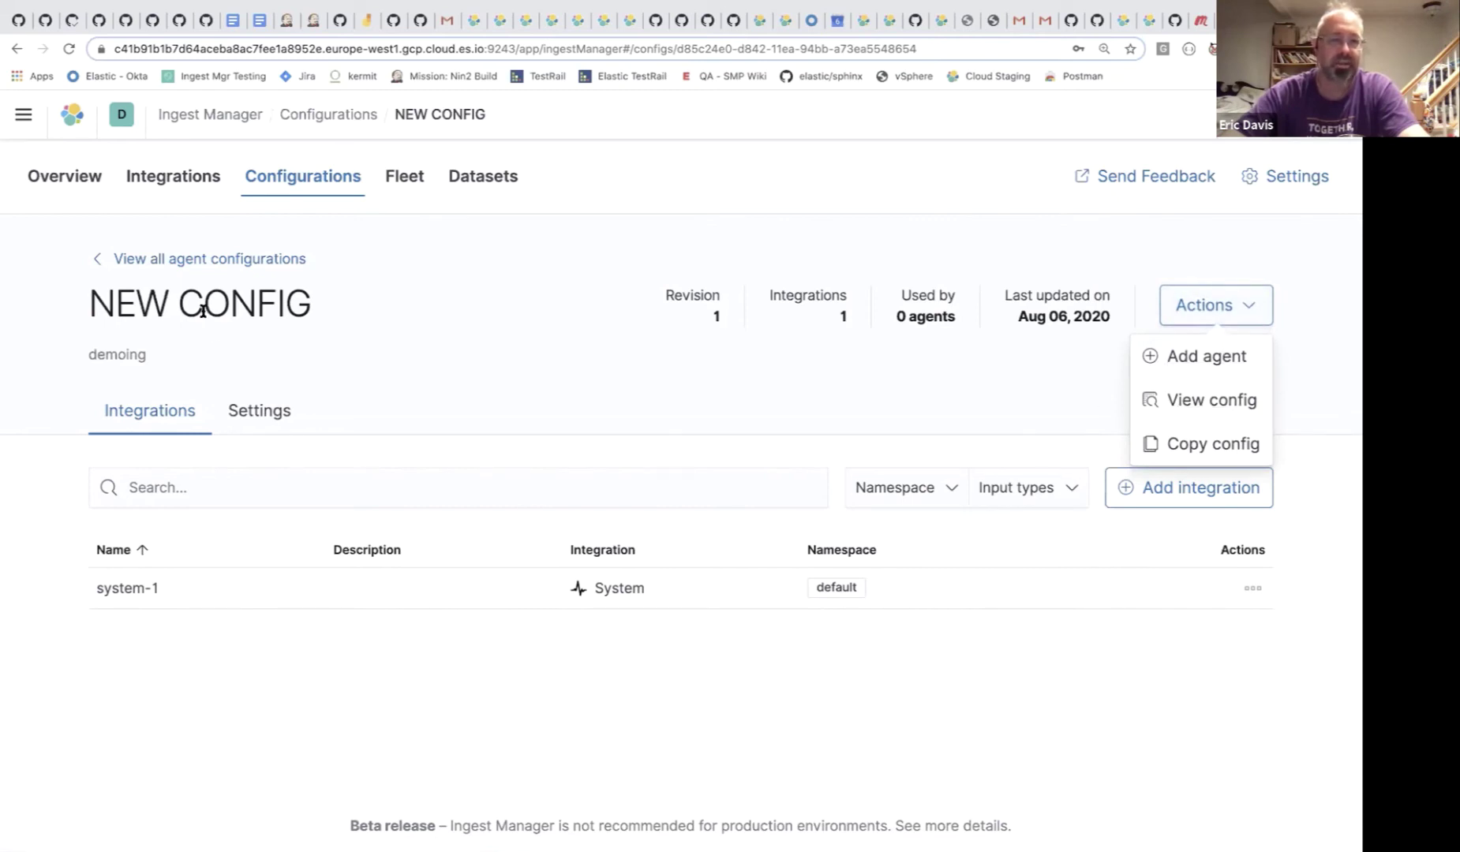
# Review NEW CONFIG's Settings tab, then return to its integrations and begin adding one
pyautogui.click(270, 412)
pyautogui.scroll(-3, 381, 483)
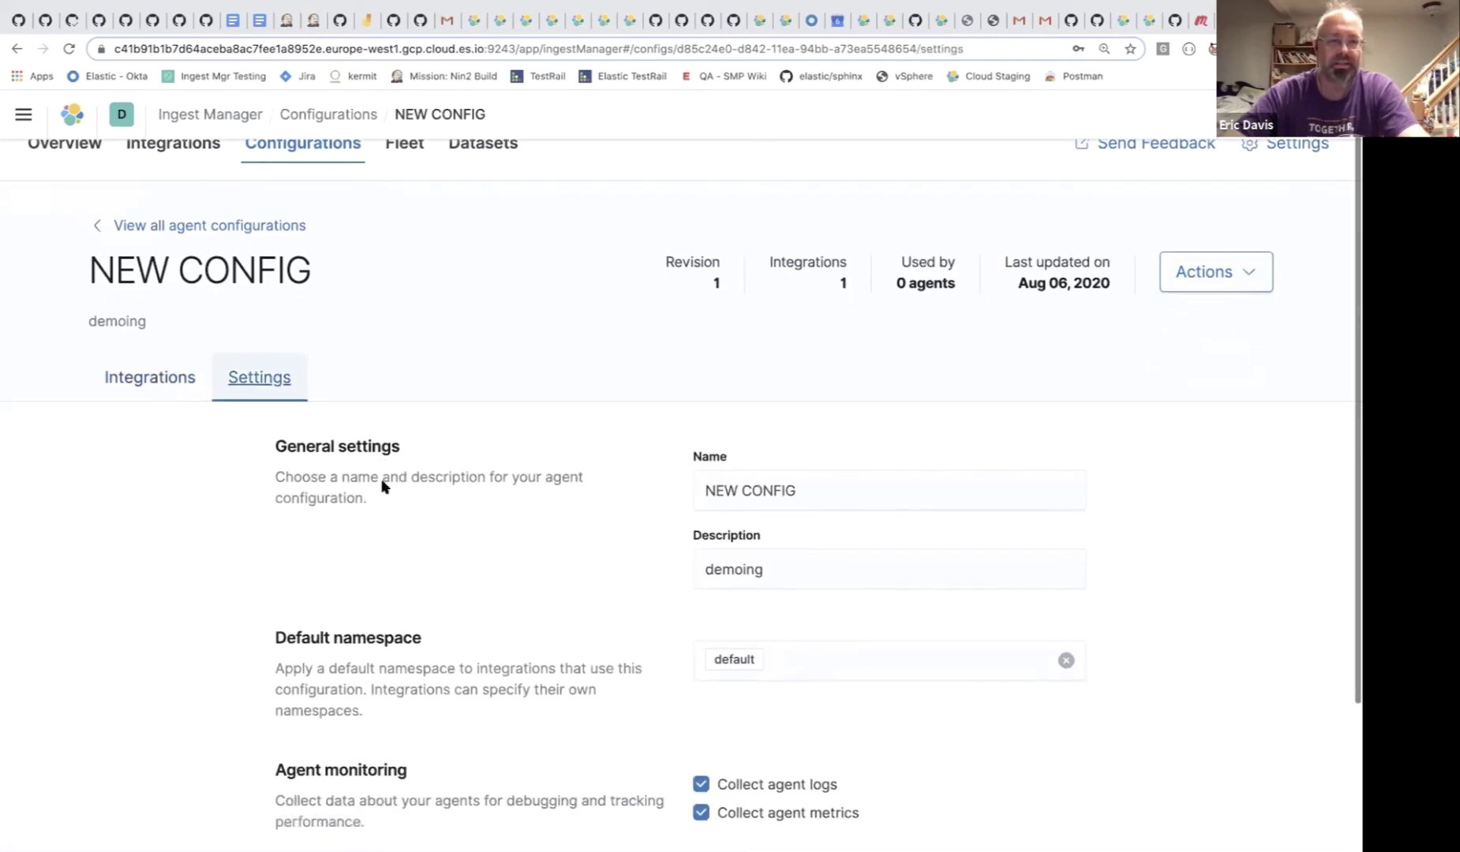
pyautogui.scroll(3, 427, 547)
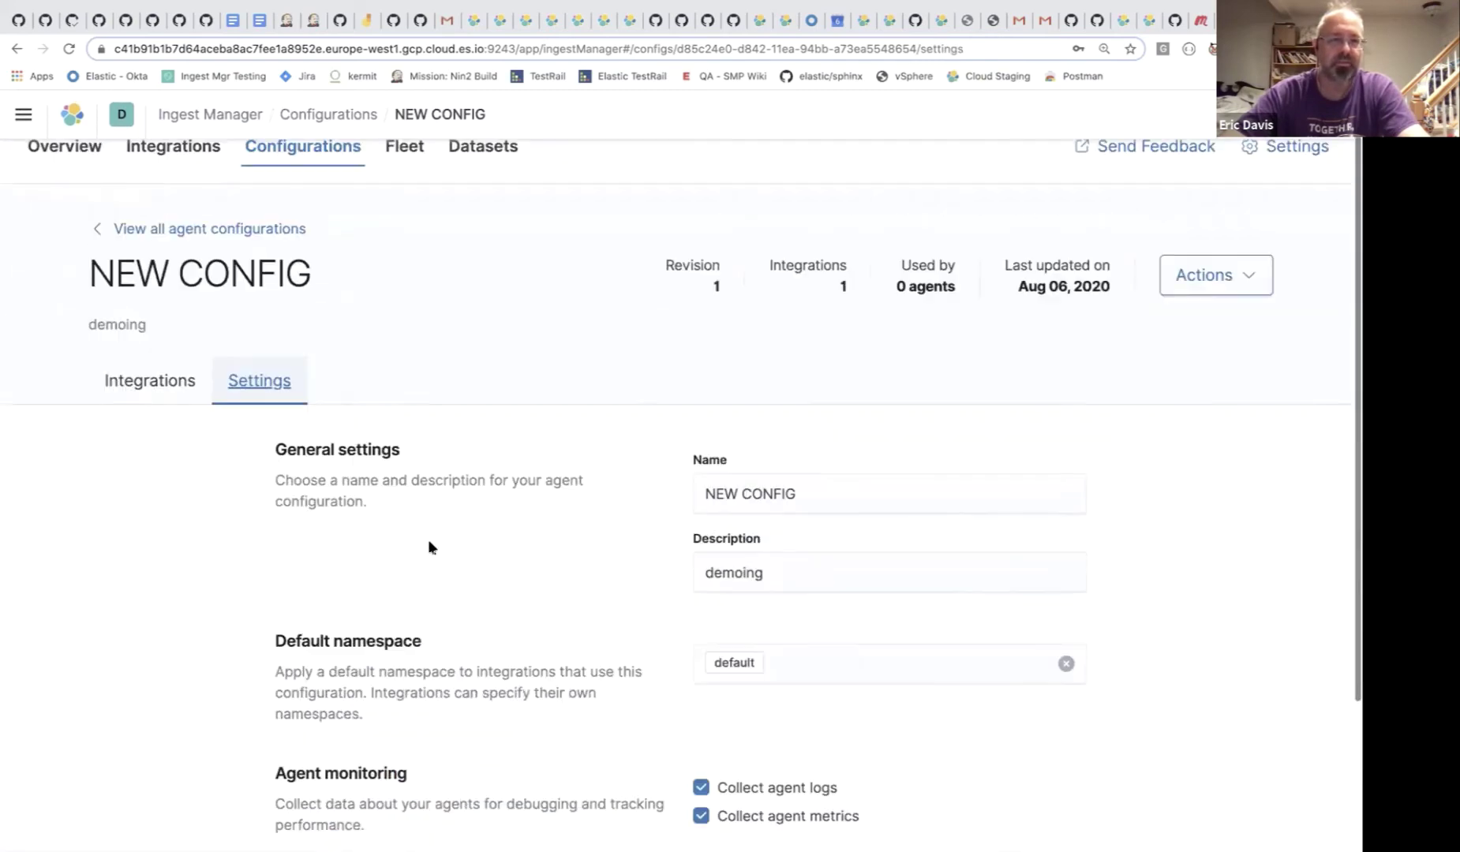
pyautogui.click(152, 395)
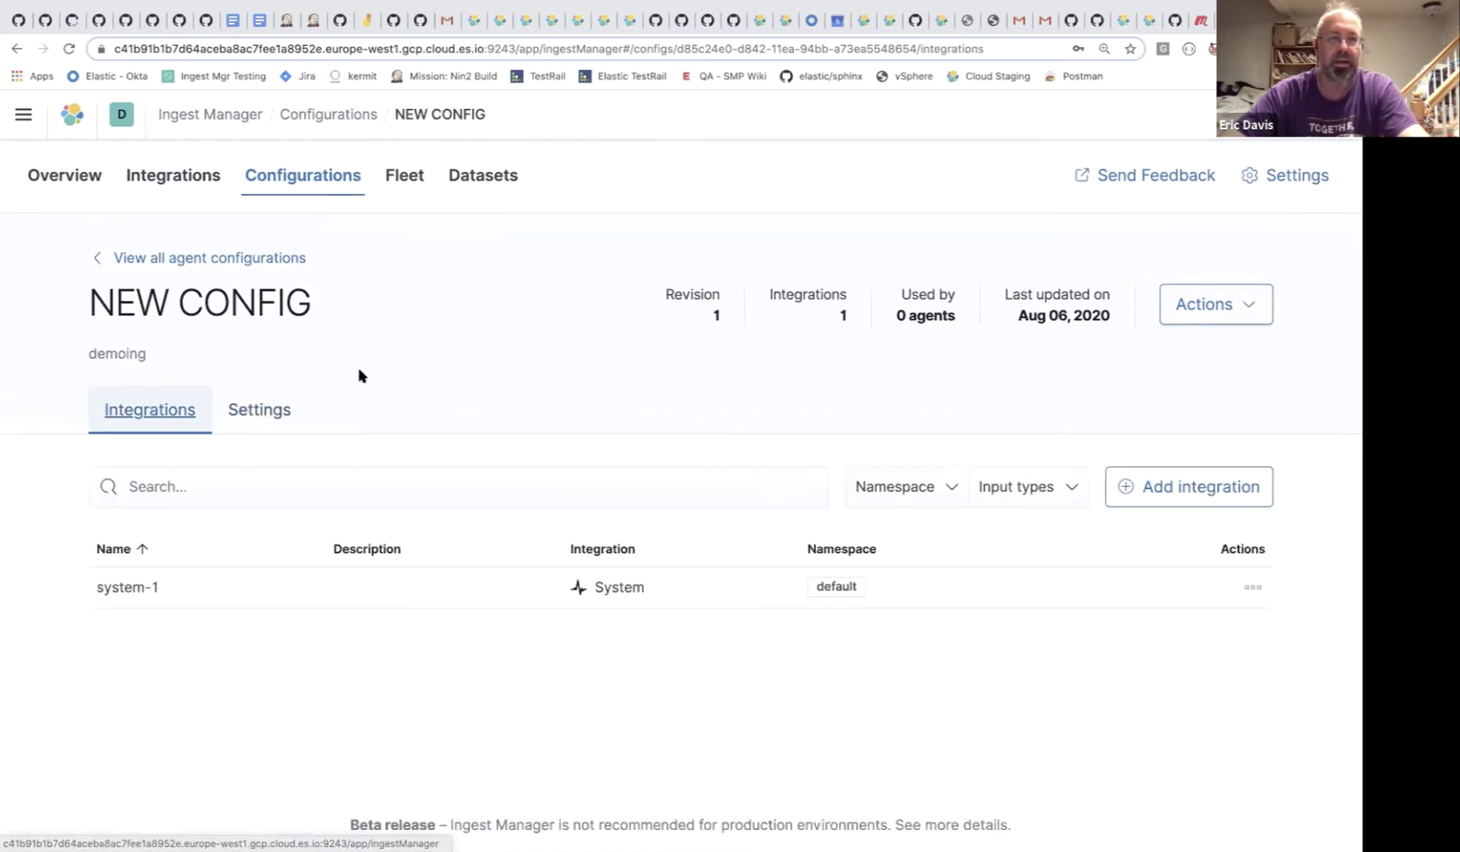
pyautogui.click(1203, 495)
# Search integrations for 'End' and pick Elastic Endpoint Security for NEW CONFIG
pyautogui.click(725, 519)
pyautogui.write('End')
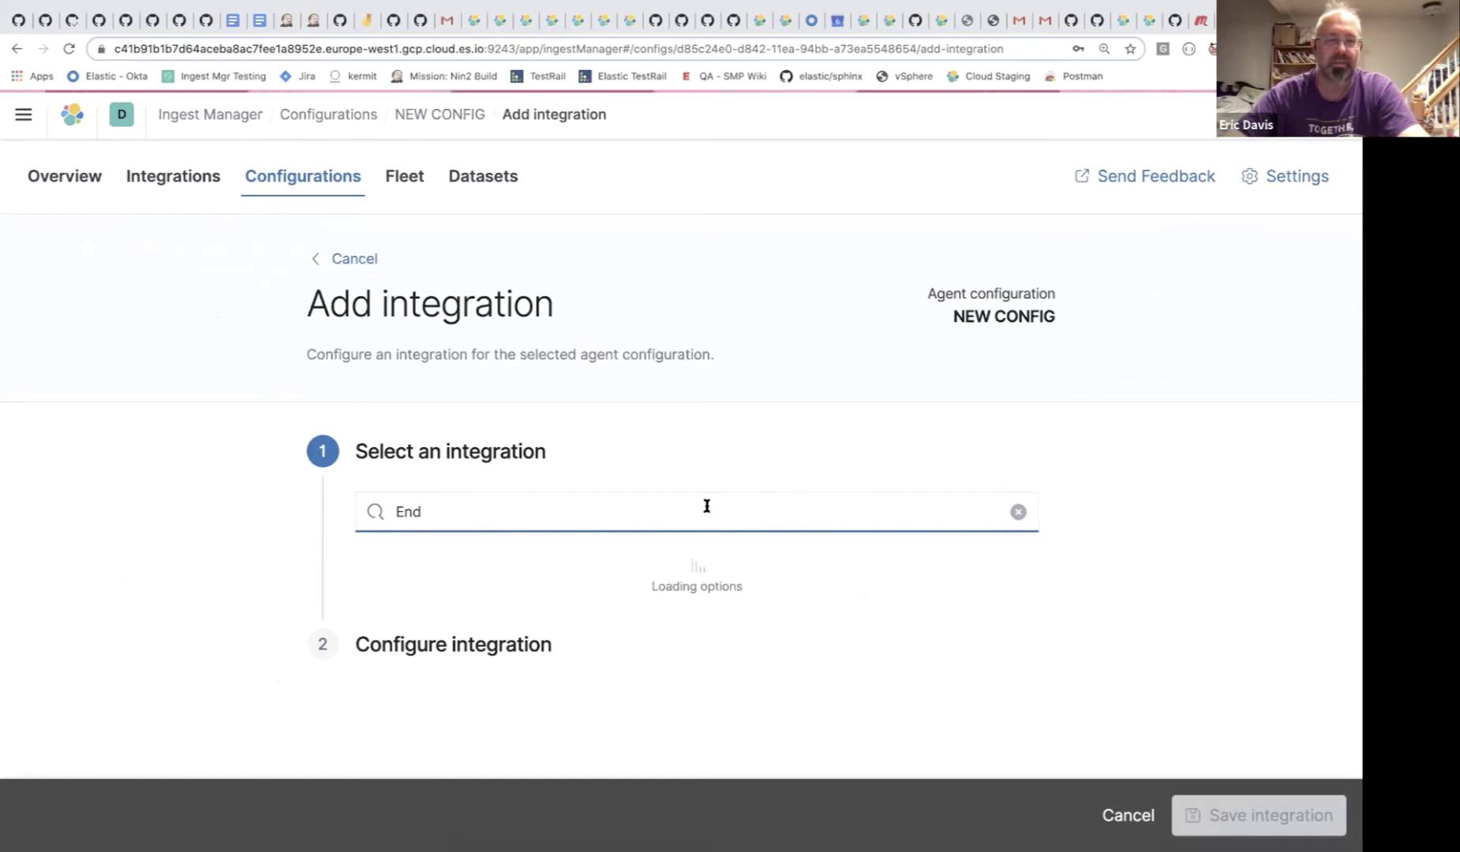
pyautogui.click(552, 568)
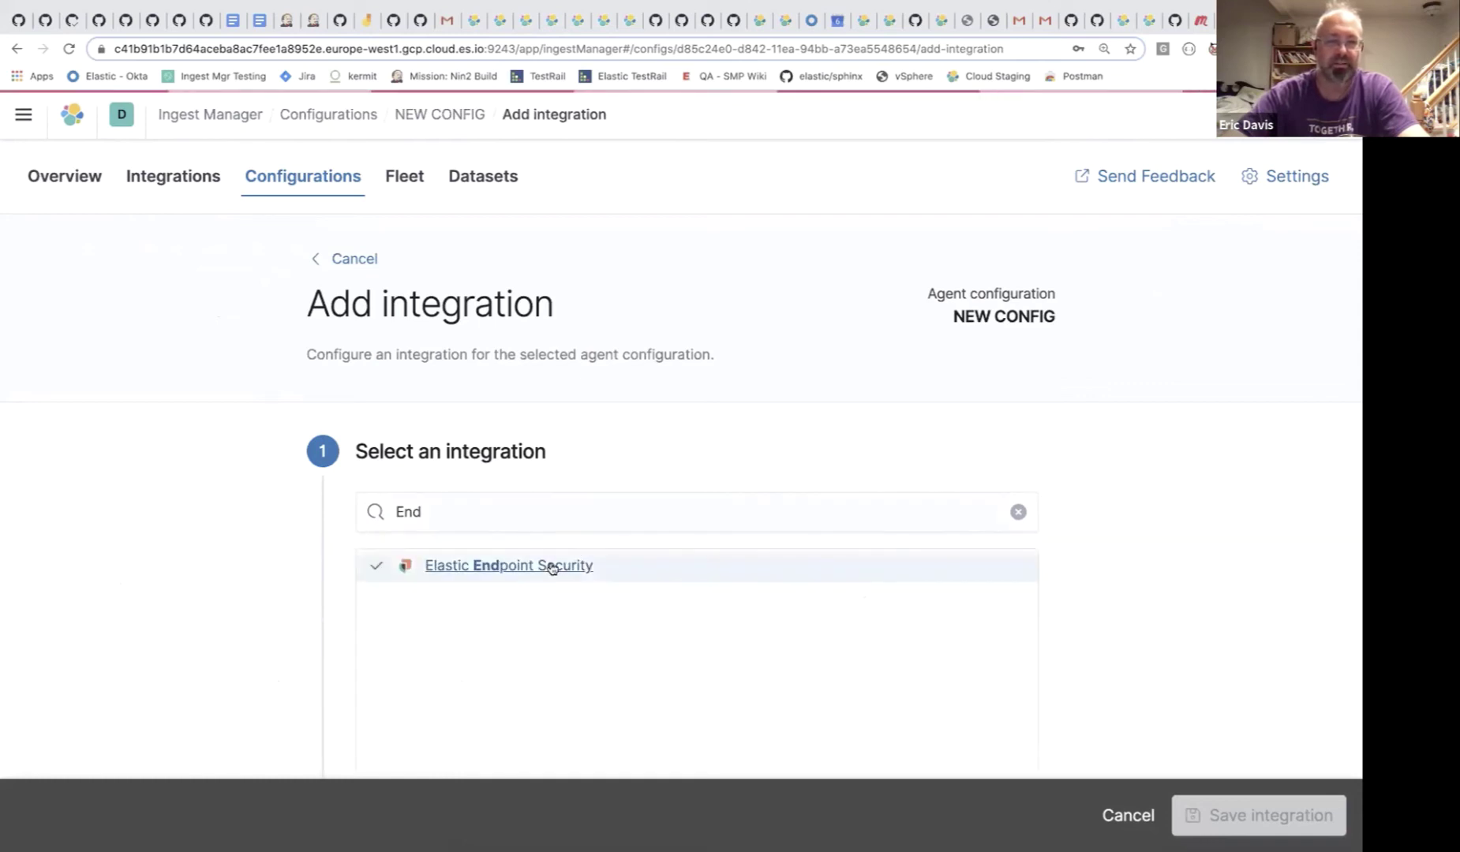
pyautogui.click(1214, 814)
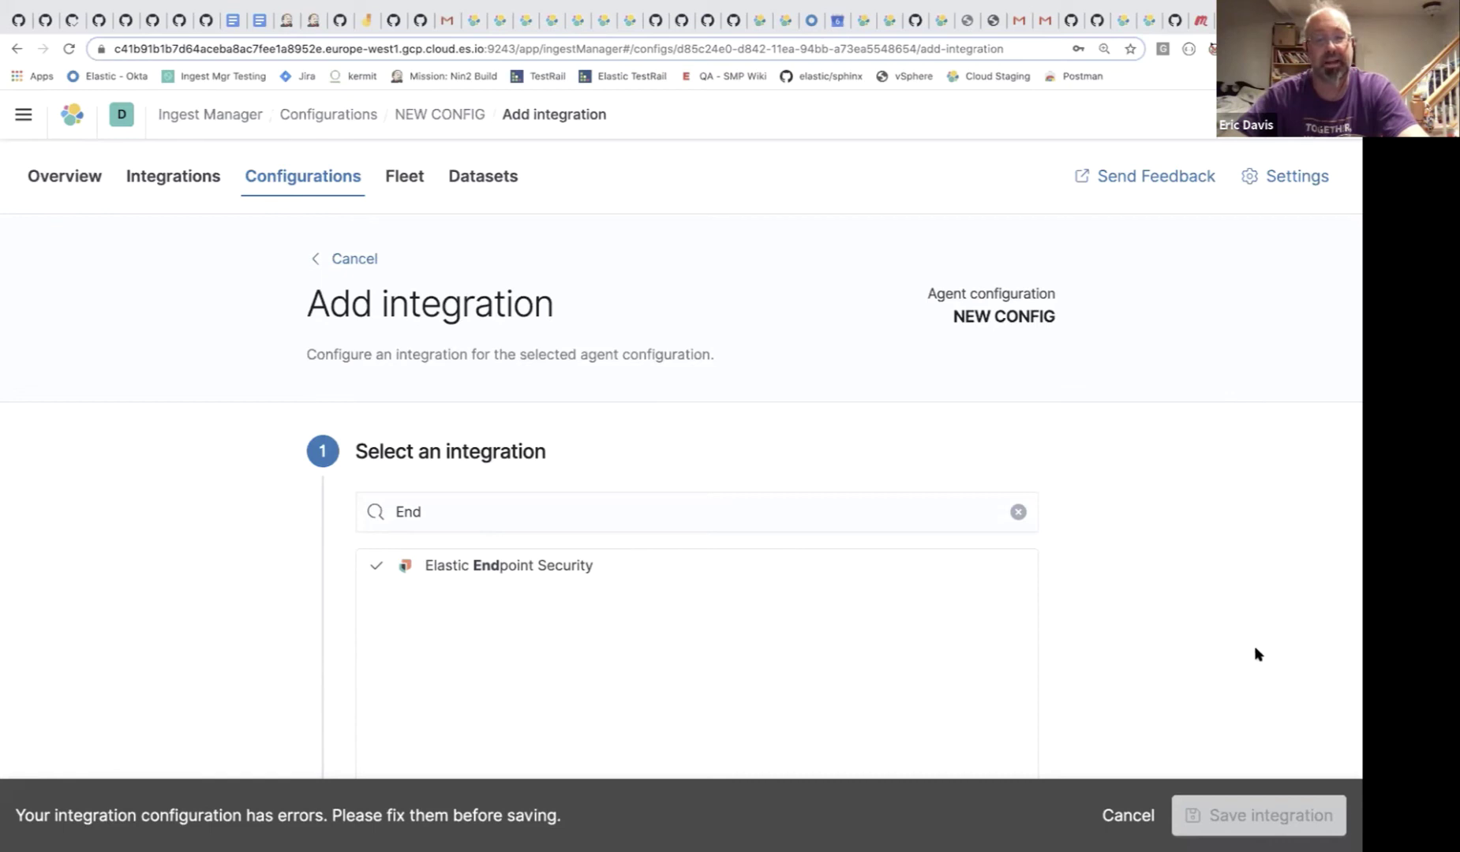
# Name the integration 'test', describe it 'hello', and save it to NEW CONFIG
pyautogui.scroll(-5, 1251, 674)
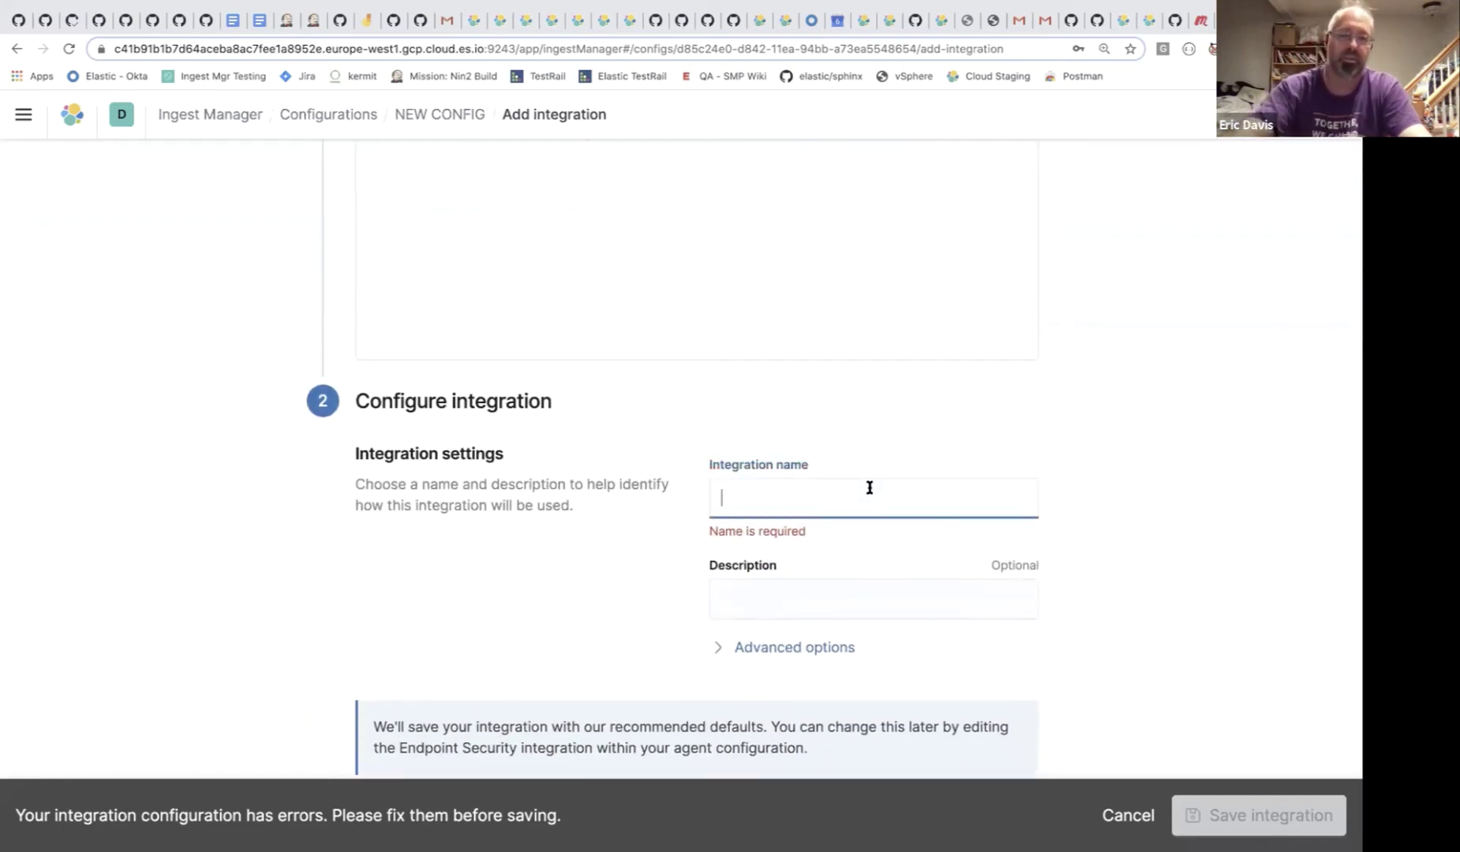
pyautogui.write('test')
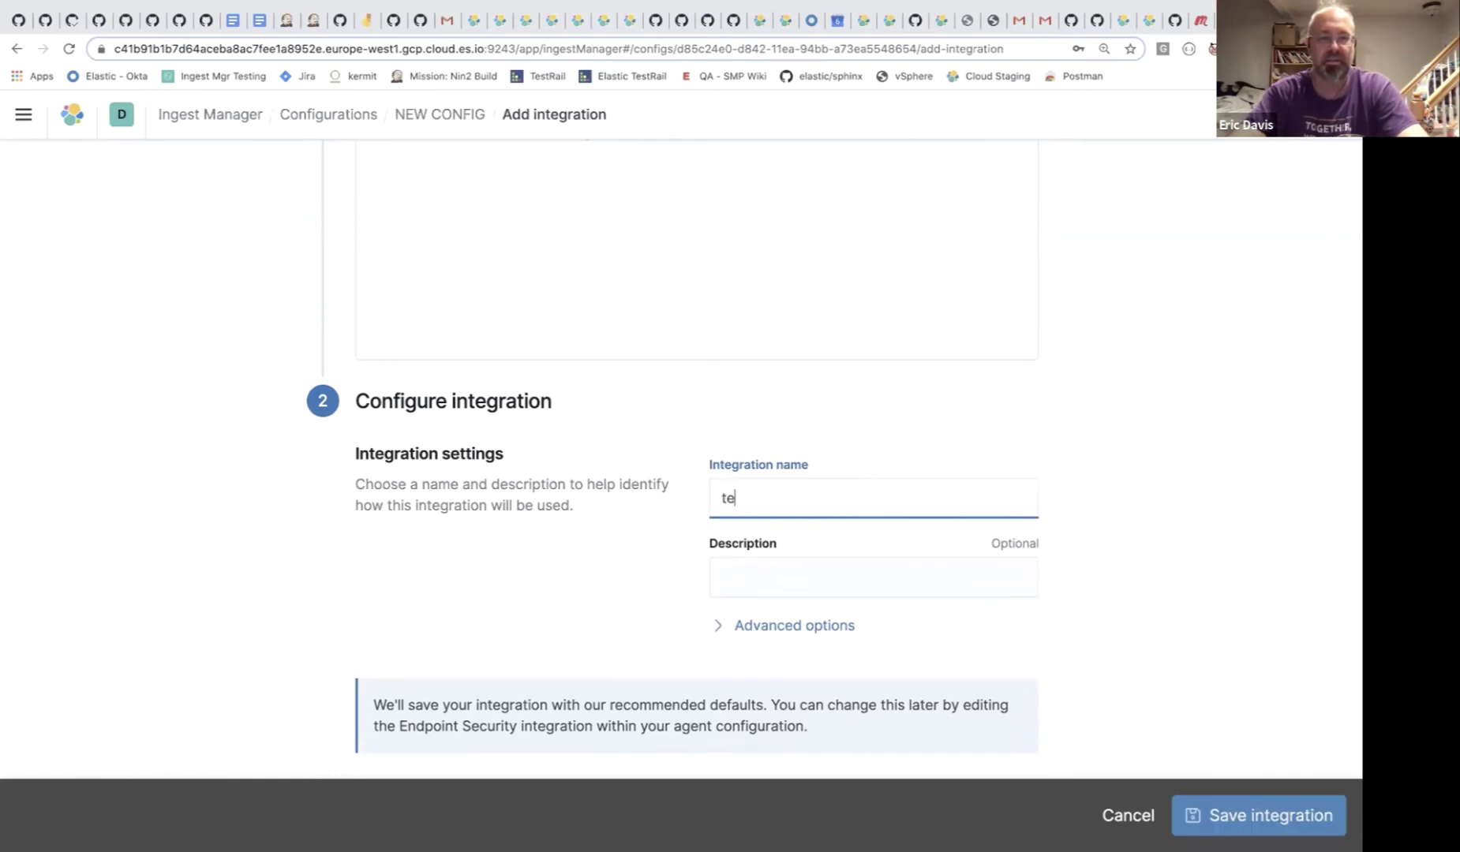
pyautogui.click(841, 565)
pyautogui.write('hello')
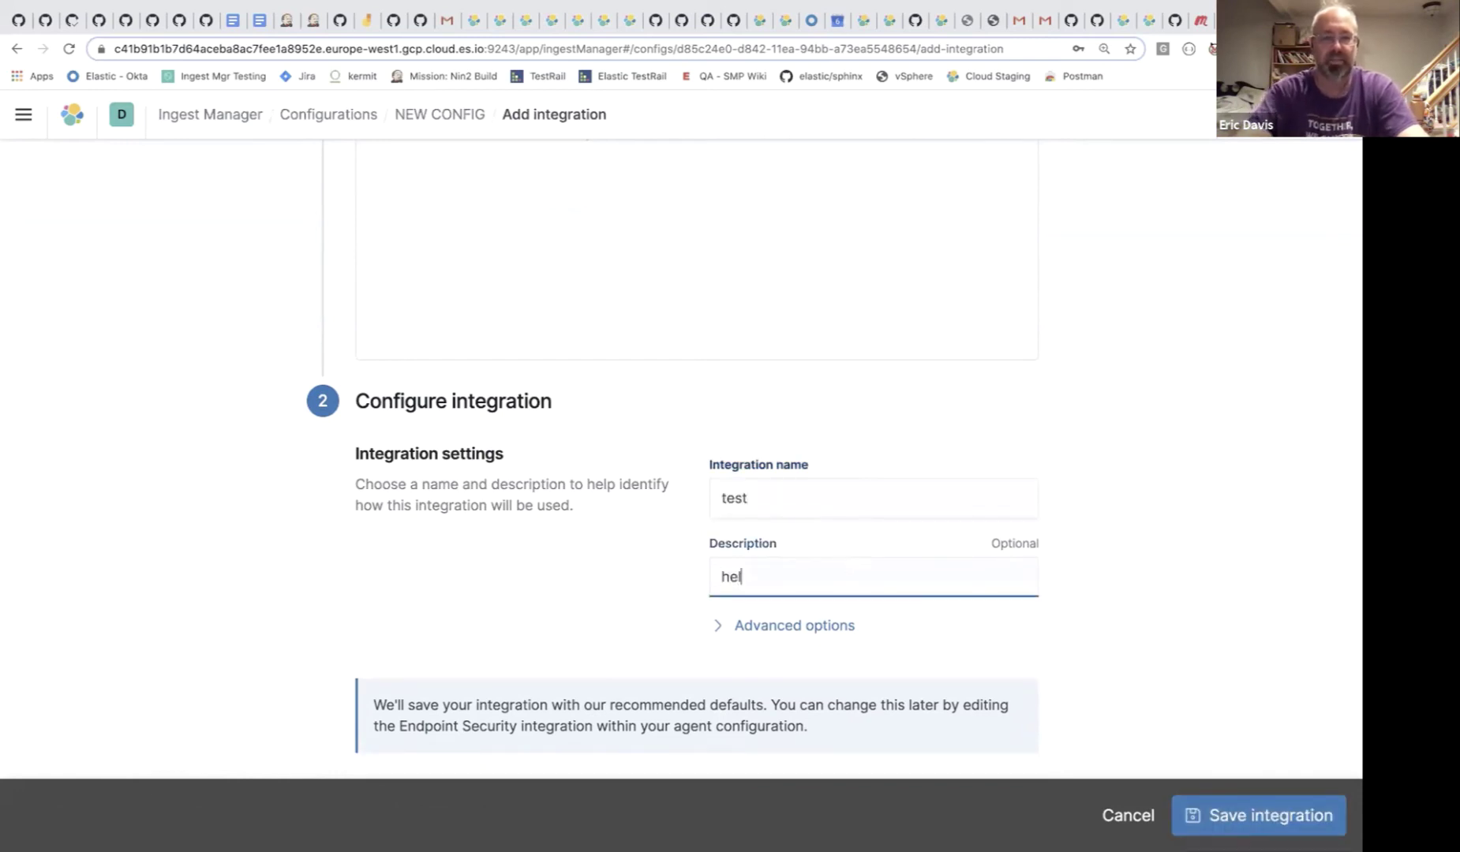
pyautogui.click(1233, 813)
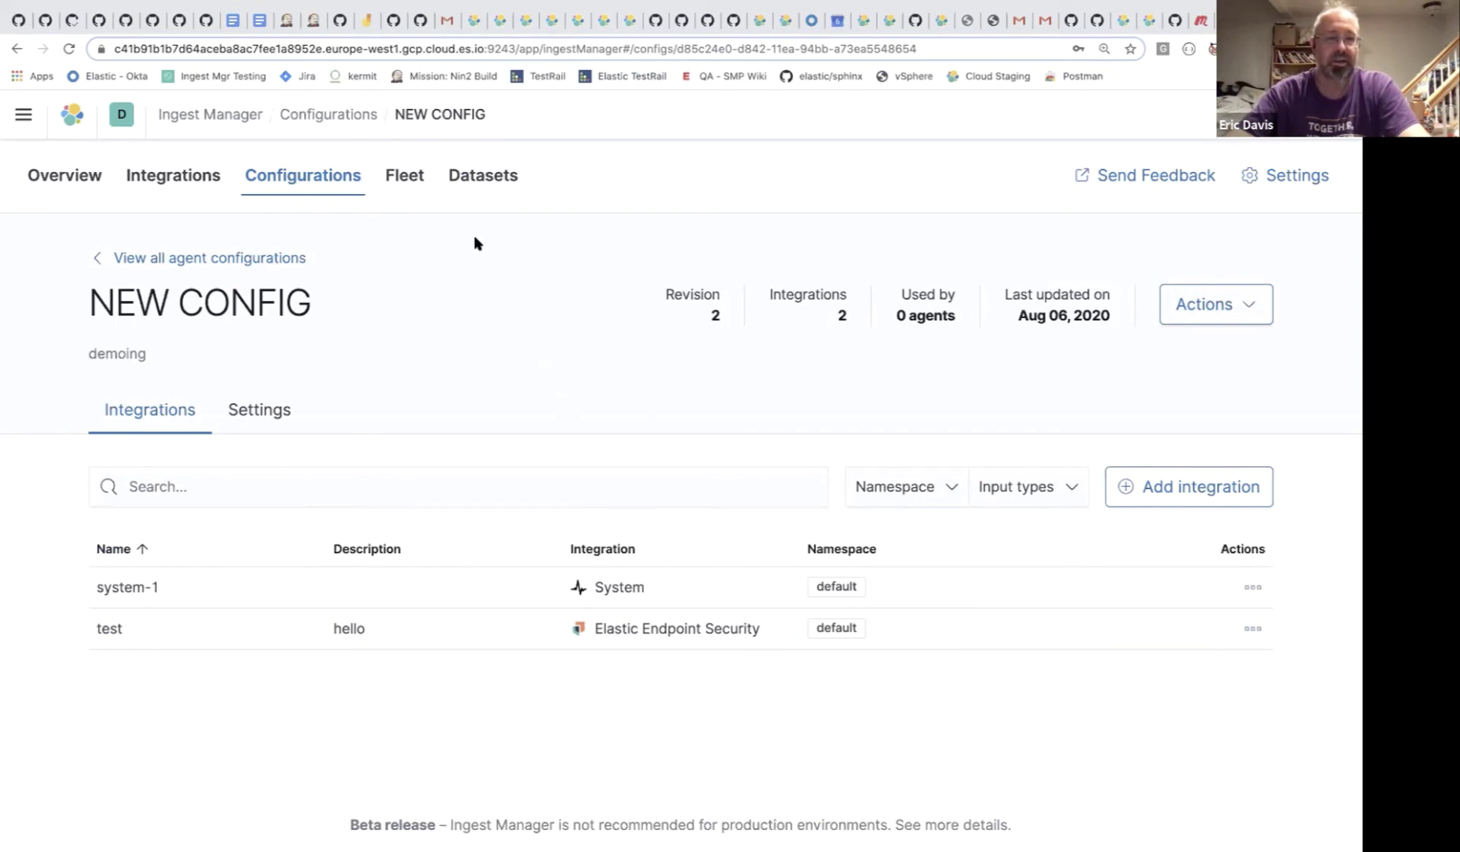
pyautogui.click(404, 181)
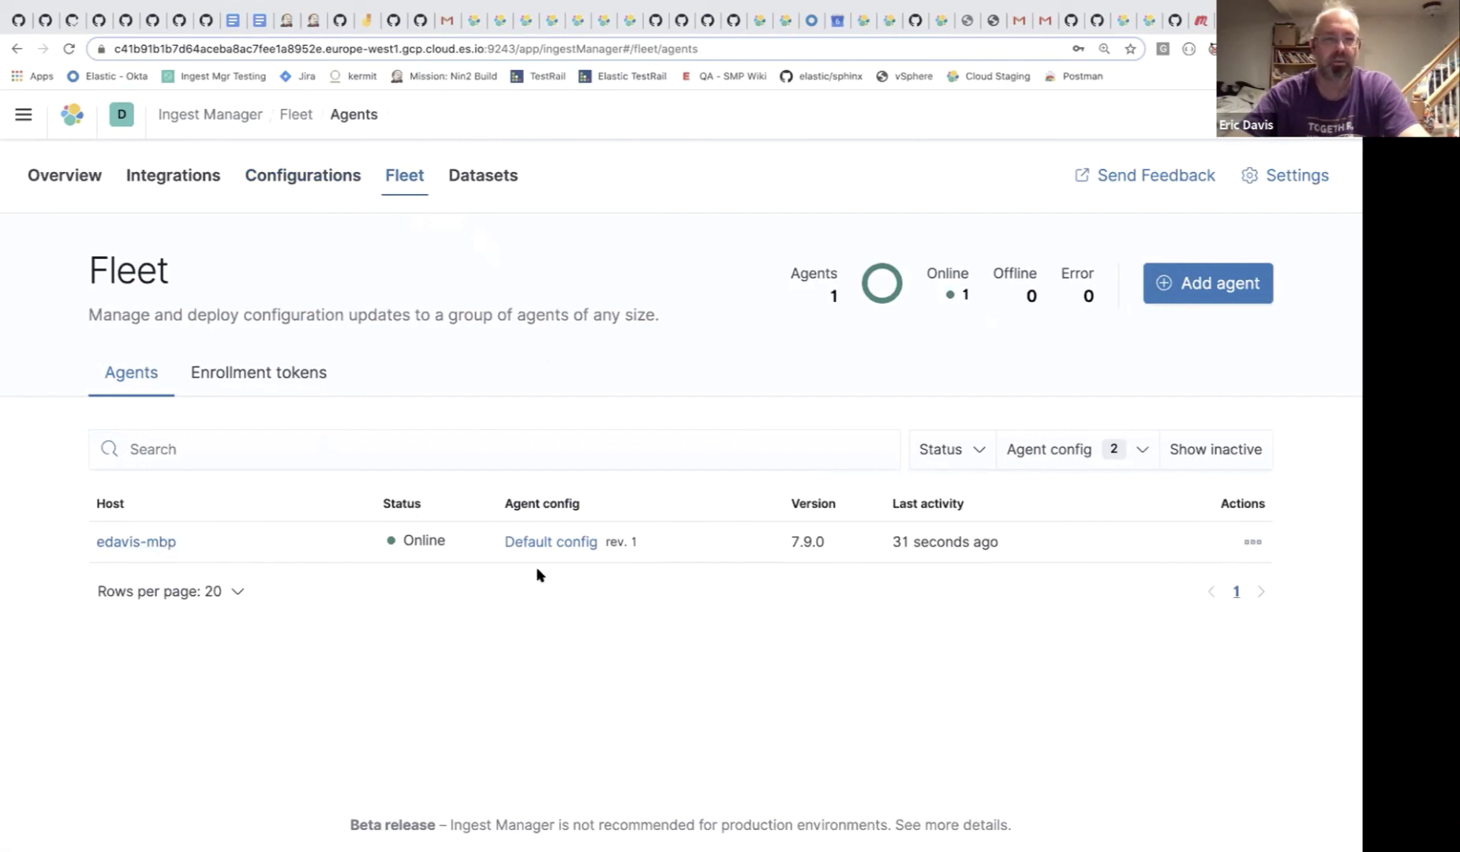
# Open the macOS agent's detail page, glance at its Actions menu, and scroll the activity log
pyautogui.click(144, 544)
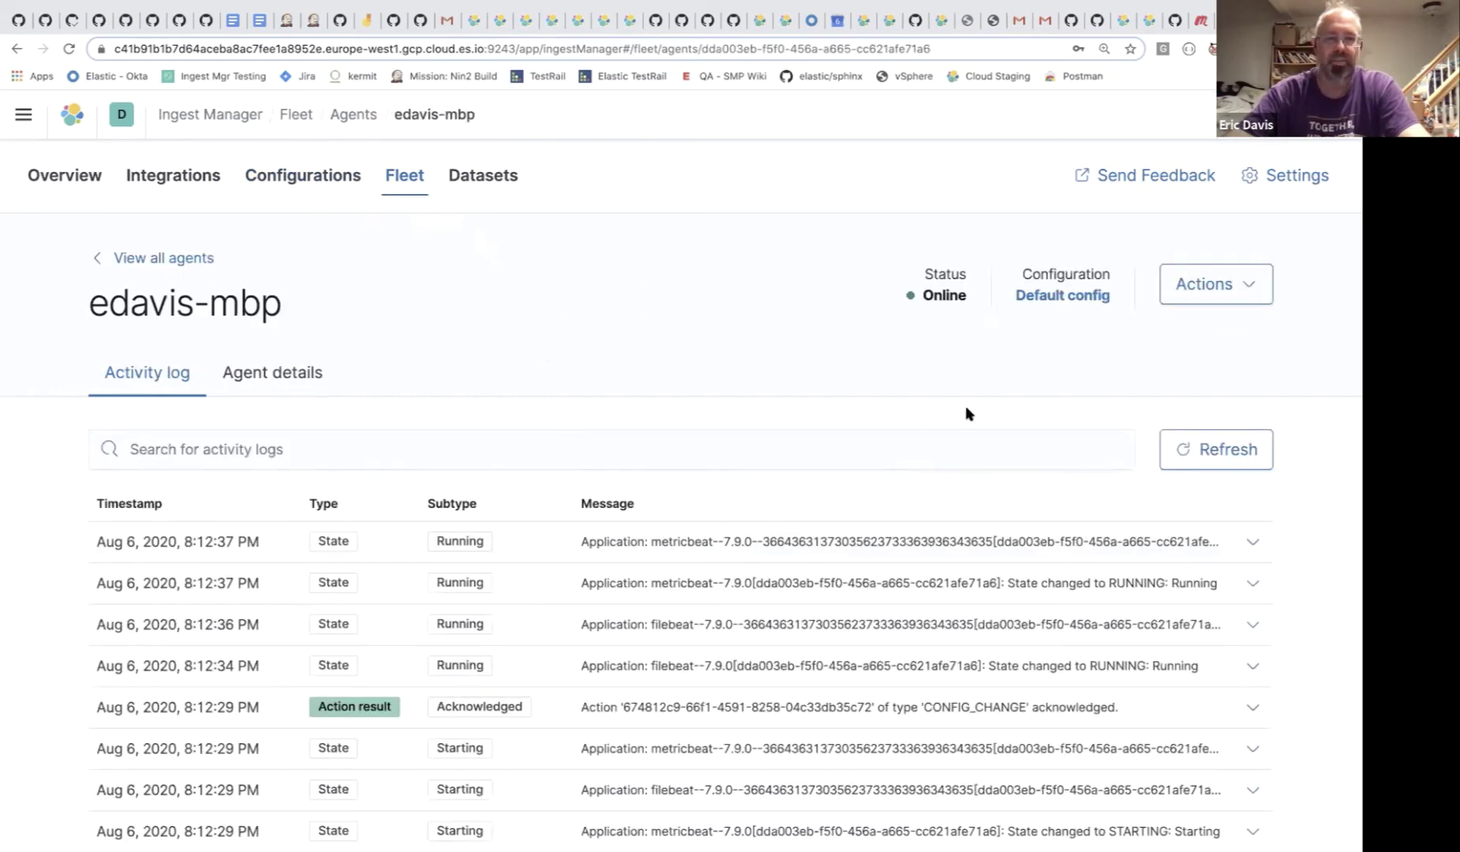
pyautogui.click(1245, 294)
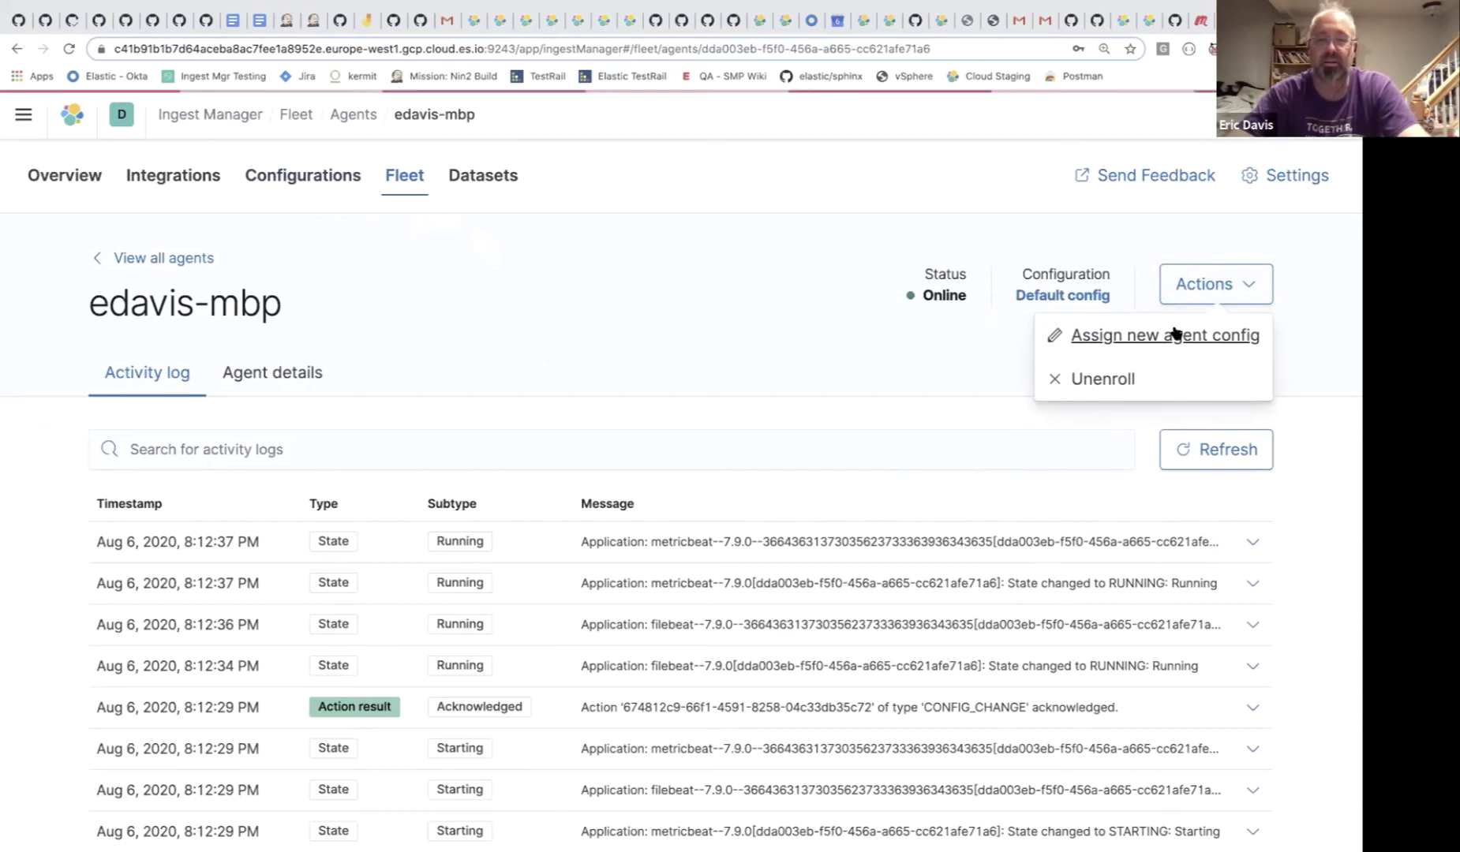
pyautogui.click(785, 397)
pyautogui.scroll(-2, 785, 555)
pyautogui.scroll(1, 782, 569)
pyautogui.scroll(-1, 781, 592)
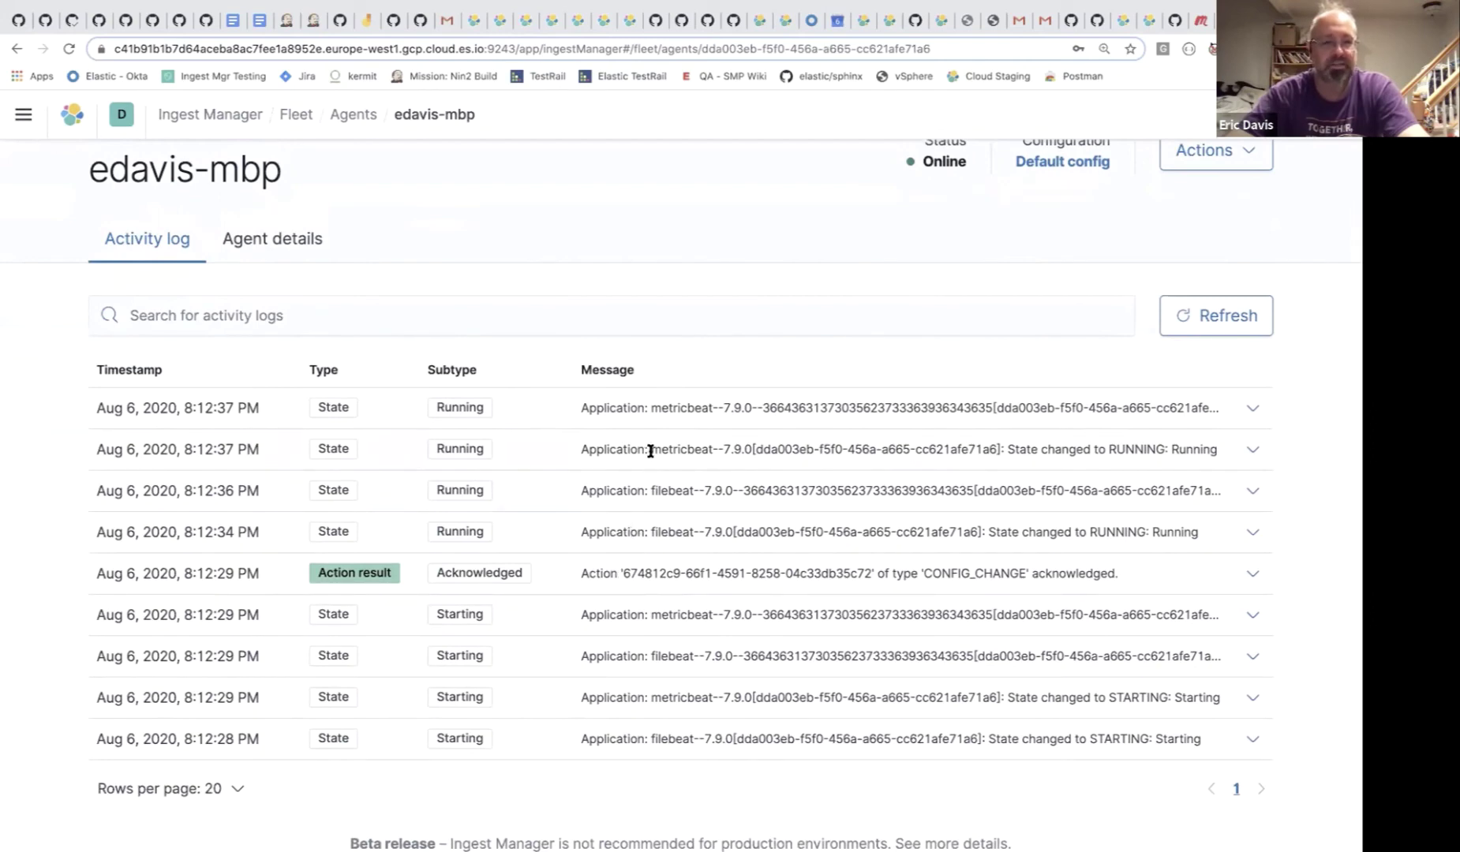
pyautogui.scroll(2, 630, 403)
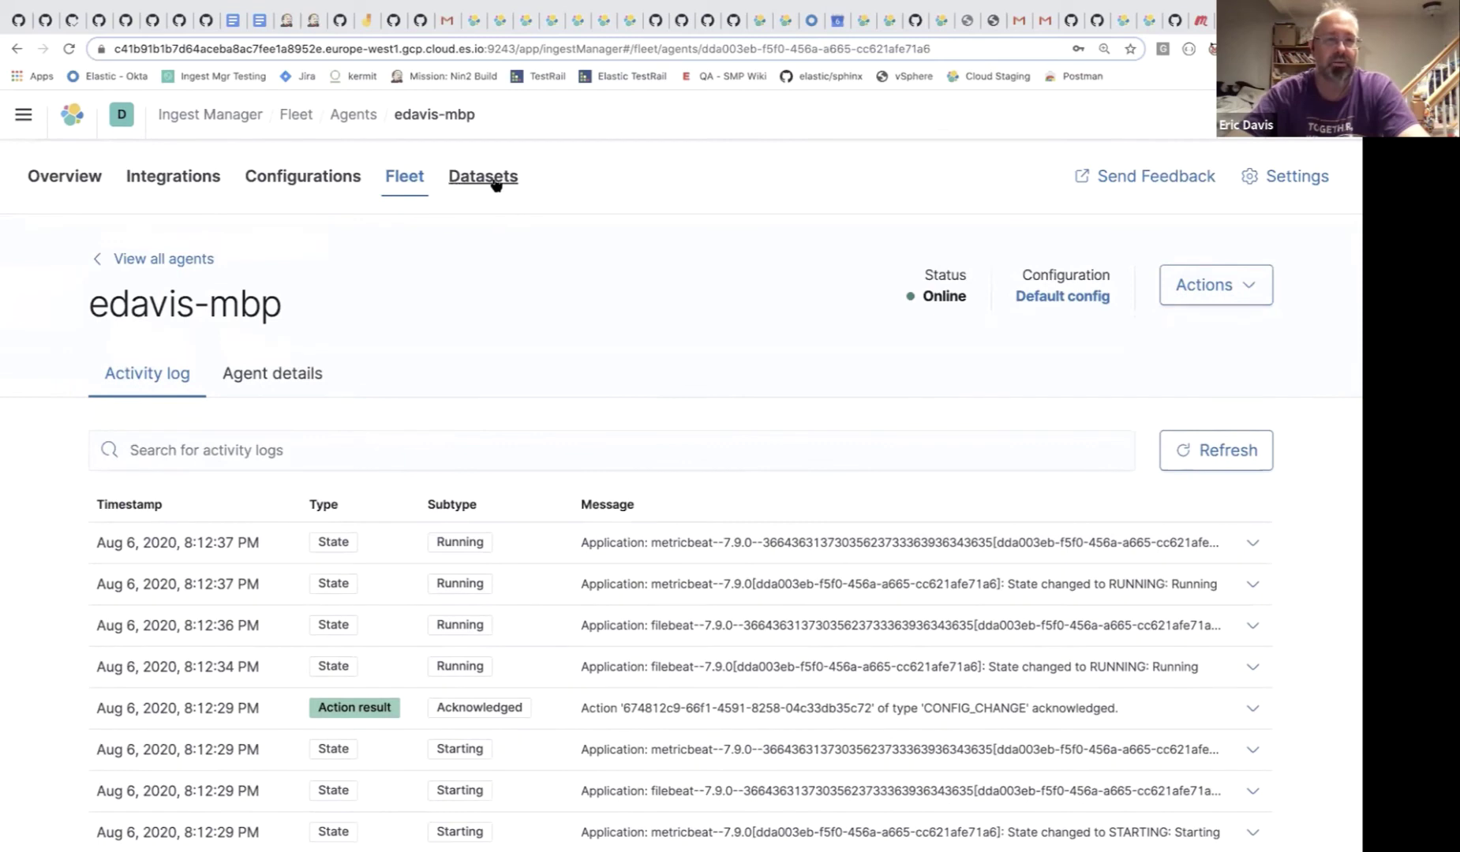
pyautogui.click(483, 178)
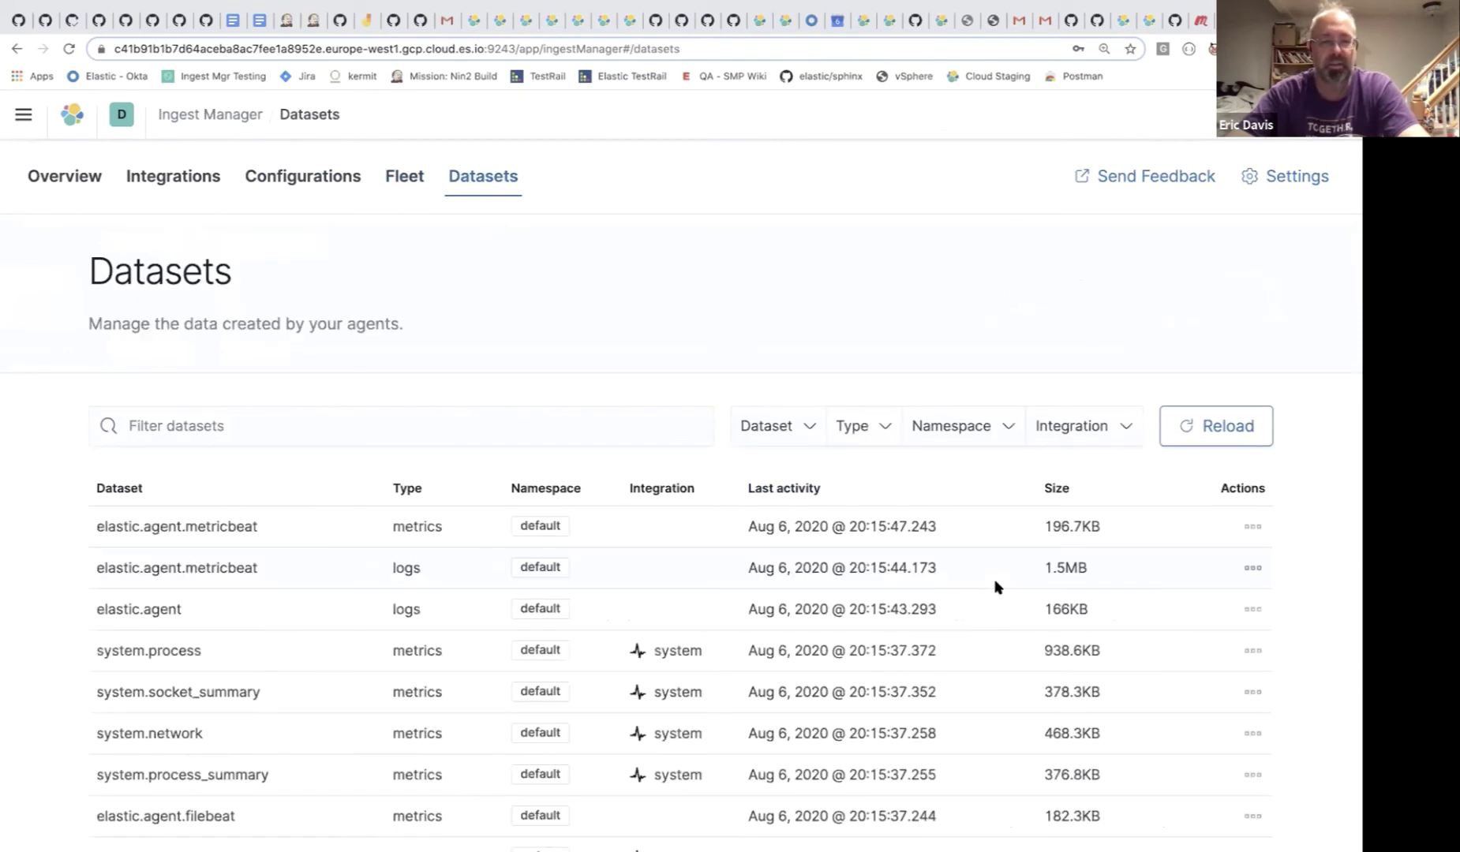
# Browse the Datasets table, select the metricbeat 1.5MB size, then go back to the agent
pyautogui.scroll(-2, 995, 587)
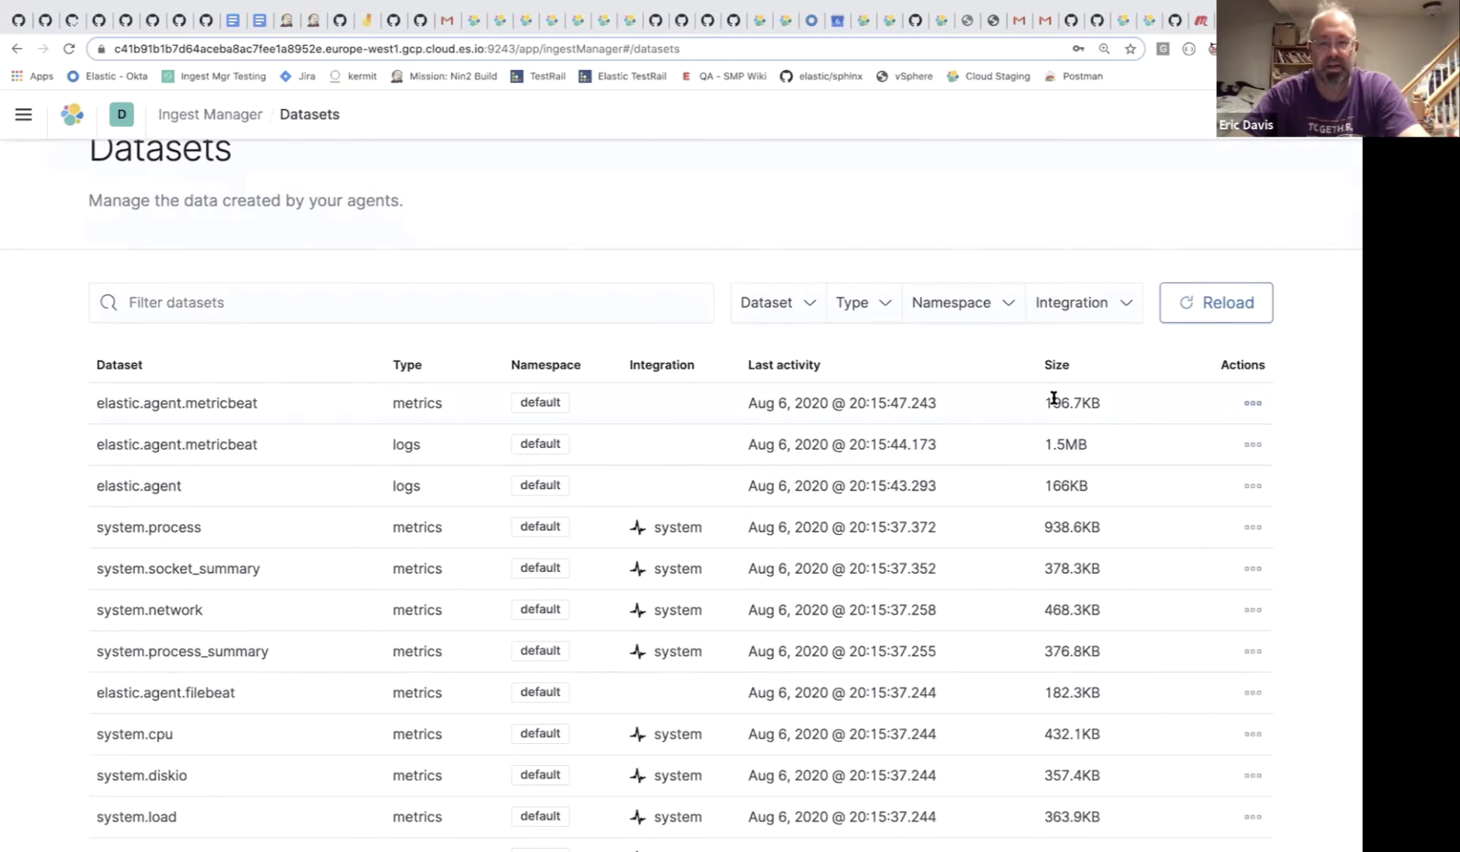
pyautogui.moveTo(1054, 399); pyautogui.dragTo(1057, 433)
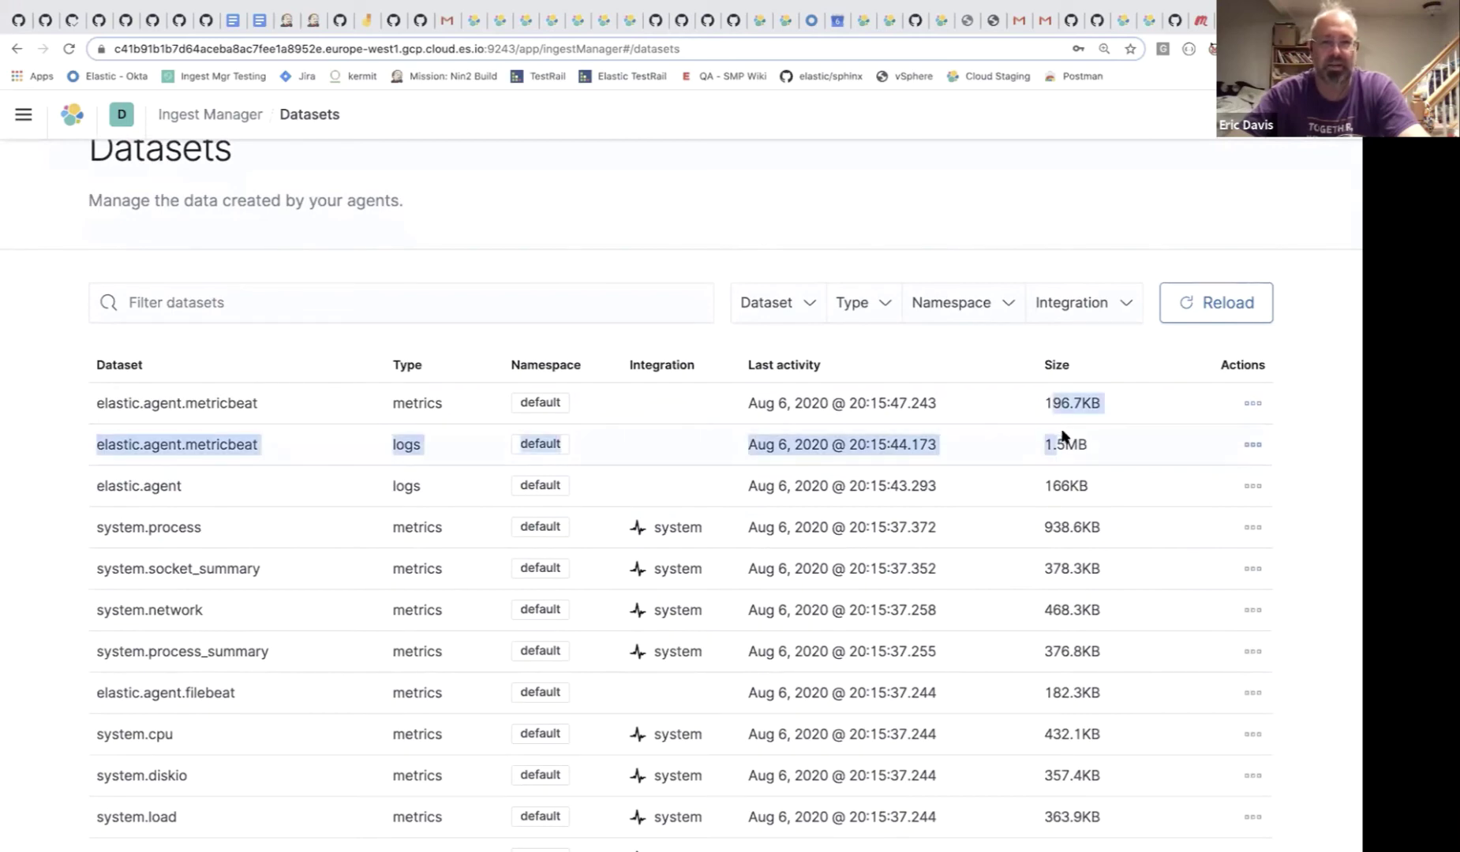
pyautogui.doubleClick(1062, 436)
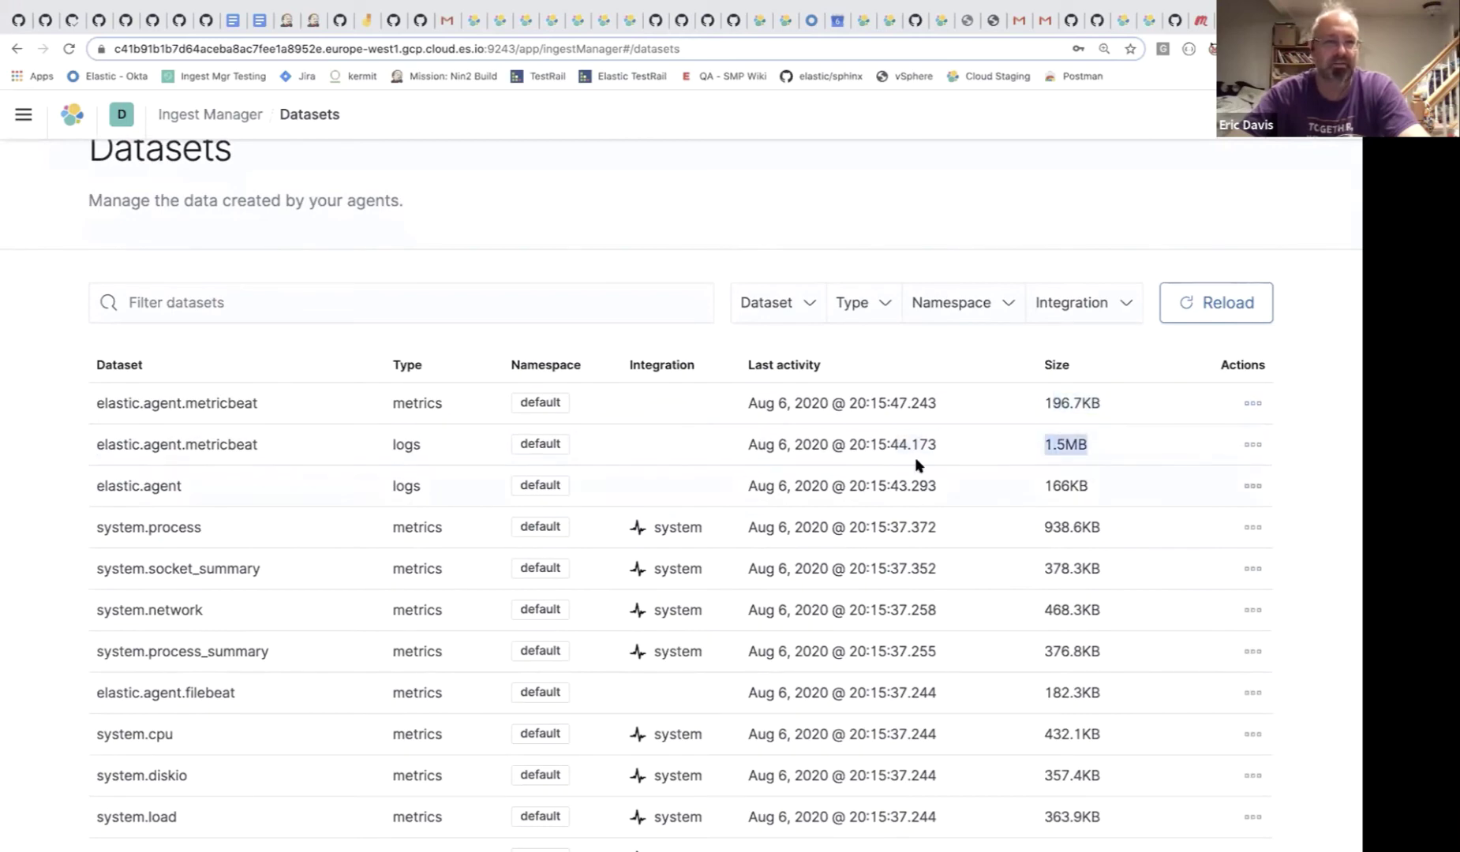
pyautogui.scroll(-1, 780, 609)
pyautogui.scroll(-3, 779, 609)
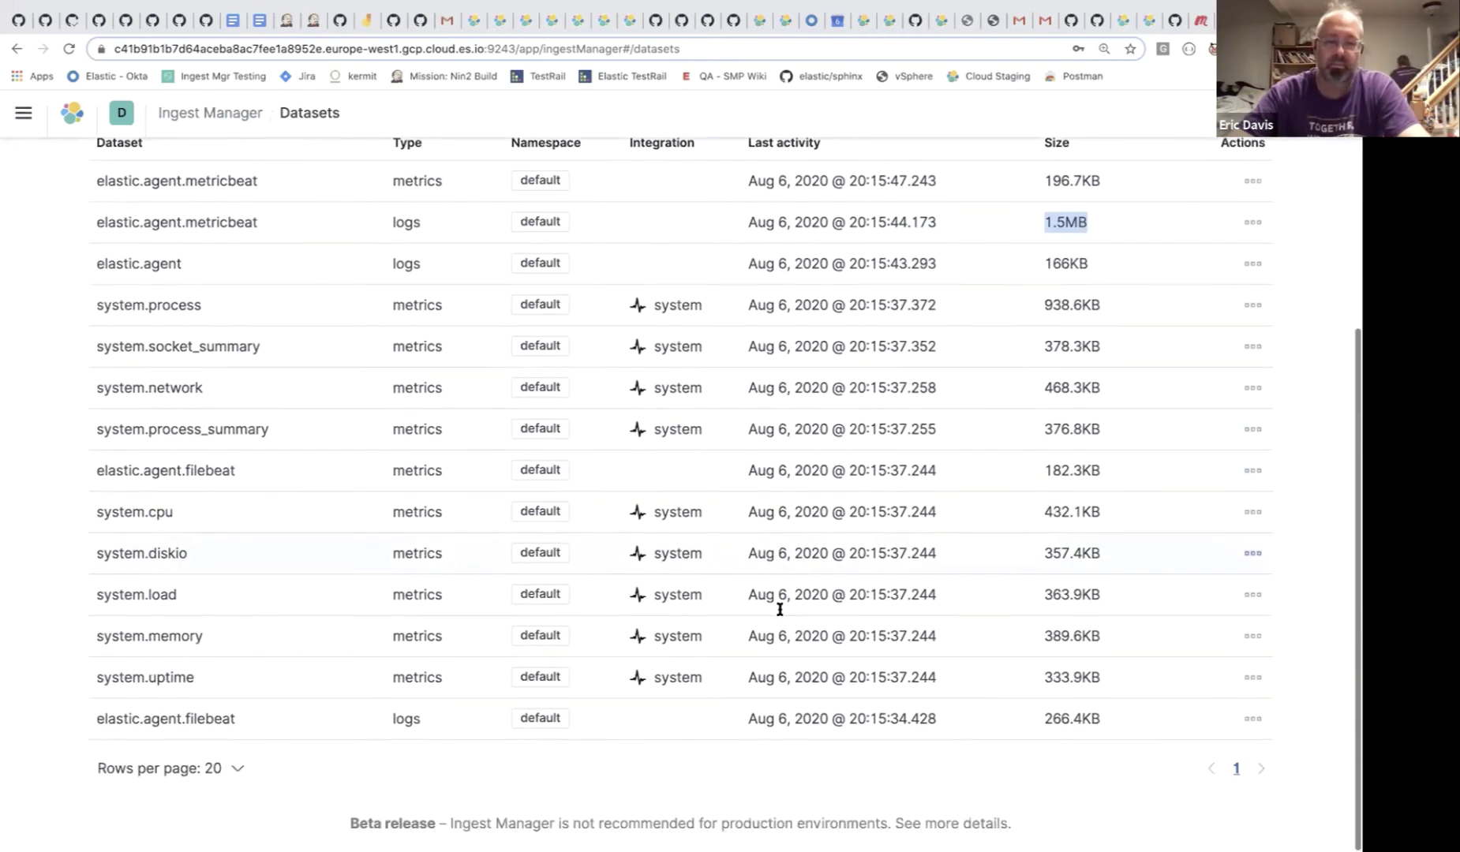
pyautogui.scroll(1, 780, 609)
pyautogui.scroll(5, 780, 609)
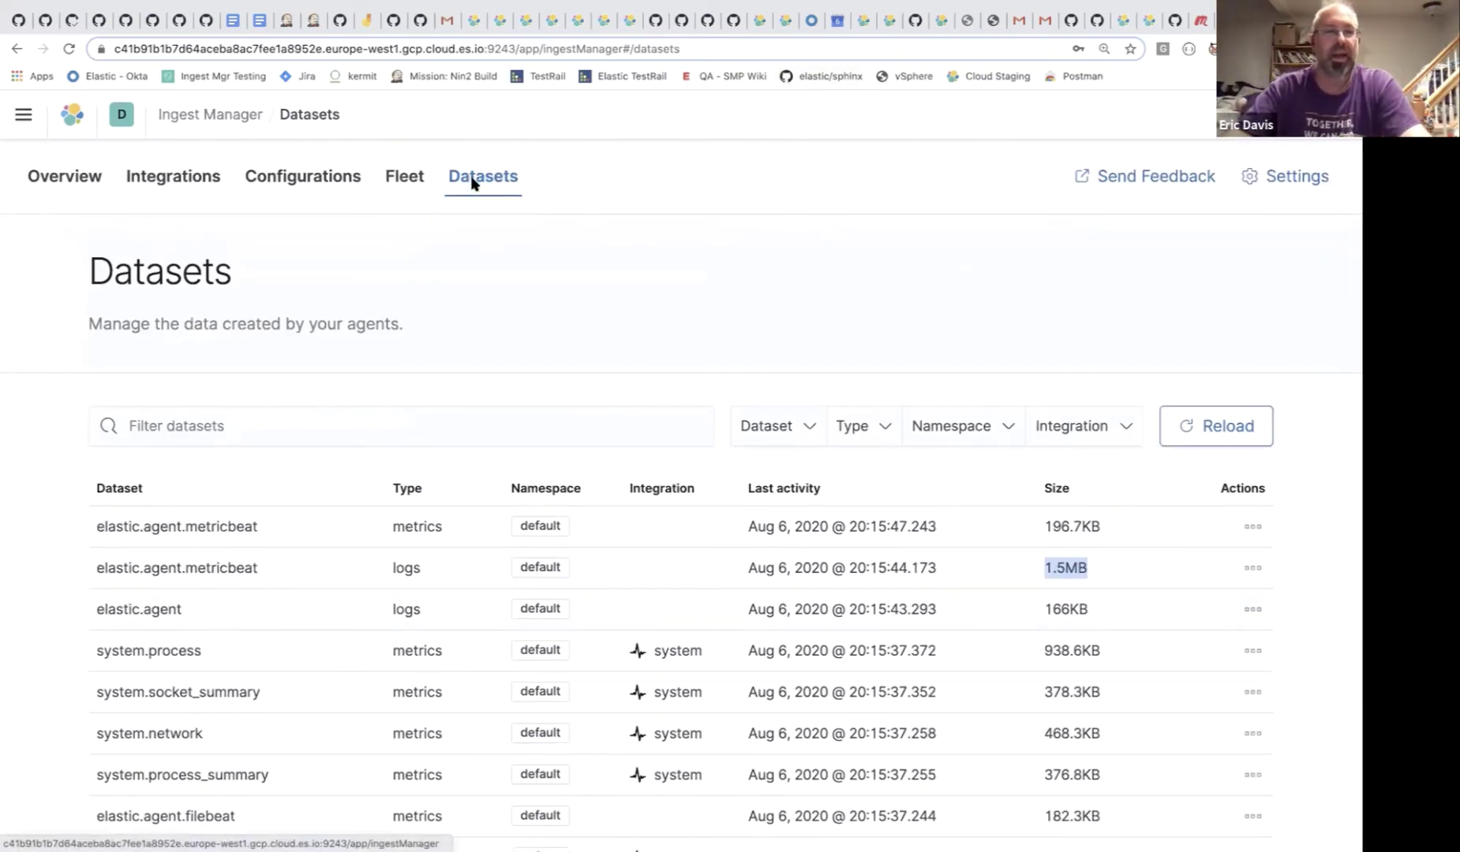
pyautogui.scroll(-5, 534, 424)
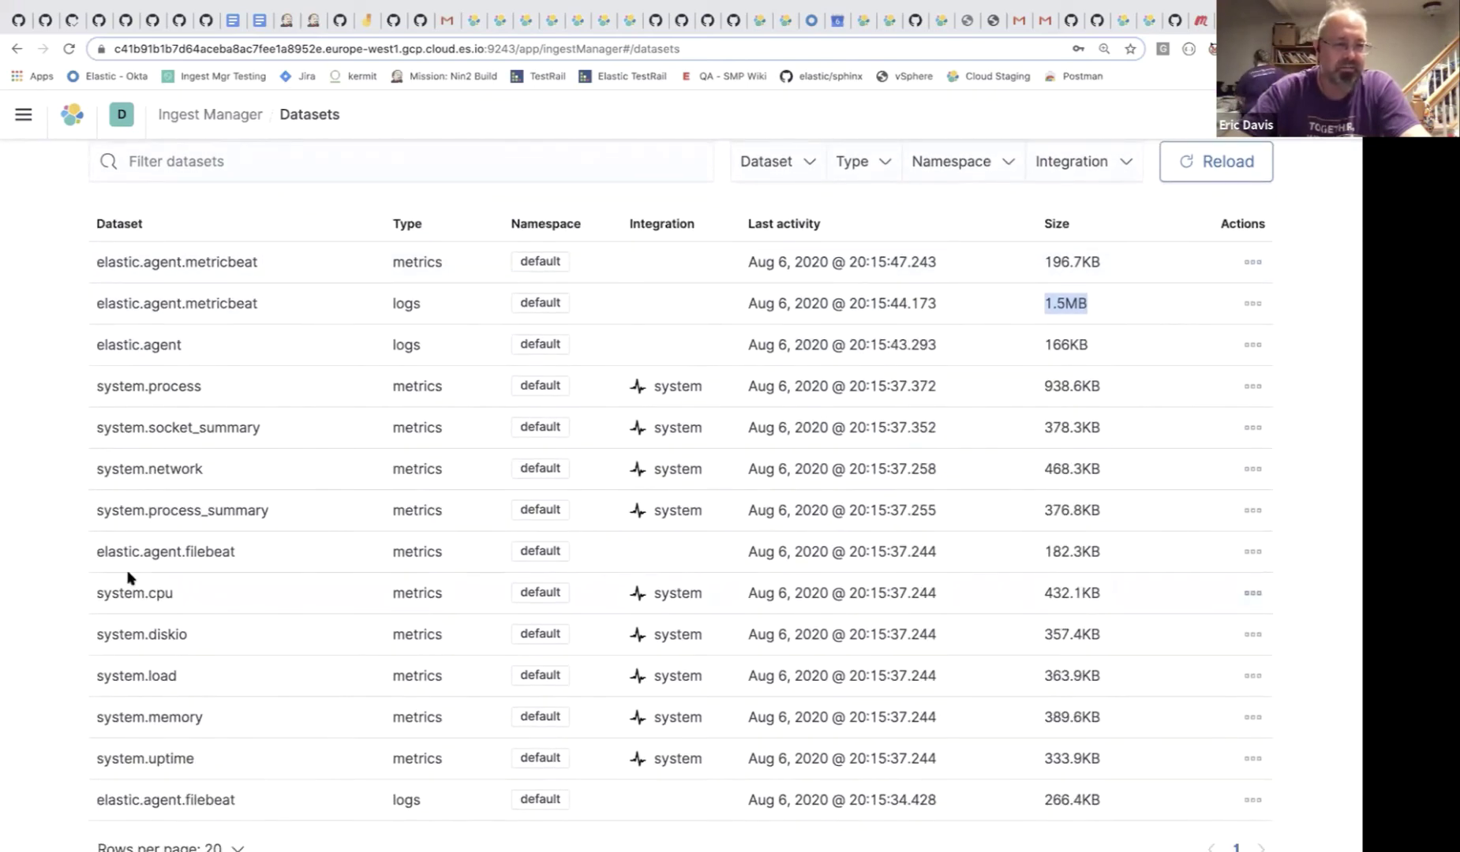
pyautogui.scroll(5, 126, 576)
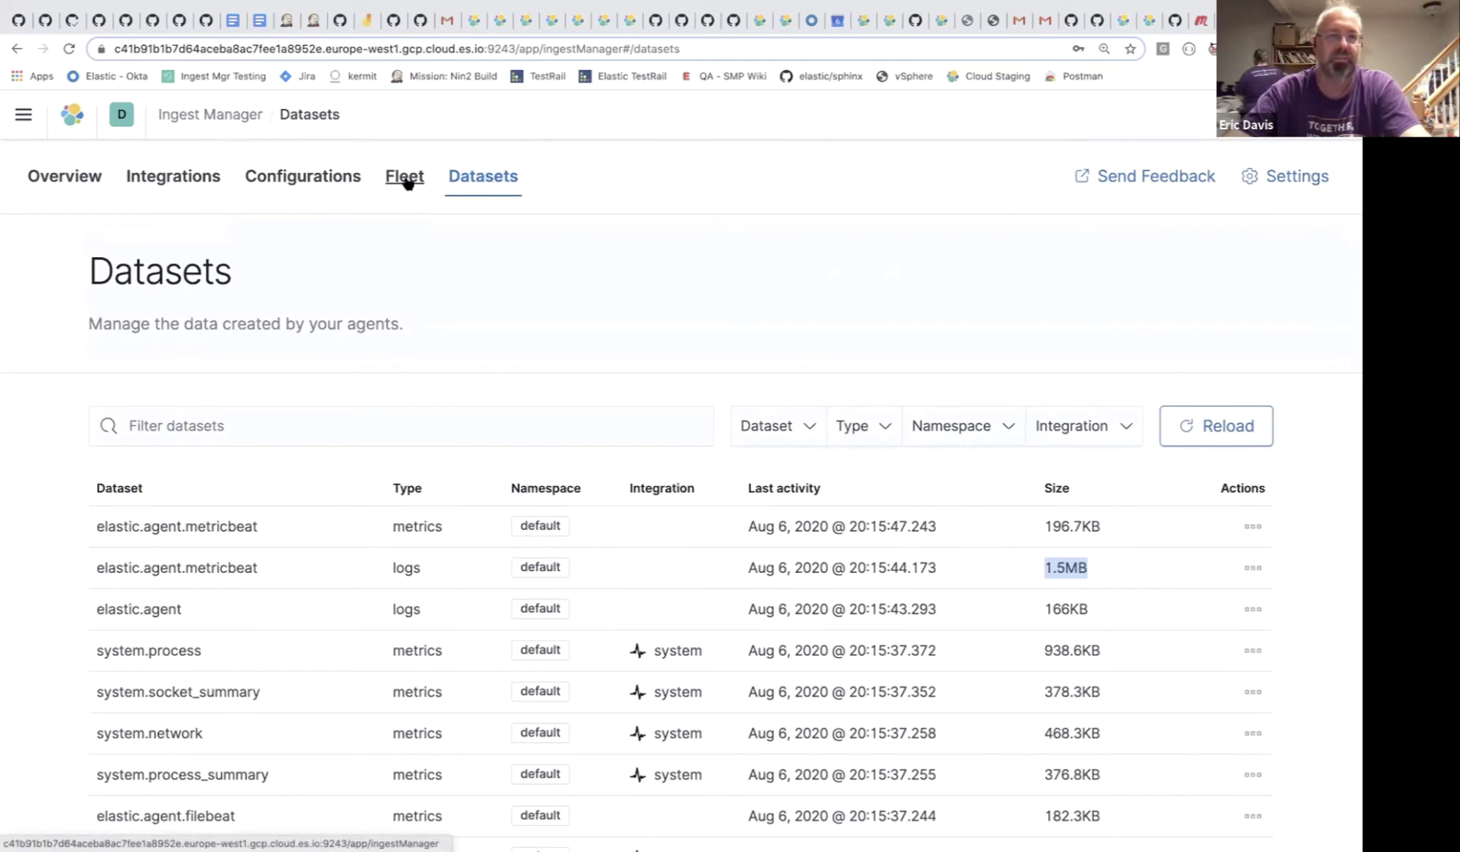
pyautogui.click(17, 49)
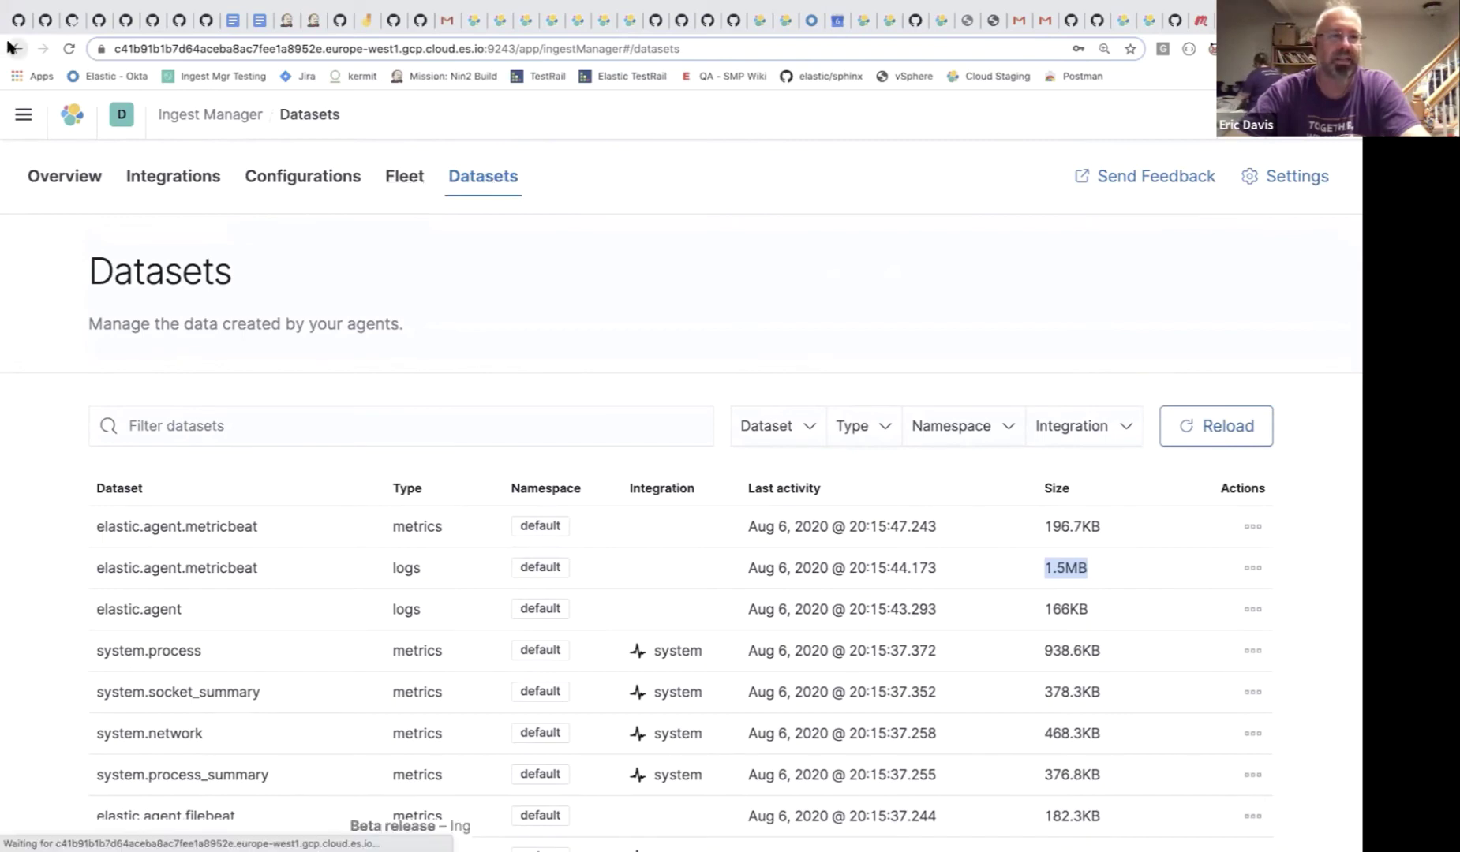
# Assign NEW CONFIG to the macOS agent via Actions > Assign new agent config
pyautogui.click(1189, 456)
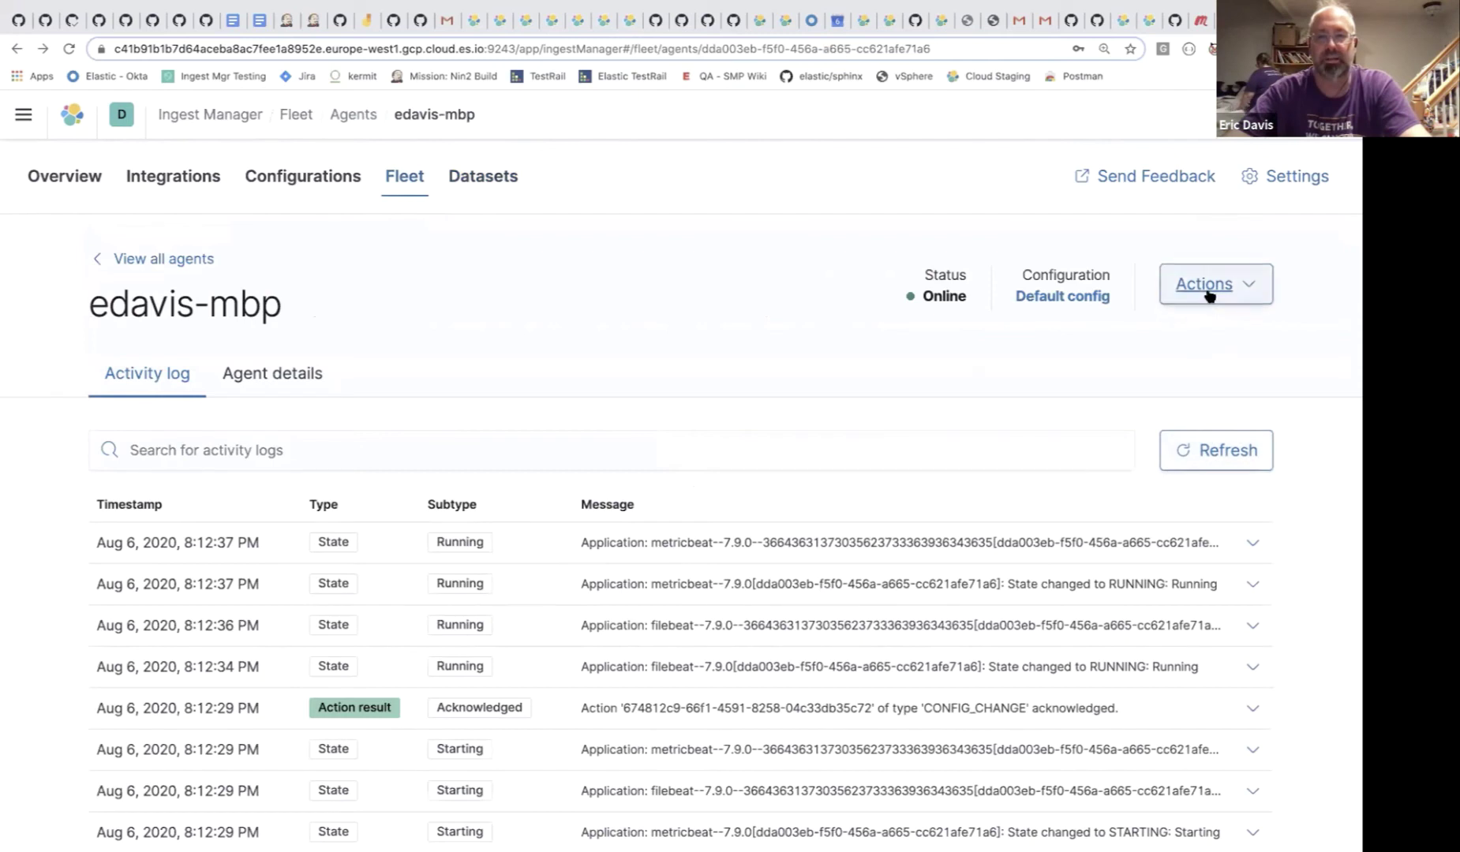
pyautogui.click(1206, 285)
pyautogui.click(1168, 335)
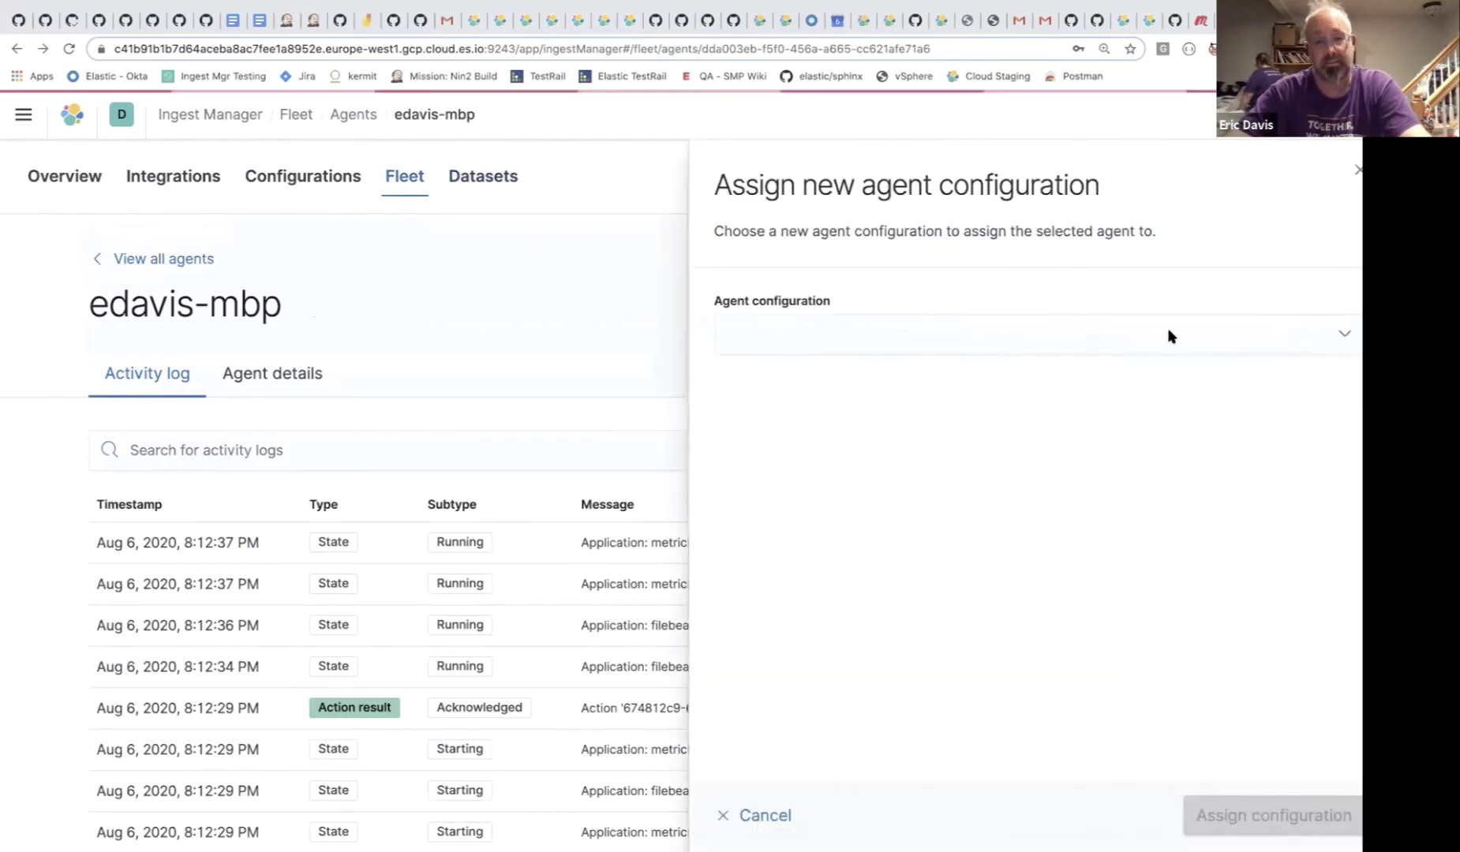
pyautogui.click(900, 337)
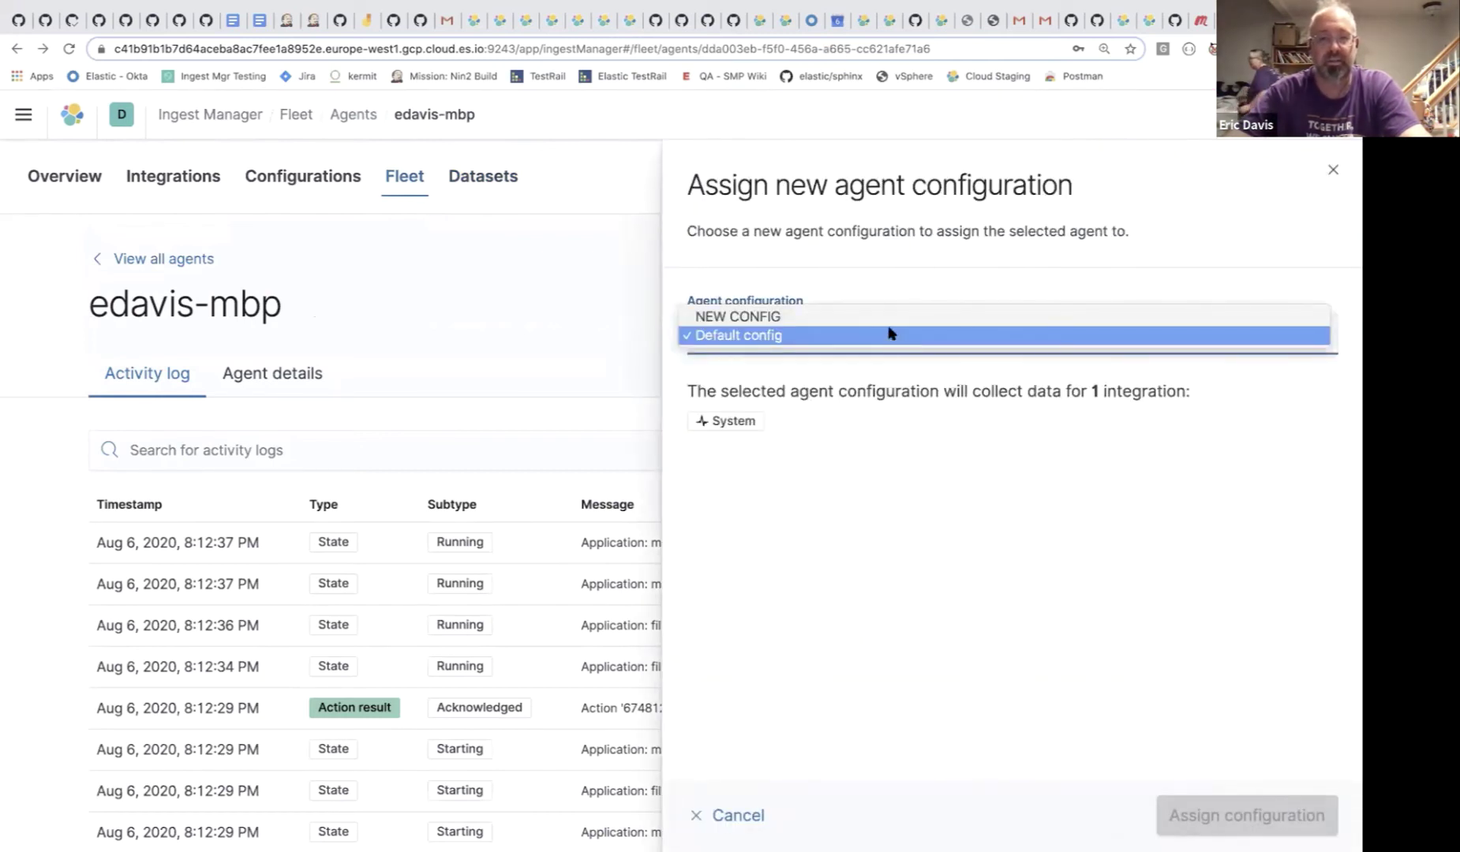
pyautogui.click(885, 322)
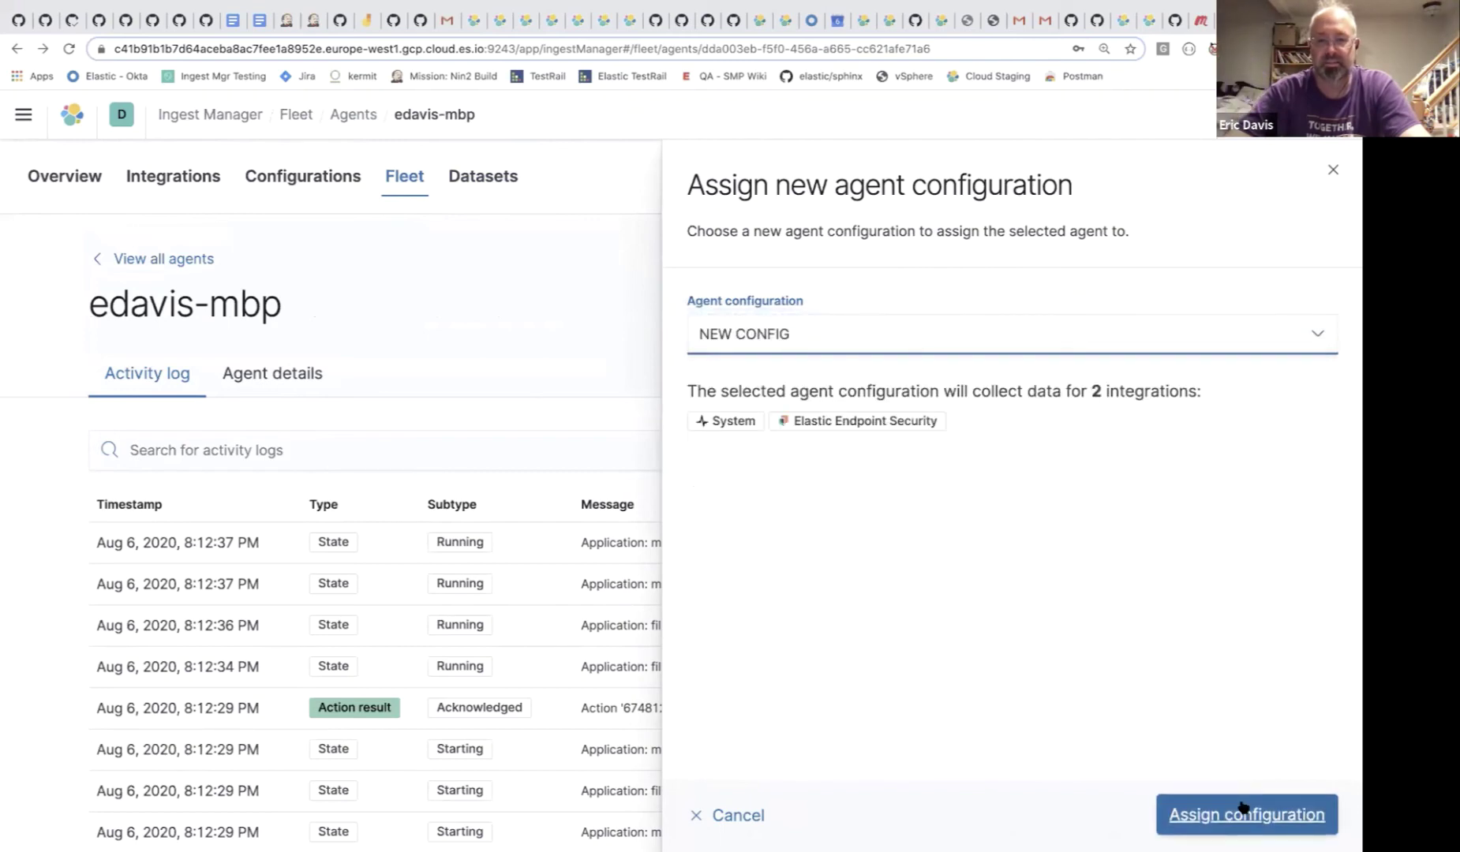
pyautogui.click(1237, 813)
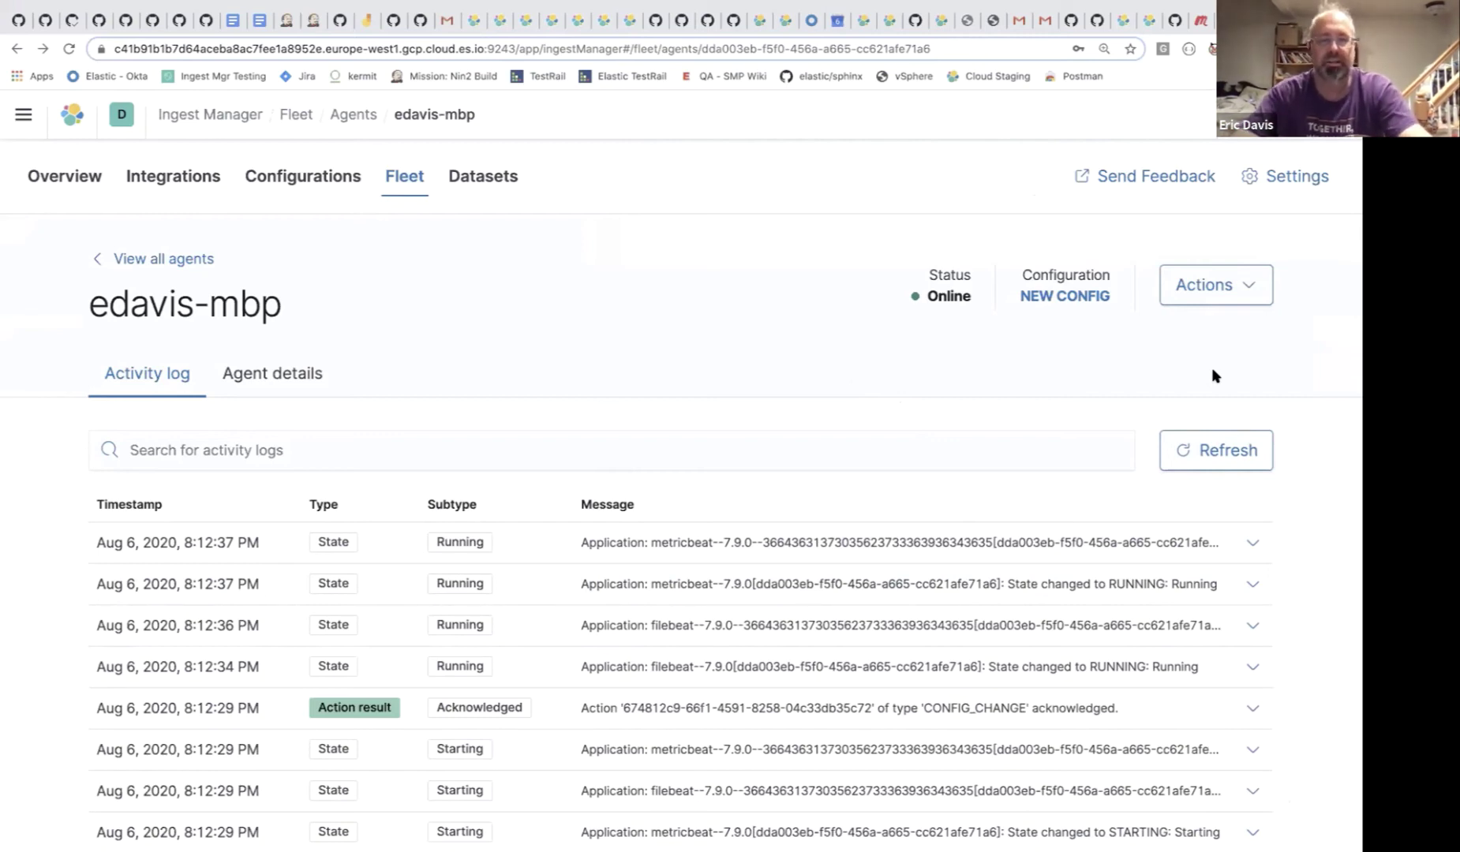
pyautogui.click(194, 188)
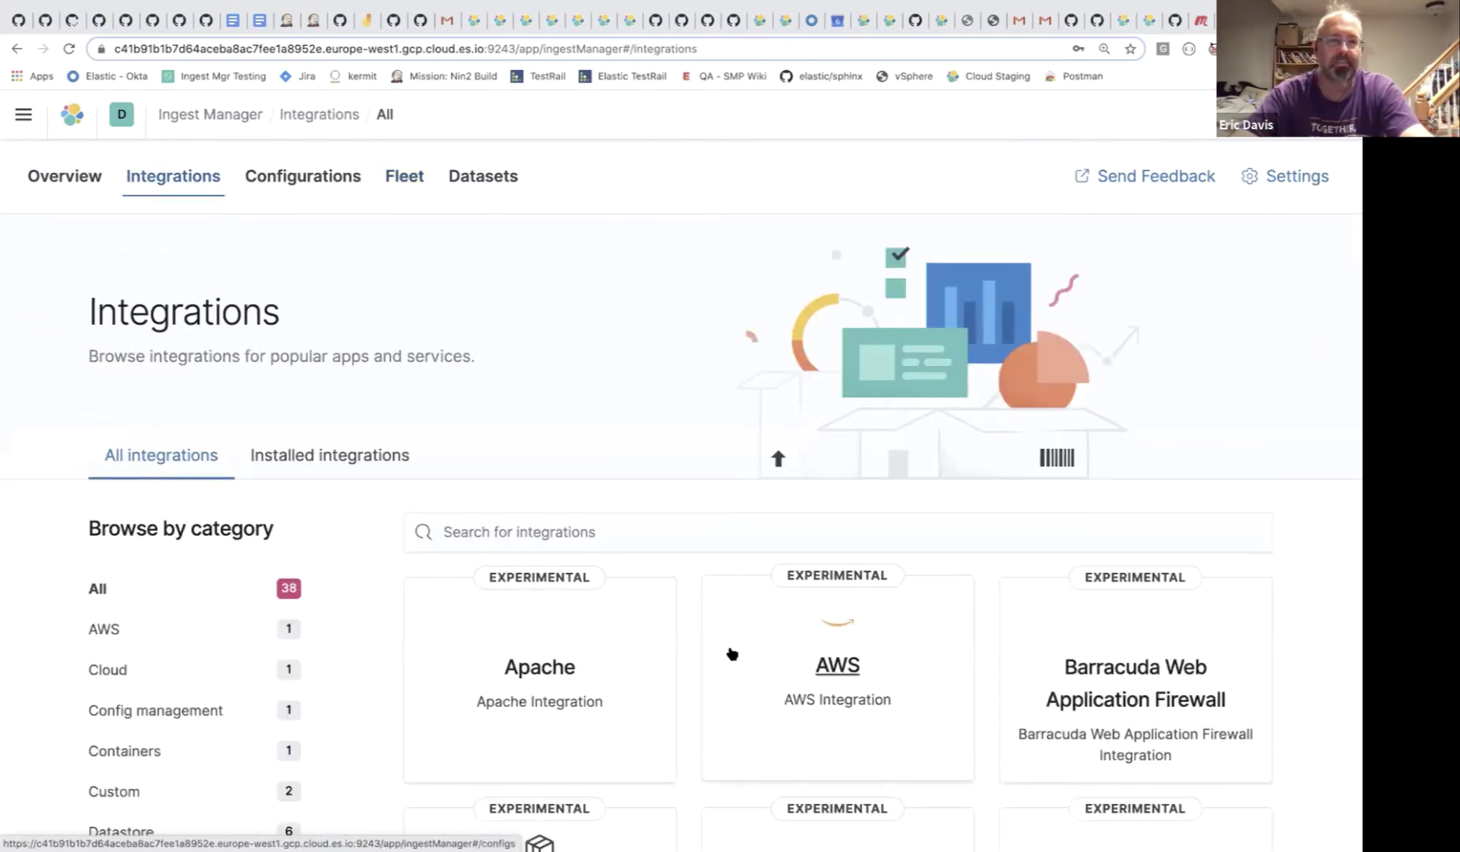
# Open the AWS integration card and scroll its version 0.2.4 detail page
pyautogui.scroll(-1, 731, 653)
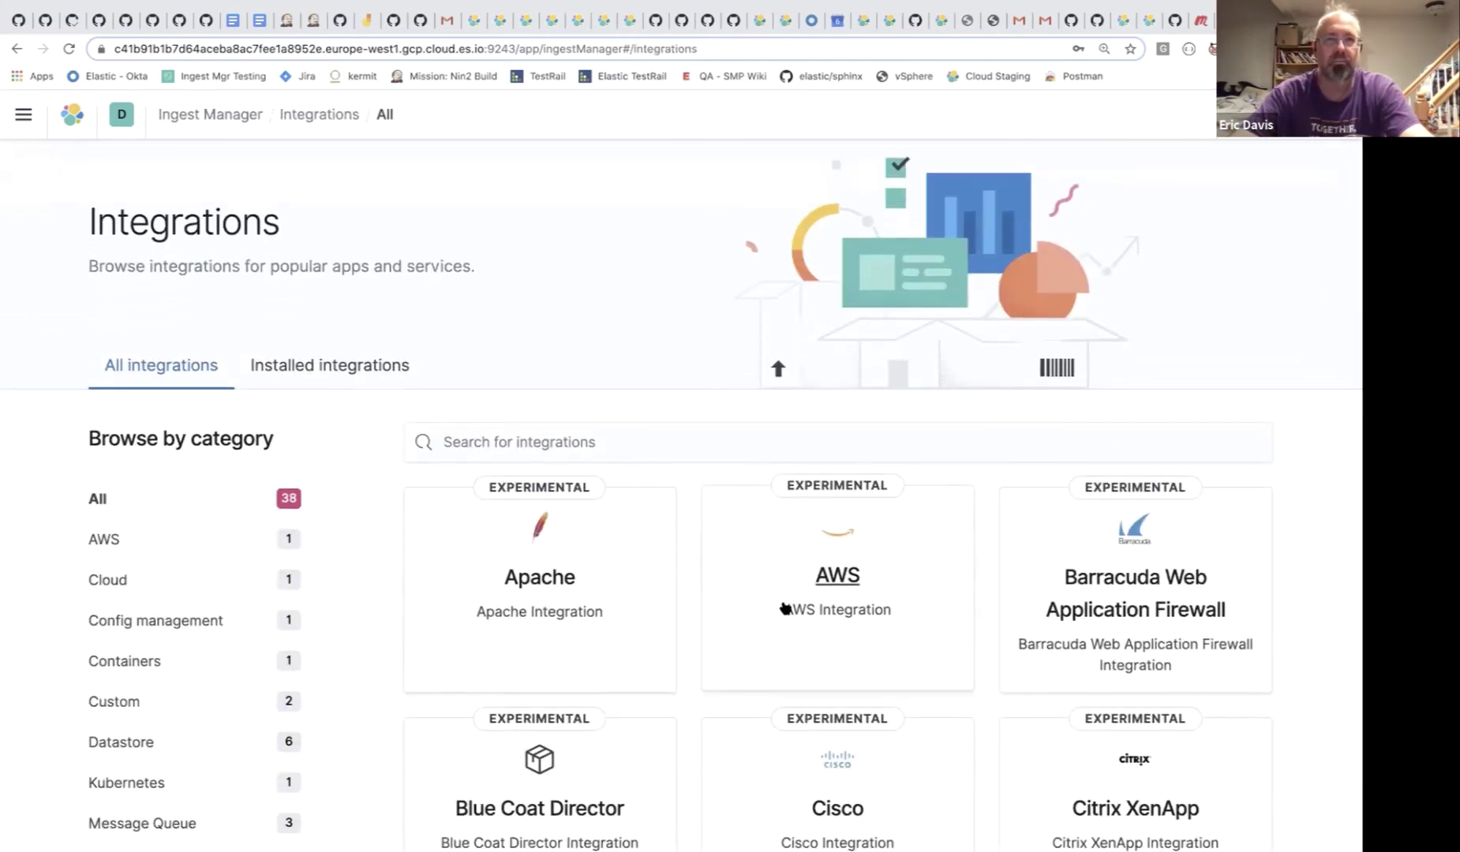
pyautogui.click(785, 607)
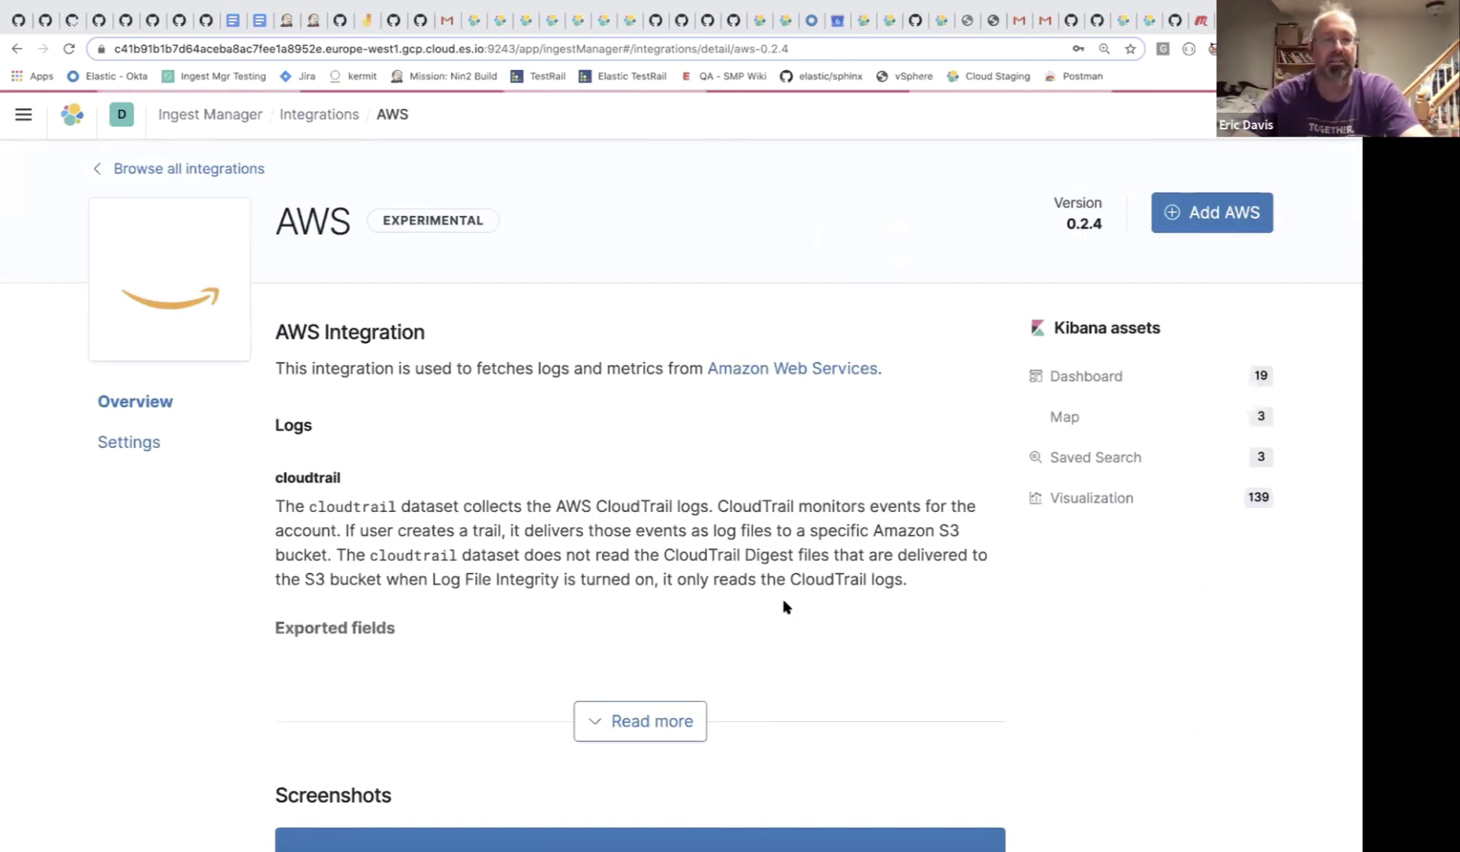
pyautogui.scroll(-2, 783, 606)
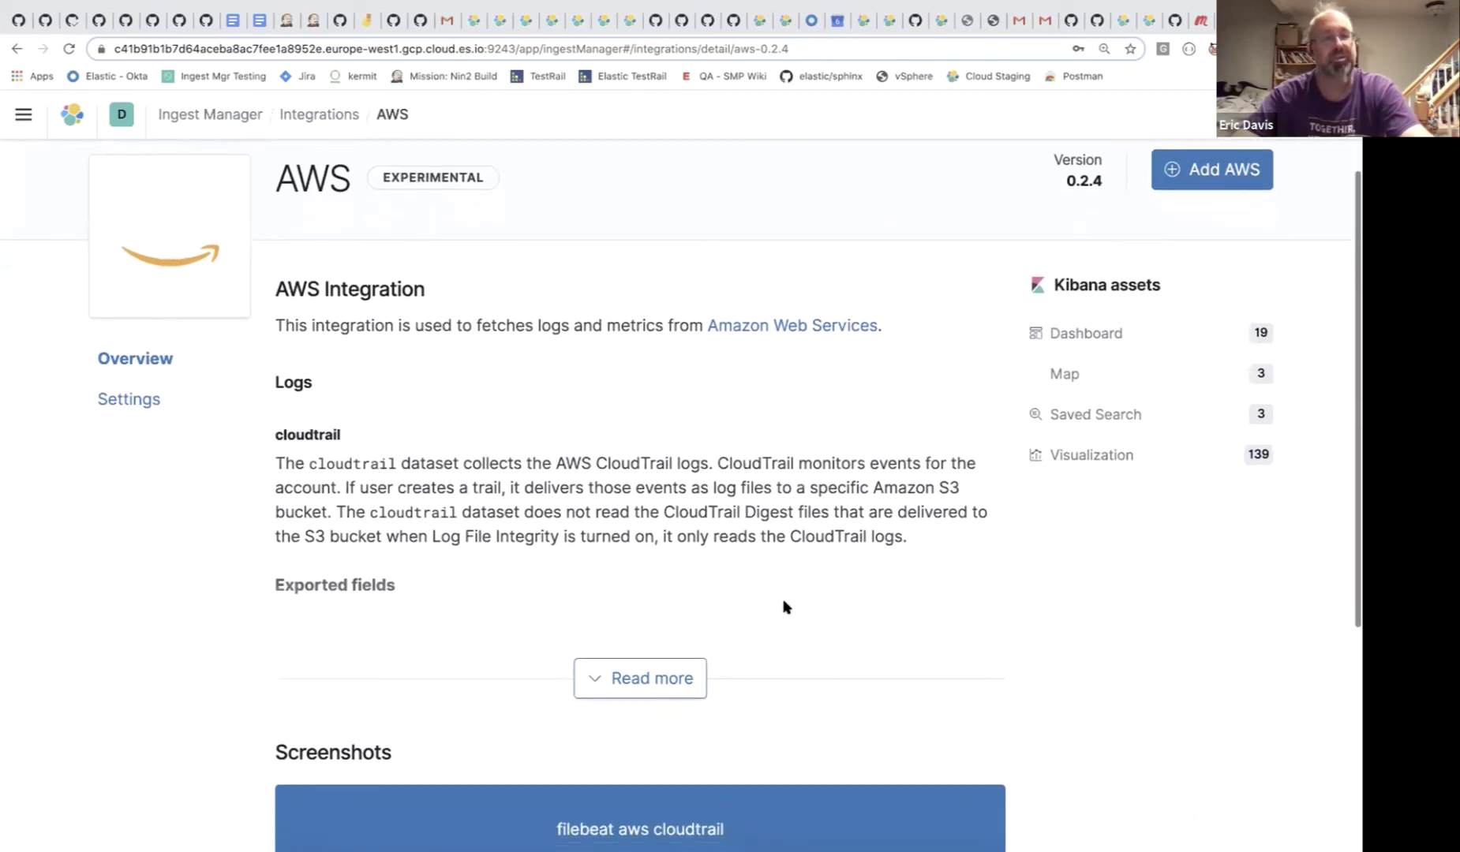
pyautogui.scroll(5, 784, 605)
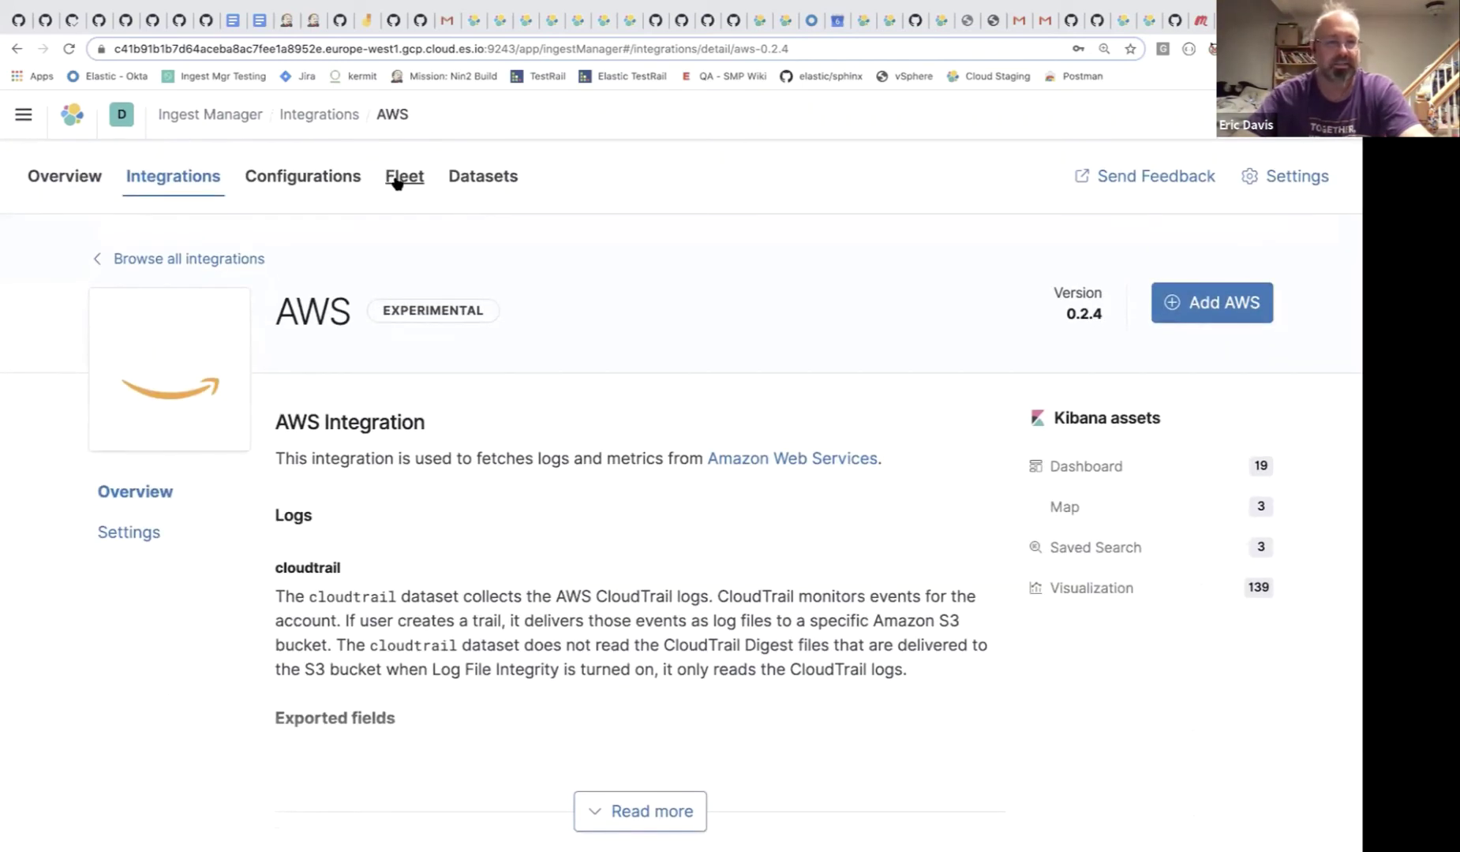
# Expand the agent's endpoint-security Failed entry and select its 404 package-not-found message
pyautogui.click(396, 178)
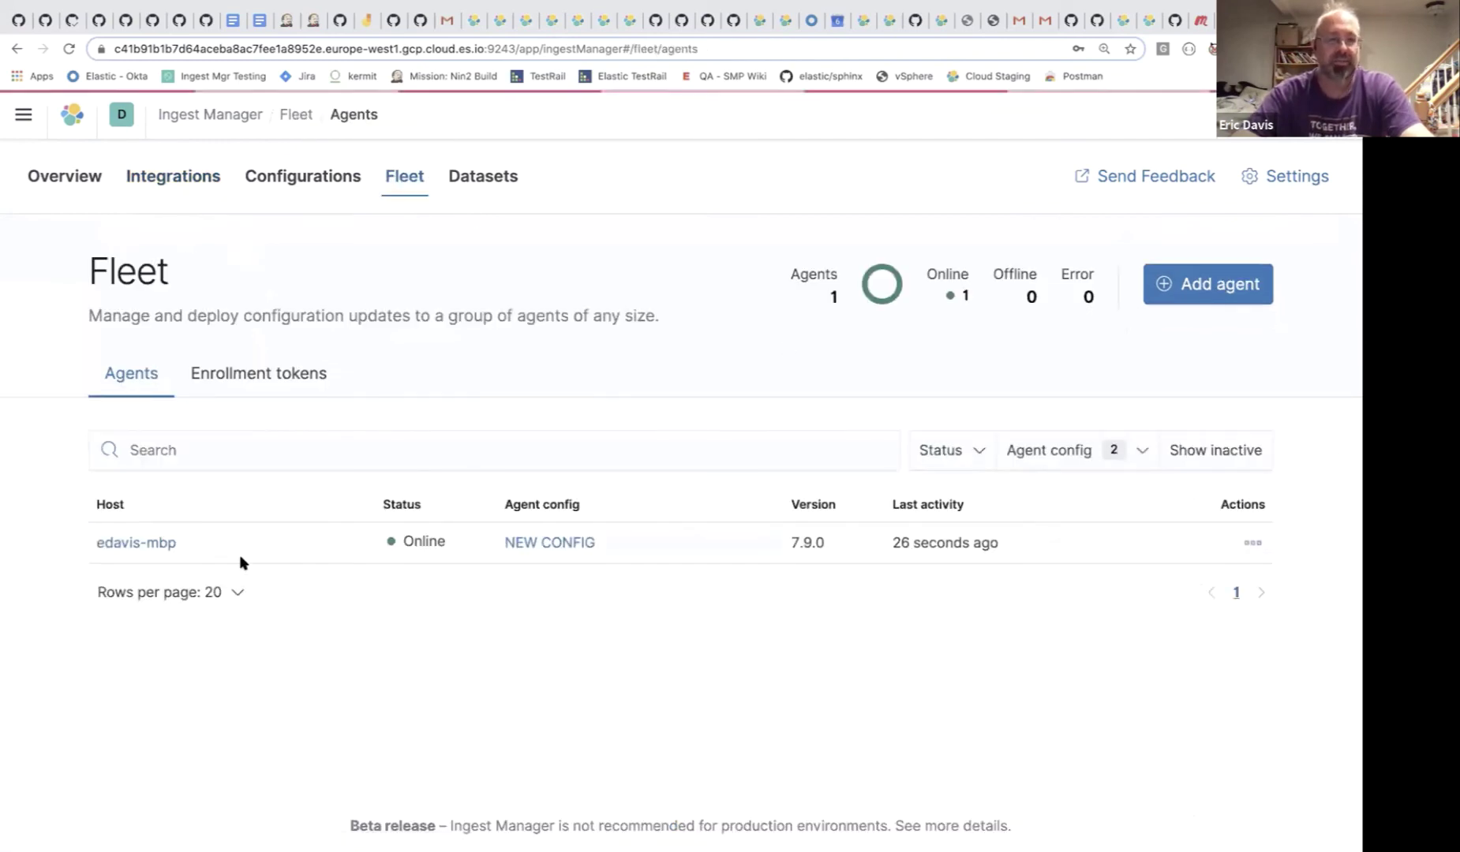
pyautogui.click(150, 544)
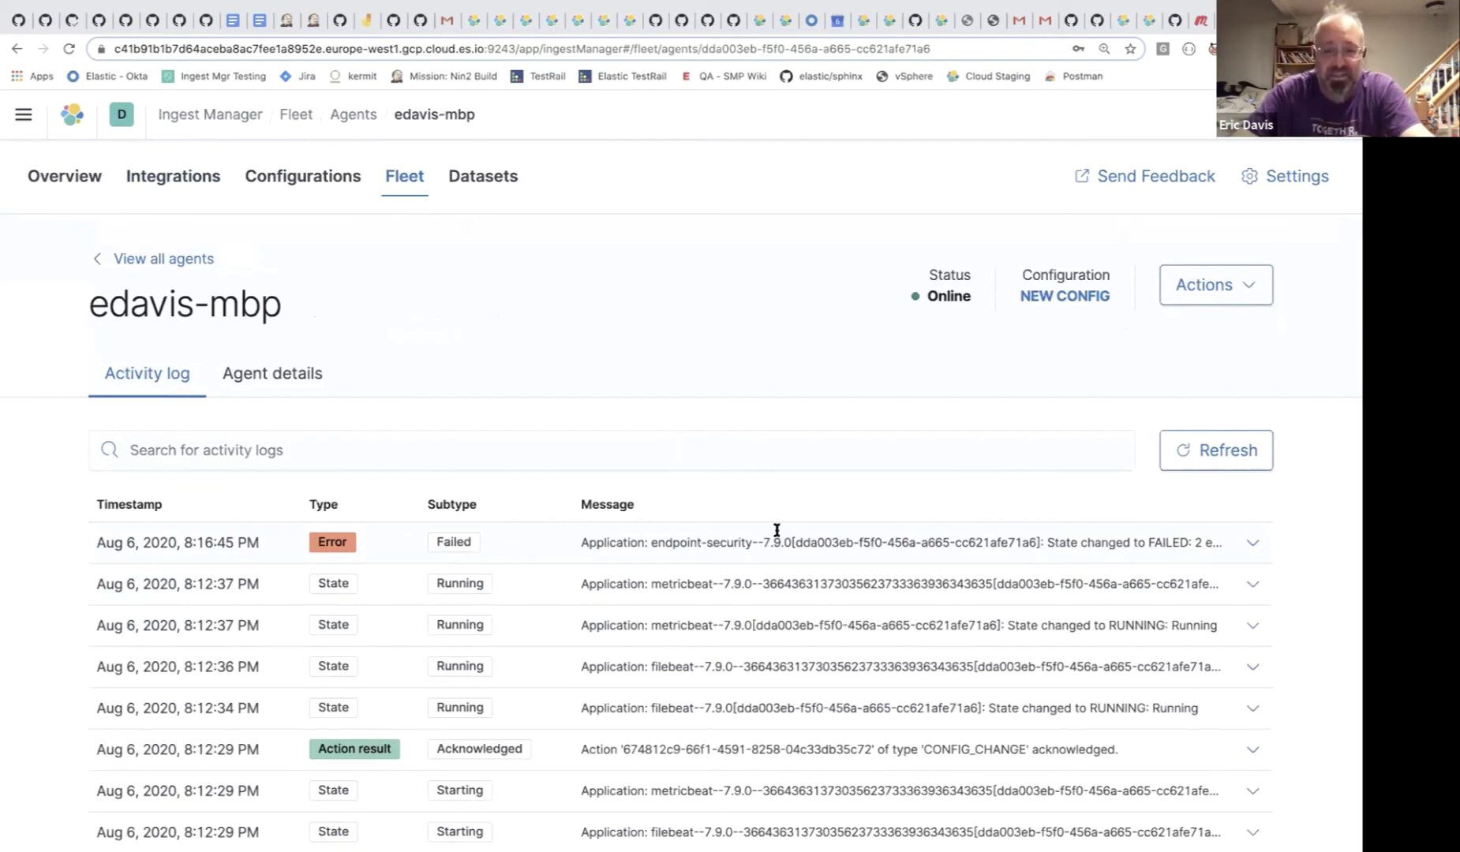
pyautogui.click(1250, 545)
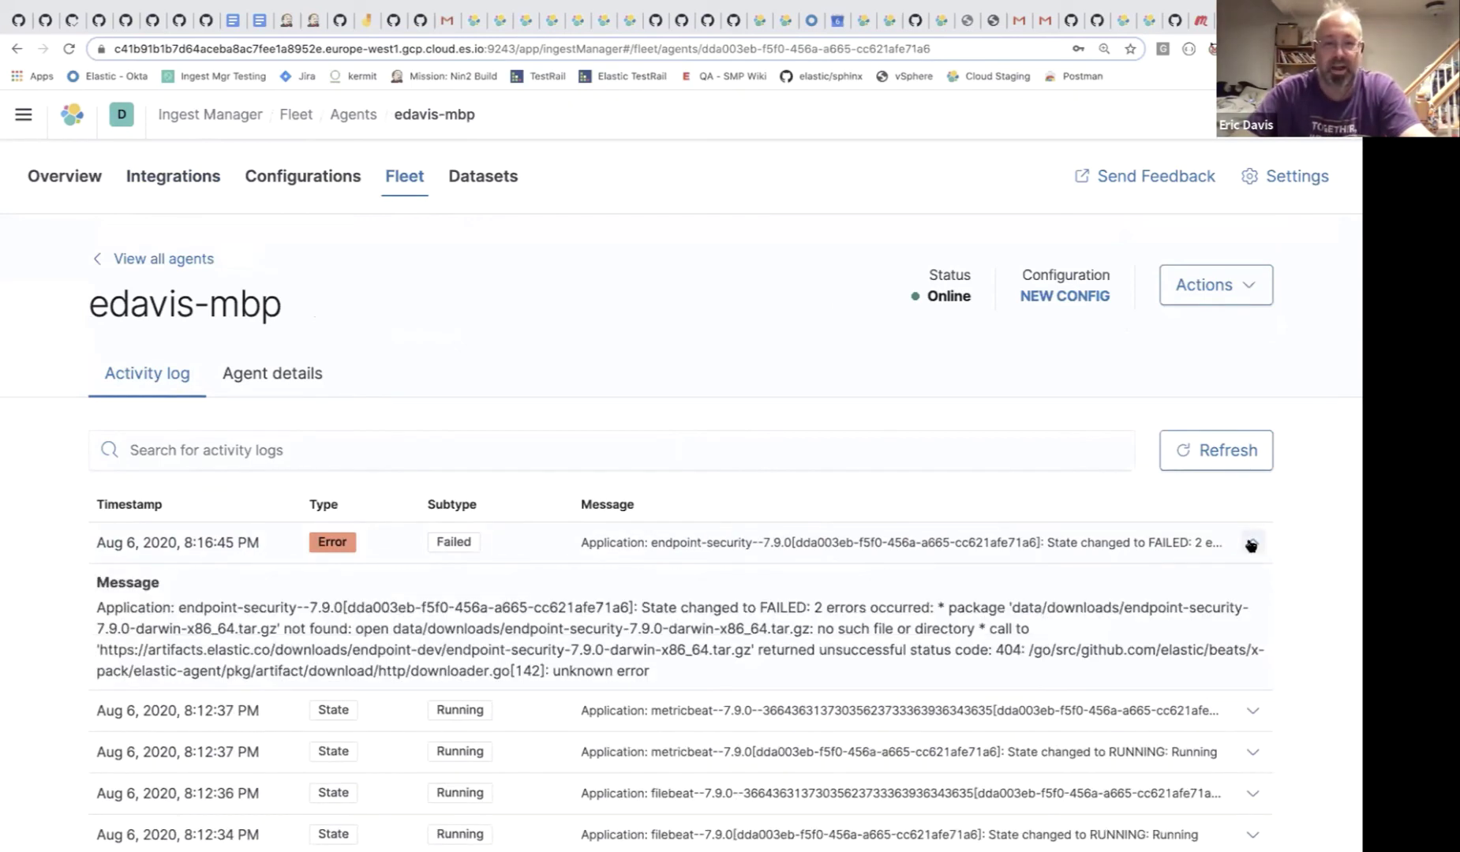
pyautogui.tripleClick(819, 617)
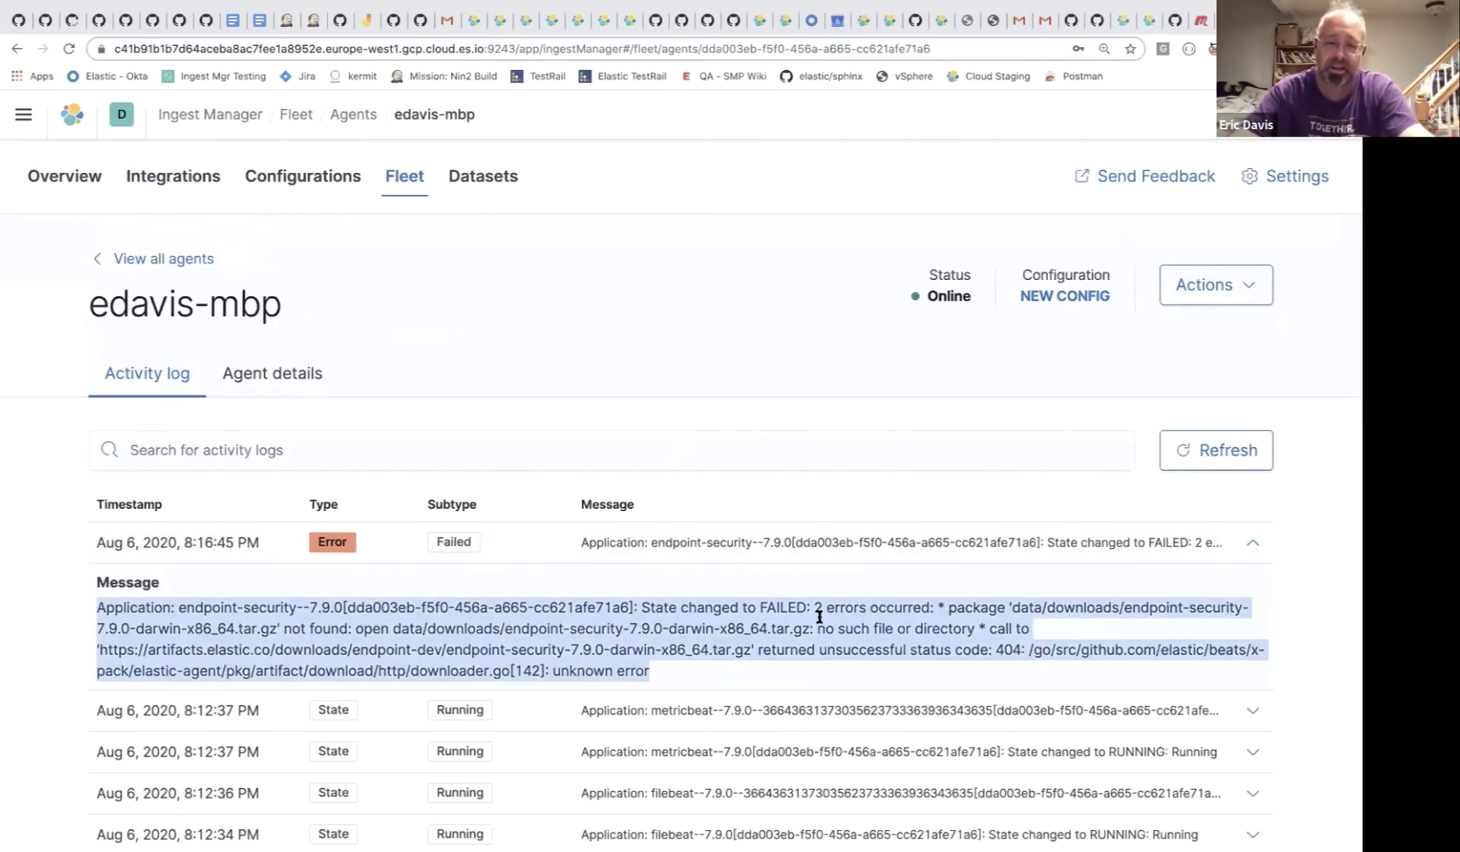